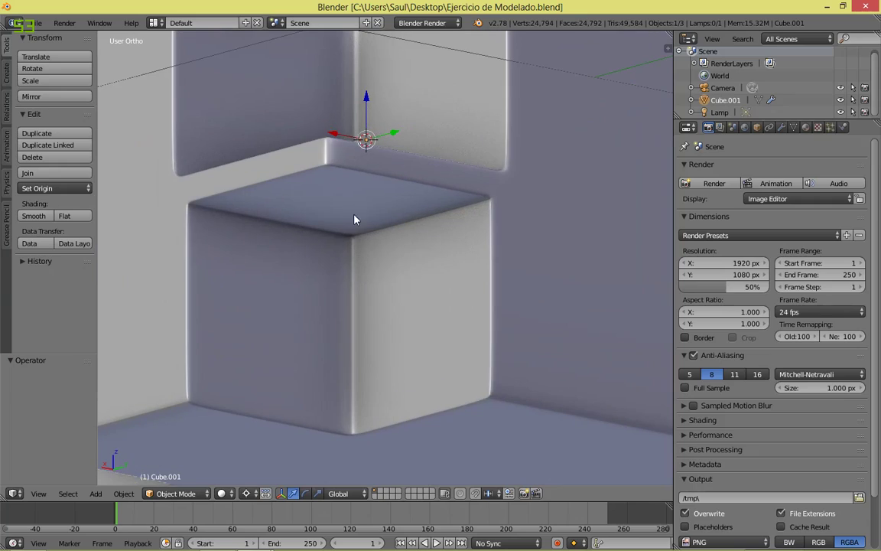
Step: Examine the finished model's square corner recesses, spherical corner cut-outs, rounded edges and mesh topology from several sides
{"action": "scroll", "coordinate": [547, 254], "scroll_direction": "up", "scroll_amount": 2}
{"action": "scroll", "coordinate": [564, 255], "scroll_direction": "down", "scroll_amount": 1}
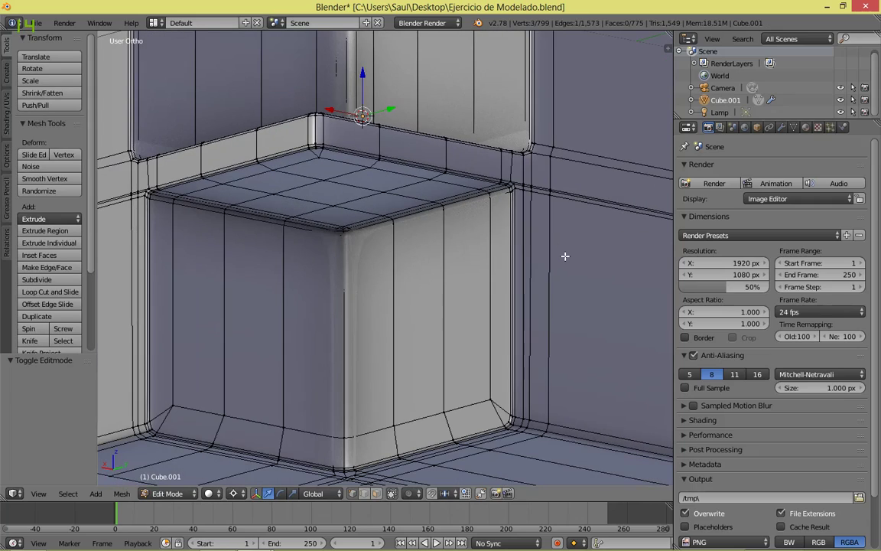
{"action": "middle_click_drag", "start_coordinate": [565, 256], "coordinate": [396, 283]}
{"action": "key", "text": "Tab"}
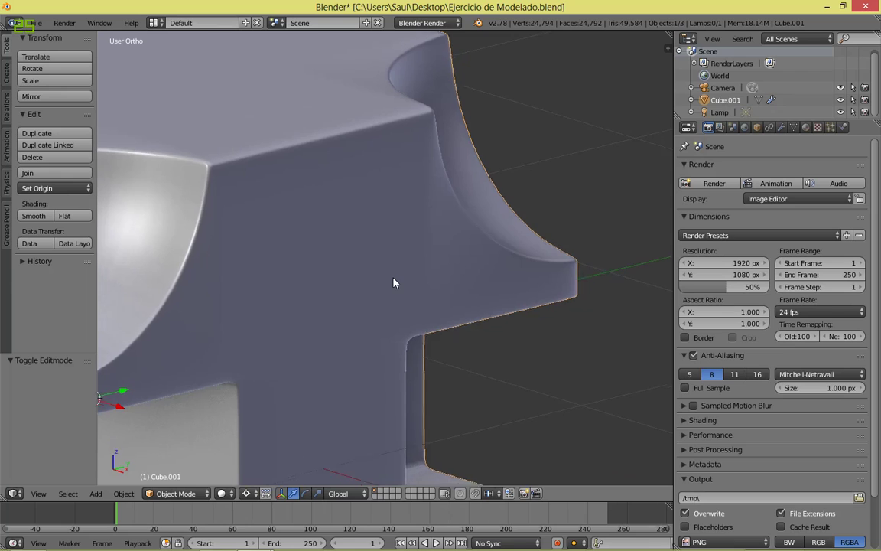
{"action": "scroll", "coordinate": [395, 283], "scroll_direction": "down", "scroll_amount": 5}
{"action": "scroll", "coordinate": [393, 279], "scroll_direction": "up", "scroll_amount": 2}
{"action": "middle_click_drag", "start_coordinate": [510, 287], "coordinate": [402, 326], "text": "shift"}
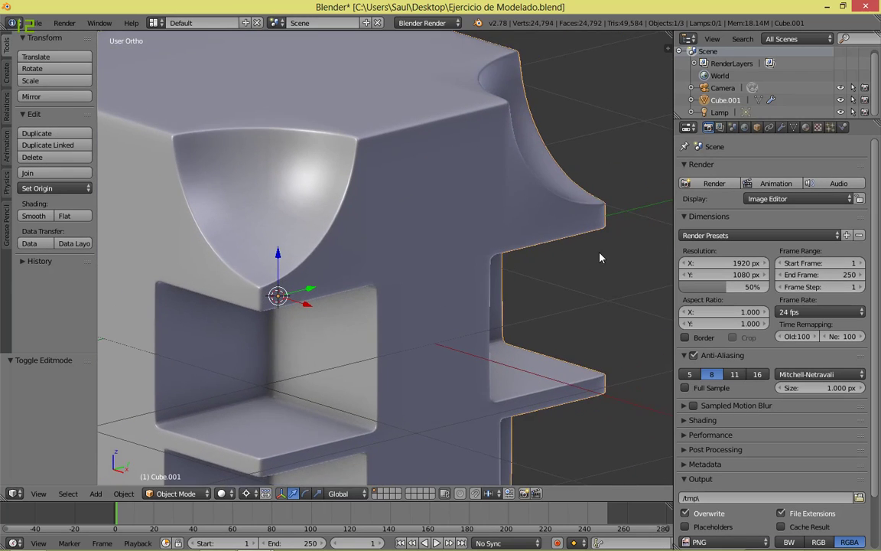
{"action": "middle_click_drag", "start_coordinate": [599, 257], "coordinate": [510, 275]}
{"action": "scroll", "coordinate": [510, 274], "scroll_direction": "up", "scroll_amount": 3}
{"action": "middle_click_drag", "start_coordinate": [650, 177], "coordinate": [395, 123], "text": "shift"}
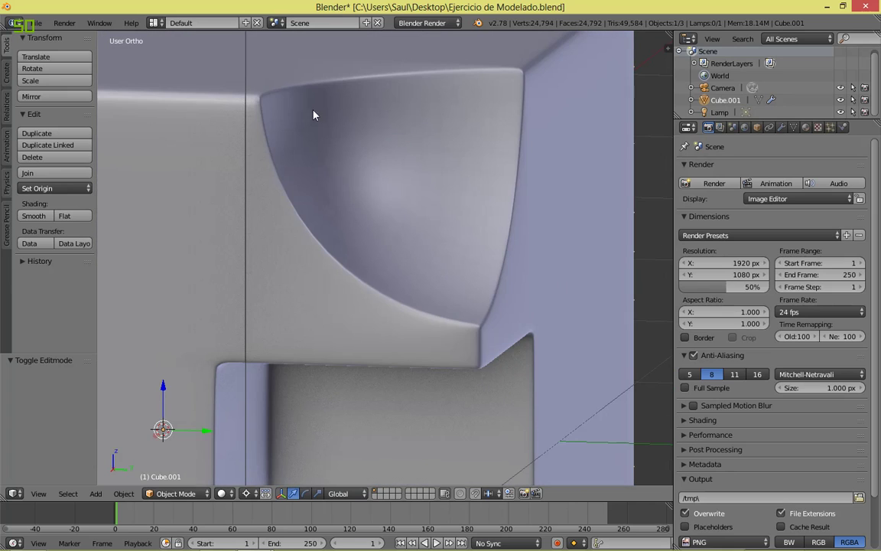
{"action": "middle_click_drag", "start_coordinate": [587, 54], "coordinate": [522, 202]}
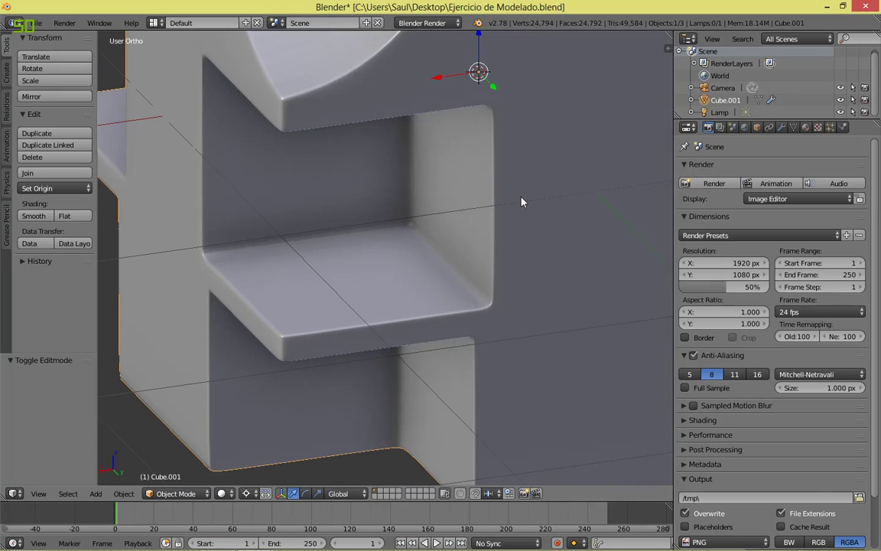
{"action": "middle_click_drag", "start_coordinate": [521, 199], "coordinate": [494, 342]}
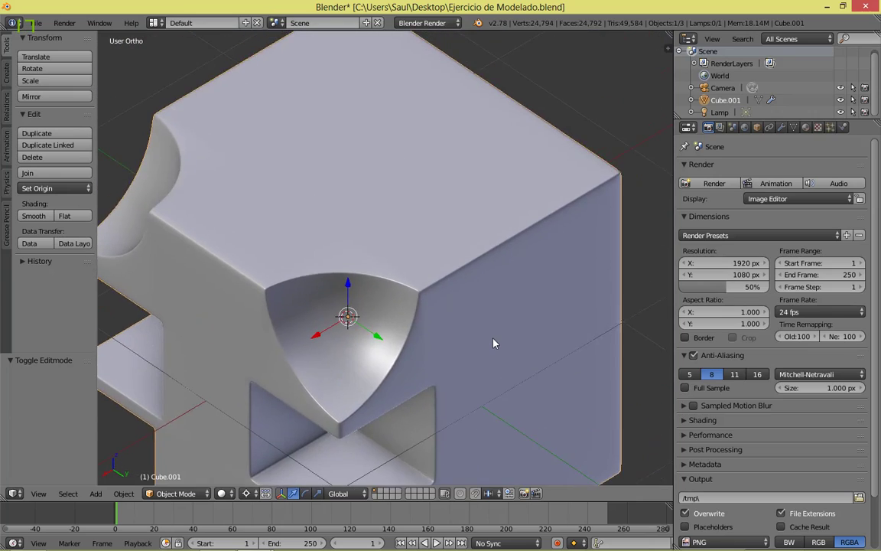
{"action": "scroll", "coordinate": [493, 342], "scroll_direction": "up", "scroll_amount": 4}
Step: Switch to the new Blender scene and inspect the default cube from the front and at an angle
{"action": "key", "text": "alt+Tab"}
{"action": "key", "text": "alt+Tab"}
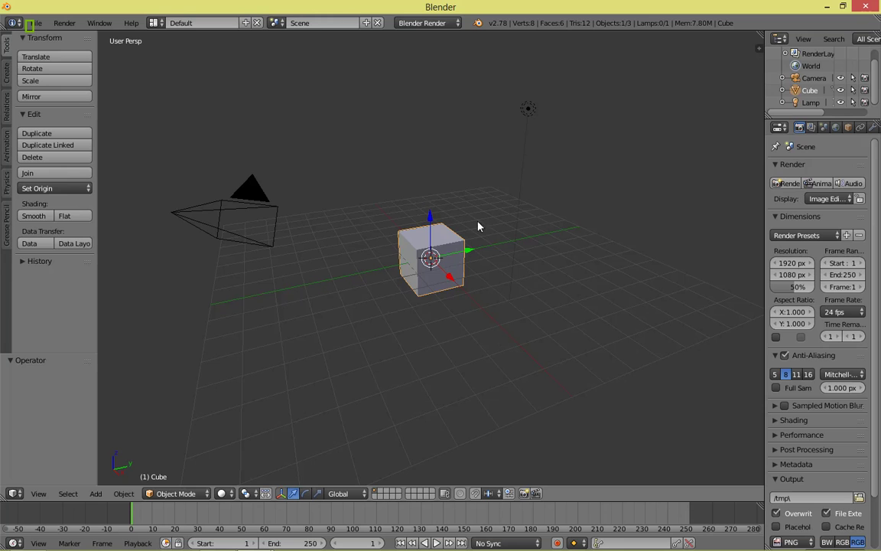
{"action": "right_click", "coordinate": [476, 218]}
{"action": "scroll", "coordinate": [477, 223], "scroll_direction": "up", "scroll_amount": 6}
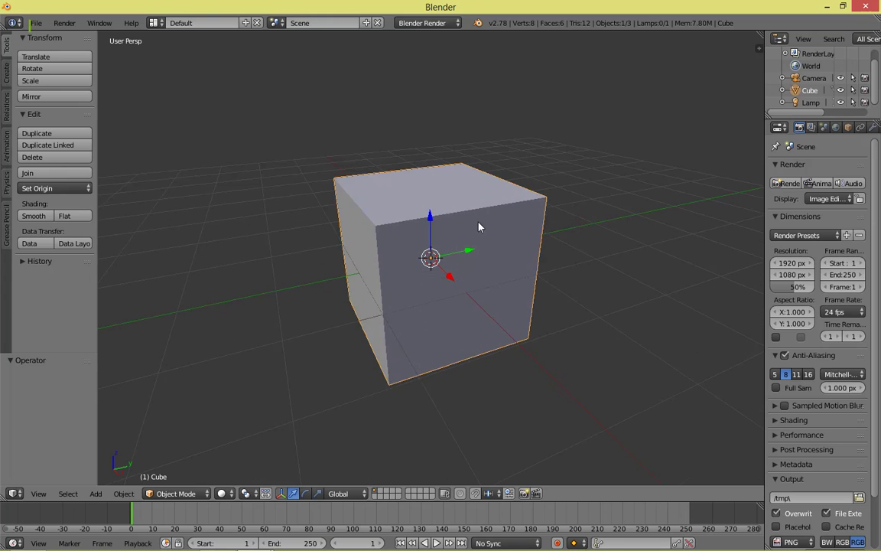
{"action": "middle_click_drag", "start_coordinate": [479, 226], "coordinate": [478, 277]}
{"action": "scroll", "coordinate": [478, 277], "scroll_direction": "down", "scroll_amount": 1}
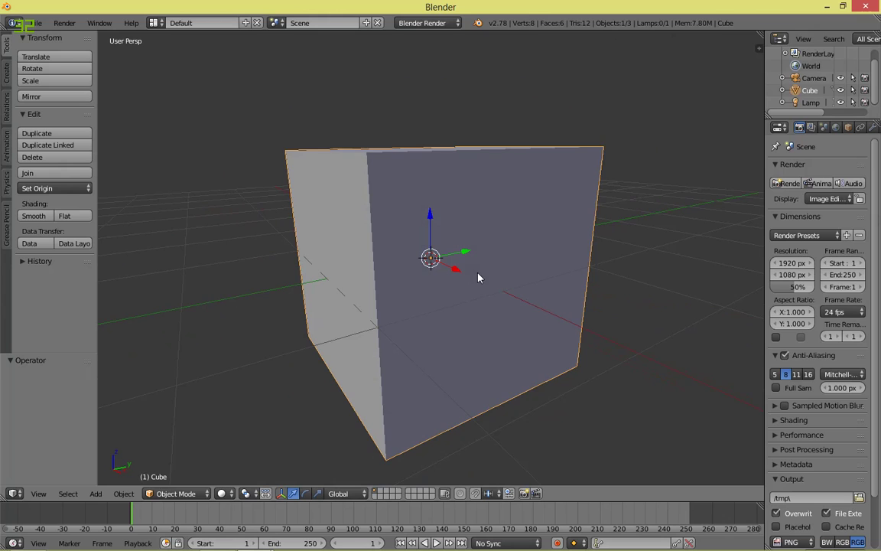
{"action": "key", "text": "KP_1"}
{"action": "mouse_move", "coordinate": [503, 270]}
{"action": "middle_mouse_down"}
{"action": "mouse_move", "coordinate": [494, 290]}
{"action": "mouse_move", "coordinate": [496, 254]}
{"action": "middle_mouse_up"}
{"action": "key", "text": "Tab"}
{"action": "key", "text": "Tab"}
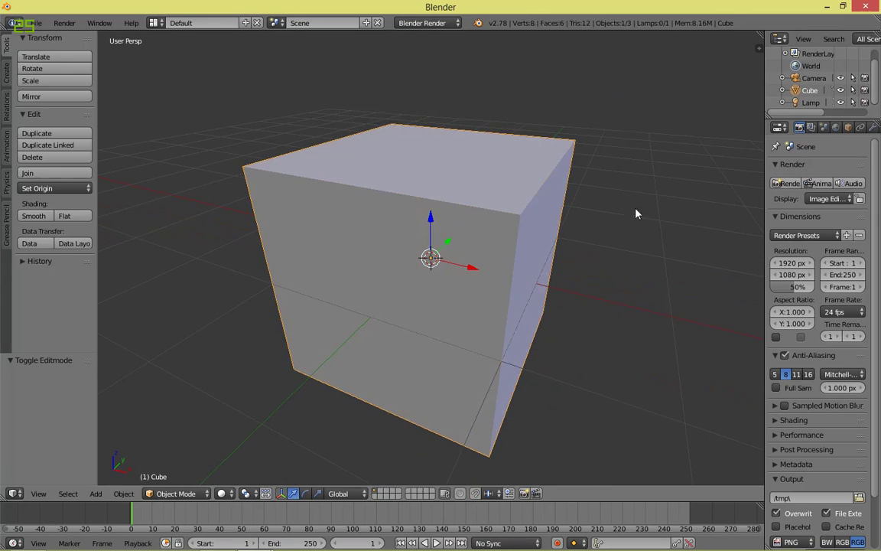
Step: Find the pie menu add-ons in User Preferences, enable UI Pie Menu Official, save the user settings and close the preferences
{"action": "left_click", "coordinate": [35, 23]}
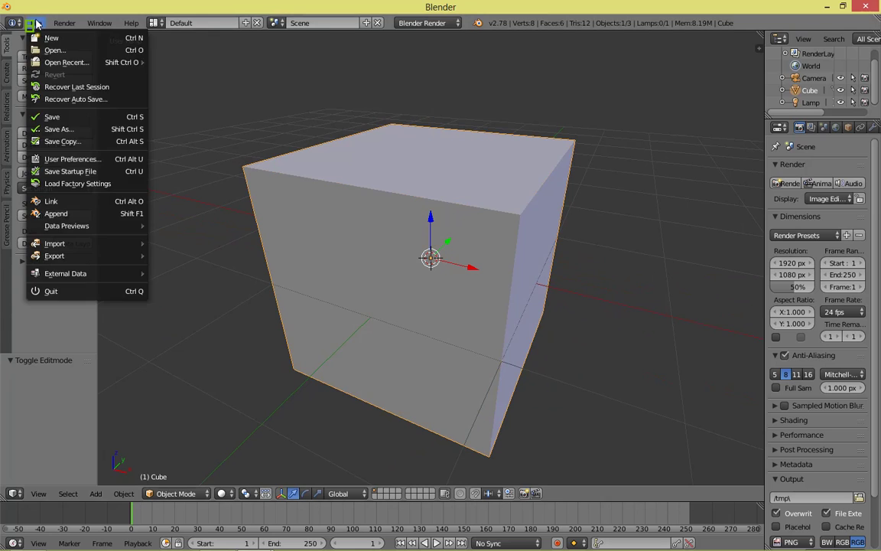
{"action": "left_click", "coordinate": [47, 159]}
{"action": "left_click", "coordinate": [261, 45]}
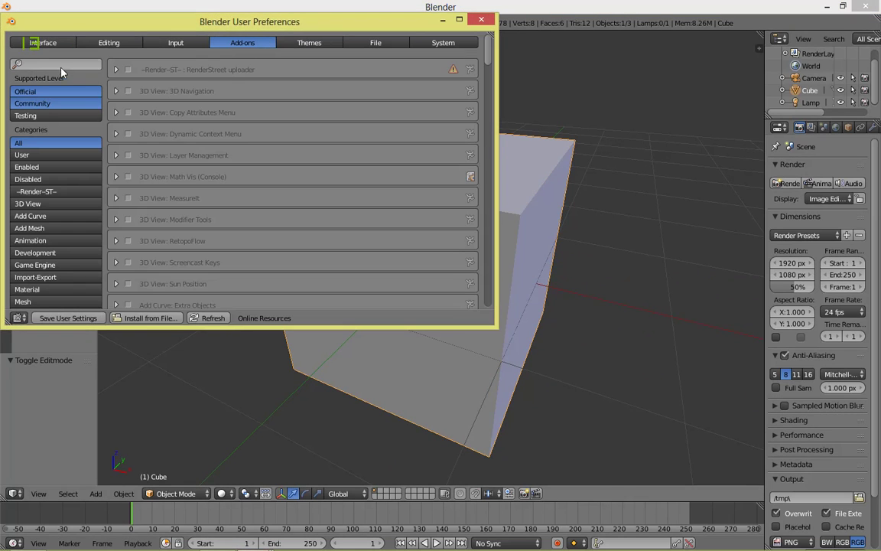
{"action": "type", "text": "pie"}
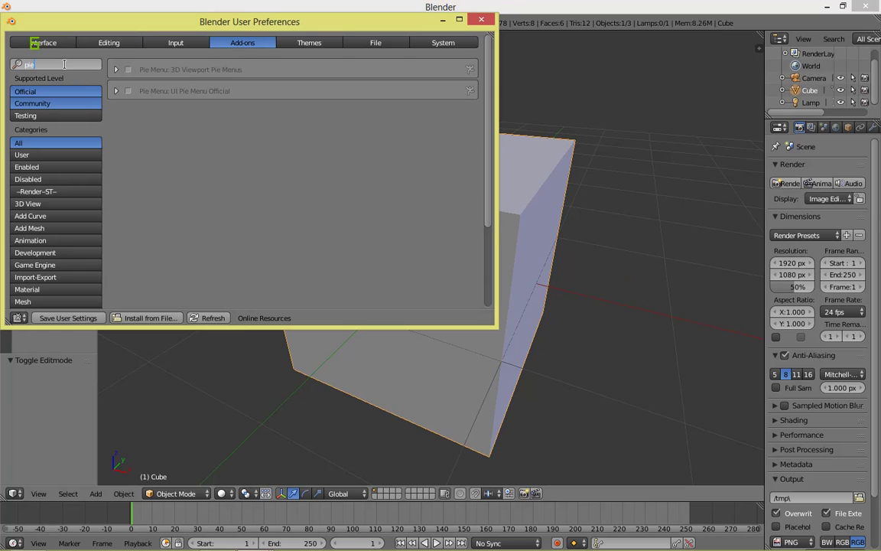
{"action": "left_click", "coordinate": [127, 90]}
{"action": "left_click", "coordinate": [76, 318]}
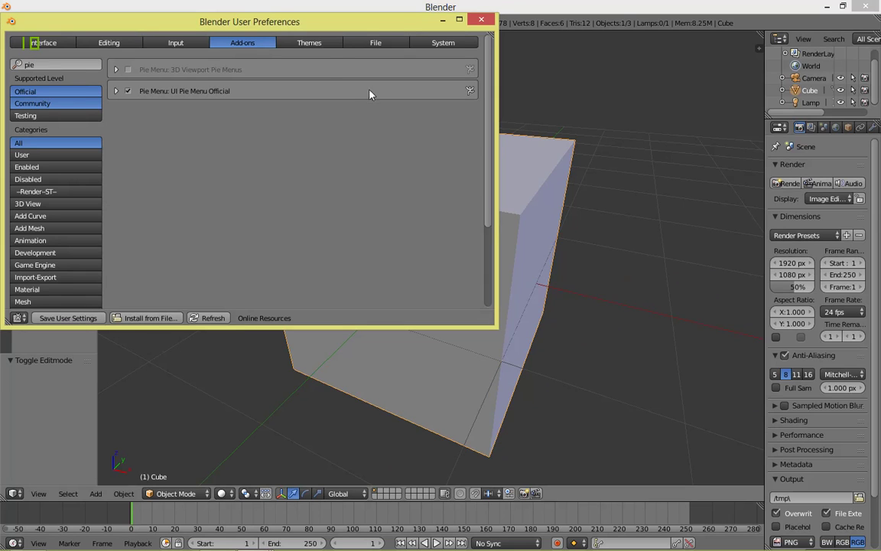
{"action": "left_click_drag", "start_coordinate": [386, 27], "coordinate": [448, 51]}
{"action": "left_click", "coordinate": [543, 45]}
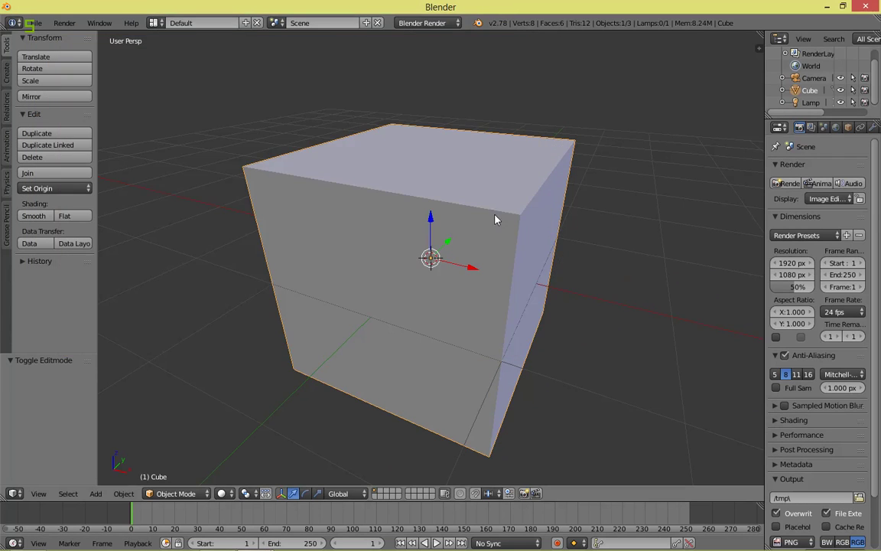
Step: Use the mode pie menu to alternate the cube between Object Mode and Edit Mode, finishing in Edit Mode
{"action": "key", "text": "shift+a"}
{"action": "key", "text": "Escape"}
{"action": "key", "text": "Tab"}
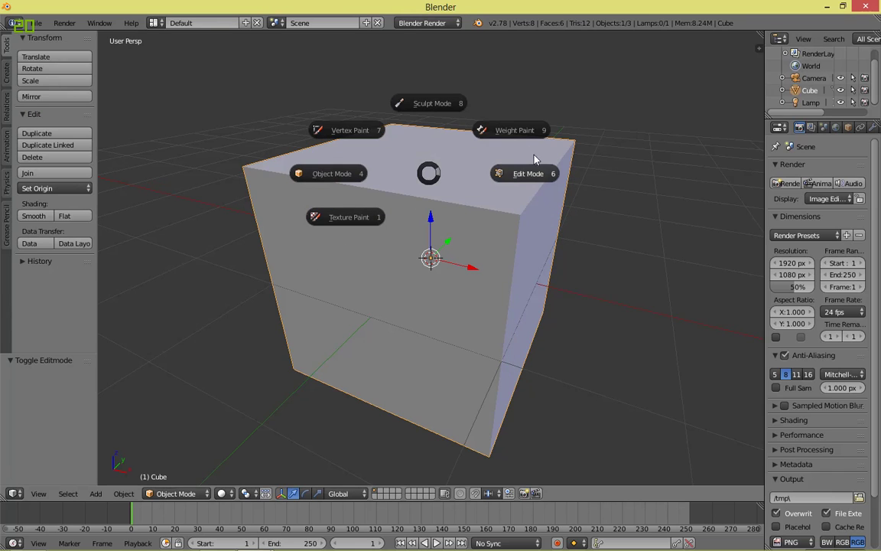
{"action": "left_click", "coordinate": [308, 176]}
{"action": "scroll", "coordinate": [442, 284], "scroll_direction": "up", "scroll_amount": 4}
{"action": "key", "text": "Tab"}
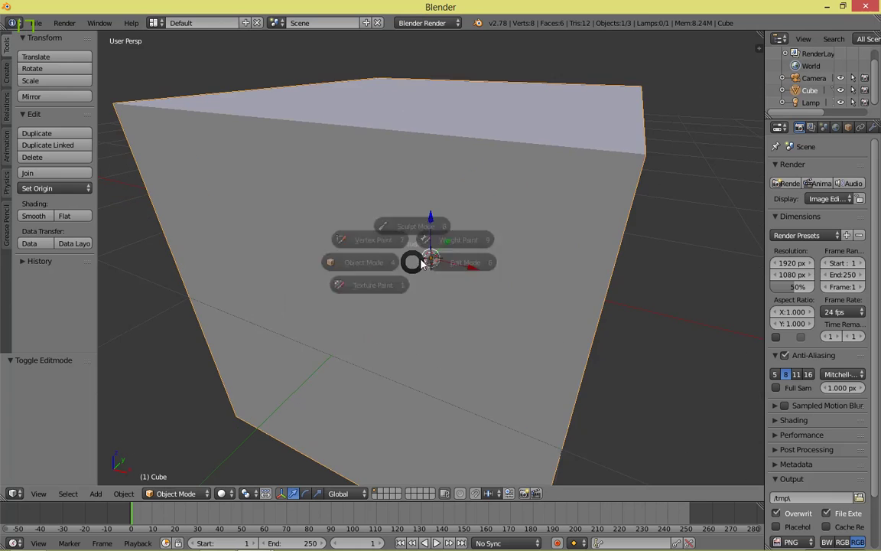
{"action": "left_click", "coordinate": [521, 226]}
{"action": "scroll", "coordinate": [523, 225], "scroll_direction": "down", "scroll_amount": 4}
{"action": "key", "text": "Tab"}
{"action": "left_click", "coordinate": [273, 217]}
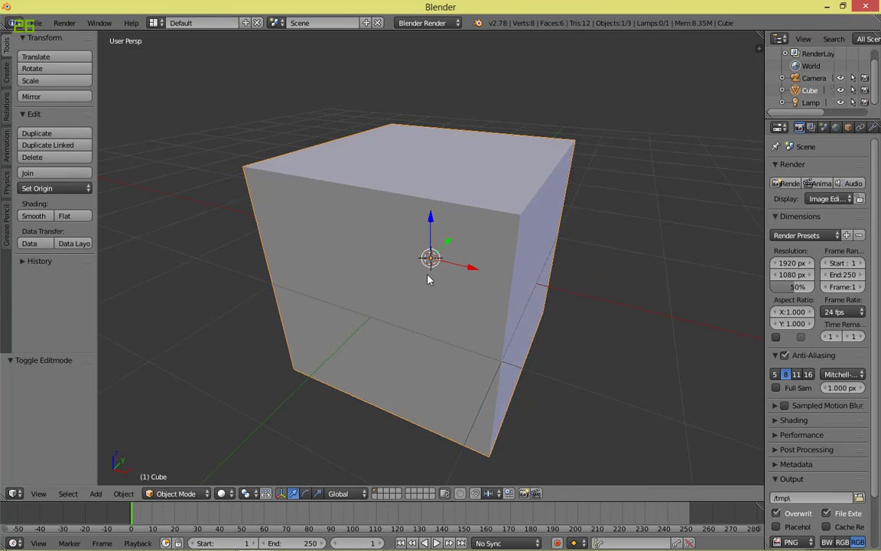
{"action": "scroll", "coordinate": [352, 262], "scroll_direction": "up", "scroll_amount": 4}
{"action": "key", "text": "Tab"}
{"action": "left_click", "coordinate": [478, 248]}
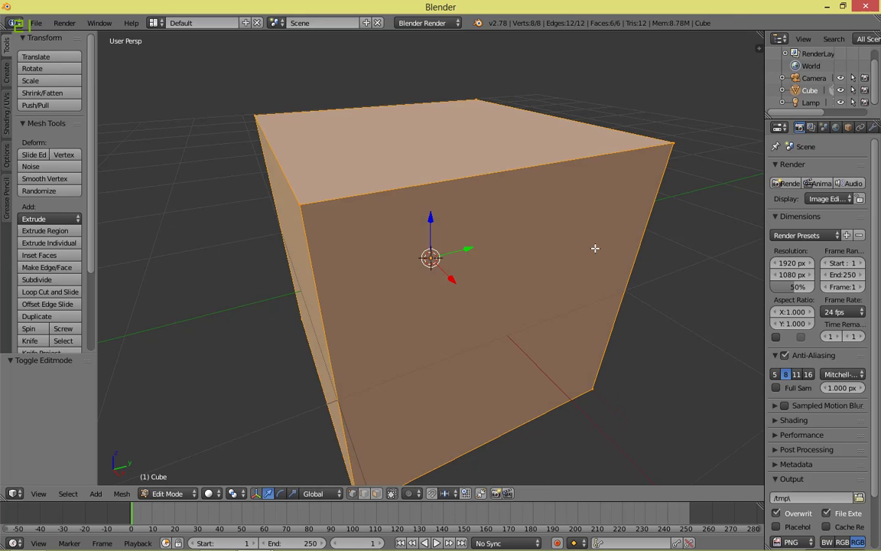
Step: Search the add-ons for "scr", enable 3D View: Screencast Keys and close the User Preferences
{"action": "middle_click_drag", "start_coordinate": [627, 292], "coordinate": [645, 259]}
{"action": "key", "text": "n"}
{"action": "key", "text": "n"}
{"action": "left_click", "coordinate": [36, 23]}
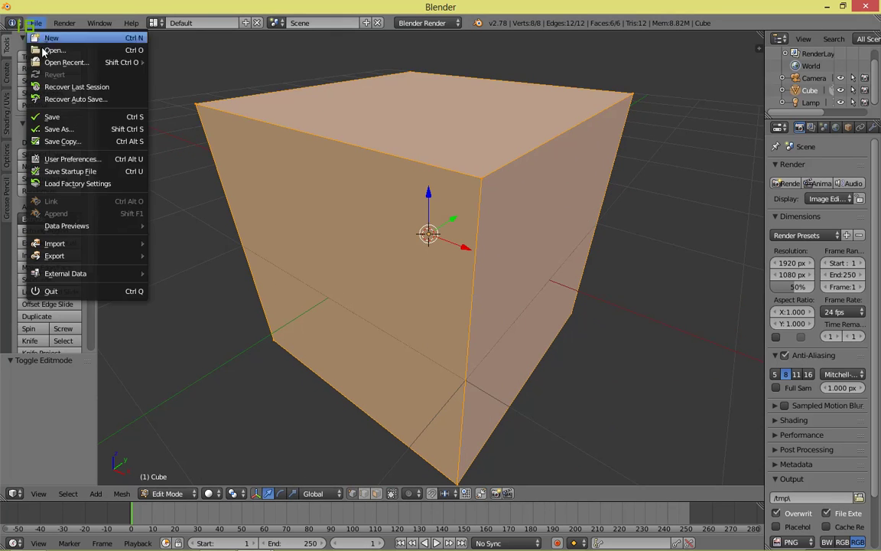
{"action": "left_click", "coordinate": [70, 159]}
{"action": "left_click", "coordinate": [58, 65]}
{"action": "type", "text": "scr"}
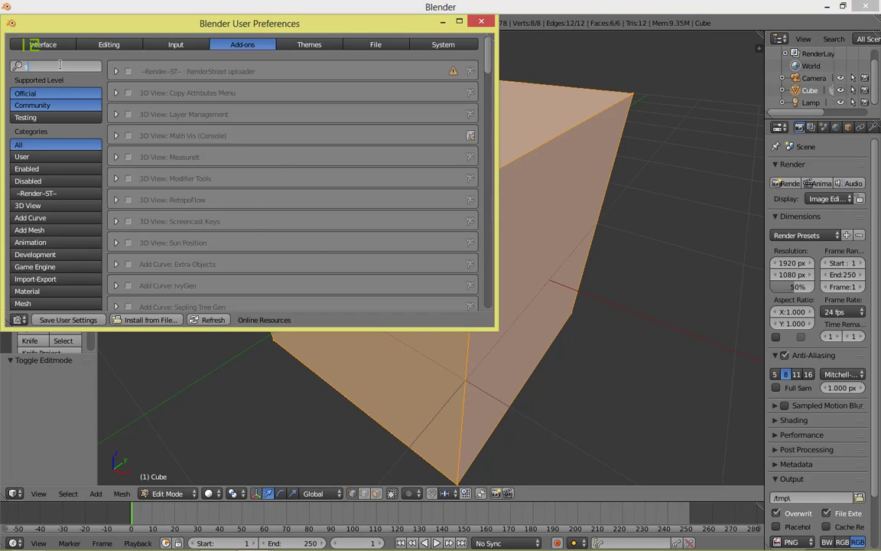
{"action": "key", "text": "BackSpace"}
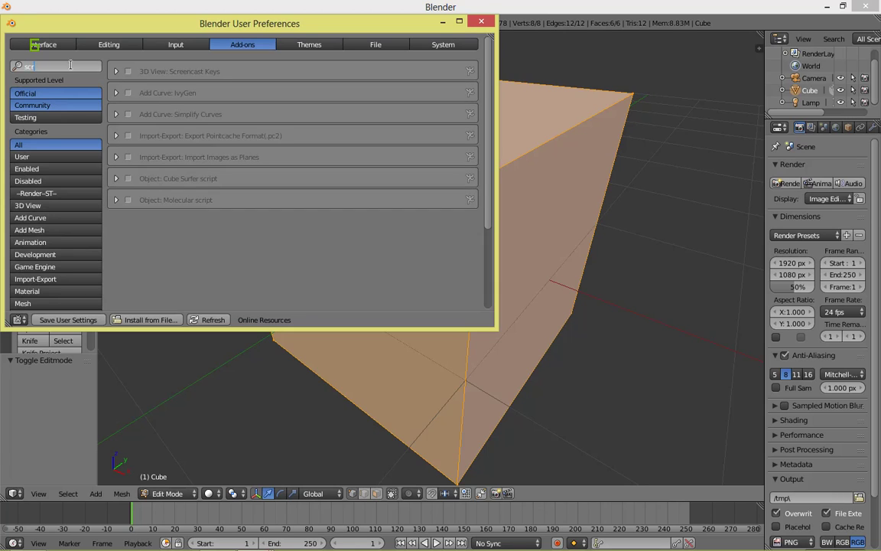
{"action": "left_click", "coordinate": [128, 72]}
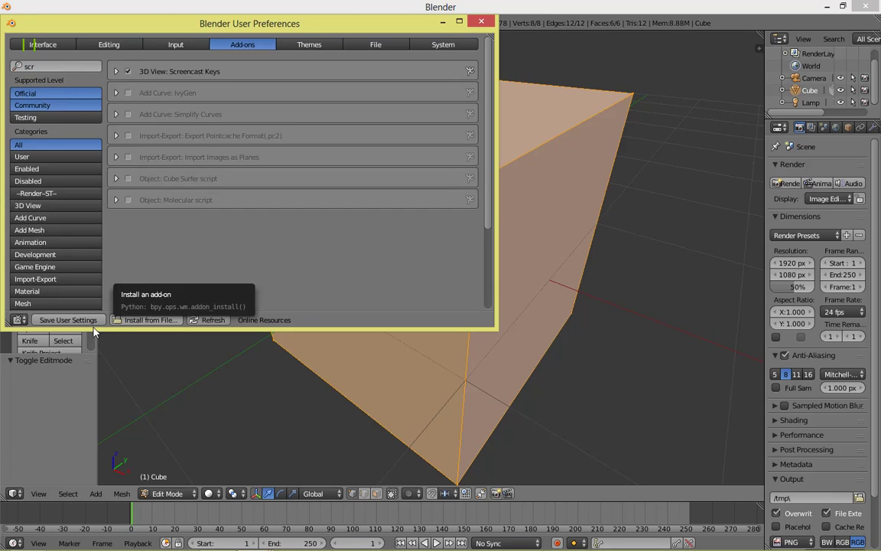
{"action": "left_click", "coordinate": [462, 21]}
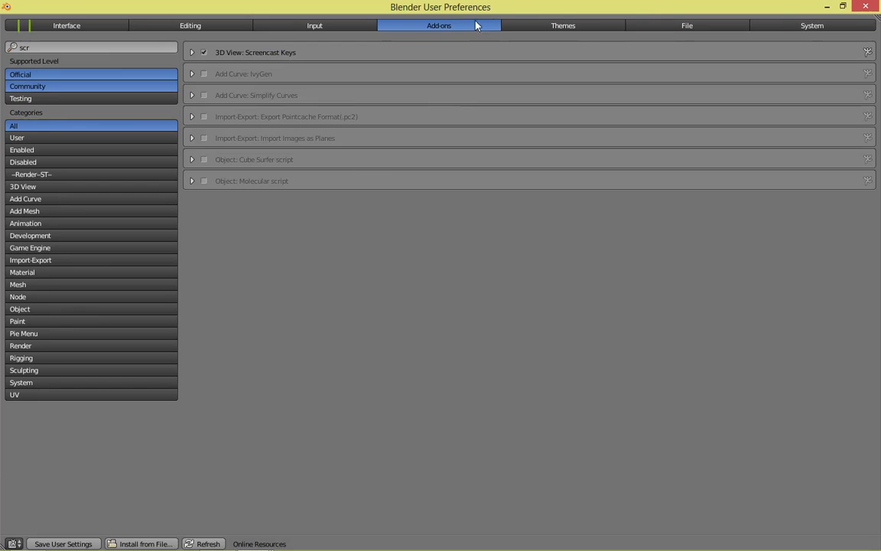
{"action": "left_click", "coordinate": [865, 6]}
Step: Start the Screencast Keys display in the 3D view and hide the properties sidebar again
{"action": "middle_click_drag", "start_coordinate": [484, 290], "coordinate": [436, 252]}
{"action": "key", "text": "shift+a"}
{"action": "key", "text": "n"}
{"action": "scroll", "coordinate": [605, 329], "scroll_direction": "down", "scroll_amount": 4}
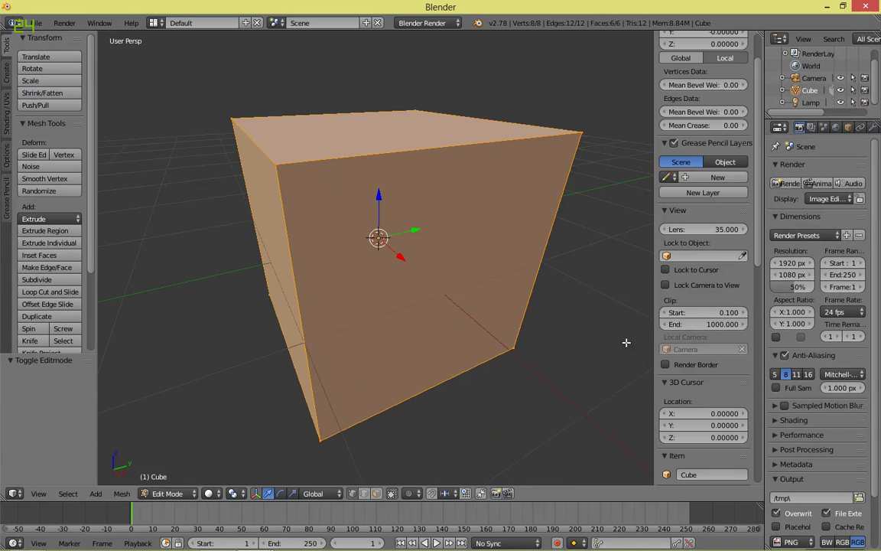
{"action": "scroll", "coordinate": [688, 388], "scroll_direction": "down", "scroll_amount": 8}
{"action": "scroll", "coordinate": [689, 388], "scroll_direction": "down", "scroll_amount": 5}
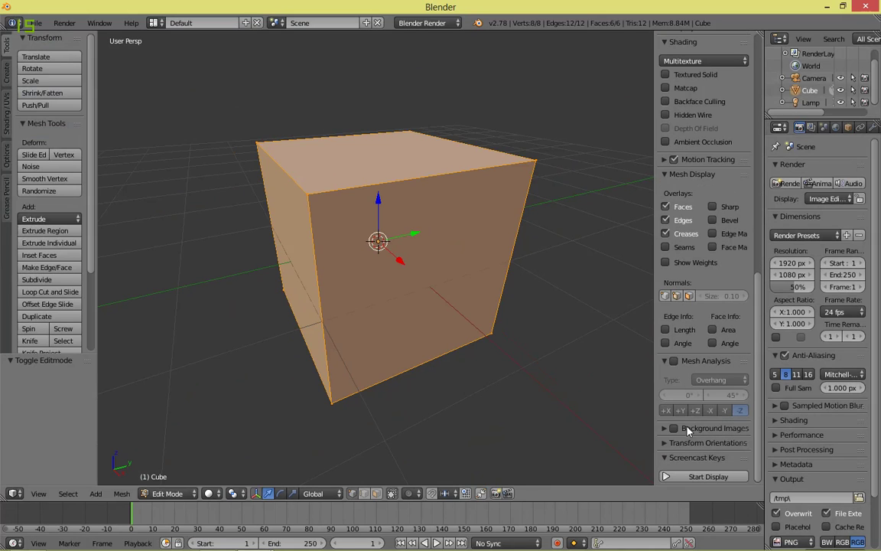
{"action": "key", "text": "n"}
{"action": "middle_click_drag", "start_coordinate": [496, 358], "coordinate": [536, 360]}
{"action": "scroll", "coordinate": [536, 359], "scroll_direction": "up", "scroll_amount": 2}
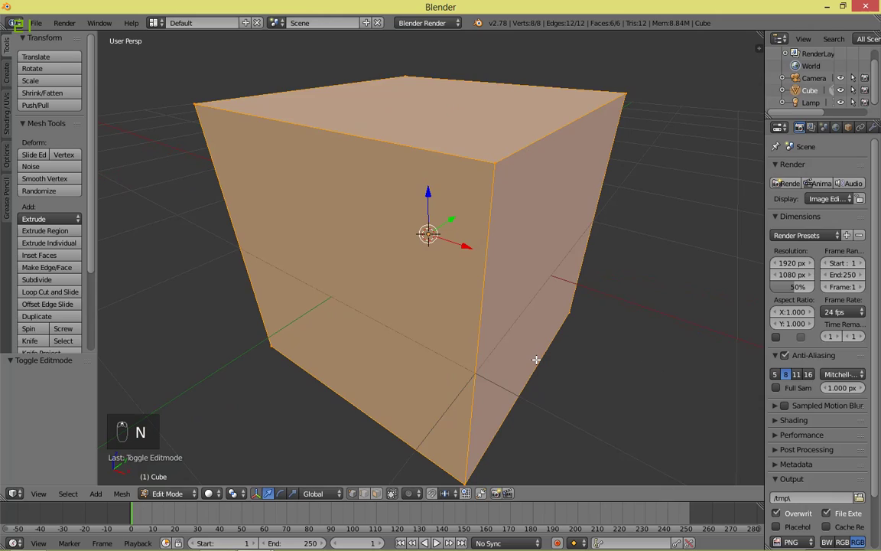
Step: Return the cube to Object Mode, switch to Ejercicio de Modelado.blend and examine the corner recesses up close
{"action": "key", "text": "Tab"}
{"action": "key", "text": "alt+Tab"}
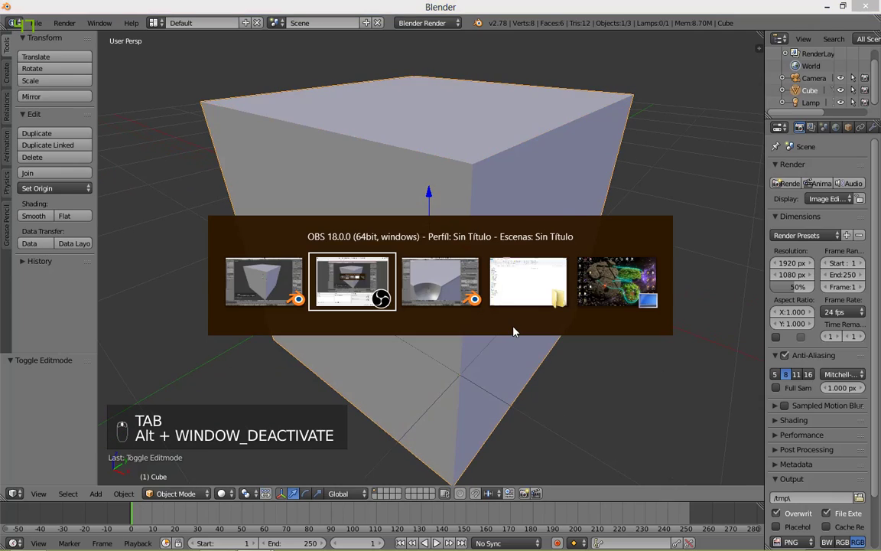
{"action": "key", "text": "alt+Tab"}
{"action": "middle_click_drag", "start_coordinate": [514, 331], "coordinate": [529, 226]}
{"action": "scroll", "coordinate": [529, 226], "scroll_direction": "up", "scroll_amount": 10}
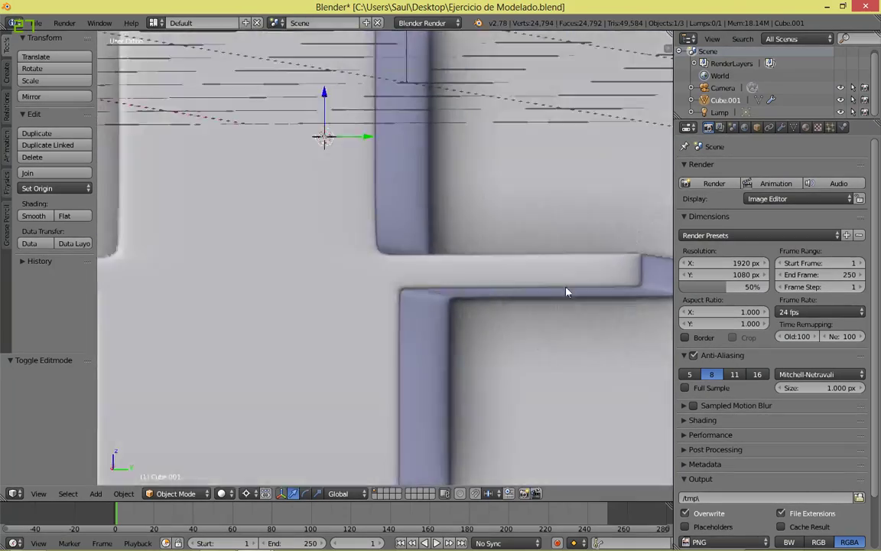
{"action": "middle_click_drag", "start_coordinate": [567, 288], "coordinate": [514, 258]}
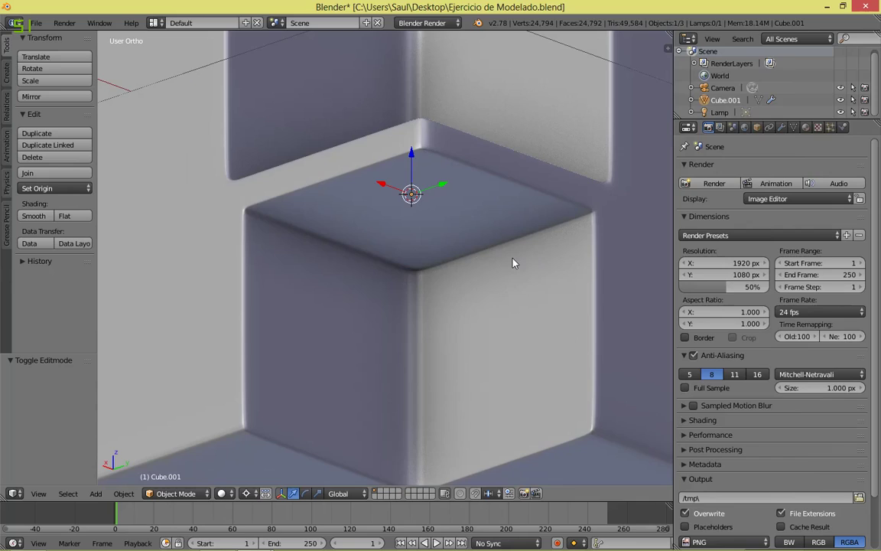
Step: Switch back to the new scene with the plain cube and put the cube into Edit Mode
{"action": "key", "text": "alt+Tab"}
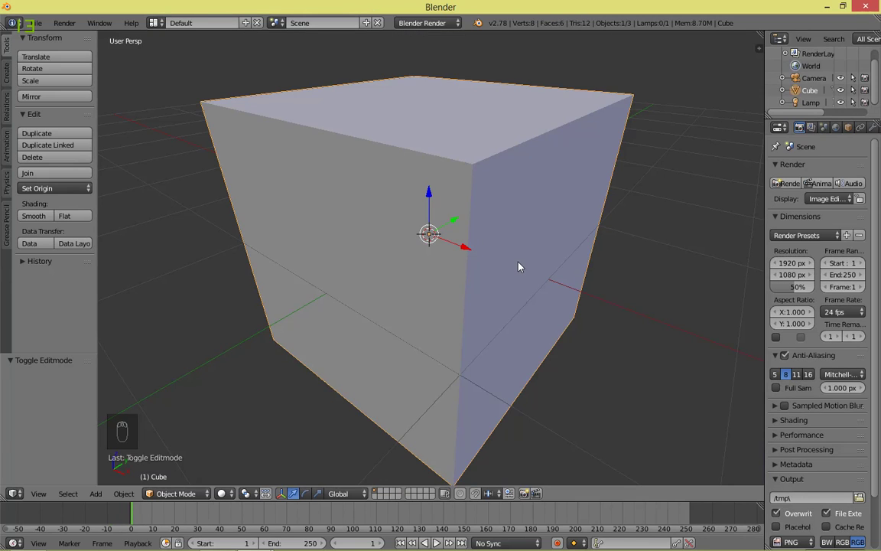
{"action": "middle_click_drag", "start_coordinate": [521, 322], "coordinate": [504, 354]}
{"action": "key", "text": "Tab"}
{"action": "middle_click_drag", "start_coordinate": [462, 134], "coordinate": [281, 289]}
{"action": "key", "text": "Tab"}
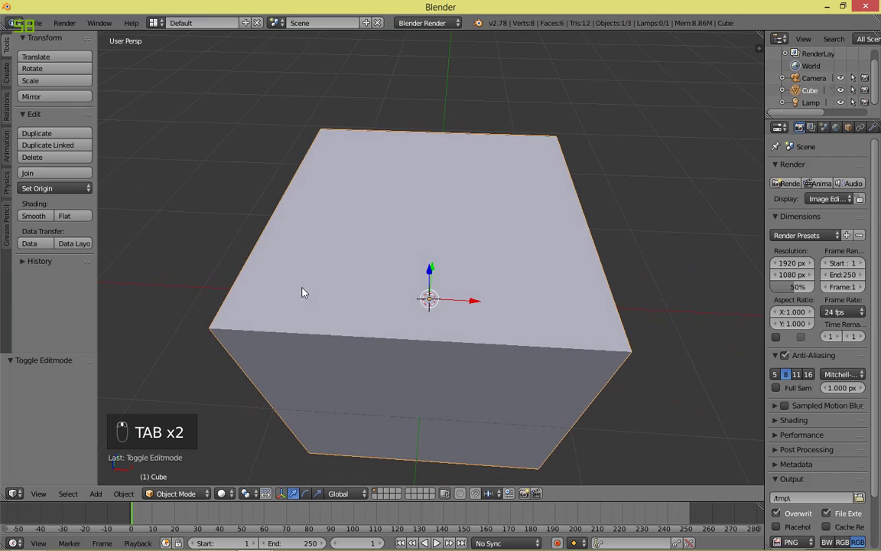
{"action": "middle_click_drag", "start_coordinate": [391, 260], "coordinate": [459, 263]}
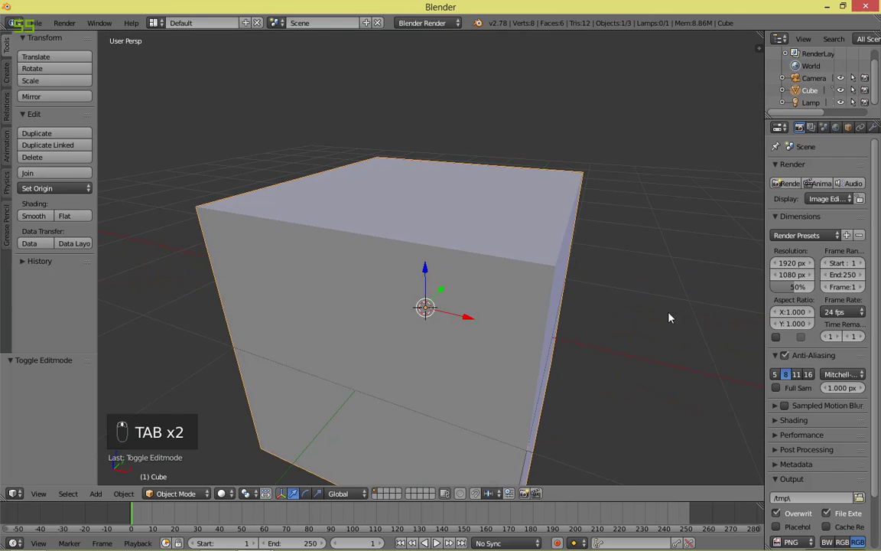
{"action": "middle_click_drag", "start_coordinate": [478, 328], "coordinate": [398, 299]}
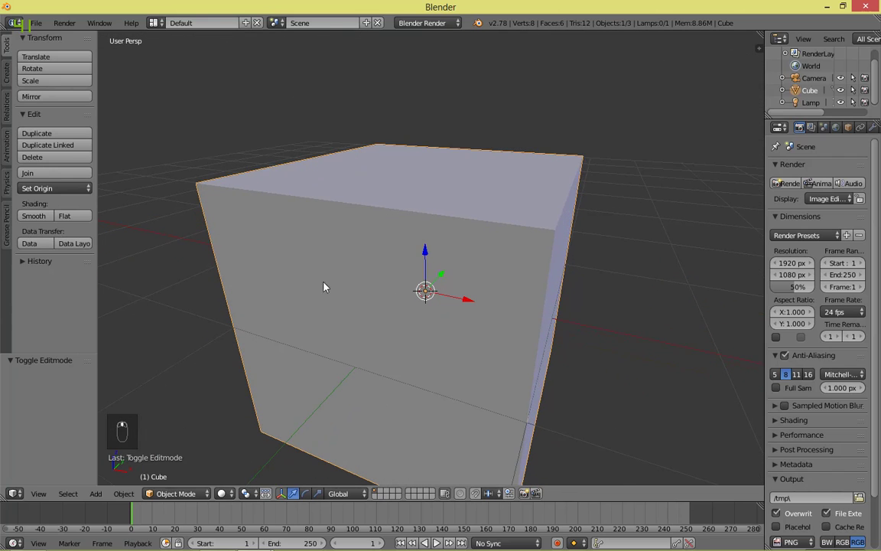
{"action": "key", "text": "Tab"}
{"action": "key", "text": "Tab"}
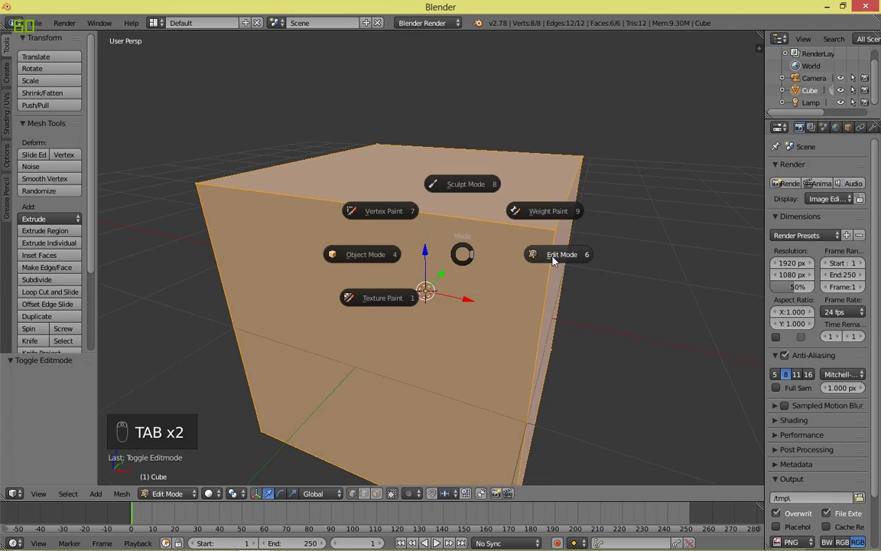
{"action": "left_click", "coordinate": [544, 254]}
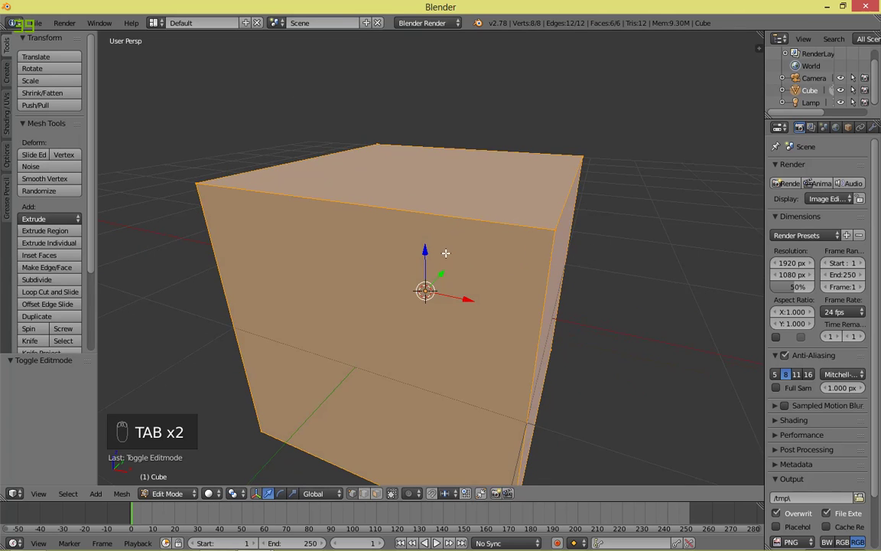
Step: Add a single centred vertical loop cut around the cube and check it in the front orthographic view
{"action": "middle_click_drag", "start_coordinate": [446, 252], "coordinate": [458, 250]}
{"action": "key", "text": "ctrl+r"}
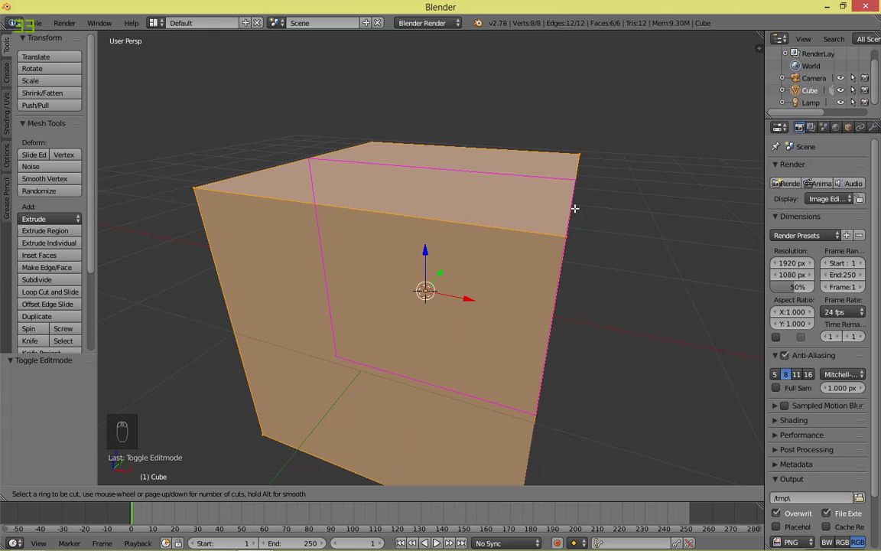
{"action": "left_click", "coordinate": [456, 215]}
{"action": "left_click", "coordinate": [456, 213]}
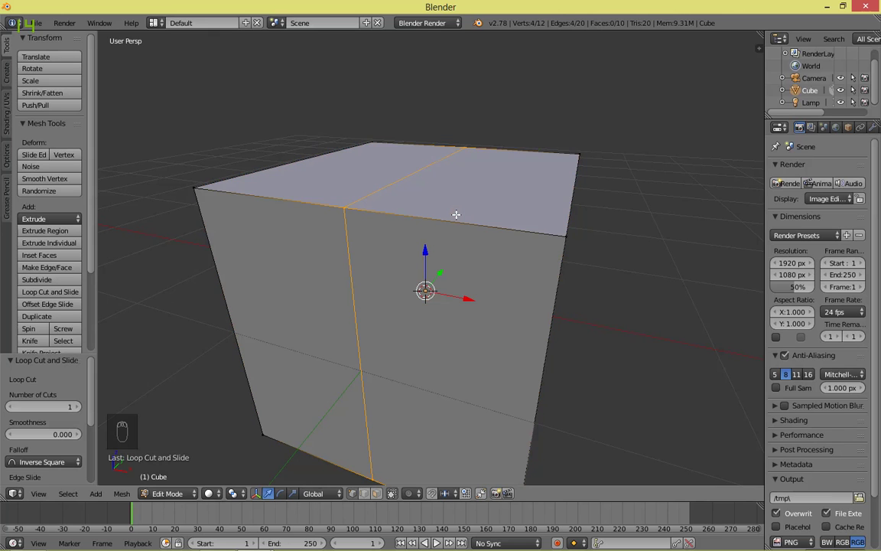
{"action": "key", "text": "KP_1"}
{"action": "key", "text": "KP_5"}
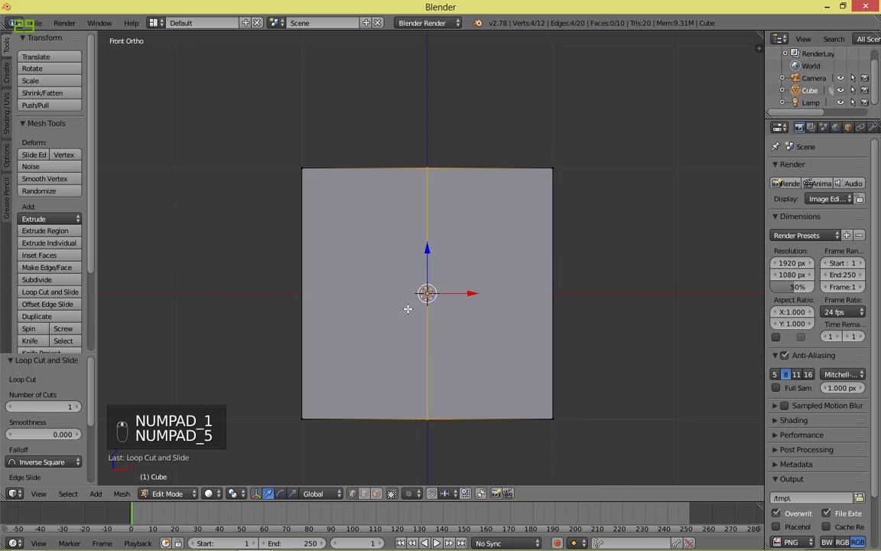
{"action": "key", "text": "KP_5"}
{"action": "middle_click_drag", "start_coordinate": [560, 216], "coordinate": [524, 272]}
{"action": "middle_click_drag", "start_coordinate": [517, 306], "coordinate": [511, 254]}
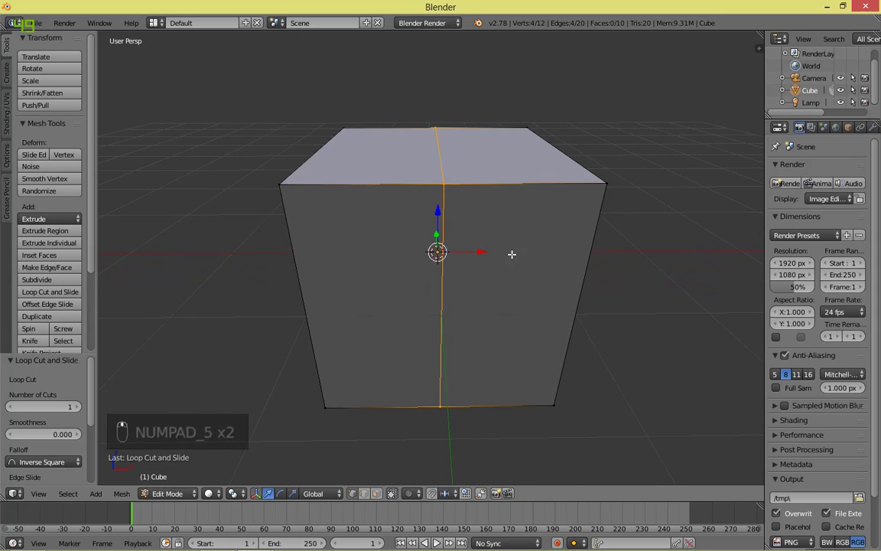
Step: Rip the cube along its centre edge loop, leaving the ripped edges in their original position
{"action": "key", "text": "v"}
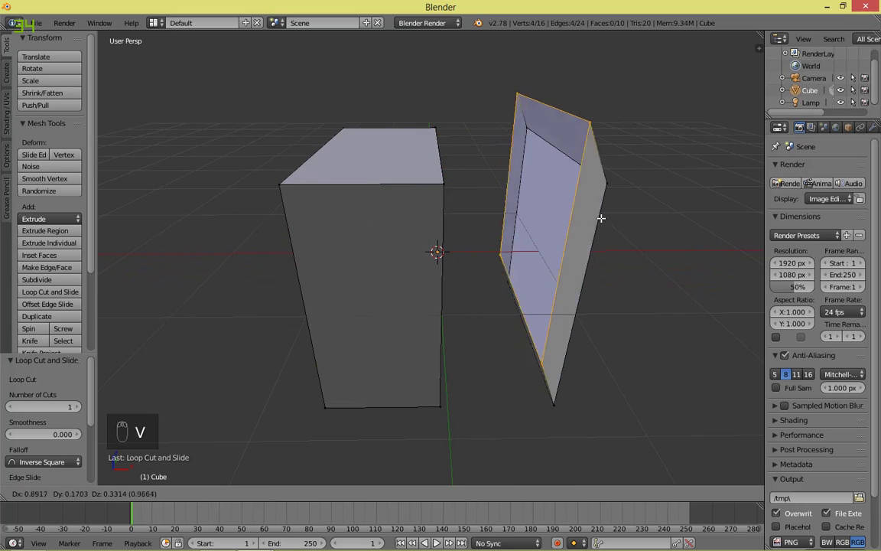
{"action": "right_click", "coordinate": [541, 254]}
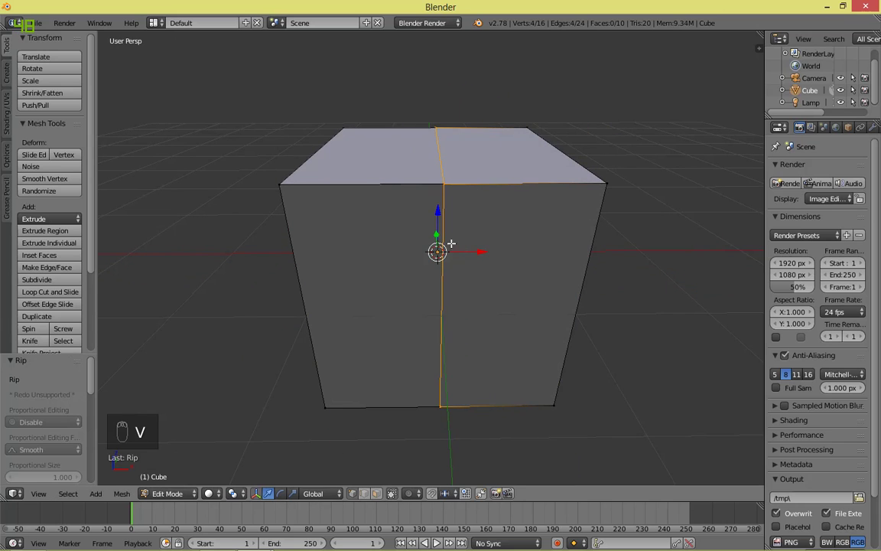
{"action": "key", "text": "g"}
{"action": "right_click", "coordinate": [551, 247]}
Step: In Wireframe shading, circle-select the half of the cube on the negative X side and delete it
{"action": "key", "text": "z"}
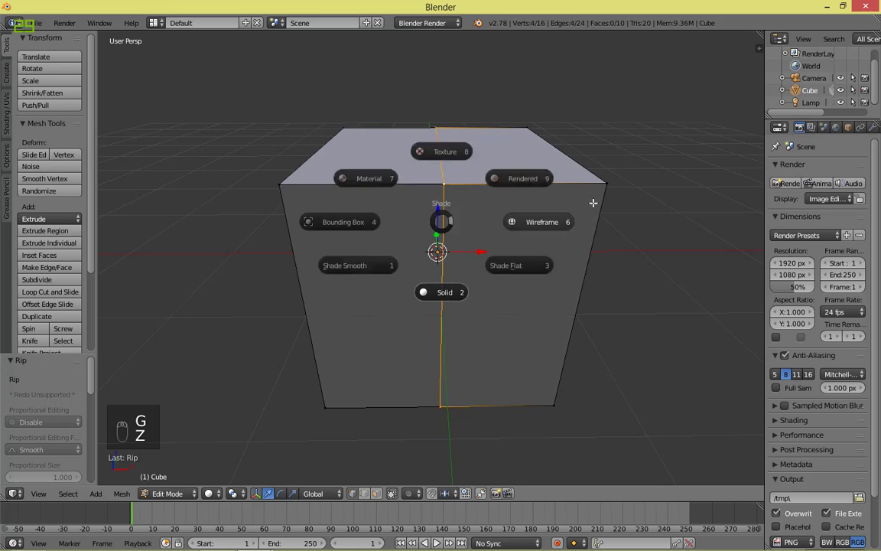
{"action": "left_click", "coordinate": [566, 214]}
{"action": "key", "text": "g"}
{"action": "right_click", "coordinate": [396, 225]}
{"action": "key", "text": "c"}
{"action": "scroll", "coordinate": [309, 407], "scroll_direction": "down", "scroll_amount": 3}
{"action": "left_click_drag", "start_coordinate": [309, 407], "coordinate": [334, 213]}
{"action": "right_click", "coordinate": [338, 117]}
{"action": "middle_click_drag", "start_coordinate": [563, 248], "coordinate": [590, 295]}
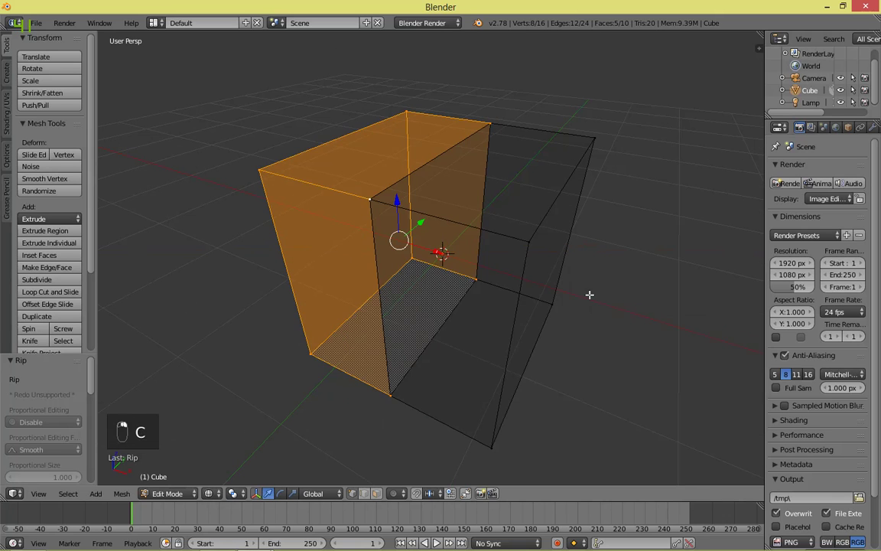
{"action": "key", "text": "x"}
{"action": "left_click", "coordinate": [543, 217]}
Step: Return the remaining half cube to Object Mode and display it in Solid shading
{"action": "key", "text": "Tab"}
{"action": "key", "text": "z"}
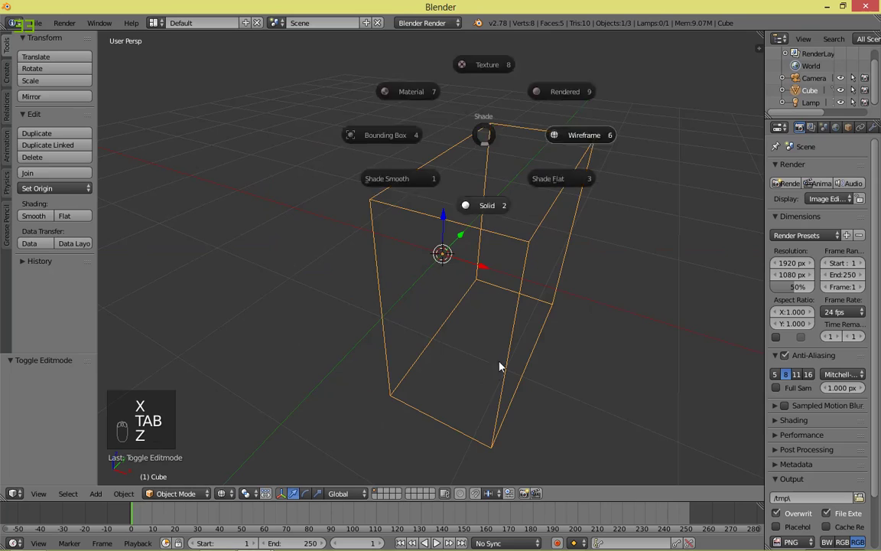
{"action": "middle_click_drag", "start_coordinate": [562, 321], "coordinate": [493, 281]}
Step: Widen the properties area, add a Mirror modifier to the half cube and collapse the modifier's settings
{"action": "left_click", "coordinate": [873, 127]}
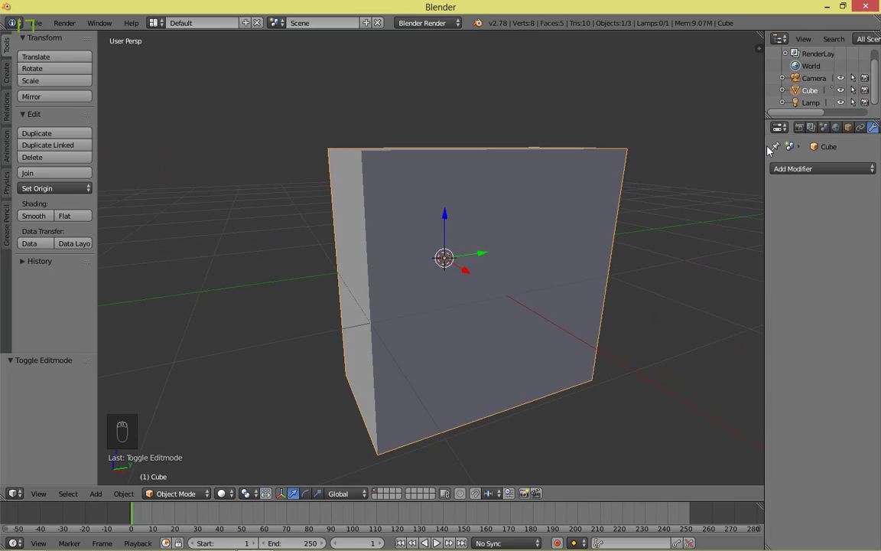
{"action": "left_click_drag", "start_coordinate": [764, 147], "coordinate": [673, 147]}
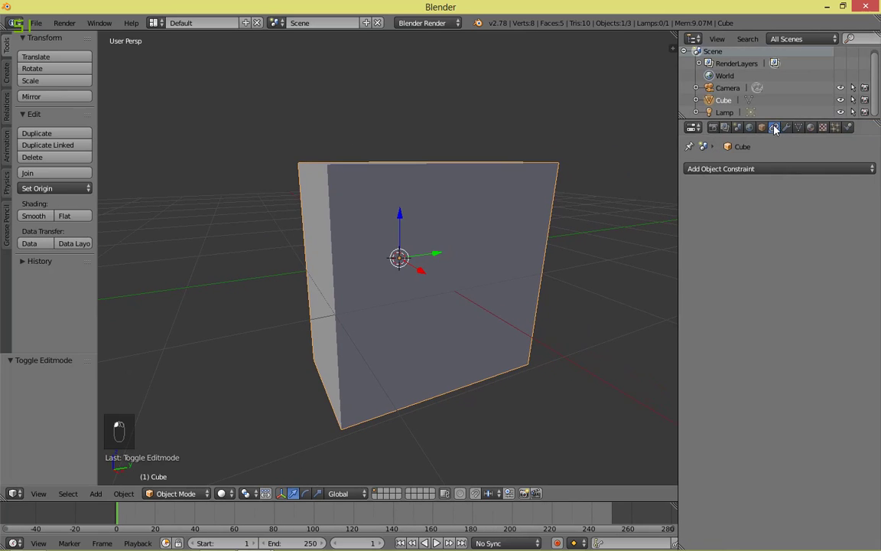
{"action": "left_click", "coordinate": [748, 168]}
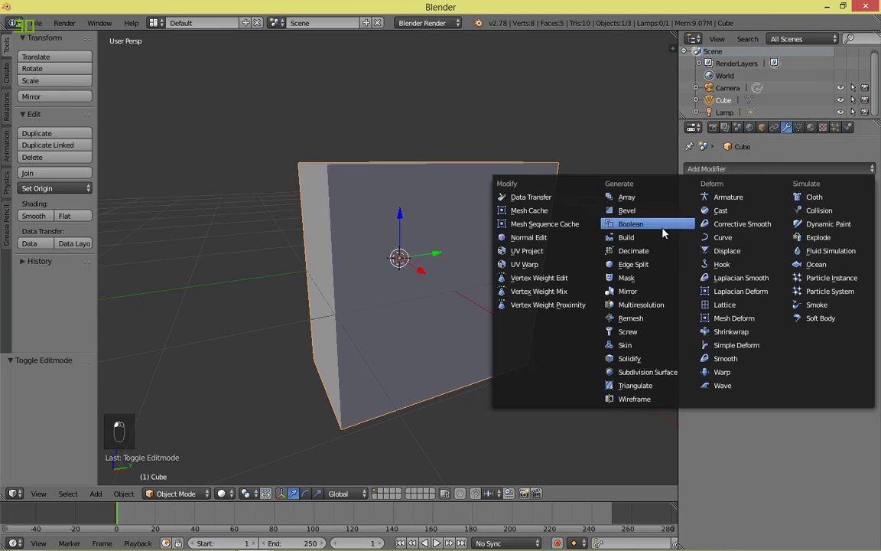
{"action": "left_click", "coordinate": [635, 294]}
{"action": "middle_click_drag", "start_coordinate": [452, 314], "coordinate": [535, 306]}
{"action": "scroll", "coordinate": [677, 284], "scroll_direction": "up", "scroll_amount": 3}
{"action": "left_click", "coordinate": [741, 254]}
{"action": "left_click", "coordinate": [691, 189]}
{"action": "middle_click_drag", "start_coordinate": [592, 310], "coordinate": [375, 309]}
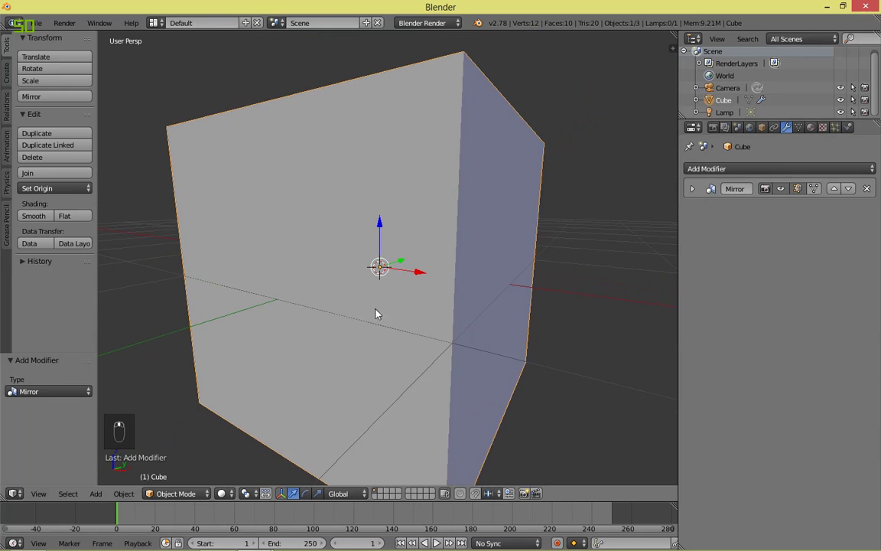
{"action": "left_click", "coordinate": [692, 189]}
{"action": "left_click", "coordinate": [692, 189]}
Step: Keep the mirrored cube in Solid shading and hide the tool shelf
{"action": "middle_click_drag", "start_coordinate": [437, 356], "coordinate": [452, 305]}
{"action": "key", "text": "t"}
{"action": "key", "text": "t"}
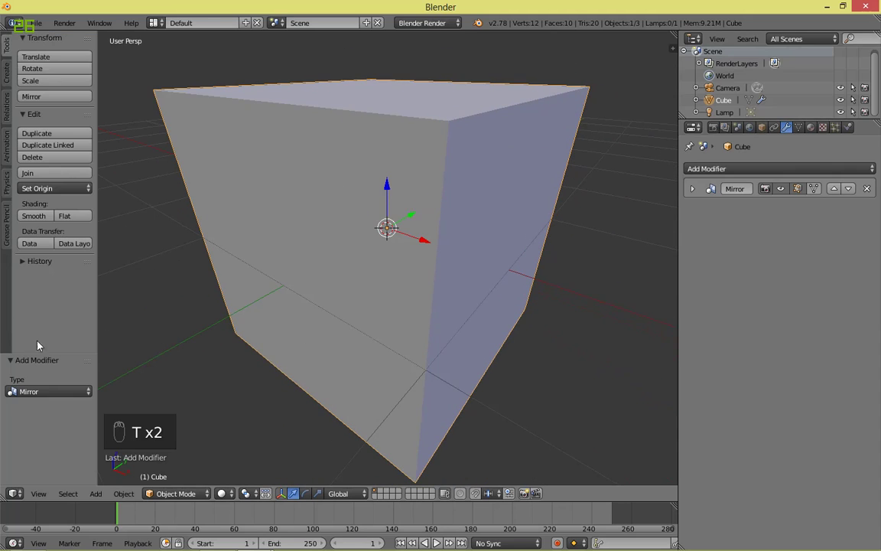
{"action": "middle_click_drag", "start_coordinate": [411, 263], "coordinate": [400, 255]}
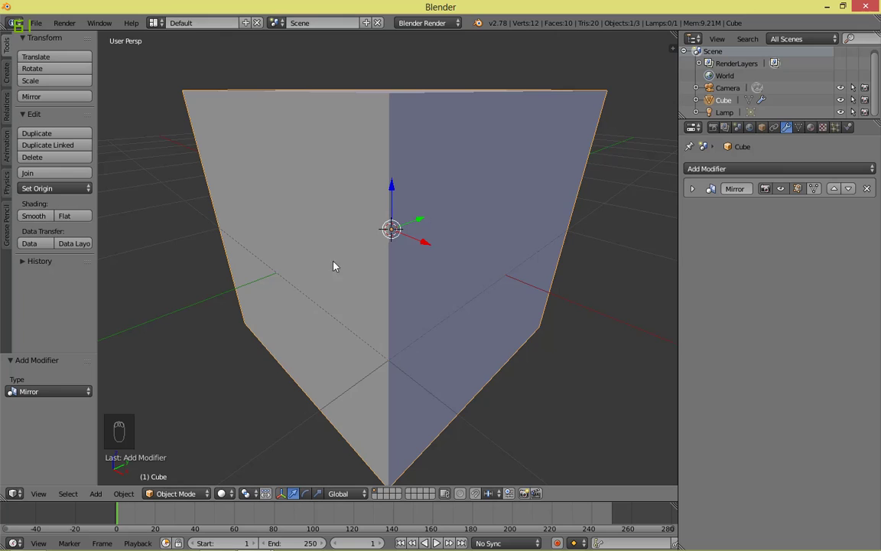
{"action": "key", "text": "z"}
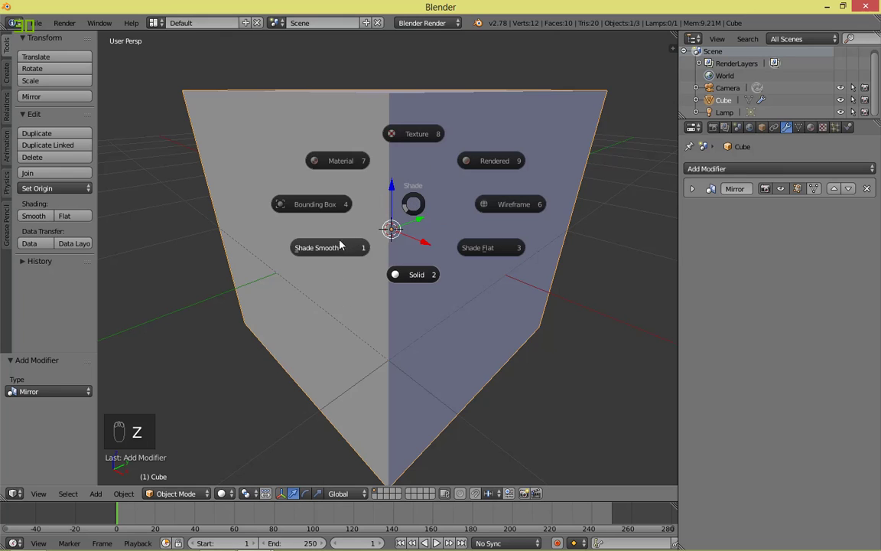
{"action": "left_click", "coordinate": [420, 269]}
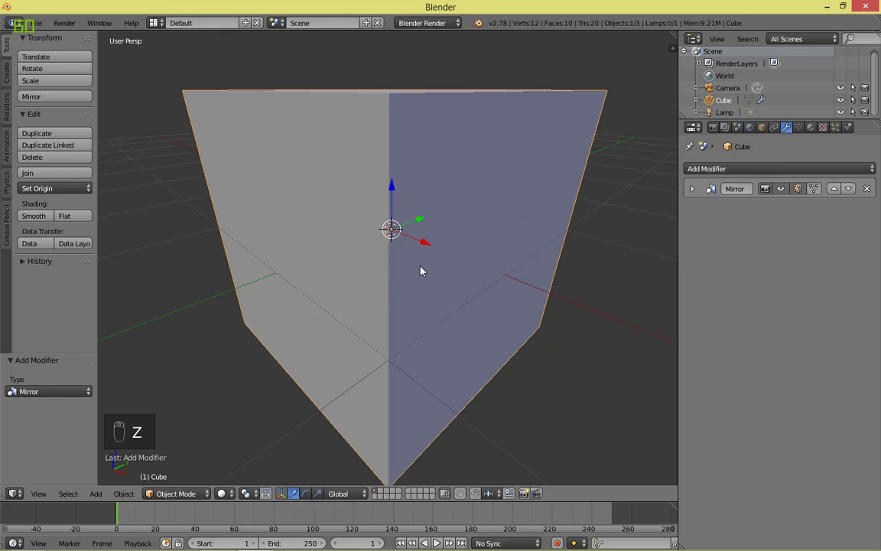
{"action": "key", "text": "t"}
{"action": "middle_click_drag", "start_coordinate": [401, 221], "coordinate": [419, 247]}
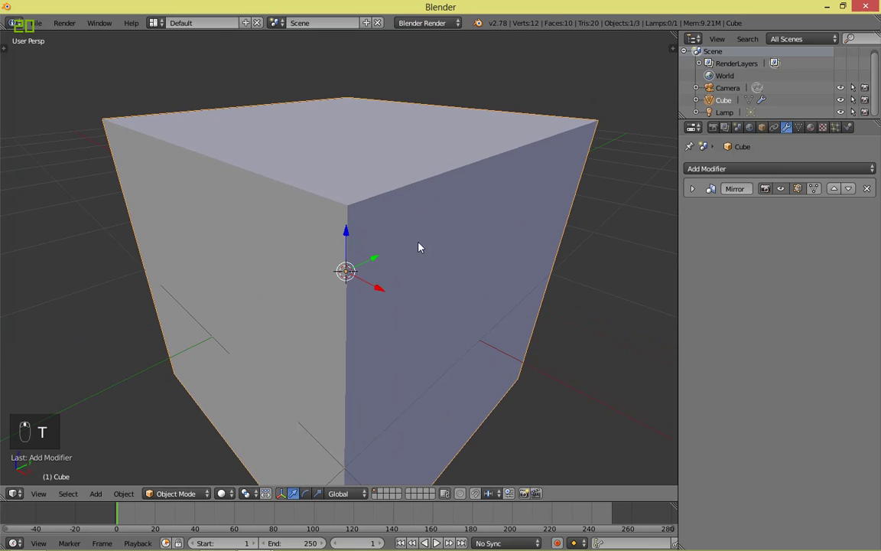
Step: Enter Edit Mode and select all geometry of the half cube
{"action": "key", "text": "Tab"}
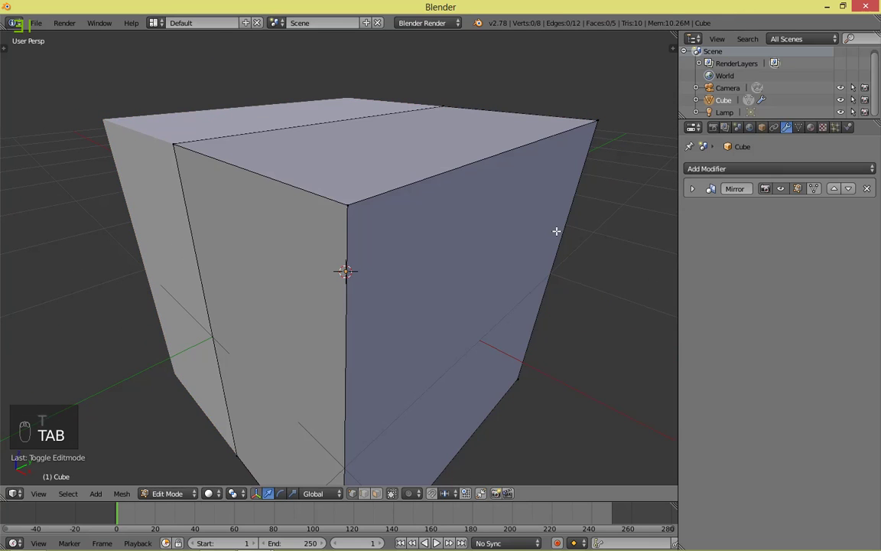
{"action": "right_click", "coordinate": [378, 223]}
{"action": "key", "text": "a"}
{"action": "key", "text": "a"}
{"action": "key", "text": "a"}
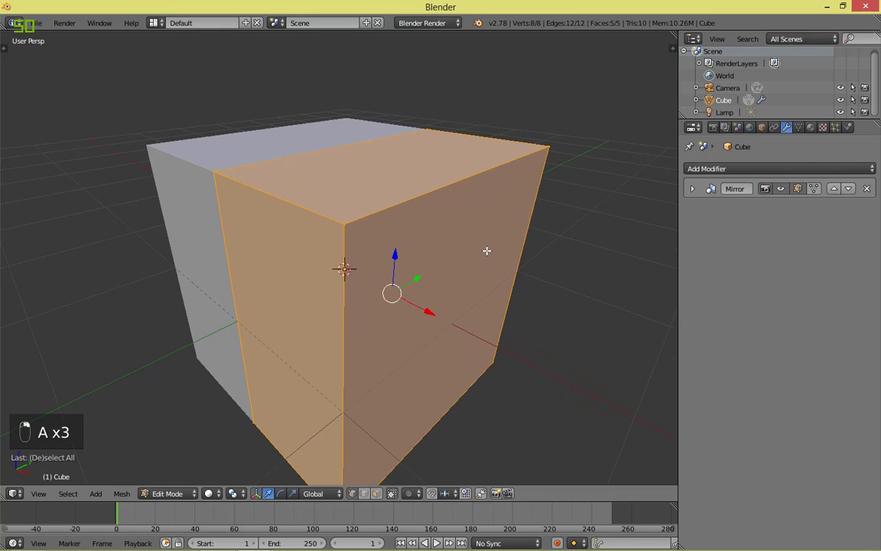
{"action": "middle_click_drag", "start_coordinate": [487, 251], "coordinate": [521, 230]}
{"action": "key", "text": "ctrl+b"}
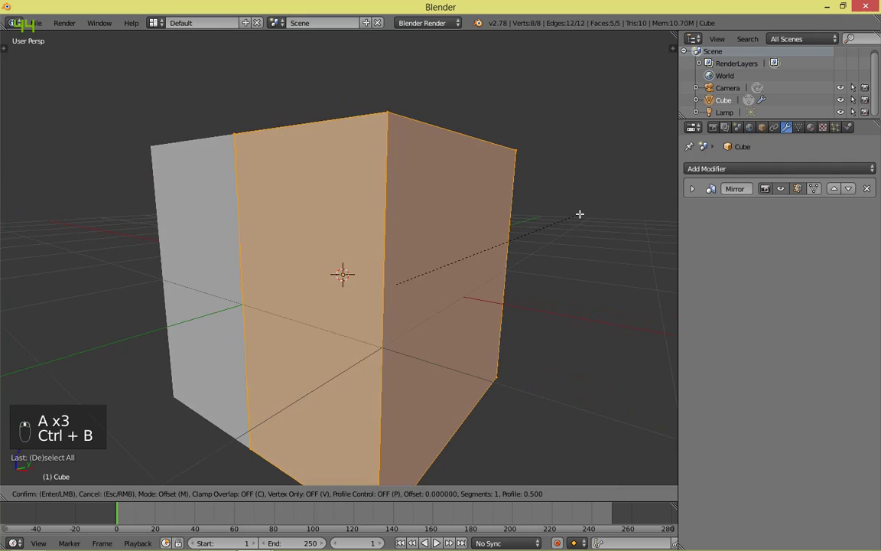
{"action": "right_click", "coordinate": [590, 213]}
{"action": "mouse_move", "coordinate": [591, 214]}
{"action": "middle_mouse_down"}
{"action": "mouse_move", "coordinate": [570, 254]}
{"action": "mouse_move", "coordinate": [597, 208]}
{"action": "middle_mouse_up"}
{"action": "key", "text": "Tab"}
Step: Switch to Ejercicio de Modelado.blend and turn off the Subsurf modifier's viewport display to examine the spherical corner cut-out's geometry
{"action": "key", "text": "alt+Tab"}
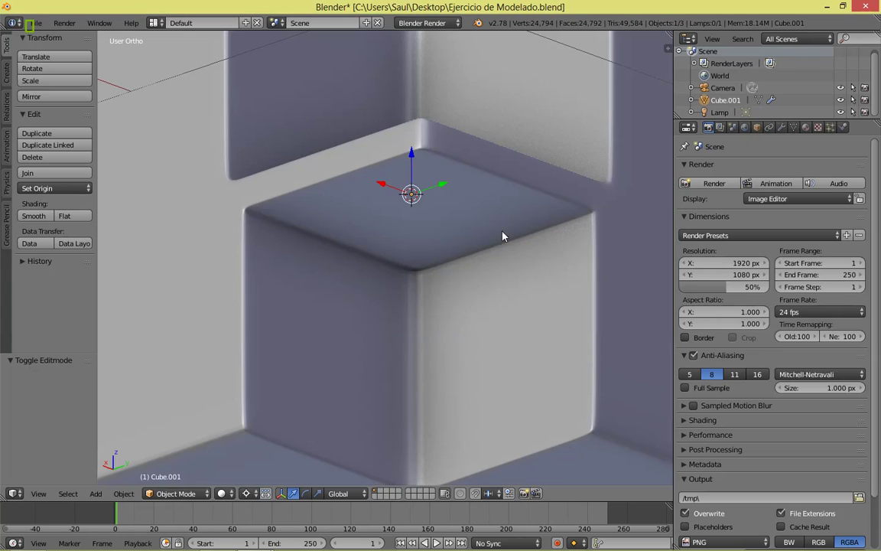
{"action": "middle_click_drag", "start_coordinate": [503, 237], "coordinate": [431, 356]}
{"action": "middle_click_drag", "start_coordinate": [598, 142], "coordinate": [469, 209]}
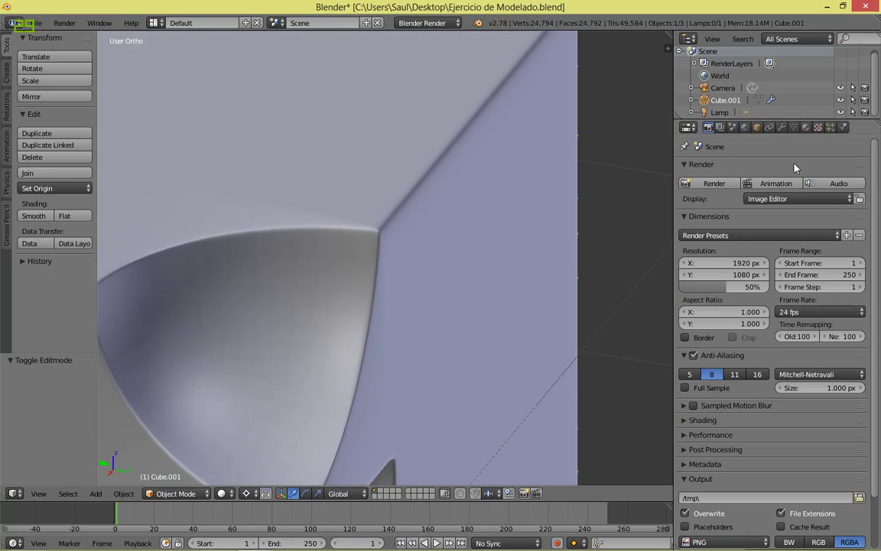
{"action": "left_click", "coordinate": [781, 128]}
{"action": "left_click", "coordinate": [780, 212]}
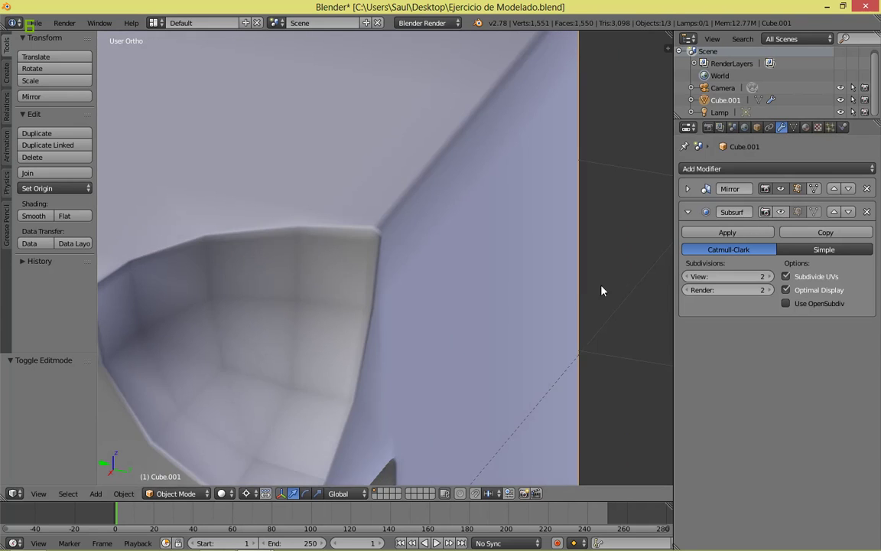
{"action": "middle_click_drag", "start_coordinate": [606, 294], "coordinate": [539, 277]}
{"action": "scroll", "coordinate": [540, 277], "scroll_direction": "down", "scroll_amount": 4}
{"action": "middle_click_drag", "start_coordinate": [300, 338], "coordinate": [565, 264], "text": "shift"}
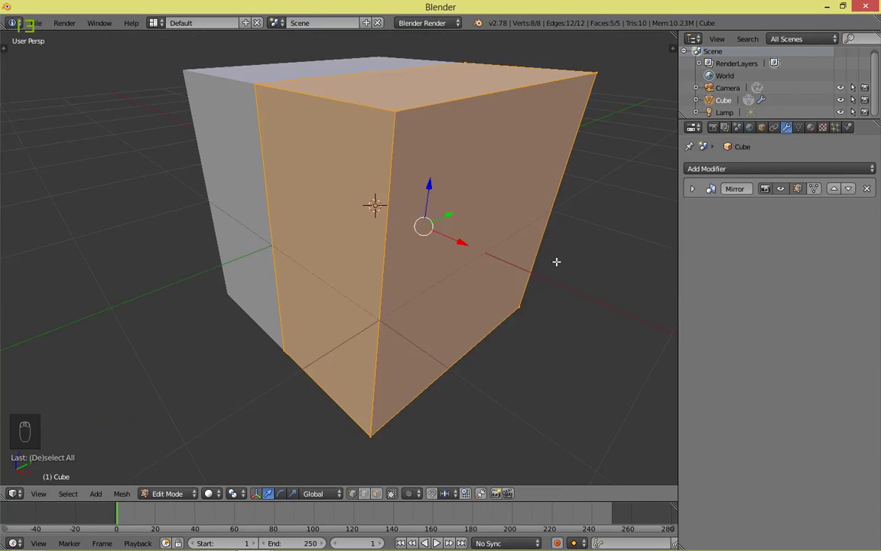
Step: Back in the new cube scene, try to bevel the half cube's selected edges with one segment
{"action": "key", "text": "Tab"}
{"action": "scroll", "coordinate": [549, 228], "scroll_direction": "up", "scroll_amount": 5}
{"action": "scroll", "coordinate": [583, 225], "scroll_direction": "down", "scroll_amount": 6}
{"action": "middle_click_drag", "start_coordinate": [544, 228], "coordinate": [542, 253]}
{"action": "key", "text": "ctrl+b"}
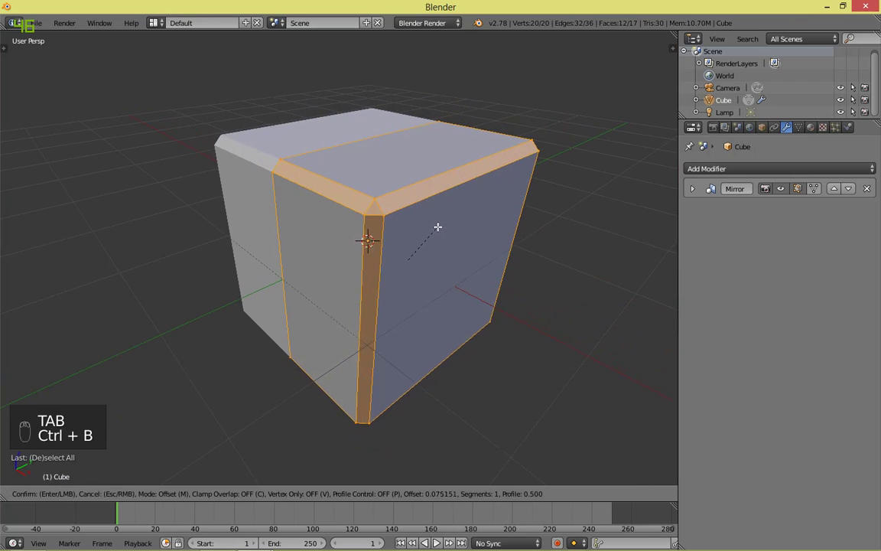
{"action": "right_click", "coordinate": [443, 225]}
Step: Bevel all edges of the half cube with two segments and an offset of about 0.02, and clear the selection
{"action": "scroll", "coordinate": [446, 234], "scroll_direction": "up", "scroll_amount": 4}
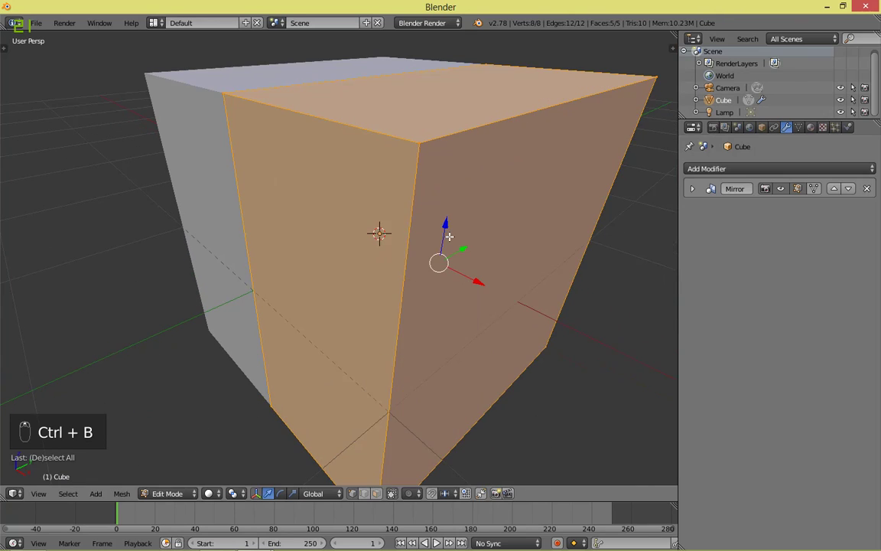
{"action": "key", "text": "ctrl+e"}
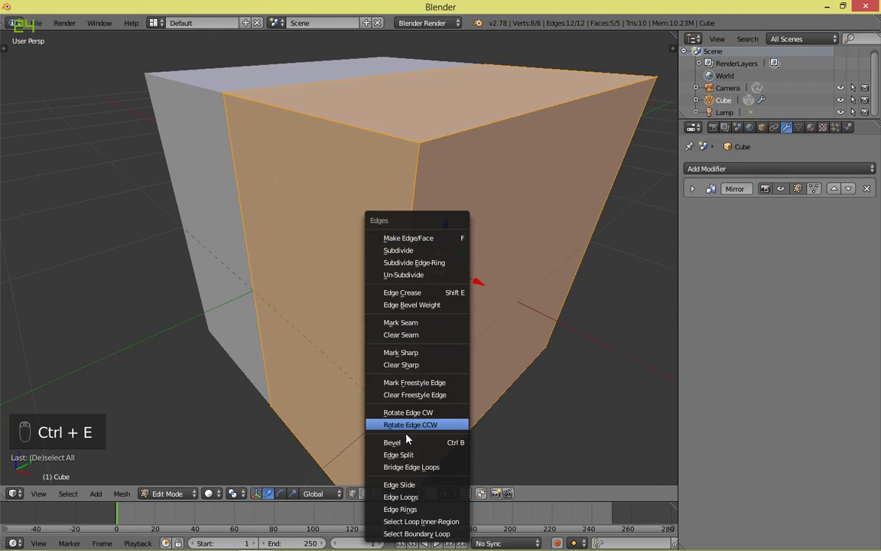
{"action": "key", "text": "ctrl+e"}
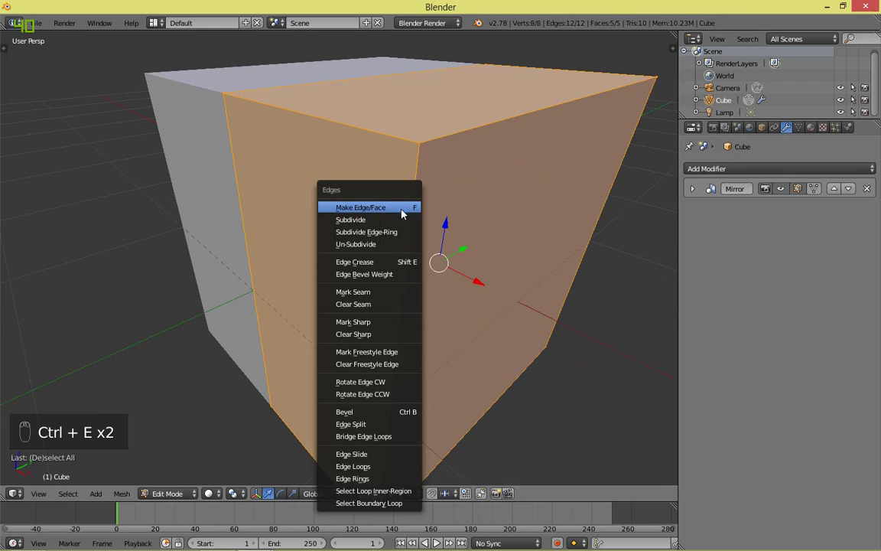
{"action": "left_click", "coordinate": [370, 411]}
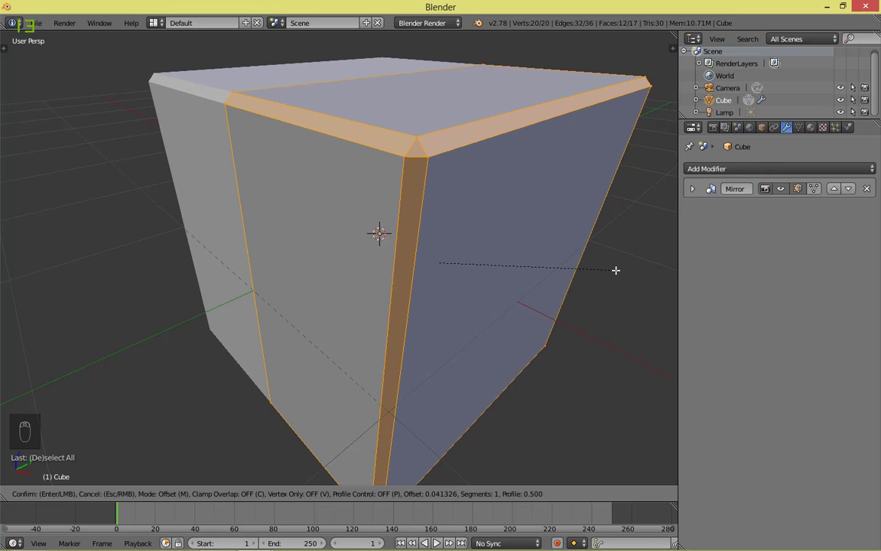
{"action": "scroll", "coordinate": [615, 270], "scroll_direction": "up", "scroll_amount": 1}
{"action": "scroll", "coordinate": [616, 270], "scroll_direction": "down", "scroll_amount": 1}
{"action": "scroll", "coordinate": [615, 271], "scroll_direction": "up", "scroll_amount": 1}
{"action": "scroll", "coordinate": [616, 270], "scroll_direction": "down", "scroll_amount": 1}
{"action": "scroll", "coordinate": [616, 270], "scroll_direction": "up", "scroll_amount": 1}
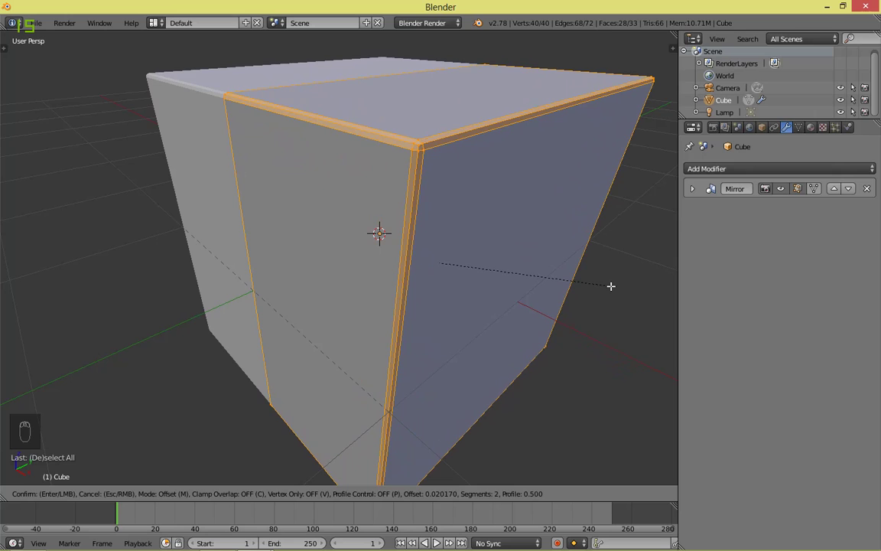
{"action": "left_click", "coordinate": [610, 286]}
{"action": "middle_click_drag", "start_coordinate": [610, 286], "coordinate": [537, 244]}
{"action": "key", "text": "a"}
{"action": "scroll", "coordinate": [528, 242], "scroll_direction": "down", "scroll_amount": 2}
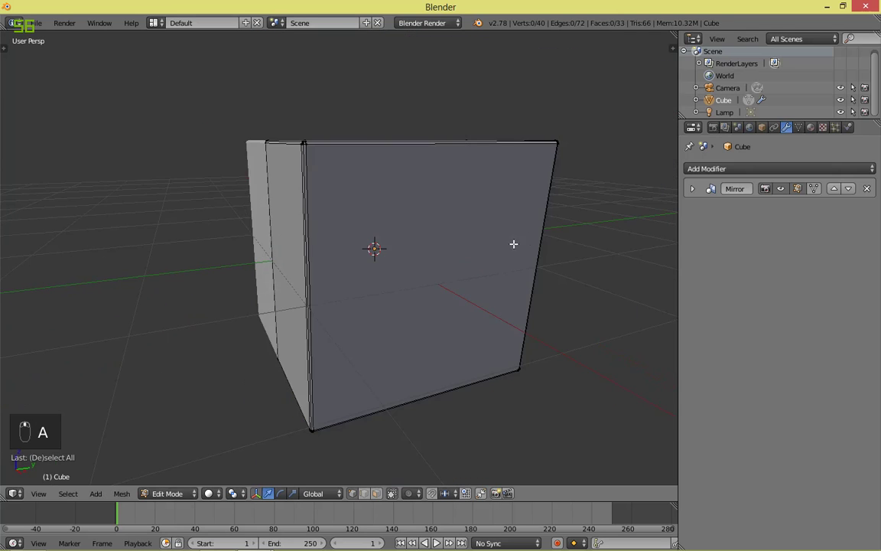
Step: Add one centred loop cut running over the top and outer side of the beveled half cube
{"action": "key", "text": "Tab"}
{"action": "middle_click_drag", "start_coordinate": [301, 251], "coordinate": [375, 248]}
{"action": "scroll", "coordinate": [332, 274], "scroll_direction": "up", "scroll_amount": 2}
{"action": "key", "text": "Tab"}
{"action": "middle_click_drag", "start_coordinate": [533, 292], "coordinate": [435, 238]}
{"action": "key", "text": "ctrl+r"}
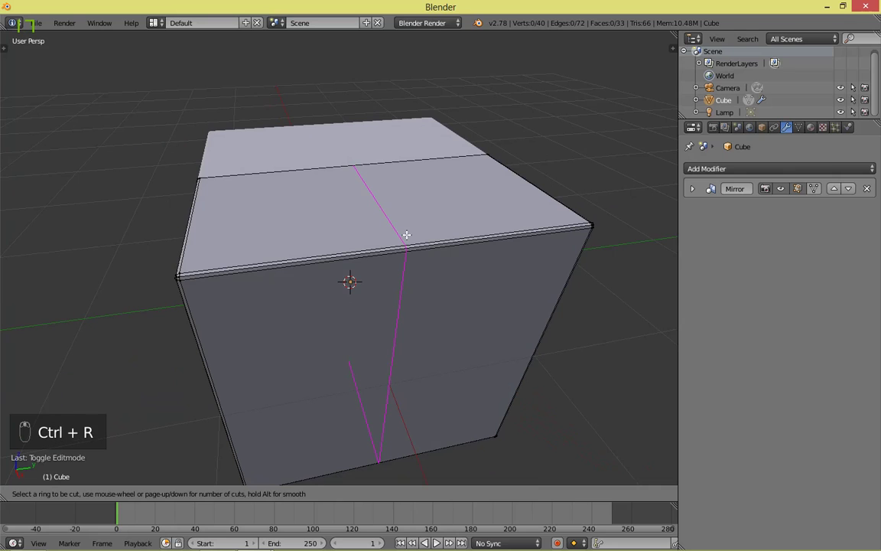
{"action": "left_click", "coordinate": [406, 235]}
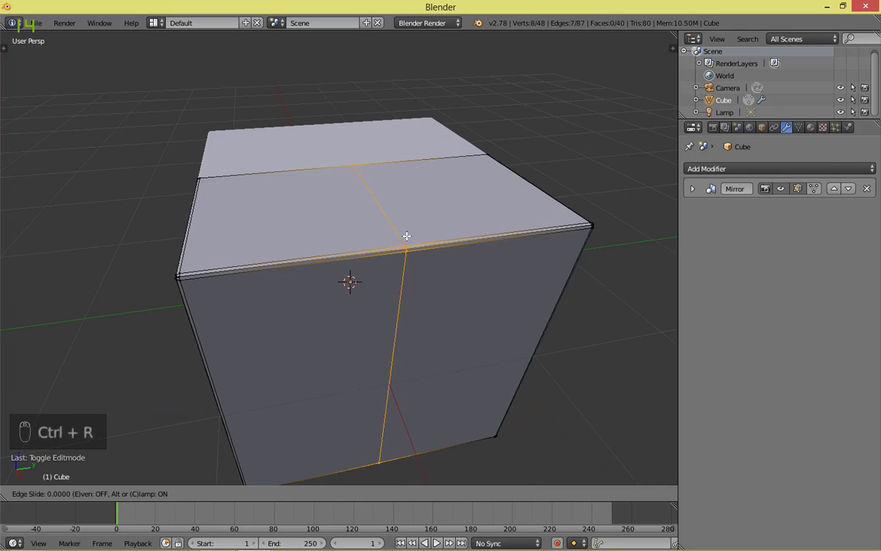
{"action": "left_click", "coordinate": [392, 314]}
{"action": "middle_click_drag", "start_coordinate": [523, 383], "coordinate": [509, 276]}
{"action": "key", "text": "ctrl+r"}
{"action": "right_click", "coordinate": [560, 294]}
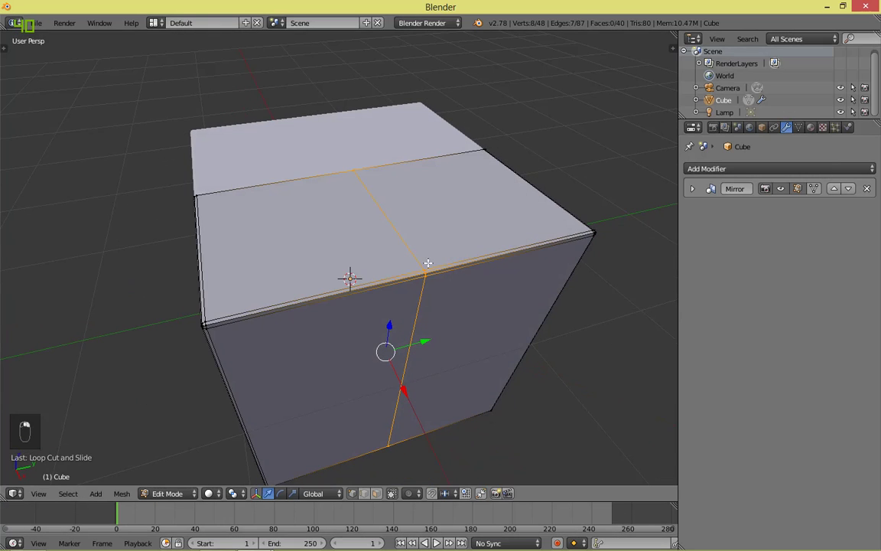
Step: Try deleting the vertices of the centred loop, and undo the deletion
{"action": "key", "text": "x"}
{"action": "left_click", "coordinate": [428, 285]}
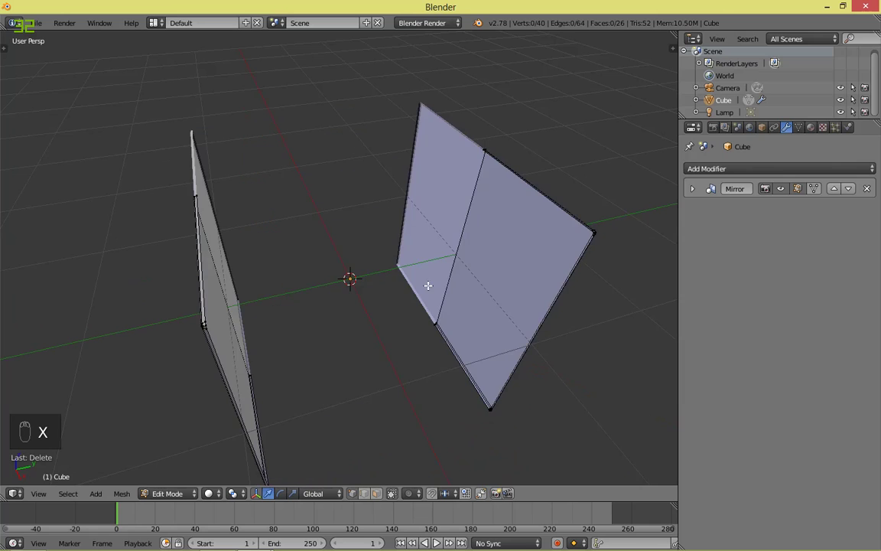
{"action": "middle_click_drag", "start_coordinate": [515, 275], "coordinate": [449, 203]}
{"action": "key", "text": "ctrl+z"}
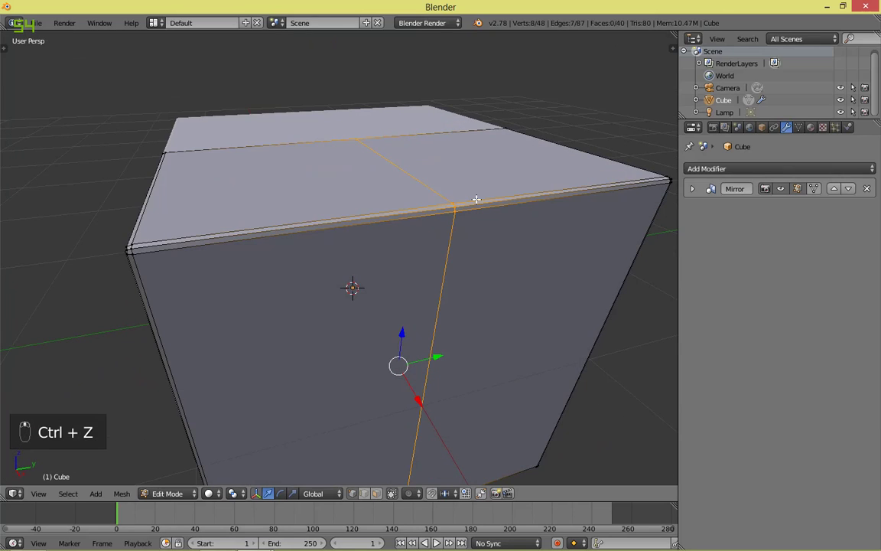
Step: Try dissolving the vertices of the centred loop, and undo it
{"action": "key", "text": "x"}
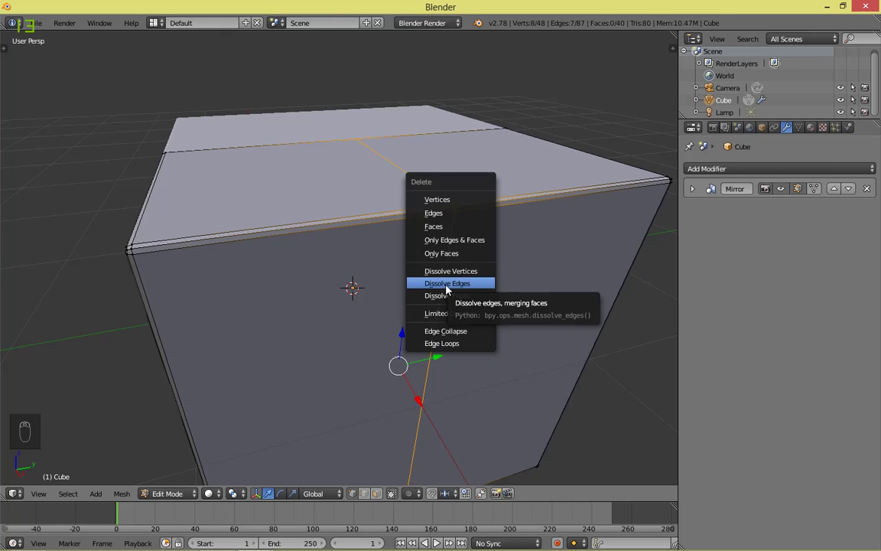
{"action": "left_click", "coordinate": [457, 272]}
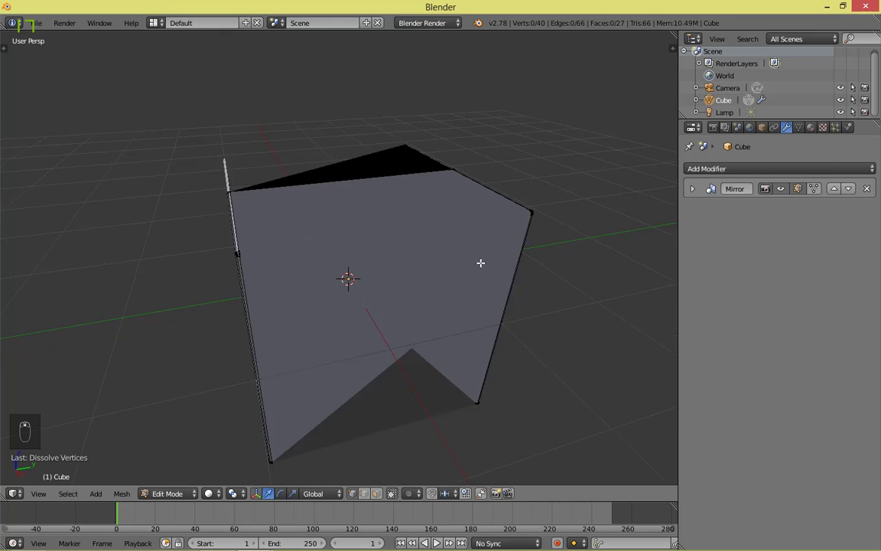
{"action": "middle_click_drag", "start_coordinate": [481, 263], "coordinate": [548, 275]}
{"action": "key", "text": "ctrl+z"}
Step: Remove the centred loop with Dissolve Edges, keeping the surrounding faces
{"action": "key", "text": "x"}
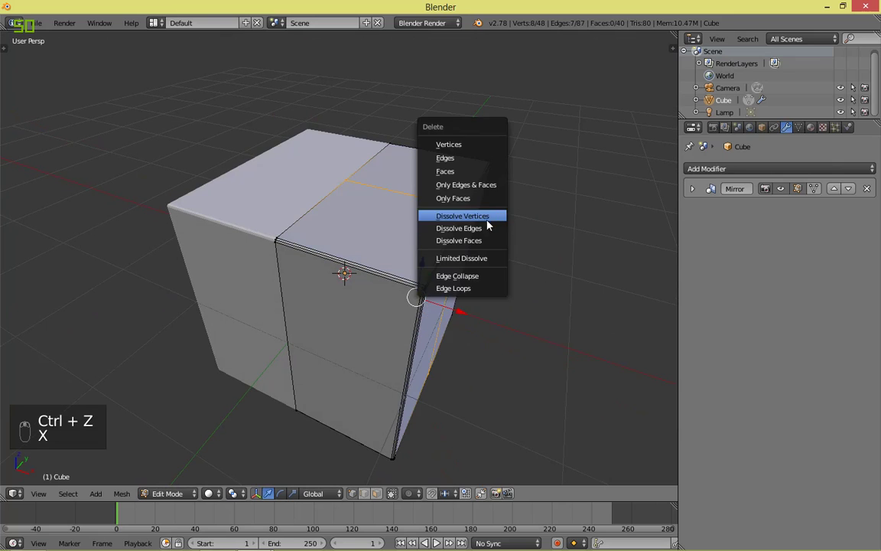
{"action": "left_click", "coordinate": [459, 228]}
{"action": "middle_click_drag", "start_coordinate": [492, 231], "coordinate": [439, 265]}
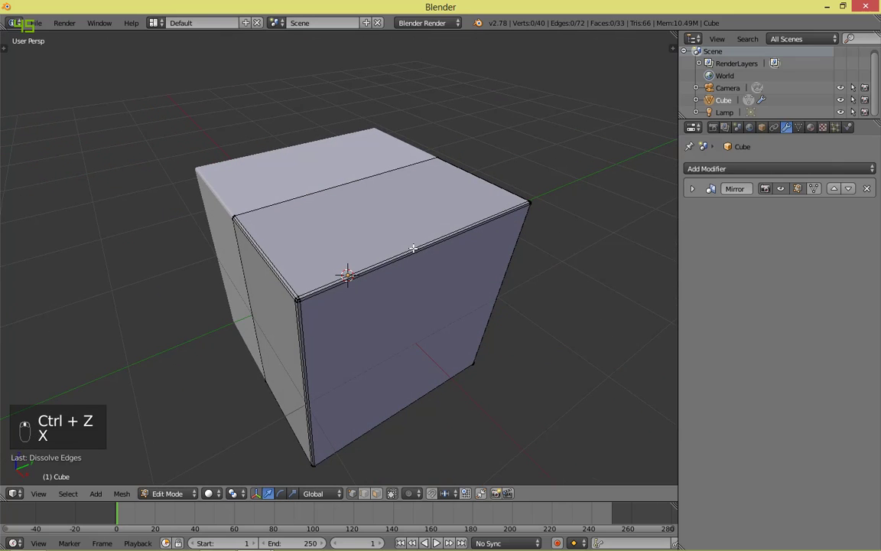
Step: Add two evenly spaced loop cuts over the top and outer side of the half cube
{"action": "key", "text": "ctrl+r"}
{"action": "scroll", "coordinate": [413, 249], "scroll_direction": "up", "scroll_amount": 1}
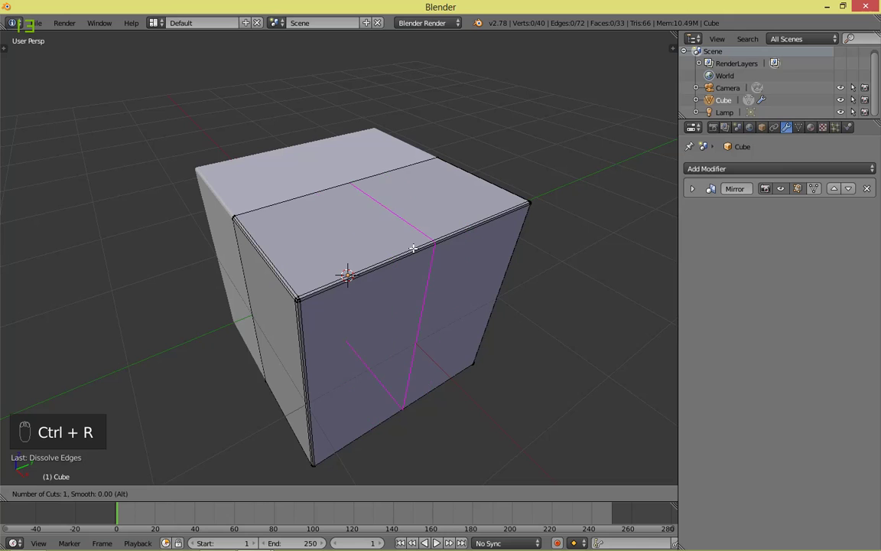
{"action": "key", "text": "ctrl+r"}
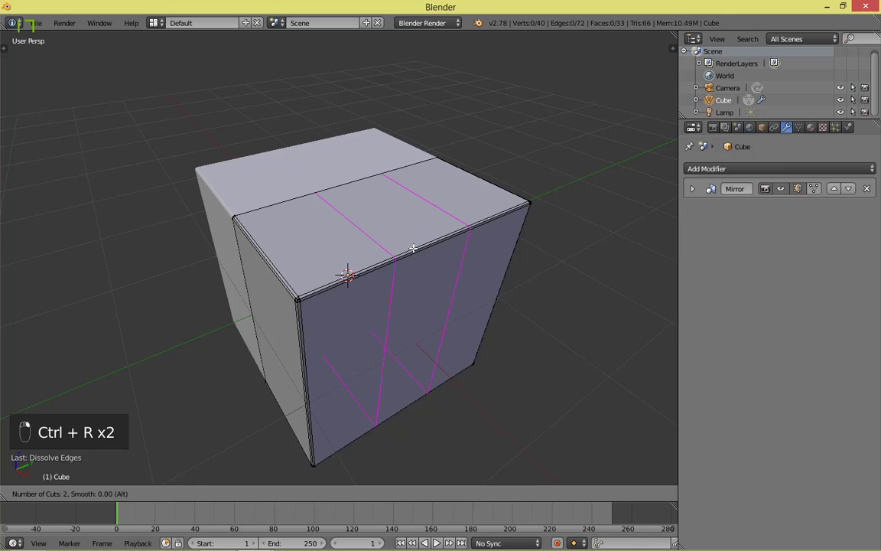
{"action": "scroll", "coordinate": [413, 248], "scroll_direction": "up", "scroll_amount": 1}
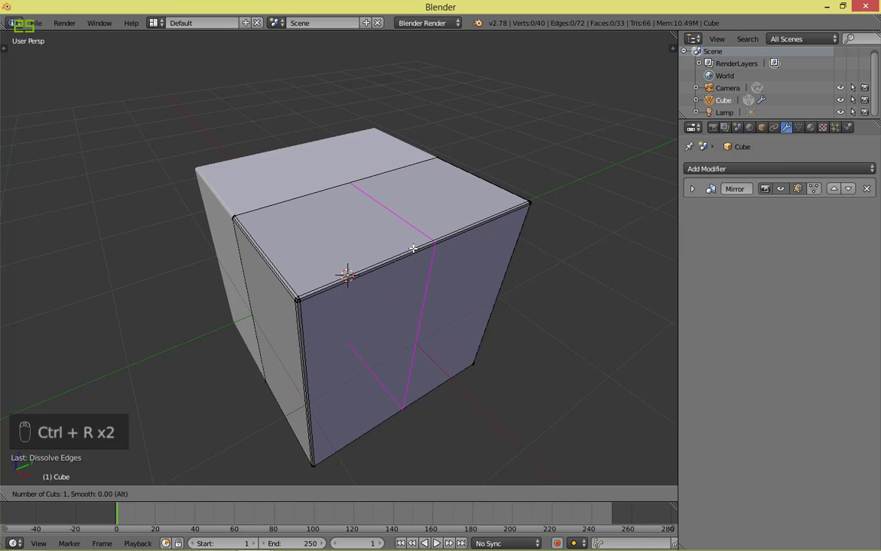
{"action": "scroll", "coordinate": [413, 248], "scroll_direction": "up", "scroll_amount": 1}
{"action": "left_click", "coordinate": [413, 248]}
{"action": "middle_click_drag", "start_coordinate": [360, 282], "coordinate": [417, 269]}
Step: Add one centred loop cut lengthwise along the half cube's top and down its end faces
{"action": "key", "text": "ctrl+r"}
{"action": "scroll", "coordinate": [410, 250], "scroll_direction": "up", "scroll_amount": 1}
{"action": "left_click", "coordinate": [410, 250]}
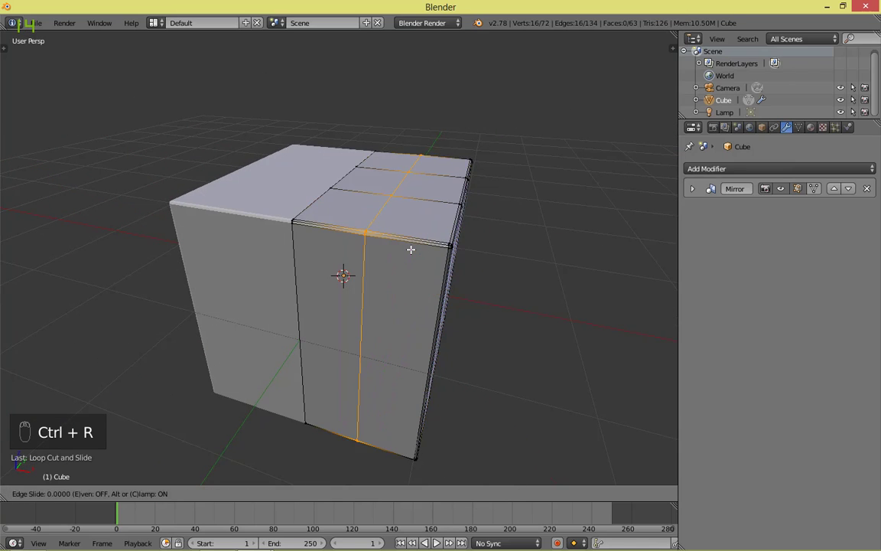
{"action": "right_click", "coordinate": [410, 249]}
Step: Add two evenly spaced horizontal loop cuts around the sides of the half cube, and clear the selection
{"action": "middle_click_drag", "start_coordinate": [497, 265], "coordinate": [458, 244]}
{"action": "key", "text": "ctrl+r"}
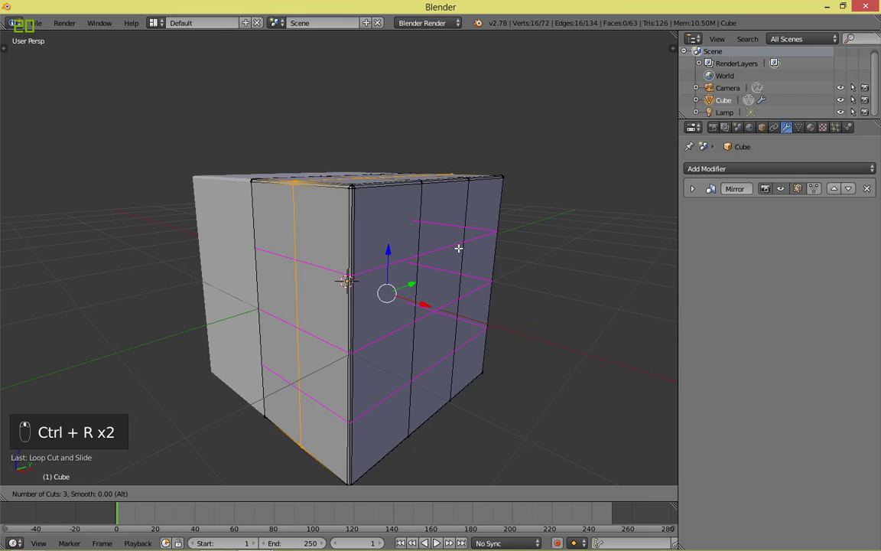
{"action": "left_click", "coordinate": [459, 248]}
{"action": "right_click", "coordinate": [458, 250]}
{"action": "key", "text": "a"}
Step: Circle-select the vertices clustered at the half cube's upper front corner
{"action": "middle_click_drag", "start_coordinate": [435, 262], "coordinate": [334, 260]}
{"action": "key", "text": "c"}
{"action": "key", "text": "a"}
{"action": "middle_click_drag", "start_coordinate": [293, 230], "coordinate": [380, 264]}
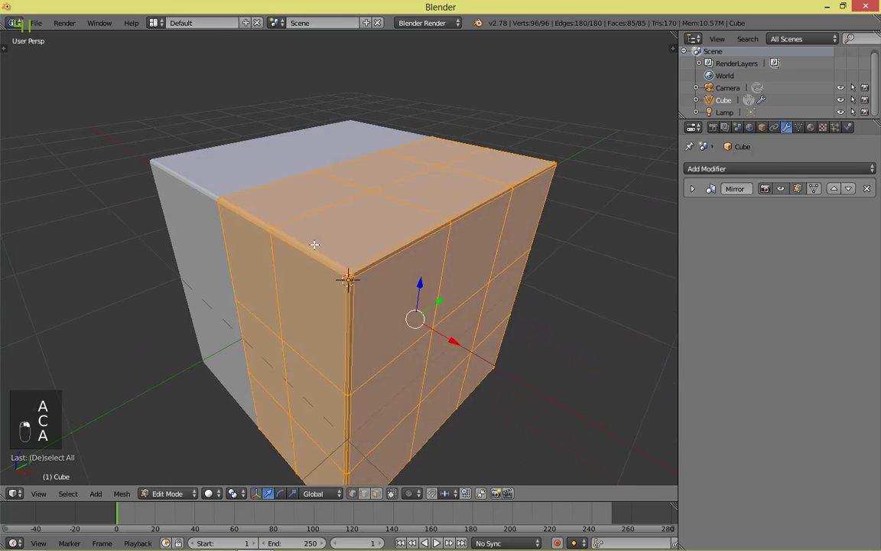
{"action": "key", "text": "a"}
{"action": "key", "text": "c"}
{"action": "left_click", "coordinate": [349, 276]}
{"action": "right_click", "coordinate": [350, 277]}
{"action": "mouse_move", "coordinate": [492, 309]}
{"action": "middle_mouse_down"}
{"action": "mouse_move", "coordinate": [466, 297]}
{"action": "mouse_move", "coordinate": [505, 266]}
{"action": "mouse_move", "coordinate": [487, 293]}
{"action": "middle_mouse_up"}
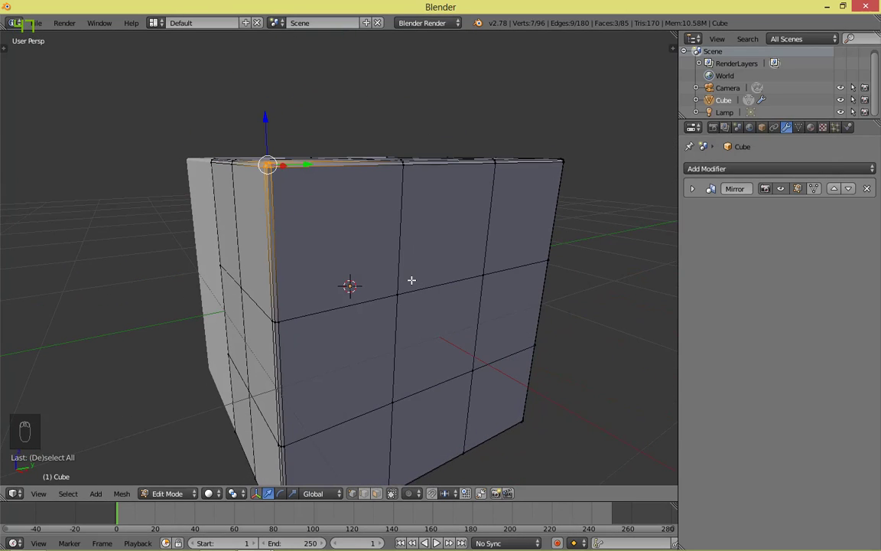
Step: Add one centred horizontal loop cut through the upper row of side faces, and clear the selection
{"action": "key", "text": "ctrl+r"}
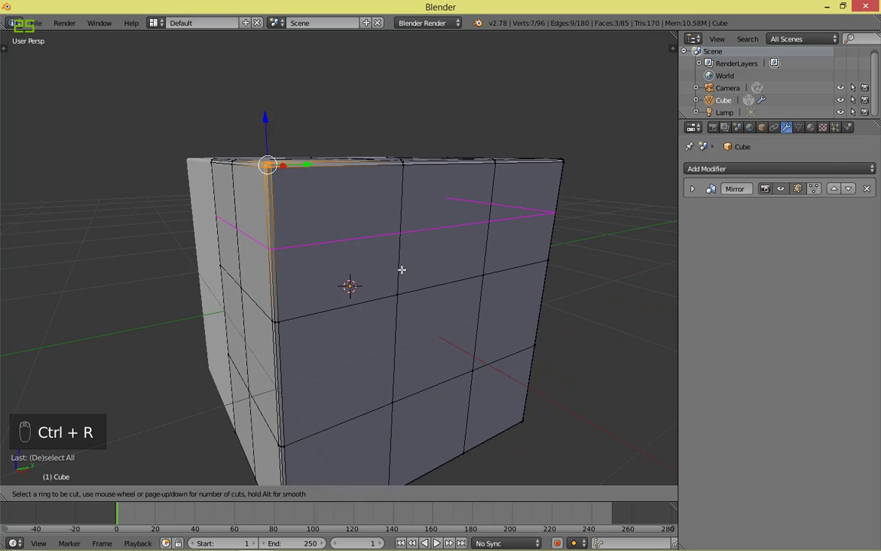
{"action": "left_click", "coordinate": [402, 270]}
{"action": "right_click", "coordinate": [402, 270]}
{"action": "key", "text": "a"}
{"action": "middle_click_drag", "start_coordinate": [339, 203], "coordinate": [403, 252]}
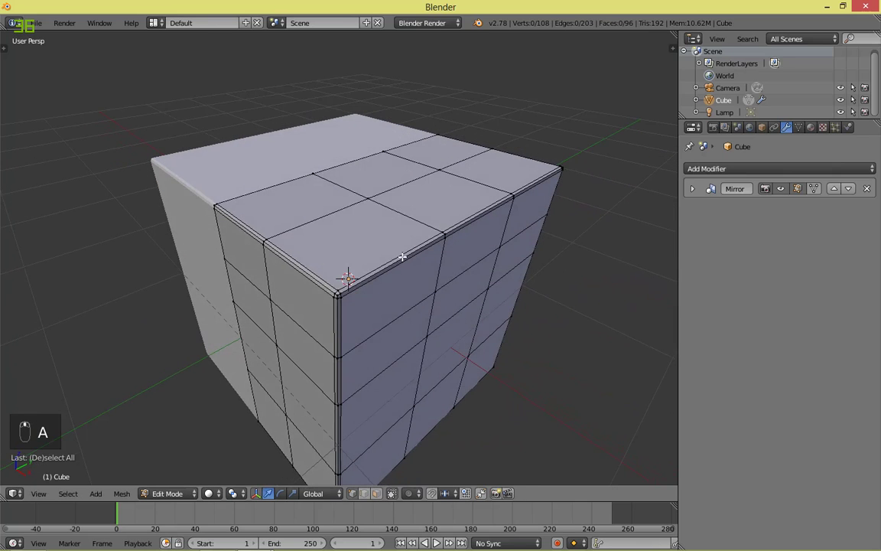
Step: Try adding one more centred loop cut in each of the two other directions around the upper corner
{"action": "scroll", "coordinate": [403, 255], "scroll_direction": "up", "scroll_amount": 2}
{"action": "key", "text": "ctrl+r"}
{"action": "right_click", "coordinate": [402, 259]}
{"action": "middle_click_drag", "start_coordinate": [352, 272], "coordinate": [414, 260]}
{"action": "key", "text": "ctrl+r"}
{"action": "left_click", "coordinate": [426, 253]}
{"action": "right_click", "coordinate": [426, 253]}
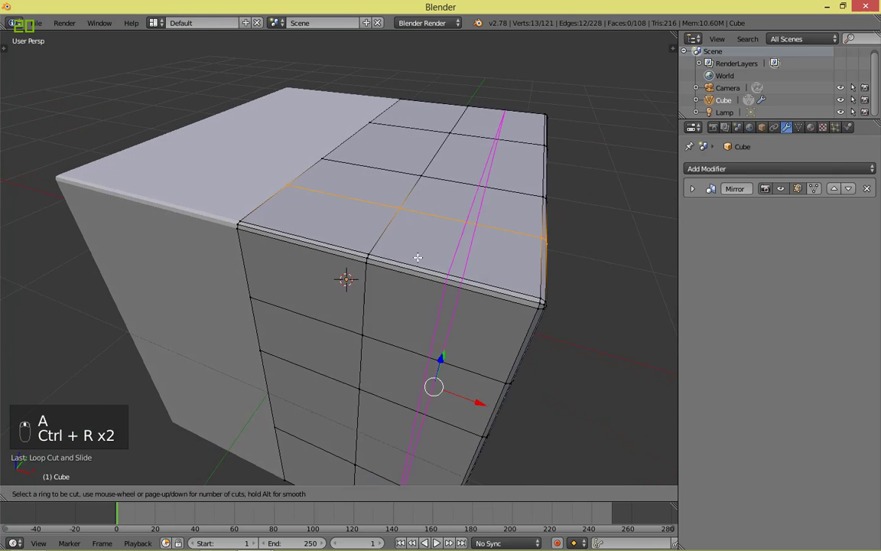
{"action": "key", "text": "a"}
{"action": "middle_click_drag", "start_coordinate": [560, 294], "coordinate": [522, 283]}
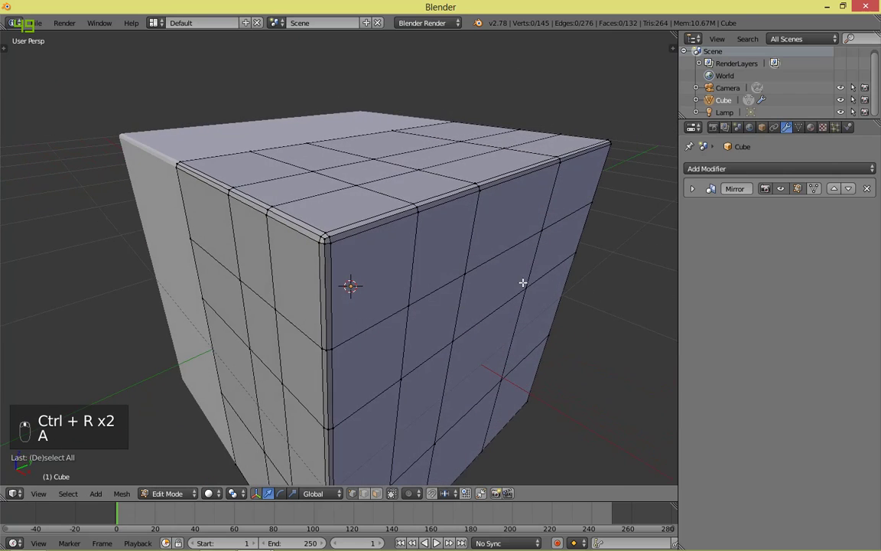
Step: Undo the last two loop cuts around the upper corner
{"action": "key", "text": "ctrl+z"}
{"action": "key", "text": "ctrl+z"}
{"action": "key", "text": "ctrl+z"}
{"action": "key", "text": "ctrl+z"}
Step: Circle-select the vertices at the half cube's upper front corner and delete them to open the corner
{"action": "key", "text": "c"}
{"action": "left_click", "coordinate": [326, 238]}
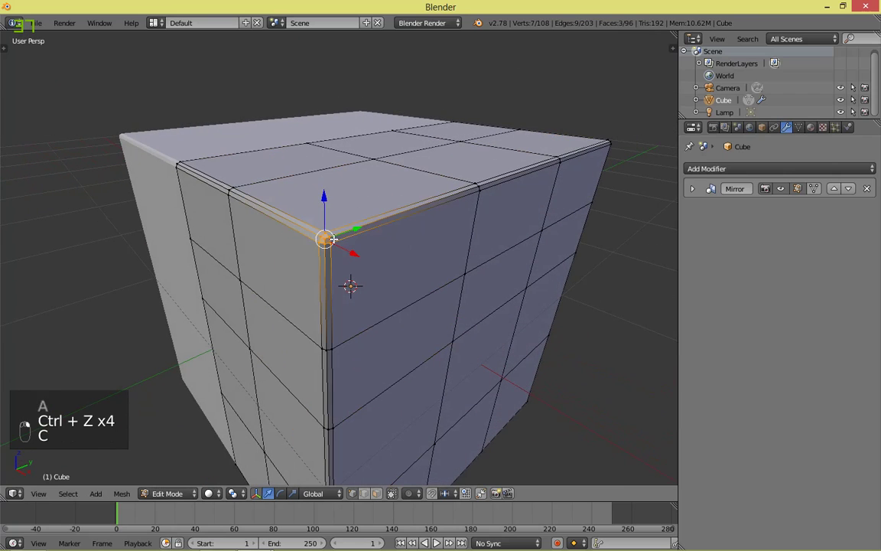
{"action": "scroll", "coordinate": [368, 226], "scroll_direction": "down", "scroll_amount": 1}
{"action": "key", "text": "x"}
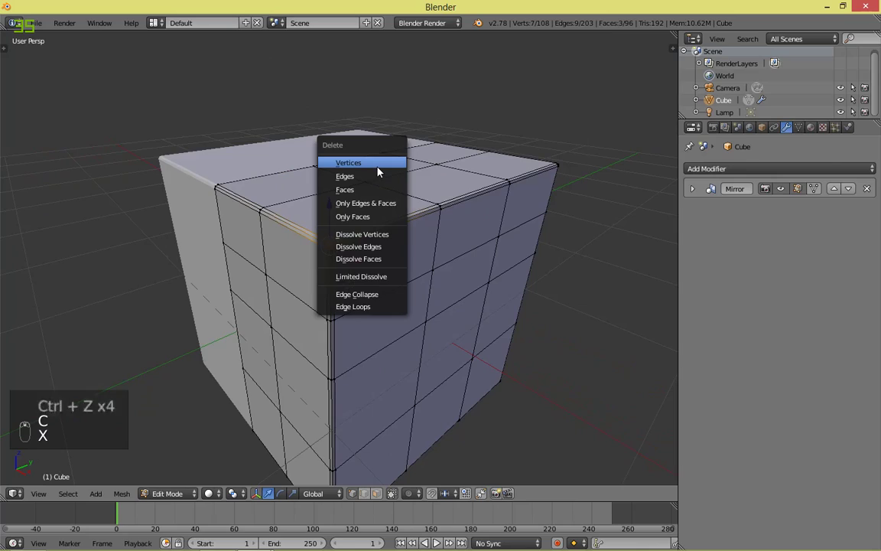
{"action": "left_click", "coordinate": [377, 163]}
{"action": "scroll", "coordinate": [450, 241], "scroll_direction": "up", "scroll_amount": 1}
{"action": "middle_click_drag", "start_coordinate": [450, 241], "coordinate": [528, 265]}
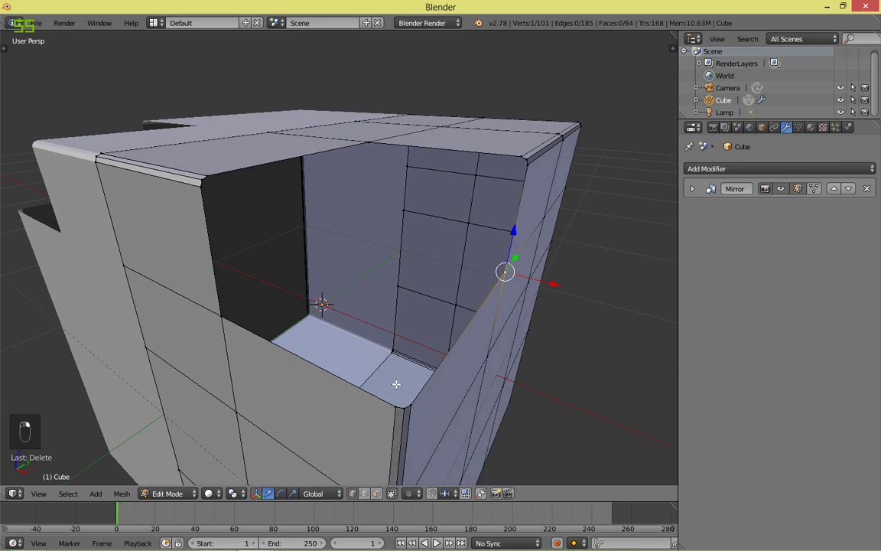
{"action": "middle_click_drag", "start_coordinate": [380, 145], "coordinate": [403, 254]}
{"action": "middle_click_drag", "start_coordinate": [479, 263], "coordinate": [412, 271]}
{"action": "scroll", "coordinate": [331, 258], "scroll_direction": "up", "scroll_amount": 3}
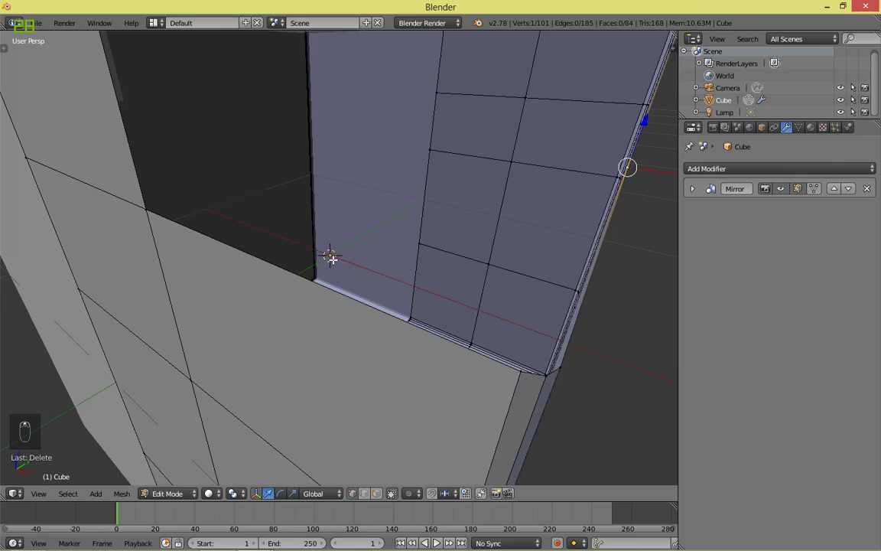
{"action": "scroll", "coordinate": [352, 254], "scroll_direction": "down", "scroll_amount": 5}
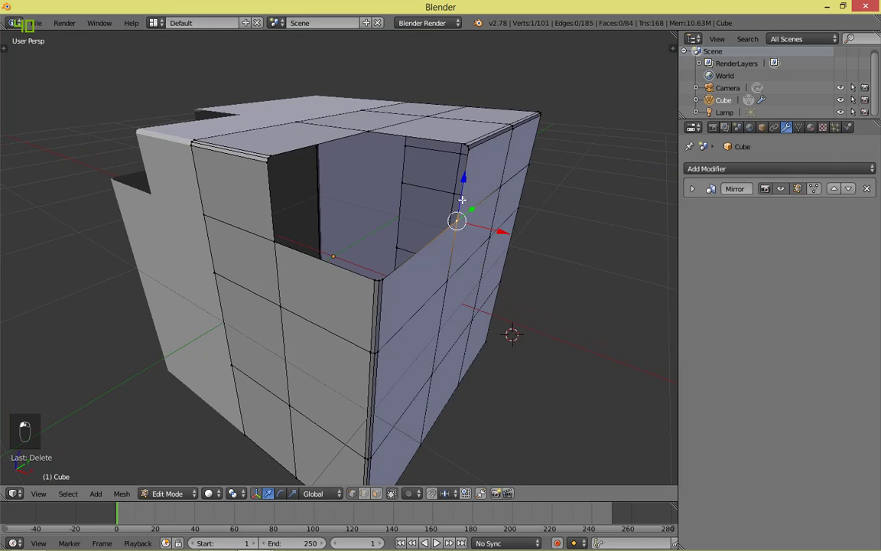
Step: Try adding a Plane mesh as a separate object in Object Mode, and delete it
{"action": "key", "text": "Tab"}
{"action": "key", "text": "shift+a"}
{"action": "mouse_move", "coordinate": [482, 170]}
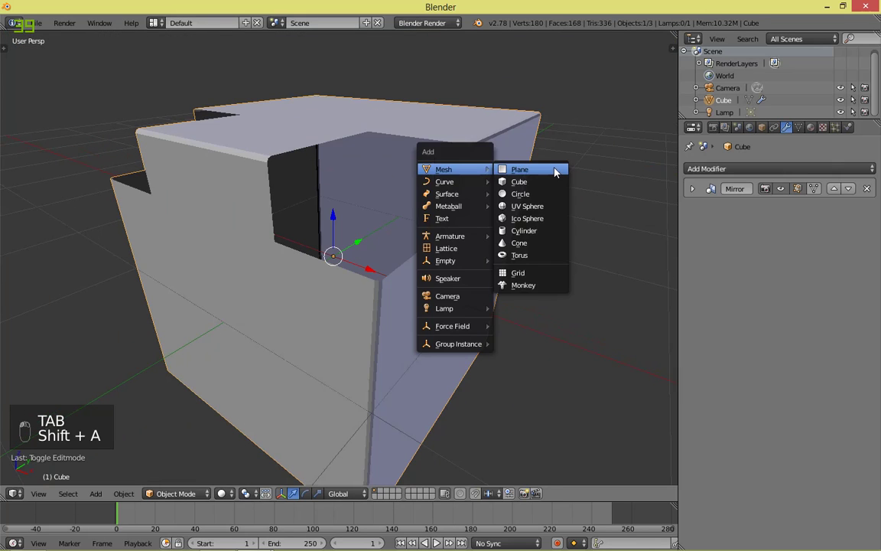
{"action": "left_click", "coordinate": [556, 169]}
{"action": "middle_click_drag", "start_coordinate": [567, 181], "coordinate": [484, 191]}
{"action": "key", "text": "x"}
{"action": "left_click", "coordinate": [463, 213]}
{"action": "scroll", "coordinate": [461, 216], "scroll_direction": "down", "scroll_amount": 3}
{"action": "middle_click_drag", "start_coordinate": [366, 251], "coordinate": [434, 244]}
Step: Re-enter Edit Mode on the cube and snap the 3D cursor to the selected vertex on the corner opening's rim
{"action": "right_click", "coordinate": [432, 242]}
{"action": "scroll", "coordinate": [433, 230], "scroll_direction": "up", "scroll_amount": 2}
{"action": "key", "text": "Tab"}
{"action": "left_click", "coordinate": [527, 221]}
{"action": "scroll", "coordinate": [498, 231], "scroll_direction": "up", "scroll_amount": 1}
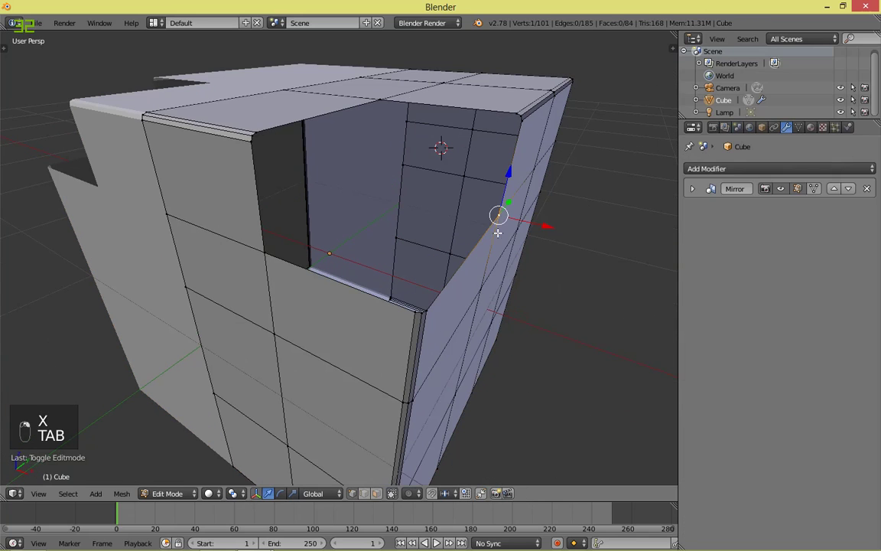
{"action": "key", "text": "shift+s"}
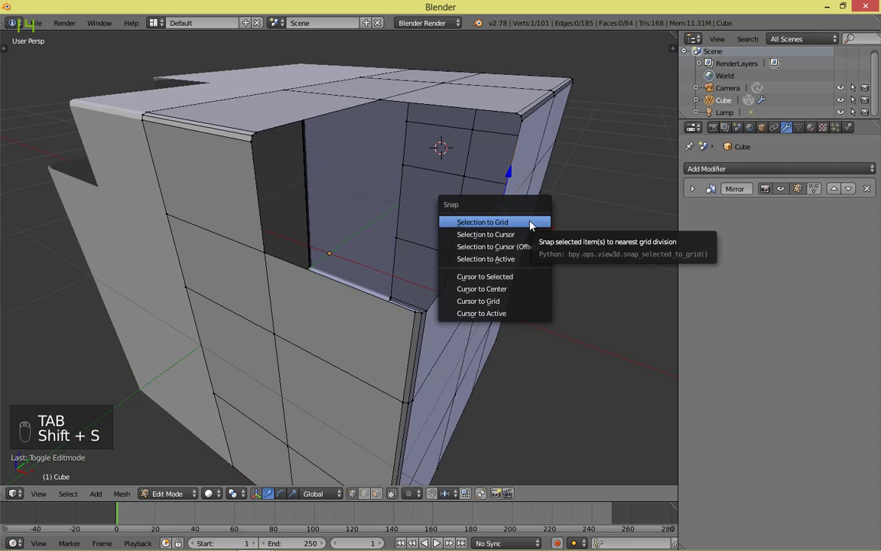
{"action": "left_click", "coordinate": [519, 277]}
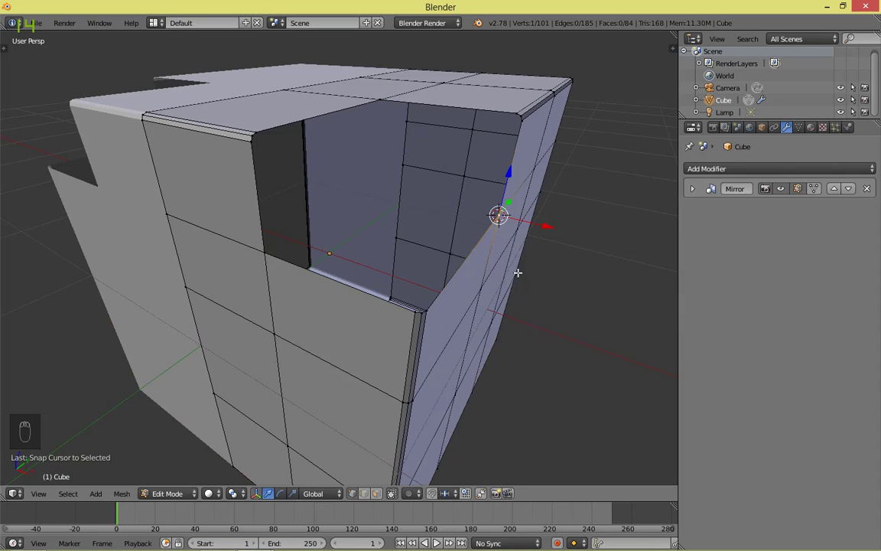
Step: Try adding a Cube mesh inside the half cube in Edit Mode at the 3D cursor and scaling it
{"action": "scroll", "coordinate": [599, 250], "scroll_direction": "down", "scroll_amount": 2}
{"action": "middle_click_drag", "start_coordinate": [562, 246], "coordinate": [458, 232]}
{"action": "scroll", "coordinate": [502, 229], "scroll_direction": "up", "scroll_amount": 1}
{"action": "key", "text": "Tab"}
{"action": "key", "text": "shift+a"}
{"action": "mouse_move", "coordinate": [461, 229]}
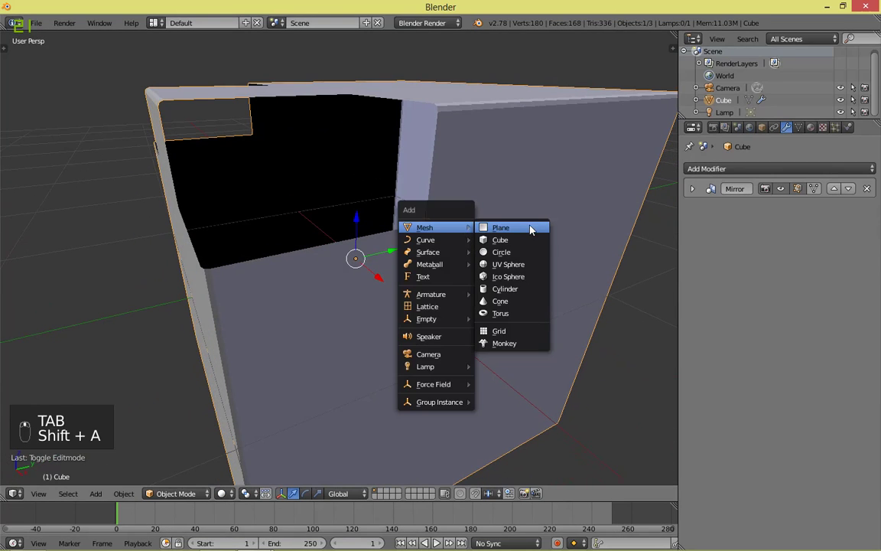
{"action": "key", "text": "Tab"}
{"action": "key", "text": "shift+a"}
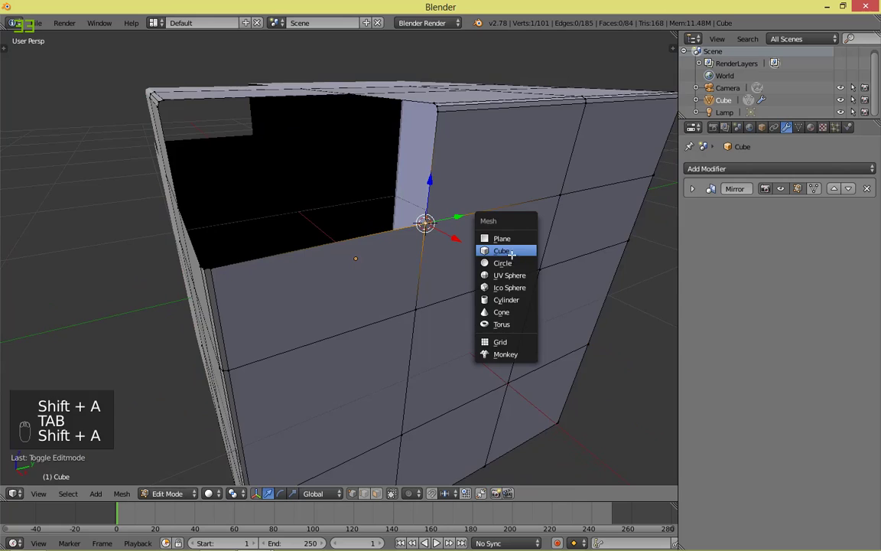
{"action": "left_click", "coordinate": [505, 251]}
{"action": "middle_click_drag", "start_coordinate": [304, 261], "coordinate": [486, 296]}
{"action": "key", "text": "s"}
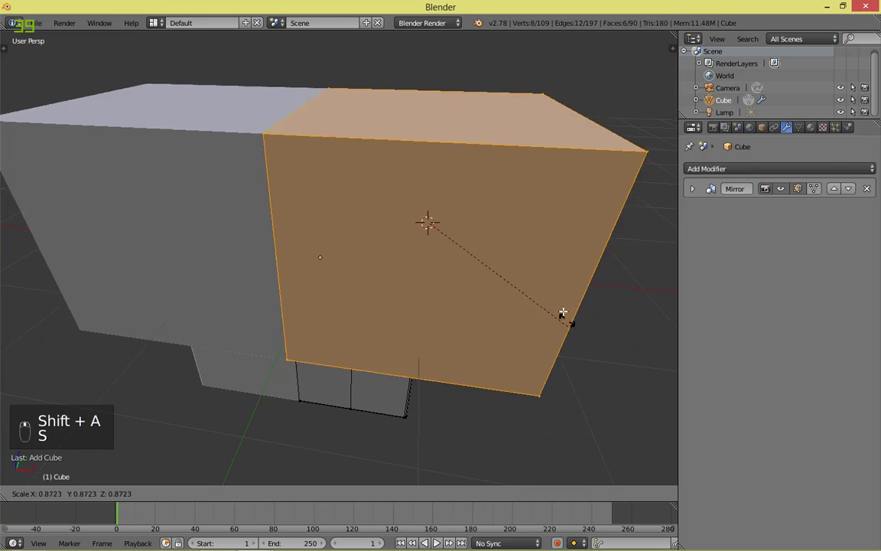
{"action": "right_click", "coordinate": [421, 241]}
Step: Delete the added cube geometry from the mesh in Edit Mode
{"action": "middle_click_drag", "start_coordinate": [486, 261], "coordinate": [399, 251]}
{"action": "key", "text": "Tab"}
{"action": "key", "text": "Tab"}
{"action": "key", "text": "x"}
{"action": "left_click", "coordinate": [478, 227]}
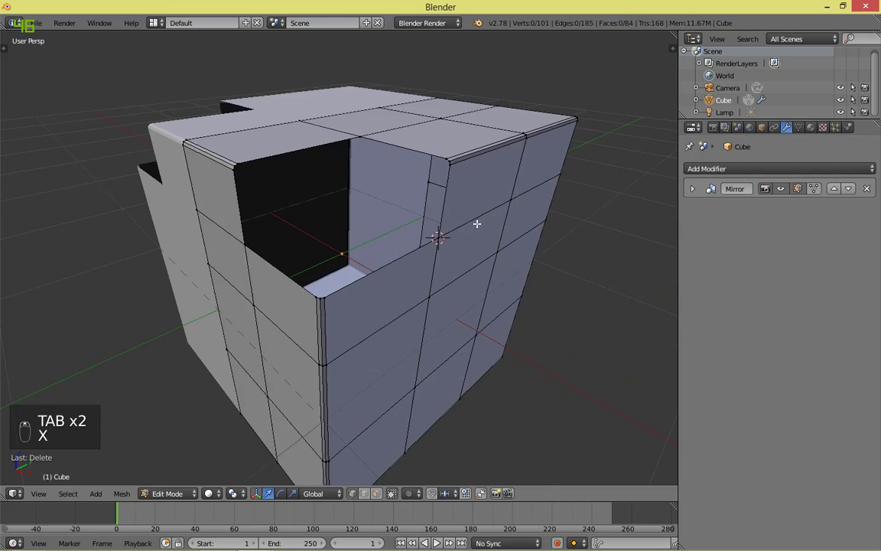
Step: Add a Cube as a separate object at the 3D cursor in Object Mode and scale it down
{"action": "key", "text": "Tab"}
{"action": "key", "text": "shift+a"}
{"action": "mouse_move", "coordinate": [478, 207]}
{"action": "left_click", "coordinate": [517, 214]}
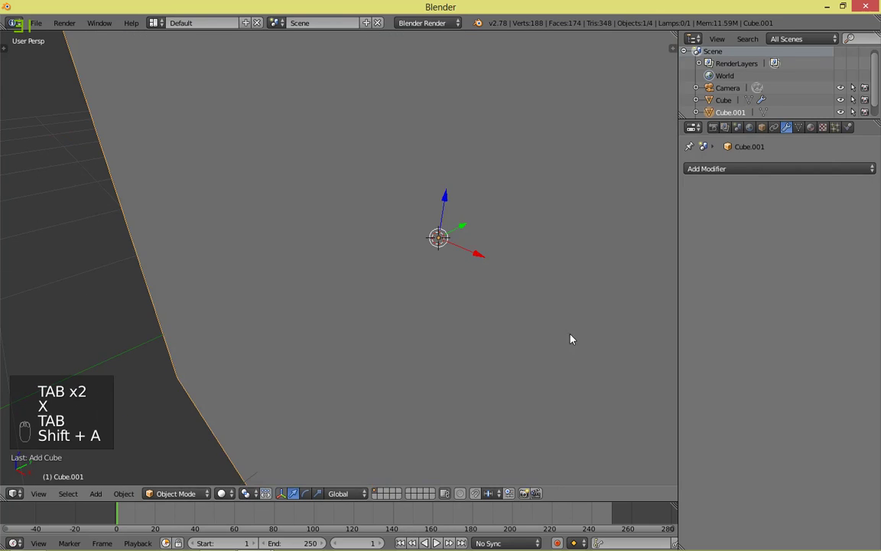
{"action": "key", "text": "s"}
{"action": "left_click", "coordinate": [454, 247]}
Step: Undo the deletion of the main cube and delete the small added cube instead
{"action": "key", "text": "x"}
{"action": "left_click", "coordinate": [455, 246]}
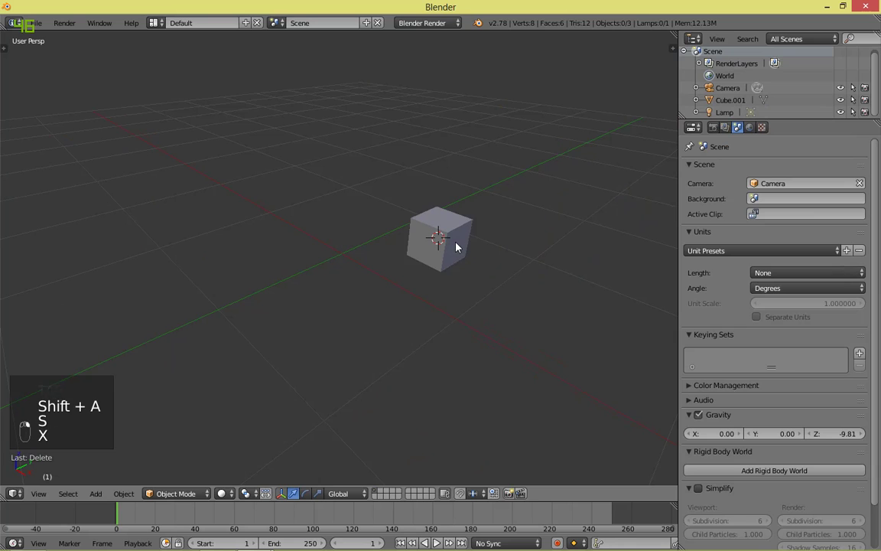
{"action": "key", "text": "ctrl+z"}
{"action": "key", "text": "x"}
{"action": "left_click", "coordinate": [458, 245]}
Step: Re-enter Edit Mode on the main cube and select the front face's inner corner vertex on the opening's rim
{"action": "mouse_move", "coordinate": [417, 285]}
{"action": "middle_mouse_down"}
{"action": "mouse_move", "coordinate": [433, 287]}
{"action": "mouse_move", "coordinate": [427, 238]}
{"action": "middle_mouse_up"}
{"action": "scroll", "coordinate": [423, 251], "scroll_direction": "up", "scroll_amount": 4}
{"action": "scroll", "coordinate": [423, 250], "scroll_direction": "down", "scroll_amount": 5}
{"action": "key", "text": "Tab"}
{"action": "left_click", "coordinate": [553, 278]}
{"action": "scroll", "coordinate": [490, 244], "scroll_direction": "up", "scroll_amount": 5}
{"action": "middle_click_drag", "start_coordinate": [506, 230], "coordinate": [430, 290]}
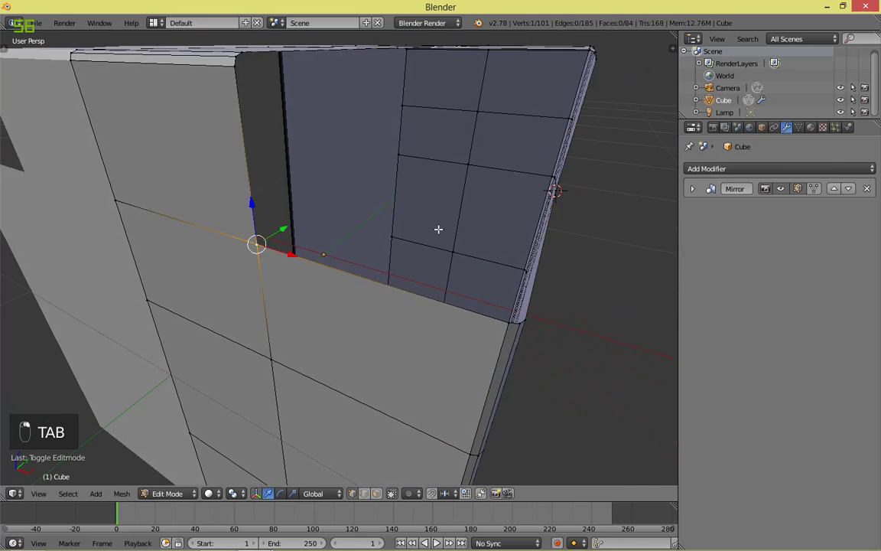
Step: Try extruding the selected rim vertex across the corner opening, and delete the extruded vertex
{"action": "middle_click_drag", "start_coordinate": [438, 229], "coordinate": [397, 244]}
{"action": "key", "text": "e"}
{"action": "left_click", "coordinate": [572, 182]}
{"action": "middle_click_drag", "start_coordinate": [572, 181], "coordinate": [429, 243]}
{"action": "key", "text": "x"}
{"action": "left_click", "coordinate": [427, 242]}
Step: Snap the 3D cursor to the side face's inner corner vertex on the opening's rim and view the pivot point options
{"action": "middle_click_drag", "start_coordinate": [572, 220], "coordinate": [517, 196]}
{"action": "middle_click_drag", "start_coordinate": [243, 217], "coordinate": [505, 228]}
{"action": "key", "text": "shift+s"}
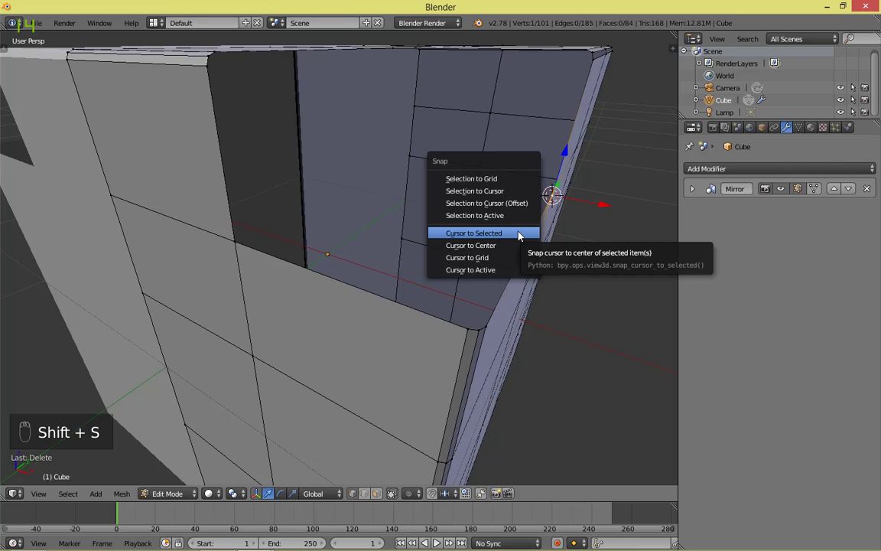
{"action": "left_click", "coordinate": [518, 234]}
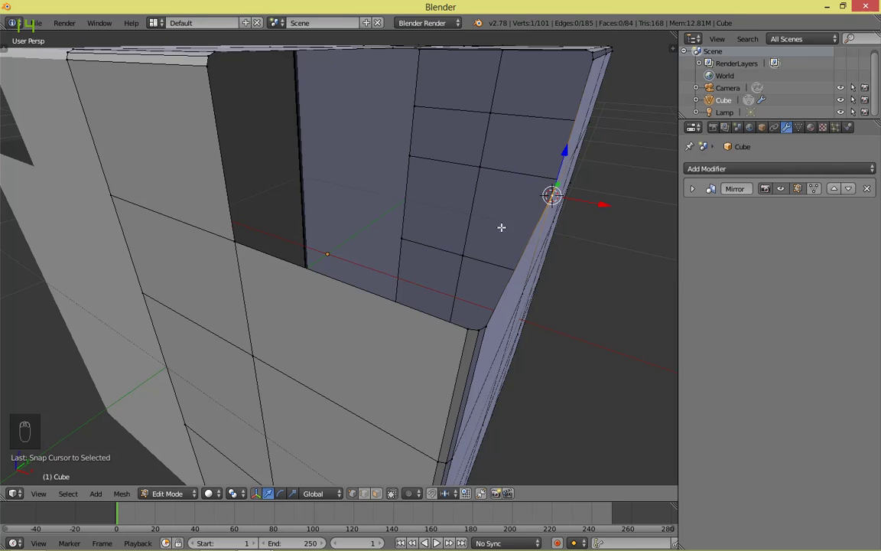
{"action": "left_click", "coordinate": [232, 494]}
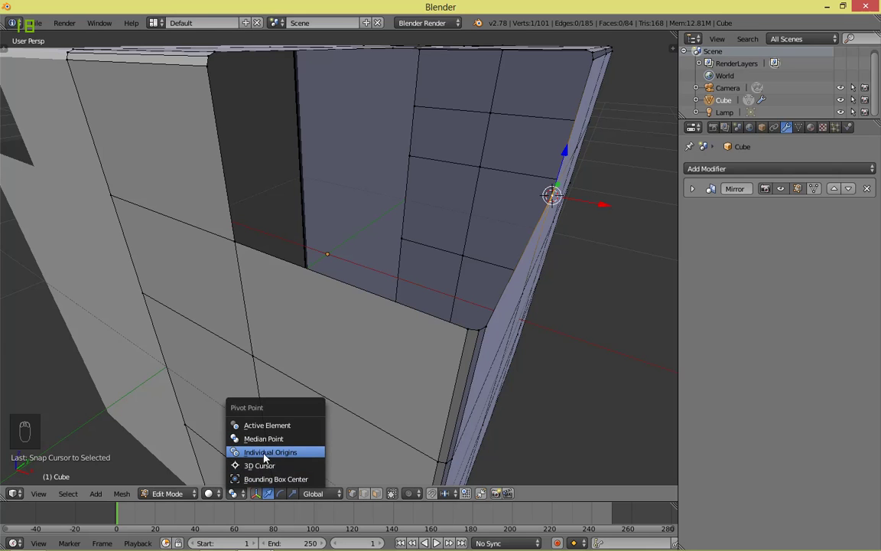
{"action": "scroll", "coordinate": [561, 400], "scroll_direction": "down", "scroll_amount": 3}
{"action": "scroll", "coordinate": [560, 406], "scroll_direction": "up", "scroll_amount": 2}
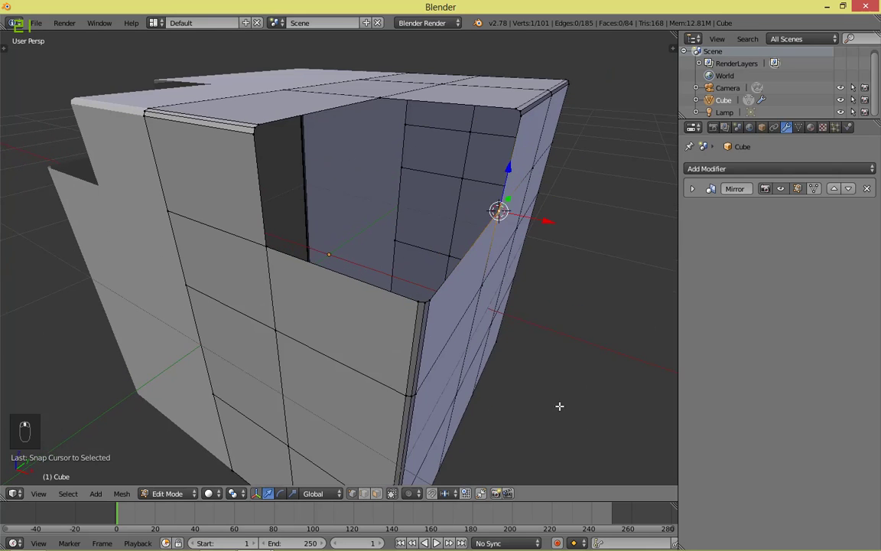
Step: Select the two outer faces of the side's middle row in Face select mode and try scaling them together
{"action": "key", "text": "a"}
{"action": "middle_click_drag", "start_coordinate": [472, 360], "coordinate": [365, 297]}
{"action": "key", "text": "ctrl+Tab"}
{"action": "left_click", "coordinate": [328, 322]}
{"action": "right_click", "coordinate": [308, 308]}
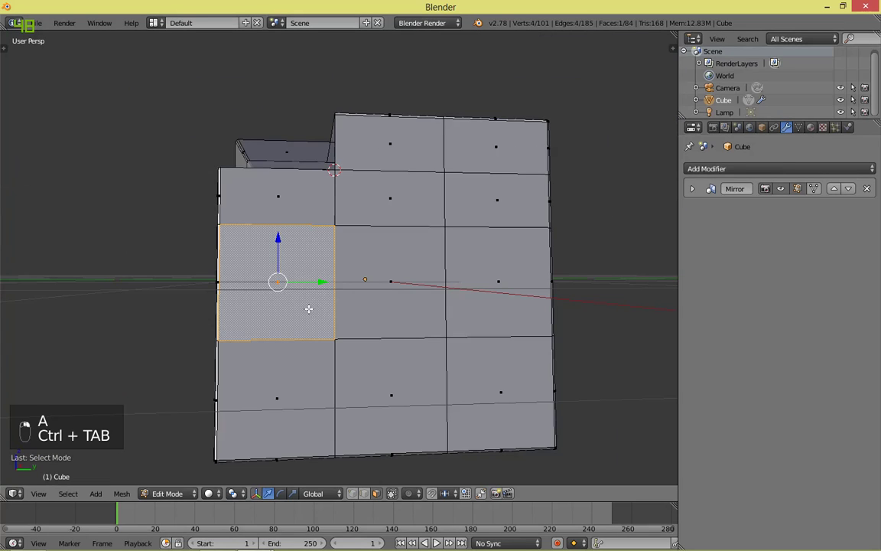
{"action": "right_click", "coordinate": [493, 284], "text": "shift"}
{"action": "middle_click_drag", "start_coordinate": [489, 289], "coordinate": [576, 355]}
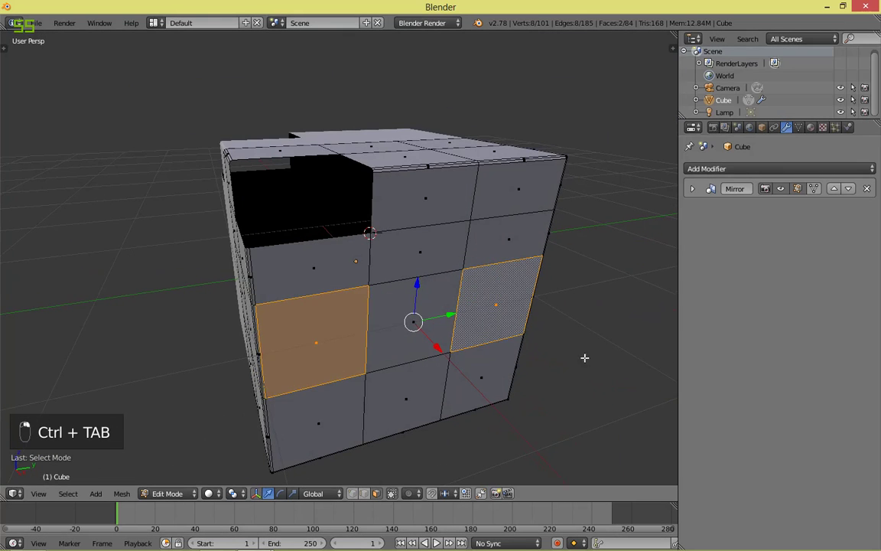
{"action": "key", "text": "s"}
{"action": "right_click", "coordinate": [429, 370]}
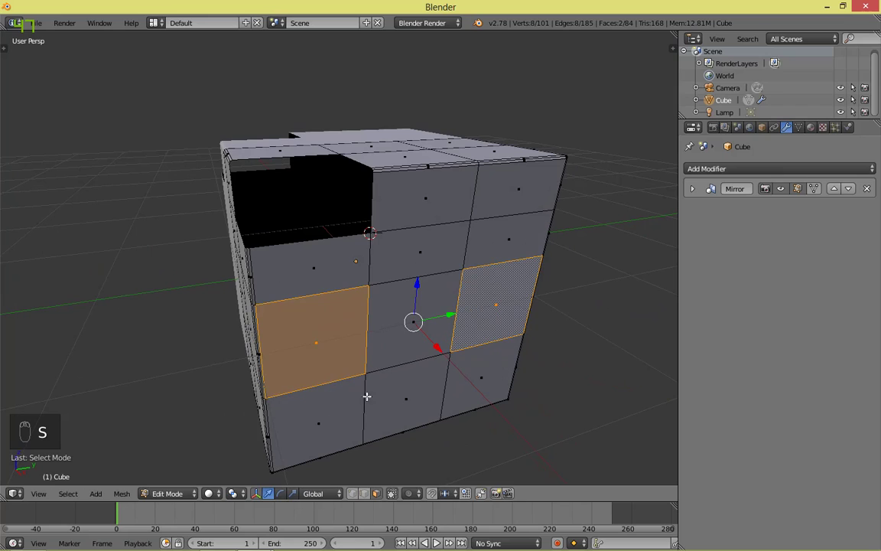
Step: Set the pivot point to Individual Origins and try scaling the two selected faces about their own centres
{"action": "left_click", "coordinate": [232, 493]}
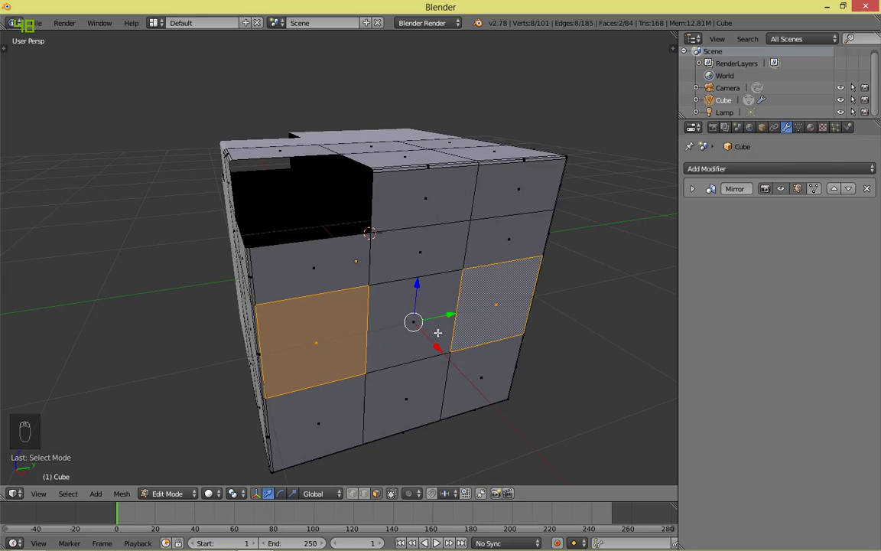
{"action": "left_click", "coordinate": [234, 492]}
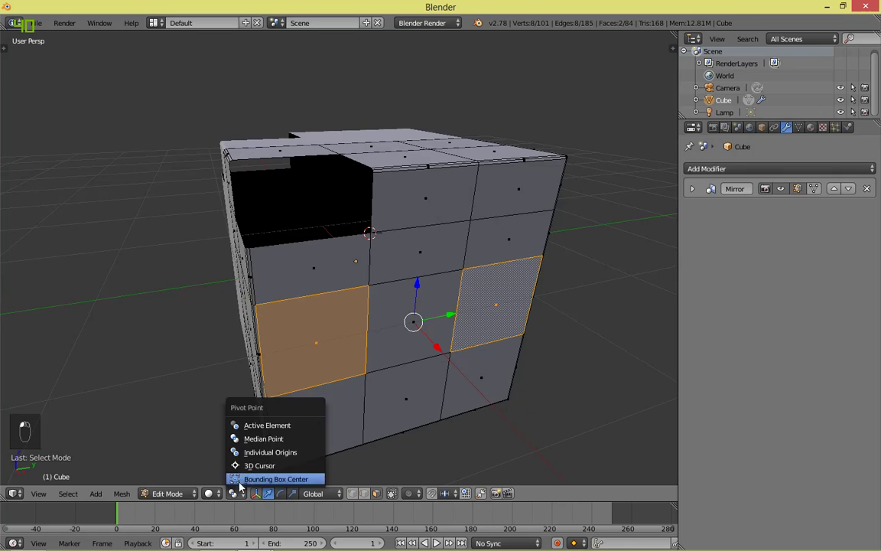
{"action": "scroll", "coordinate": [452, 383], "scroll_direction": "up", "scroll_amount": 1}
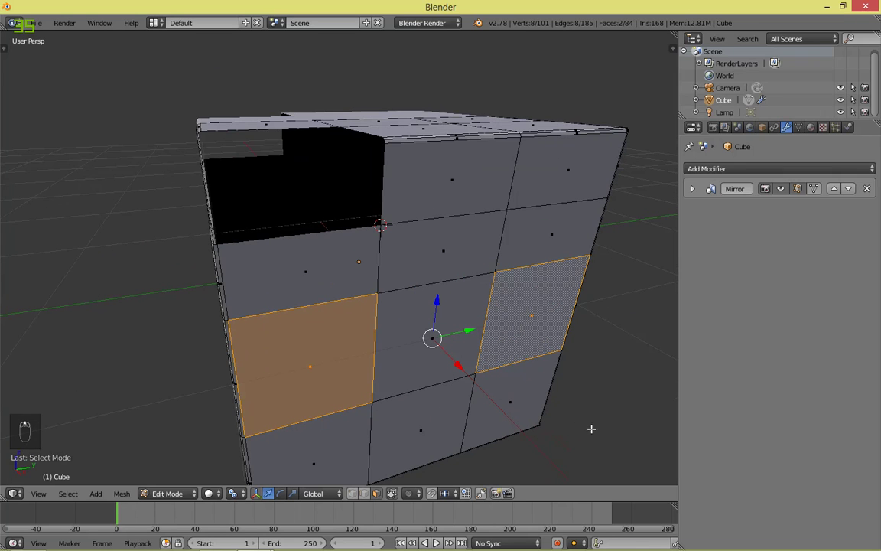
{"action": "key", "text": "s"}
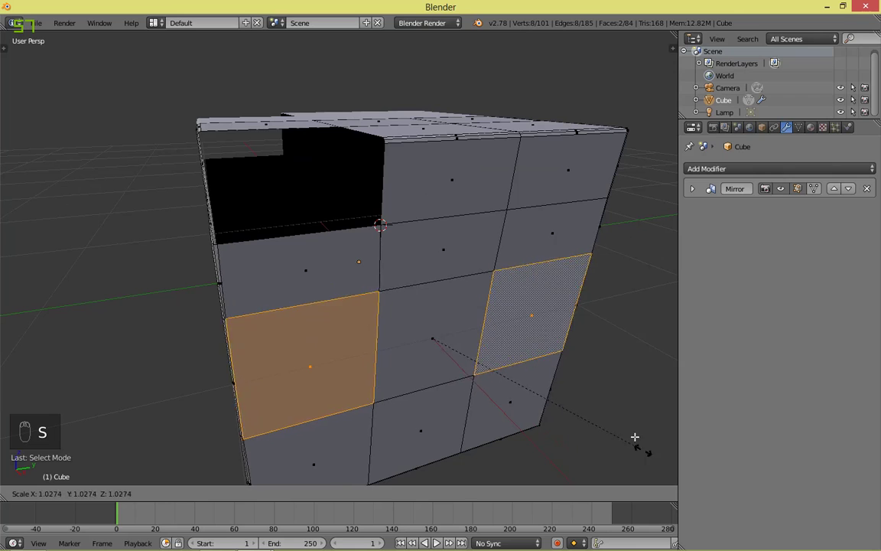
{"action": "left_click", "coordinate": [557, 344]}
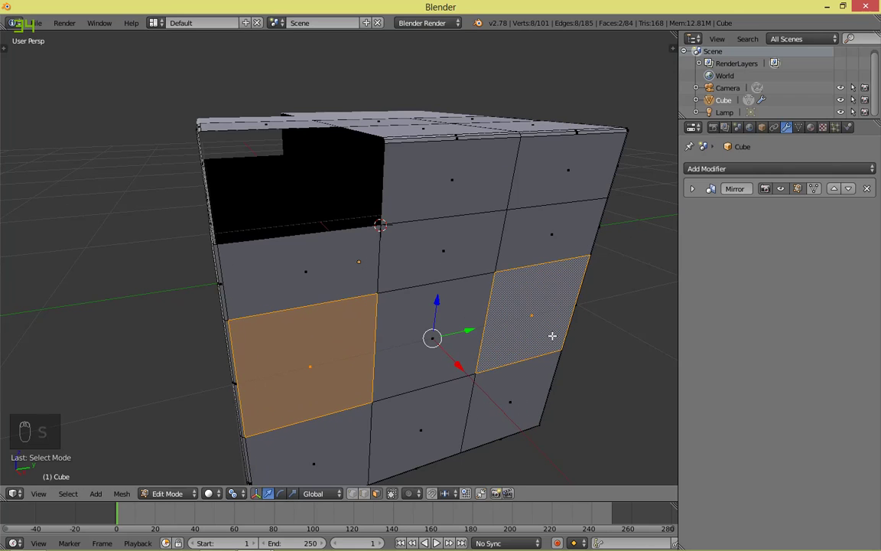
{"action": "key", "text": "s"}
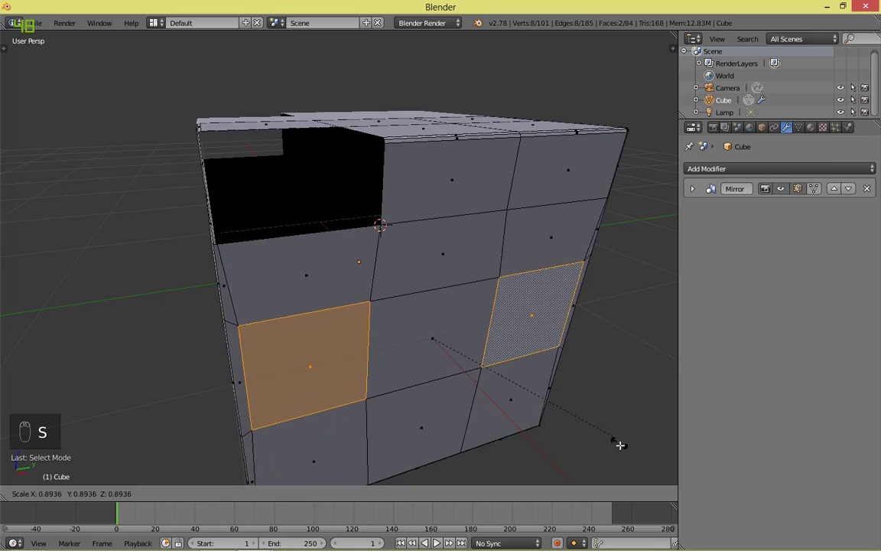
{"action": "left_click", "coordinate": [591, 404]}
{"action": "middle_click_drag", "start_coordinate": [591, 404], "coordinate": [398, 382]}
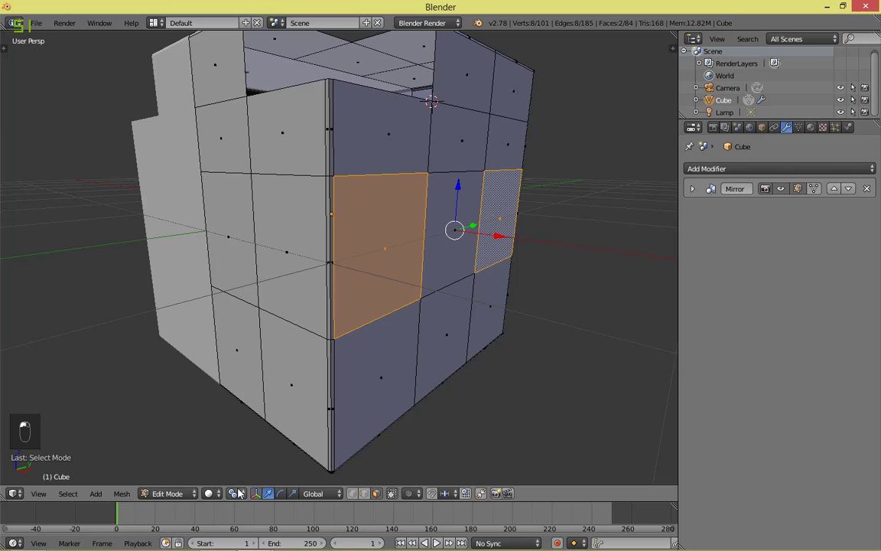
Step: Try adding a Circle mesh as a separate object in Object Mode, and delete it
{"action": "key", "text": "Tab"}
{"action": "scroll", "coordinate": [463, 242], "scroll_direction": "down", "scroll_amount": 2}
{"action": "key", "text": "shift+a"}
{"action": "mouse_move", "coordinate": [488, 234]}
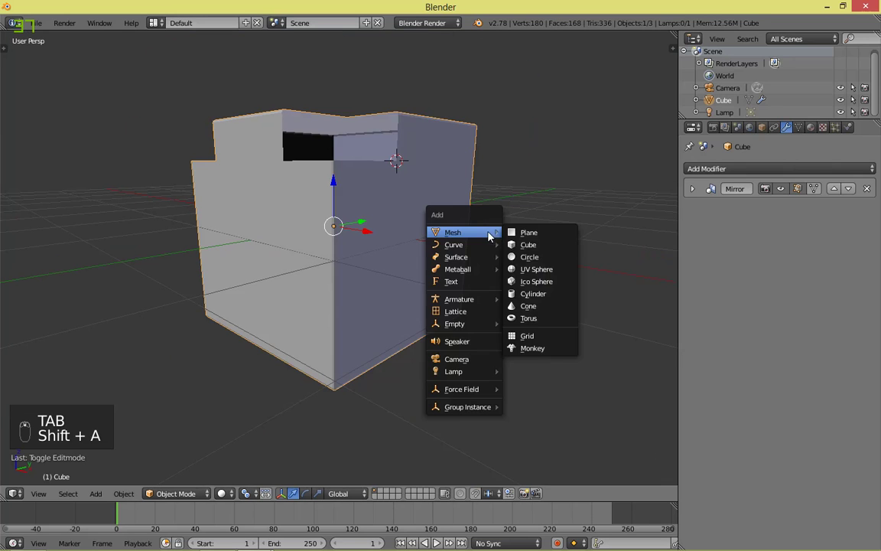
{"action": "left_click", "coordinate": [521, 257]}
{"action": "scroll", "coordinate": [424, 245], "scroll_direction": "down", "scroll_amount": 2}
{"action": "key", "text": "x"}
{"action": "left_click", "coordinate": [418, 228]}
Step: Add a UV Sphere at the 3D cursor and move it beside the cube
{"action": "key", "text": "shift+a"}
{"action": "mouse_move", "coordinate": [419, 229]}
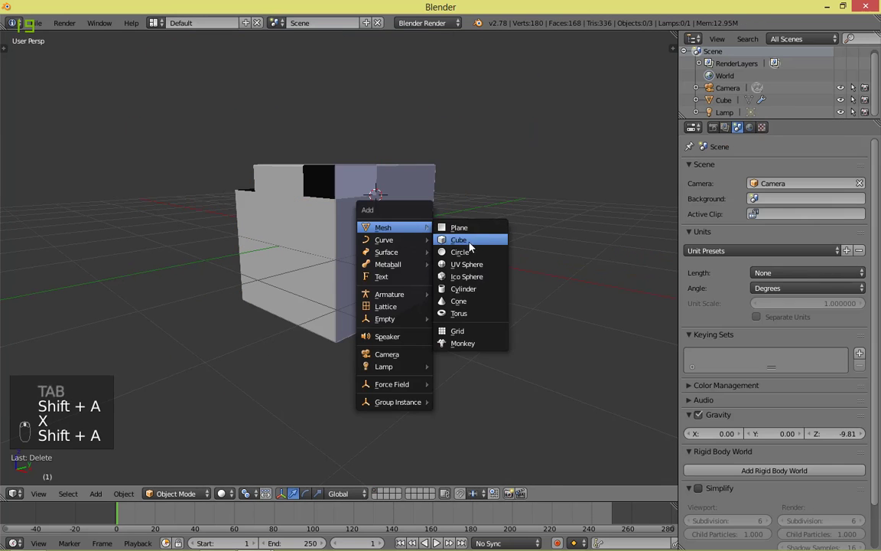
{"action": "left_click", "coordinate": [460, 265]}
{"action": "left_click_drag", "start_coordinate": [406, 198], "coordinate": [539, 242]}
Step: Select the cube and the sphere together and try scaling them about their shared pivot
{"action": "right_click", "coordinate": [334, 249]}
{"action": "middle_click_drag", "start_coordinate": [335, 248], "coordinate": [460, 258]}
{"action": "right_click", "coordinate": [494, 256], "text": "shift"}
{"action": "key", "text": "s"}
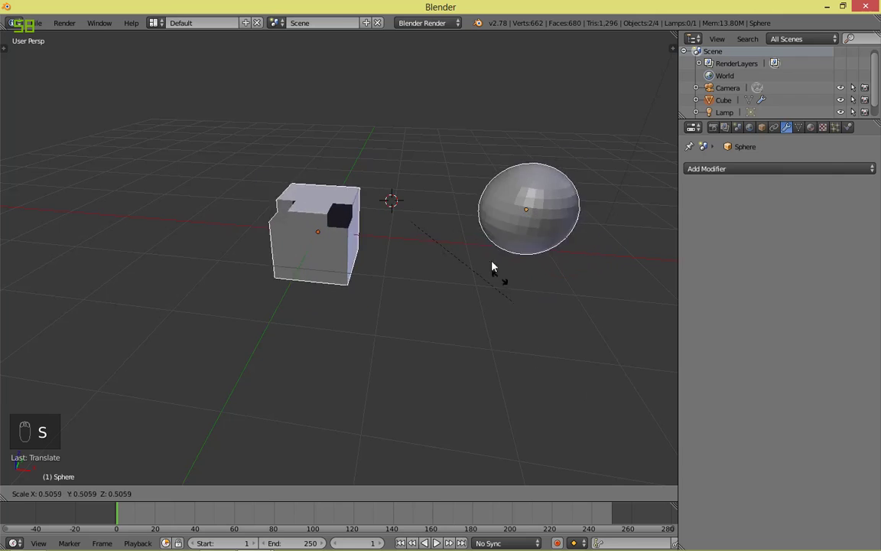
{"action": "right_click", "coordinate": [507, 291]}
Step: Set the pivot point to Median Point and try scaling the cube and sphere again
{"action": "left_click", "coordinate": [246, 492]}
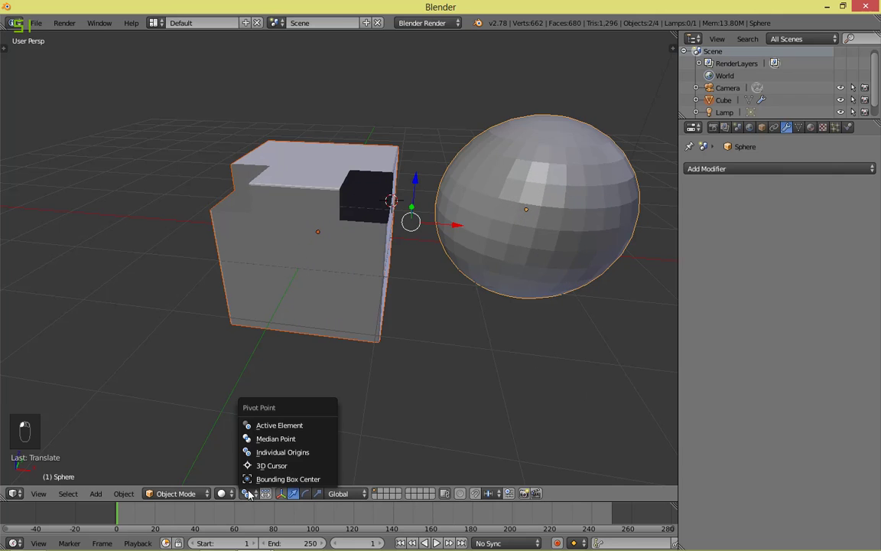
{"action": "left_click", "coordinate": [246, 434]}
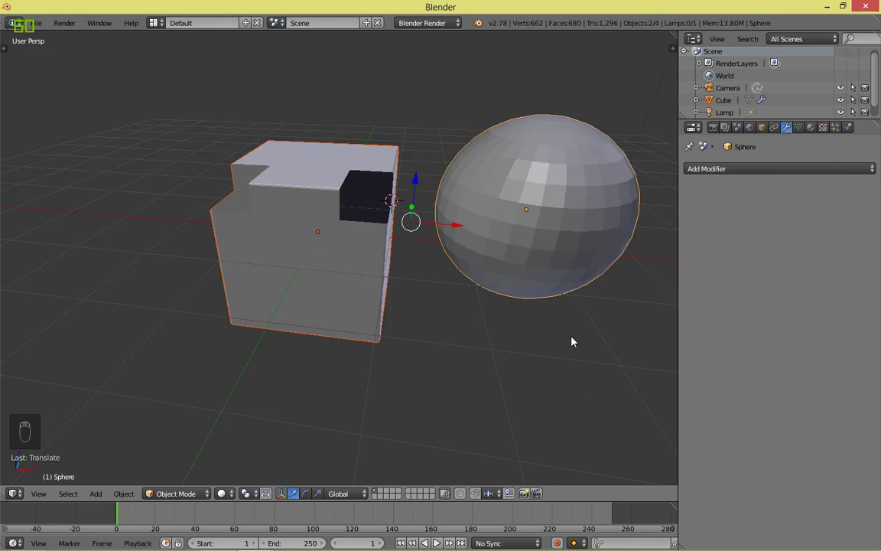
{"action": "key", "text": "s"}
{"action": "right_click", "coordinate": [601, 381]}
Step: Delete the UV Sphere
{"action": "right_click", "coordinate": [554, 218]}
{"action": "key", "text": "x"}
{"action": "left_click", "coordinate": [554, 218]}
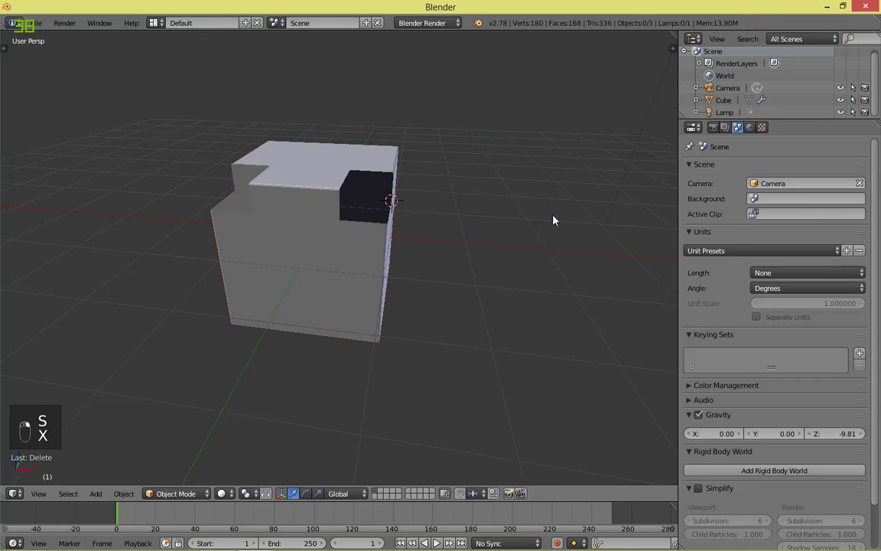
Step: Set the pivot point to 3D Cursor and try rotating the cube around it
{"action": "left_click", "coordinate": [246, 492]}
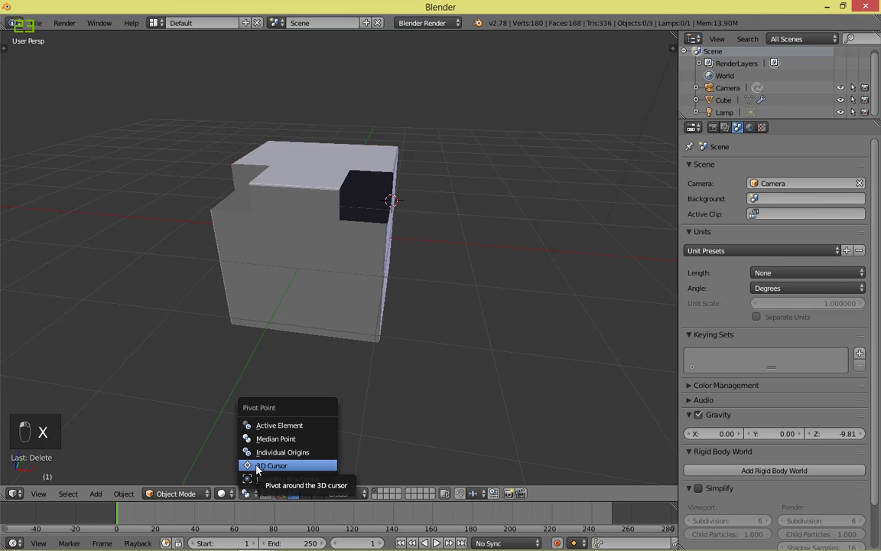
{"action": "left_click", "coordinate": [257, 466]}
{"action": "right_click", "coordinate": [345, 306]}
{"action": "key", "text": "r"}
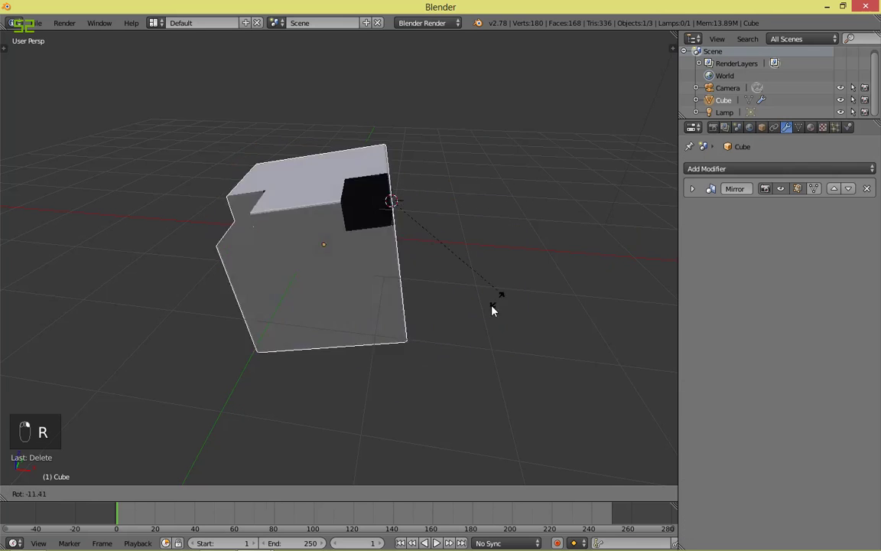
{"action": "right_click", "coordinate": [277, 263]}
Step: Re-enter Edit Mode on the cube and switch to Vertex select mode
{"action": "middle_click_drag", "start_coordinate": [290, 268], "coordinate": [361, 310]}
{"action": "middle_click_drag", "start_coordinate": [386, 247], "coordinate": [303, 325]}
{"action": "scroll", "coordinate": [304, 324], "scroll_direction": "up", "scroll_amount": 3}
{"action": "key", "text": "Tab"}
{"action": "middle_click_drag", "start_coordinate": [420, 331], "coordinate": [469, 329]}
{"action": "key", "text": "ctrl+Tab"}
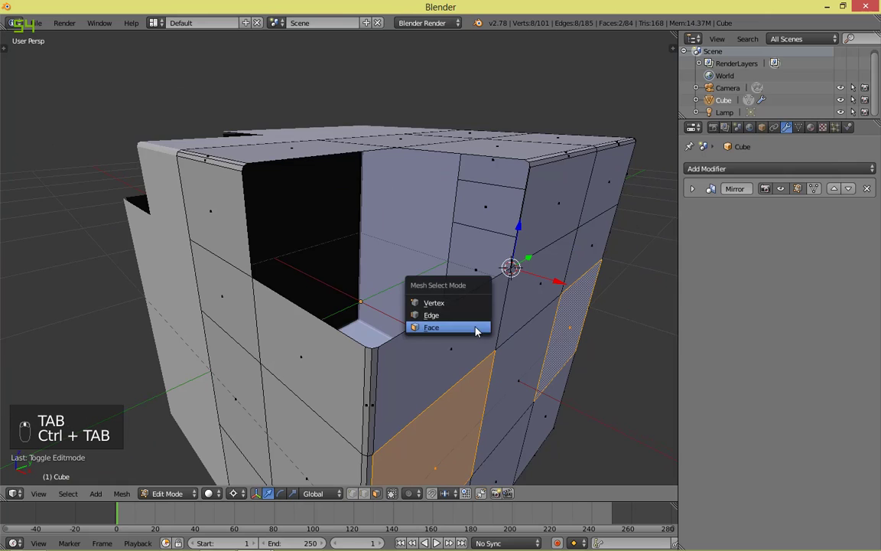
{"action": "left_click", "coordinate": [482, 314]}
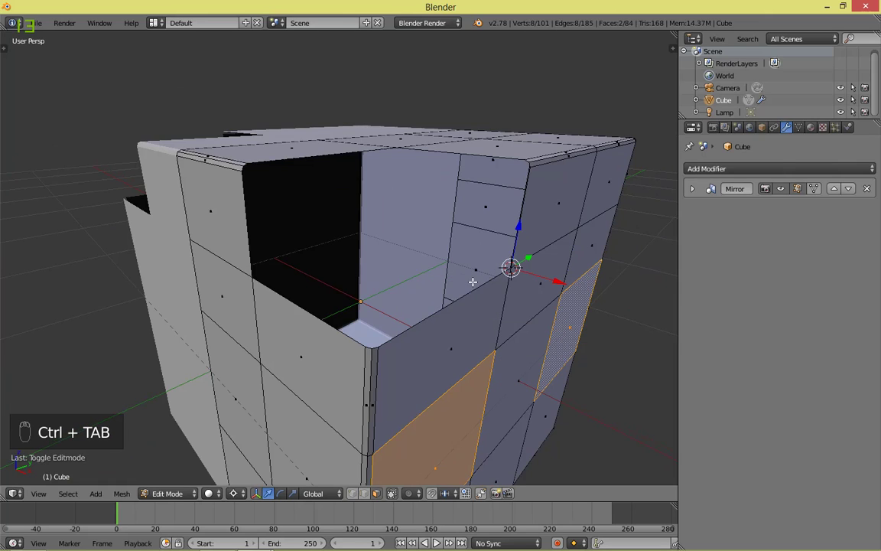
{"action": "key", "text": "ctrl+Tab"}
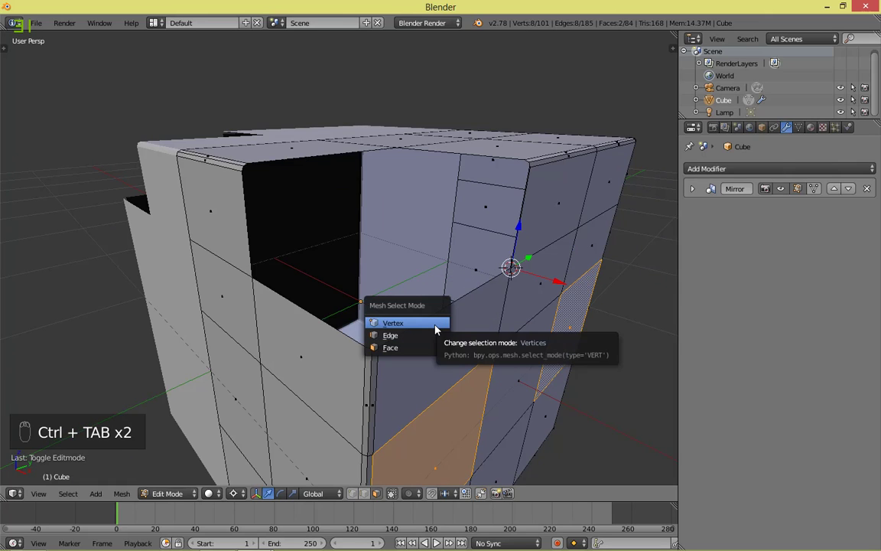
{"action": "left_click", "coordinate": [437, 326]}
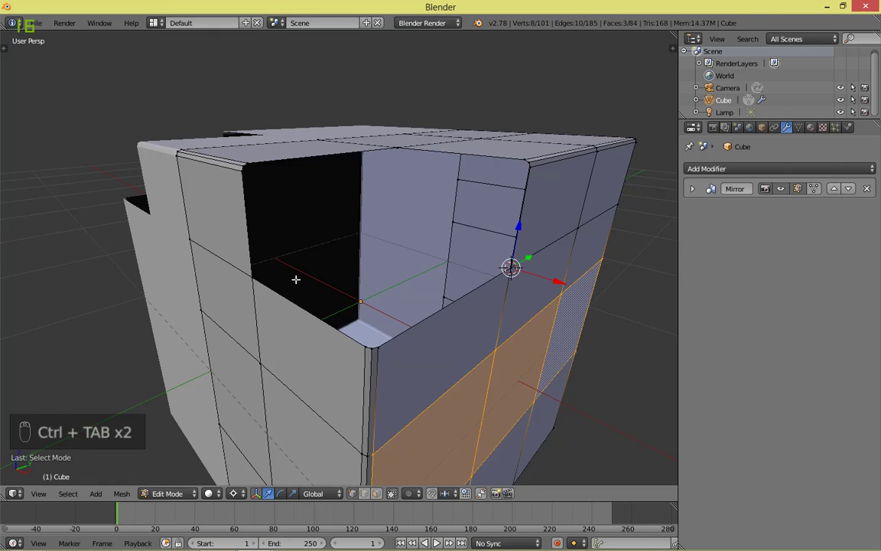
Step: Extrude the front face's inner corner vertex on the opening's rim into the corner opening
{"action": "right_click", "coordinate": [234, 280]}
{"action": "middle_click_drag", "start_coordinate": [560, 286], "coordinate": [521, 279]}
{"action": "middle_click_drag", "start_coordinate": [390, 249], "coordinate": [397, 272]}
{"action": "key", "text": "e"}
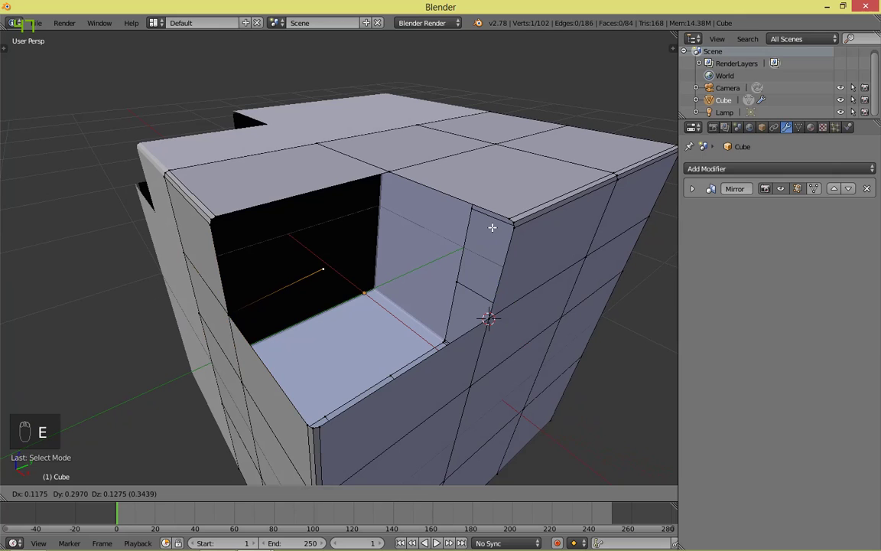
{"action": "left_click", "coordinate": [492, 256]}
Step: Scale the extruded vertex along Y about the 3D cursor so it lines up with the cursor inside the corner opening
{"action": "middle_click_drag", "start_coordinate": [492, 255], "coordinate": [530, 277]}
{"action": "scroll", "coordinate": [531, 278], "scroll_direction": "up", "scroll_amount": 4}
{"action": "key", "text": "s"}
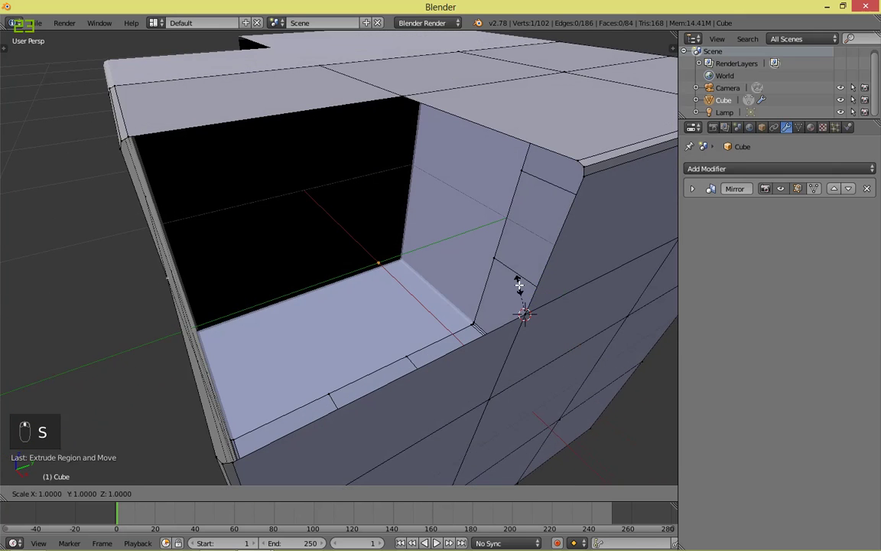
{"action": "key", "text": "y"}
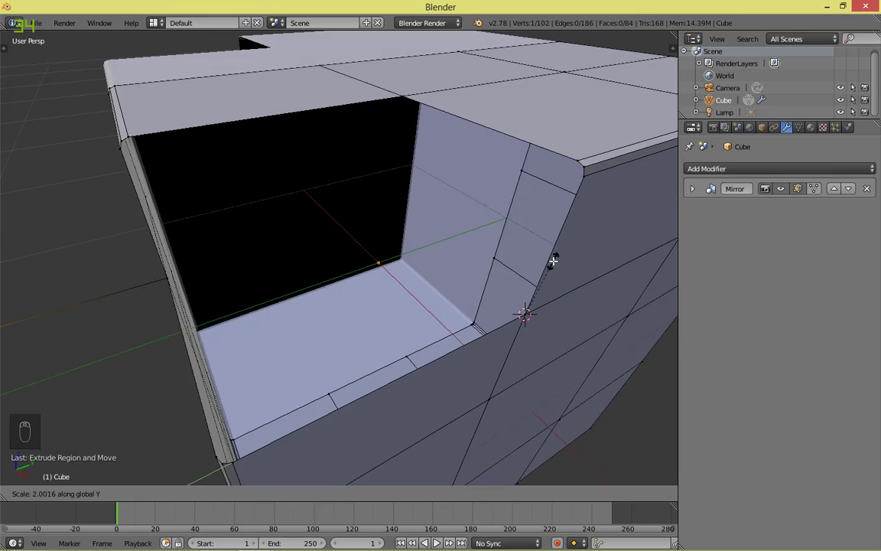
{"action": "left_click", "coordinate": [488, 306]}
{"action": "scroll", "coordinate": [475, 310], "scroll_direction": "down", "scroll_amount": 4}
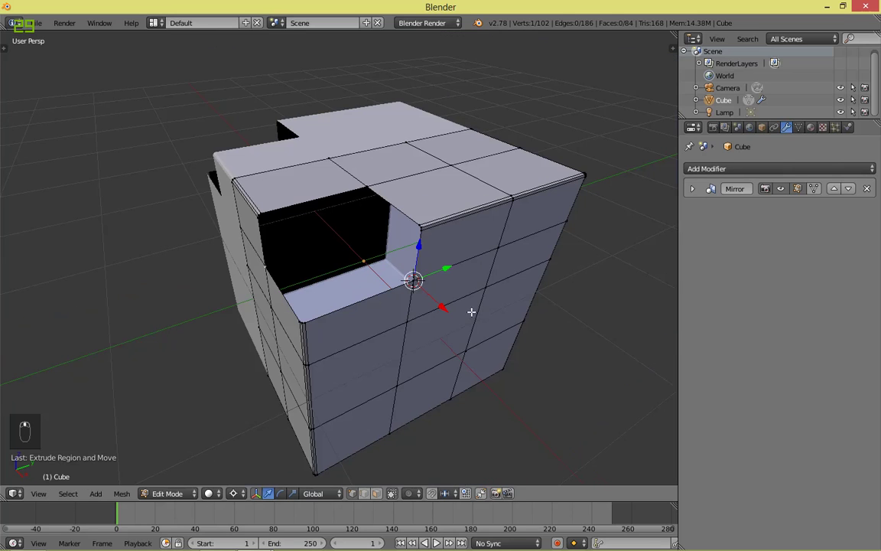
{"action": "scroll", "coordinate": [470, 313], "scroll_direction": "up", "scroll_amount": 2}
{"action": "key", "text": "s"}
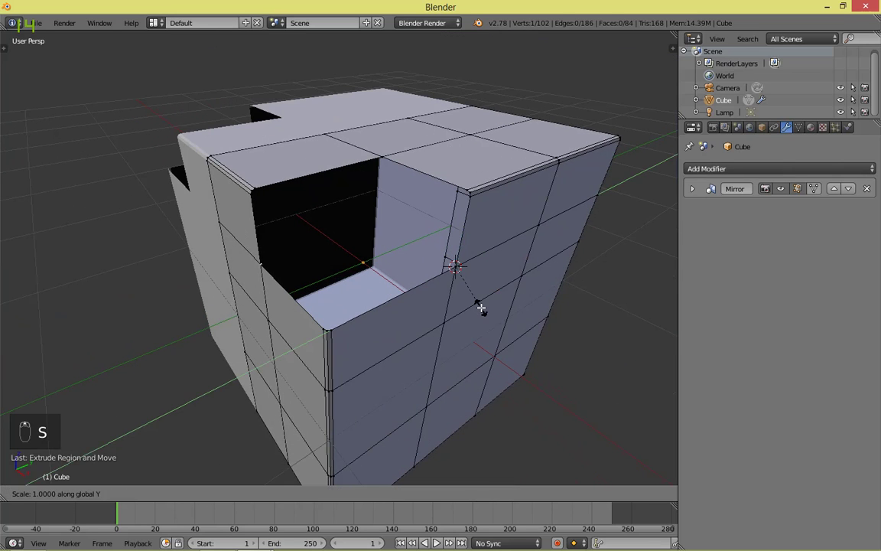
{"action": "left_click", "coordinate": [481, 307]}
Step: Leave Edit Mode and inspect the corner opening in orthographic front, side and angled views
{"action": "key", "text": "Tab"}
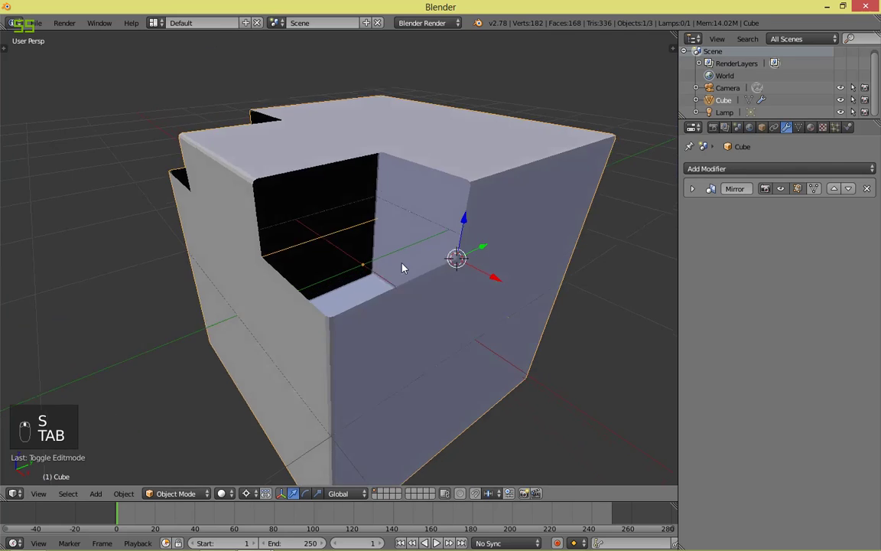
{"action": "key", "text": "KP_1"}
{"action": "key", "text": "KP_5"}
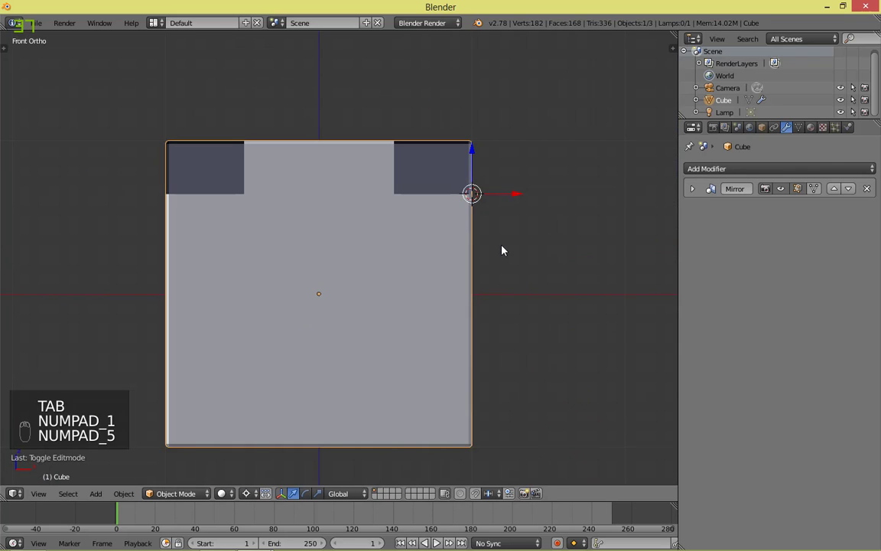
{"action": "key", "text": "KP_3"}
{"action": "middle_click_drag", "start_coordinate": [490, 256], "coordinate": [328, 335]}
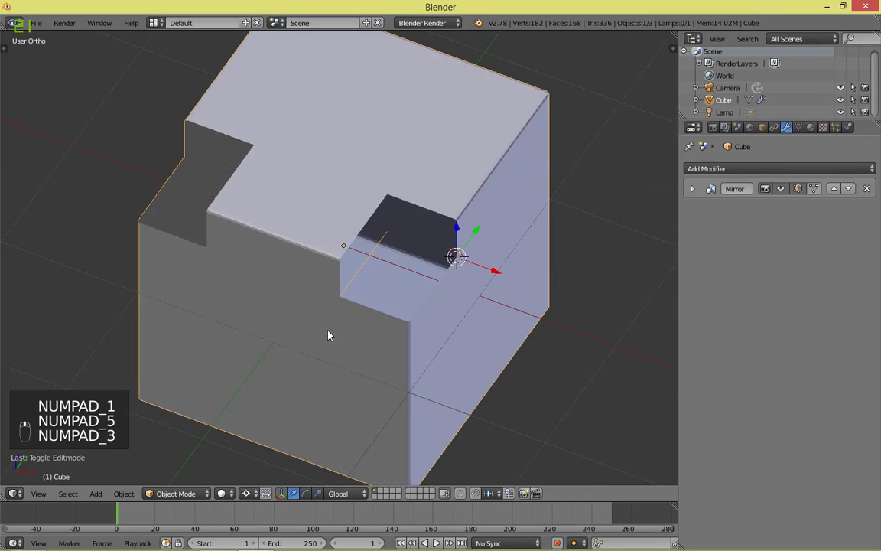
{"action": "middle_click_drag", "start_coordinate": [451, 365], "coordinate": [410, 316]}
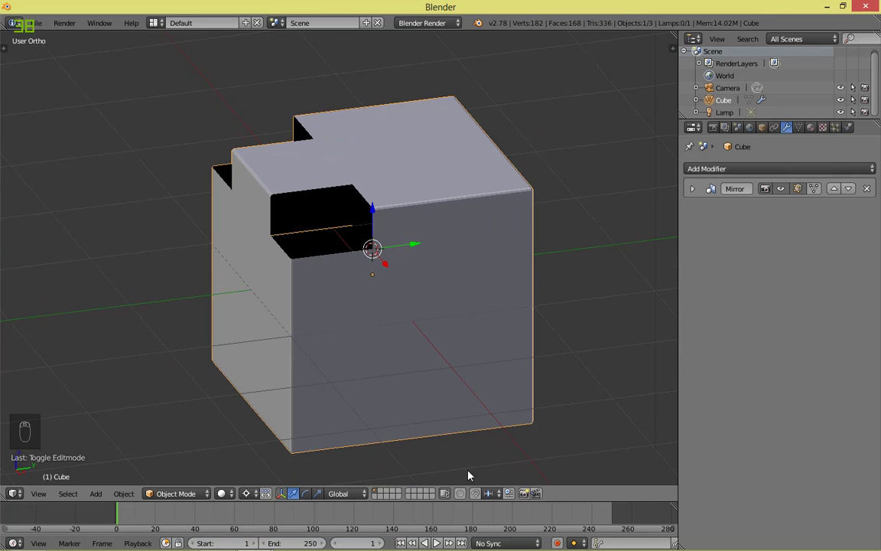
Step: Re-enter Edit Mode on the cube at the open corner
{"action": "scroll", "coordinate": [310, 220], "scroll_direction": "up", "scroll_amount": 3}
{"action": "key", "text": "Tab"}
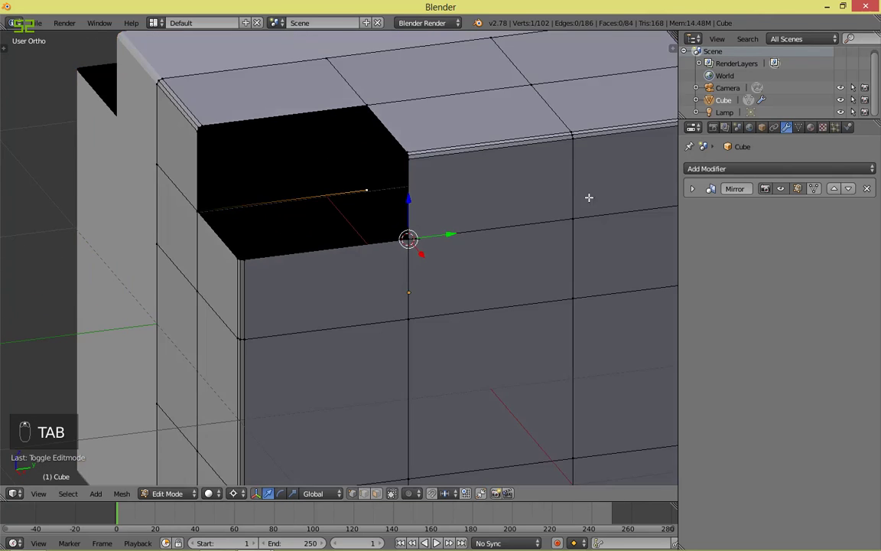
{"action": "scroll", "coordinate": [515, 227], "scroll_direction": "up", "scroll_amount": 3}
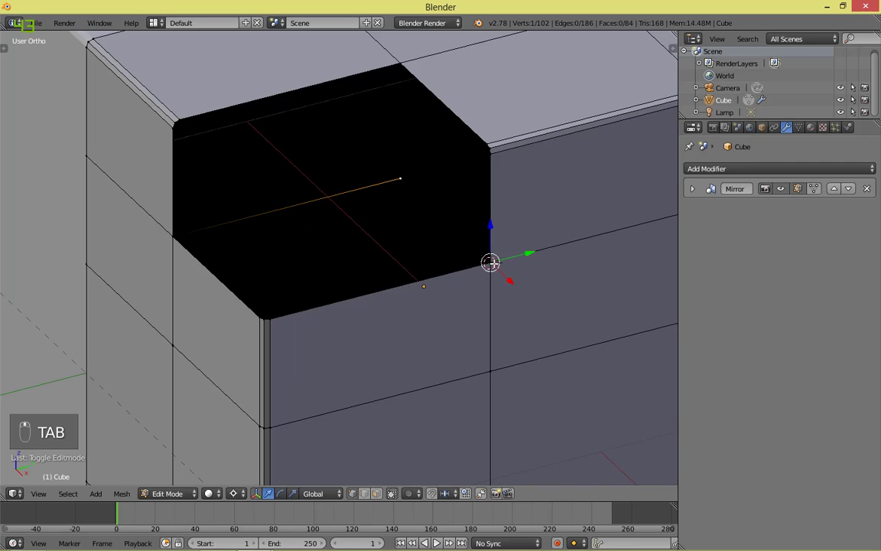
{"action": "middle_click_drag", "start_coordinate": [491, 262], "coordinate": [527, 262]}
{"action": "middle_click_drag", "start_coordinate": [527, 226], "coordinate": [410, 220]}
Step: Try to fill between the extruded vertex and the top face's inner corner vertex, and undo it
{"action": "right_click", "coordinate": [399, 205]}
{"action": "right_click", "coordinate": [380, 97], "text": "shift"}
{"action": "middle_click_drag", "start_coordinate": [380, 97], "coordinate": [431, 183]}
{"action": "key", "text": "f"}
{"action": "key", "text": "a"}
{"action": "key", "text": "ctrl+z"}
{"action": "key", "text": "ctrl+z"}
{"action": "key", "text": "a"}
Step: Extrude the front face's vertex beside the bevelled corner in place and scale it to 0 along Y about the 3D cursor
{"action": "right_click", "coordinate": [385, 368]}
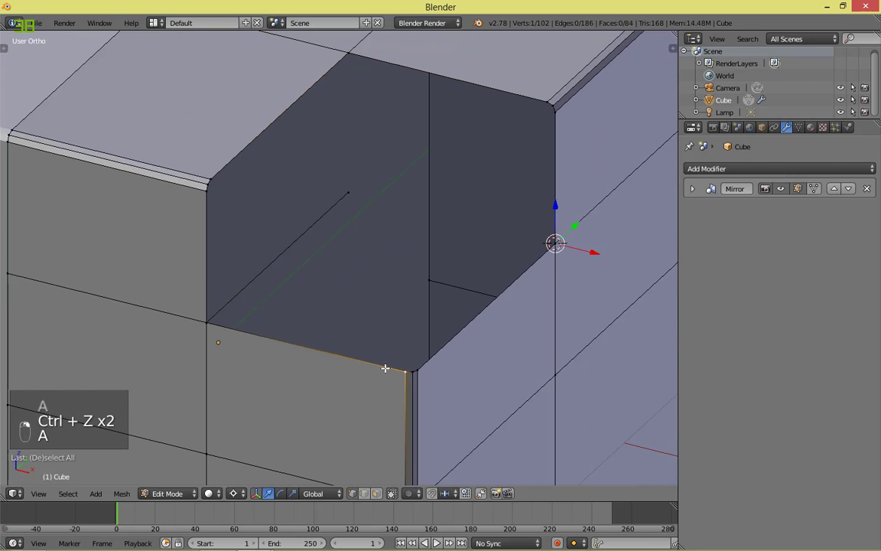
{"action": "key", "text": "e"}
{"action": "right_click", "coordinate": [496, 232]}
{"action": "key", "text": "s"}
{"action": "key", "text": "y"}
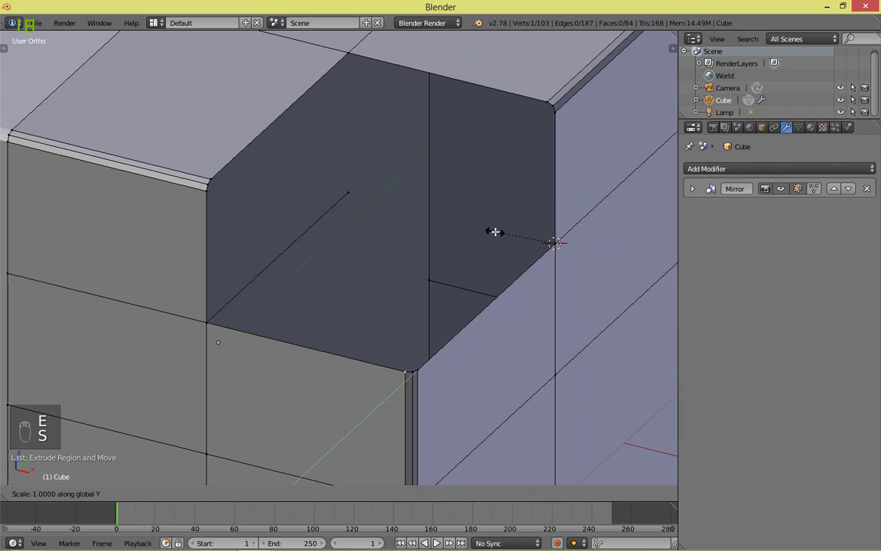
{"action": "key", "text": "0"}
{"action": "key", "text": "Return"}
{"action": "key", "text": "a"}
Step: Try filling a face from the shortest path between the two extruded vertices, and undo it
{"action": "right_click", "coordinate": [535, 244]}
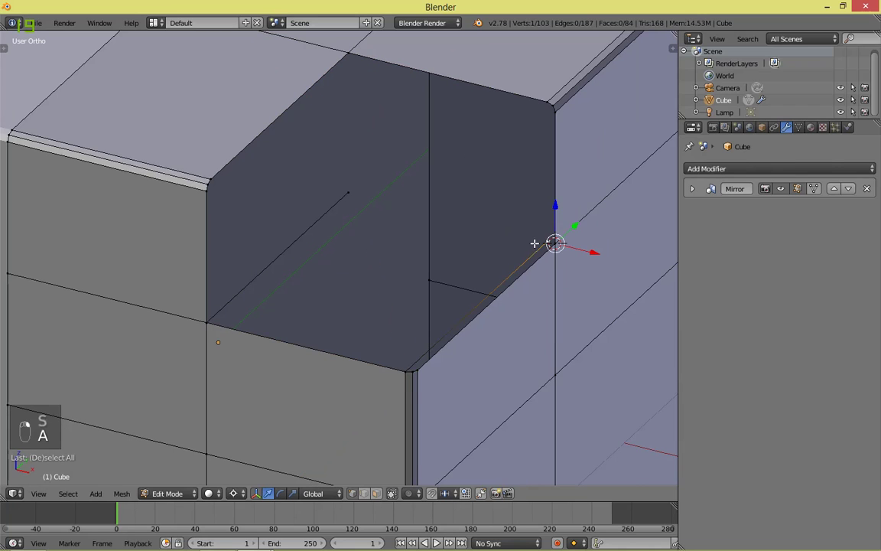
{"action": "right_click", "coordinate": [348, 193], "text": "ctrl"}
{"action": "key", "text": "f"}
{"action": "key", "text": "a"}
{"action": "middle_click_drag", "start_coordinate": [606, 290], "coordinate": [507, 255]}
{"action": "key", "text": "ctrl+z"}
{"action": "key", "text": "ctrl+z"}
{"action": "key", "text": "a"}
Step: Select the shortest vertex path between the two extruded vertices around the opening's lower rim
{"action": "right_click", "coordinate": [475, 217]}
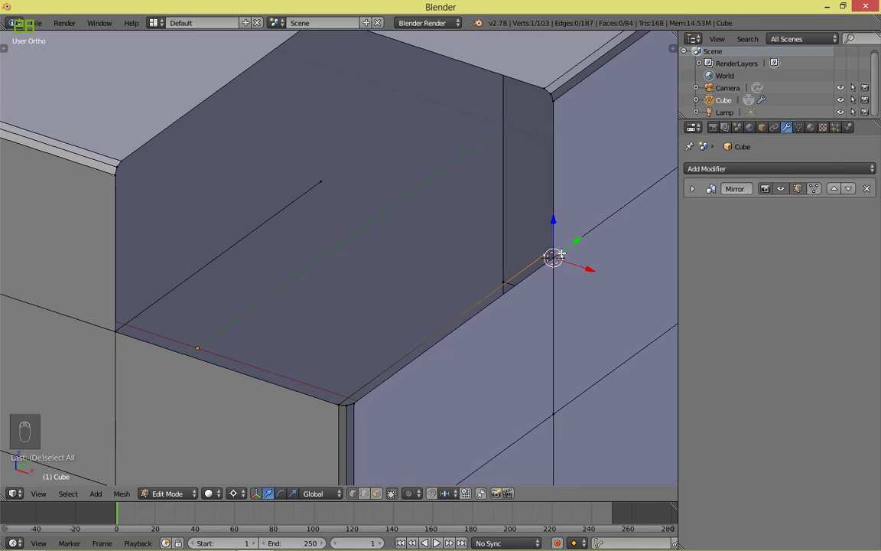
{"action": "key", "text": "g"}
{"action": "right_click", "coordinate": [400, 158]}
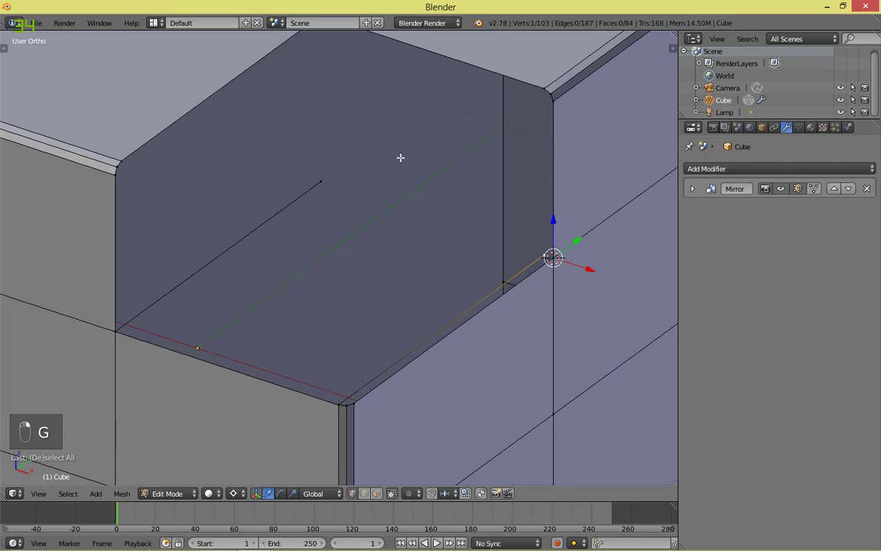
{"action": "right_click", "coordinate": [321, 177], "text": "shift"}
{"action": "key", "text": "ctrl+z"}
{"action": "right_click", "coordinate": [322, 178], "text": "ctrl"}
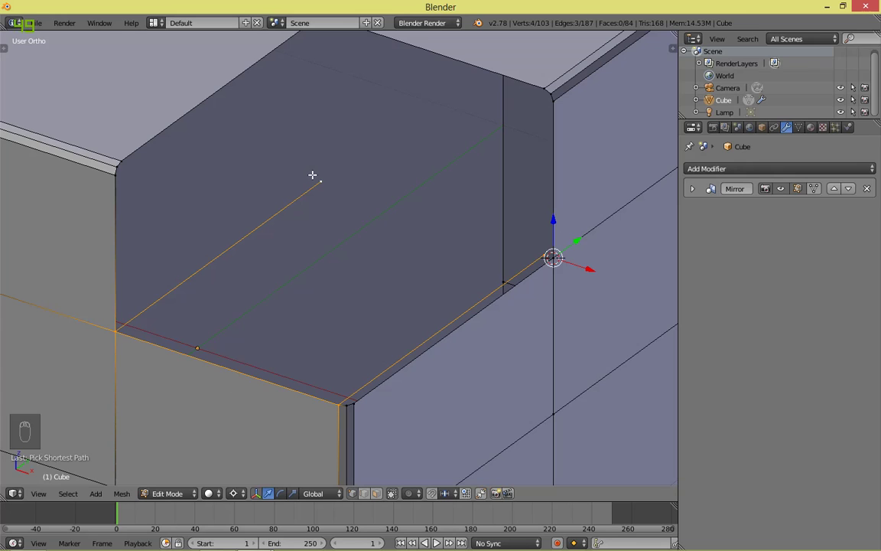
Step: Select vertices one by one from the top face down the middle edge line of the side face
{"action": "scroll", "coordinate": [575, 262], "scroll_direction": "down", "scroll_amount": 5}
{"action": "key", "text": "a"}
{"action": "right_click", "coordinate": [443, 76]}
{"action": "middle_click_drag", "start_coordinate": [525, 243], "coordinate": [501, 224]}
{"action": "right_click", "coordinate": [515, 292], "text": "shift"}
{"action": "right_click", "coordinate": [510, 205], "text": "shift"}
{"action": "right_click", "coordinate": [508, 116], "text": "shift"}
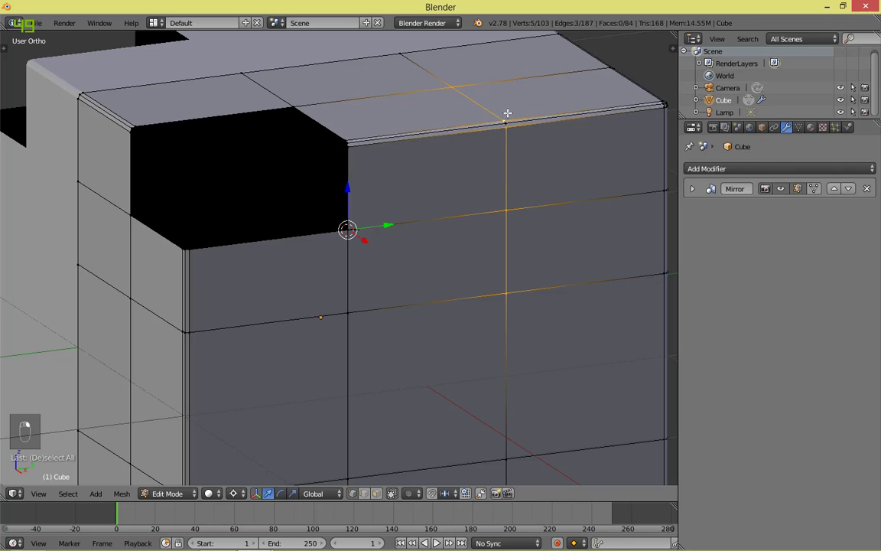
Step: Select the shortest path from the top face's middle vertex down to a lower vertex on the side face
{"action": "key", "text": "a"}
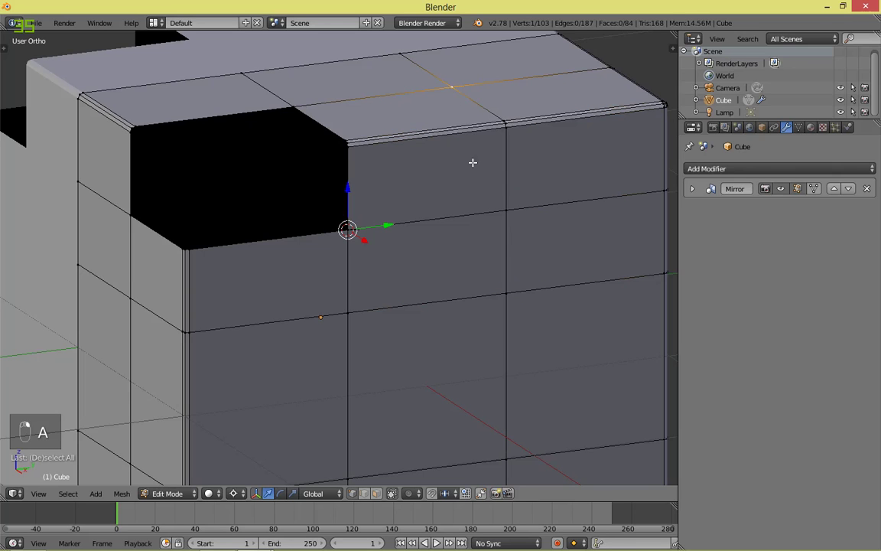
{"action": "middle_click_drag", "start_coordinate": [498, 231], "coordinate": [465, 138]}
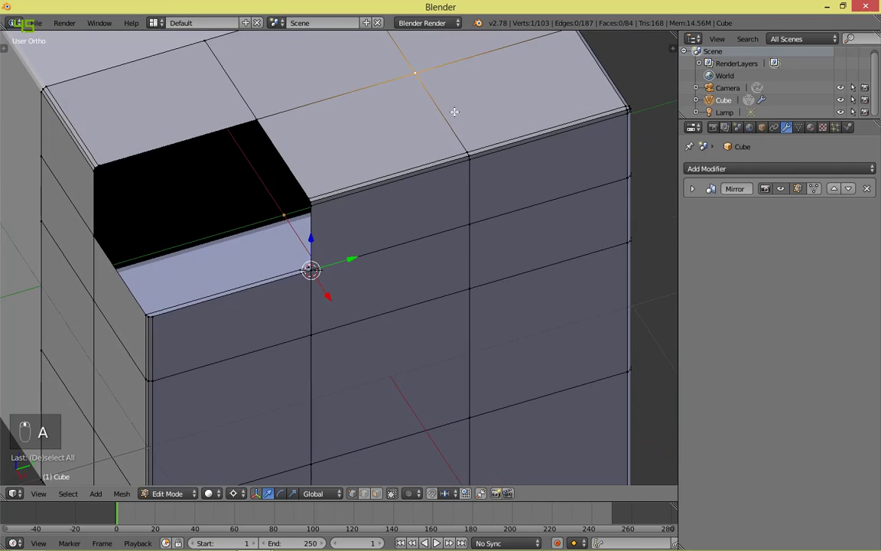
{"action": "middle_click_drag", "start_coordinate": [484, 393], "coordinate": [483, 281]}
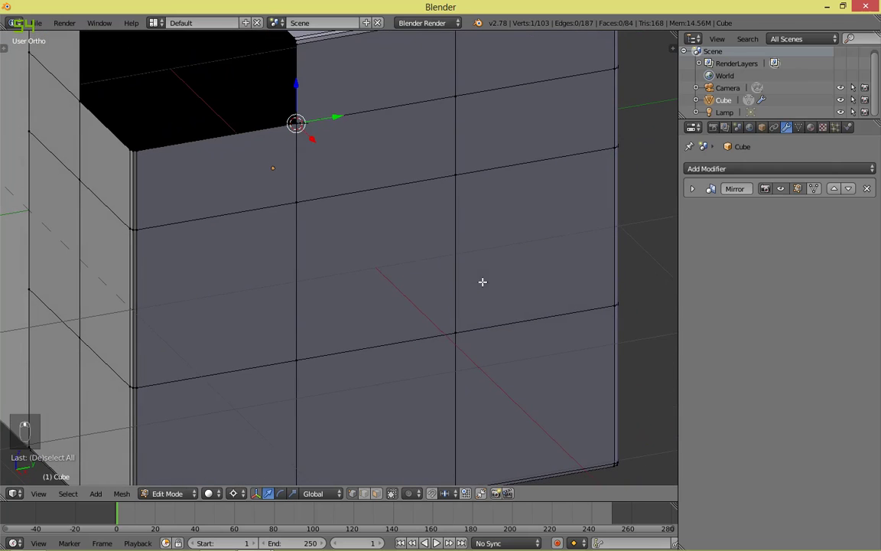
{"action": "right_click", "coordinate": [463, 330], "text": "ctrl"}
{"action": "middle_click_drag", "start_coordinate": [469, 325], "coordinate": [513, 299]}
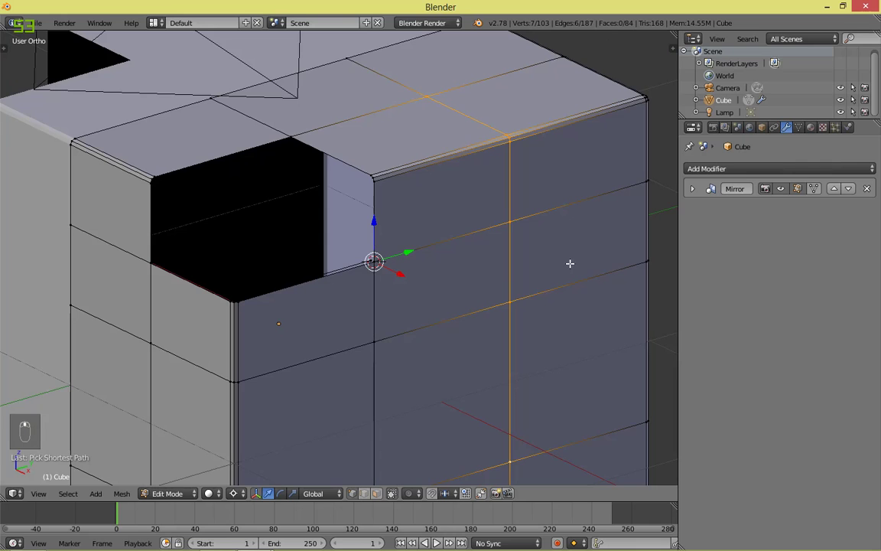
Step: Select the shortest path between the two extruded vertices and fill it with a face as the recess floor
{"action": "middle_click_drag", "start_coordinate": [499, 350], "coordinate": [538, 310], "text": "shift"}
{"action": "scroll", "coordinate": [459, 301], "scroll_direction": "up", "scroll_amount": 1}
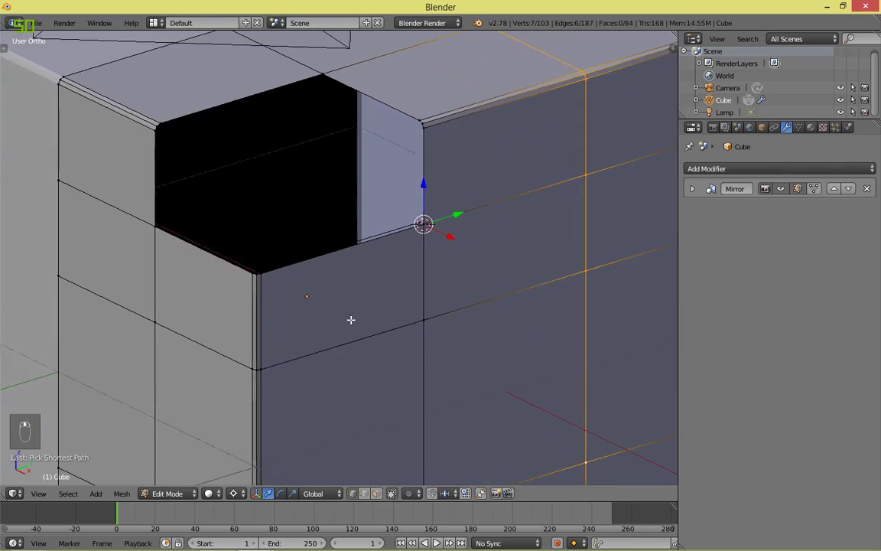
{"action": "middle_click_drag", "start_coordinate": [348, 318], "coordinate": [363, 343]}
{"action": "right_click", "coordinate": [453, 298]}
{"action": "scroll", "coordinate": [464, 297], "scroll_direction": "up", "scroll_amount": 1}
{"action": "scroll", "coordinate": [464, 297], "scroll_direction": "up", "scroll_amount": 1}
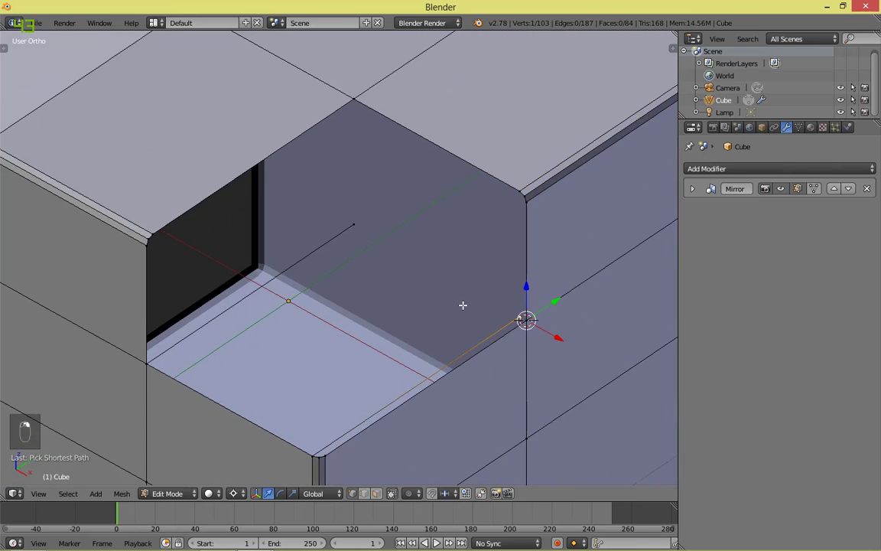
{"action": "middle_click_drag", "start_coordinate": [462, 304], "coordinate": [483, 240], "text": "shift"}
{"action": "scroll", "coordinate": [485, 241], "scroll_direction": "up", "scroll_amount": 2}
{"action": "right_click", "coordinate": [390, 117], "text": "ctrl"}
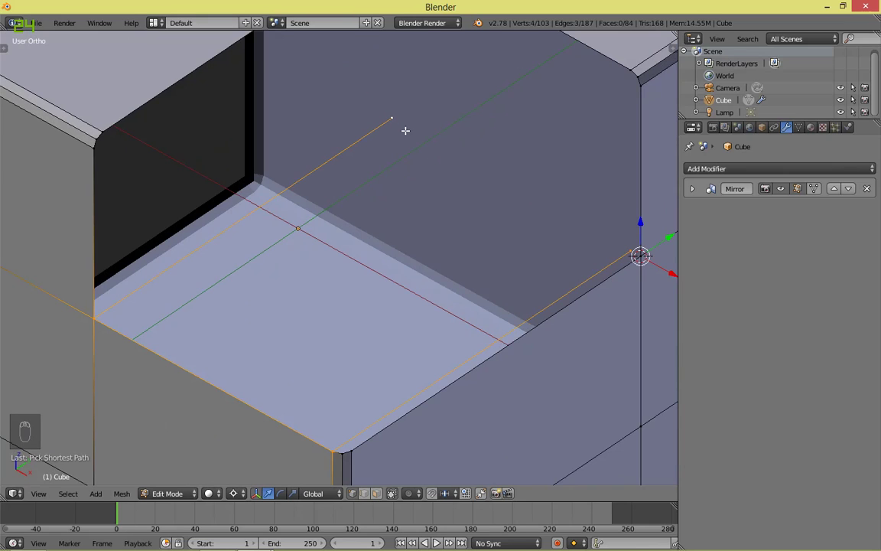
{"action": "key", "text": "f"}
{"action": "key", "text": "a"}
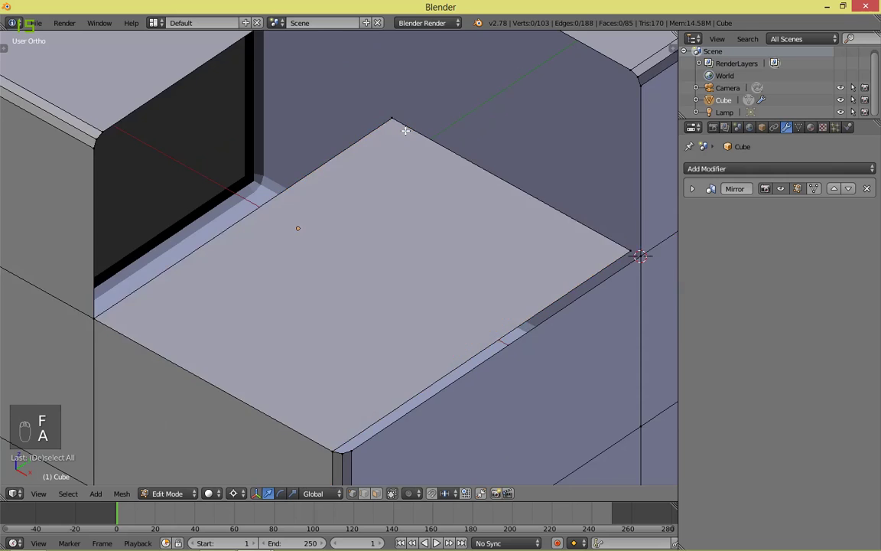
Step: Snap the 3D cursor to the side face's upper vertex at the bevelled corner beside the new floor
{"action": "middle_click_drag", "start_coordinate": [560, 337], "coordinate": [502, 266], "text": "shift"}
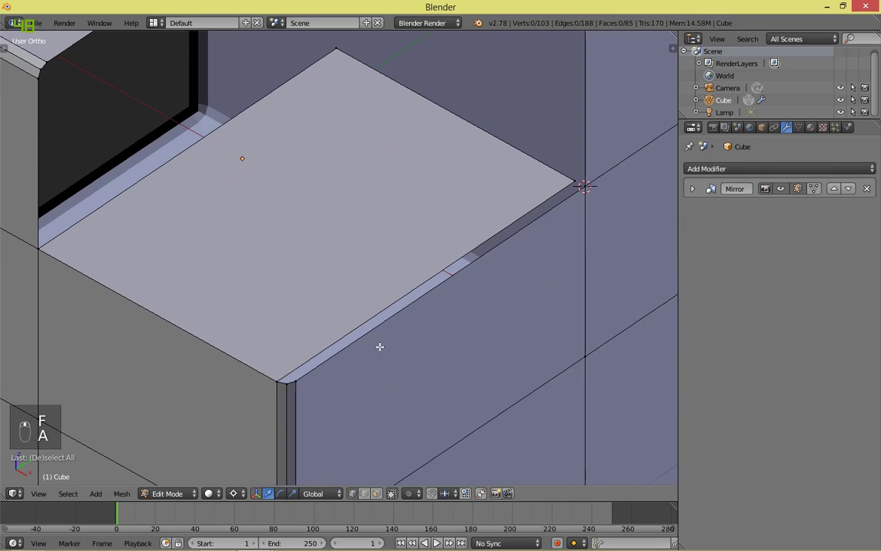
{"action": "scroll", "coordinate": [379, 346], "scroll_direction": "up", "scroll_amount": 5}
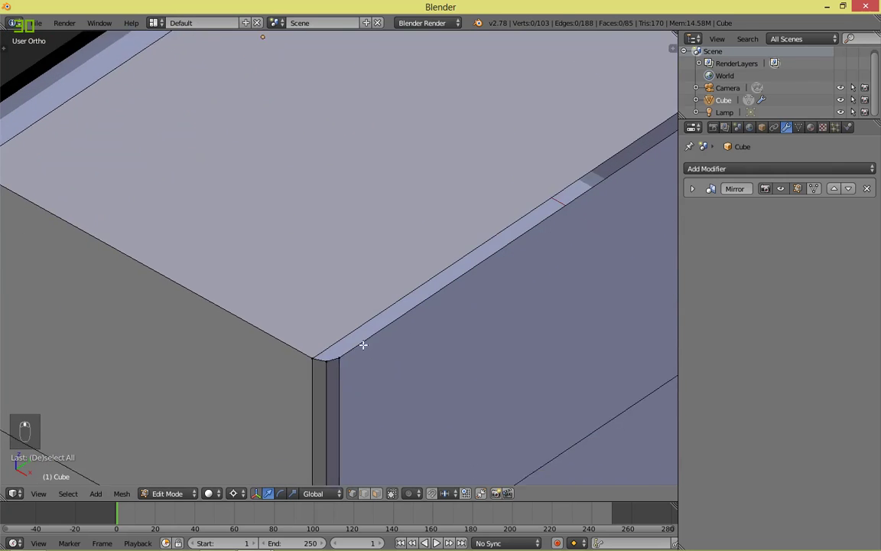
{"action": "right_click", "coordinate": [366, 332]}
{"action": "scroll", "coordinate": [404, 326], "scroll_direction": "up", "scroll_amount": 2}
{"action": "scroll", "coordinate": [403, 327], "scroll_direction": "down", "scroll_amount": 2}
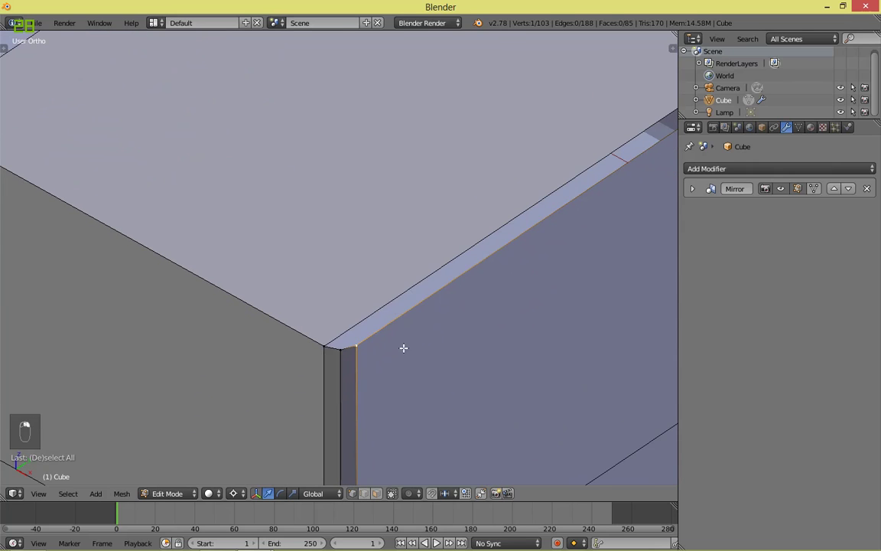
{"action": "key", "text": "shift+s"}
{"action": "left_click", "coordinate": [404, 350]}
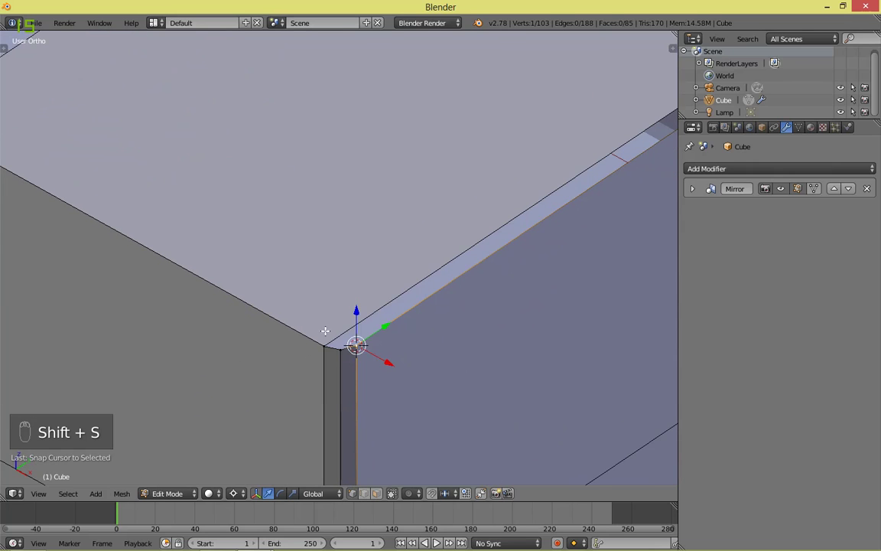
Step: Add a single loop cut across the new recess floor face, parallel to the front edge
{"action": "scroll", "coordinate": [357, 339], "scroll_direction": "down", "scroll_amount": 2}
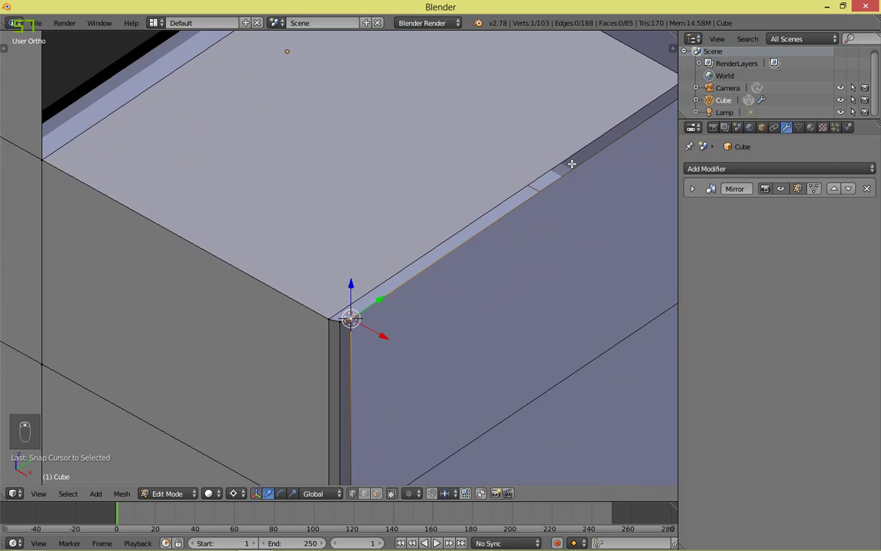
{"action": "middle_click_drag", "start_coordinate": [571, 164], "coordinate": [576, 198], "text": "shift"}
{"action": "key", "text": "ctrl+r"}
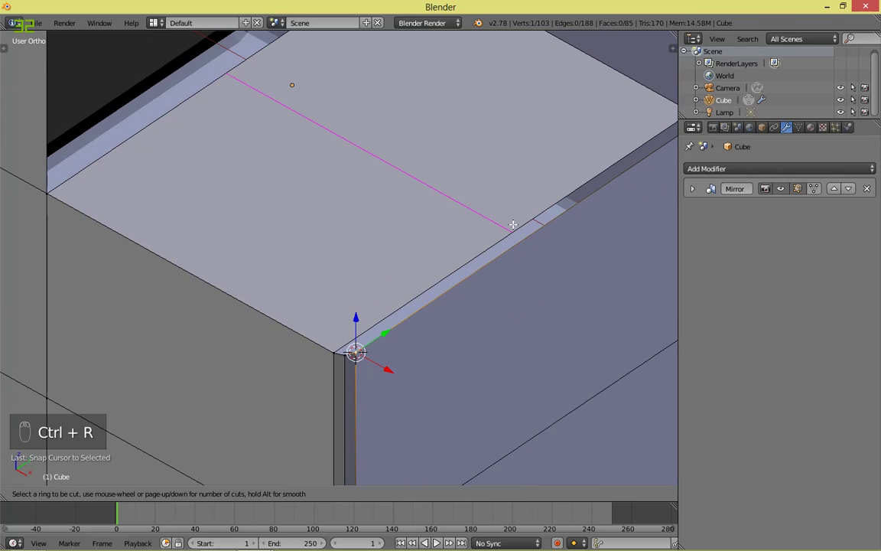
{"action": "left_click", "coordinate": [513, 224]}
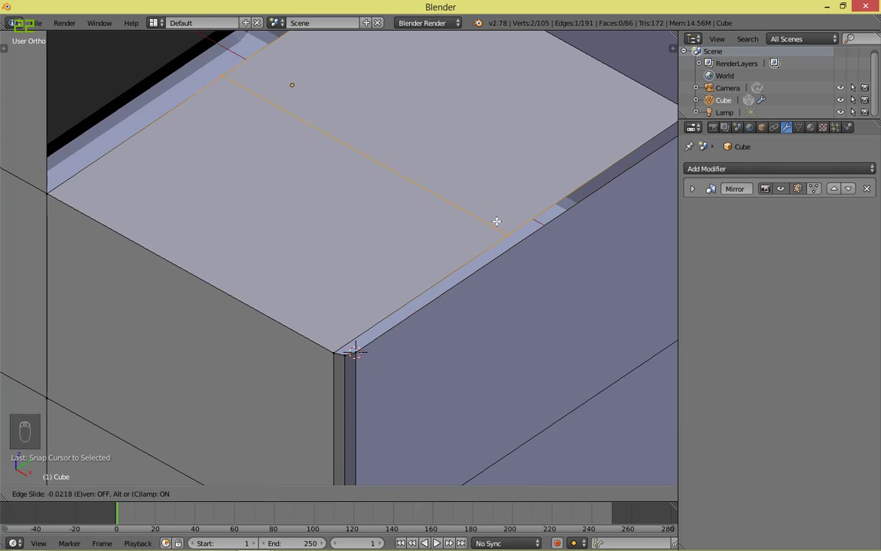
{"action": "left_click", "coordinate": [506, 219]}
Step: Scale the new loop cut to 0 along Y so it lines up with the 3D cursor at the bevelled corner
{"action": "middle_click_drag", "start_coordinate": [595, 175], "coordinate": [586, 287]}
{"action": "key", "text": "s"}
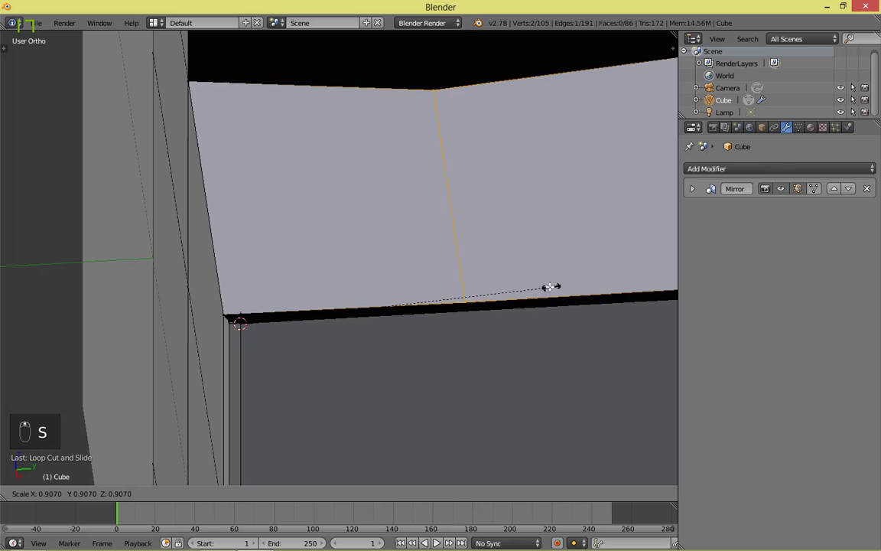
{"action": "key", "text": "y"}
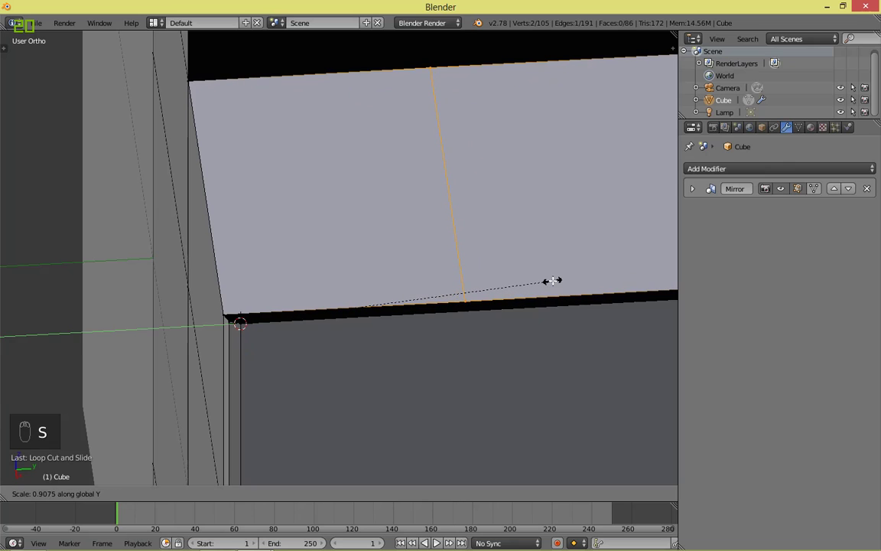
{"action": "key", "text": "0"}
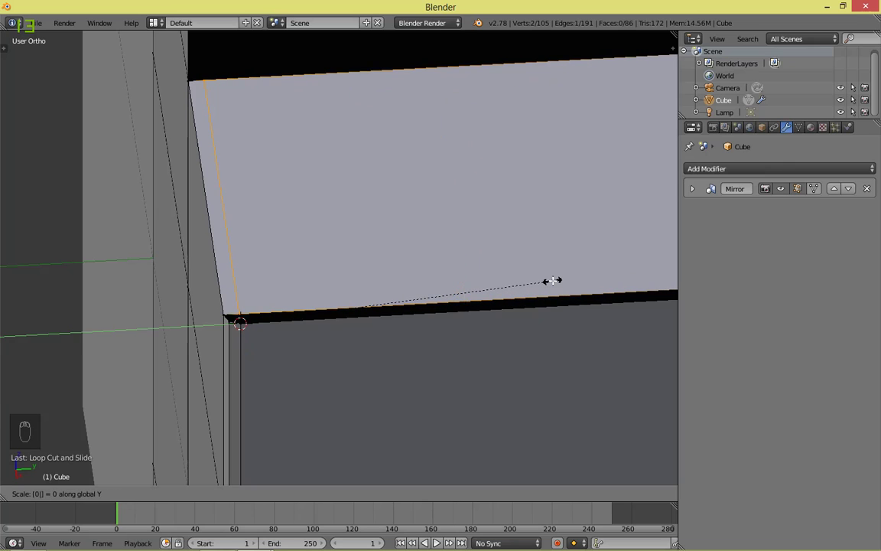
{"action": "key", "text": "Return"}
{"action": "key", "text": "a"}
Step: Fill the small corner gap and the long narrow gap between the recess floor and the side face with faces
{"action": "right_click", "coordinate": [234, 329]}
{"action": "key", "text": "f"}
{"action": "key", "text": "a"}
{"action": "scroll", "coordinate": [531, 286], "scroll_direction": "down", "scroll_amount": 3}
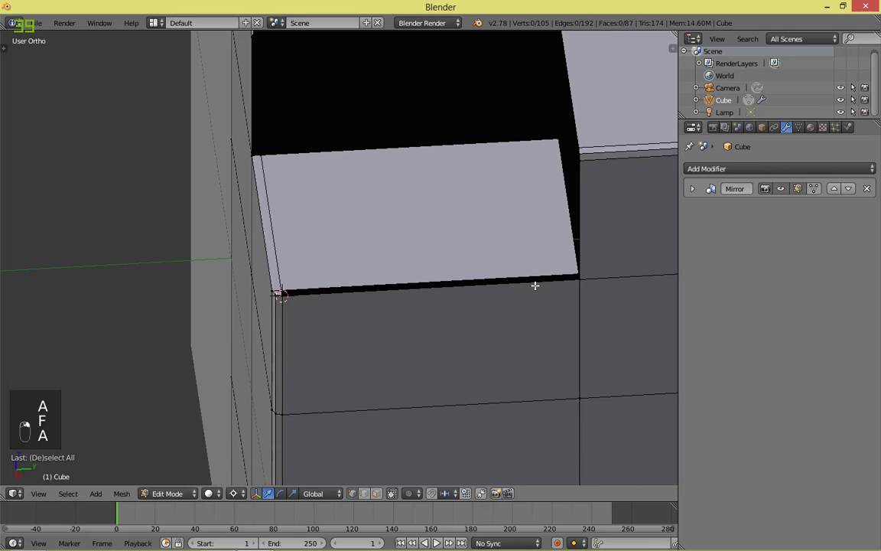
{"action": "middle_click_drag", "start_coordinate": [531, 286], "coordinate": [464, 292], "text": "shift"}
{"action": "right_click", "coordinate": [509, 280]}
{"action": "key", "text": "f"}
{"action": "key", "text": "a"}
Step: Hide the camera object and return to editing the cube's mesh
{"action": "middle_click_drag", "start_coordinate": [398, 305], "coordinate": [329, 370]}
{"action": "scroll", "coordinate": [329, 370], "scroll_direction": "up", "scroll_amount": 2}
{"action": "middle_click_drag", "start_coordinate": [549, 197], "coordinate": [470, 294], "text": "shift"}
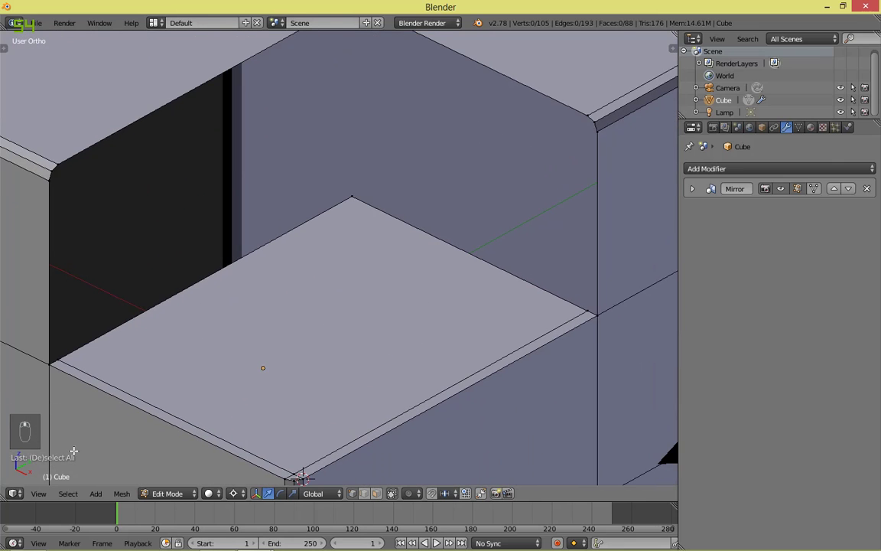
{"action": "scroll", "coordinate": [493, 292], "scroll_direction": "down", "scroll_amount": 2}
{"action": "key", "text": "Tab"}
{"action": "scroll", "coordinate": [314, 330], "scroll_direction": "down", "scroll_amount": 2}
{"action": "right_click", "coordinate": [582, 327]}
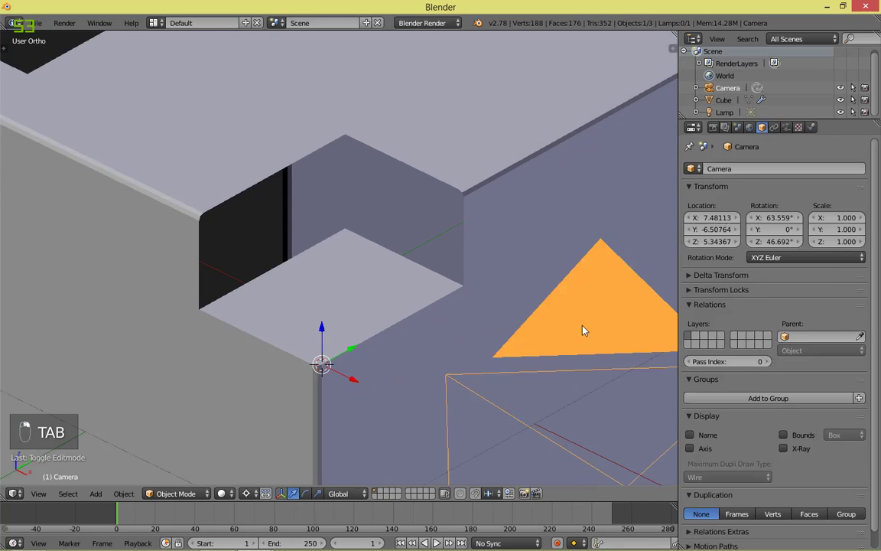
{"action": "key", "text": "h"}
{"action": "scroll", "coordinate": [467, 325], "scroll_direction": "up", "scroll_amount": 3}
{"action": "right_click", "coordinate": [383, 335]}
{"action": "key", "text": "Tab"}
Step: Snap the 3D cursor to the side face's upper vertex where the bevelled top edge meets the open recess
{"action": "middle_click_drag", "start_coordinate": [586, 318], "coordinate": [615, 282]}
{"action": "scroll", "coordinate": [537, 292], "scroll_direction": "up", "scroll_amount": 2}
{"action": "scroll", "coordinate": [526, 317], "scroll_direction": "up", "scroll_amount": 2}
{"action": "right_click", "coordinate": [524, 362]}
{"action": "right_click", "coordinate": [563, 178]}
{"action": "key", "text": "KP_Decimal"}
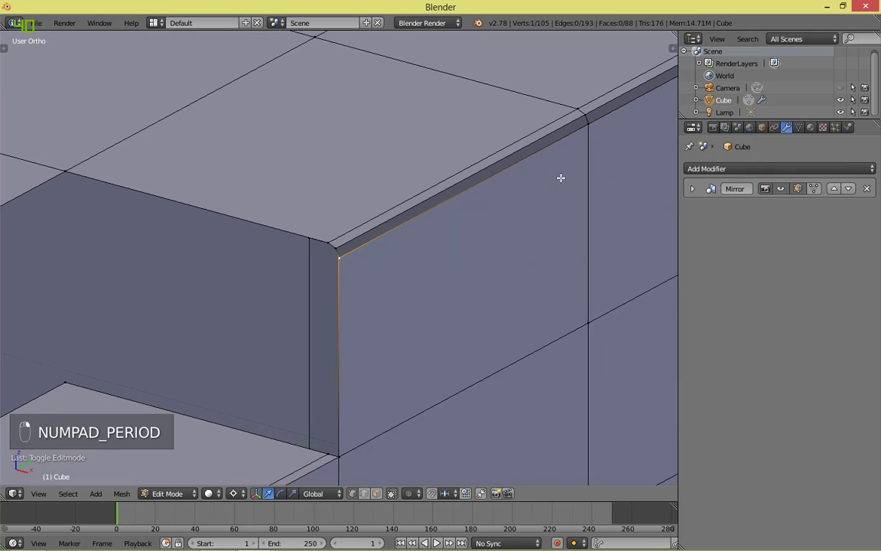
{"action": "key", "text": "shift+s"}
{"action": "left_click", "coordinate": [384, 253]}
{"action": "middle_click_drag", "start_coordinate": [482, 217], "coordinate": [338, 258]}
{"action": "key", "text": "g"}
{"action": "right_click", "coordinate": [261, 285]}
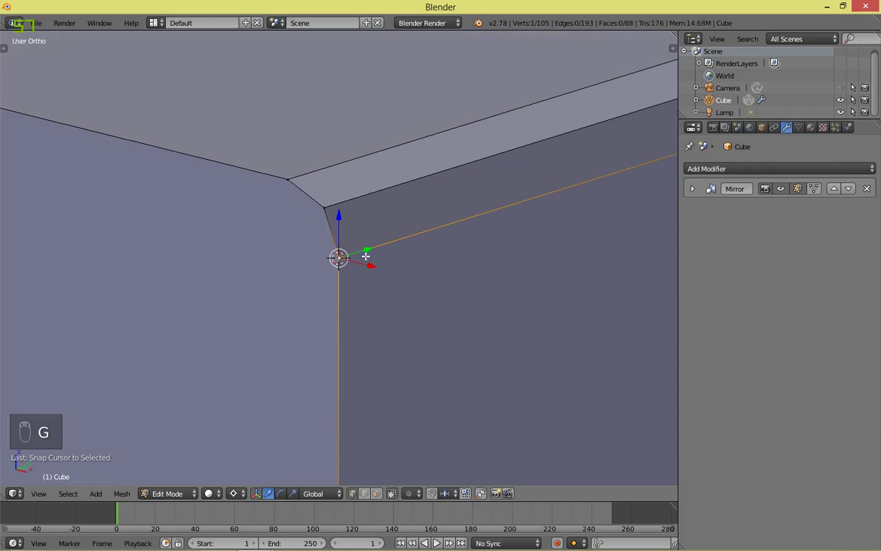
Step: Extrude the top face's bevel vertex in place and scale it to 0 along Z, level with the 3D cursor
{"action": "right_click", "coordinate": [286, 180]}
{"action": "middle_click_drag", "start_coordinate": [339, 249], "coordinate": [503, 189], "text": "shift"}
{"action": "key", "text": "e"}
{"action": "right_click", "coordinate": [455, 258]}
{"action": "middle_click_drag", "start_coordinate": [488, 264], "coordinate": [518, 214]}
{"action": "middle_click_drag", "start_coordinate": [468, 232], "coordinate": [485, 255]}
{"action": "key", "text": "s"}
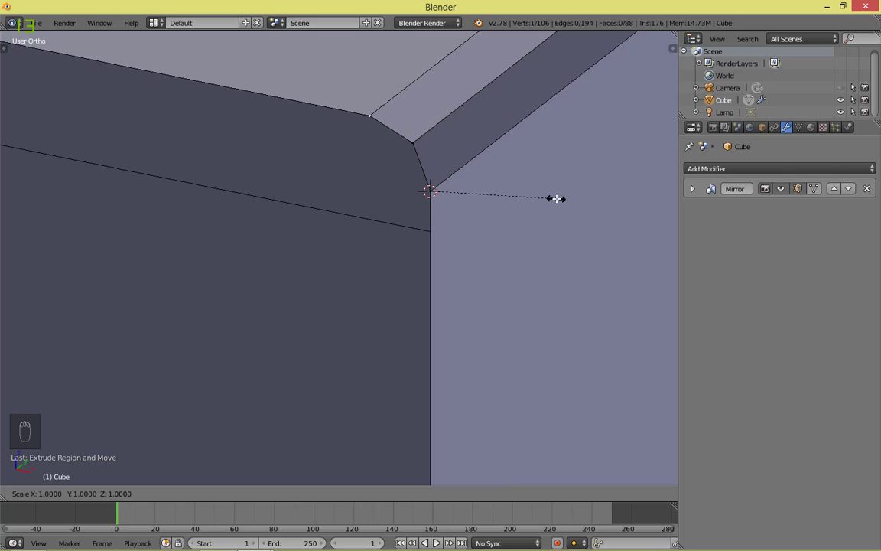
{"action": "key", "text": "z"}
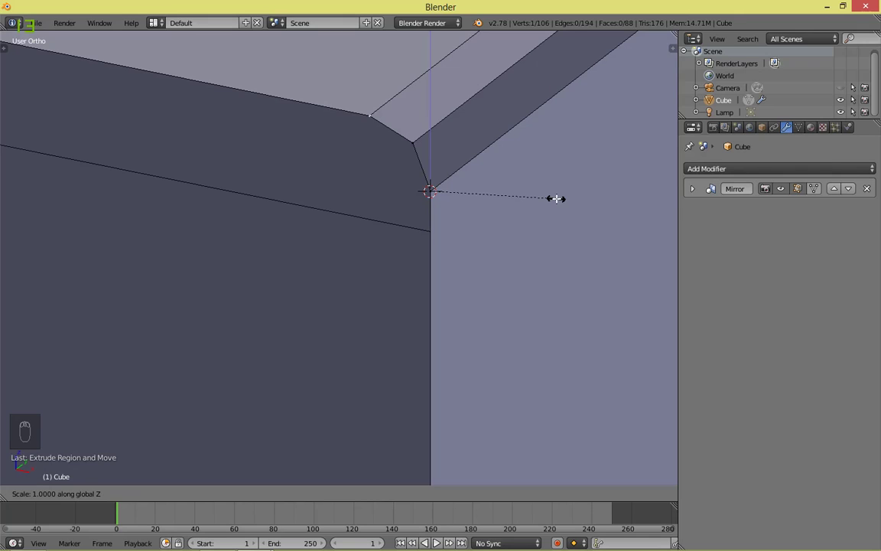
{"action": "key", "text": "0"}
{"action": "key", "text": "Return"}
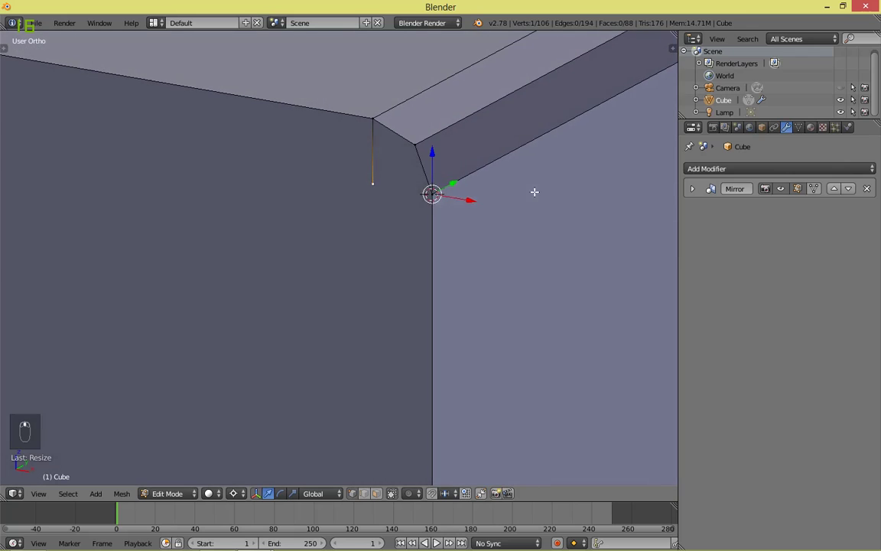
Step: Select the shortest path from the extruded vertex around the bevel end and fill it with a face
{"action": "key", "text": "a"}
{"action": "right_click", "coordinate": [378, 185], "text": "ctrl"}
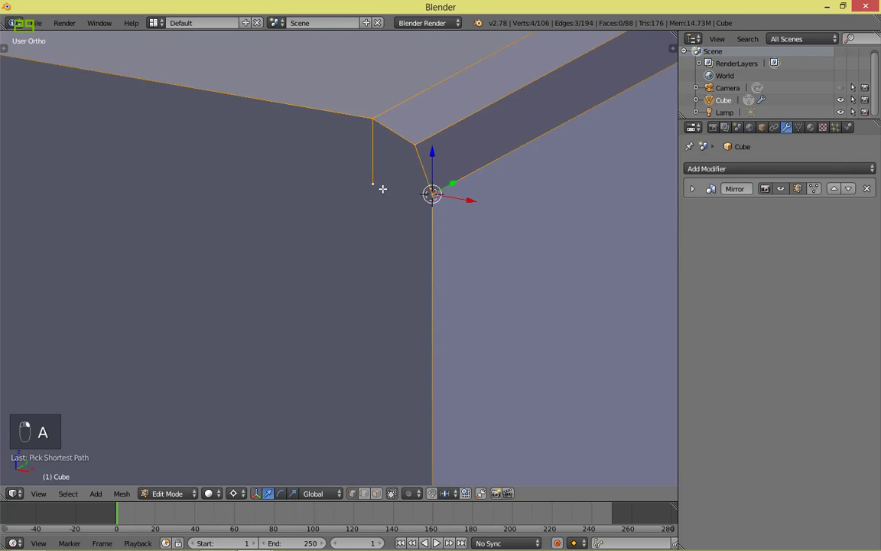
{"action": "key", "text": "f"}
{"action": "key", "text": "a"}
{"action": "scroll", "coordinate": [399, 209], "scroll_direction": "down", "scroll_amount": 8}
{"action": "middle_click_drag", "start_coordinate": [373, 317], "coordinate": [411, 206], "text": "shift"}
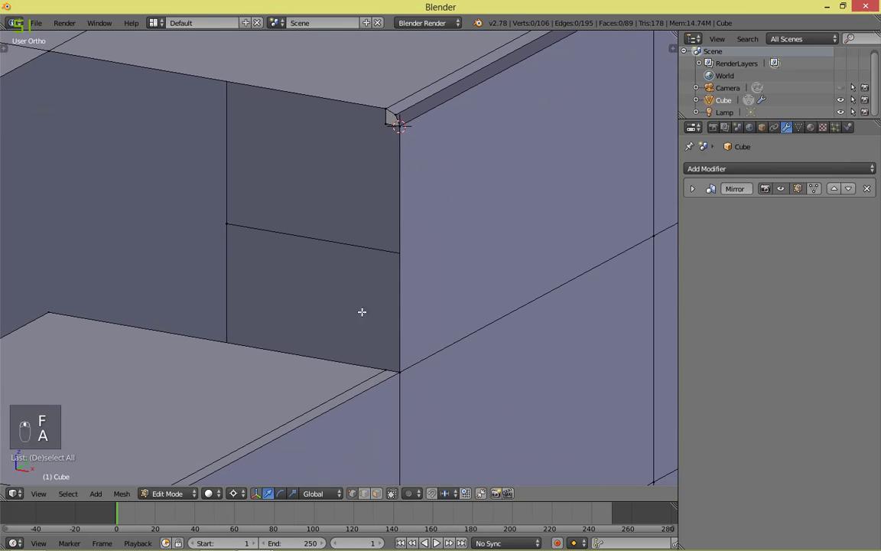
Step: Fill the narrow vertical strip between the recess floor's outer corner and the small bevel face
{"action": "right_click", "coordinate": [386, 370]}
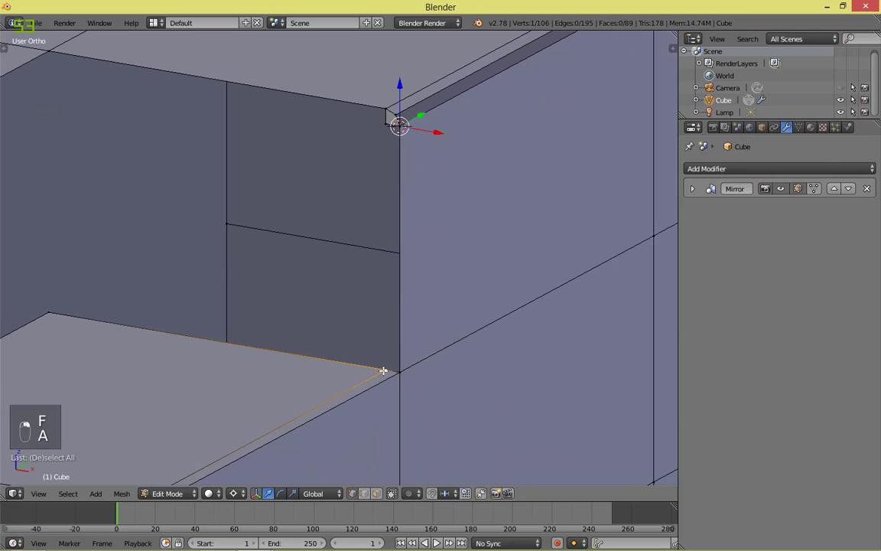
{"action": "right_click", "coordinate": [387, 123], "text": "ctrl"}
{"action": "middle_click_drag", "start_coordinate": [393, 177], "coordinate": [412, 193]}
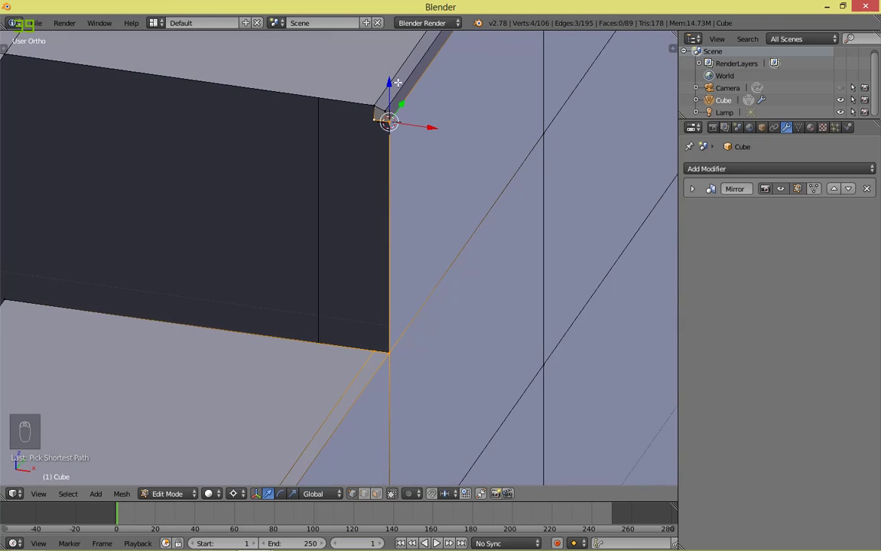
{"action": "key", "text": "f"}
{"action": "key", "text": "a"}
Step: Snap the 3D cursor to the upper inner vertex of the new vertical strip
{"action": "middle_click_drag", "start_coordinate": [378, 366], "coordinate": [578, 181]}
{"action": "right_click", "coordinate": [664, 149]}
{"action": "middle_click_drag", "start_coordinate": [664, 150], "coordinate": [502, 205], "text": "shift"}
{"action": "key", "text": "shift+s"}
{"action": "left_click", "coordinate": [494, 210]}
{"action": "scroll", "coordinate": [497, 214], "scroll_direction": "up", "scroll_amount": 2}
{"action": "scroll", "coordinate": [480, 222], "scroll_direction": "down", "scroll_amount": 1}
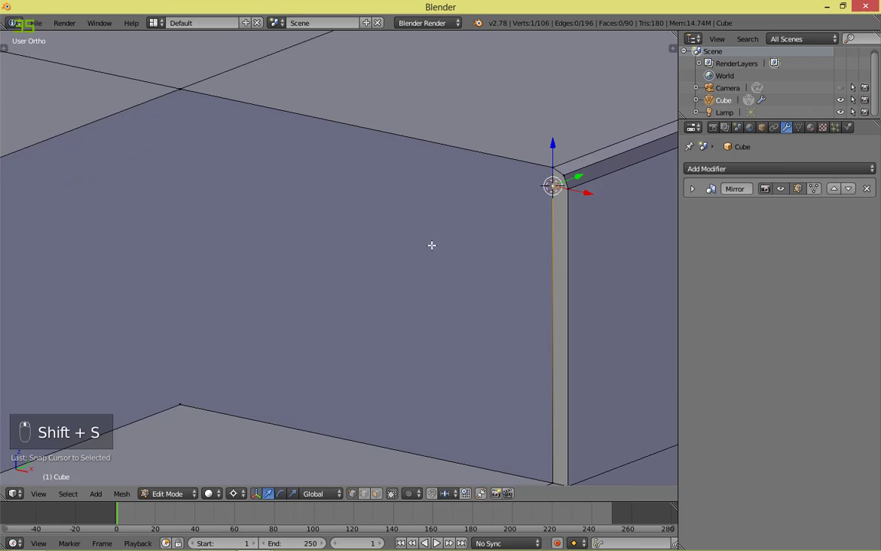
{"action": "middle_click_drag", "start_coordinate": [431, 245], "coordinate": [441, 255], "text": "shift"}
{"action": "scroll", "coordinate": [543, 210], "scroll_direction": "up", "scroll_amount": 1}
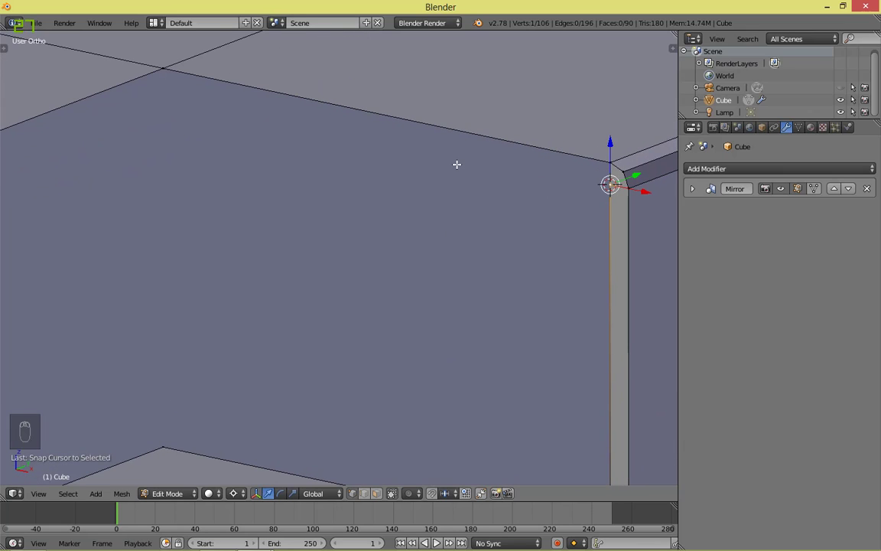
{"action": "scroll", "coordinate": [457, 163], "scroll_direction": "down", "scroll_amount": 1}
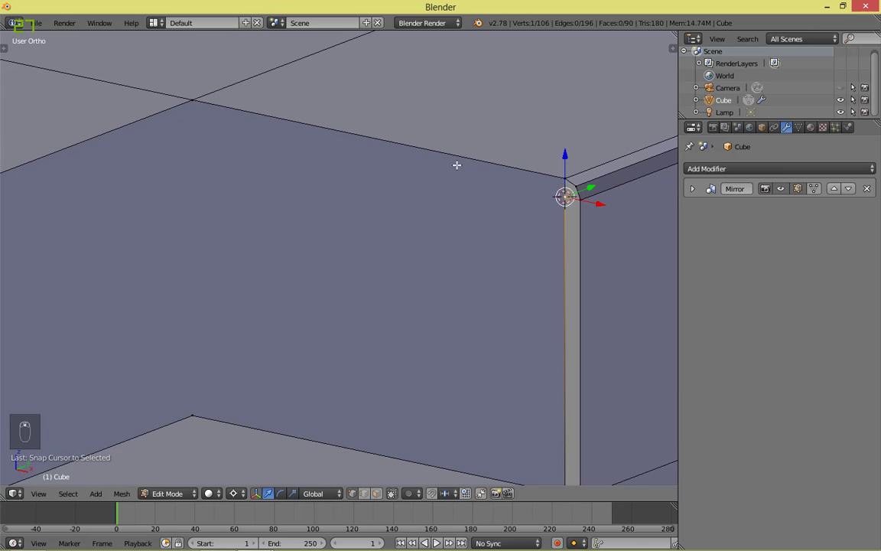
Step: Extrude the top face's inner recess corner vertex and flatten it along Z to the 3D cursor's height
{"action": "right_click", "coordinate": [191, 103]}
{"action": "key", "text": "e"}
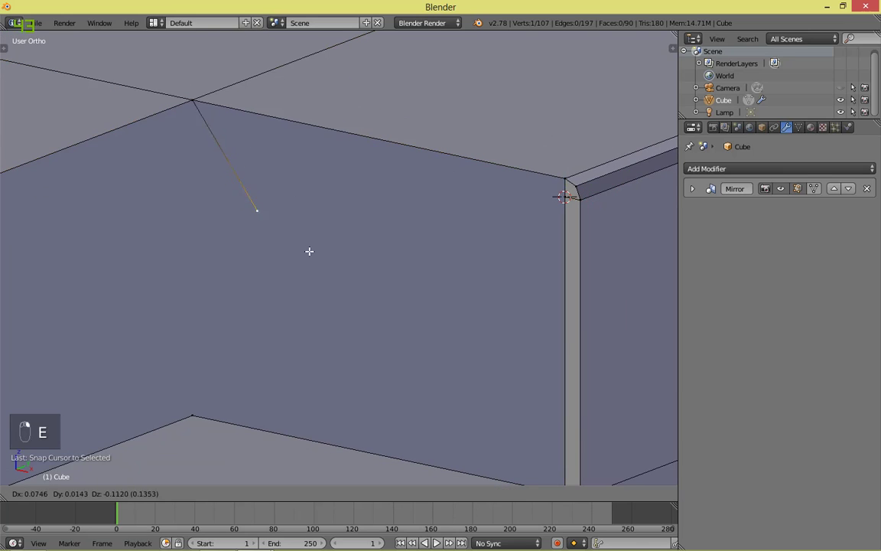
{"action": "right_click", "coordinate": [254, 289]}
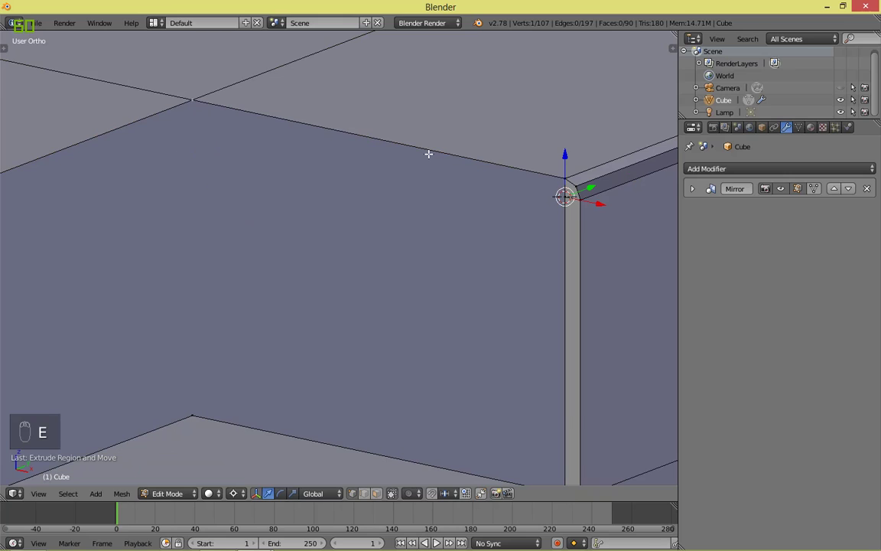
{"action": "key", "text": "s"}
{"action": "key", "text": "z"}
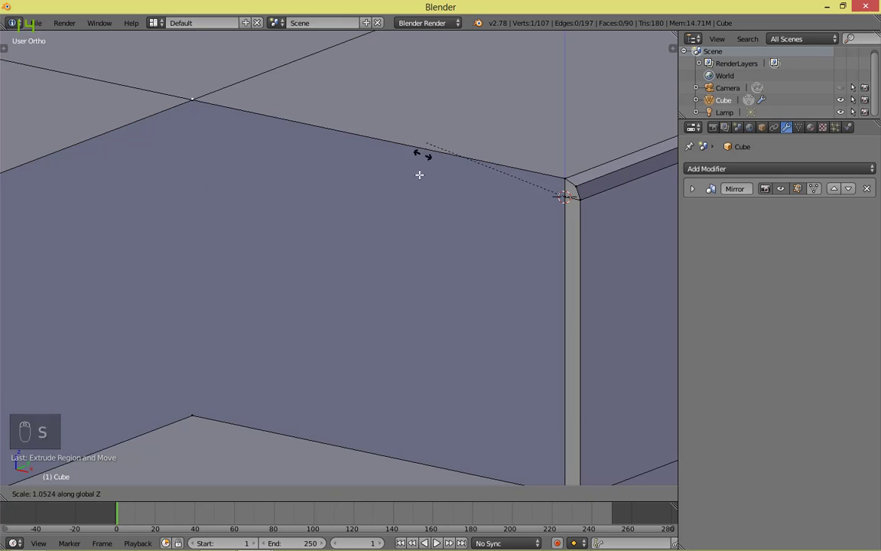
{"action": "left_click", "coordinate": [417, 235]}
{"action": "key", "text": "a"}
Step: Fill a narrow strip beneath the top edge, from the 3D cursor's vertex to the lowered inner corner vertex
{"action": "right_click", "coordinate": [567, 199]}
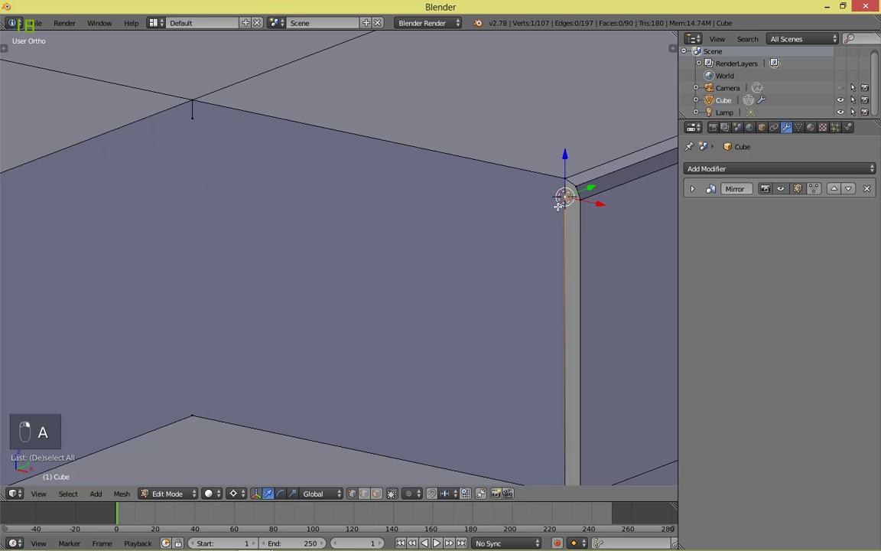
{"action": "right_click", "coordinate": [192, 118], "text": "shift"}
{"action": "key", "text": "f"}
{"action": "key", "text": "a"}
{"action": "scroll", "coordinate": [435, 207], "scroll_direction": "down", "scroll_amount": 3}
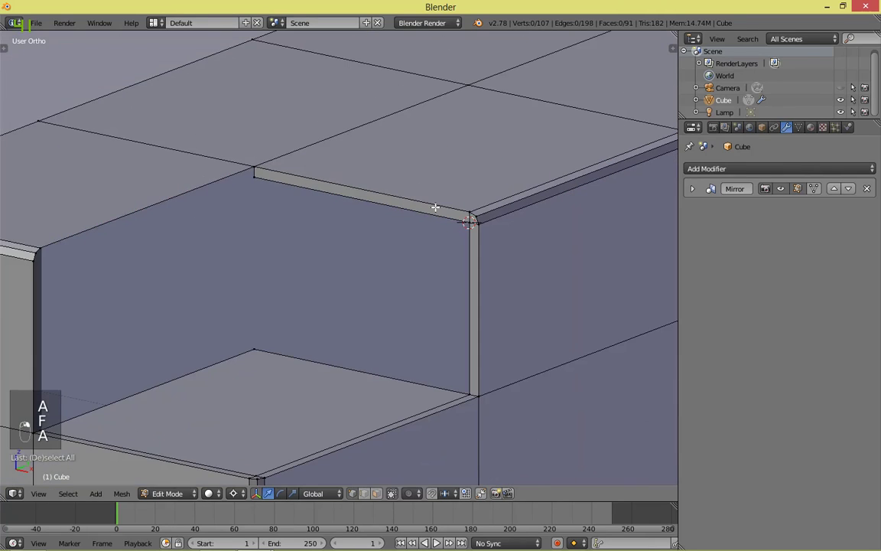
{"action": "key", "text": "ctrl+s"}
{"action": "left_click", "coordinate": [843, 69]}
Step: Extrude the top face's bevel vertex on the recess's opposite side and flatten it along Z to the 3D cursor's height
{"action": "middle_click_drag", "start_coordinate": [109, 269], "coordinate": [238, 241], "text": "shift"}
{"action": "scroll", "coordinate": [485, 246], "scroll_direction": "up", "scroll_amount": 2}
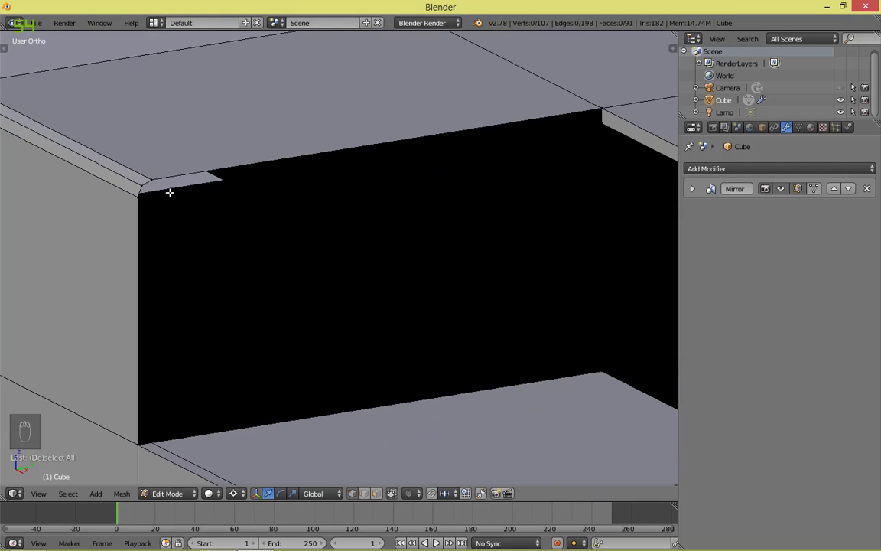
{"action": "scroll", "coordinate": [419, 195], "scroll_direction": "down", "scroll_amount": 3}
{"action": "right_click", "coordinate": [588, 243]}
{"action": "scroll", "coordinate": [266, 268], "scroll_direction": "up", "scroll_amount": 4}
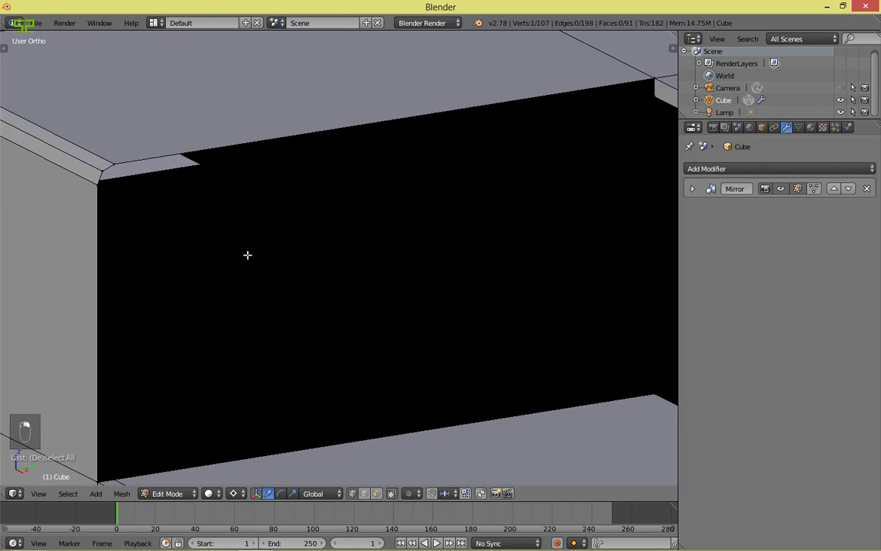
{"action": "key", "text": "e"}
{"action": "key", "text": "s"}
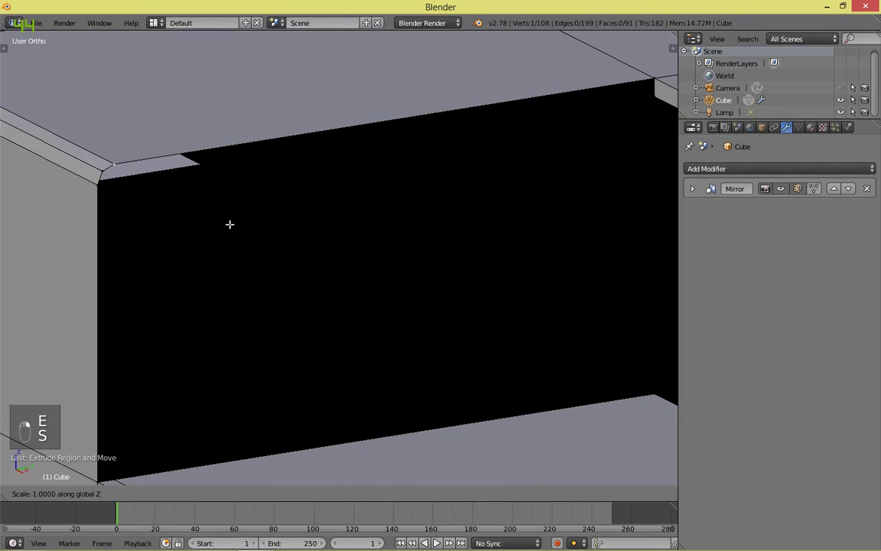
{"action": "left_click", "coordinate": [230, 224]}
{"action": "key", "text": "a"}
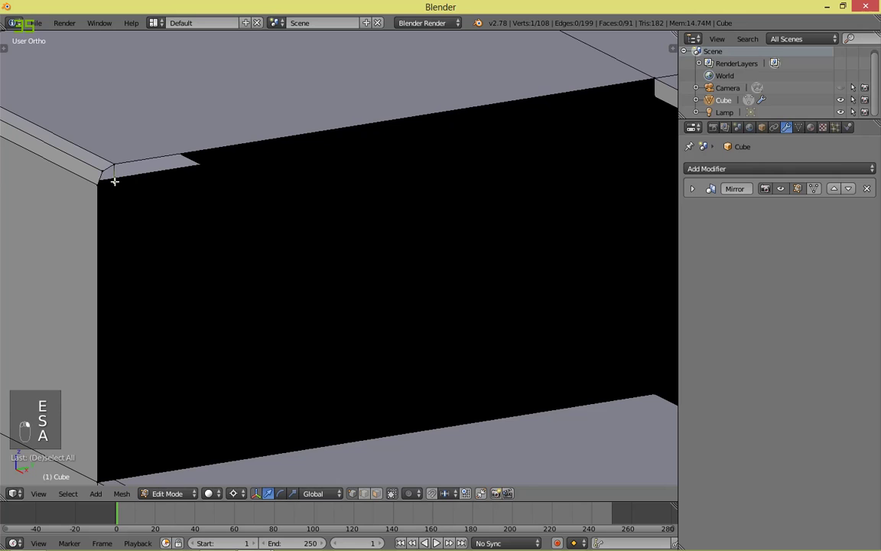
Step: Fill the opposite bevel end and the narrow strip beneath its adjoining top edge with faces
{"action": "right_click", "coordinate": [104, 185], "text": "ctrl"}
{"action": "key", "text": "f"}
{"action": "key", "text": "a"}
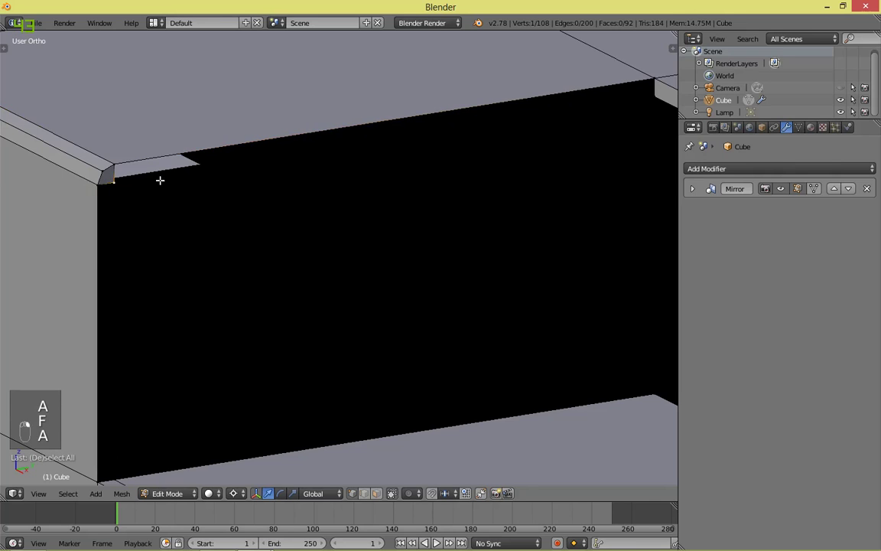
{"action": "scroll", "coordinate": [306, 182], "scroll_direction": "down", "scroll_amount": 2}
{"action": "right_click", "coordinate": [564, 153], "text": "ctrl"}
{"action": "key", "text": "f"}
{"action": "key", "text": "a"}
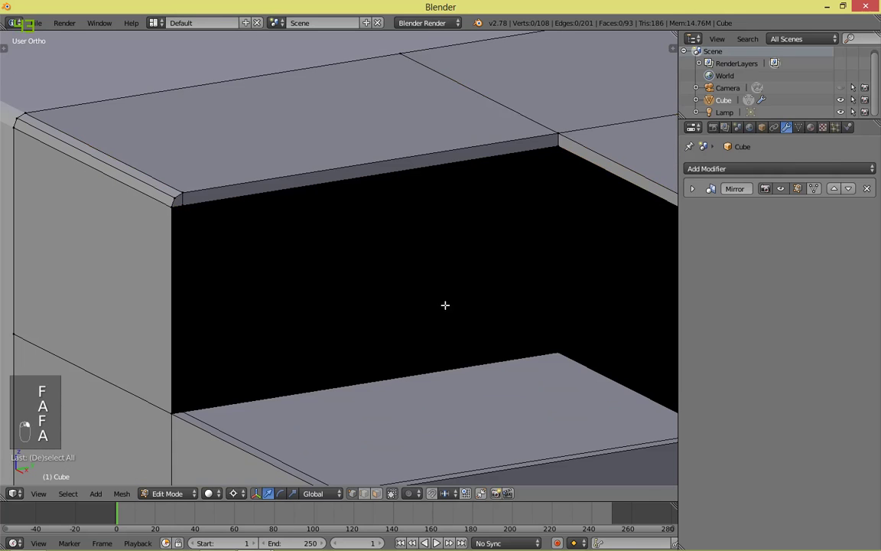
{"action": "middle_click_drag", "start_coordinate": [390, 313], "coordinate": [358, 215], "text": "shift"}
{"action": "key", "text": "ctrl+s"}
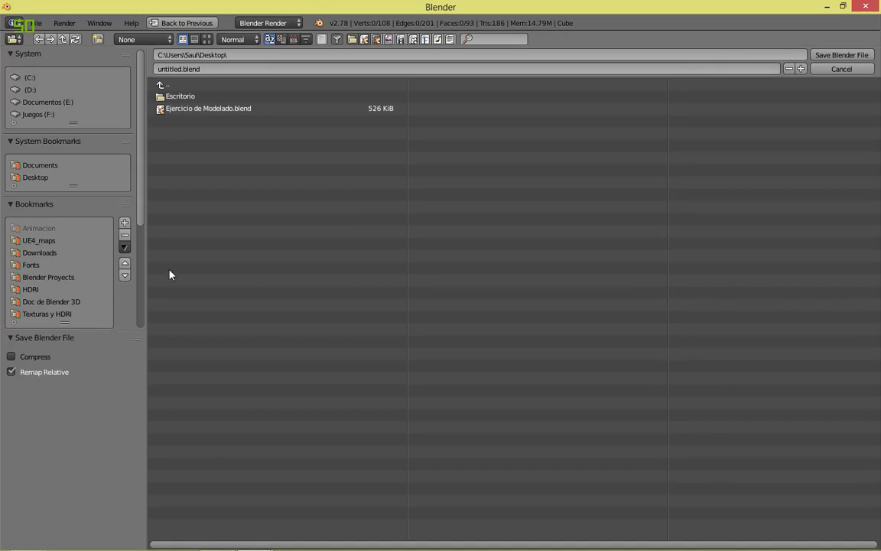
{"action": "left_click", "coordinate": [840, 70]}
Step: Fill the narrow vertical strip on the opposite side, between the recess floor's corner and the bevel end face
{"action": "right_click", "coordinate": [155, 312]}
{"action": "right_click", "coordinate": [146, 111], "text": "ctrl"}
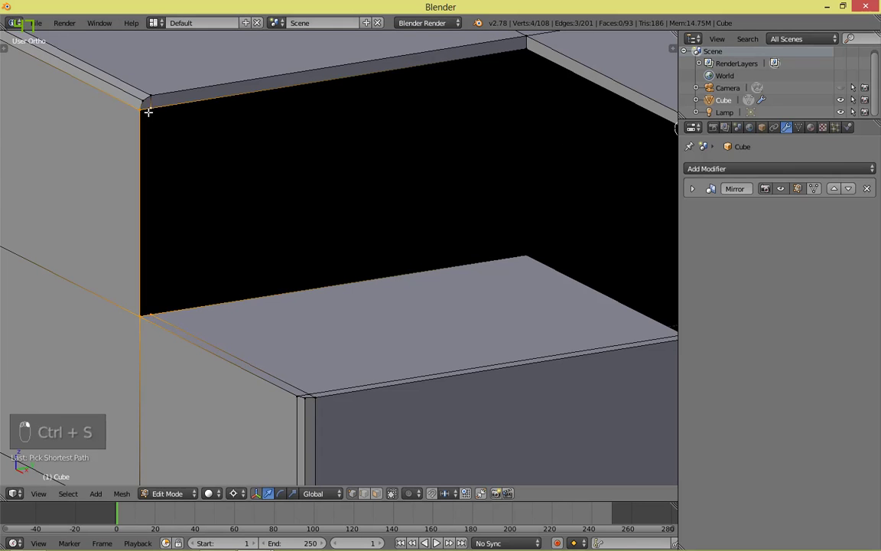
{"action": "key", "text": "f"}
{"action": "key", "text": "a"}
Step: Fill the recess's two open inner walls with faces
{"action": "right_click", "coordinate": [530, 240]}
{"action": "right_click", "coordinate": [522, 57], "text": "ctrl"}
{"action": "key", "text": "f"}
{"action": "key", "text": "a"}
{"action": "middle_click_drag", "start_coordinate": [521, 55], "coordinate": [395, 166]}
{"action": "right_click", "coordinate": [383, 155], "text": "alt"}
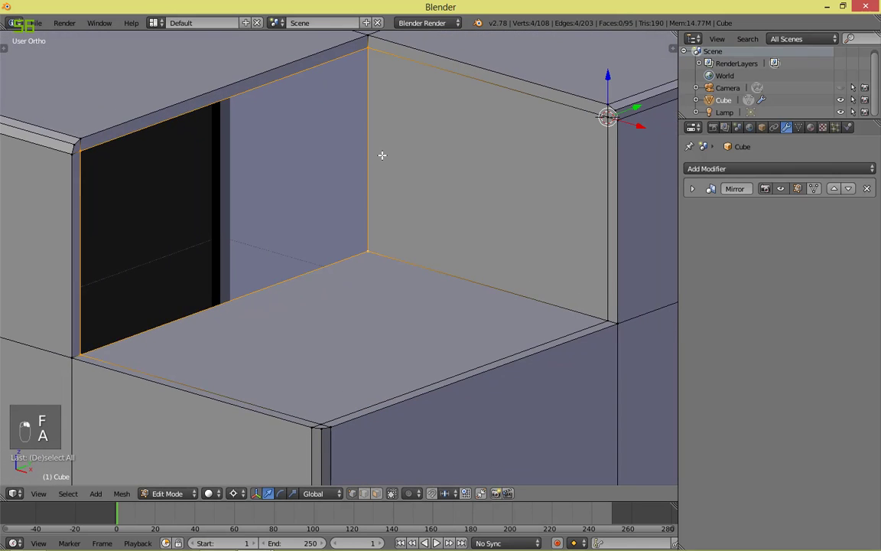
{"action": "key", "text": "f"}
{"action": "key", "text": "a"}
Step: Return to object mode and apply smooth shading to the cube
{"action": "scroll", "coordinate": [433, 250], "scroll_direction": "down", "scroll_amount": 4}
{"action": "key", "text": "Tab"}
{"action": "left_click", "coordinate": [270, 289]}
{"action": "middle_click_drag", "start_coordinate": [309, 320], "coordinate": [291, 298]}
{"action": "scroll", "coordinate": [292, 299], "scroll_direction": "up", "scroll_amount": 3}
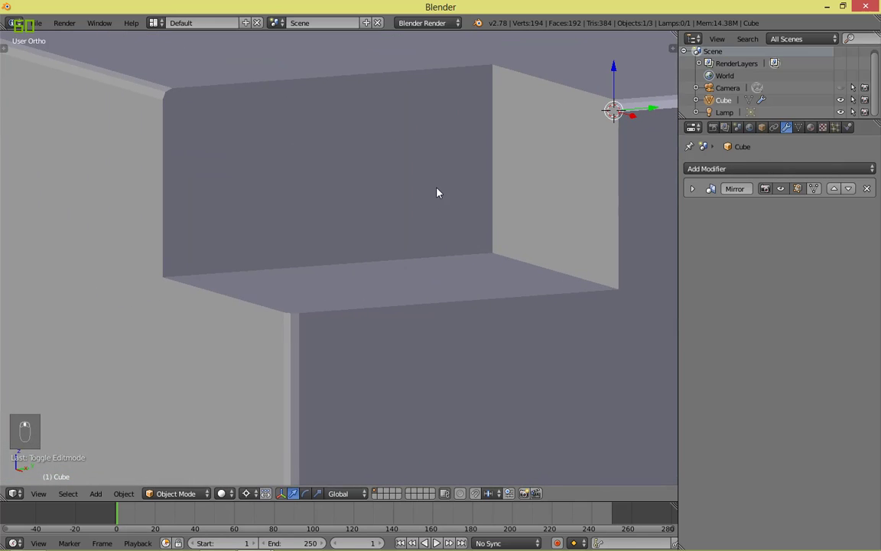
{"action": "key", "text": "z"}
{"action": "left_click", "coordinate": [326, 277]}
{"action": "mouse_move", "coordinate": [327, 277]}
{"action": "middle_mouse_down"}
{"action": "mouse_move", "coordinate": [334, 306]}
{"action": "mouse_move", "coordinate": [426, 280]}
{"action": "mouse_move", "coordinate": [448, 309]}
{"action": "mouse_move", "coordinate": [342, 342]}
{"action": "mouse_move", "coordinate": [331, 281]}
{"action": "mouse_move", "coordinate": [331, 312]}
{"action": "mouse_move", "coordinate": [452, 325]}
{"action": "middle_mouse_up"}
{"action": "scroll", "coordinate": [337, 306], "scroll_direction": "down", "scroll_amount": 3}
{"action": "scroll", "coordinate": [452, 324], "scroll_direction": "up", "scroll_amount": 2}
{"action": "middle_click_drag", "start_coordinate": [458, 362], "coordinate": [459, 372]}
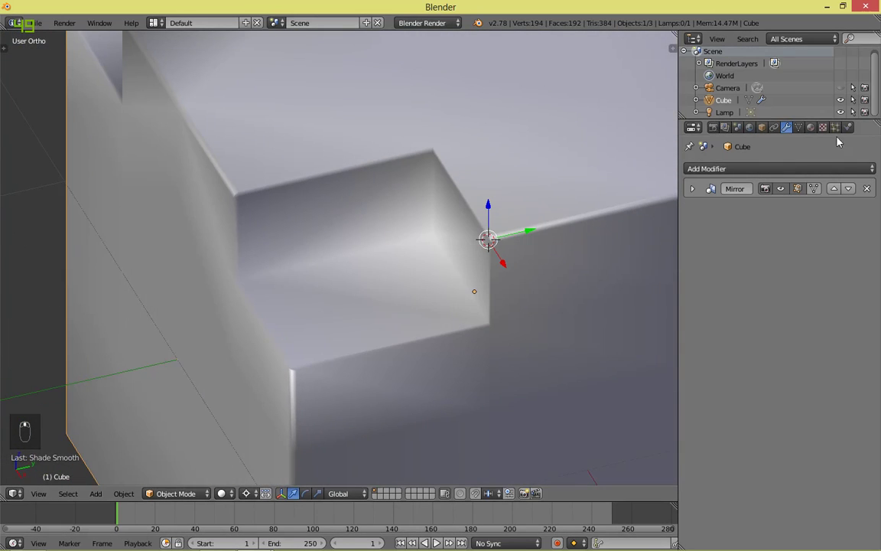
Step: Enable Auto Smooth in the cube's mesh normals settings with an angle of 60°
{"action": "left_click", "coordinate": [797, 129]}
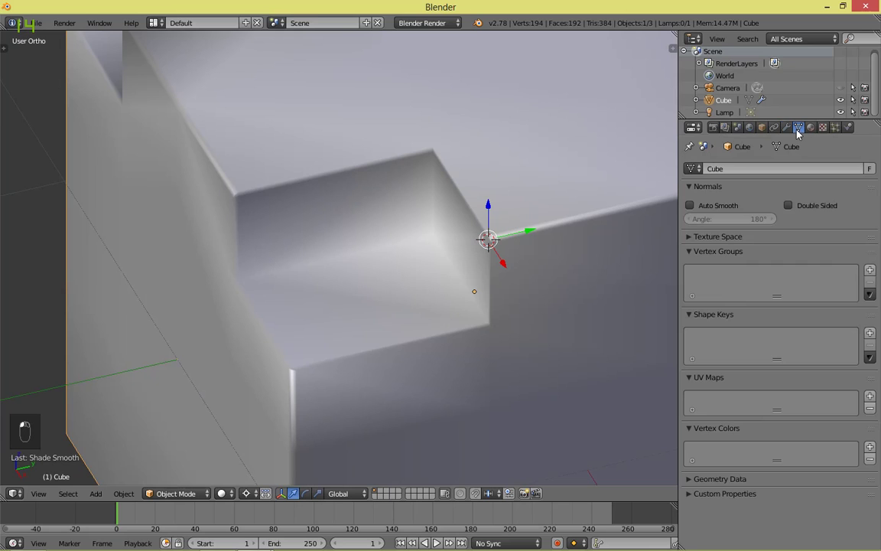
{"action": "left_click", "coordinate": [690, 208]}
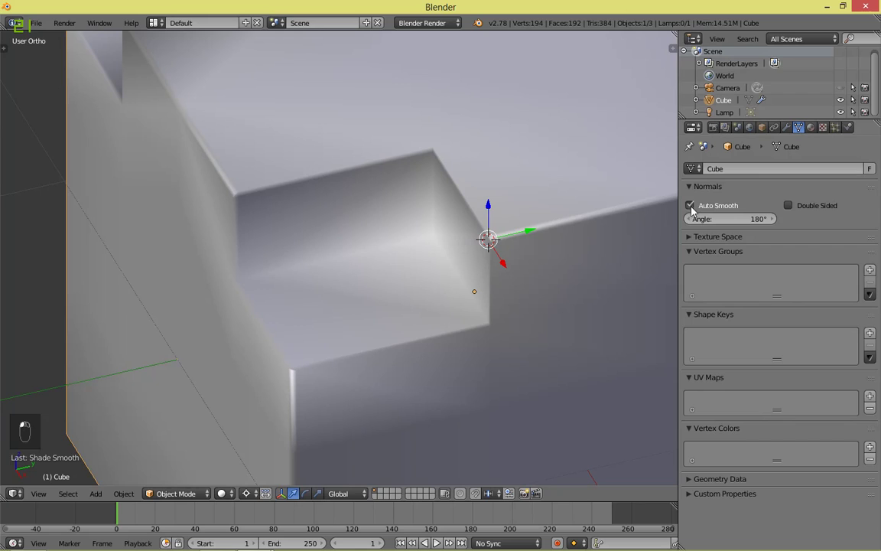
{"action": "left_click", "coordinate": [728, 218]}
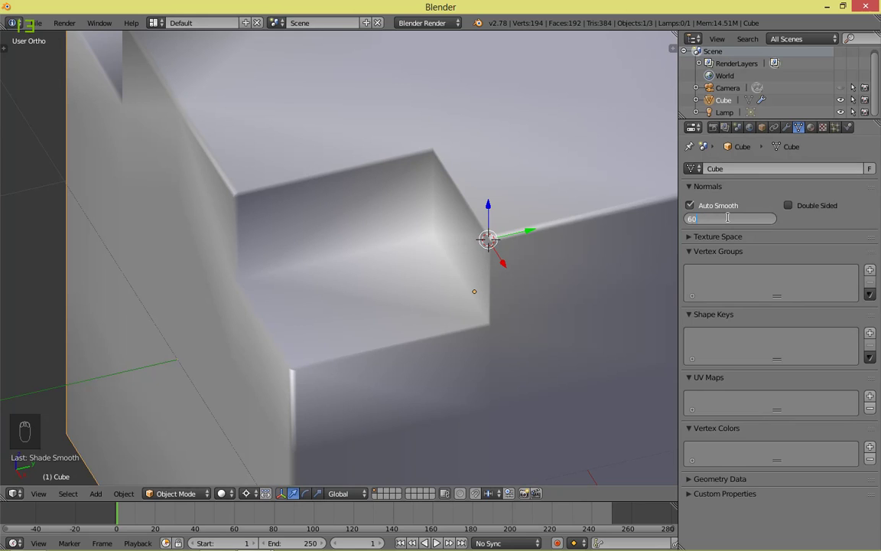
{"action": "type", "text": "60"}
{"action": "key", "text": "Return"}
{"action": "scroll", "coordinate": [401, 334], "scroll_direction": "up", "scroll_amount": 3}
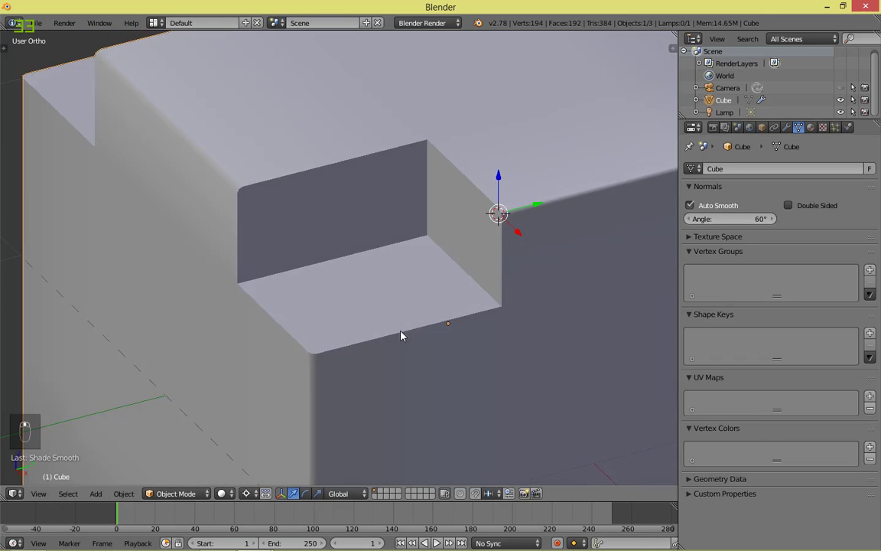
{"action": "scroll", "coordinate": [533, 357], "scroll_direction": "down", "scroll_amount": 4}
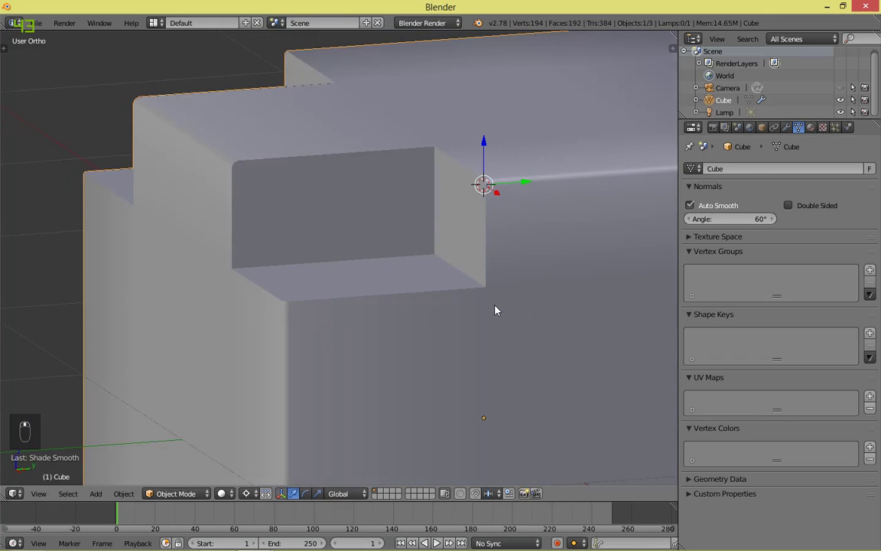
{"action": "scroll", "coordinate": [443, 330], "scroll_direction": "up", "scroll_amount": 4}
{"action": "middle_click_drag", "start_coordinate": [505, 366], "coordinate": [517, 316]}
Step: Try an Auto Smooth angle of 90° on the cube and check the recess shading from several sides
{"action": "left_click_drag", "start_coordinate": [733, 220], "coordinate": [744, 221]}
{"action": "left_click", "coordinate": [744, 219]}
{"action": "type", "text": "90"}
{"action": "key", "text": "Return"}
{"action": "middle_click_drag", "start_coordinate": [542, 335], "coordinate": [277, 326]}
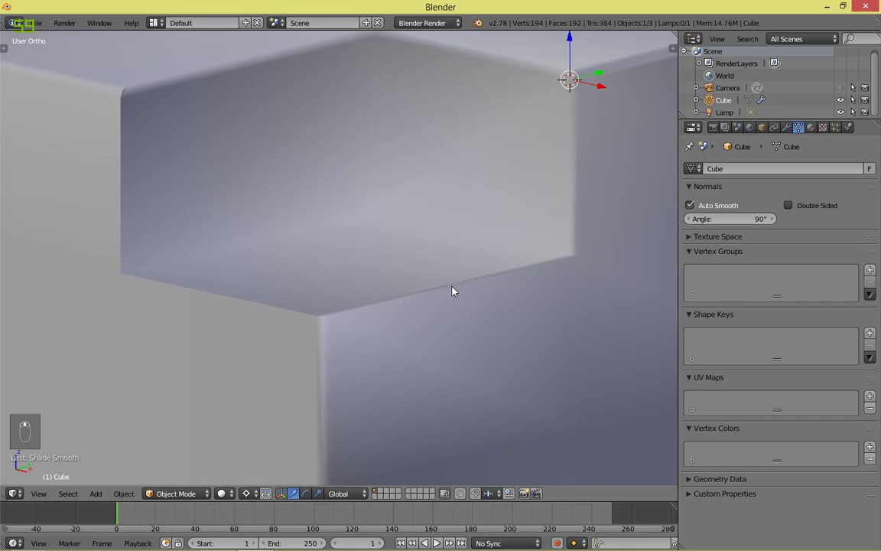
{"action": "key", "text": "KP_3"}
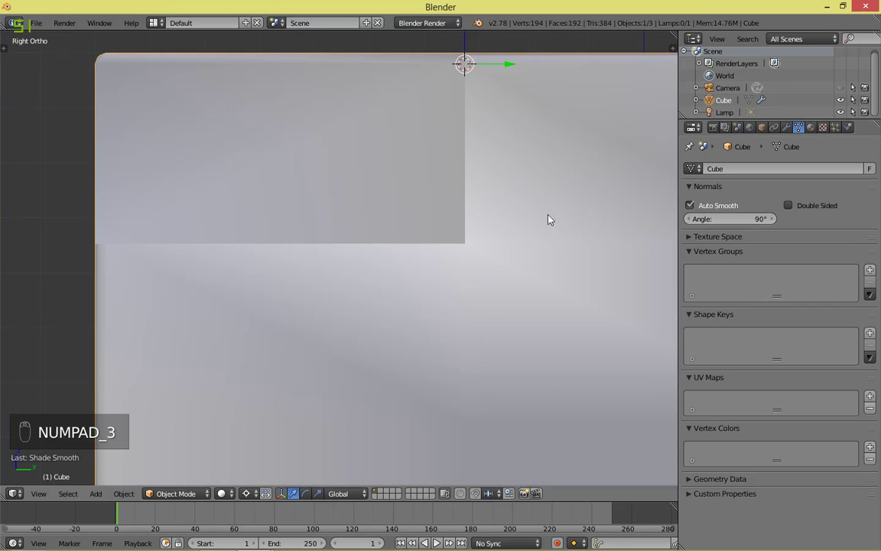
{"action": "middle_click_drag", "start_coordinate": [413, 277], "coordinate": [505, 337]}
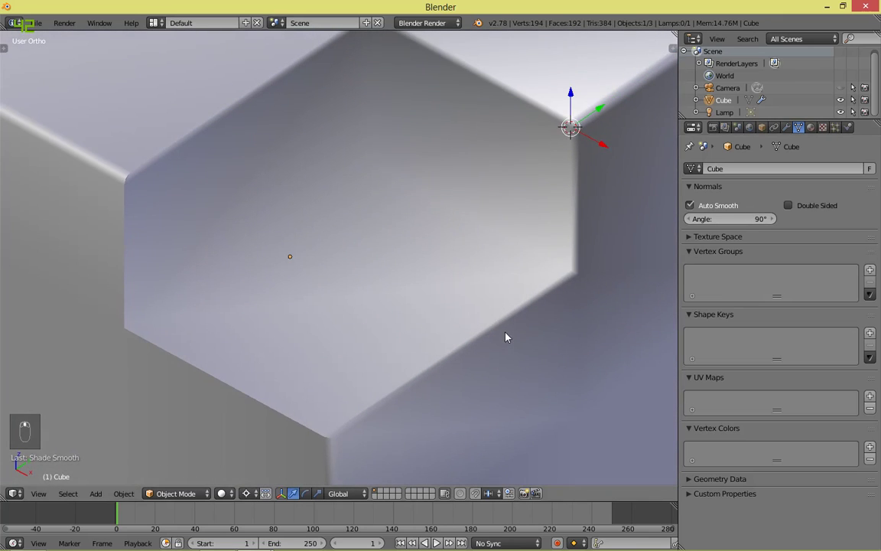
Step: Try Auto Smooth angles of 60° and 89° and compare the recess shading
{"action": "left_click", "coordinate": [745, 218]}
{"action": "type", "text": "60"}
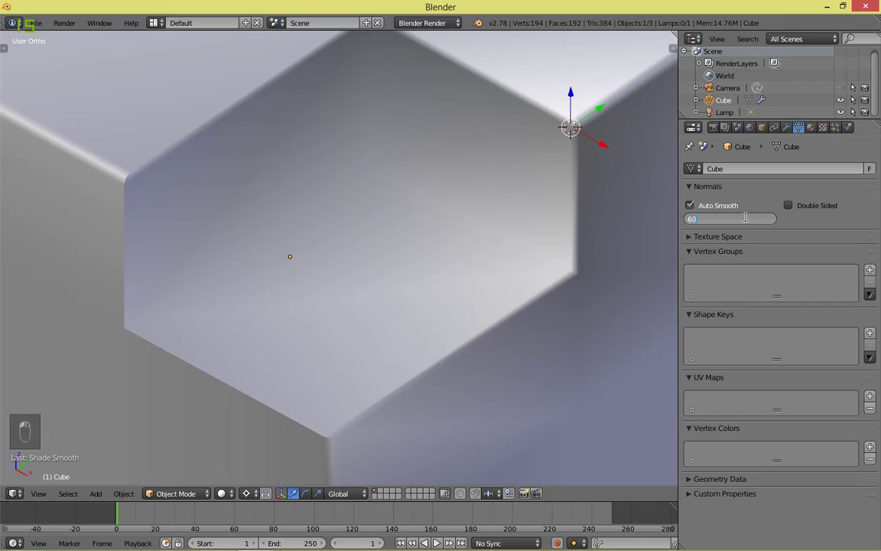
{"action": "key", "text": "Return"}
{"action": "left_click", "coordinate": [745, 218]}
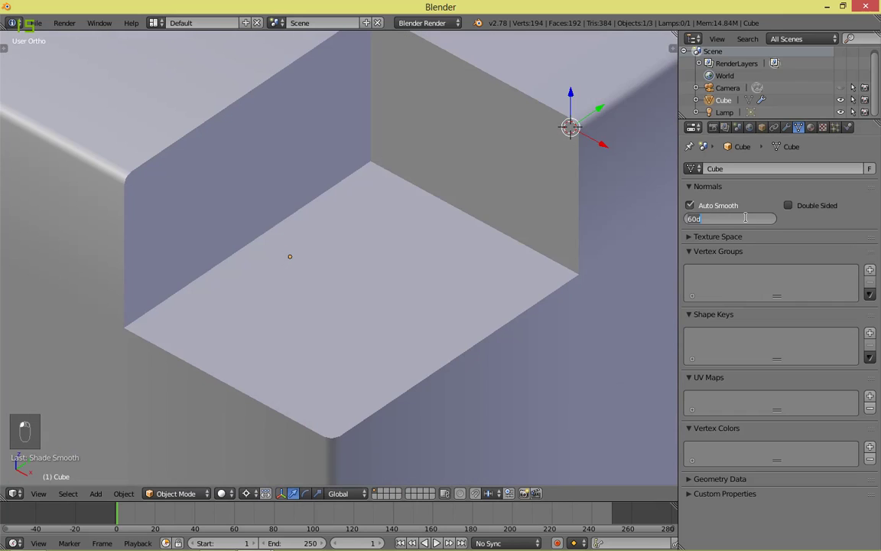
{"action": "key", "text": "Return"}
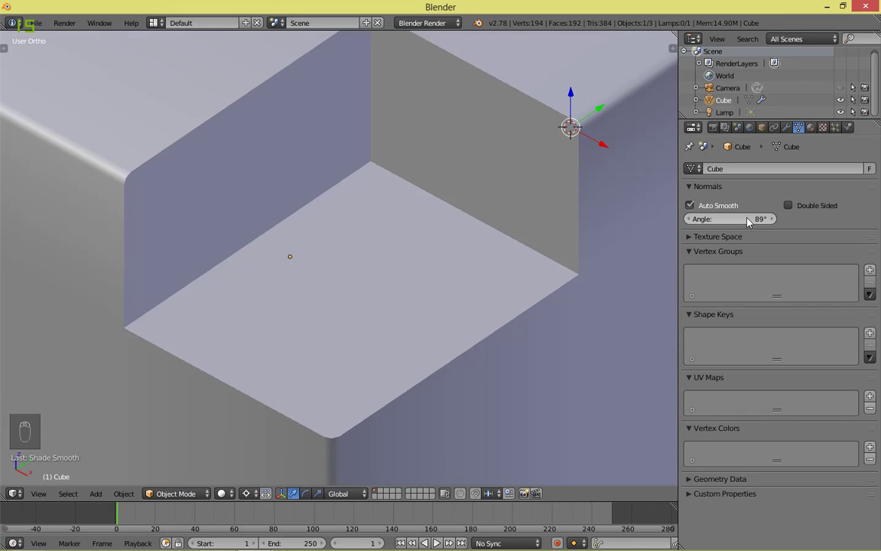
{"action": "scroll", "coordinate": [559, 287], "scroll_direction": "down", "scroll_amount": 2}
{"action": "scroll", "coordinate": [534, 278], "scroll_direction": "up", "scroll_amount": 2}
Step: Restore the Auto Smooth angle to 60°
{"action": "left_click", "coordinate": [732, 219]}
{"action": "type", "text": "60"}
{"action": "key", "text": "Return"}
{"action": "middle_click_drag", "start_coordinate": [576, 271], "coordinate": [527, 295]}
Step: Examine the recess's bevel edges and inner corner in edit mode, and return to object mode
{"action": "key", "text": "Tab"}
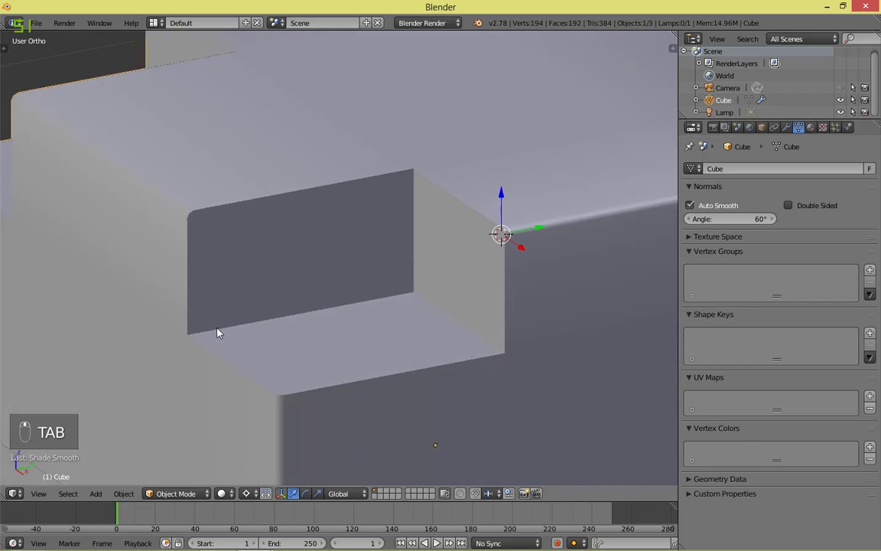
{"action": "key", "text": "Tab"}
{"action": "key", "text": "a"}
{"action": "key", "text": "a"}
{"action": "key", "text": "a"}
{"action": "key", "text": "a"}
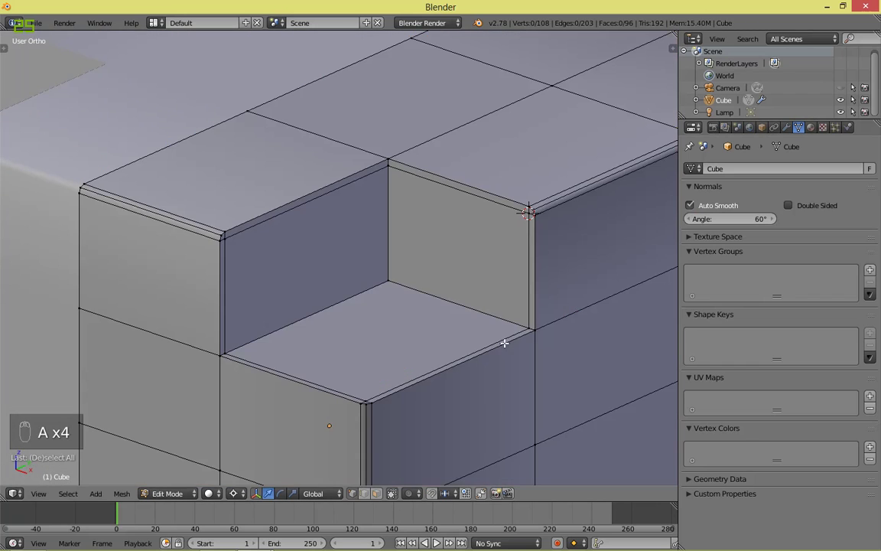
{"action": "scroll", "coordinate": [409, 283], "scroll_direction": "up", "scroll_amount": 1}
{"action": "right_click", "coordinate": [405, 266]}
{"action": "scroll", "coordinate": [417, 257], "scroll_direction": "down", "scroll_amount": 3}
{"action": "key", "text": "Tab"}
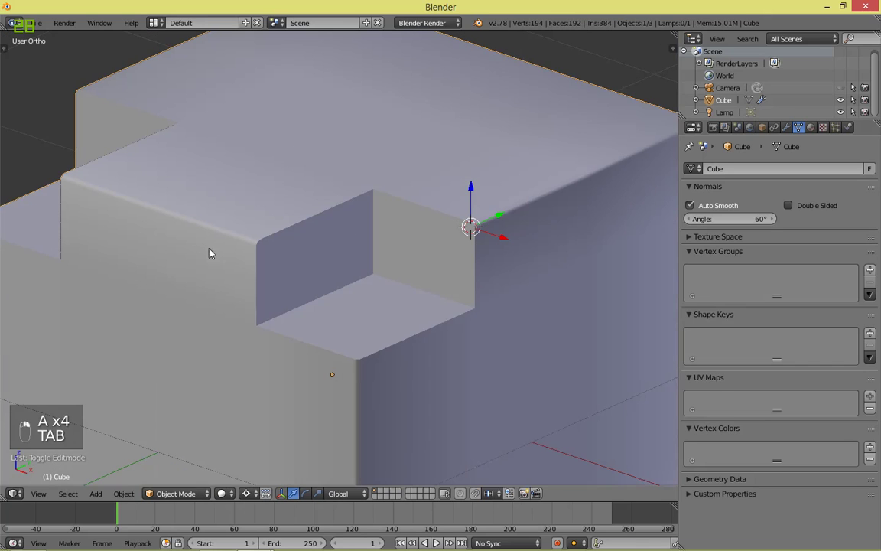
Step: Add a Subdivision Surface modifier to the cube with a view level of 2 and check the rounded recess
{"action": "left_click", "coordinate": [787, 127]}
{"action": "left_click", "coordinate": [742, 169]}
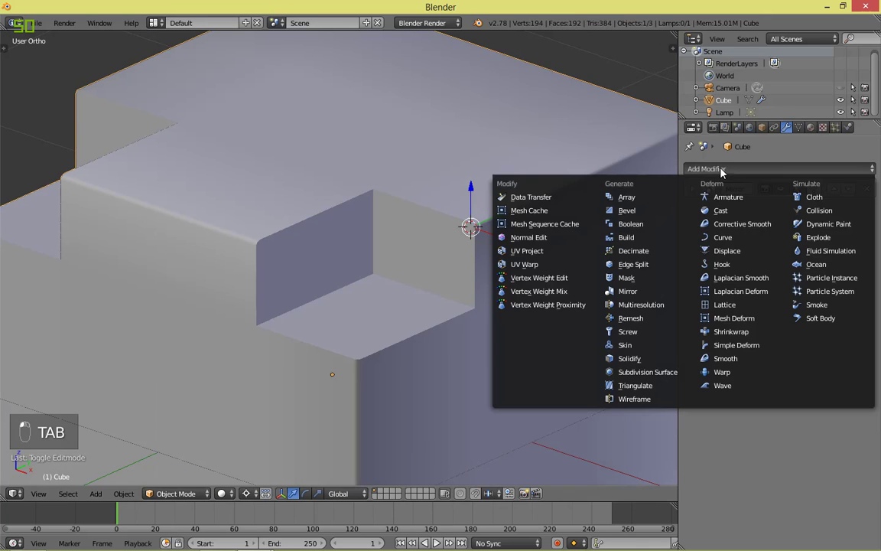
{"action": "left_click", "coordinate": [609, 374]}
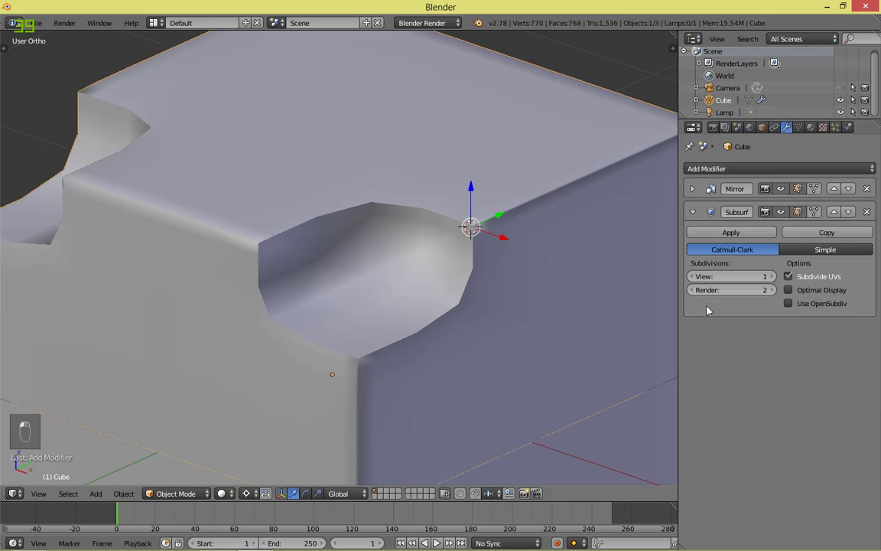
{"action": "left_click", "coordinate": [771, 277]}
{"action": "middle_click_drag", "start_coordinate": [492, 329], "coordinate": [499, 280]}
{"action": "scroll", "coordinate": [428, 278], "scroll_direction": "up", "scroll_amount": 3}
{"action": "middle_click_drag", "start_coordinate": [356, 277], "coordinate": [556, 232]}
{"action": "key", "text": "z"}
{"action": "key", "text": "z"}
{"action": "scroll", "coordinate": [242, 328], "scroll_direction": "down", "scroll_amount": 3}
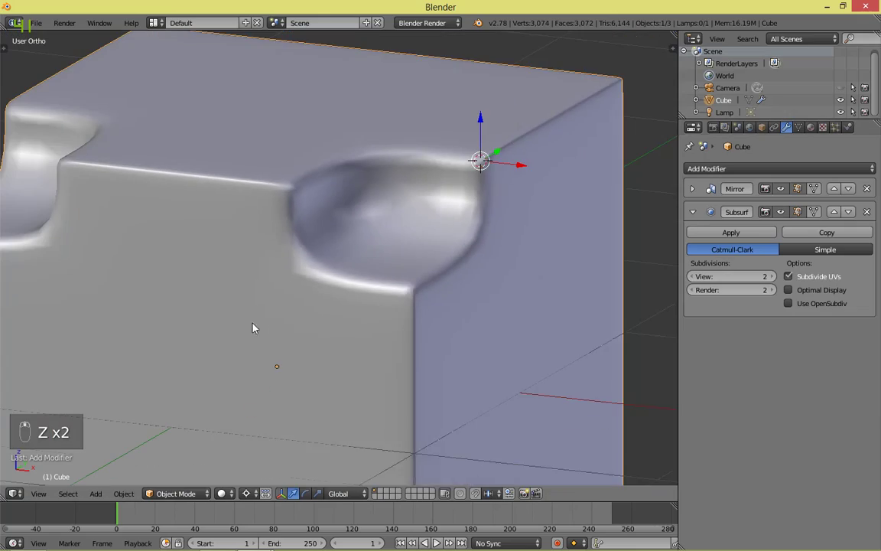
{"action": "key", "text": "Tab"}
{"action": "key", "text": "Tab"}
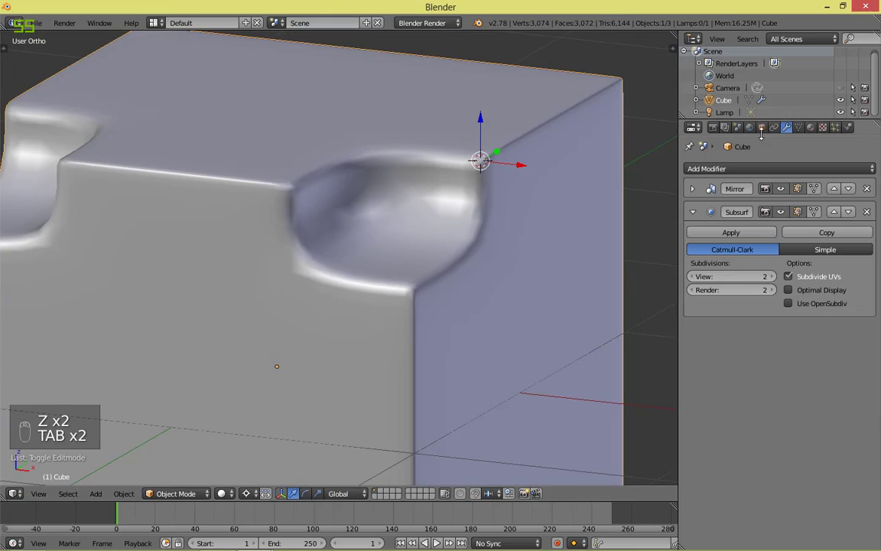
Step: Turn on the Wire and Draw All Edges display options for the cube
{"action": "left_click", "coordinate": [762, 128]}
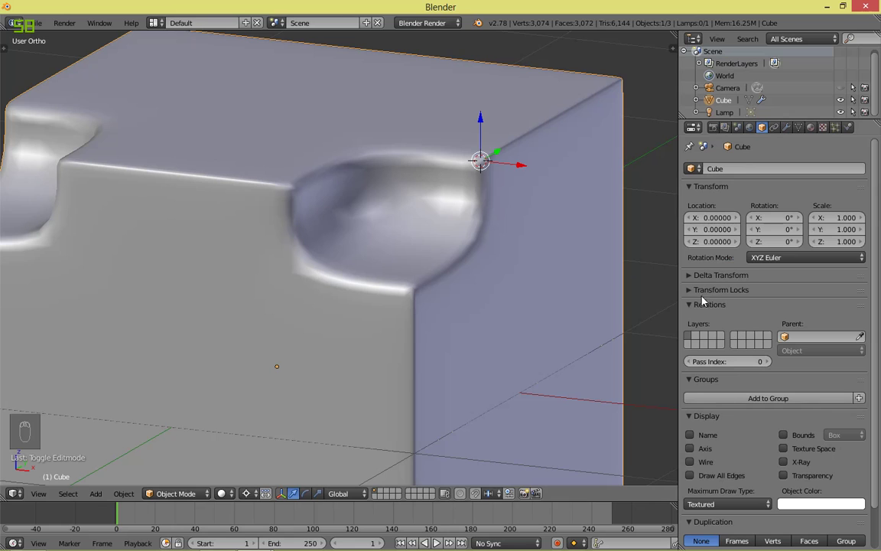
{"action": "left_click", "coordinate": [690, 475]}
{"action": "left_click", "coordinate": [690, 461]}
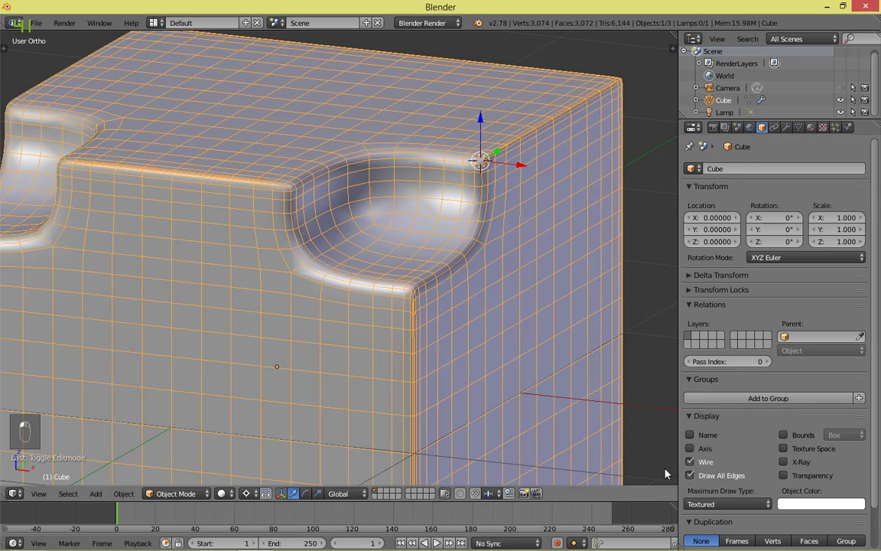
{"action": "scroll", "coordinate": [436, 271], "scroll_direction": "up", "scroll_amount": 3}
{"action": "left_click", "coordinate": [690, 475]}
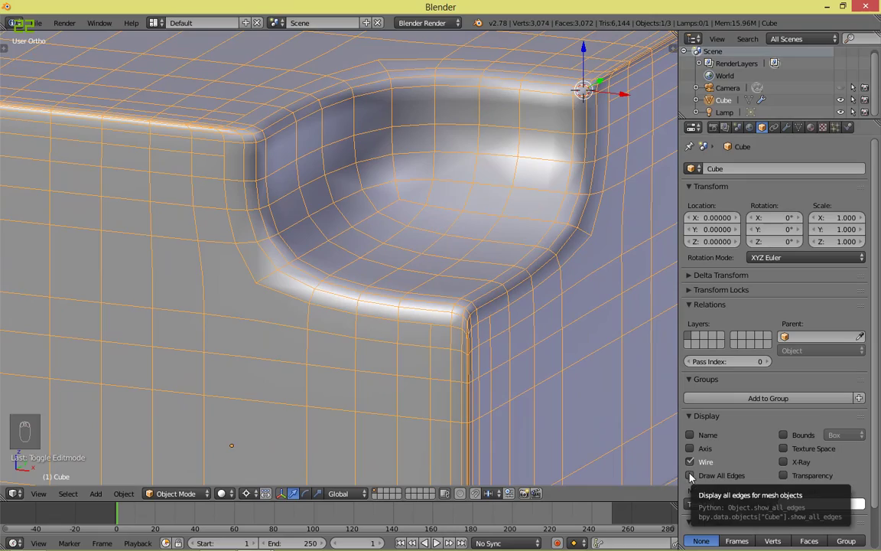
{"action": "left_click", "coordinate": [691, 476]}
{"action": "mouse_move", "coordinate": [507, 281]}
{"action": "middle_mouse_down"}
{"action": "mouse_move", "coordinate": [469, 256]}
{"action": "mouse_move", "coordinate": [382, 238]}
{"action": "mouse_move", "coordinate": [510, 241]}
{"action": "mouse_move", "coordinate": [494, 303]}
{"action": "mouse_move", "coordinate": [487, 269]}
{"action": "middle_mouse_up"}
Step: Try a Subdivision Surface view level of 3 and return it to 2
{"action": "left_click", "coordinate": [788, 127]}
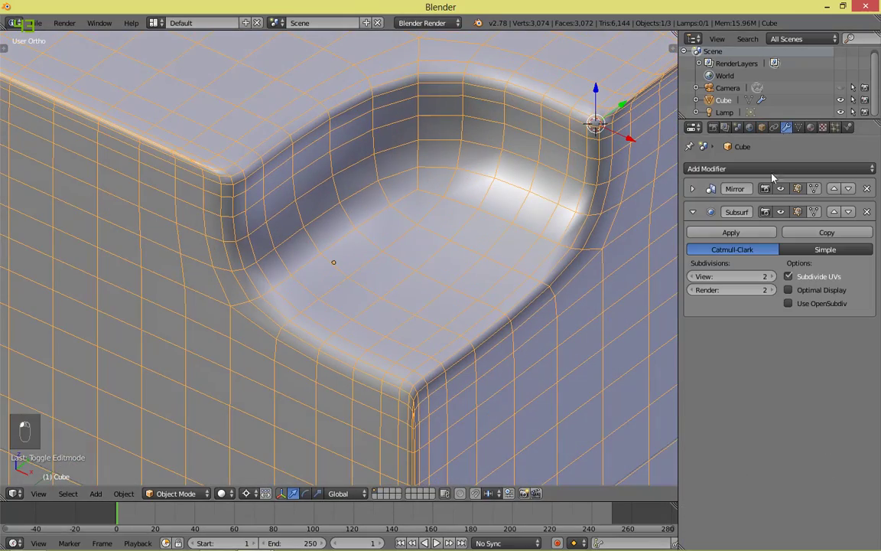
{"action": "left_click", "coordinate": [771, 277]}
{"action": "scroll", "coordinate": [488, 271], "scroll_direction": "down", "scroll_amount": 3}
{"action": "middle_click_drag", "start_coordinate": [488, 272], "coordinate": [420, 122]}
{"action": "scroll", "coordinate": [487, 255], "scroll_direction": "up", "scroll_amount": 2}
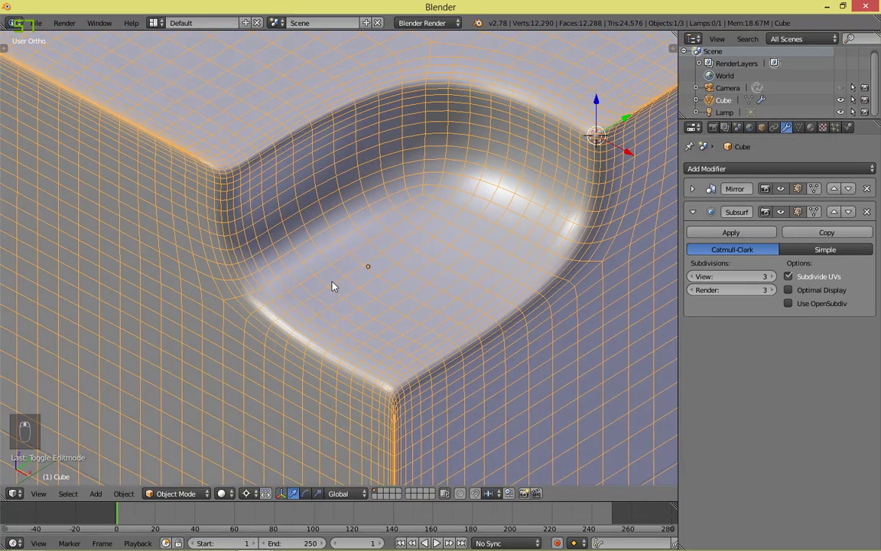
{"action": "left_click", "coordinate": [695, 275]}
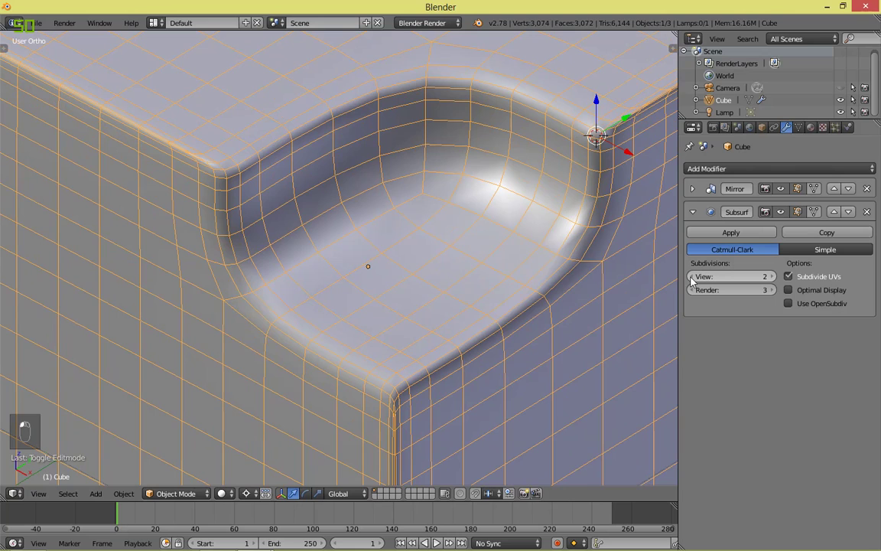
Step: Switch to the Blender window with Ejercicio de Modelado.blend, examine the reference model's recess corners, and return to the cube file
{"action": "key", "text": "alt+Tab"}
{"action": "scroll", "coordinate": [512, 389], "scroll_direction": "up", "scroll_amount": 6}
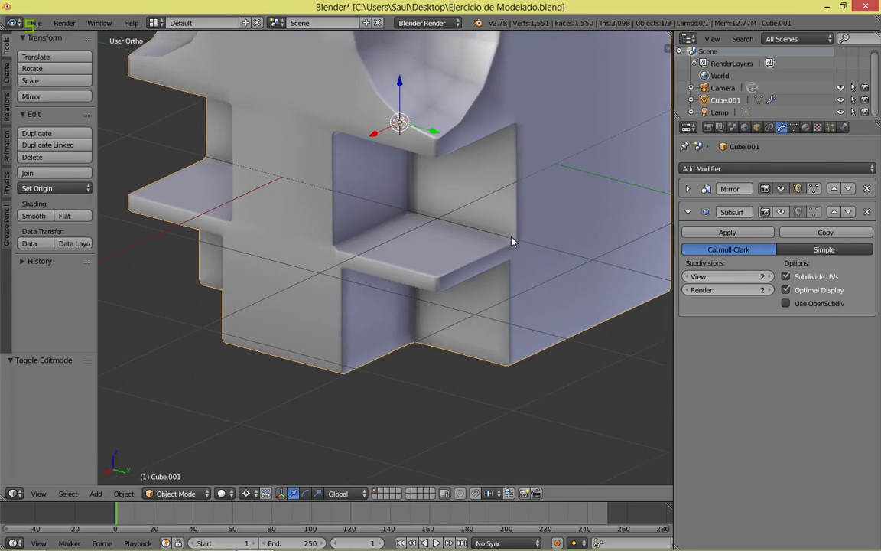
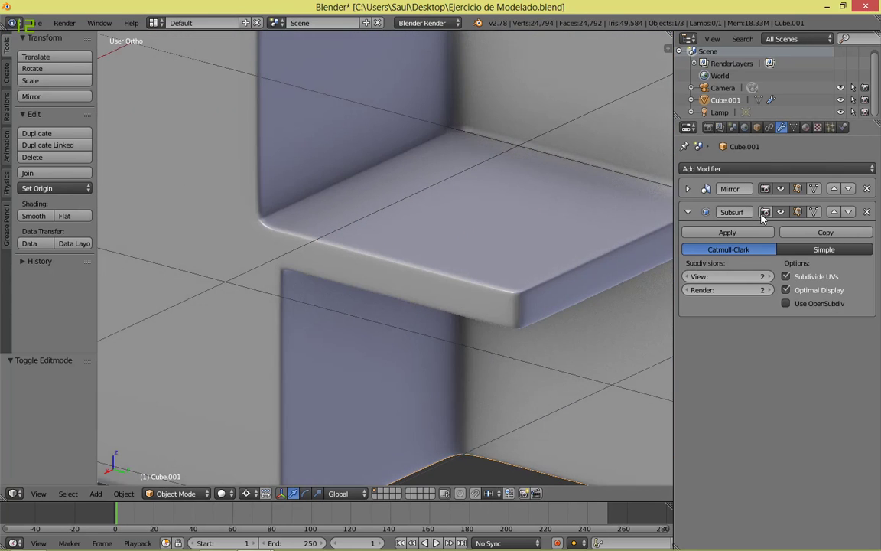
{"action": "middle_click_drag", "start_coordinate": [560, 367], "coordinate": [548, 302]}
{"action": "middle_click_drag", "start_coordinate": [530, 233], "coordinate": [500, 383], "text": "shift"}
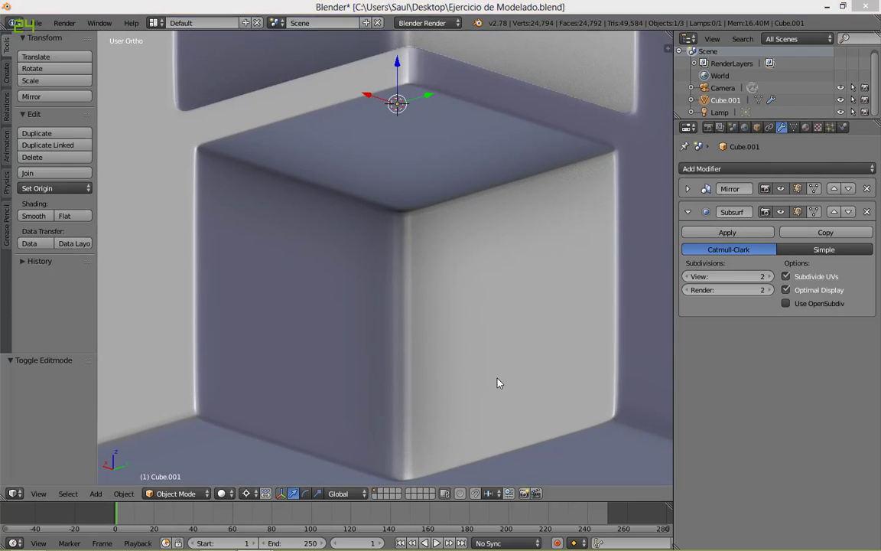
{"action": "key", "text": "alt+Tab"}
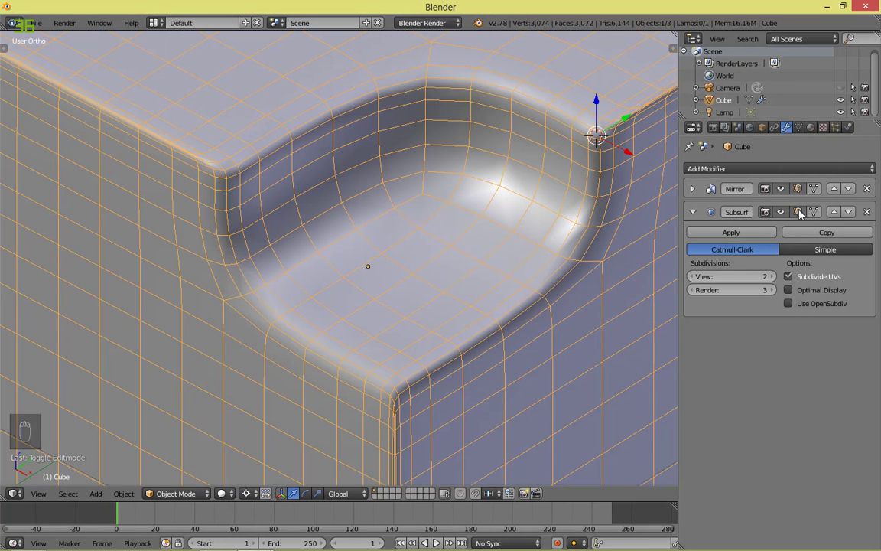
Step: Remove the cube's Subdivision Surface modifier and maximize the 3D viewport
{"action": "left_click", "coordinate": [867, 212]}
{"action": "key", "text": "shift+space"}
{"action": "scroll", "coordinate": [474, 329], "scroll_direction": "down", "scroll_amount": 3}
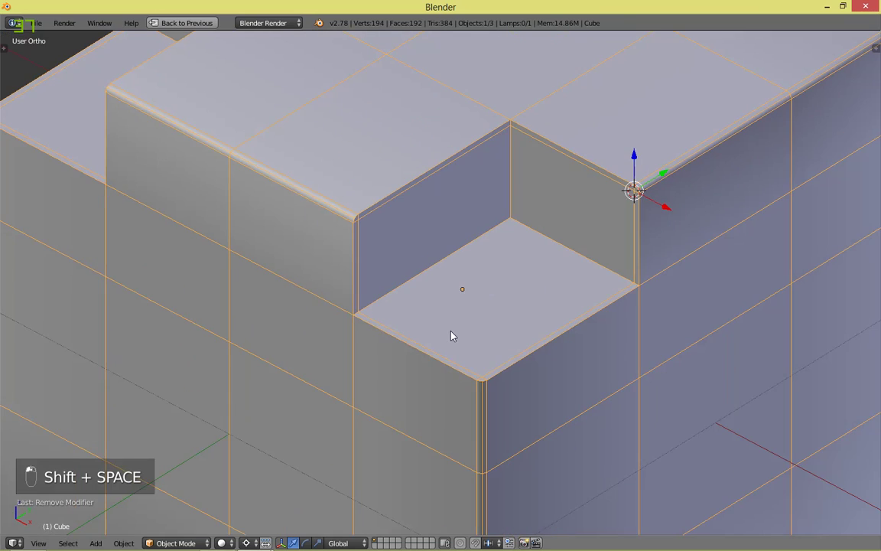
Step: Enter edit mode on the cube and clear the mesh selection
{"action": "key", "text": "Tab"}
{"action": "left_click", "coordinate": [675, 323]}
{"action": "key", "text": "a"}
{"action": "key", "text": "a"}
{"action": "scroll", "coordinate": [599, 278], "scroll_direction": "up", "scroll_amount": 3}
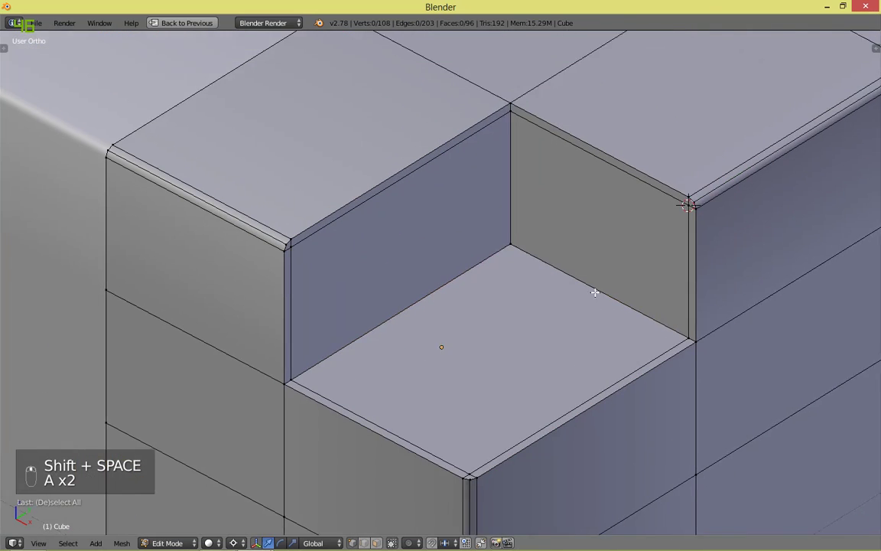
{"action": "right_click", "coordinate": [504, 191]}
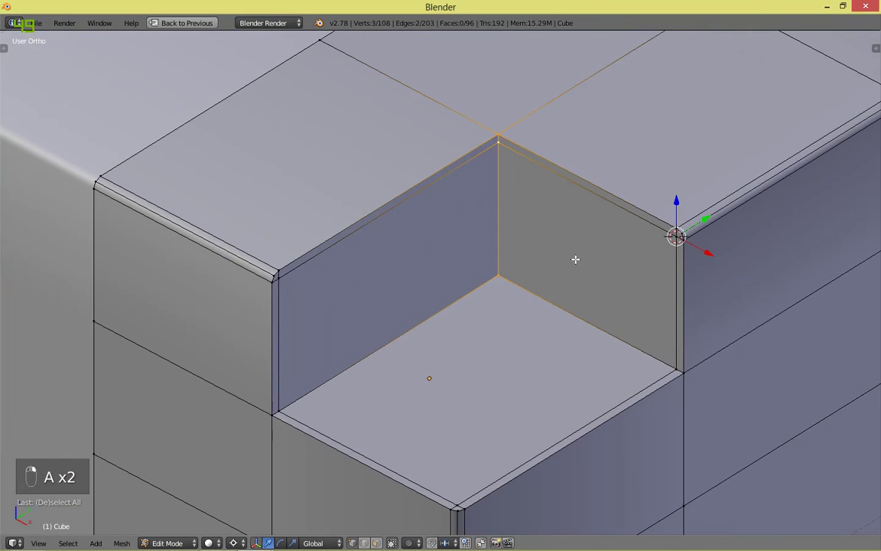
{"action": "scroll", "coordinate": [667, 298], "scroll_direction": "down", "scroll_amount": 3}
{"action": "right_click", "coordinate": [718, 175]}
{"action": "key", "text": "a"}
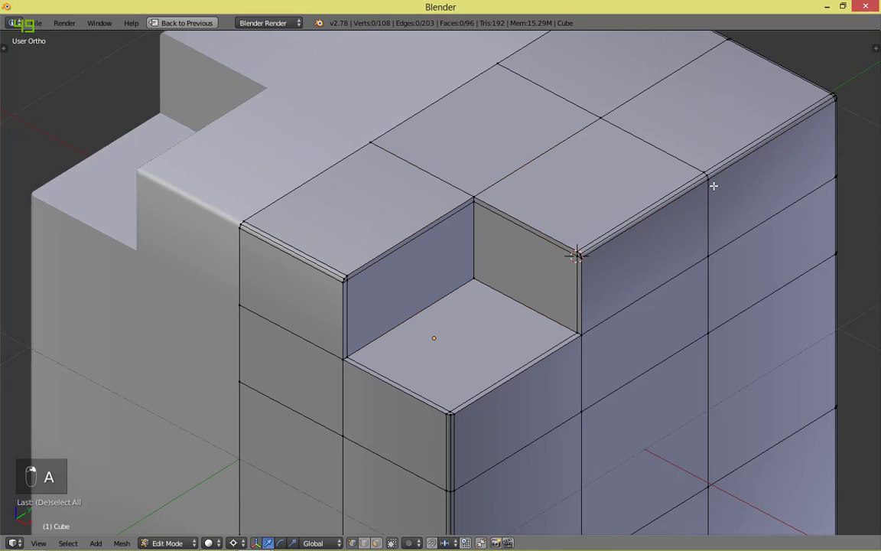
{"action": "key", "text": "c"}
{"action": "left_click", "coordinate": [703, 171]}
{"action": "key", "text": "a"}
{"action": "scroll", "coordinate": [539, 249], "scroll_direction": "up", "scroll_amount": 5}
Step: Select the three inner edges where the corner recess's two walls and floor meet
{"action": "right_click", "coordinate": [527, 199]}
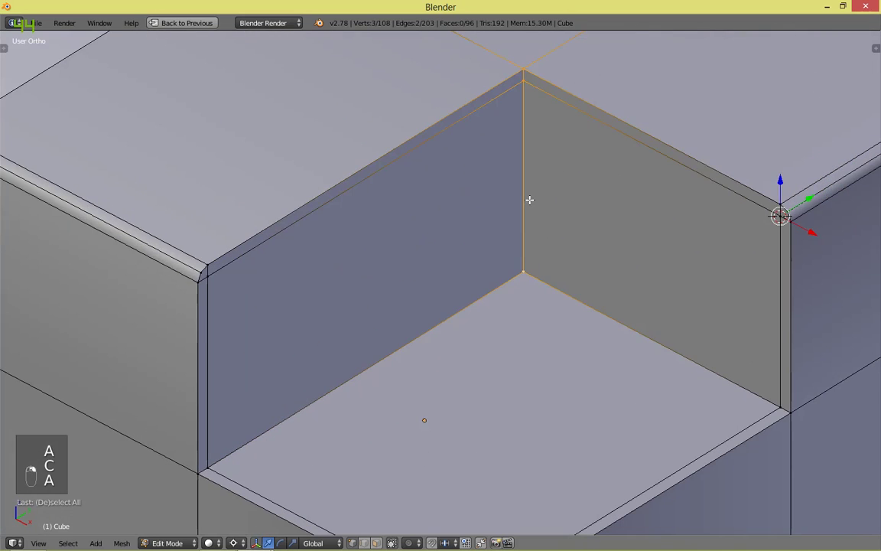
{"action": "scroll", "coordinate": [527, 199], "scroll_direction": "down", "scroll_amount": 3}
{"action": "right_click", "coordinate": [575, 319], "text": "alt+shift"}
{"action": "right_click", "coordinate": [362, 360], "text": "alt+shift"}
{"action": "key", "text": "z"}
{"action": "scroll", "coordinate": [653, 368], "scroll_direction": "up", "scroll_amount": 2}
{"action": "key", "text": "z"}
{"action": "middle_click_drag", "start_coordinate": [695, 393], "coordinate": [693, 372], "text": "shift"}
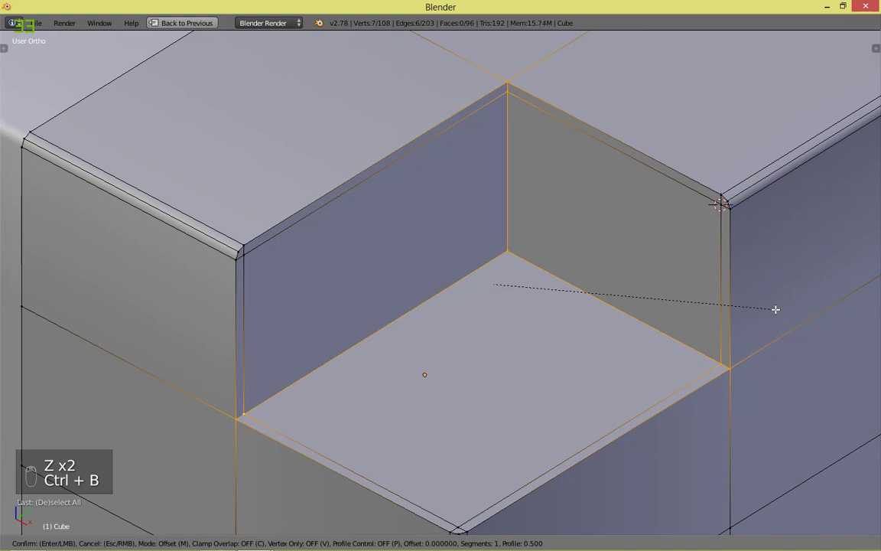
Step: Try to bevel the recess's inner edges with 2 segments and an offset of about 0.029, comparing up to 4 segments
{"action": "key", "text": "ctrl+b"}
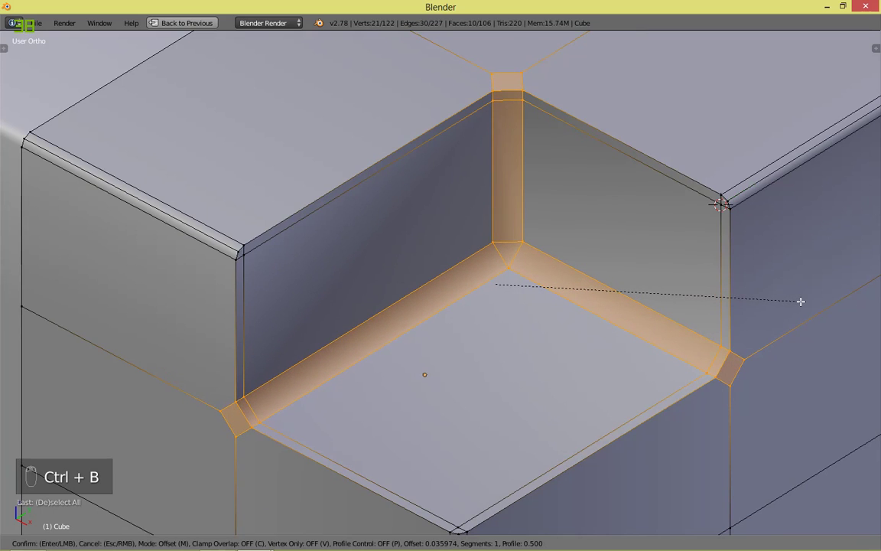
{"action": "scroll", "coordinate": [800, 302], "scroll_direction": "up", "scroll_amount": 1}
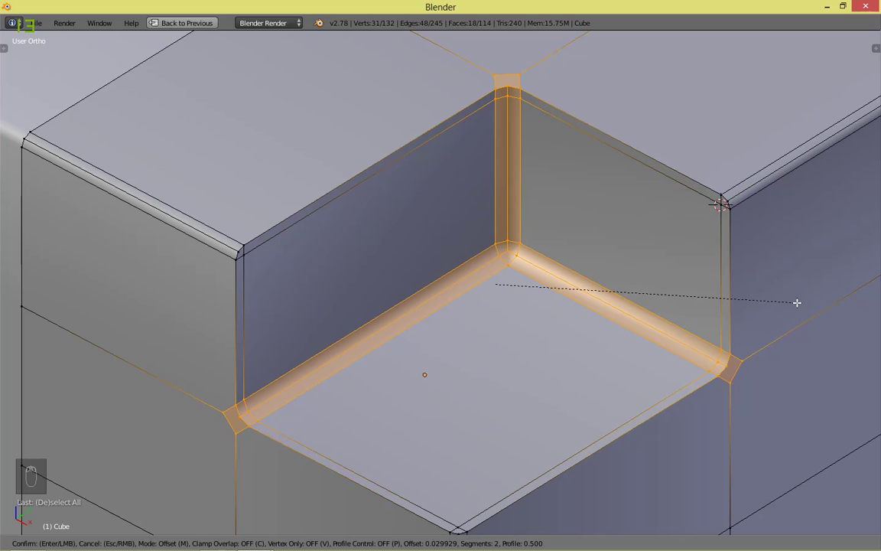
{"action": "scroll", "coordinate": [797, 302], "scroll_direction": "up", "scroll_amount": 1}
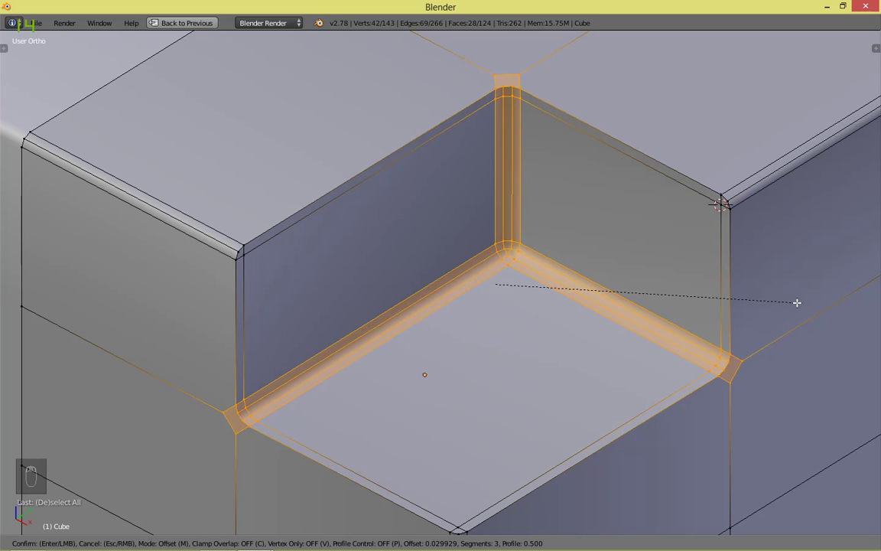
{"action": "scroll", "coordinate": [797, 302], "scroll_direction": "up", "scroll_amount": 1}
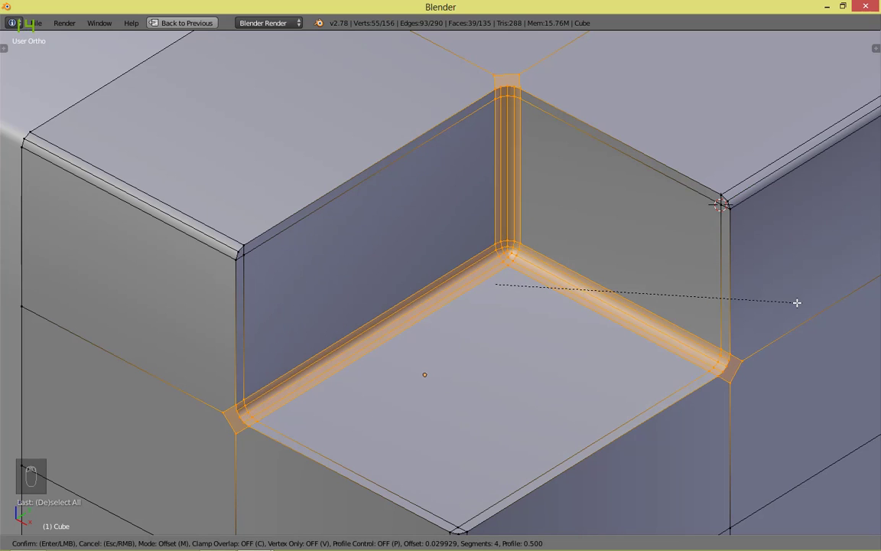
{"action": "scroll", "coordinate": [798, 303], "scroll_direction": "down", "scroll_amount": 3}
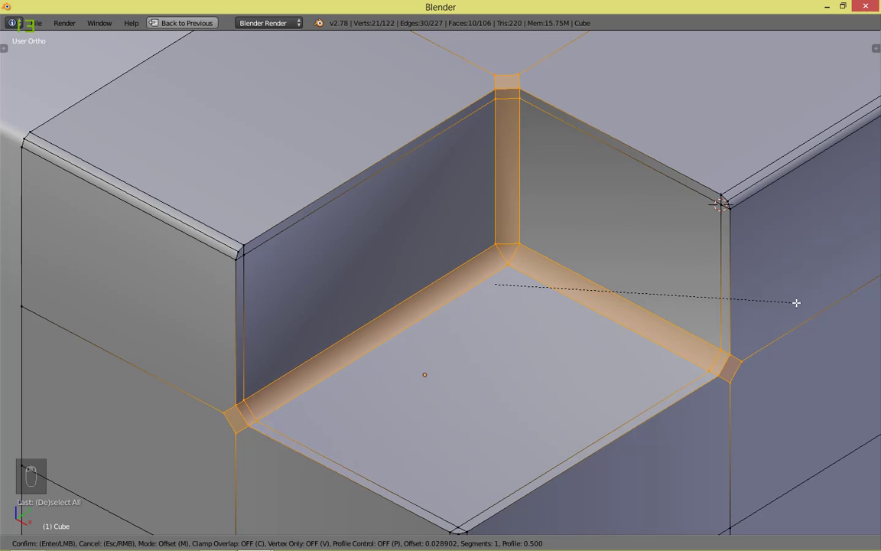
{"action": "scroll", "coordinate": [797, 302], "scroll_direction": "up", "scroll_amount": 1}
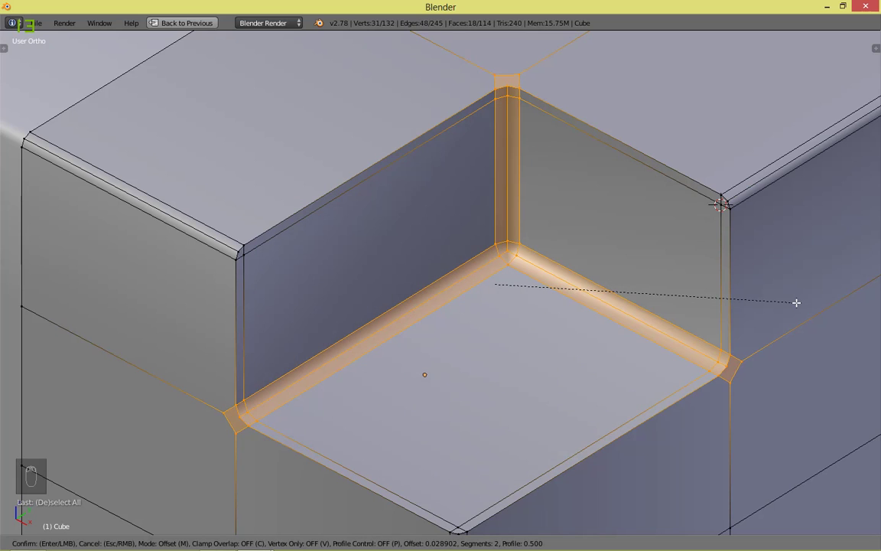
{"action": "scroll", "coordinate": [797, 302], "scroll_direction": "up", "scroll_amount": 1}
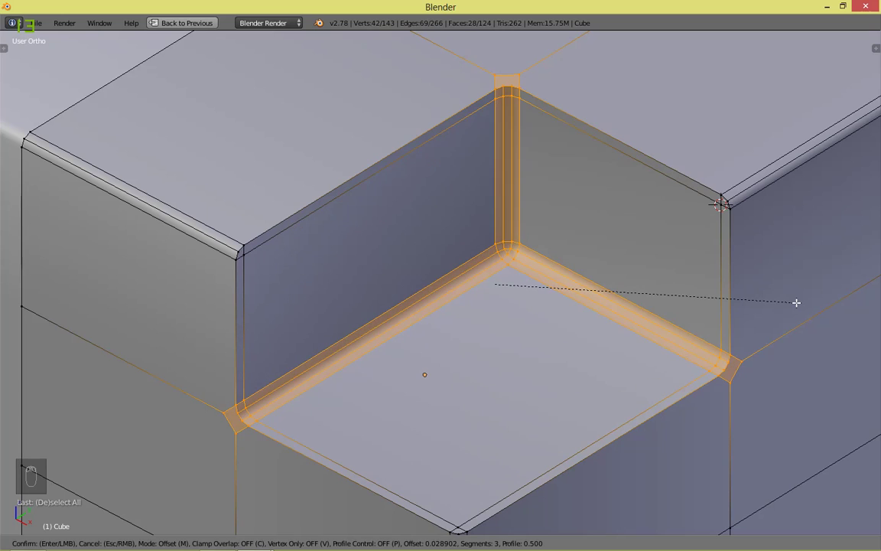
{"action": "scroll", "coordinate": [798, 303], "scroll_direction": "up", "scroll_amount": 1}
{"action": "scroll", "coordinate": [797, 302], "scroll_direction": "down", "scroll_amount": 1}
{"action": "scroll", "coordinate": [797, 302], "scroll_direction": "down", "scroll_amount": 2}
{"action": "scroll", "coordinate": [797, 302], "scroll_direction": "up", "scroll_amount": 1}
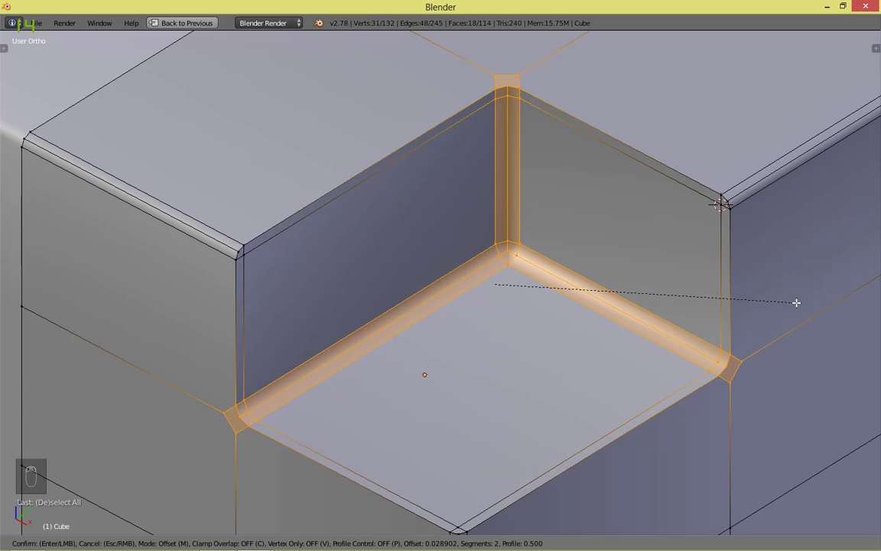
{"action": "left_click", "coordinate": [797, 302]}
{"action": "key", "text": "a"}
{"action": "middle_click_drag", "start_coordinate": [795, 301], "coordinate": [750, 374]}
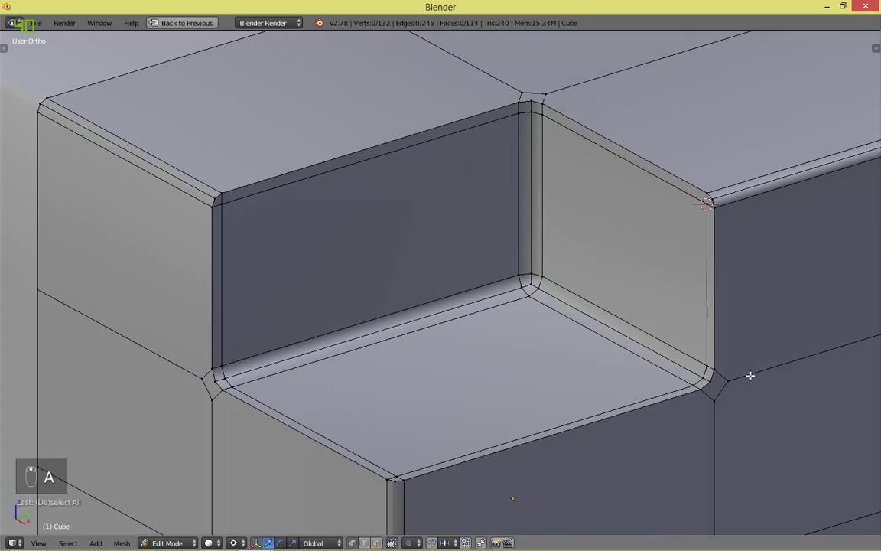
{"action": "key", "text": "ctrl+z"}
{"action": "key", "text": "ctrl+z"}
Step: Bevel the recess's inner edges with 2 segments and an offset of about 0.02, and clear the selection
{"action": "key", "text": "ctrl+b"}
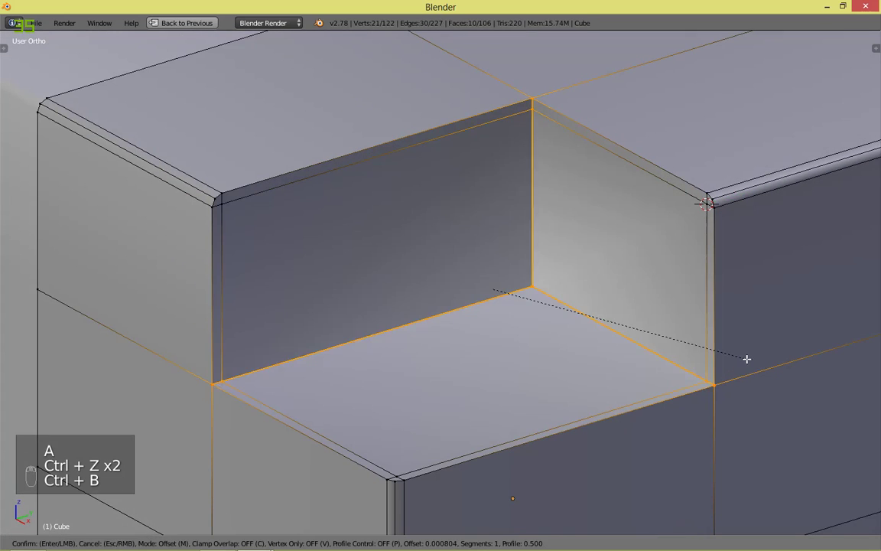
{"action": "scroll", "coordinate": [758, 359], "scroll_direction": "up", "scroll_amount": 1}
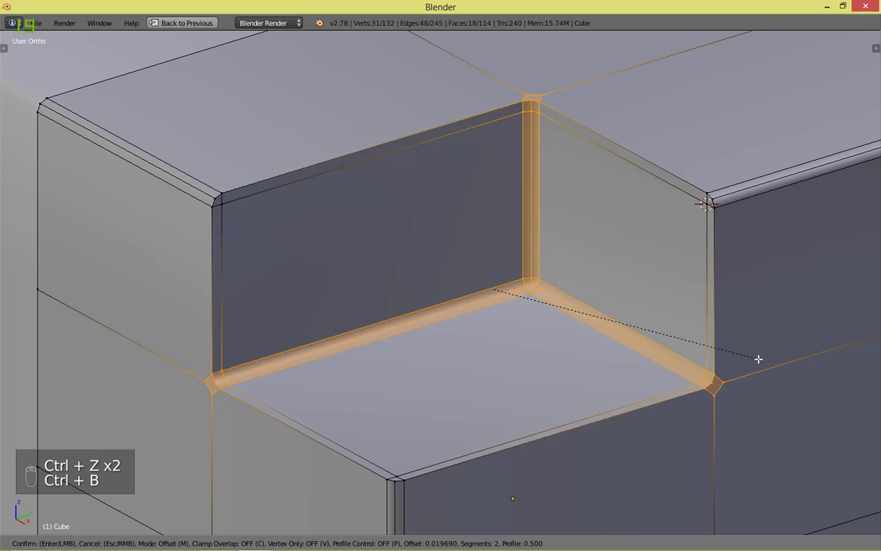
{"action": "left_click", "coordinate": [758, 358]}
{"action": "key", "text": "a"}
Step: Delete the two stray bevel vertices on the cube's right side at the outer corner of the recess floor
{"action": "middle_click_drag", "start_coordinate": [747, 389], "coordinate": [285, 364]}
{"action": "right_click", "coordinate": [433, 384]}
{"action": "middle_click_drag", "start_coordinate": [433, 383], "coordinate": [360, 387]}
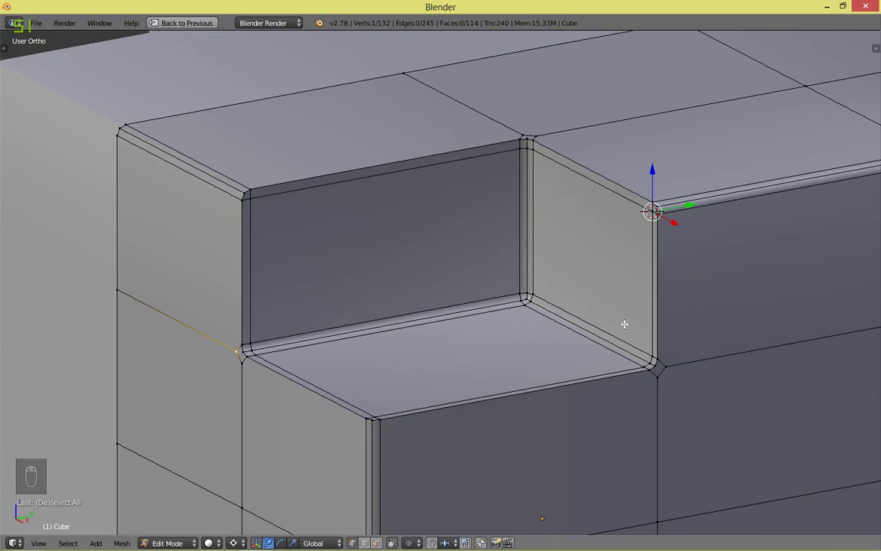
{"action": "middle_click_drag", "start_coordinate": [624, 324], "coordinate": [580, 258], "text": "shift"}
{"action": "right_click", "coordinate": [538, 301]}
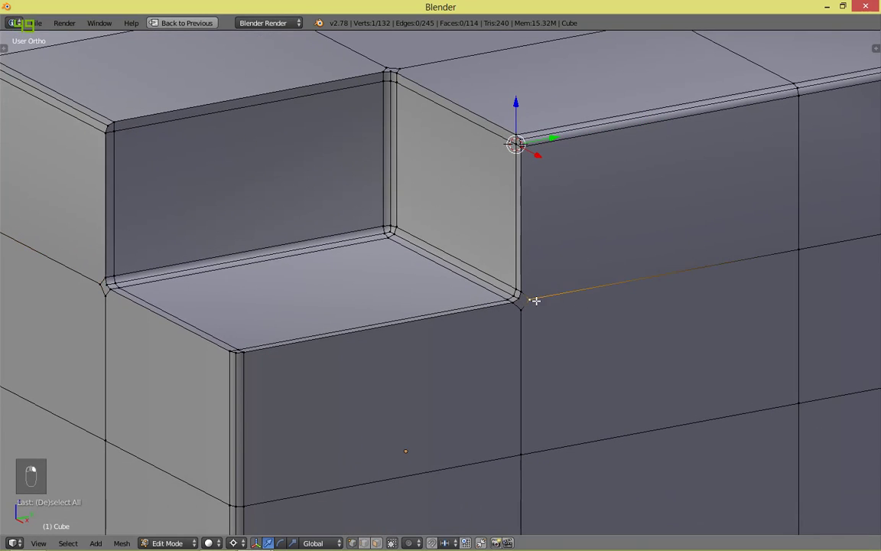
{"action": "key", "text": "x"}
{"action": "left_click", "coordinate": [537, 304]}
{"action": "key", "text": "x"}
{"action": "left_click", "coordinate": [533, 308]}
Step: Fill the missing side face beside the recess's upright edge, and select the lower bevel vertex at the recess floor's outer corner
{"action": "middle_click_drag", "start_coordinate": [557, 299], "coordinate": [427, 289]}
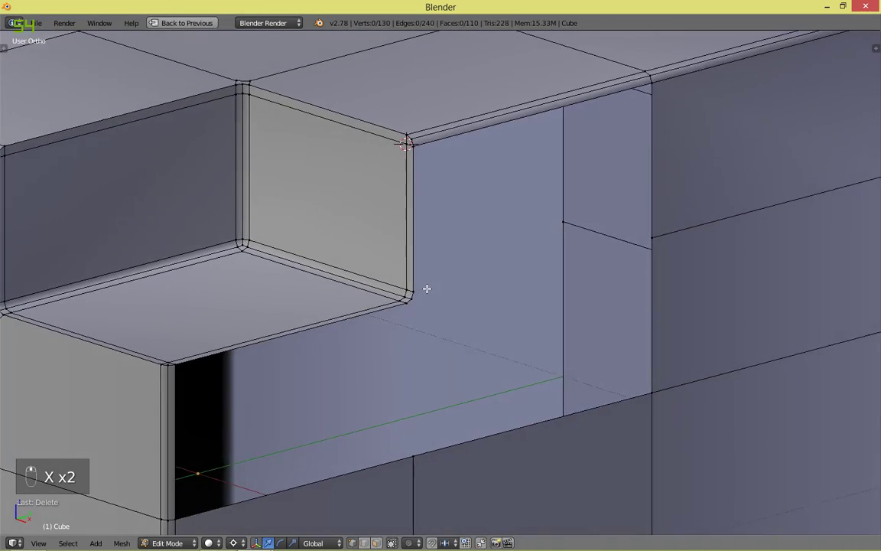
{"action": "scroll", "coordinate": [431, 291], "scroll_direction": "up", "scroll_amount": 2}
{"action": "right_click", "coordinate": [424, 293]}
{"action": "scroll", "coordinate": [691, 250], "scroll_direction": "down", "scroll_amount": 2}
{"action": "right_click", "coordinate": [656, 235]}
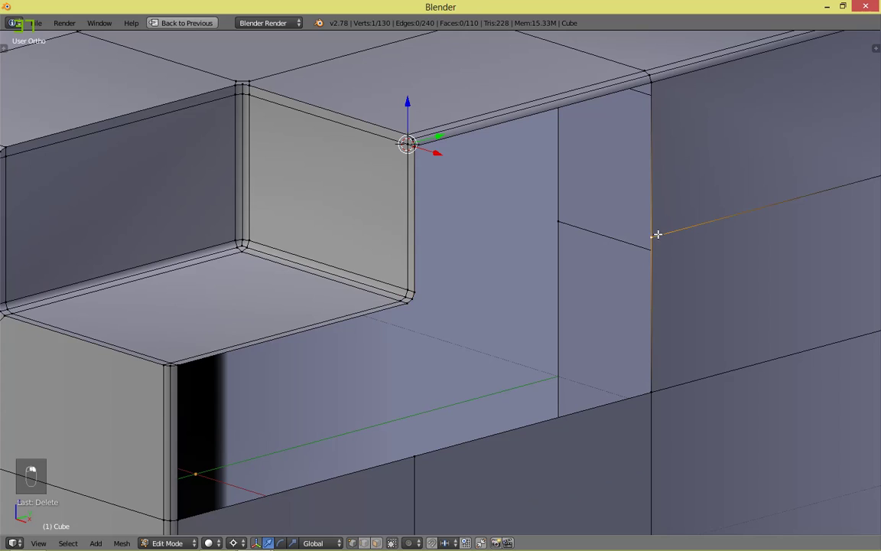
{"action": "right_click", "coordinate": [421, 286], "text": "ctrl"}
{"action": "key", "text": "f"}
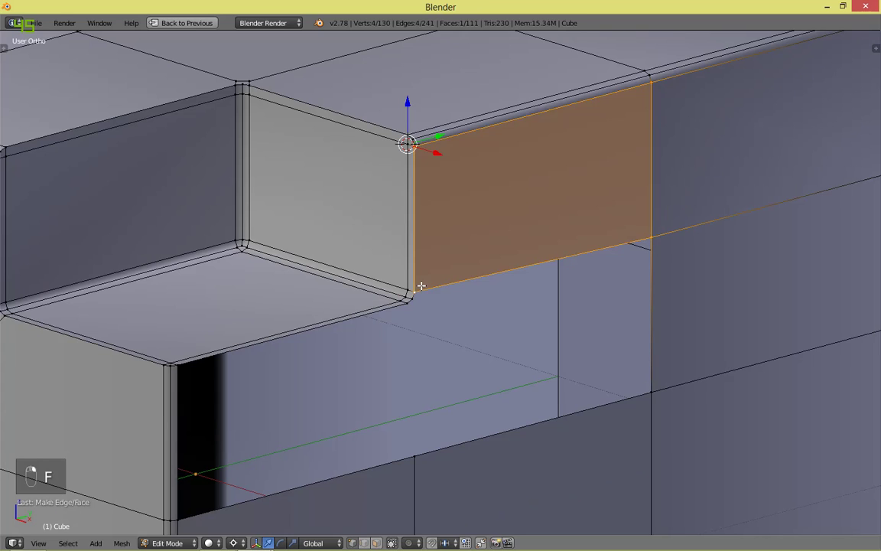
{"action": "key", "text": "a"}
{"action": "right_click", "coordinate": [413, 308]}
Step: Try to fill the opening directly beneath the recess floor with a face
{"action": "right_click", "coordinate": [414, 460], "text": "ctrl"}
{"action": "key", "text": "f"}
{"action": "key", "text": "a"}
{"action": "middle_click_drag", "start_coordinate": [573, 393], "coordinate": [336, 271]}
{"action": "right_click", "coordinate": [336, 271]}
{"action": "middle_click_drag", "start_coordinate": [379, 343], "coordinate": [549, 280], "text": "shift"}
{"action": "key", "text": "a"}
{"action": "scroll", "coordinate": [580, 252], "scroll_direction": "down", "scroll_amount": 4}
{"action": "key", "text": "ctrl+s"}
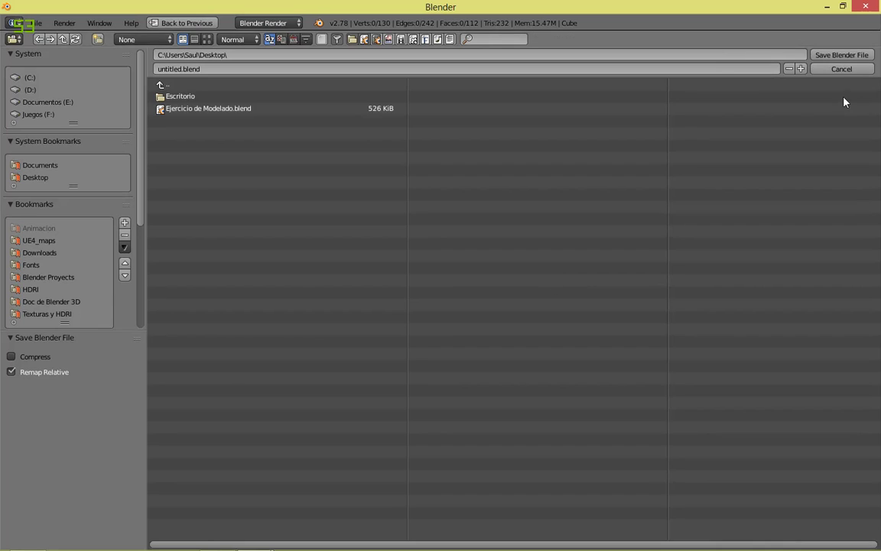
{"action": "left_click", "coordinate": [846, 69]}
{"action": "key", "text": "ctrl+z"}
{"action": "key", "text": "ctrl+z"}
{"action": "key", "text": "ctrl+z"}
{"action": "key", "text": "ctrl+z"}
{"action": "key", "text": "ctrl+z"}
Step: Snap the 3D cursor to the selected lower bevel vertex at the recess floor's outer corner
{"action": "scroll", "coordinate": [568, 202], "scroll_direction": "down", "scroll_amount": 4}
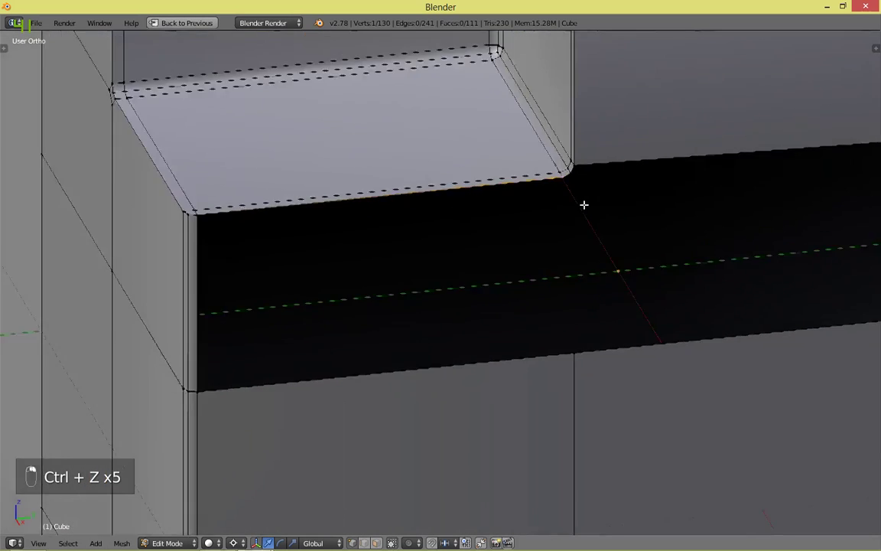
{"action": "key", "text": "shift+s"}
{"action": "left_click", "coordinate": [570, 236]}
{"action": "scroll", "coordinate": [568, 234], "scroll_direction": "up", "scroll_amount": 2}
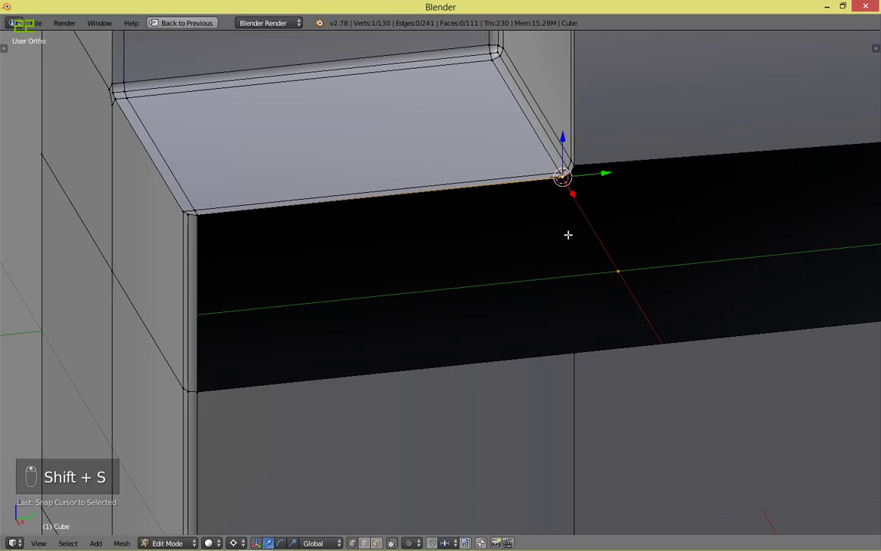
{"action": "key", "text": "ctrl+r"}
{"action": "right_click", "coordinate": [449, 368]}
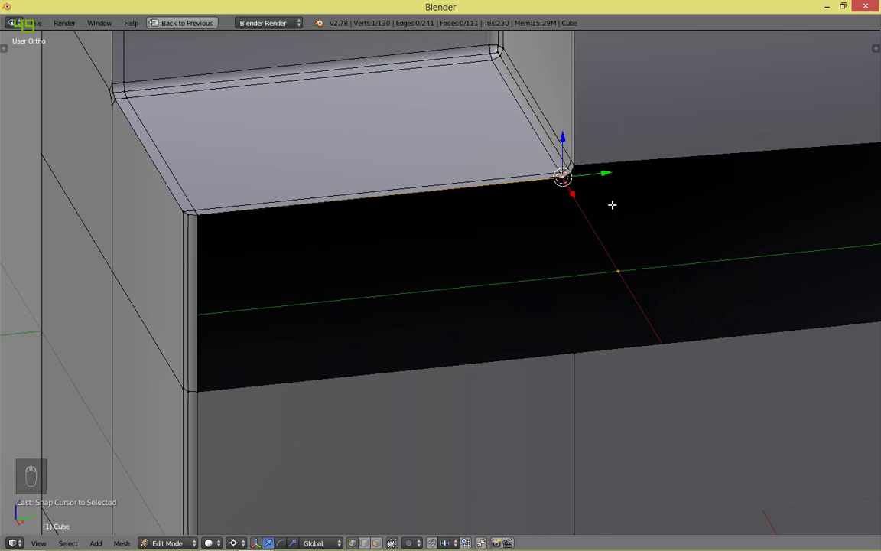
{"action": "key", "text": "shift+s"}
{"action": "left_click", "coordinate": [589, 234]}
Step: Add a vertical loop cut to the side beneath the recess and align it with the 3D cursor by scaling to 0 along Y
{"action": "key", "text": "ctrl+r"}
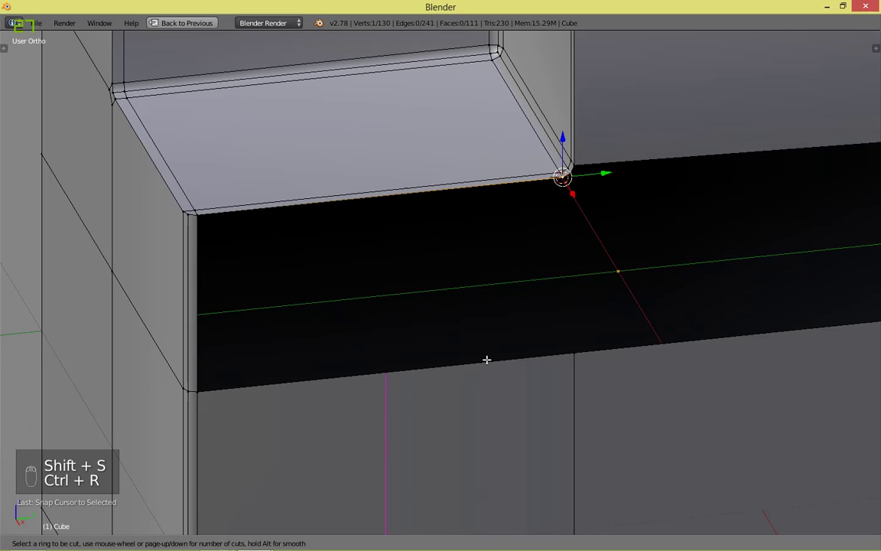
{"action": "left_click", "coordinate": [486, 360]}
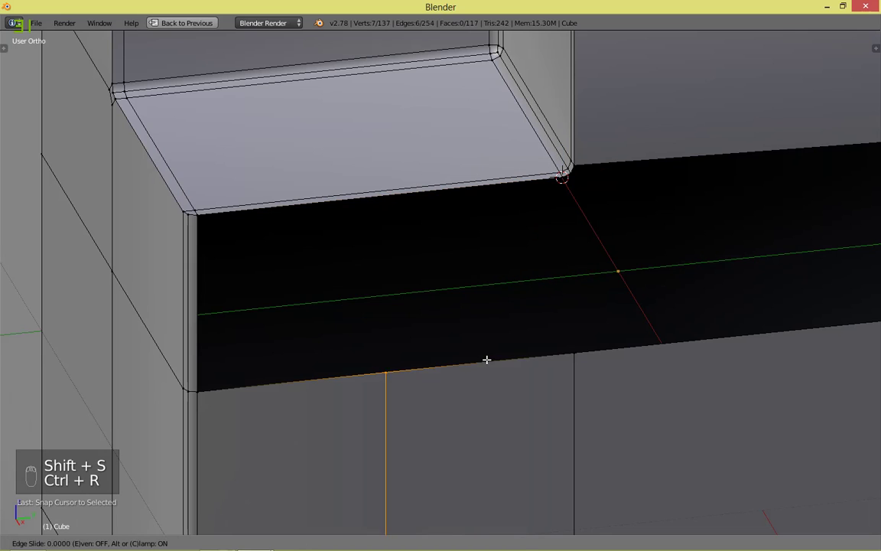
{"action": "right_click", "coordinate": [585, 305]}
{"action": "key", "text": "s"}
{"action": "key", "text": "y"}
{"action": "key", "text": "0"}
{"action": "left_click", "coordinate": [584, 306]}
{"action": "key", "text": "a"}
Step: Fill the opening beneath the recess floor with a face reaching the new vertical loop
{"action": "right_click", "coordinate": [552, 347]}
{"action": "right_click", "coordinate": [554, 177], "text": "ctrl"}
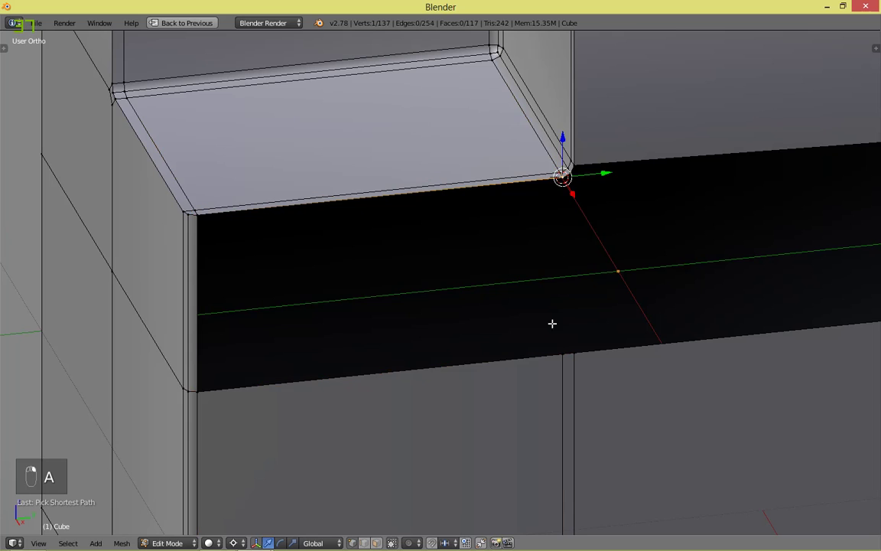
{"action": "key", "text": "f"}
{"action": "key", "text": "a"}
Step: Snap the 3D cursor to the middle bevel vertex at the recess floor's outer corner
{"action": "right_click", "coordinate": [586, 172]}
{"action": "right_click_drag", "start_coordinate": [577, 173], "coordinate": [603, 201]}
{"action": "right_click", "coordinate": [604, 202]}
{"action": "key", "text": "shift+s"}
{"action": "left_click", "coordinate": [605, 202]}
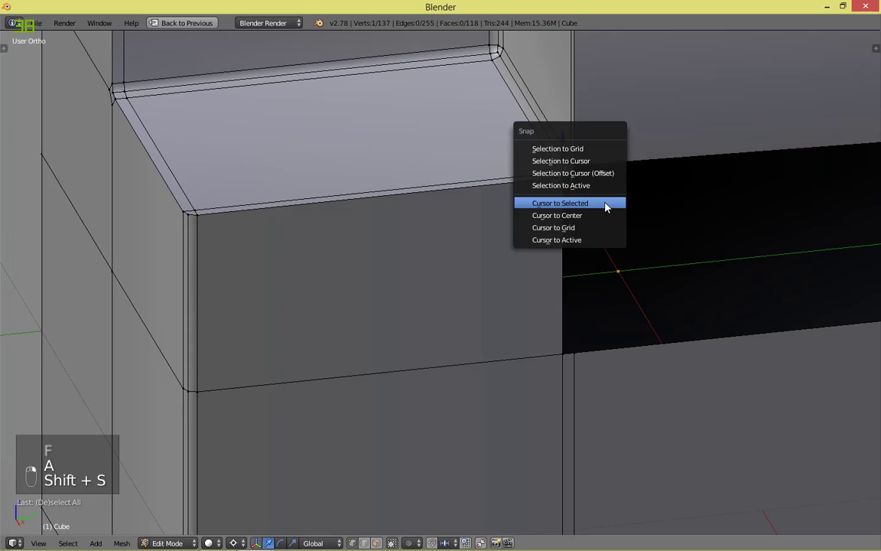
Step: Align the original vertical edge loop beside the new cut with the 3D cursor along Y
{"action": "right_click", "coordinate": [573, 406], "text": "alt"}
{"action": "scroll", "coordinate": [571, 406], "scroll_direction": "down", "scroll_amount": 5}
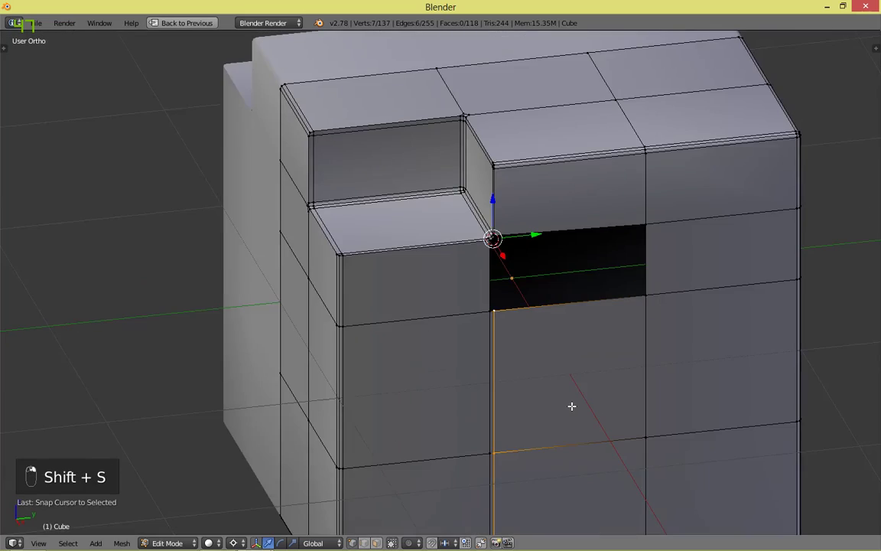
{"action": "scroll", "coordinate": [572, 406], "scroll_direction": "up", "scroll_amount": 3}
{"action": "key", "text": "g"}
{"action": "right_click", "coordinate": [573, 405]}
{"action": "key", "text": "s"}
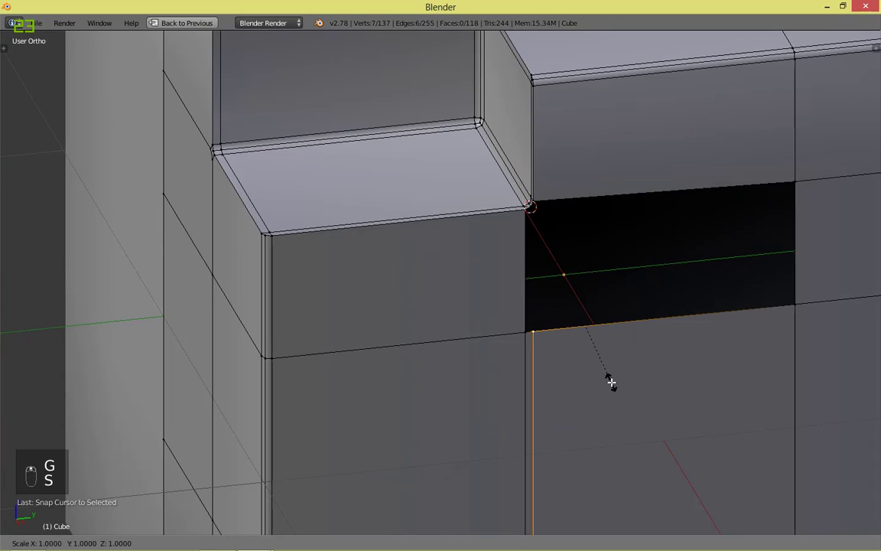
{"action": "right_click", "coordinate": [612, 381]}
{"action": "key", "text": "a"}
Step: Fill the narrow gap between the two vertical loops beneath the recess corner with a face
{"action": "scroll", "coordinate": [608, 378], "scroll_direction": "up", "scroll_amount": 3}
{"action": "right_click", "coordinate": [600, 372]}
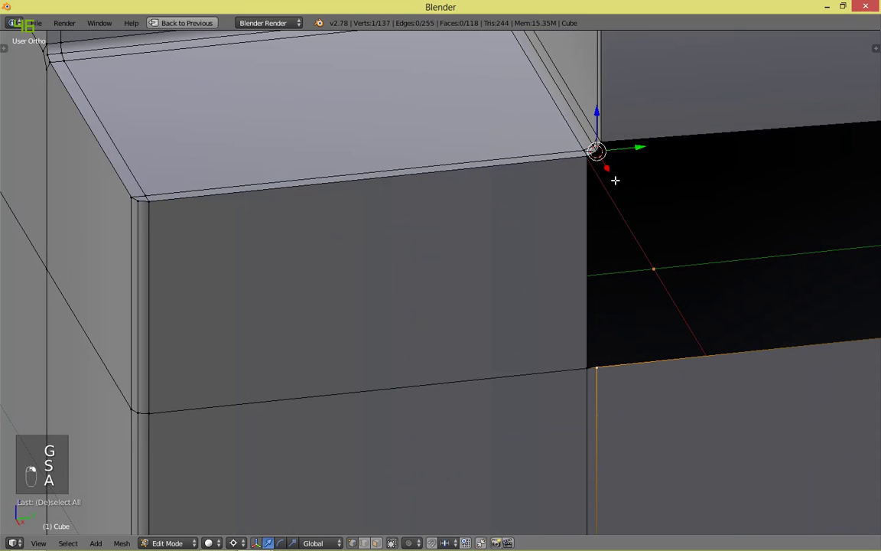
{"action": "right_click", "coordinate": [605, 151], "text": "ctrl"}
{"action": "key", "text": "f"}
{"action": "key", "text": "a"}
{"action": "scroll", "coordinate": [606, 154], "scroll_direction": "down", "scroll_amount": 2}
{"action": "middle_click_drag", "start_coordinate": [765, 226], "coordinate": [475, 291], "text": "shift"}
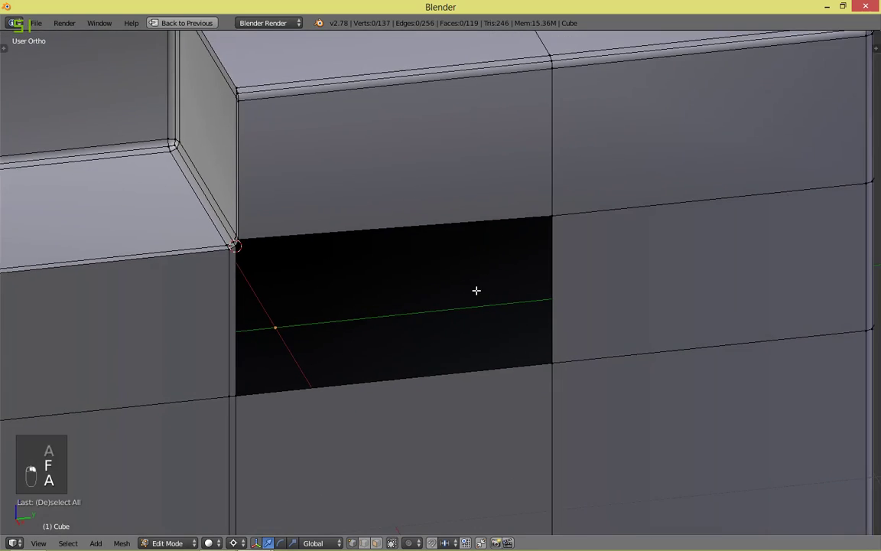
Step: Snap the 3D cursor to the upper bevel vertex at the recess corner, on the lower edge of the filled side face
{"action": "key", "text": "ctrl+s"}
{"action": "left_click", "coordinate": [842, 70]}
{"action": "middle_click_drag", "start_coordinate": [293, 264], "coordinate": [341, 246]}
{"action": "right_click", "coordinate": [331, 225]}
{"action": "scroll", "coordinate": [332, 225], "scroll_direction": "up", "scroll_amount": 2}
{"action": "key", "text": "shift+s"}
{"action": "left_click", "coordinate": [368, 229]}
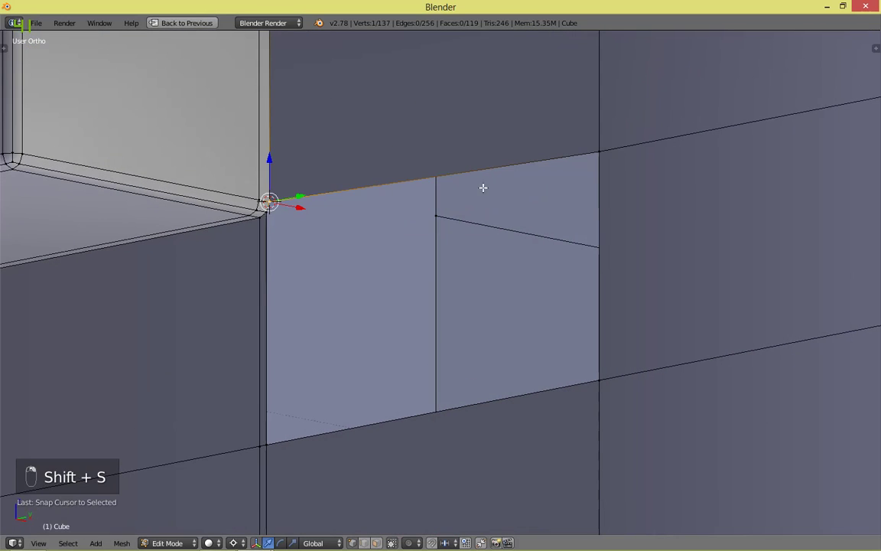
Step: Align the horizontal edge path along the side with the 3D cursor's height by scaling it to 0 along Z
{"action": "scroll", "coordinate": [645, 187], "scroll_direction": "down", "scroll_amount": 3}
{"action": "right_click", "coordinate": [645, 187], "text": "ctrl"}
{"action": "scroll", "coordinate": [644, 187], "scroll_direction": "up", "scroll_amount": 2}
{"action": "scroll", "coordinate": [645, 187], "scroll_direction": "down", "scroll_amount": 1}
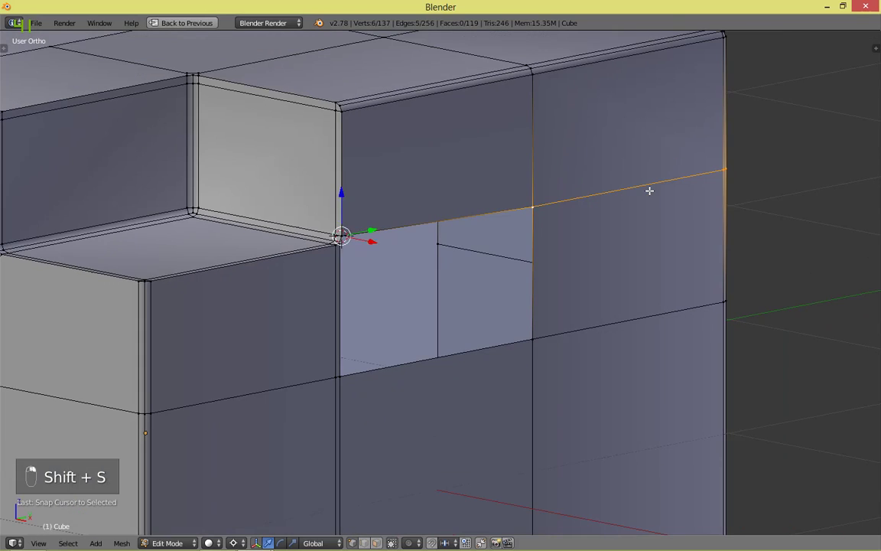
{"action": "key", "text": "g"}
{"action": "right_click", "coordinate": [650, 191]}
{"action": "key", "text": "s"}
{"action": "key", "text": "z"}
{"action": "key", "text": "0"}
{"action": "key", "text": "Return"}
{"action": "key", "text": "a"}
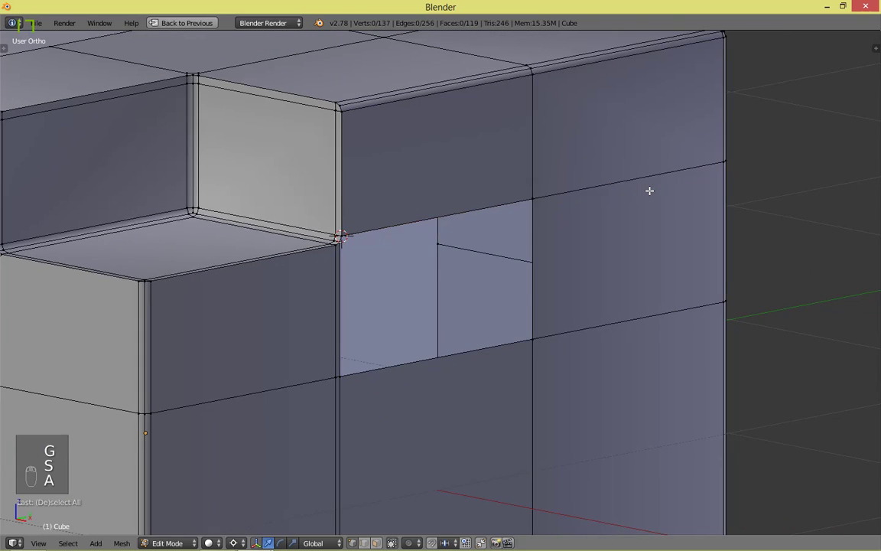
Step: Save the model as "Ejercicio de Modelado2.blend" on the Desktop
{"action": "scroll", "coordinate": [650, 190], "scroll_direction": "up", "scroll_amount": 3}
{"action": "key", "text": "ctrl+s"}
{"action": "left_click", "coordinate": [773, 52]}
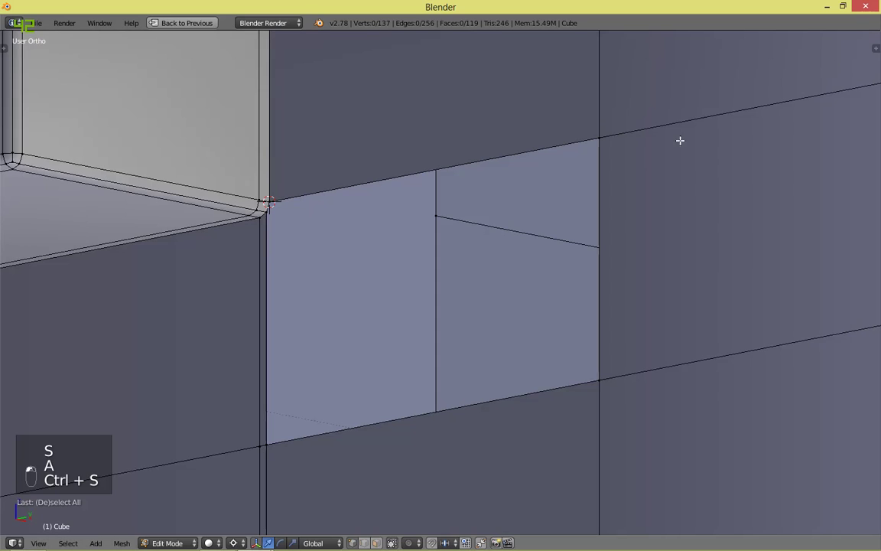
{"action": "key", "text": "ctrl+s"}
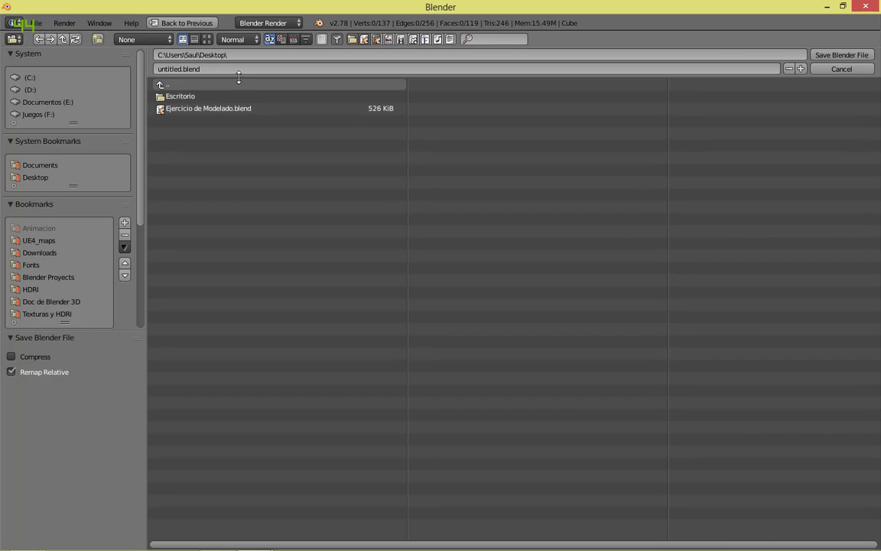
{"action": "left_click", "coordinate": [201, 109]}
{"action": "type", "text": "2"}
{"action": "key", "text": "Return"}
{"action": "left_click", "coordinate": [841, 55]}
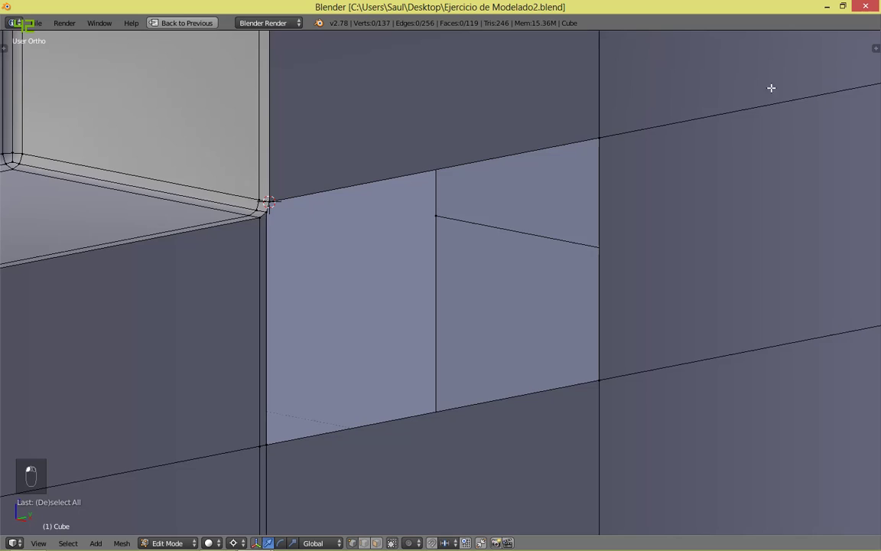
Step: Snap the 3D cursor to the lower bevel vertex at the recess corner beside the side opening
{"action": "scroll", "coordinate": [447, 312], "scroll_direction": "up", "scroll_amount": 1}
{"action": "right_click", "coordinate": [235, 201]}
{"action": "key", "text": "shift+s"}
{"action": "left_click", "coordinate": [257, 205]}
Step: Add a horizontal loop cut below the side's upper loop and align it with the 3D cursor by scaling to 0 along Z
{"action": "key", "text": "ctrl+r"}
{"action": "left_click", "coordinate": [650, 159]}
{"action": "right_click", "coordinate": [651, 159]}
{"action": "key", "text": "s"}
{"action": "key", "text": "z"}
{"action": "key", "text": "0"}
{"action": "key", "text": "Return"}
{"action": "key", "text": "a"}
Step: Fill the narrow strip between the two horizontal side loops and the remaining opening below it with faces
{"action": "right_click", "coordinate": [634, 120]}
{"action": "right_click", "coordinate": [231, 196], "text": "shift"}
{"action": "key", "text": "f"}
{"action": "key", "text": "a"}
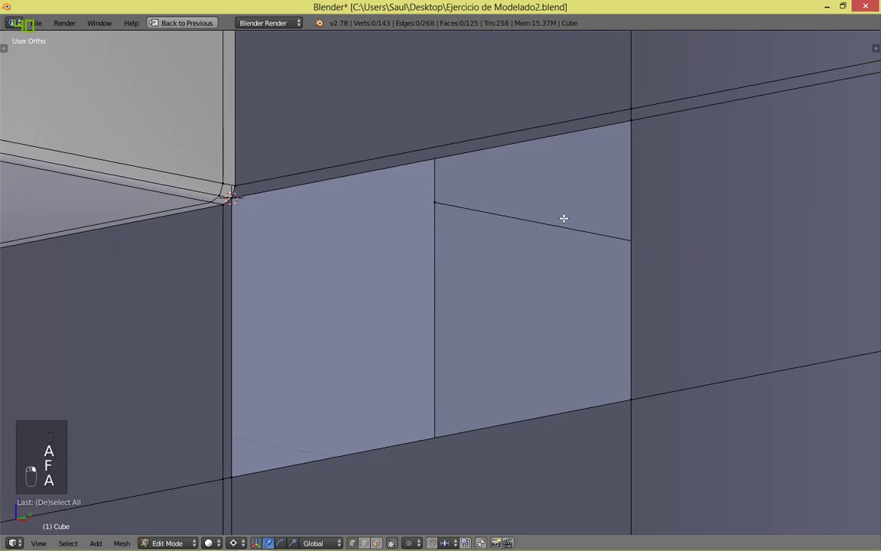
{"action": "right_click", "coordinate": [631, 196], "text": "alt"}
{"action": "scroll", "coordinate": [631, 197], "scroll_direction": "down", "scroll_amount": 3}
{"action": "key", "text": "f"}
{"action": "key", "text": "a"}
Step: Delete the three vertices on the adjacent front side that surround the recess's bevelled corner
{"action": "key", "text": "Tab"}
{"action": "middle_click_drag", "start_coordinate": [265, 293], "coordinate": [544, 248]}
{"action": "middle_click_drag", "start_coordinate": [486, 312], "coordinate": [303, 295]}
{"action": "key", "text": "Tab"}
{"action": "left_click", "coordinate": [424, 290]}
{"action": "middle_click_drag", "start_coordinate": [425, 290], "coordinate": [301, 254]}
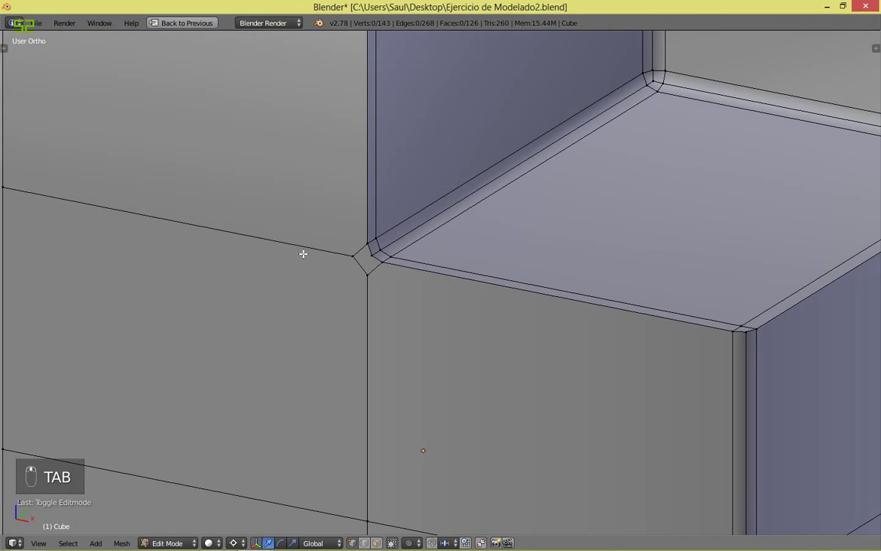
{"action": "key", "text": "x"}
{"action": "left_click", "coordinate": [354, 253]}
{"action": "scroll", "coordinate": [272, 264], "scroll_direction": "down", "scroll_amount": 4}
{"action": "right_click", "coordinate": [238, 252]}
{"action": "key", "text": "x"}
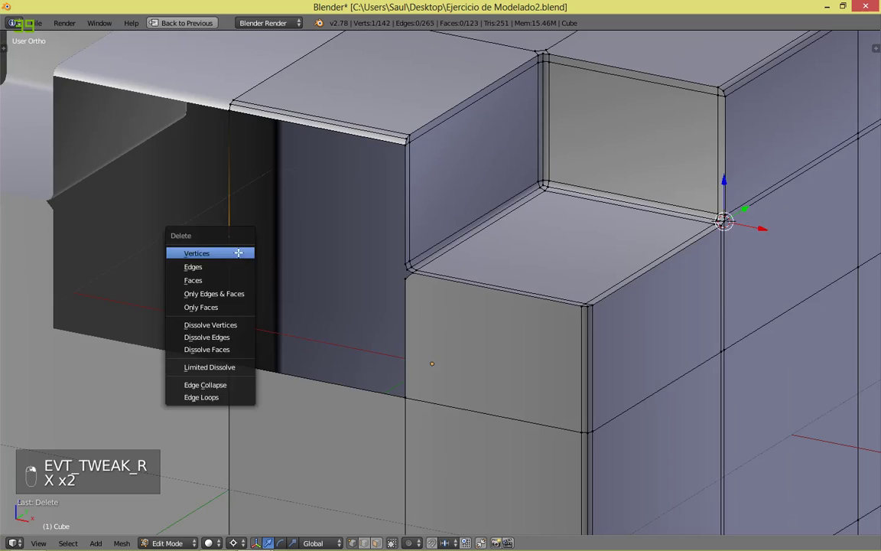
{"action": "left_click", "coordinate": [239, 255]}
{"action": "scroll", "coordinate": [306, 277], "scroll_direction": "up", "scroll_amount": 2}
{"action": "right_click", "coordinate": [392, 291]}
{"action": "key", "text": "x"}
{"action": "left_click", "coordinate": [393, 291]}
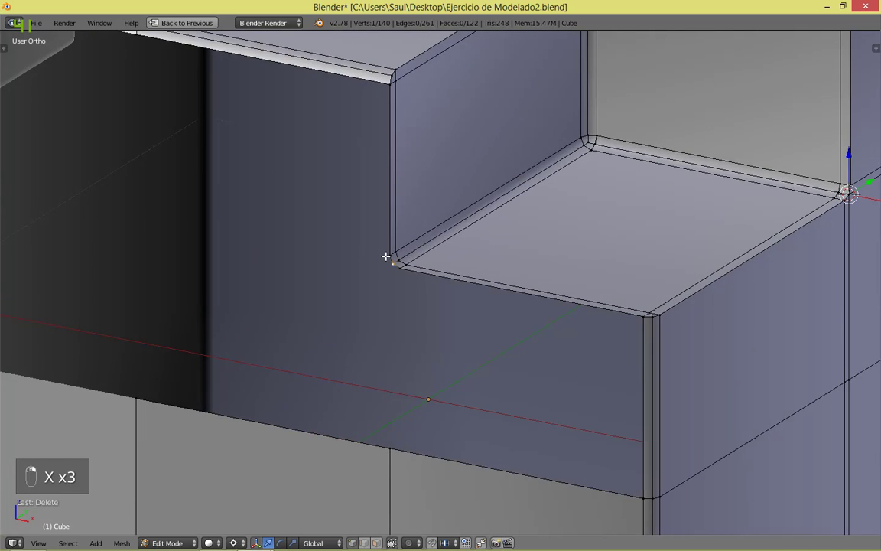
Step: Extrude the bevel edge at the front recess corner along X to the mirror centre
{"action": "middle_click_drag", "start_coordinate": [389, 265], "coordinate": [489, 322], "text": "shift"}
{"action": "key", "text": "e"}
{"action": "right_click", "coordinate": [489, 321]}
{"action": "scroll", "coordinate": [489, 321], "scroll_direction": "down", "scroll_amount": 3}
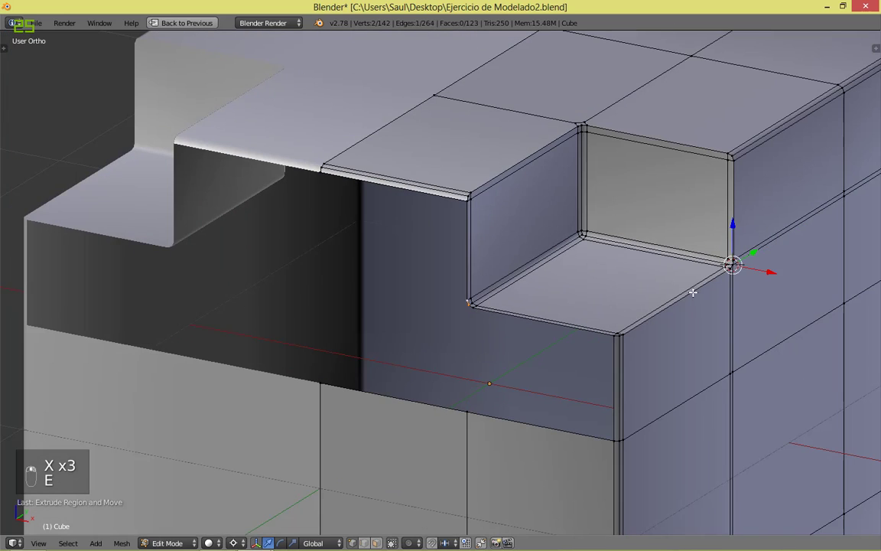
{"action": "left_click_drag", "start_coordinate": [770, 272], "coordinate": [211, 220]}
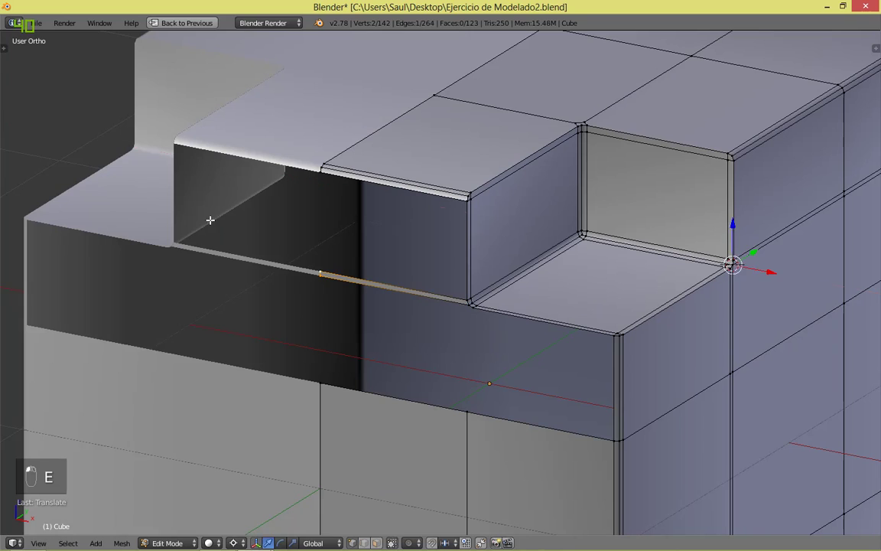
{"action": "scroll", "coordinate": [367, 324], "scroll_direction": "up", "scroll_amount": 4}
{"action": "key", "text": "a"}
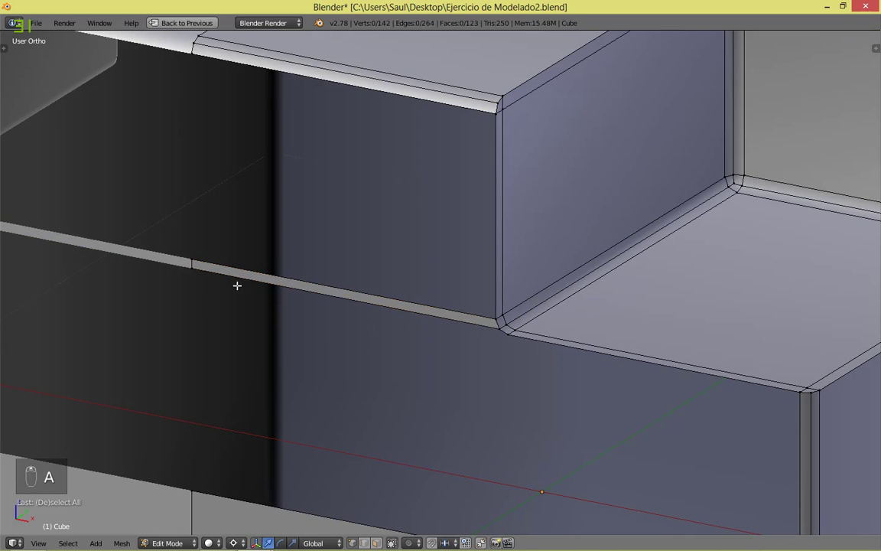
Step: Fill the front opening above the extruded strip with a face
{"action": "key", "text": "c"}
{"action": "left_click", "coordinate": [181, 266]}
{"action": "right_click", "coordinate": [188, 253]}
{"action": "scroll", "coordinate": [337, 313], "scroll_direction": "down", "scroll_amount": 3}
{"action": "scroll", "coordinate": [459, 290], "scroll_direction": "up", "scroll_amount": 4}
{"action": "key", "text": "a"}
{"action": "right_click", "coordinate": [507, 277], "text": "alt"}
{"action": "scroll", "coordinate": [507, 278], "scroll_direction": "down", "scroll_amount": 3}
{"action": "key", "text": "f"}
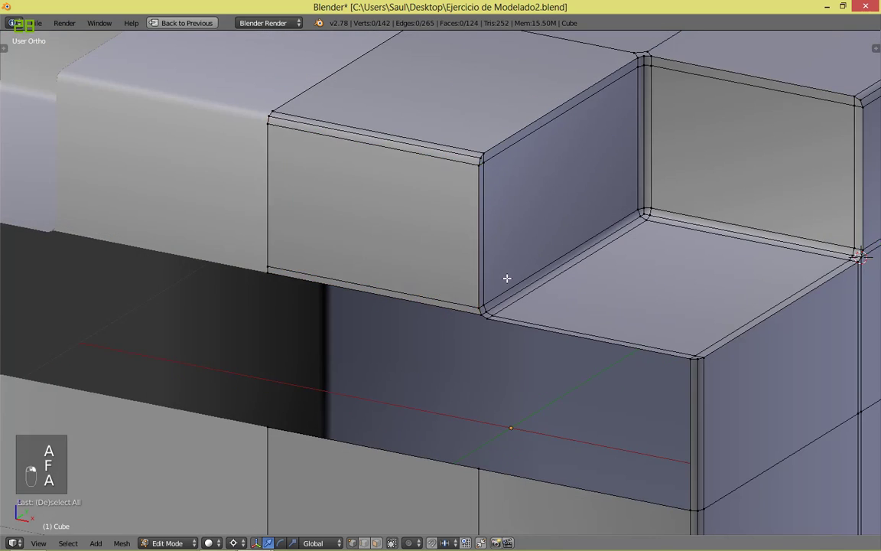
{"action": "key", "text": "a"}
Step: Snap the 3D cursor to the lower bevel vertex at the front recess corner
{"action": "scroll", "coordinate": [506, 279], "scroll_direction": "up", "scroll_amount": 3}
{"action": "middle_click_drag", "start_coordinate": [522, 357], "coordinate": [406, 194], "text": "shift"}
{"action": "right_click", "coordinate": [402, 181]}
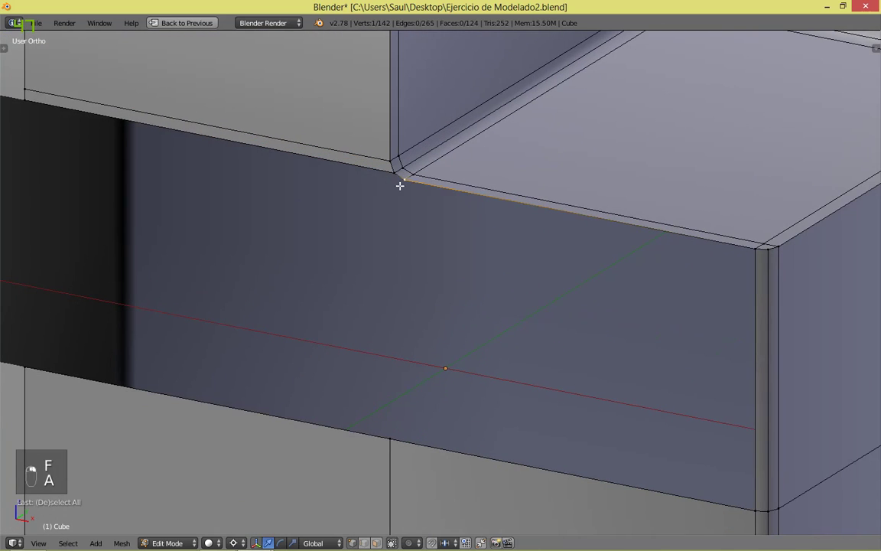
{"action": "key", "text": "shift+s"}
{"action": "left_click", "coordinate": [403, 188]}
Step: Align the vertical edge loop below the front recess corner with the 3D cursor by scaling it to 0 along X
{"action": "middle_click_drag", "start_coordinate": [340, 192], "coordinate": [416, 330]}
{"action": "right_click", "coordinate": [417, 330], "text": "alt"}
{"action": "scroll", "coordinate": [428, 325], "scroll_direction": "down", "scroll_amount": 5}
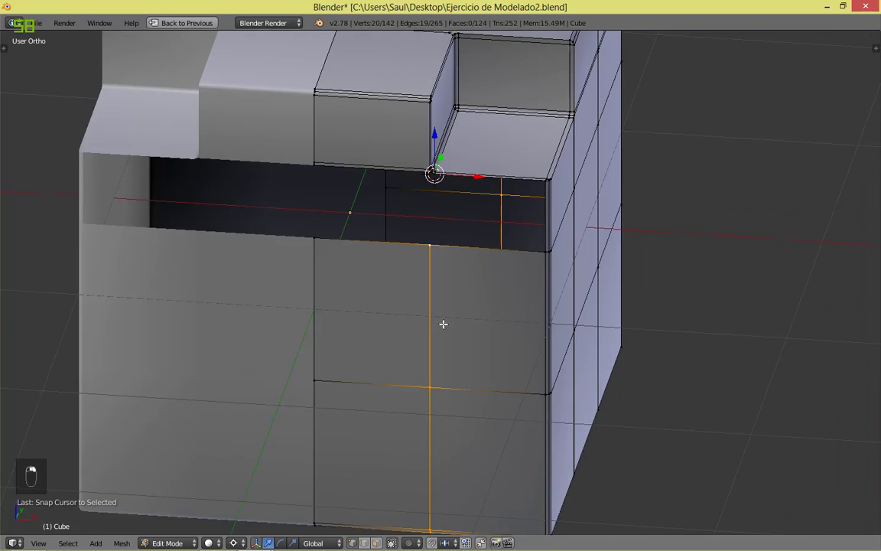
{"action": "scroll", "coordinate": [444, 324], "scroll_direction": "up", "scroll_amount": 2}
{"action": "scroll", "coordinate": [442, 272], "scroll_direction": "up", "scroll_amount": 3}
{"action": "middle_click_drag", "start_coordinate": [442, 245], "coordinate": [421, 268], "text": "shift"}
{"action": "scroll", "coordinate": [436, 237], "scroll_direction": "up", "scroll_amount": 5}
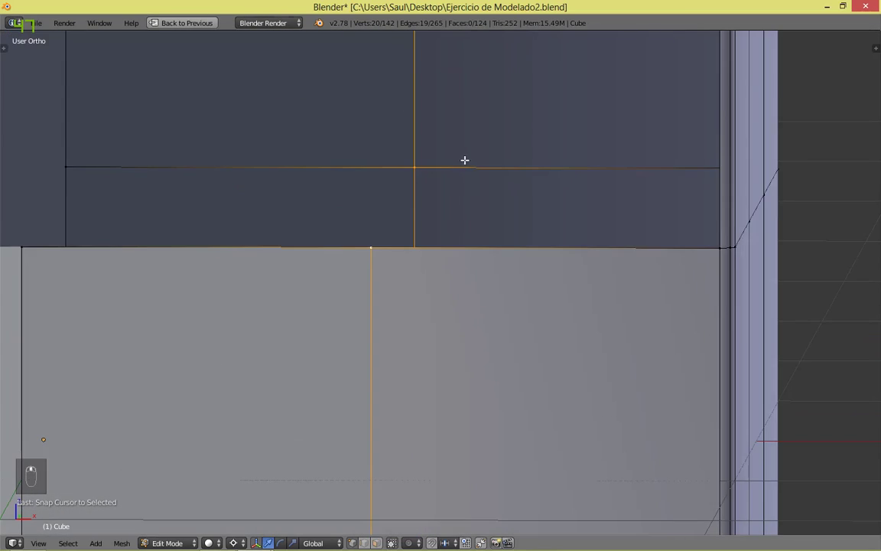
{"action": "middle_click_drag", "start_coordinate": [467, 164], "coordinate": [459, 315], "text": "shift"}
{"action": "scroll", "coordinate": [459, 316], "scroll_direction": "down", "scroll_amount": 4}
{"action": "key", "text": "s"}
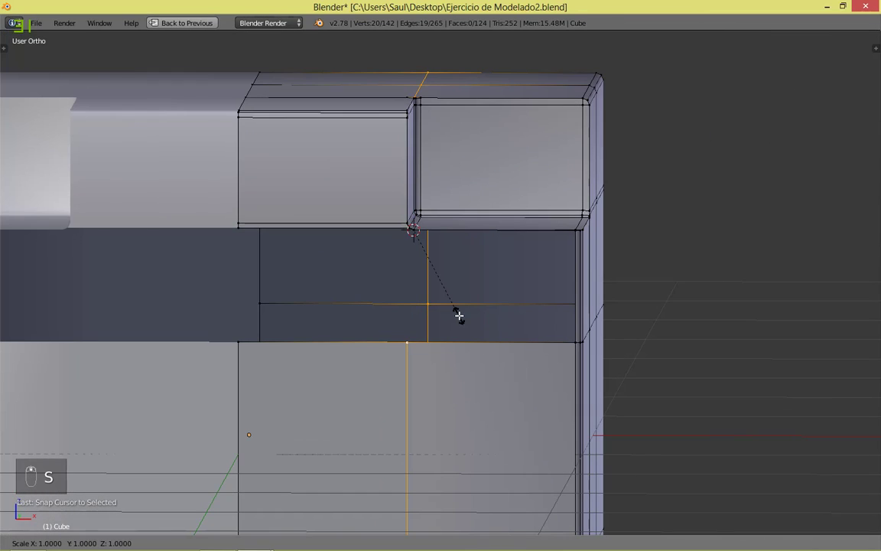
{"action": "key", "text": "x"}
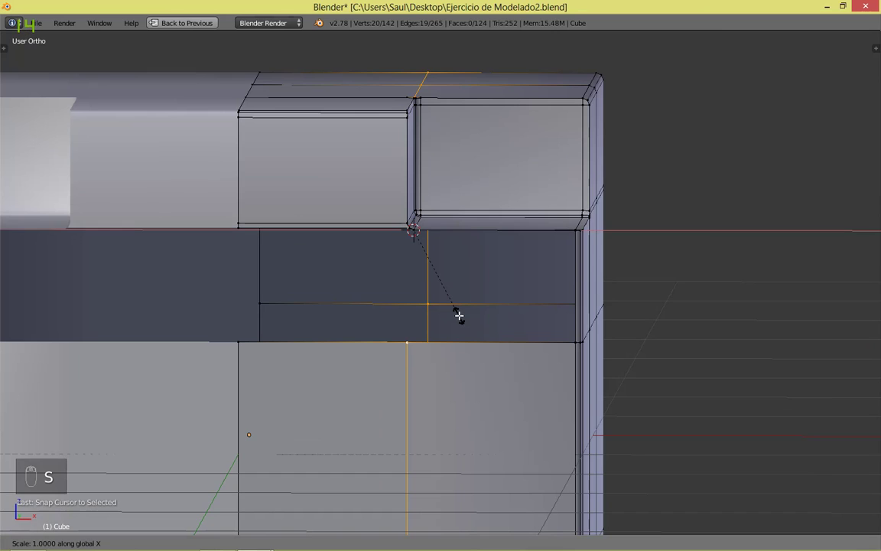
{"action": "key", "text": "0"}
{"action": "key", "text": "Return"}
{"action": "key", "text": "a"}
Step: Fill the front opening directly below the recess floor with a face
{"action": "scroll", "coordinate": [459, 316], "scroll_direction": "up", "scroll_amount": 3}
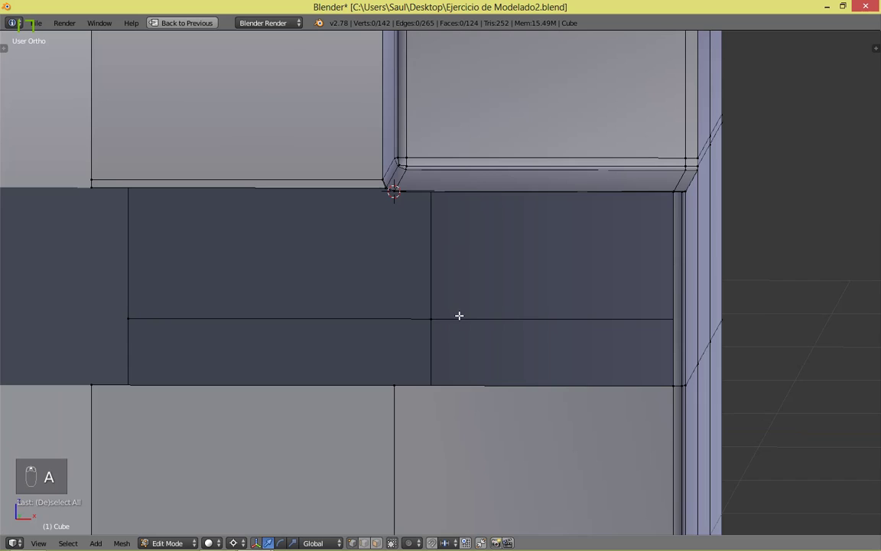
{"action": "right_click", "coordinate": [405, 384]}
{"action": "right_click", "coordinate": [398, 197], "text": "ctrl"}
{"action": "key", "text": "f"}
{"action": "key", "text": "a"}
Step: Snap the 3D cursor to the neighbouring bevel vertex at the end of the extruded front strip
{"action": "middle_click_drag", "start_coordinate": [615, 269], "coordinate": [571, 313]}
{"action": "right_click", "coordinate": [340, 258]}
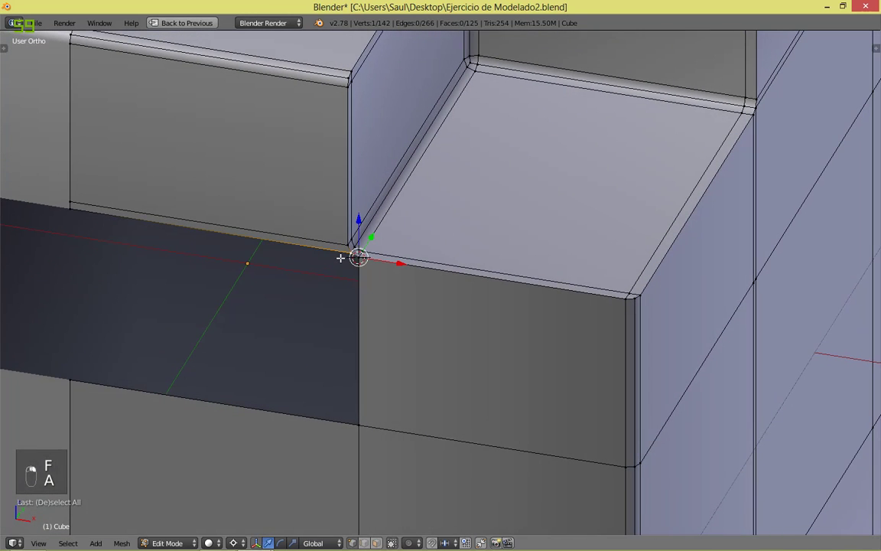
{"action": "key", "text": "shift+s"}
{"action": "left_click", "coordinate": [351, 328]}
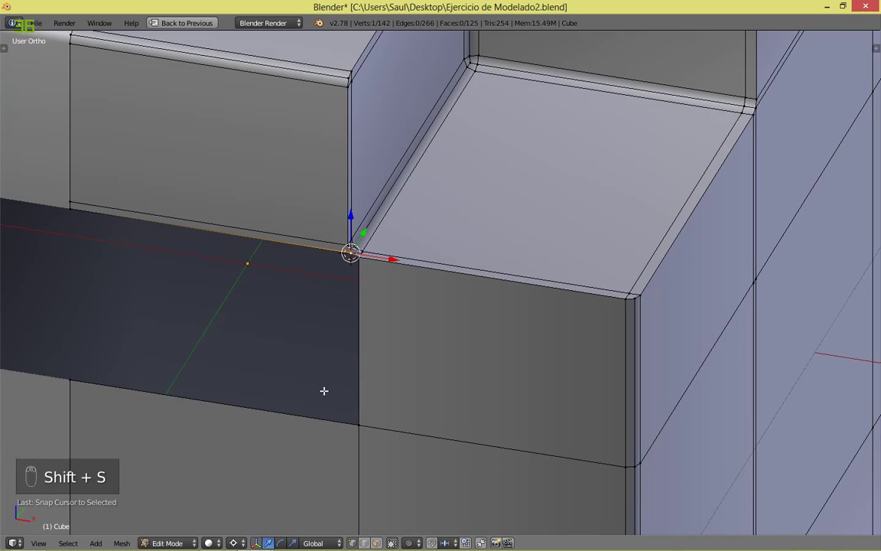
Step: Add a vertical loop cut beside the front opening and align it with the 3D cursor by scaling to 0 along X
{"action": "key", "text": "ctrl+r"}
{"action": "left_click", "coordinate": [311, 423]}
{"action": "right_click", "coordinate": [312, 423]}
{"action": "scroll", "coordinate": [326, 368], "scroll_direction": "down", "scroll_amount": 4}
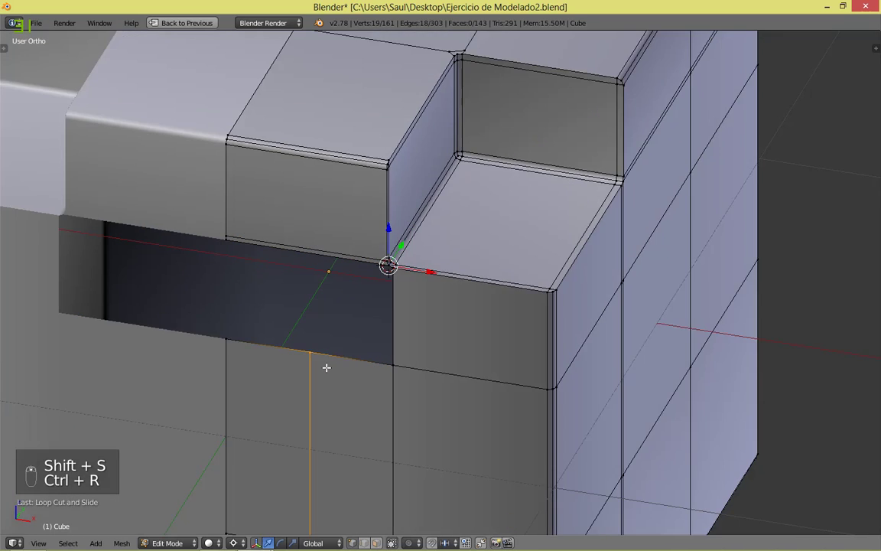
{"action": "scroll", "coordinate": [364, 368], "scroll_direction": "up", "scroll_amount": 4}
{"action": "key", "text": "s"}
{"action": "right_click", "coordinate": [363, 361]}
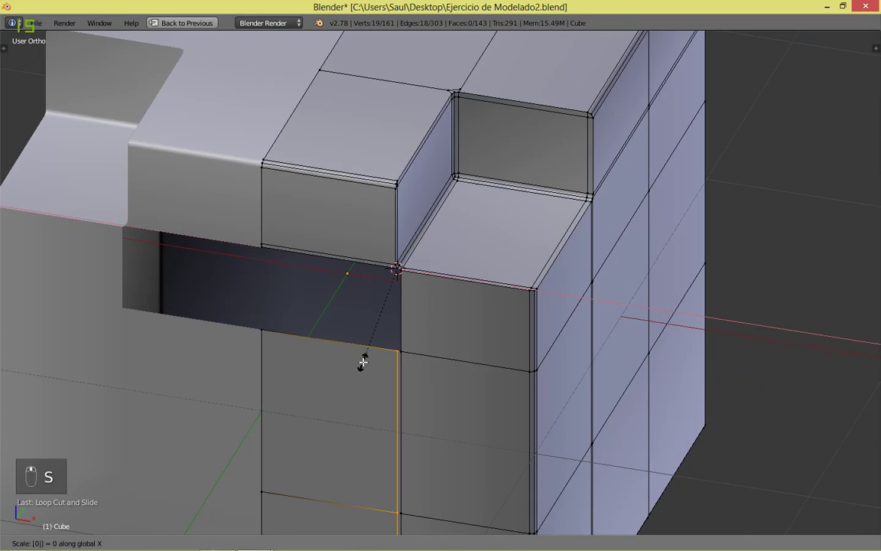
{"action": "key", "text": "a"}
Step: Fill the narrow gap between the two vertical front loops and the remaining front opening with faces
{"action": "scroll", "coordinate": [352, 371], "scroll_direction": "up", "scroll_amount": 4}
{"action": "right_click", "coordinate": [355, 263], "text": "ctrl"}
{"action": "key", "text": "f"}
{"action": "key", "text": "a"}
{"action": "right_click", "coordinate": [352, 269], "text": "alt"}
{"action": "scroll", "coordinate": [397, 320], "scroll_direction": "down", "scroll_amount": 2}
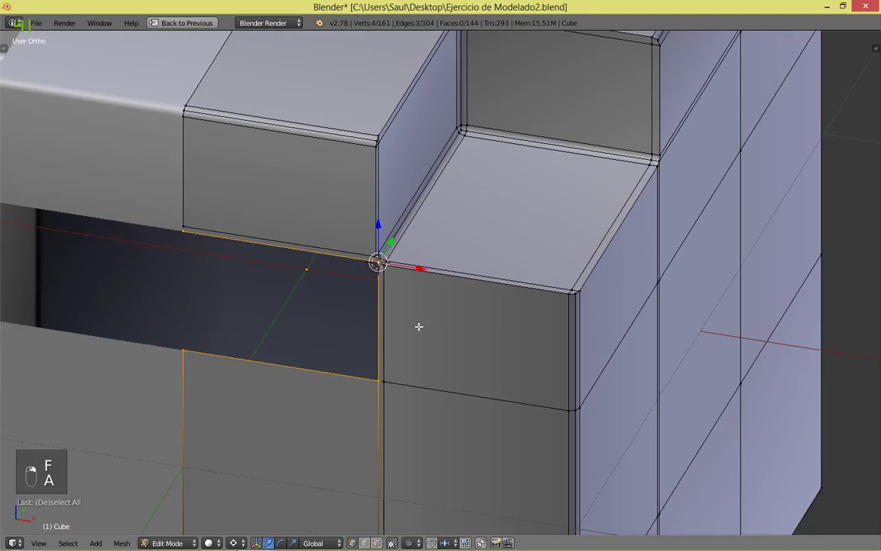
{"action": "key", "text": "f"}
{"action": "key", "text": "a"}
Step: Save the file, overwriting the existing version
{"action": "middle_click_drag", "start_coordinate": [581, 190], "coordinate": [519, 299], "text": "shift"}
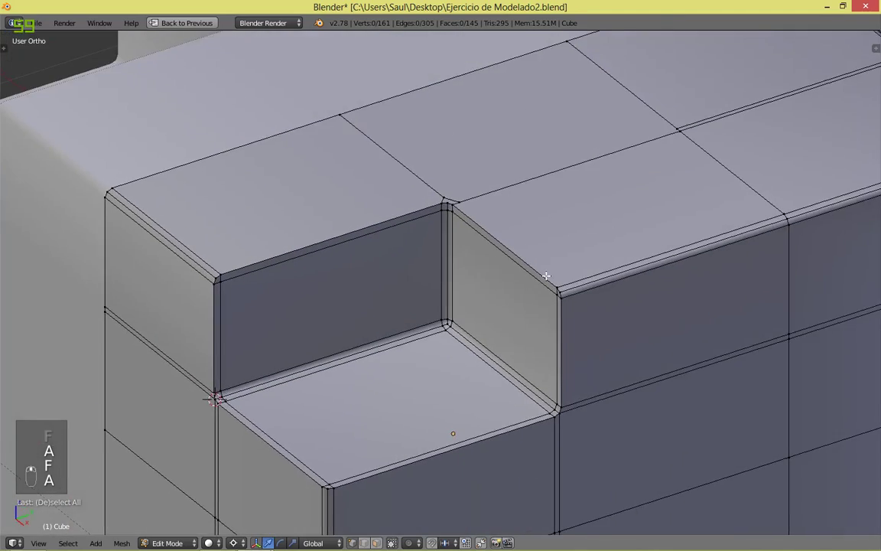
{"action": "scroll", "coordinate": [528, 295], "scroll_direction": "up", "scroll_amount": 3}
{"action": "key", "text": "ctrl+s"}
{"action": "left_click", "coordinate": [552, 275]}
Step: Delete the two vertices on the cube's top that surround the recess's inner corner
{"action": "middle_click_drag", "start_coordinate": [719, 184], "coordinate": [545, 256]}
{"action": "scroll", "coordinate": [755, 351], "scroll_direction": "down", "scroll_amount": 4}
{"action": "scroll", "coordinate": [673, 337], "scroll_direction": "up", "scroll_amount": 5}
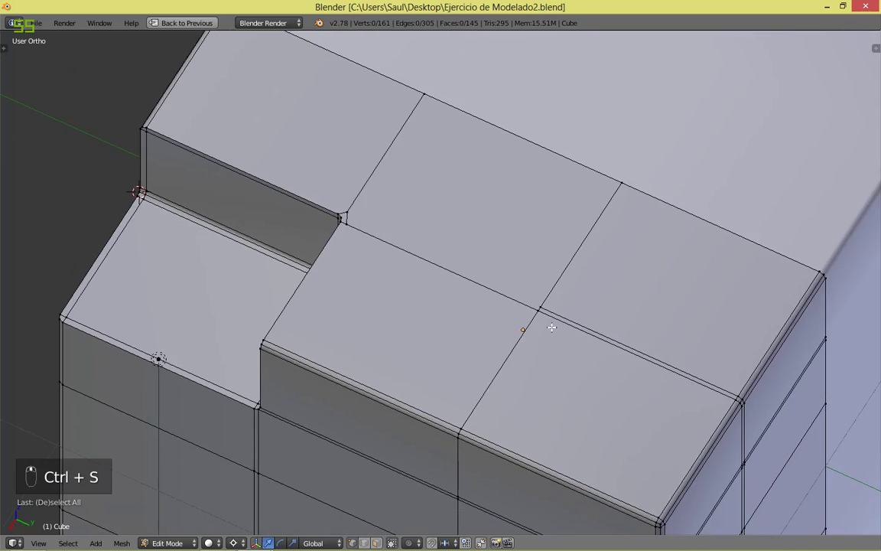
{"action": "key", "text": "x"}
{"action": "left_click", "coordinate": [198, 144]}
{"action": "key", "text": "x"}
{"action": "left_click", "coordinate": [206, 113]}
Step: Fill the top area behind the recess and the narrow strip alongside it with faces
{"action": "middle_click_drag", "start_coordinate": [201, 133], "coordinate": [369, 176]}
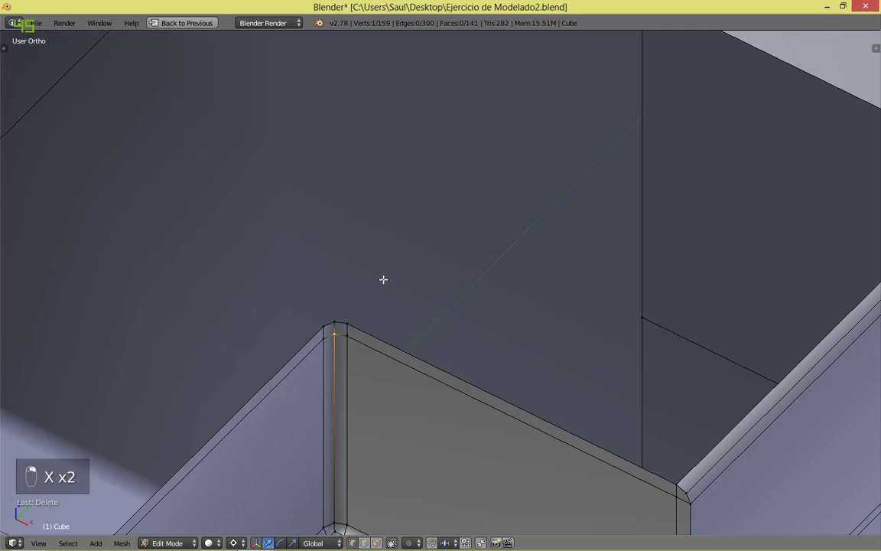
{"action": "scroll", "coordinate": [378, 298], "scroll_direction": "down", "scroll_amount": 2}
{"action": "key", "text": "f"}
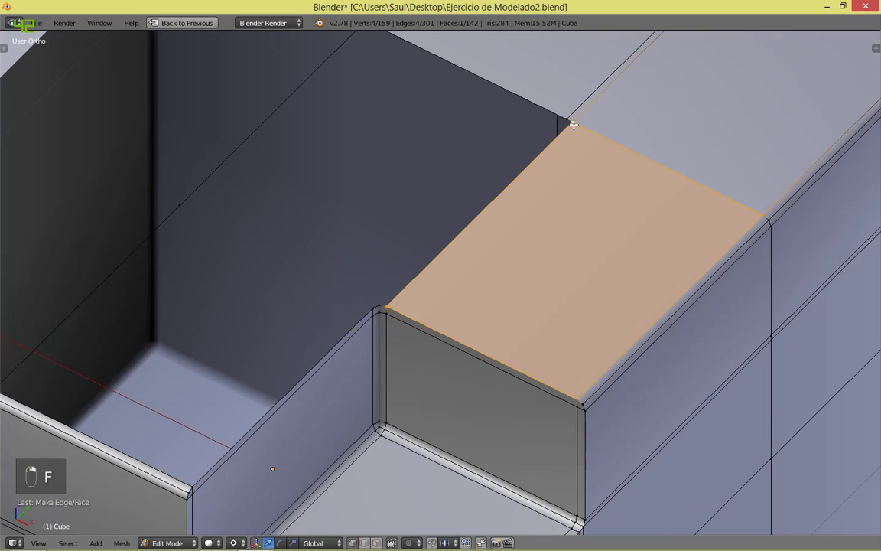
{"action": "key", "text": "a"}
{"action": "scroll", "coordinate": [348, 300], "scroll_direction": "up", "scroll_amount": 3}
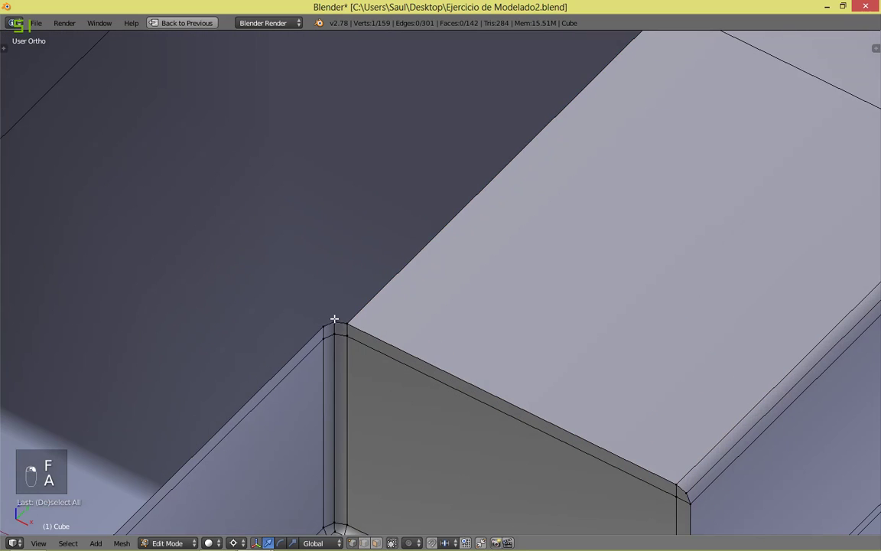
{"action": "key", "text": "f"}
{"action": "key", "text": "a"}
{"action": "scroll", "coordinate": [351, 313], "scroll_direction": "down", "scroll_amount": 2}
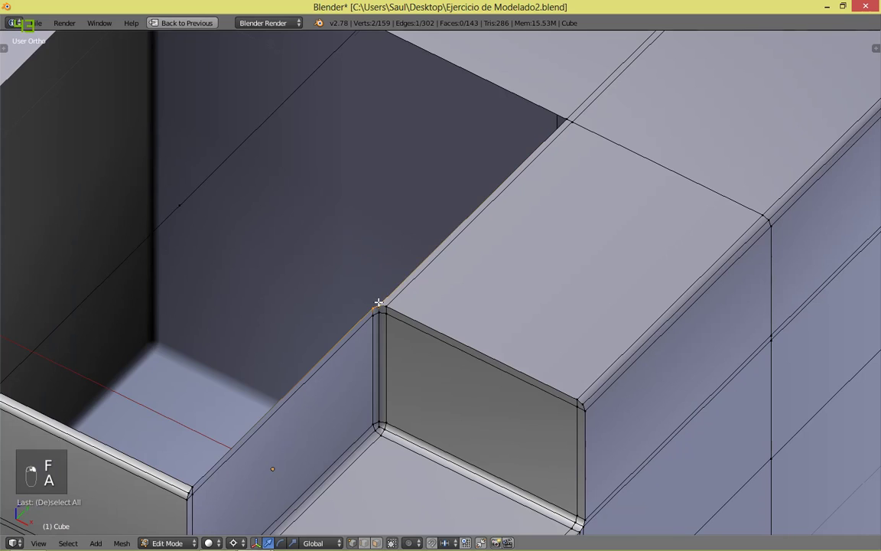
Step: Extrude the bevel edge at the recess's inner top corner along X to the mirror centre
{"action": "middle_click_drag", "start_coordinate": [378, 303], "coordinate": [583, 298], "text": "shift"}
{"action": "scroll", "coordinate": [584, 296], "scroll_direction": "down", "scroll_amount": 5}
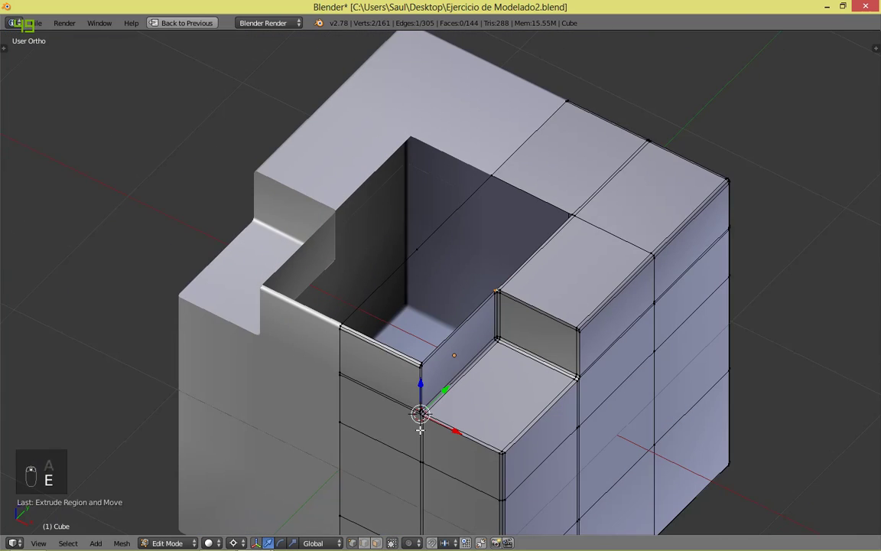
{"action": "left_click_drag", "start_coordinate": [446, 426], "coordinate": [217, 344]}
{"action": "scroll", "coordinate": [512, 297], "scroll_direction": "up", "scroll_amount": 3}
{"action": "key", "text": "a"}
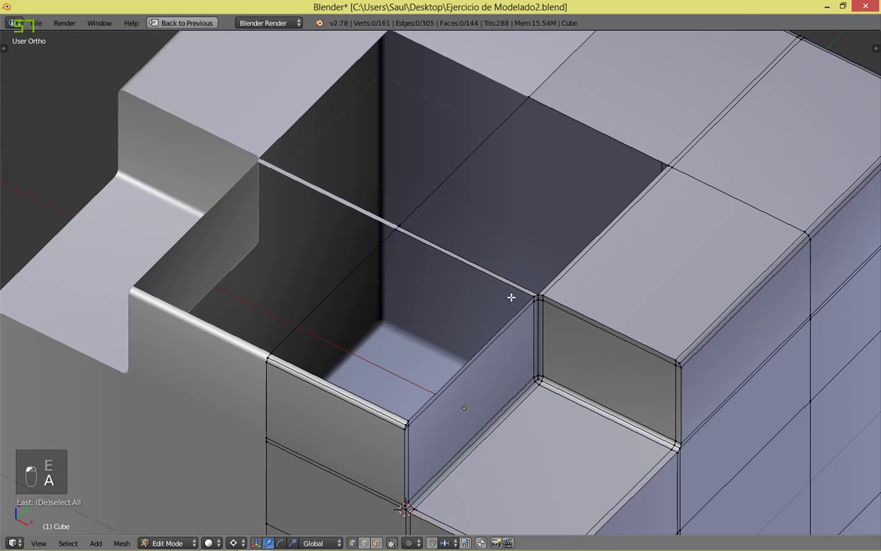
Step: Try to fill the front part of the top opening with a face
{"action": "key", "text": "f"}
{"action": "key", "text": "ctrl+z"}
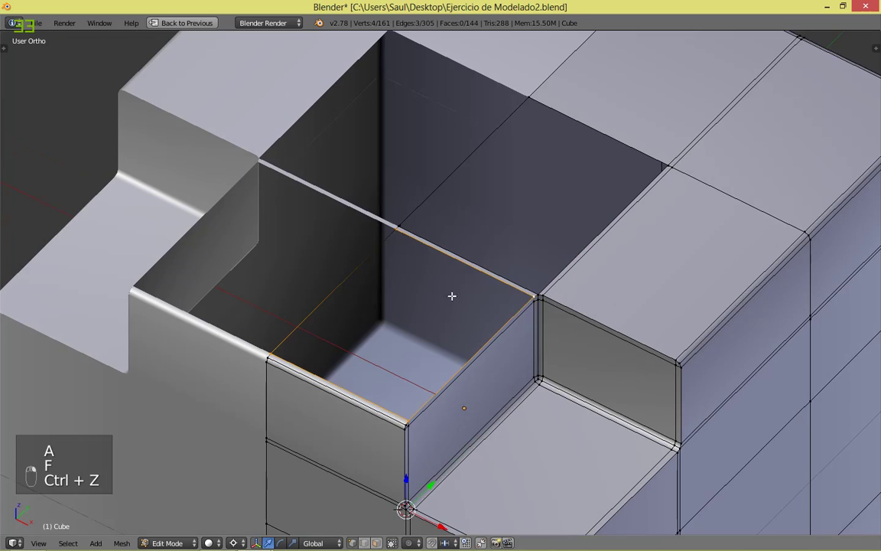
{"action": "key", "text": "a"}
{"action": "key", "text": "f"}
Step: Delete the stray vertex lying on the centre line of the top opening
{"action": "key", "text": "g"}
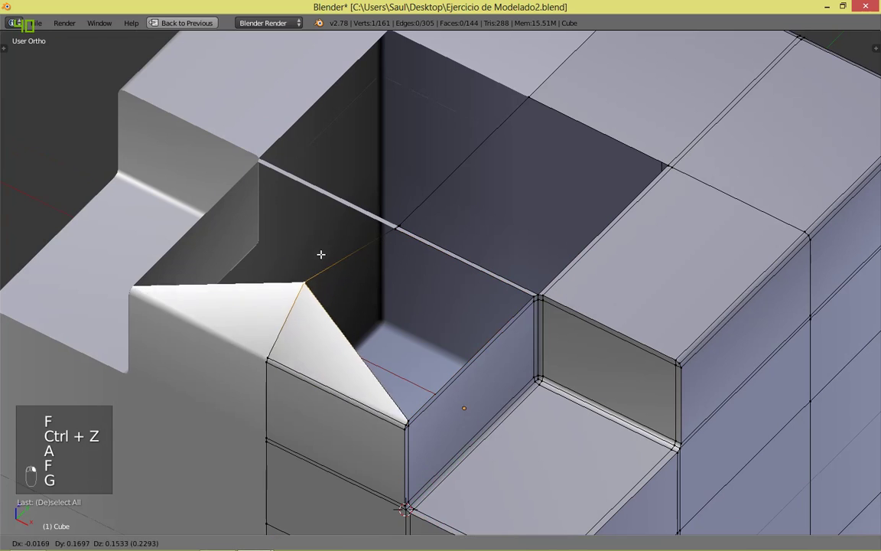
{"action": "key", "text": "g"}
{"action": "scroll", "coordinate": [395, 146], "scroll_direction": "up", "scroll_amount": 4}
{"action": "key", "text": "x"}
{"action": "left_click", "coordinate": [433, 145]}
{"action": "scroll", "coordinate": [433, 144], "scroll_direction": "down", "scroll_amount": 3}
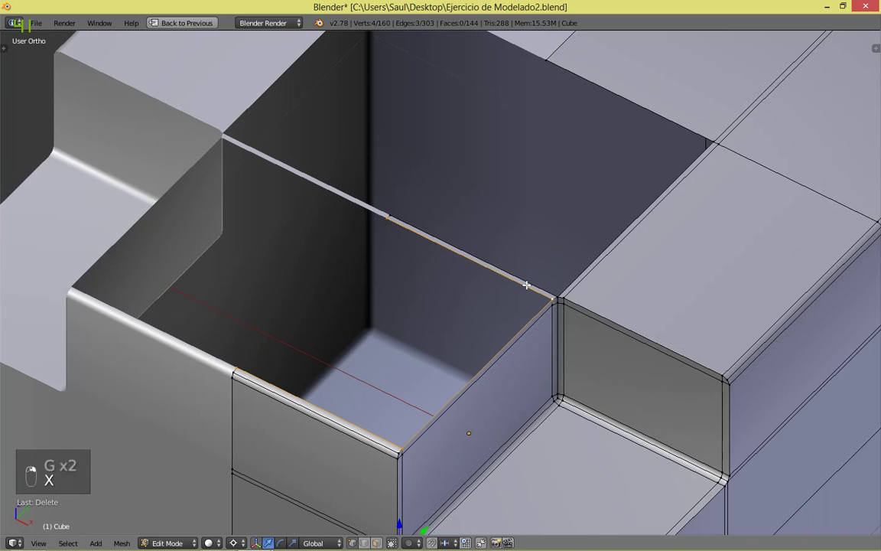
Step: Fill the front and rear parts of the top opening on either side of the extruded strip with faces
{"action": "key", "text": "f"}
{"action": "scroll", "coordinate": [536, 290], "scroll_direction": "up", "scroll_amount": 2}
{"action": "middle_click_drag", "start_coordinate": [699, 247], "coordinate": [561, 356], "text": "shift"}
{"action": "scroll", "coordinate": [605, 256], "scroll_direction": "down", "scroll_amount": 3}
{"action": "key", "text": "f"}
{"action": "key", "text": "a"}
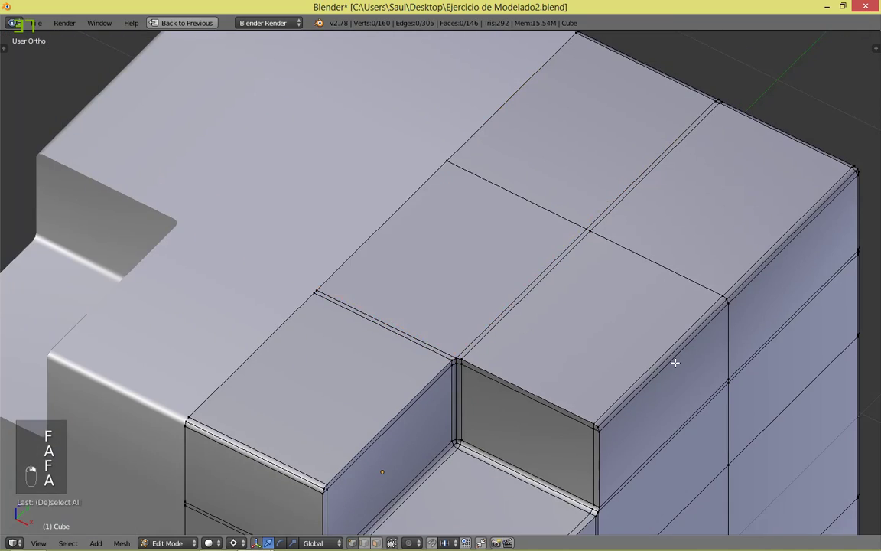
Step: Inspect the rebuilt recess in Object Mode and save the file over the existing version
{"action": "middle_click_drag", "start_coordinate": [675, 361], "coordinate": [637, 309]}
{"action": "key", "text": "ctrl+s"}
{"action": "middle_click_drag", "start_coordinate": [551, 387], "coordinate": [615, 296], "text": "shift"}
{"action": "key", "text": "Tab"}
{"action": "middle_click_drag", "start_coordinate": [361, 345], "coordinate": [354, 363]}
{"action": "key", "text": "Tab"}
{"action": "scroll", "coordinate": [705, 382], "scroll_direction": "up", "scroll_amount": 2}
{"action": "middle_click_drag", "start_coordinate": [521, 453], "coordinate": [703, 389], "text": "shift"}
{"action": "key", "text": "ctrl+s"}
{"action": "left_click", "coordinate": [567, 312]}
{"action": "key", "text": "Tab"}
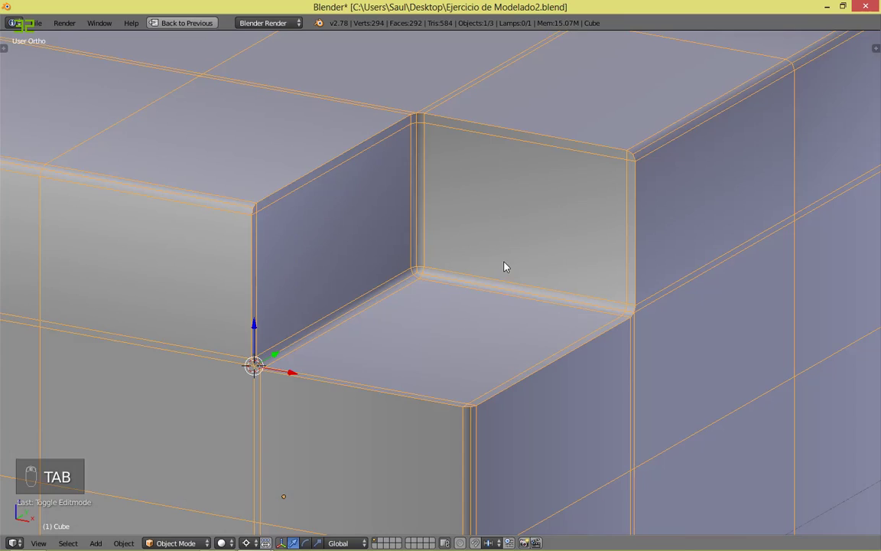
Step: Add a Subdivision Surface modifier to the cube and compare the recess with the smoothing hidden and shown
{"action": "key", "text": "shift+space"}
{"action": "left_click", "coordinate": [773, 169]}
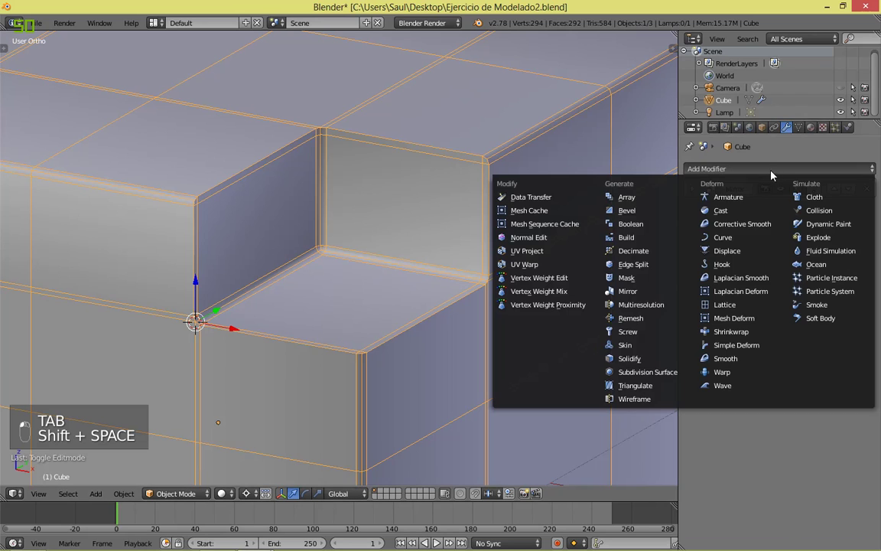
{"action": "left_click", "coordinate": [639, 375]}
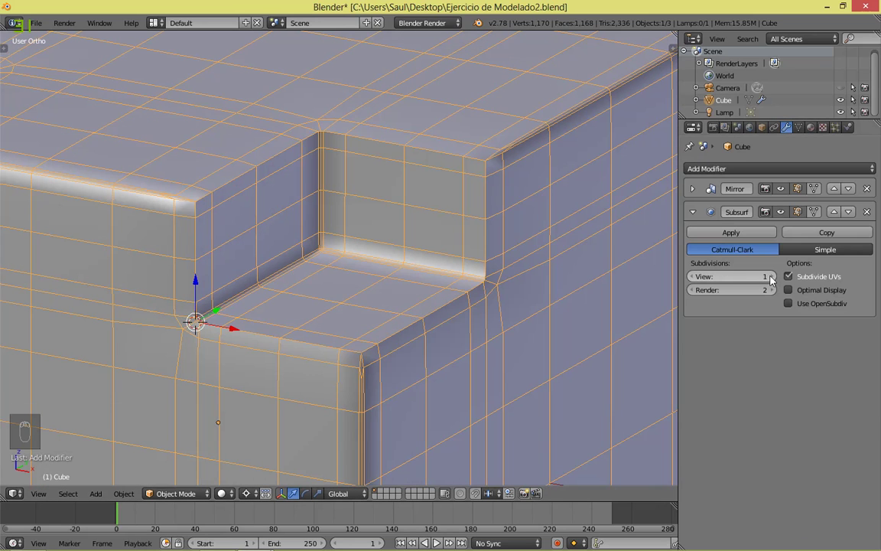
{"action": "middle_click_drag", "start_coordinate": [428, 361], "coordinate": [462, 255]}
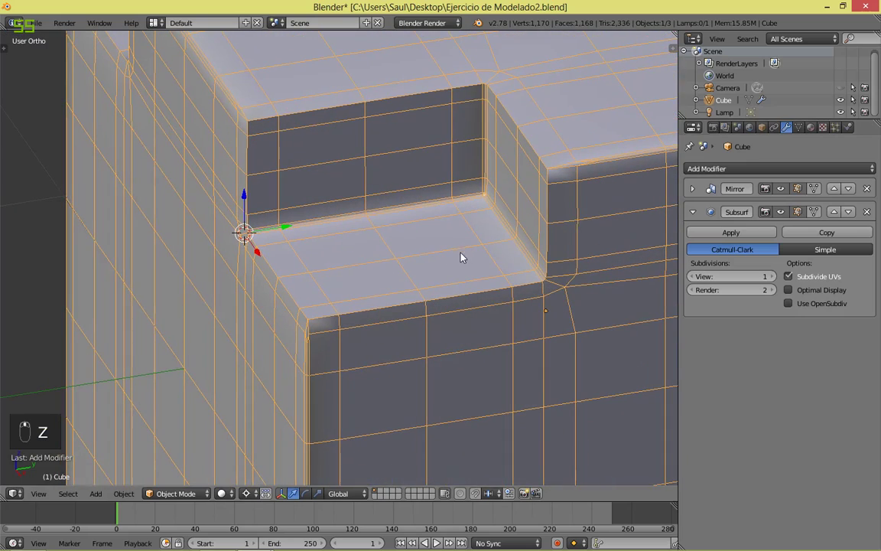
{"action": "left_click", "coordinate": [780, 212]}
{"action": "left_click", "coordinate": [779, 211]}
Step: Examine the smoothed recess with the cube's Wire and Draw All Edges display switched off, and switch both back on
{"action": "left_click", "coordinate": [749, 127]}
{"action": "left_click", "coordinate": [762, 128]}
{"action": "left_click_drag", "start_coordinate": [705, 458], "coordinate": [704, 474]}
{"action": "mouse_move", "coordinate": [576, 457]}
{"action": "middle_mouse_down"}
{"action": "mouse_move", "coordinate": [465, 406]}
{"action": "mouse_move", "coordinate": [479, 364]}
{"action": "mouse_move", "coordinate": [425, 414]}
{"action": "mouse_move", "coordinate": [598, 237]}
{"action": "middle_mouse_up"}
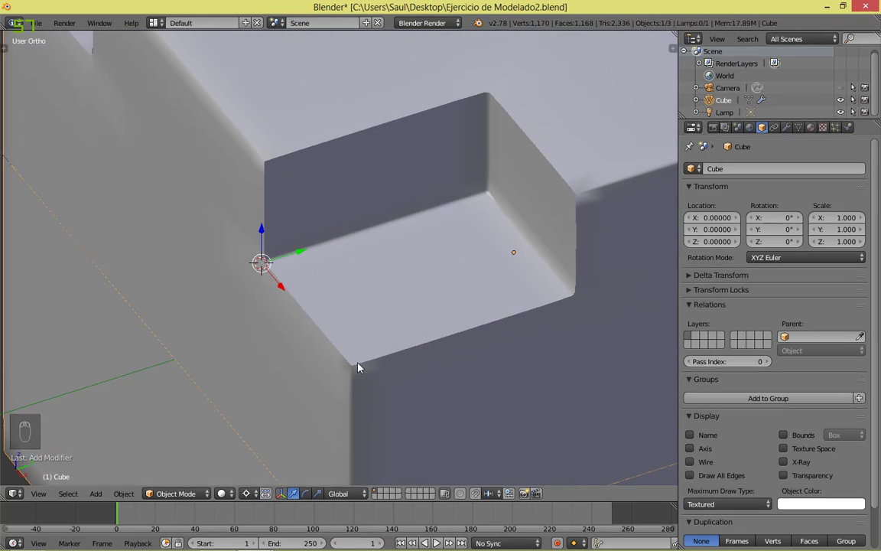
{"action": "left_click_drag", "start_coordinate": [695, 462], "coordinate": [708, 477]}
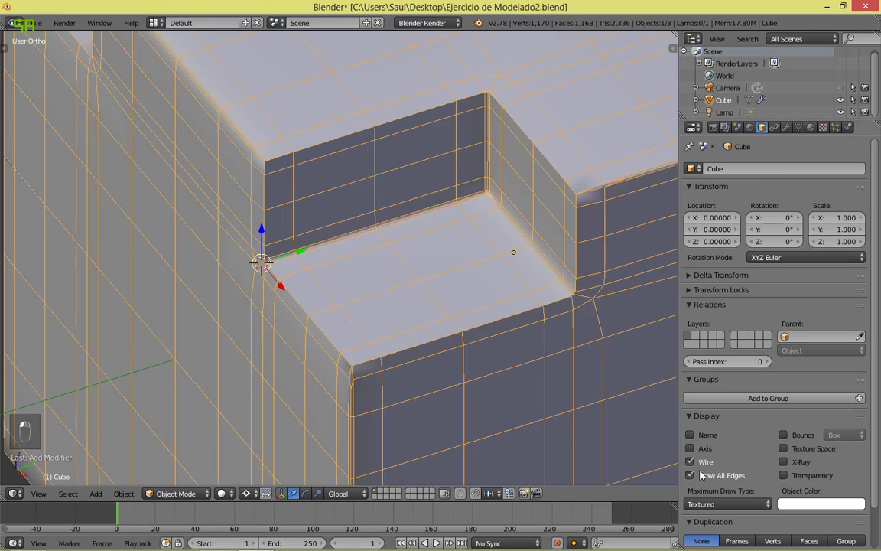
Step: Hide the Subdivision Surface effect in the viewport, enter Edit Mode and save the file
{"action": "left_click", "coordinate": [786, 127]}
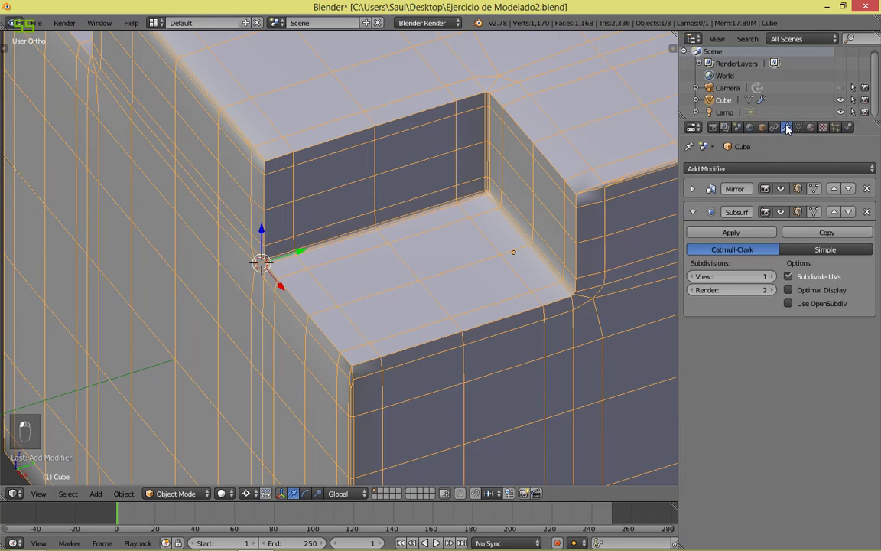
{"action": "left_click", "coordinate": [781, 211]}
{"action": "key", "text": "shift+space"}
{"action": "middle_click_drag", "start_coordinate": [603, 280], "coordinate": [686, 202], "text": "shift"}
{"action": "key", "text": "Tab"}
{"action": "key", "text": "ctrl+s"}
Step: Select the complete edge loop running around the outer rim of the recess
{"action": "right_click", "coordinate": [679, 192], "text": "alt"}
{"action": "middle_click_drag", "start_coordinate": [552, 259], "coordinate": [374, 446]}
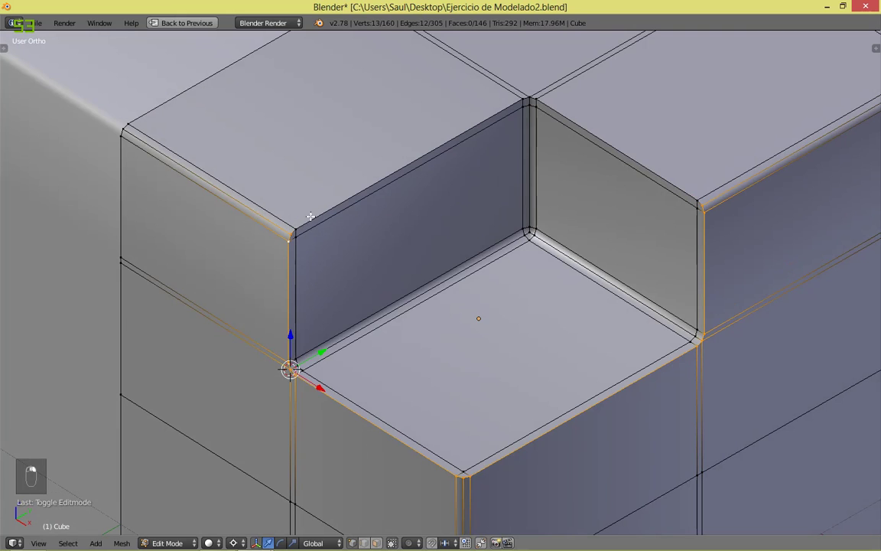
{"action": "middle_click_drag", "start_coordinate": [792, 306], "coordinate": [586, 134]}
{"action": "key", "text": "z"}
{"action": "middle_click_drag", "start_coordinate": [785, 250], "coordinate": [715, 234]}
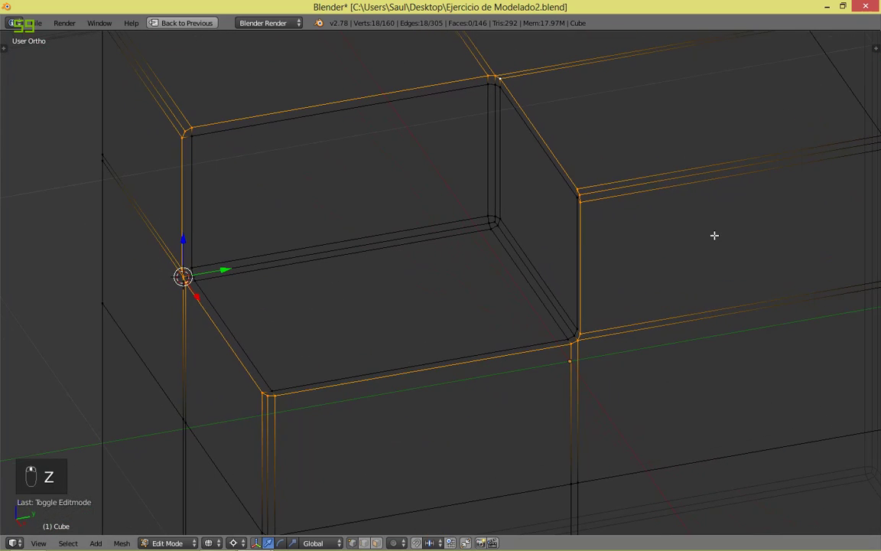
{"action": "key", "text": "z"}
{"action": "middle_click_drag", "start_coordinate": [299, 136], "coordinate": [638, 269]}
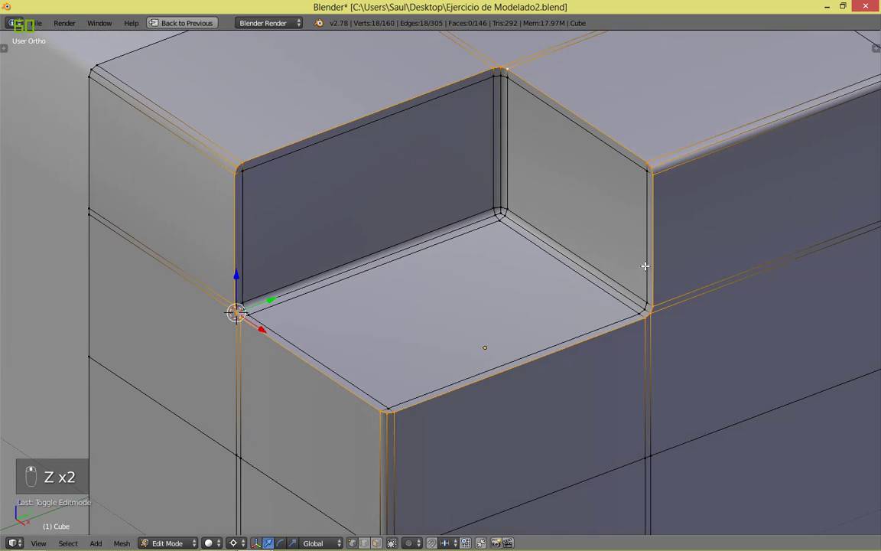
Step: Bevel the recess's outer rim with two segments at an offset of about 0.007 and view it in Object Mode
{"action": "key", "text": "ctrl+b"}
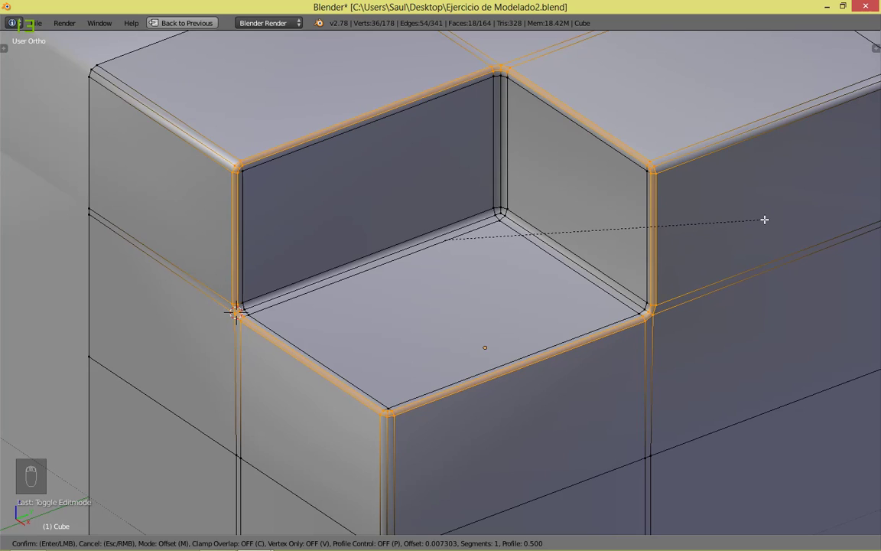
{"action": "scroll", "coordinate": [765, 219], "scroll_direction": "up", "scroll_amount": 1}
{"action": "left_click", "coordinate": [764, 219]}
{"action": "key", "text": "Tab"}
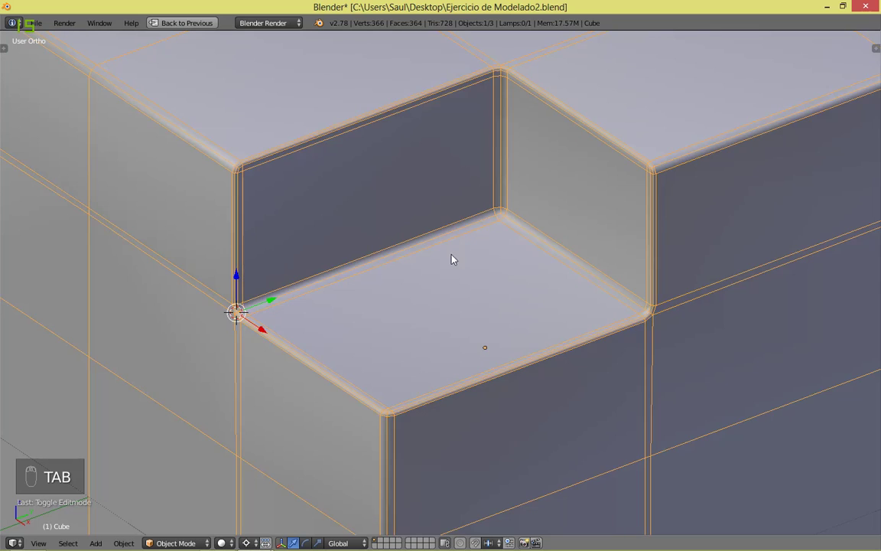
{"action": "middle_click_drag", "start_coordinate": [452, 256], "coordinate": [551, 256]}
{"action": "key", "text": "a"}
{"action": "key", "text": "a"}
{"action": "middle_click_drag", "start_coordinate": [666, 242], "coordinate": [623, 239]}
{"action": "scroll", "coordinate": [624, 239], "scroll_direction": "down", "scroll_amount": 2}
{"action": "scroll", "coordinate": [506, 221], "scroll_direction": "up", "scroll_amount": 2}
{"action": "right_click", "coordinate": [506, 221]}
Step: Show the Subdivision Surface effect again and turn off the cube's Wire and Draw All Edges display
{"action": "key", "text": "shift+space"}
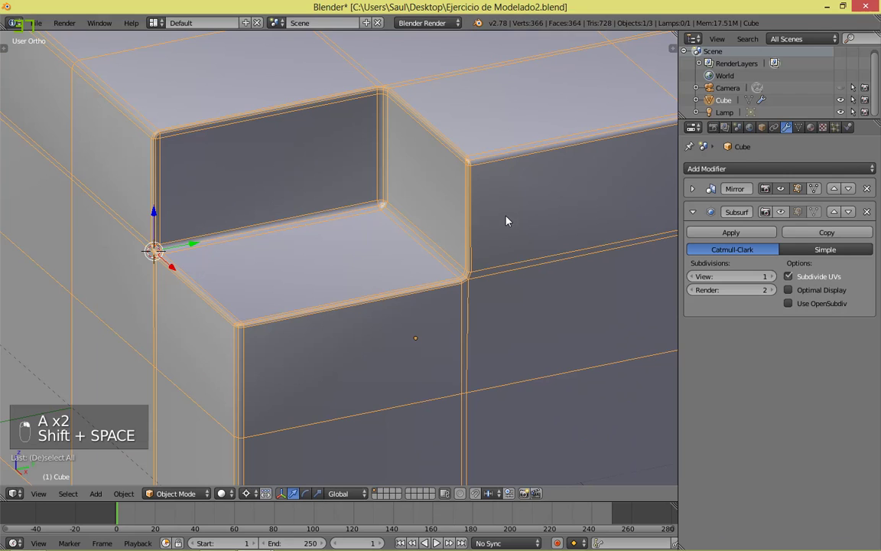
{"action": "left_click", "coordinate": [781, 211]}
{"action": "scroll", "coordinate": [388, 234], "scroll_direction": "down", "scroll_amount": 1}
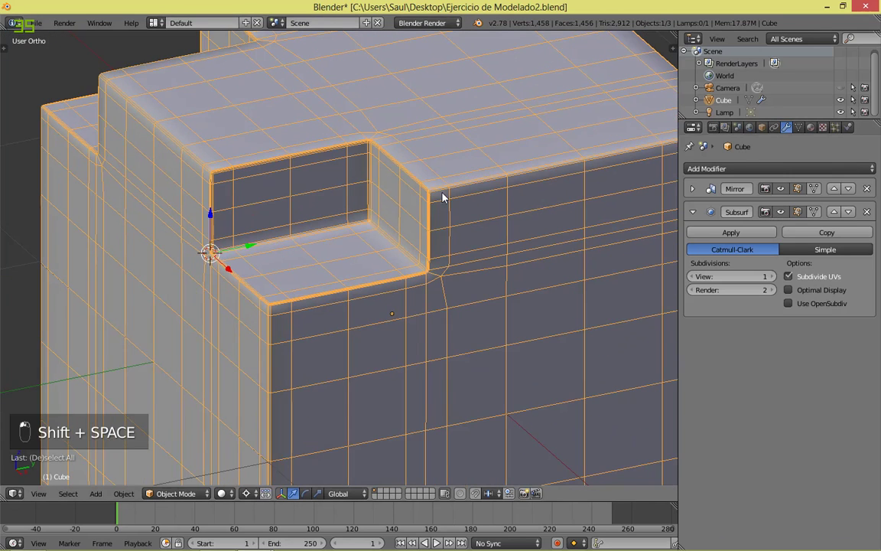
{"action": "scroll", "coordinate": [440, 198], "scroll_direction": "up", "scroll_amount": 2}
{"action": "left_click", "coordinate": [762, 127]}
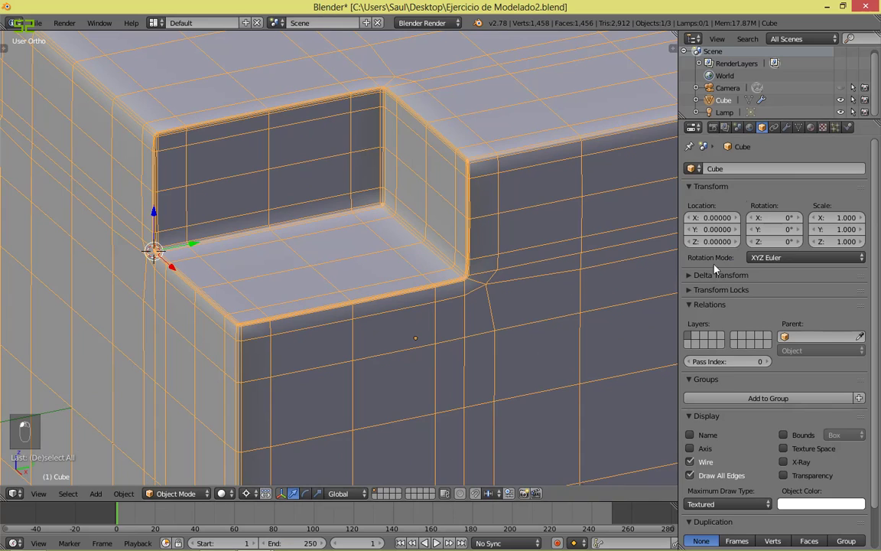
{"action": "left_click", "coordinate": [690, 462]}
{"action": "middle_click_drag", "start_coordinate": [572, 385], "coordinate": [490, 394]}
{"action": "scroll", "coordinate": [657, 351], "scroll_direction": "down", "scroll_amount": 3}
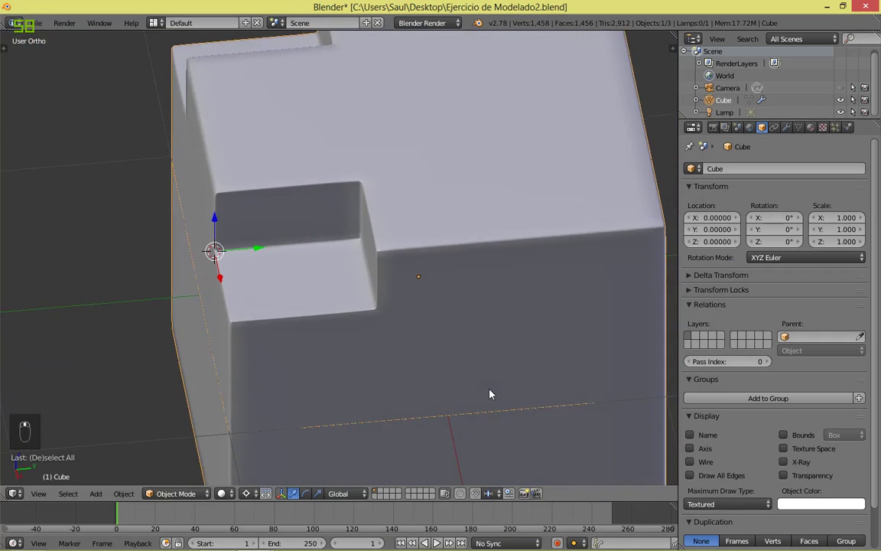
{"action": "scroll", "coordinate": [489, 393], "scroll_direction": "up", "scroll_amount": 3}
Step: Set the Subdivision Surface view level to 2 and check the smoothed recess
{"action": "left_click", "coordinate": [787, 127]}
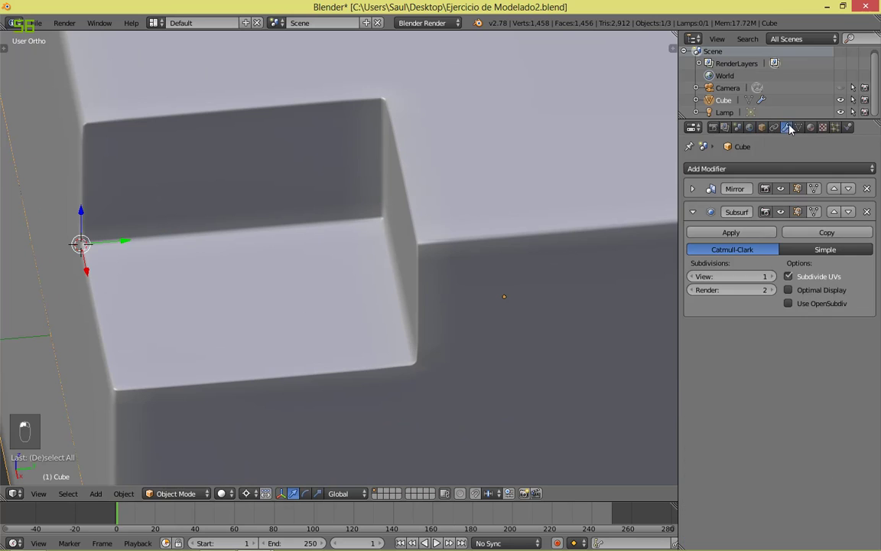
{"action": "left_click", "coordinate": [771, 277]}
{"action": "scroll", "coordinate": [441, 344], "scroll_direction": "down", "scroll_amount": 3}
{"action": "middle_click_drag", "start_coordinate": [441, 344], "coordinate": [433, 281]}
{"action": "scroll", "coordinate": [426, 287], "scroll_direction": "up", "scroll_amount": 2}
{"action": "scroll", "coordinate": [442, 360], "scroll_direction": "up", "scroll_amount": 2}
Step: Examine the beveled recess rim in Edit Mode, comparing its wireframe and solid display
{"action": "key", "text": "Tab"}
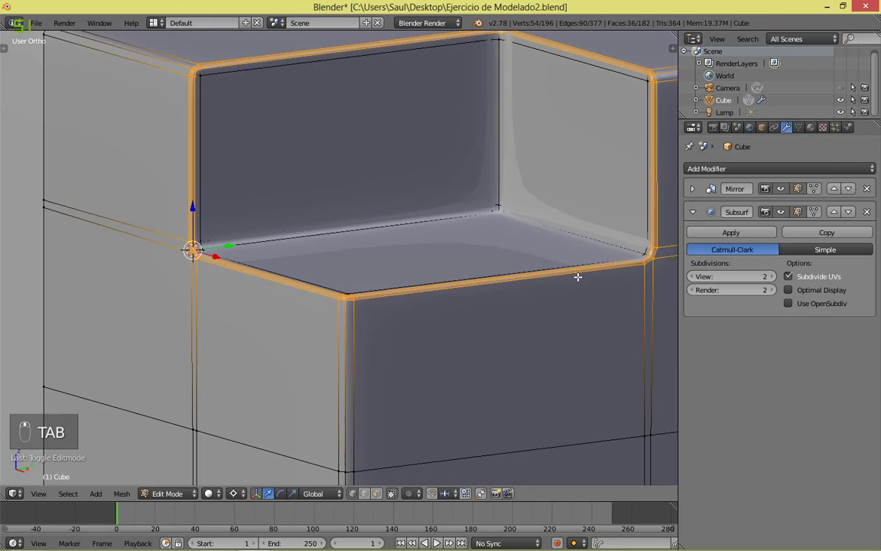
{"action": "middle_click_drag", "start_coordinate": [567, 231], "coordinate": [496, 279]}
{"action": "key", "text": "z"}
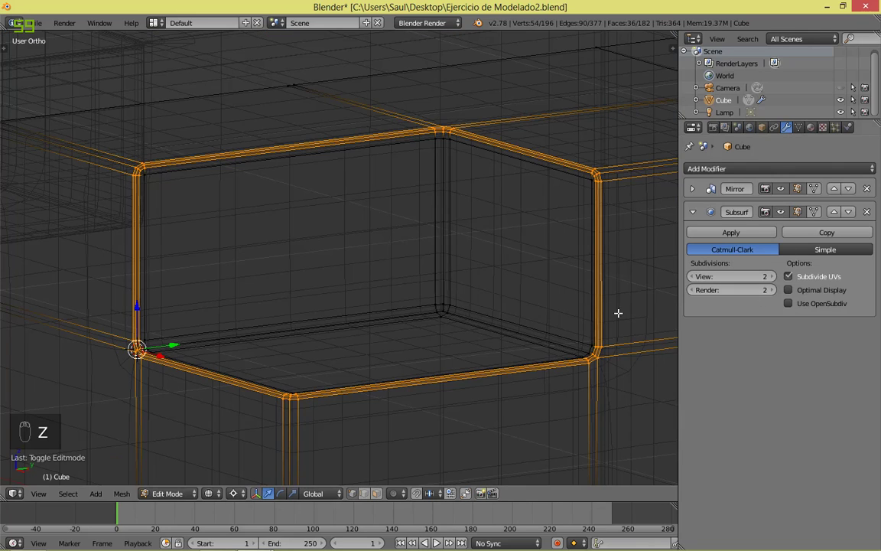
{"action": "scroll", "coordinate": [650, 302], "scroll_direction": "down", "scroll_amount": 2}
{"action": "key", "text": "Tab"}
{"action": "middle_click_drag", "start_coordinate": [492, 311], "coordinate": [474, 199], "text": "shift"}
{"action": "key", "text": "Tab"}
{"action": "scroll", "coordinate": [462, 227], "scroll_direction": "up", "scroll_amount": 3}
{"action": "key", "text": "z"}
{"action": "left_click", "coordinate": [528, 352]}
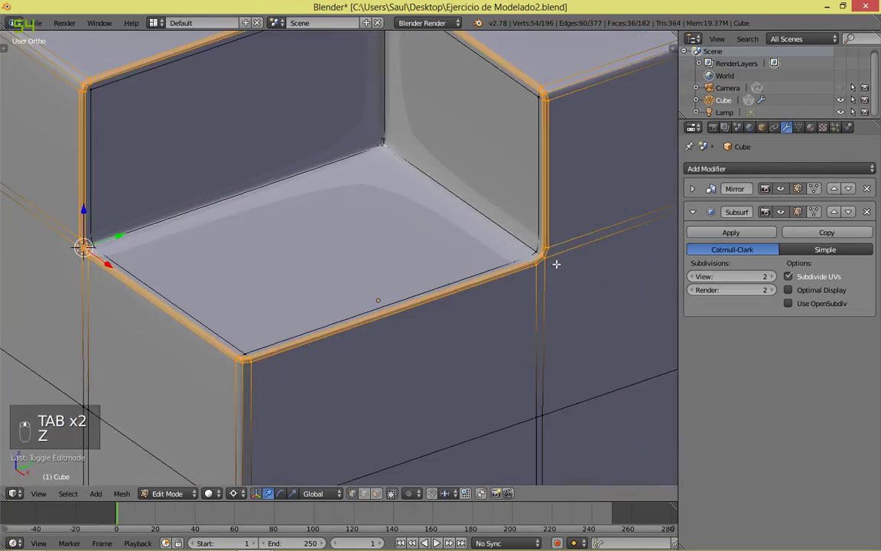
Step: Undo the two-segment rim bevel and bevel the same edge loop with three segments at an offset of about 0.011
{"action": "middle_click_drag", "start_coordinate": [556, 268], "coordinate": [492, 324], "text": "shift"}
{"action": "key", "text": "ctrl+z"}
{"action": "key", "text": "ctrl+z"}
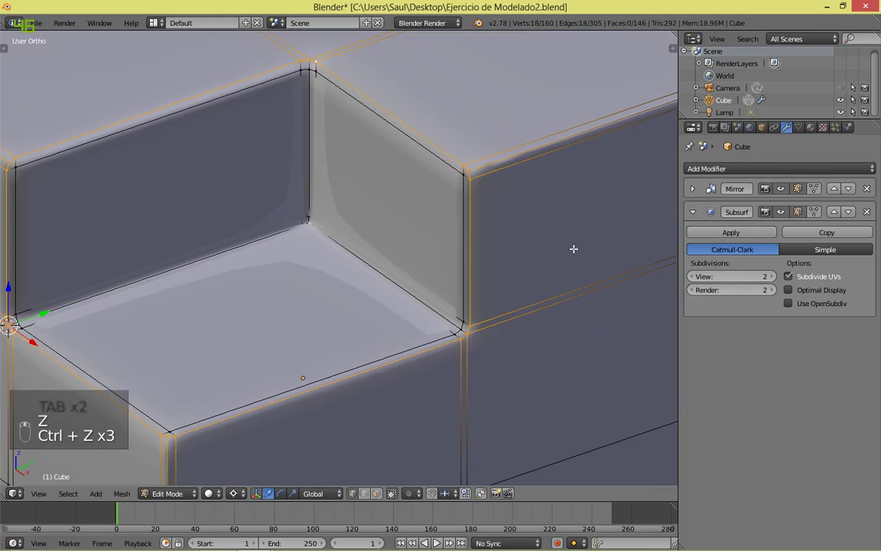
{"action": "scroll", "coordinate": [578, 248], "scroll_direction": "up", "scroll_amount": 6}
{"action": "key", "text": "ctrl+b"}
{"action": "scroll", "coordinate": [623, 215], "scroll_direction": "up", "scroll_amount": 2}
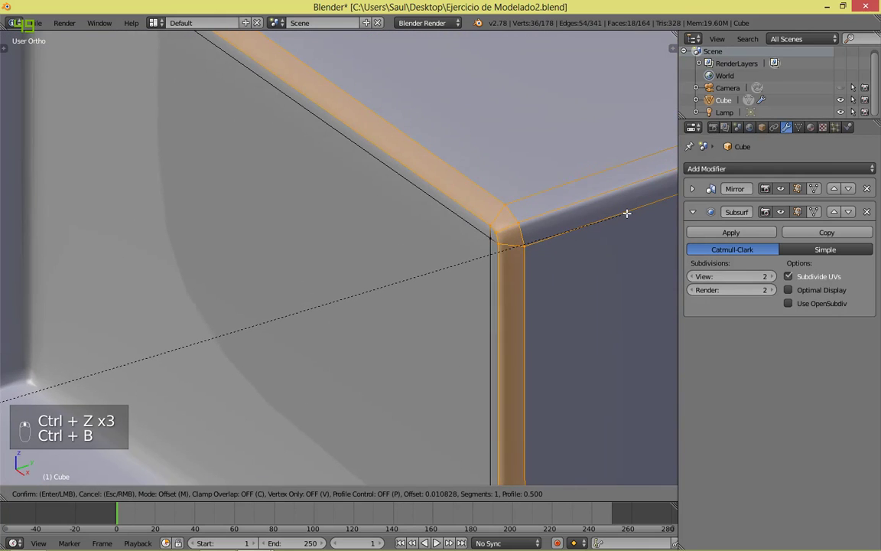
{"action": "left_click", "coordinate": [626, 214]}
{"action": "scroll", "coordinate": [612, 222], "scroll_direction": "down", "scroll_amount": 4}
{"action": "key", "text": "Tab"}
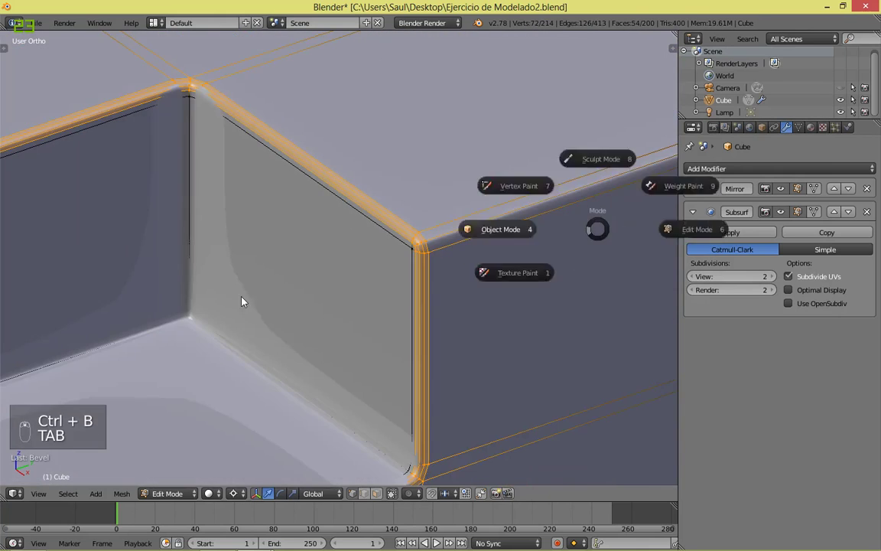
Step: Set the Subdivision Surface view and render levels to 1 and inspect the recess rim's mesh in Edit Mode
{"action": "scroll", "coordinate": [290, 337], "scroll_direction": "down", "scroll_amount": 4}
{"action": "middle_click_drag", "start_coordinate": [364, 330], "coordinate": [497, 273], "text": "shift"}
{"action": "scroll", "coordinate": [497, 274], "scroll_direction": "up", "scroll_amount": 2}
{"action": "left_click", "coordinate": [691, 276]}
{"action": "middle_click_drag", "start_coordinate": [582, 300], "coordinate": [525, 295]}
{"action": "middle_click_drag", "start_coordinate": [652, 246], "coordinate": [307, 299], "text": "shift"}
{"action": "key", "text": "Tab"}
{"action": "middle_click_drag", "start_coordinate": [582, 248], "coordinate": [633, 260]}
{"action": "key", "text": "a"}
{"action": "key", "text": "a"}
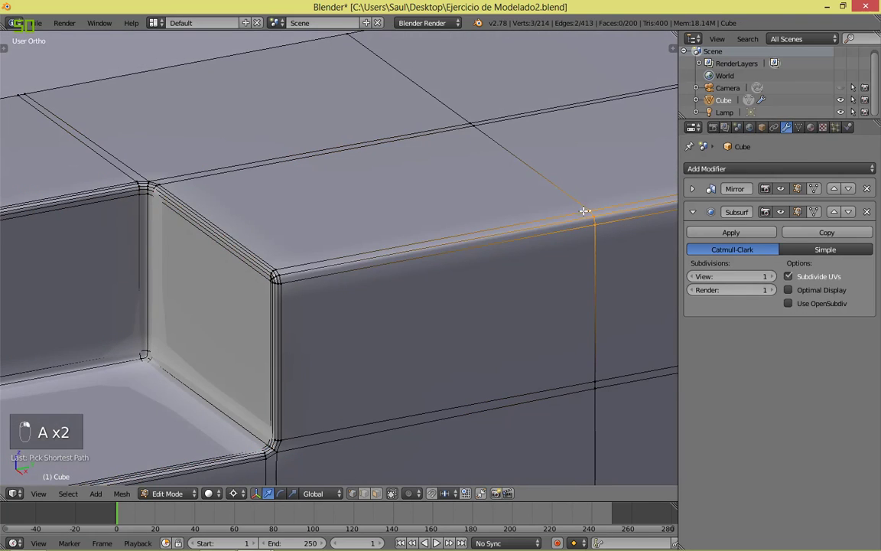
{"action": "scroll", "coordinate": [386, 228], "scroll_direction": "down", "scroll_amount": 4}
{"action": "scroll", "coordinate": [460, 333], "scroll_direction": "up", "scroll_amount": 4}
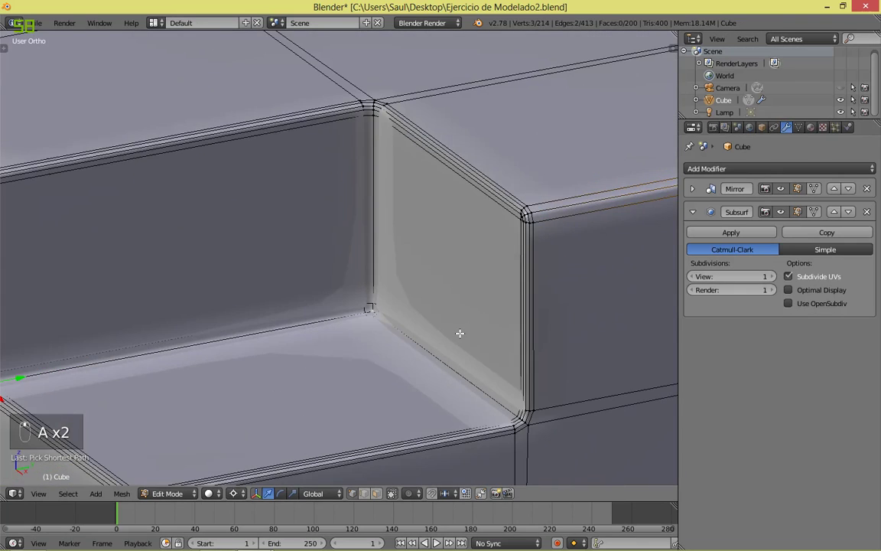
Step: Undo the three-segment bevel and bevel the recess's outer rim with two segments instead
{"action": "key", "text": "ctrl+z"}
{"action": "key", "text": "ctrl+z"}
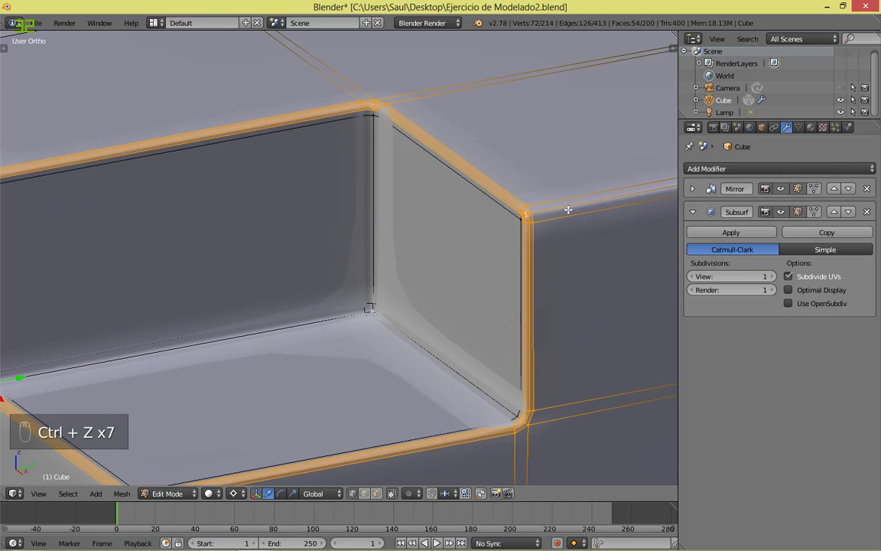
{"action": "key", "text": "ctrl+z"}
{"action": "scroll", "coordinate": [568, 209], "scroll_direction": "up", "scroll_amount": 2}
{"action": "key", "text": "ctrl+b"}
{"action": "scroll", "coordinate": [617, 220], "scroll_direction": "up", "scroll_amount": 1}
{"action": "left_click", "coordinate": [617, 221]}
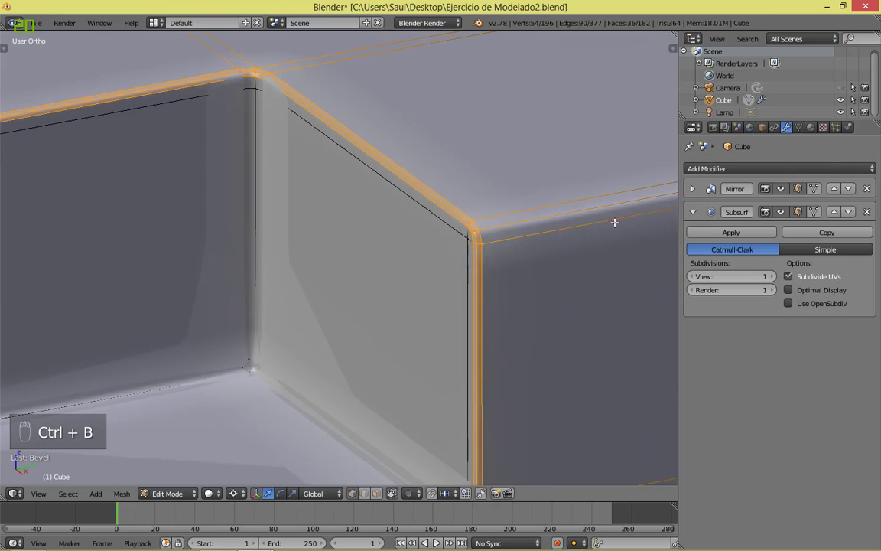
{"action": "key", "text": "Tab"}
{"action": "scroll", "coordinate": [417, 259], "scroll_direction": "down", "scroll_amount": 3}
Step: Set the Subdivision Surface view and render levels to 2 and save the file over the existing version
{"action": "key", "text": "ctrl+s"}
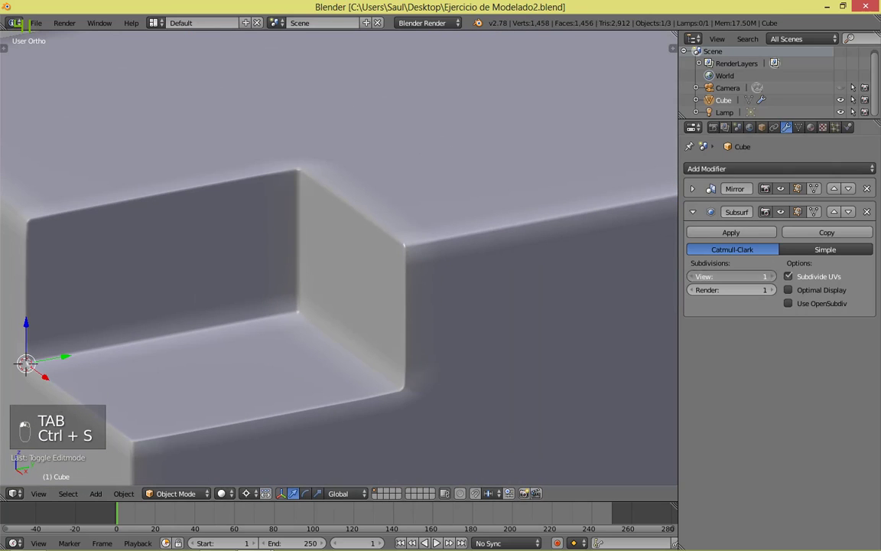
{"action": "left_click", "coordinate": [772, 276]}
{"action": "left_click", "coordinate": [772, 289]}
{"action": "middle_click_drag", "start_coordinate": [295, 373], "coordinate": [492, 218], "text": "shift"}
{"action": "scroll", "coordinate": [492, 219], "scroll_direction": "down", "scroll_amount": 2}
{"action": "key", "text": "ctrl+s"}
{"action": "left_click", "coordinate": [492, 219]}
{"action": "middle_click_drag", "start_coordinate": [492, 287], "coordinate": [433, 275]}
Step: Circle-select all vertices in line with the recess's rear wall in the top wireframe view
{"action": "key", "text": "Tab"}
{"action": "key", "text": "KP_7"}
{"action": "key", "text": "z"}
{"action": "scroll", "coordinate": [523, 189], "scroll_direction": "down", "scroll_amount": 2}
{"action": "middle_click_drag", "start_coordinate": [530, 200], "coordinate": [525, 281], "text": "shift"}
{"action": "key", "text": "z"}
{"action": "mouse_move", "coordinate": [501, 363]}
{"action": "middle_mouse_down"}
{"action": "mouse_move", "coordinate": [426, 235]}
{"action": "mouse_move", "coordinate": [525, 211]}
{"action": "mouse_move", "coordinate": [407, 218]}
{"action": "mouse_move", "coordinate": [490, 348]}
{"action": "mouse_move", "coordinate": [515, 279]}
{"action": "middle_mouse_up"}
{"action": "key", "text": "a"}
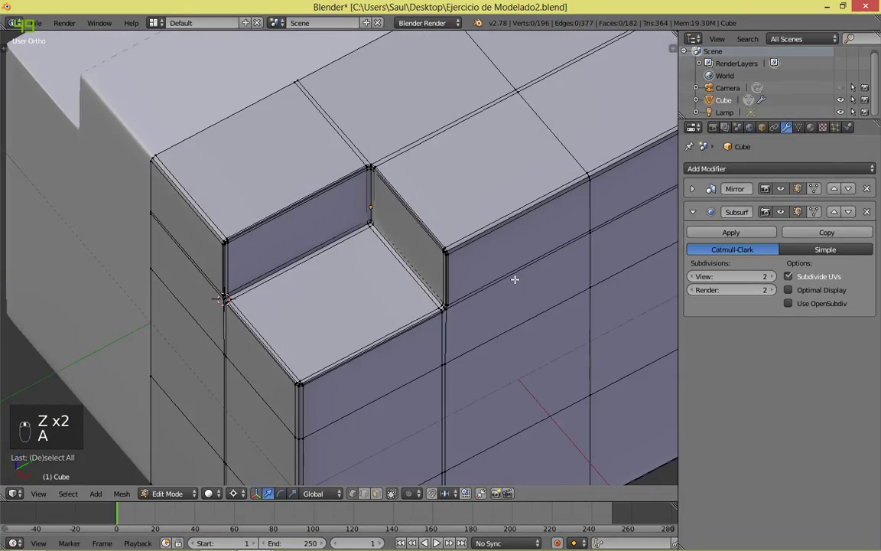
{"action": "key", "text": "KP_7"}
{"action": "scroll", "coordinate": [292, 286], "scroll_direction": "up", "scroll_amount": 1}
{"action": "key", "text": "z"}
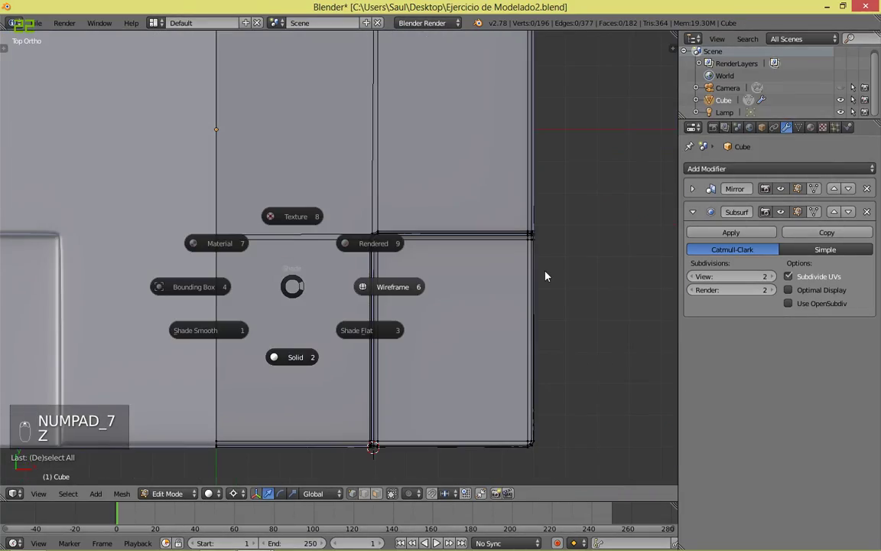
{"action": "left_click", "coordinate": [545, 269]}
{"action": "key", "text": "c"}
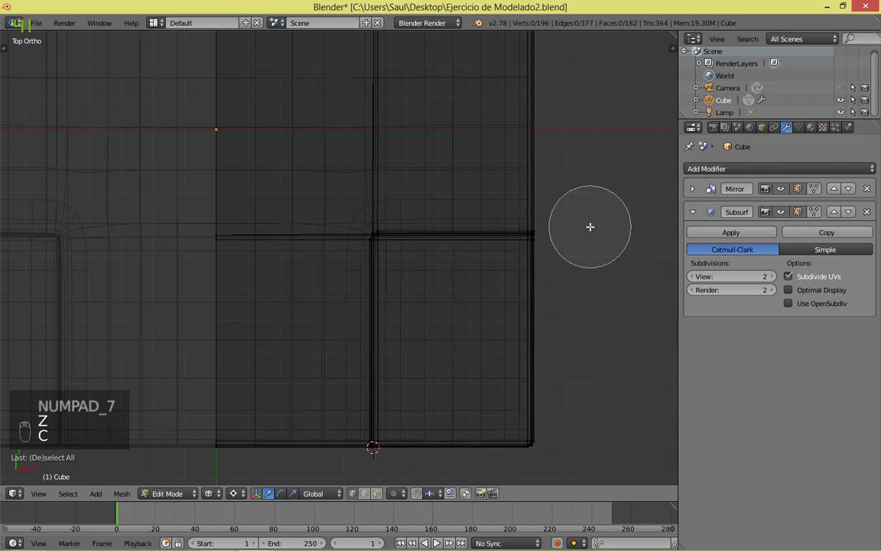
{"action": "left_click_drag", "start_coordinate": [590, 226], "coordinate": [163, 236]}
{"action": "right_click", "coordinate": [177, 240]}
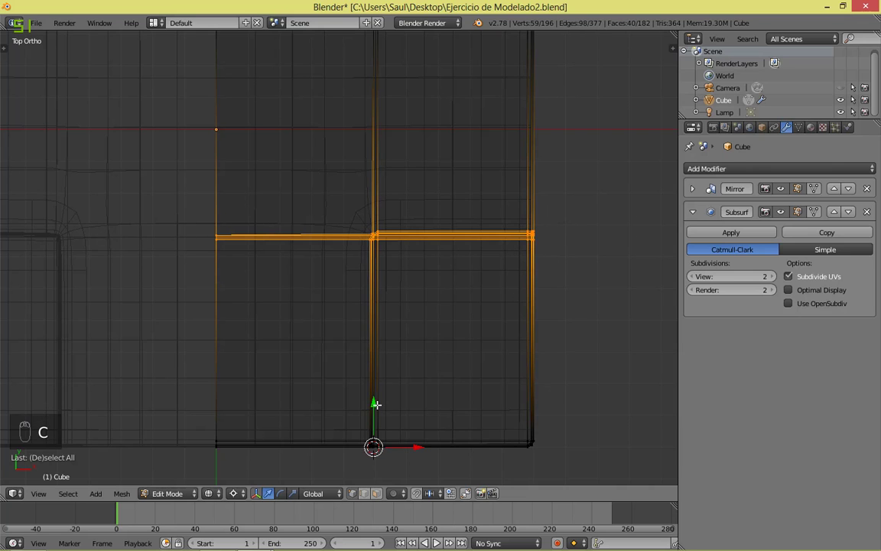
Step: Try moving the selected vertices about 0.4 units toward the front along the Y axis, and undo the move
{"action": "key", "text": "g"}
{"action": "key", "text": "y"}
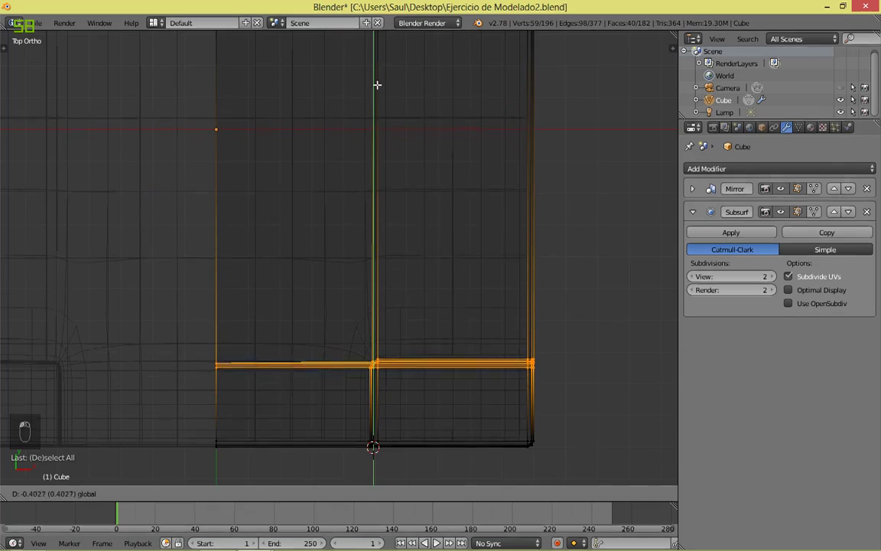
{"action": "left_click", "coordinate": [406, 107]}
{"action": "key", "text": "z"}
{"action": "mouse_move", "coordinate": [507, 403]}
{"action": "middle_mouse_down"}
{"action": "mouse_move", "coordinate": [452, 272]}
{"action": "mouse_move", "coordinate": [419, 262]}
{"action": "mouse_move", "coordinate": [382, 265]}
{"action": "middle_mouse_up"}
{"action": "key", "text": "ctrl+z"}
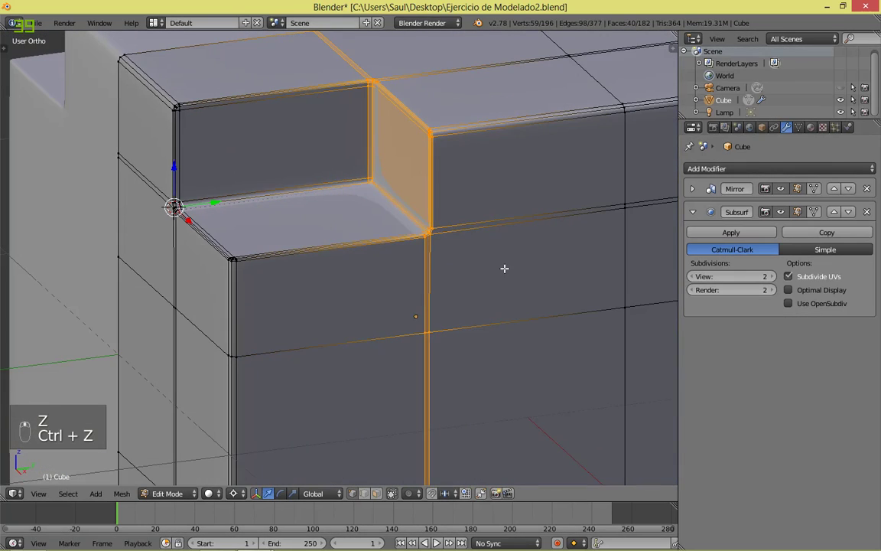
Step: Check the recess in Object Mode, return to Edit Mode and save the file
{"action": "key", "text": "Tab"}
{"action": "key", "text": "Tab"}
{"action": "middle_click_drag", "start_coordinate": [553, 310], "coordinate": [562, 261]}
{"action": "middle_click_drag", "start_coordinate": [384, 353], "coordinate": [444, 310], "text": "shift"}
{"action": "key", "text": "ctrl+s"}
{"action": "middle_click_drag", "start_coordinate": [554, 326], "coordinate": [498, 342]}
Step: Deselect everything and add a horizontal loop cut around the lowest large row of faces on the cube's sides
{"action": "key", "text": "a"}
{"action": "middle_click_drag", "start_coordinate": [306, 440], "coordinate": [492, 359]}
{"action": "key", "text": "ctrl+r"}
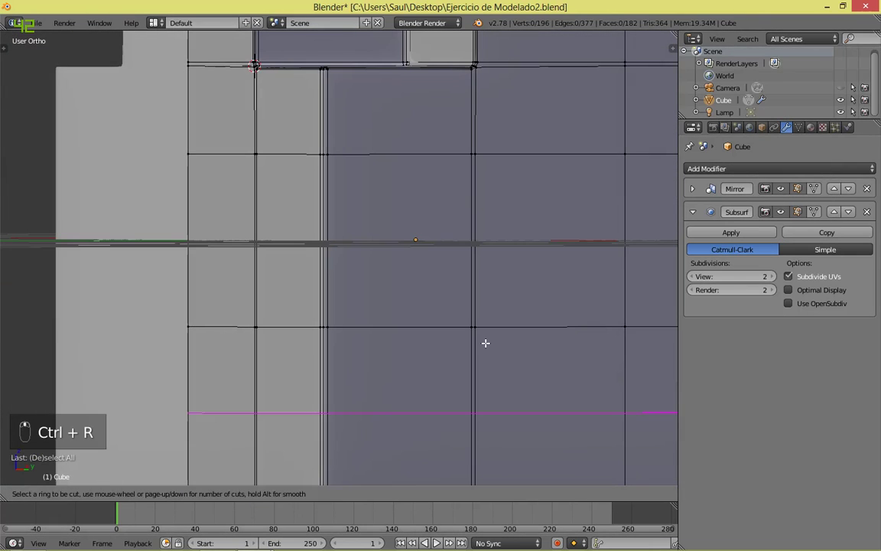
{"action": "left_click", "coordinate": [486, 345]}
{"action": "left_click", "coordinate": [493, 274]}
{"action": "scroll", "coordinate": [494, 282], "scroll_direction": "down", "scroll_amount": 6}
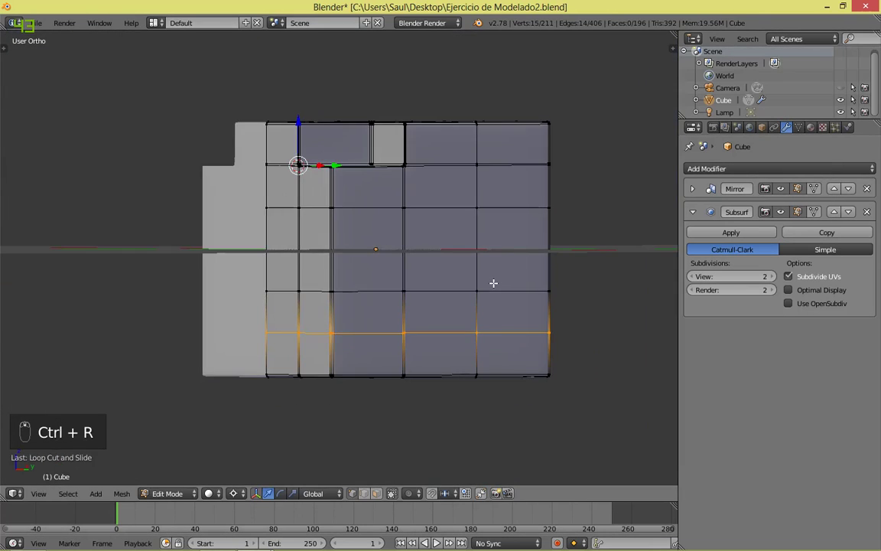
Step: Undo the last loop cut and add one around the middle row of side faces, slid about 0.87 toward the loop below
{"action": "scroll", "coordinate": [474, 289], "scroll_direction": "up", "scroll_amount": 5}
{"action": "key", "text": "ctrl+z"}
{"action": "key", "text": "ctrl+r"}
{"action": "left_click", "coordinate": [456, 300]}
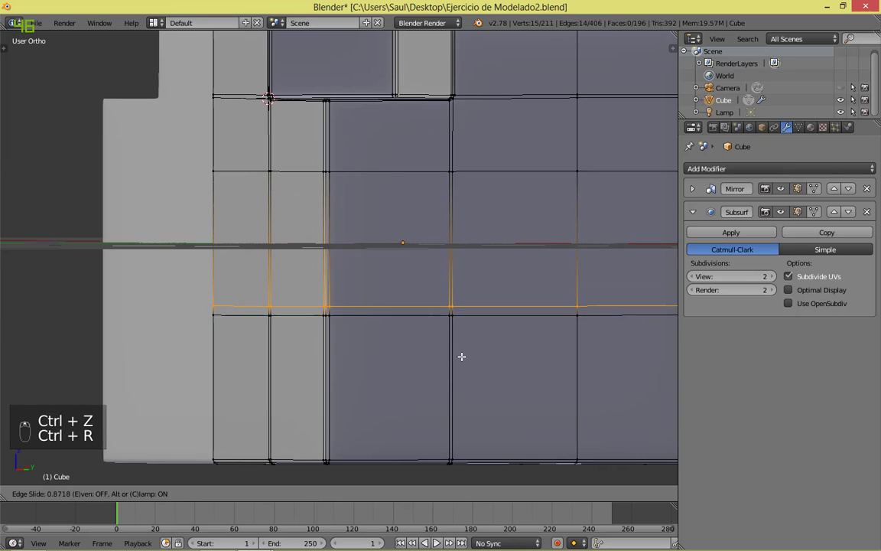
{"action": "left_click", "coordinate": [460, 356]}
{"action": "middle_click_drag", "start_coordinate": [428, 279], "coordinate": [443, 286]}
{"action": "scroll", "coordinate": [443, 286], "scroll_direction": "up", "scroll_amount": 2}
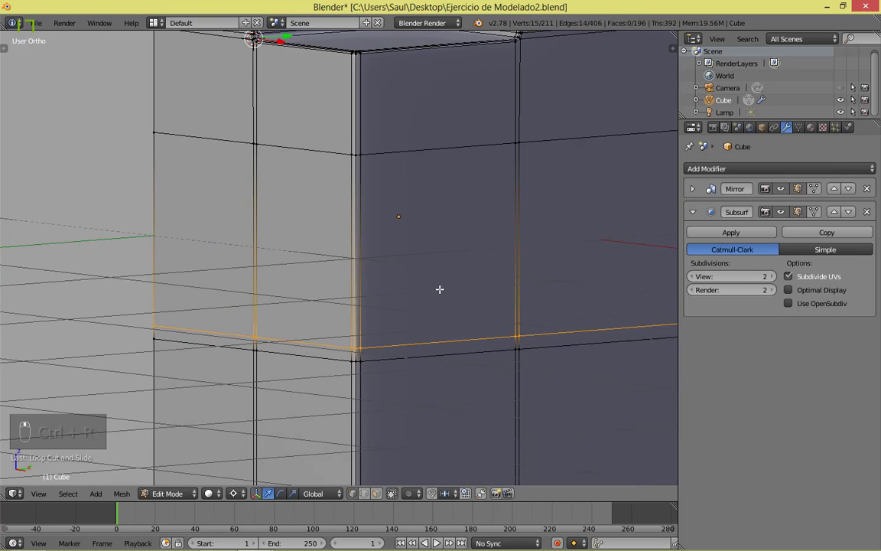
Step: Deselect everything, switch to face selection and circle-select the middle-row faces around the cube's vertical corner
{"action": "key", "text": "a"}
{"action": "key", "text": "c"}
{"action": "right_click", "coordinate": [376, 252]}
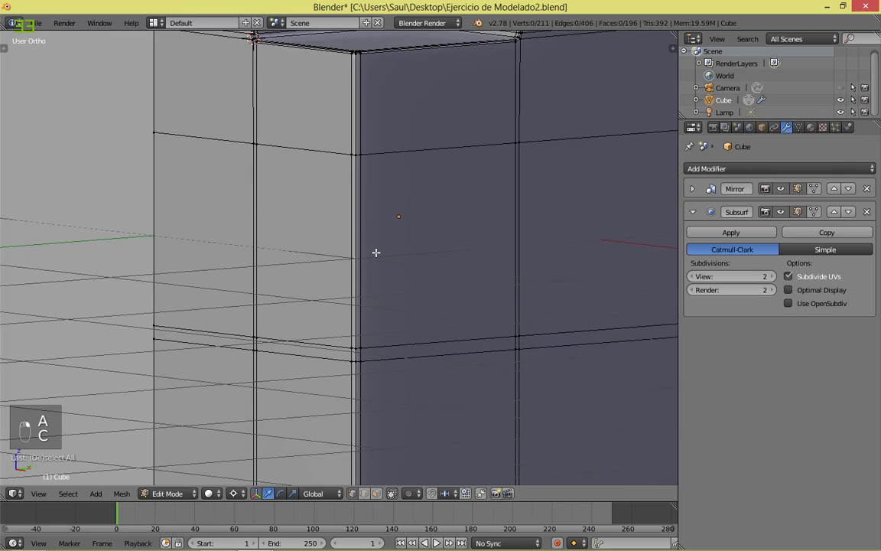
{"action": "key", "text": "ctrl+Tab"}
{"action": "left_click", "coordinate": [360, 281]}
{"action": "key", "text": "c"}
{"action": "left_click_drag", "start_coordinate": [354, 262], "coordinate": [325, 247]}
{"action": "right_click", "coordinate": [324, 247]}
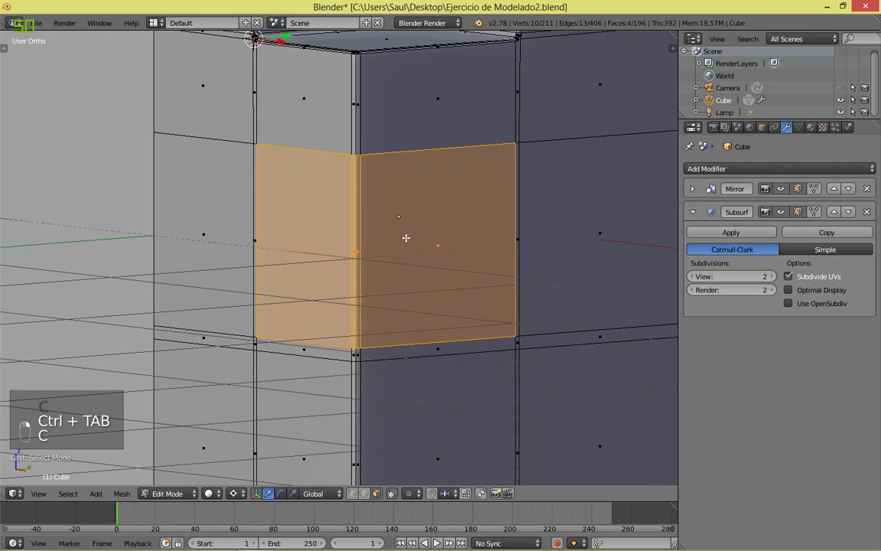
Step: Extend the face selection to the narrow support strips on both sides of the corner, and delete the six faces
{"action": "key", "text": "x"}
{"action": "middle_click_drag", "start_coordinate": [622, 212], "coordinate": [590, 228]}
{"action": "scroll", "coordinate": [590, 228], "scroll_direction": "up", "scroll_amount": 2}
{"action": "key", "text": "c"}
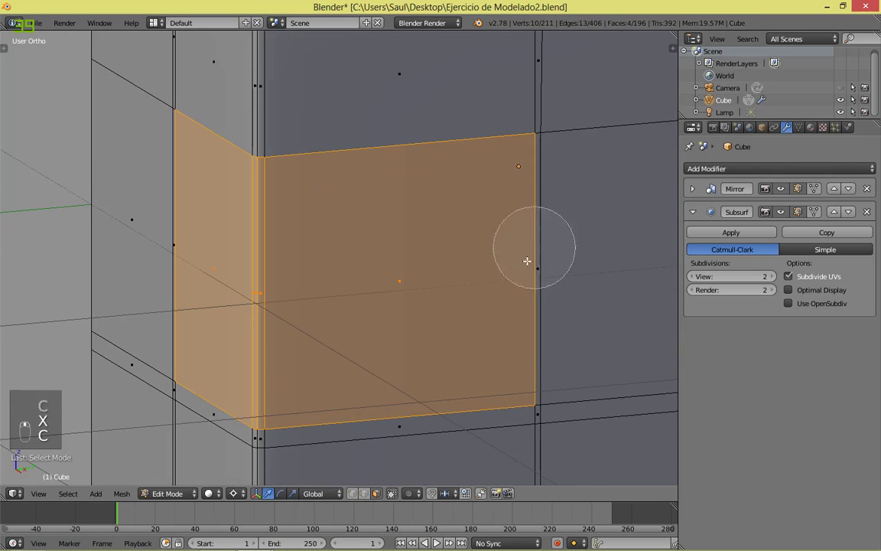
{"action": "left_click_drag", "start_coordinate": [535, 248], "coordinate": [502, 273]}
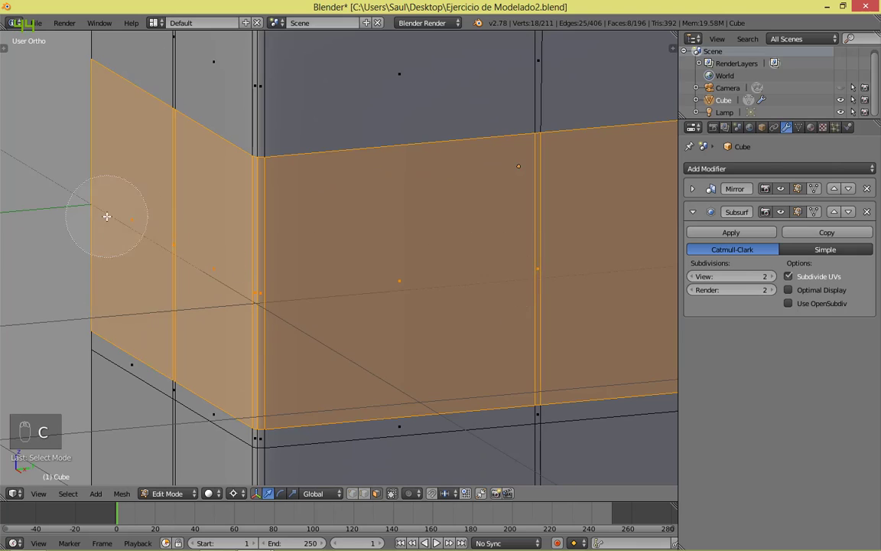
{"action": "middle_click_drag", "start_coordinate": [616, 319], "coordinate": [654, 271]}
{"action": "scroll", "coordinate": [605, 282], "scroll_direction": "down", "scroll_amount": 3}
{"action": "mouse_move", "coordinate": [545, 255]}
{"action": "middle_mouse_down"}
{"action": "mouse_move", "coordinate": [621, 225]}
{"action": "mouse_move", "coordinate": [533, 252]}
{"action": "middle_mouse_up"}
{"action": "scroll", "coordinate": [547, 176], "scroll_direction": "up", "scroll_amount": 2}
{"action": "middle_click_drag", "start_coordinate": [579, 92], "coordinate": [482, 259], "text": "shift"}
{"action": "scroll", "coordinate": [498, 256], "scroll_direction": "up", "scroll_amount": 4}
{"action": "scroll", "coordinate": [344, 402], "scroll_direction": "down", "scroll_amount": 2}
{"action": "middle_click_drag", "start_coordinate": [354, 397], "coordinate": [502, 280], "text": "shift"}
{"action": "middle_click_drag", "start_coordinate": [537, 161], "coordinate": [496, 299], "text": "shift"}
{"action": "scroll", "coordinate": [495, 315], "scroll_direction": "up", "scroll_amount": 3}
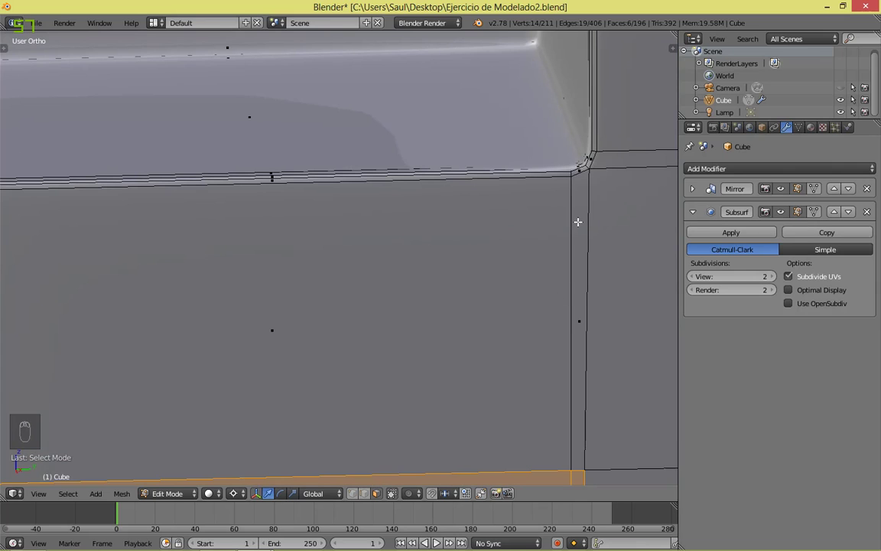
{"action": "scroll", "coordinate": [388, 321], "scroll_direction": "down", "scroll_amount": 3}
{"action": "key", "text": "x"}
{"action": "left_click", "coordinate": [358, 327]}
Step: Switch to vertex selection, turn off the Subsurf modifier's edit-mode display and maximize the 3D view
{"action": "scroll", "coordinate": [436, 360], "scroll_direction": "up", "scroll_amount": 3}
{"action": "key", "text": "ctrl+Tab"}
{"action": "left_click", "coordinate": [442, 333]}
{"action": "left_click", "coordinate": [792, 212]}
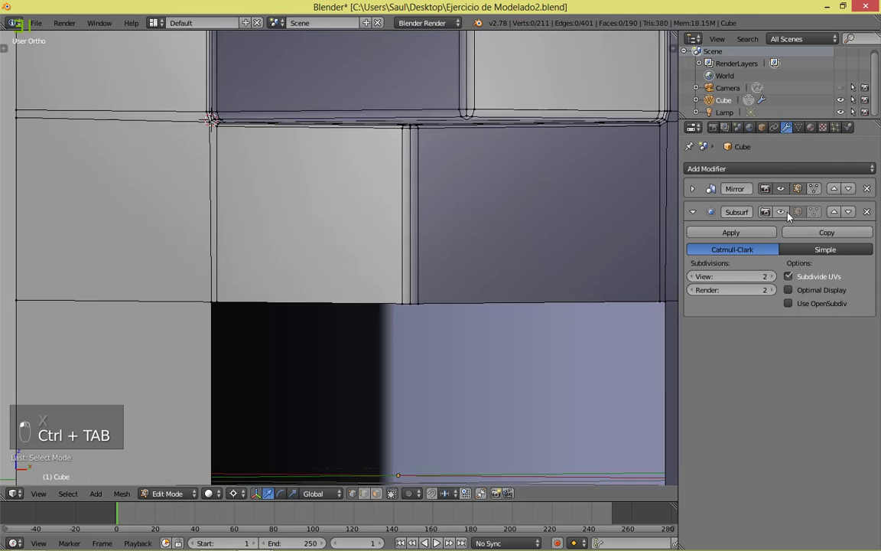
{"action": "key", "text": "shift+space"}
Step: Snap the 3D cursor to the beveled corner vertex on the lower rim of the new opening
{"action": "middle_click_drag", "start_coordinate": [525, 340], "coordinate": [388, 334]}
{"action": "right_click", "coordinate": [694, 283]}
{"action": "right_click", "coordinate": [250, 357]}
{"action": "key", "text": "shift+s"}
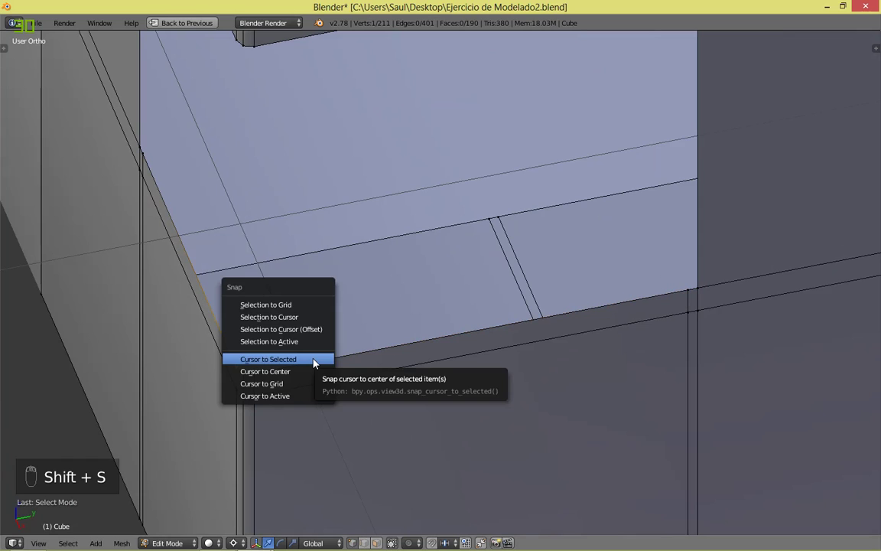
{"action": "left_click", "coordinate": [314, 364]}
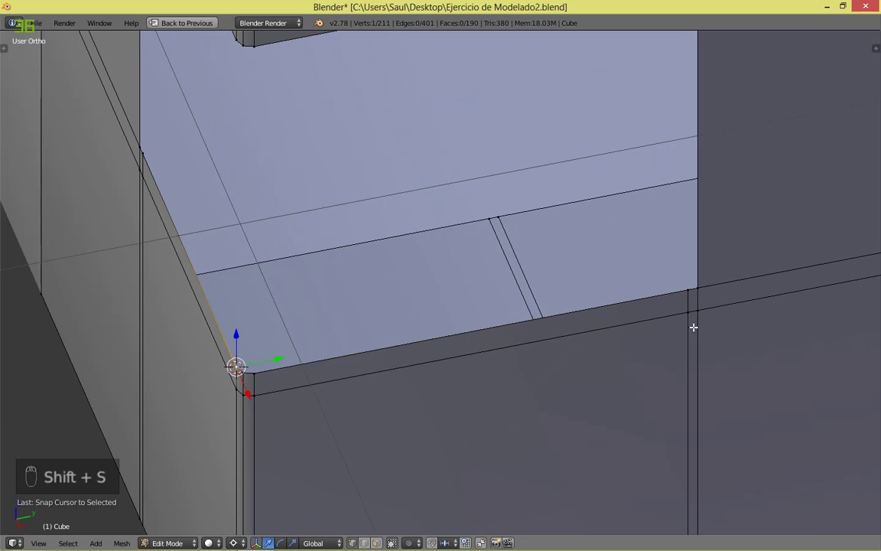
Step: Extrude the short edge at the far end of the lower rim's Y-direction side and align it along X with the 3D cursor
{"action": "right_click", "coordinate": [699, 290]}
{"action": "key", "text": "e"}
{"action": "left_click", "coordinate": [697, 241]}
{"action": "key", "text": "s"}
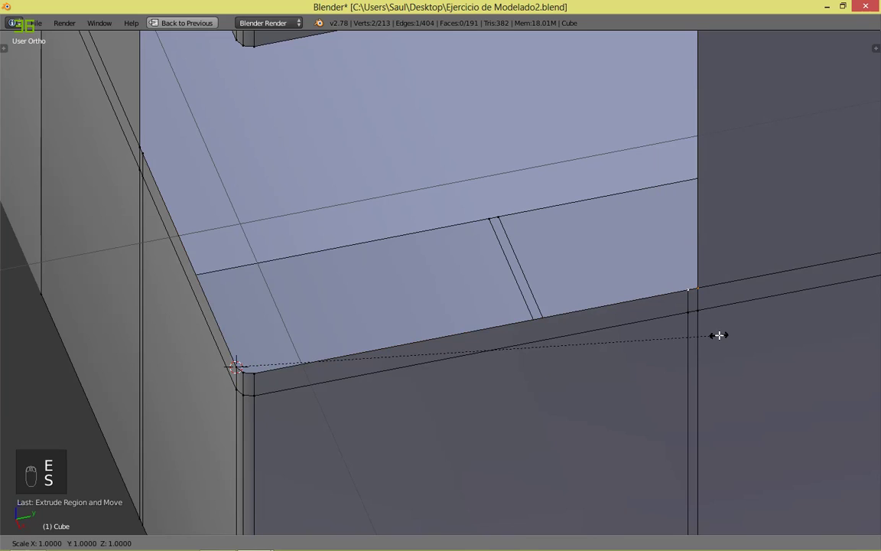
{"action": "key", "text": "x"}
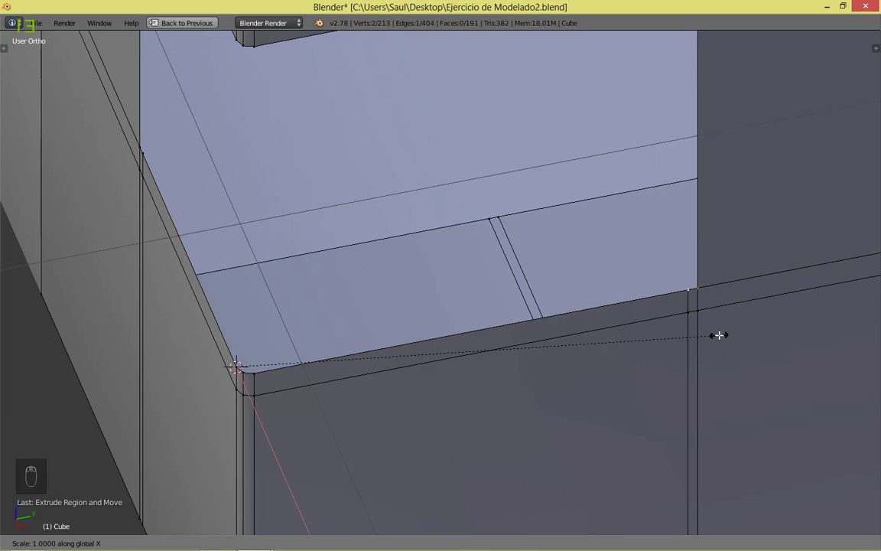
{"action": "left_click", "coordinate": [719, 335]}
{"action": "key", "text": "a"}
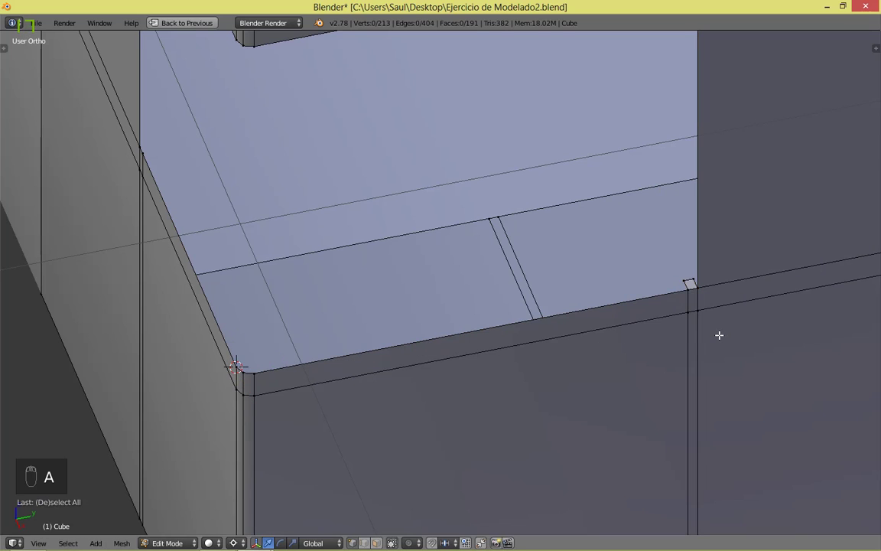
Step: Extrude the other beveled corner vertex of the lower rim inward and align it with the 3D cursor
{"action": "right_click", "coordinate": [266, 360]}
{"action": "key", "text": "shift+s"}
{"action": "left_click", "coordinate": [299, 361]}
{"action": "key", "text": "e"}
{"action": "key", "text": "s"}
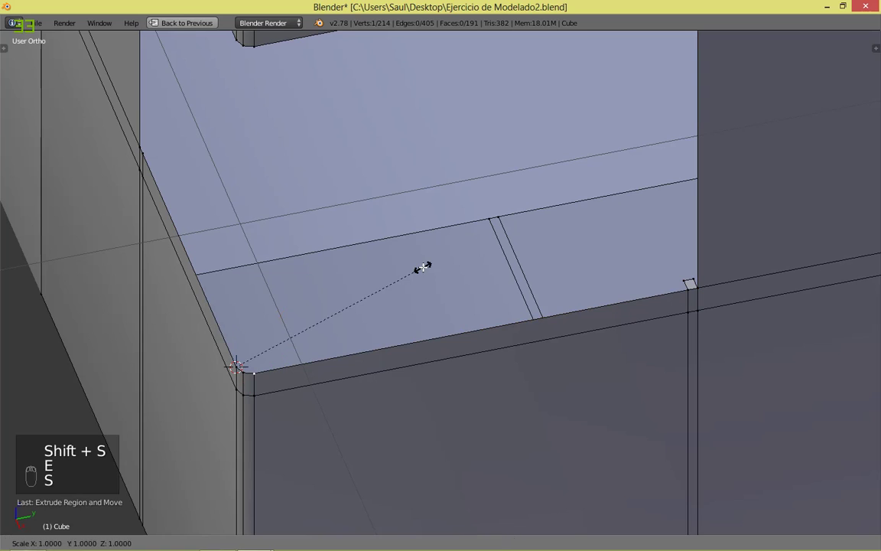
{"action": "left_click", "coordinate": [423, 267]}
{"action": "key", "text": "a"}
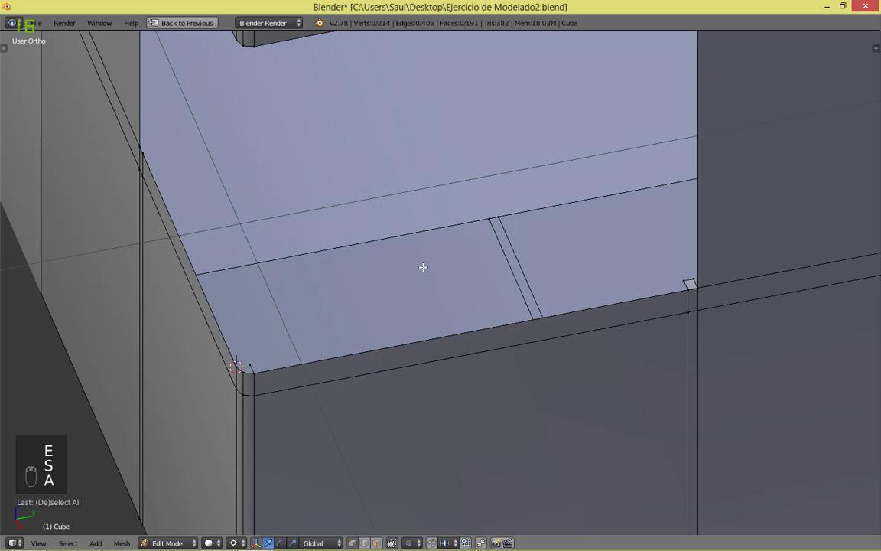
Step: Fill the lower rim's corner and the long strip along its Y-direction side with faces, and save the file
{"action": "right_click", "coordinate": [237, 365], "text": "ctrl"}
{"action": "key", "text": "a"}
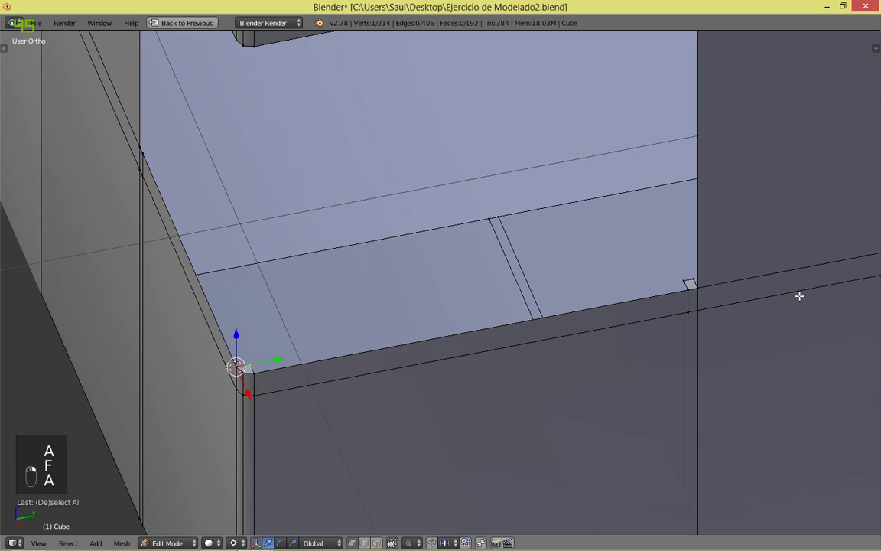
{"action": "right_click", "coordinate": [691, 285], "text": "ctrl"}
{"action": "key", "text": "f"}
{"action": "key", "text": "a"}
{"action": "key", "text": "ctrl+s"}
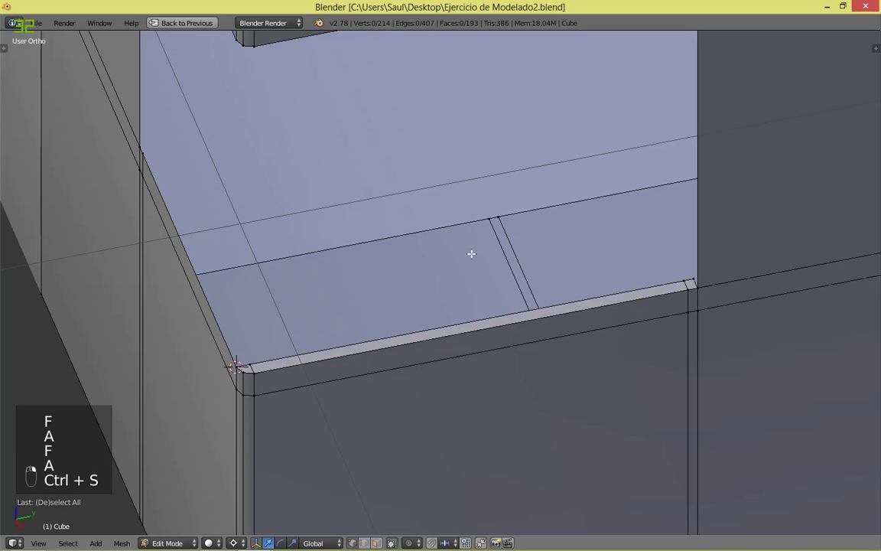
Step: Snap the 3D cursor to the new inner corner vertex of the lower rim
{"action": "right_click", "coordinate": [146, 147]}
{"action": "right_click", "coordinate": [233, 329]}
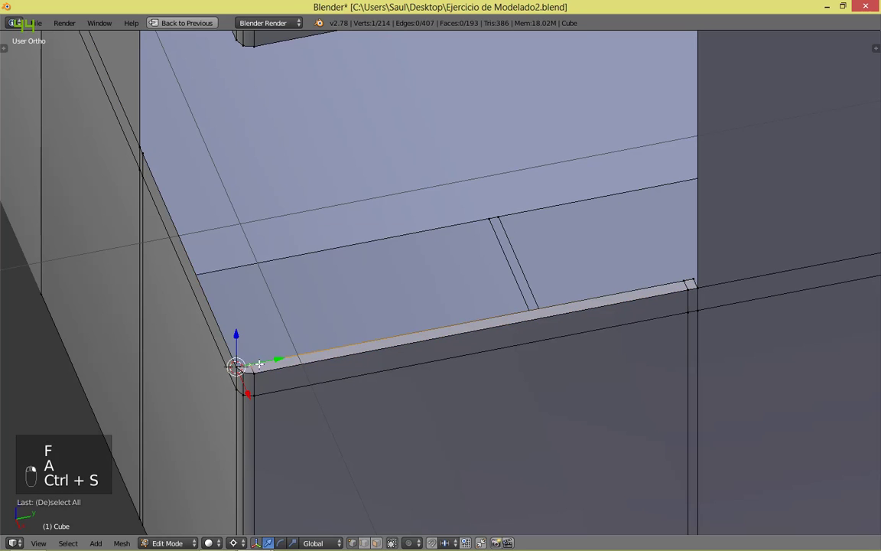
{"action": "key", "text": "shift+s"}
{"action": "left_click", "coordinate": [261, 367]}
Step: Extrude the short edge at the far end of the lower rim's X-direction side and align it along Y with the 3D cursor
{"action": "right_click", "coordinate": [142, 146]}
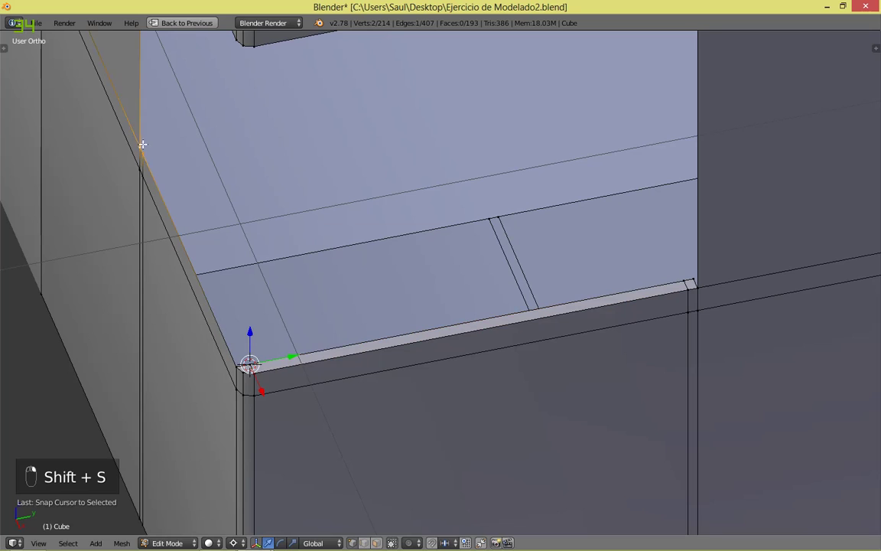
{"action": "key", "text": "e"}
{"action": "right_click", "coordinate": [255, 159]}
{"action": "key", "text": "s"}
{"action": "right_click", "coordinate": [255, 159]}
{"action": "key", "text": "a"}
Step: Fill the strip along the lower rim's X-direction side with a face and save the file
{"action": "right_click", "coordinate": [237, 355]}
{"action": "right_click", "coordinate": [152, 147], "text": "ctrl"}
{"action": "key", "text": "f"}
{"action": "key", "text": "a"}
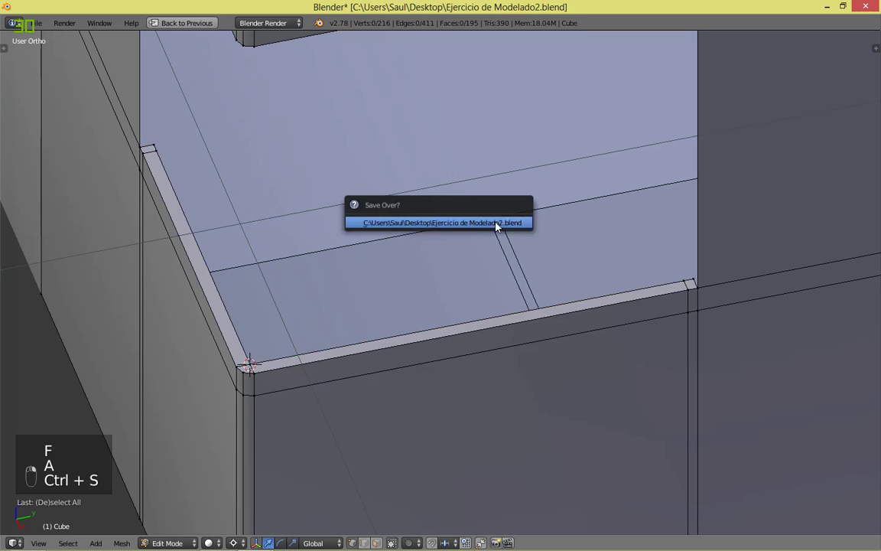
{"action": "key", "text": "ctrl+s"}
Step: Select the short edge at the far end of the opening's upper rim and frame it in the view
{"action": "scroll", "coordinate": [449, 236], "scroll_direction": "down", "scroll_amount": 3}
{"action": "middle_click_drag", "start_coordinate": [449, 237], "coordinate": [523, 224], "text": "shift"}
{"action": "scroll", "coordinate": [497, 237], "scroll_direction": "up", "scroll_amount": 3}
{"action": "right_click", "coordinate": [515, 192]}
{"action": "right_click", "coordinate": [517, 191], "text": "shift"}
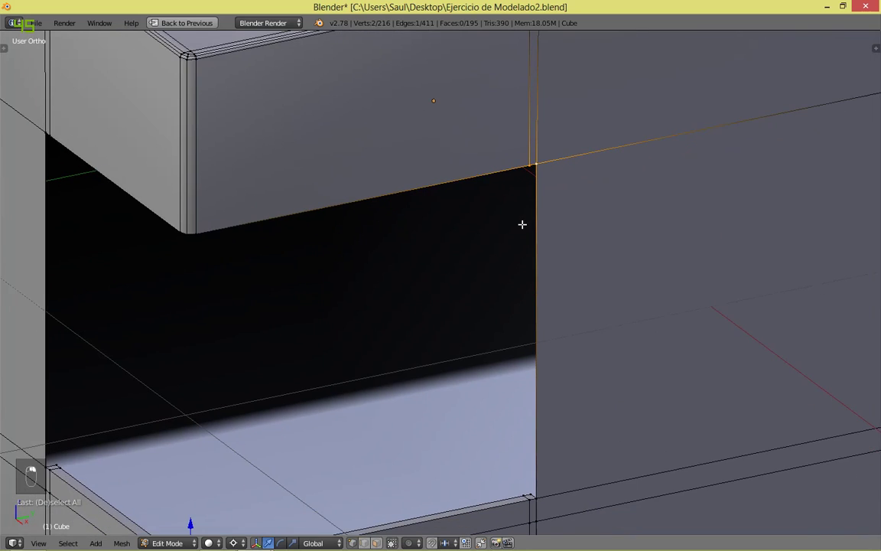
{"action": "scroll", "coordinate": [521, 241], "scroll_direction": "down", "scroll_amount": 2}
{"action": "key", "text": "KP_Decimal"}
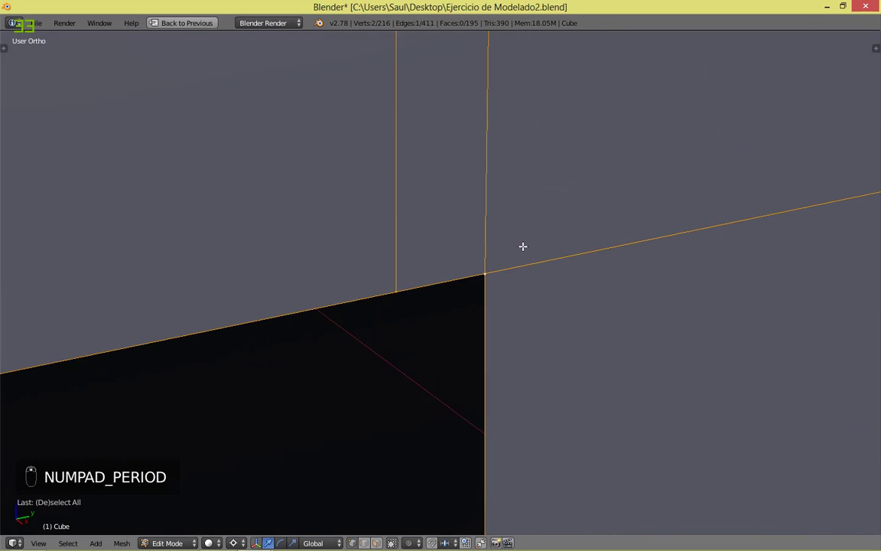
{"action": "scroll", "coordinate": [498, 297], "scroll_direction": "down", "scroll_amount": 10}
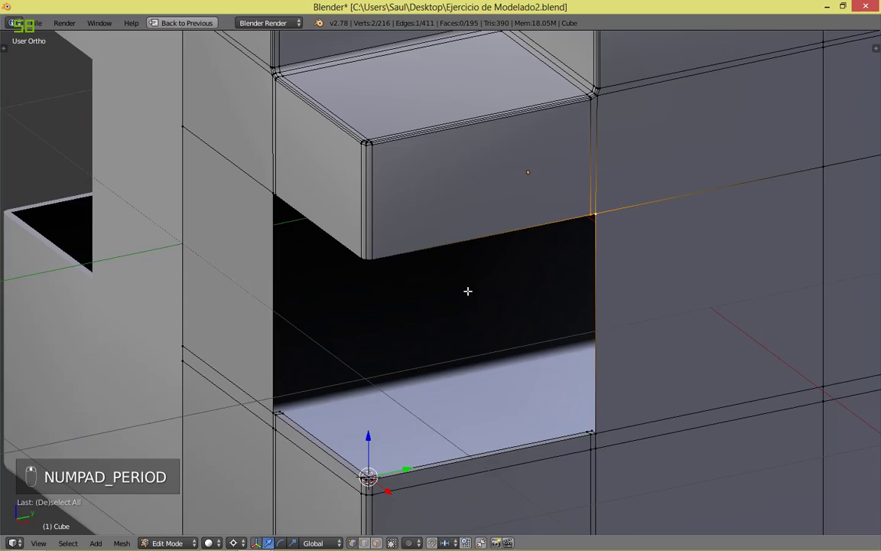
{"action": "scroll", "coordinate": [393, 287], "scroll_direction": "up", "scroll_amount": 3}
{"action": "scroll", "coordinate": [393, 287], "scroll_direction": "down", "scroll_amount": 3}
Step: Extrude a beveled corner vertex of the upper rim inward to the 3D cursor's X position and fill the corner with a face
{"action": "middle_click_drag", "start_coordinate": [394, 291], "coordinate": [478, 256]}
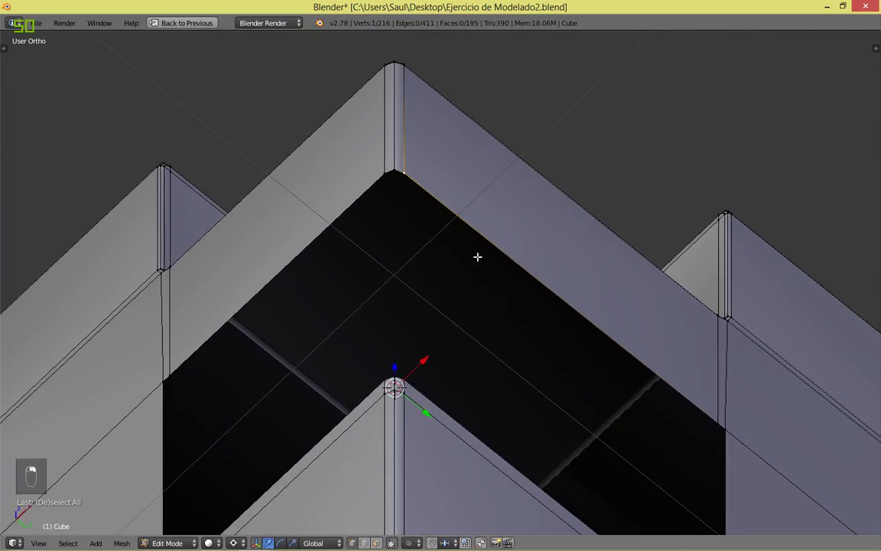
{"action": "key", "text": "e"}
{"action": "key", "text": "s"}
{"action": "left_click", "coordinate": [574, 211]}
{"action": "key", "text": "a"}
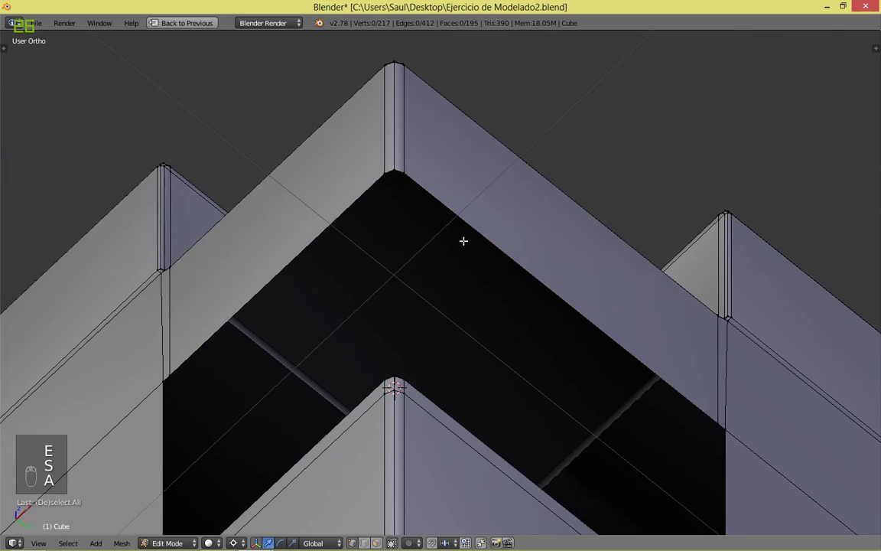
{"action": "right_click", "coordinate": [385, 176], "text": "ctrl"}
{"action": "key", "text": "f"}
{"action": "key", "text": "a"}
Step: Try extruding a single vertex at the far end of the upper rim, aligning it along X, filling the strip and saving
{"action": "middle_click_drag", "start_coordinate": [667, 343], "coordinate": [596, 266], "text": "shift"}
{"action": "right_click", "coordinate": [662, 356]}
{"action": "right_click", "coordinate": [647, 348]}
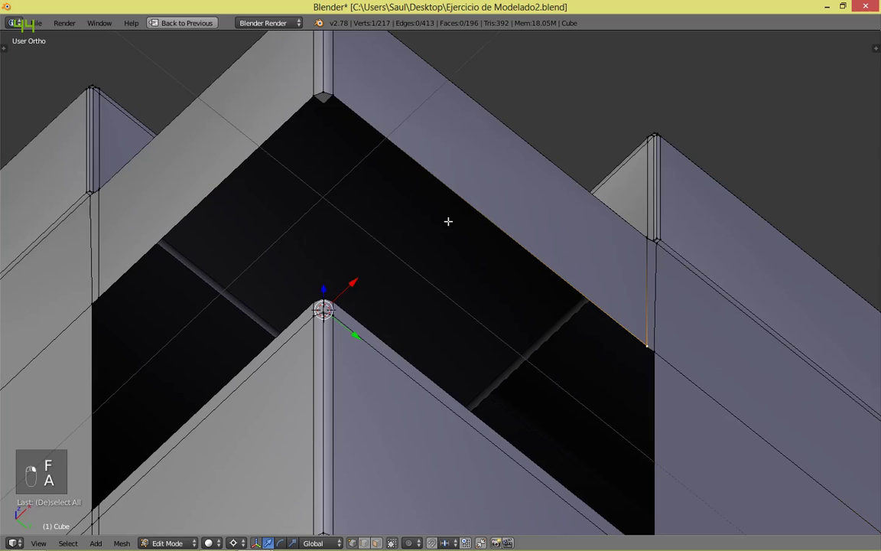
{"action": "key", "text": "e"}
{"action": "key", "text": "s"}
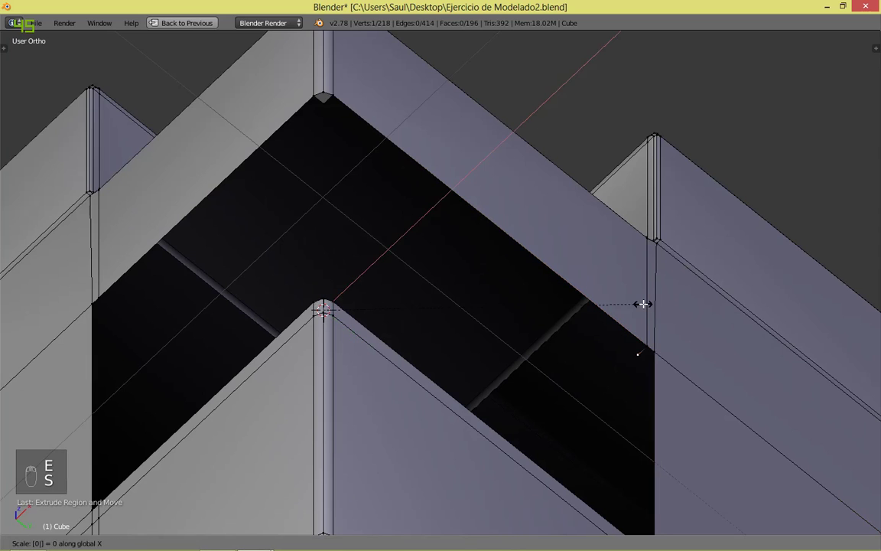
{"action": "left_click", "coordinate": [643, 304]}
{"action": "key", "text": "a"}
{"action": "right_click", "coordinate": [328, 101], "text": "ctrl"}
{"action": "key", "text": "f"}
{"action": "key", "text": "a"}
{"action": "middle_click_drag", "start_coordinate": [639, 358], "coordinate": [669, 373]}
{"action": "key", "text": "ctrl+s"}
Step: Undo the strip fill and the single-vertex extrusion on the upper rim
{"action": "key", "text": "ctrl+z"}
{"action": "key", "text": "ctrl+z"}
{"action": "key", "text": "ctrl+z"}
{"action": "key", "text": "ctrl+z"}
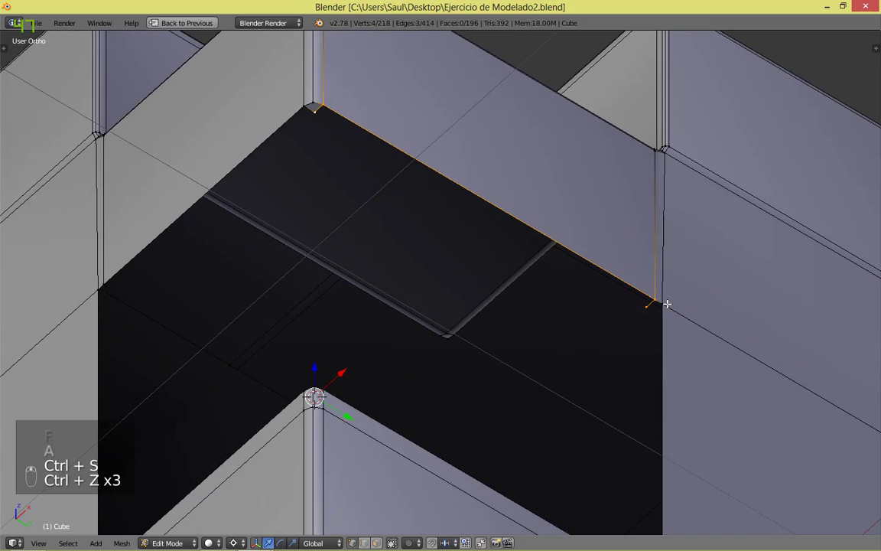
{"action": "key", "text": "ctrl+z"}
{"action": "key", "text": "ctrl+z"}
{"action": "key", "text": "ctrl+z"}
{"action": "key", "text": "ctrl+z"}
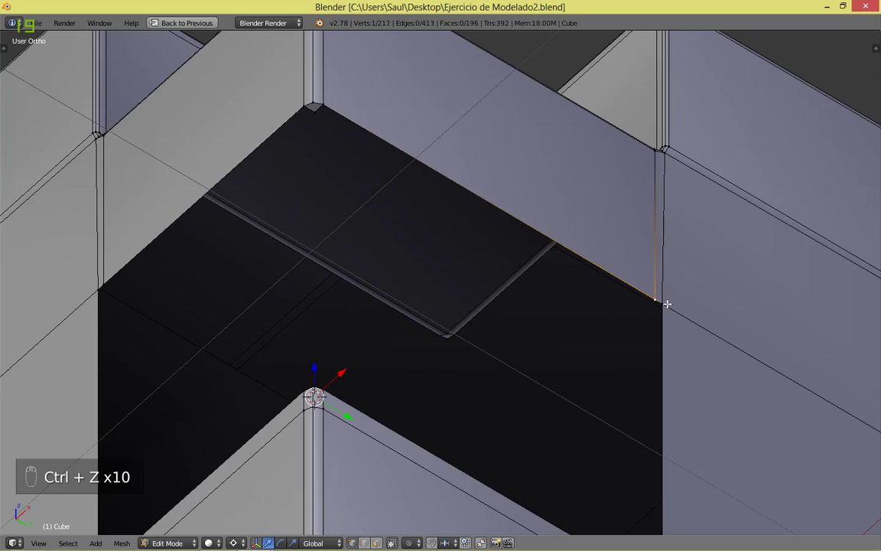
Step: Extrude the short edge at the far end of the upper rim's Y-direction side and scale it to 0 along X at the 3D cursor
{"action": "key", "text": "e"}
{"action": "key", "text": "s"}
{"action": "left_click", "coordinate": [673, 295]}
{"action": "key", "text": "a"}
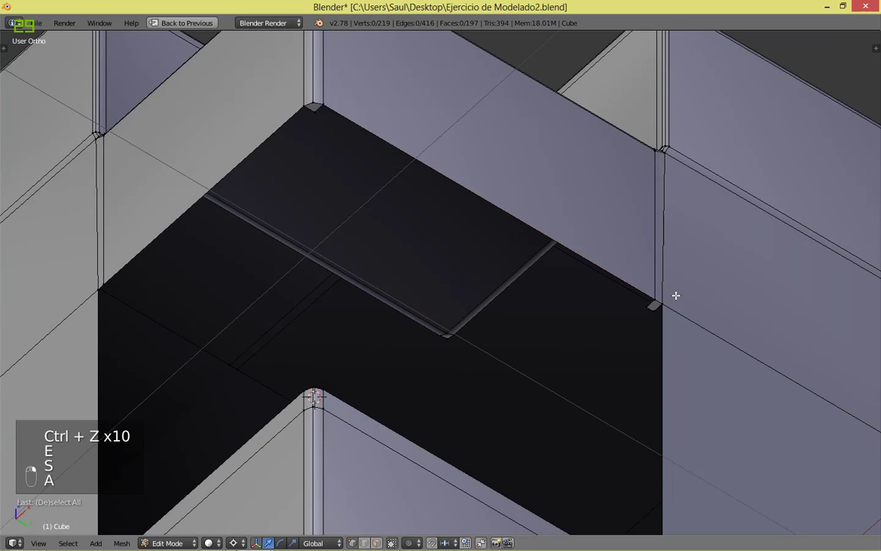
Step: Fill the strip along the upper rim's Y-direction side with a face and save the file
{"action": "right_click", "coordinate": [320, 118], "text": "shift"}
{"action": "key", "text": "f"}
{"action": "key", "text": "a"}
{"action": "middle_click_drag", "start_coordinate": [633, 279], "coordinate": [642, 295]}
{"action": "key", "text": "ctrl+s"}
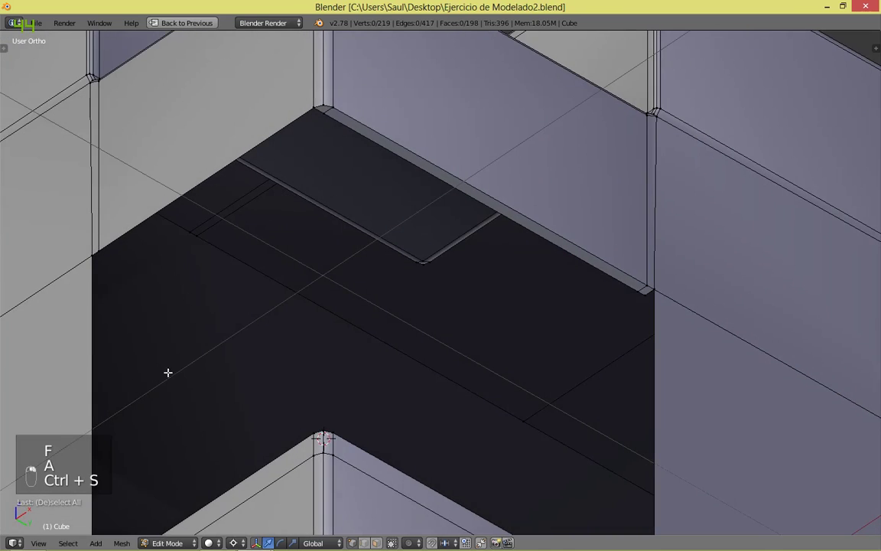
Step: Try to snap the 3D cursor to the inner corner vertex of the upper rim
{"action": "middle_click_drag", "start_coordinate": [81, 251], "coordinate": [204, 222], "text": "shift"}
{"action": "right_click", "coordinate": [212, 230]}
{"action": "right_click", "coordinate": [220, 228], "text": "shift"}
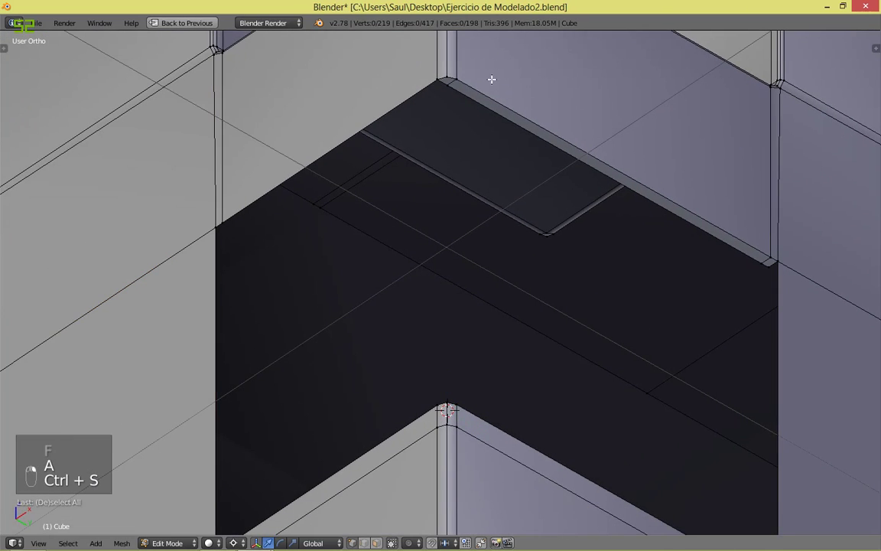
{"action": "right_click", "coordinate": [454, 87]}
{"action": "key", "text": "shift+s"}
{"action": "left_click", "coordinate": [452, 90]}
Step: Extrude the short edge at the far end of the upper rim's X-direction side and align it along Y with the 3D cursor
{"action": "right_click", "coordinate": [236, 218]}
{"action": "key", "text": "a"}
{"action": "right_click", "coordinate": [212, 232]}
{"action": "key", "text": "e"}
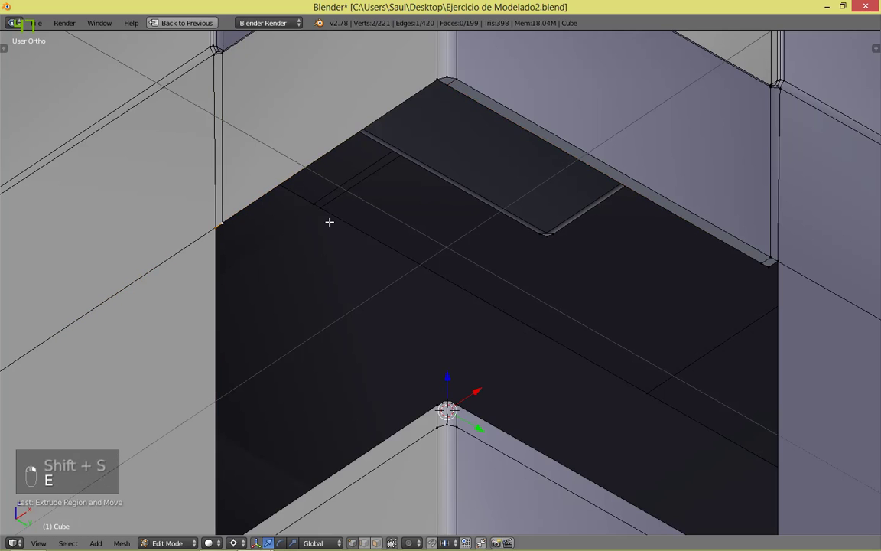
{"action": "key", "text": "s"}
{"action": "key", "text": "y"}
{"action": "left_click", "coordinate": [330, 222]}
{"action": "key", "text": "a"}
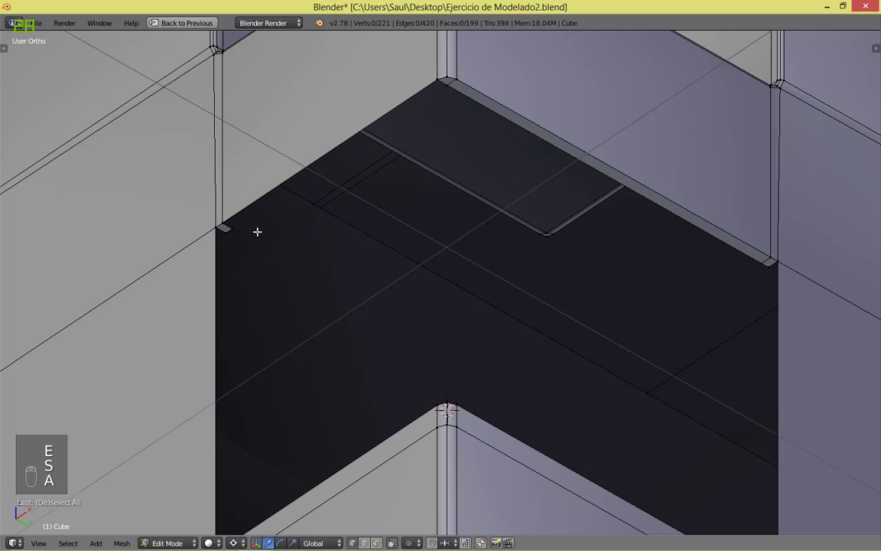
Step: Fill the strip along the upper rim's X-direction side with a face and deselect everything
{"action": "right_click", "coordinate": [447, 86], "text": "ctrl"}
{"action": "key", "text": "f"}
{"action": "key", "text": "a"}
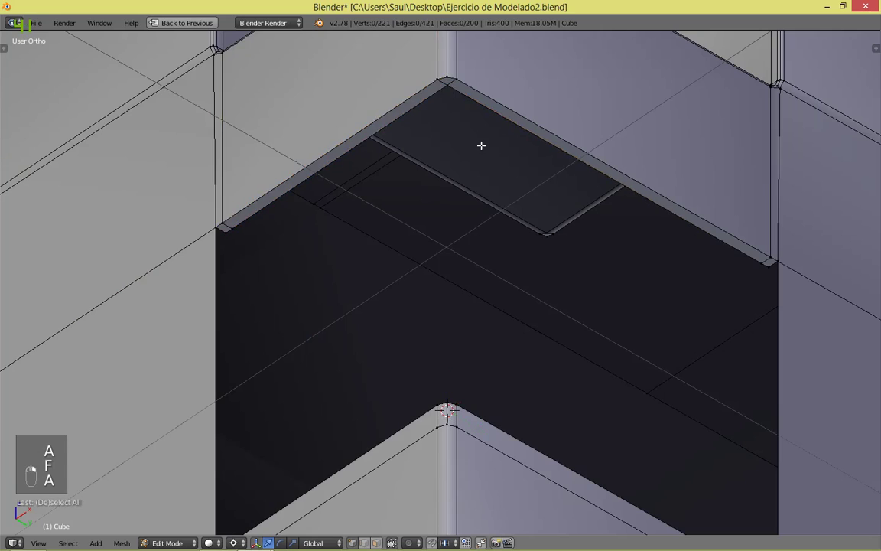
Step: Fill the vertical strip between the lower and upper rims at the far end of their X-direction side and save the file
{"action": "middle_click_drag", "start_coordinate": [482, 144], "coordinate": [471, 258]}
{"action": "middle_click_drag", "start_coordinate": [470, 329], "coordinate": [382, 277], "text": "shift"}
{"action": "key", "text": "ctrl+s"}
{"action": "left_click", "coordinate": [498, 230]}
{"action": "right_click", "coordinate": [343, 181]}
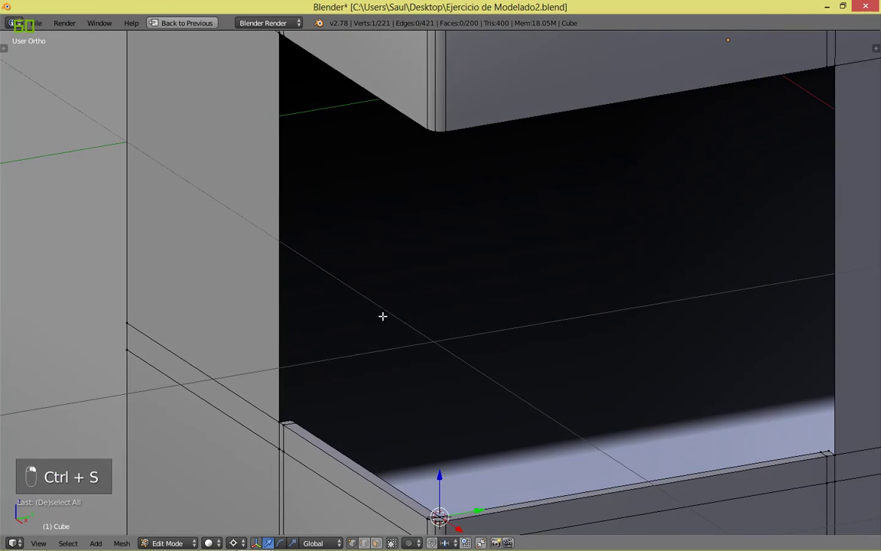
{"action": "right_click", "coordinate": [298, 415], "text": "ctrl"}
{"action": "right_click", "coordinate": [293, 413]}
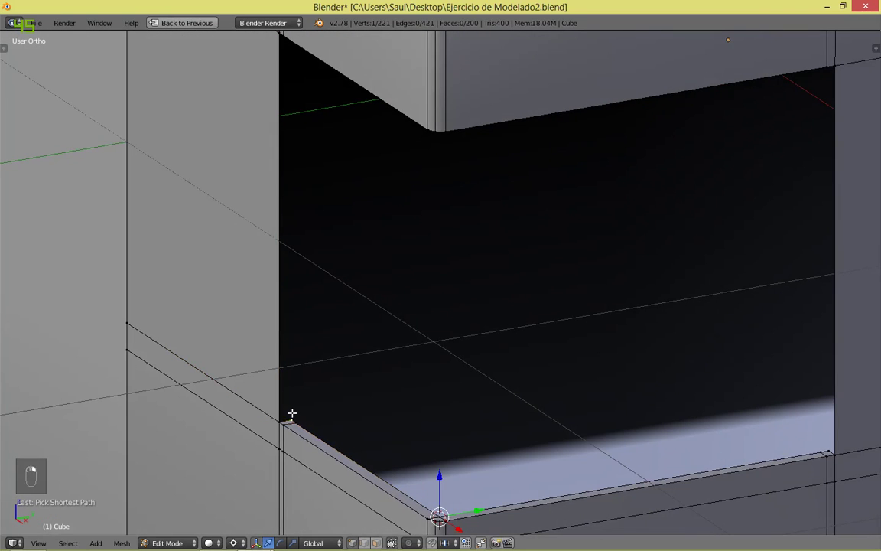
{"action": "middle_click_drag", "start_coordinate": [317, 358], "coordinate": [338, 234]}
{"action": "right_click", "coordinate": [273, 175], "text": "ctrl"}
{"action": "key", "text": "f"}
{"action": "key", "text": "a"}
{"action": "key", "text": "ctrl+s"}
{"action": "left_click", "coordinate": [338, 234]}
Step: Fill the matching vertical strip at the far end of the rims' Y-direction side, deselect everything and save the file
{"action": "right_click", "coordinate": [704, 437]}
{"action": "middle_click_drag", "start_coordinate": [704, 437], "coordinate": [712, 334]}
{"action": "right_click", "coordinate": [693, 226], "text": "ctrl"}
{"action": "key", "text": "f"}
{"action": "key", "text": "a"}
{"action": "middle_click_drag", "start_coordinate": [712, 250], "coordinate": [702, 307]}
{"action": "key", "text": "ctrl+s"}
{"action": "left_click", "coordinate": [697, 310]}
{"action": "middle_click_drag", "start_coordinate": [693, 371], "coordinate": [661, 380]}
{"action": "key", "text": "ctrl+s"}
{"action": "left_click", "coordinate": [661, 380]}
Step: Snap the 3D cursor to the inner corner vertex at the far end of the lower rim's Y-direction side
{"action": "scroll", "coordinate": [693, 355], "scroll_direction": "down", "scroll_amount": 2}
{"action": "mouse_move", "coordinate": [587, 396]}
{"action": "middle_mouse_down"}
{"action": "mouse_move", "coordinate": [548, 342]}
{"action": "mouse_move", "coordinate": [581, 409]}
{"action": "middle_mouse_up"}
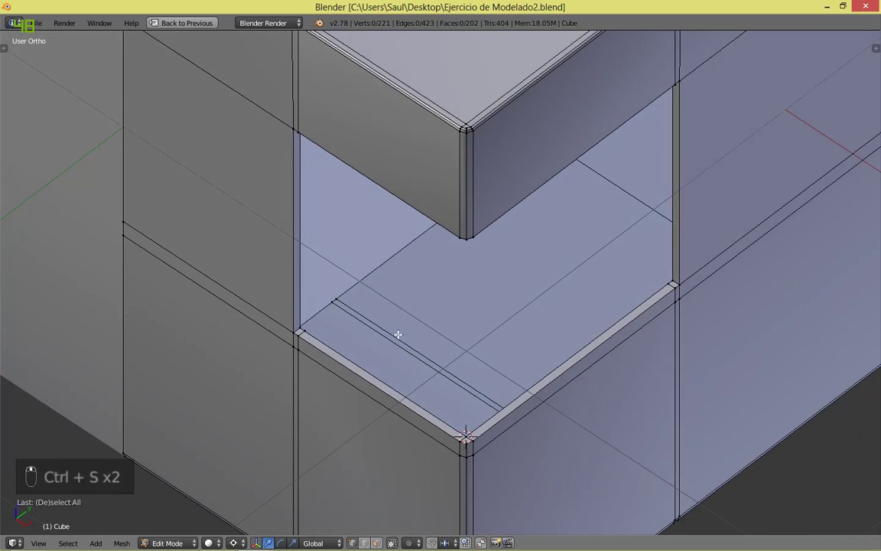
{"action": "scroll", "coordinate": [696, 278], "scroll_direction": "up", "scroll_amount": 1}
{"action": "right_click", "coordinate": [706, 274]}
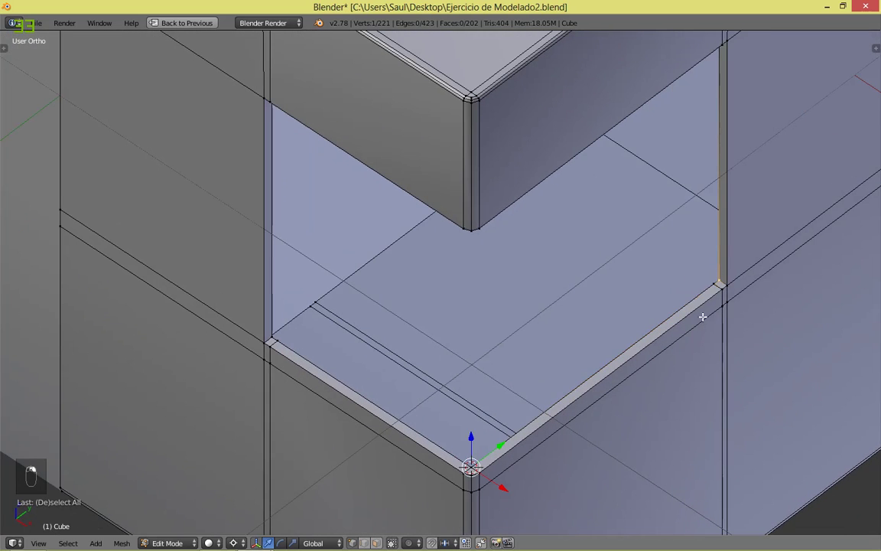
{"action": "middle_click_drag", "start_coordinate": [705, 312], "coordinate": [698, 295]}
{"action": "key", "text": "shift+s"}
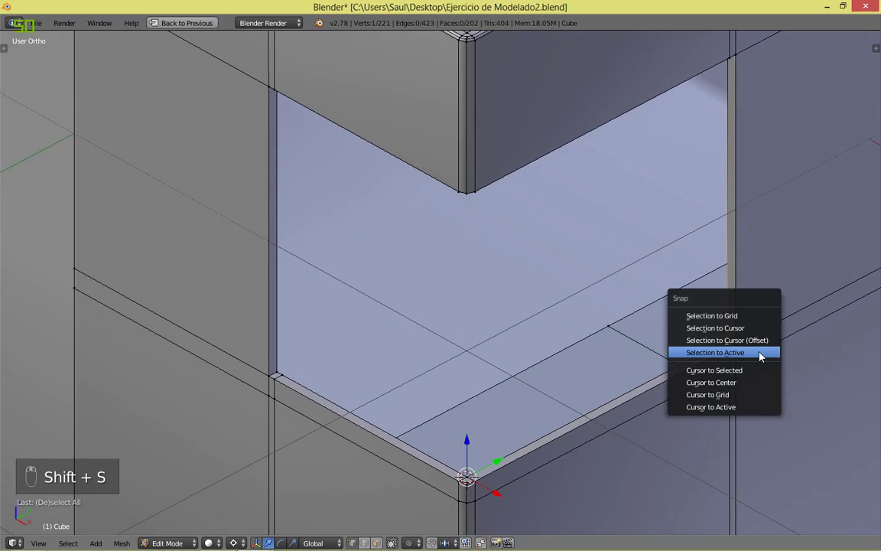
{"action": "left_click", "coordinate": [698, 372]}
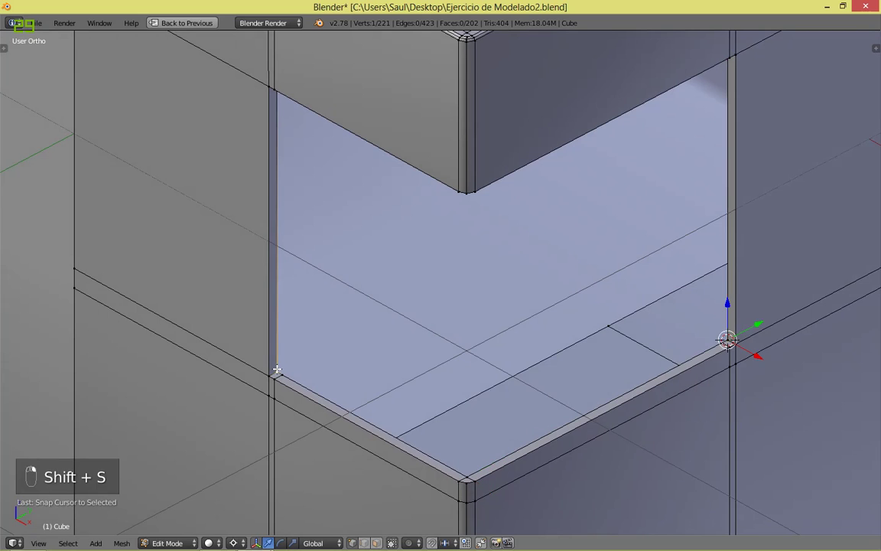
Step: Try to extrude the inner vertex at the far end of the lower rim's X-direction side and align it along Y with the 3D cursor
{"action": "key", "text": "e"}
{"action": "right_click", "coordinate": [486, 256]}
{"action": "key", "text": "s"}
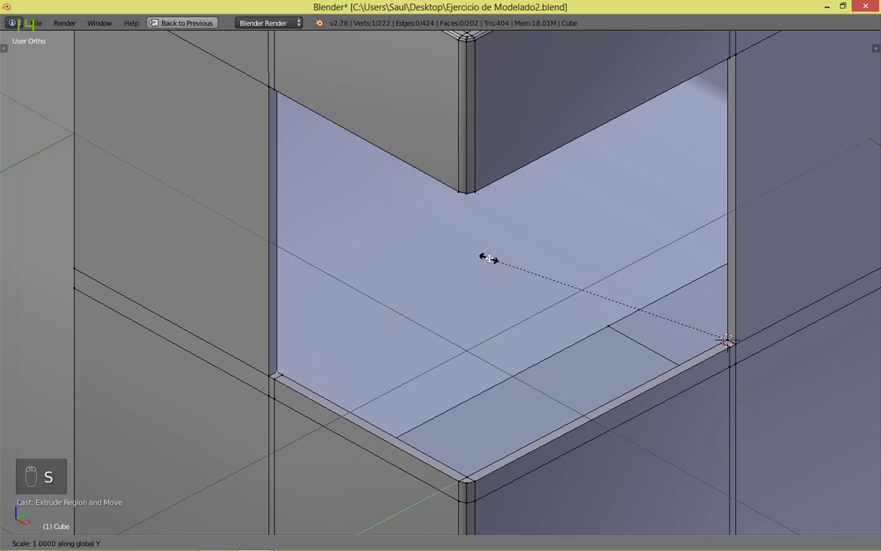
{"action": "left_click", "coordinate": [487, 257]}
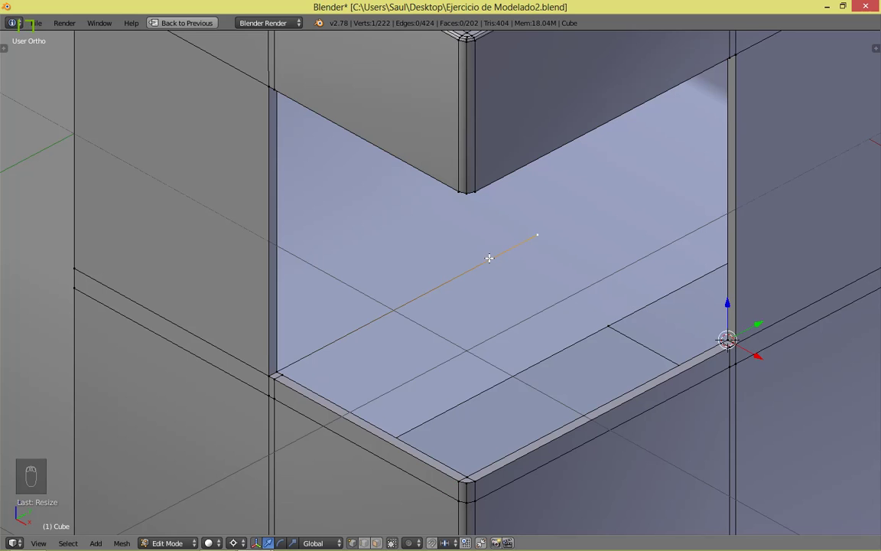
Step: Undo the vertex extrusion and its alignment along Y
{"action": "key", "text": "a"}
{"action": "key", "text": "ctrl+z"}
{"action": "key", "text": "ctrl+z"}
{"action": "key", "text": "ctrl+z"}
{"action": "key", "text": "ctrl+z"}
{"action": "key", "text": "ctrl+z"}
{"action": "key", "text": "ctrl+z"}
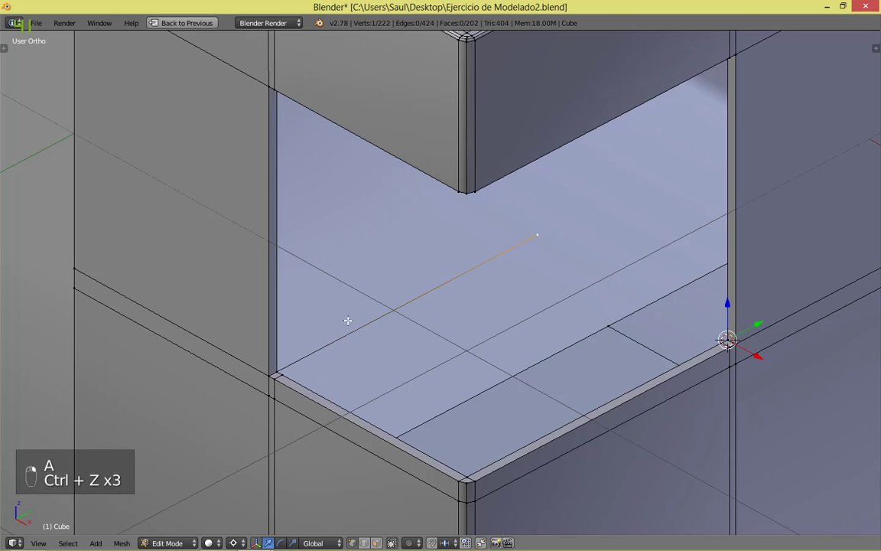
Step: Extrude the short edge at the left corner of the recess floor and scale it to the 3D cursor, forming a narrow strip
{"action": "key", "text": "e"}
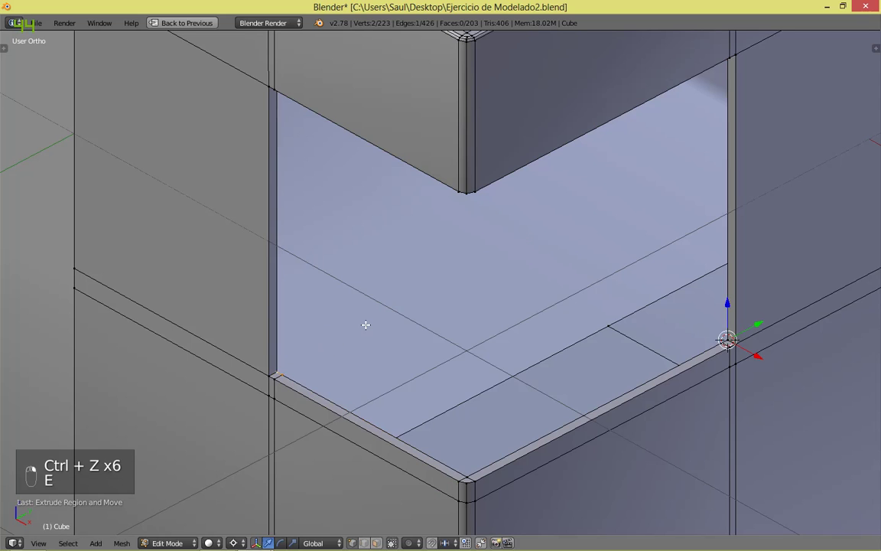
{"action": "key", "text": "s"}
{"action": "left_click", "coordinate": [367, 324]}
{"action": "key", "text": "a"}
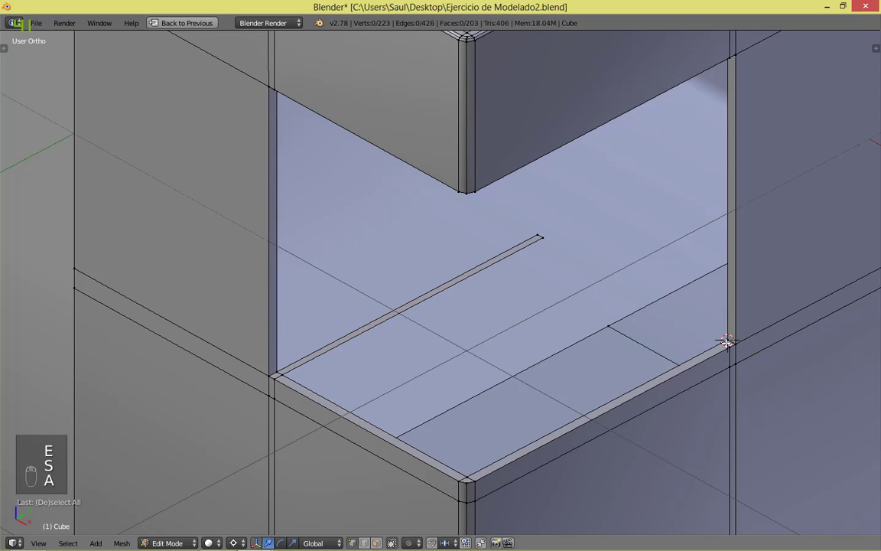
Step: Snap the 3D cursor to the inner-rim vertex at the right corner of the recess floor
{"action": "middle_click_drag", "start_coordinate": [582, 257], "coordinate": [512, 250], "text": "shift"}
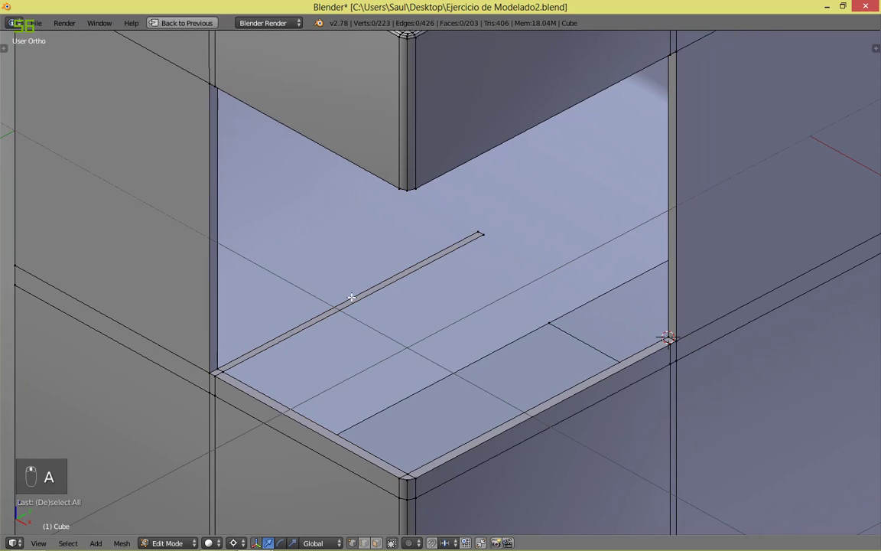
{"action": "right_click", "coordinate": [666, 338]}
{"action": "key", "text": "shift+s"}
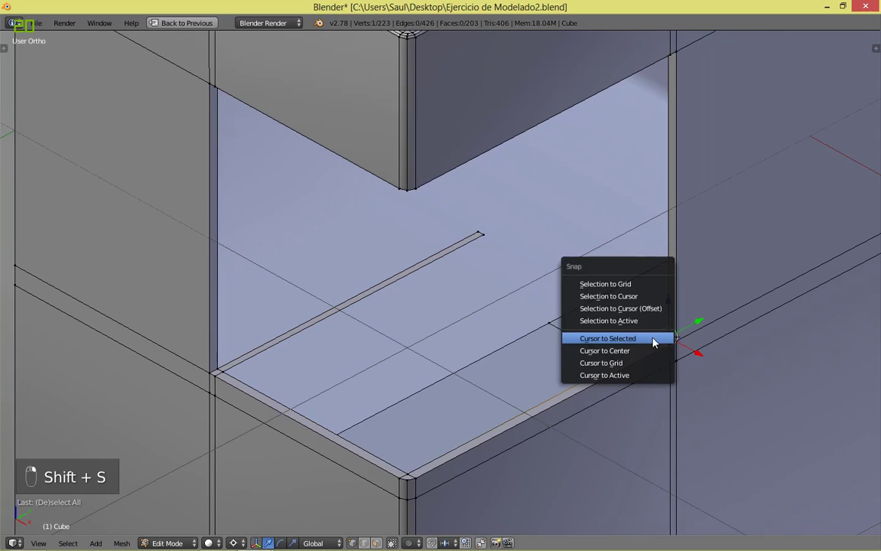
{"action": "left_click", "coordinate": [600, 339]}
Step: Add a loop cut across the new floor strip and scale it to 0 along Y about the 3D cursor
{"action": "scroll", "coordinate": [674, 354], "scroll_direction": "up", "scroll_amount": 2}
{"action": "middle_click_drag", "start_coordinate": [736, 382], "coordinate": [472, 250]}
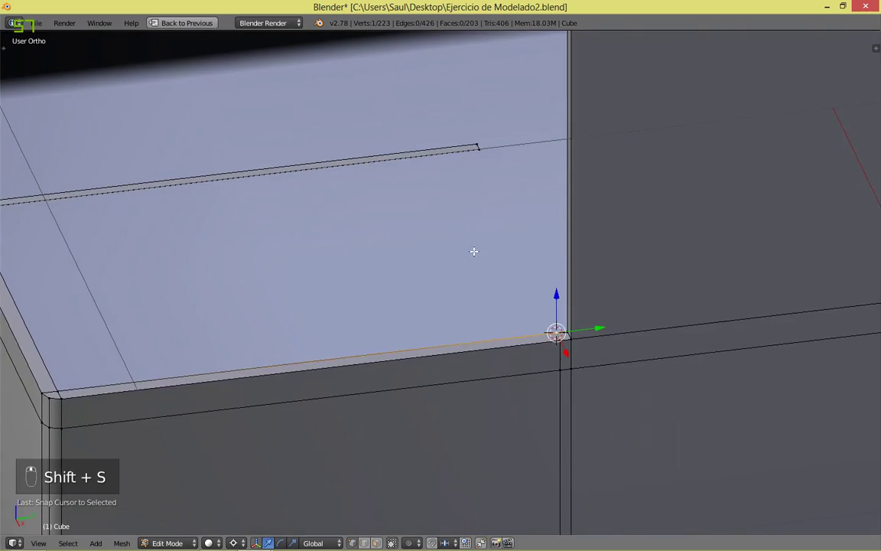
{"action": "scroll", "coordinate": [558, 265], "scroll_direction": "up", "scroll_amount": 2}
{"action": "key", "text": "ctrl+r"}
{"action": "left_click", "coordinate": [384, 108]}
{"action": "right_click", "coordinate": [384, 108]}
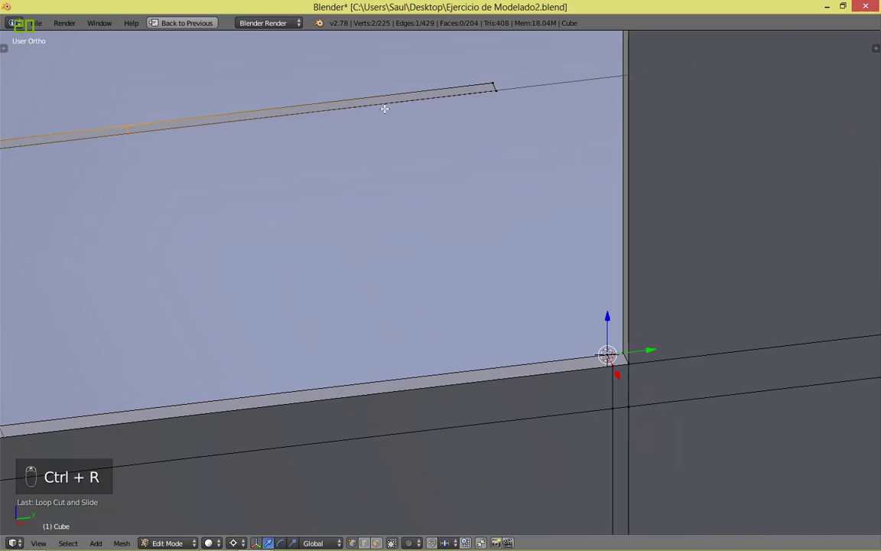
{"action": "key", "text": "s"}
{"action": "key", "text": "y"}
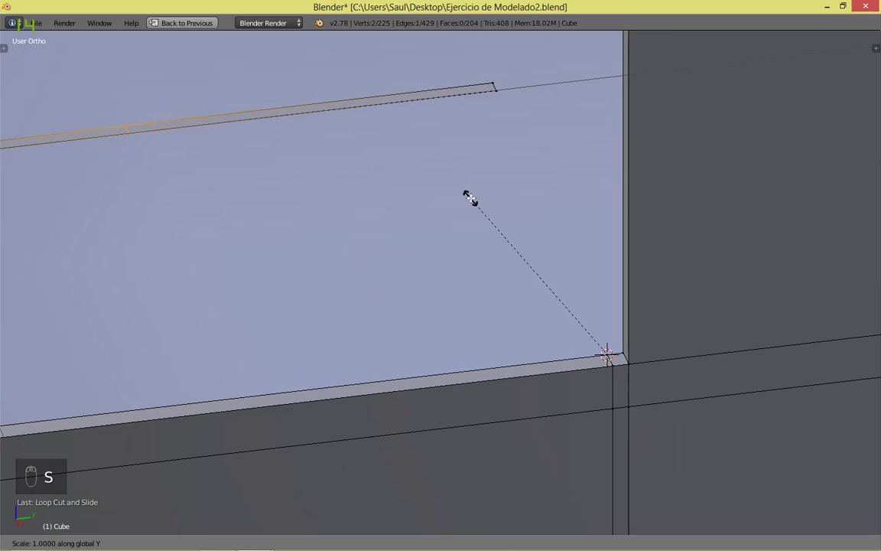
{"action": "key", "text": "0"}
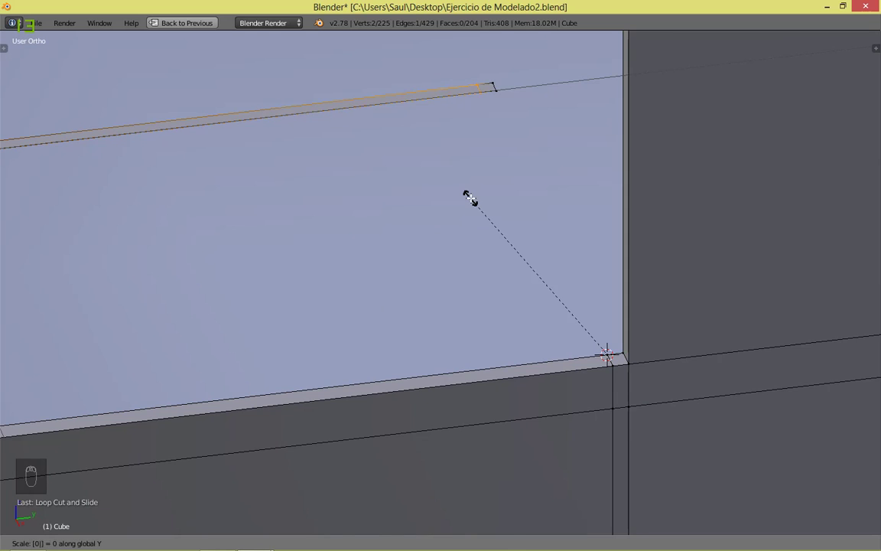
{"action": "key", "text": "Return"}
{"action": "key", "text": "a"}
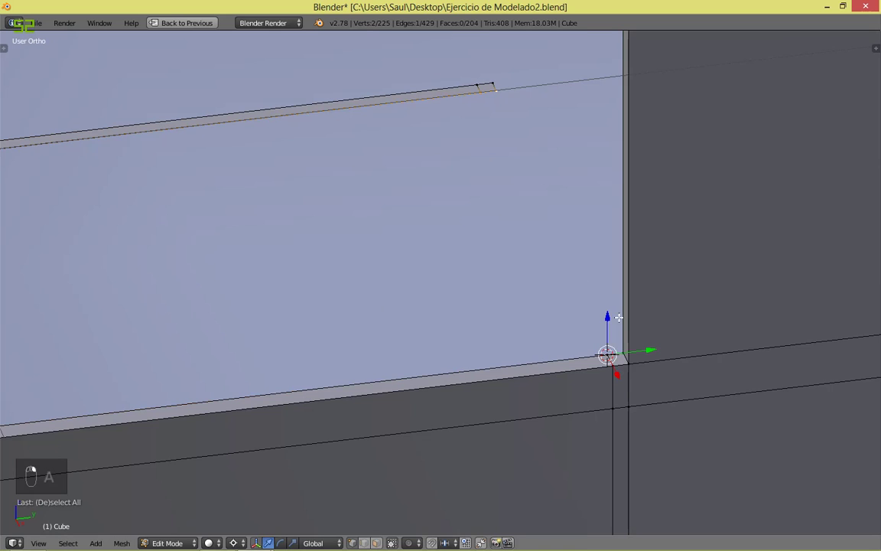
Step: Fill the narrow strip to the right corner and the remaining recess floor with faces, and save the file
{"action": "right_click", "coordinate": [606, 355], "text": "shift"}
{"action": "key", "text": "z"}
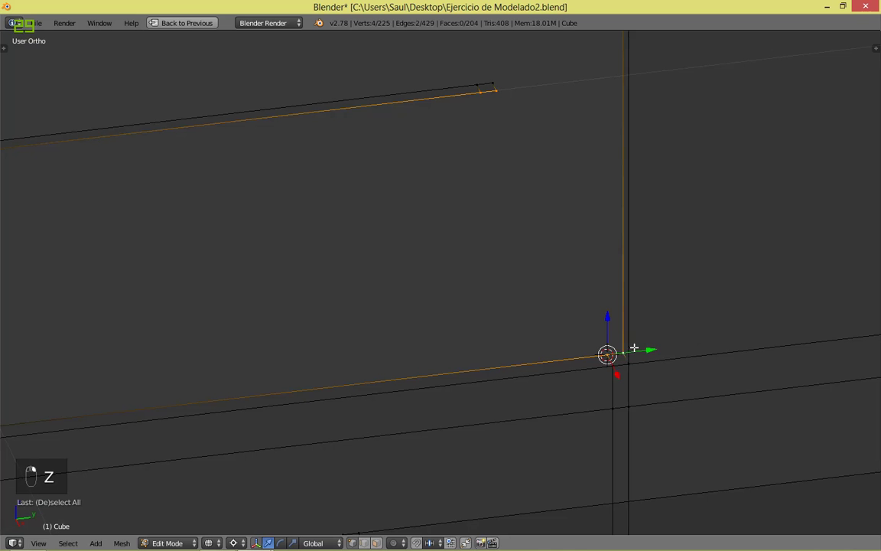
{"action": "key", "text": "f"}
{"action": "scroll", "coordinate": [648, 306], "scroll_direction": "down", "scroll_amount": 2}
{"action": "key", "text": "a"}
{"action": "scroll", "coordinate": [452, 204], "scroll_direction": "down", "scroll_amount": 2}
{"action": "key", "text": "z"}
{"action": "left_click", "coordinate": [448, 320]}
{"action": "right_click", "coordinate": [480, 232]}
{"action": "key", "text": "f"}
{"action": "key", "text": "a"}
{"action": "scroll", "coordinate": [505, 245], "scroll_direction": "down", "scroll_amount": 3}
{"action": "key", "text": "ctrl+s"}
Step: Snap the 3D cursor to the right corner vertex on the underside of the upper block
{"action": "middle_click_drag", "start_coordinate": [485, 230], "coordinate": [537, 222], "text": "shift"}
{"action": "right_click", "coordinate": [541, 482]}
{"action": "scroll", "coordinate": [548, 221], "scroll_direction": "up", "scroll_amount": 2}
{"action": "key", "text": "shift+s"}
{"action": "left_click", "coordinate": [548, 221]}
{"action": "scroll", "coordinate": [546, 217], "scroll_direction": "down", "scroll_amount": 1}
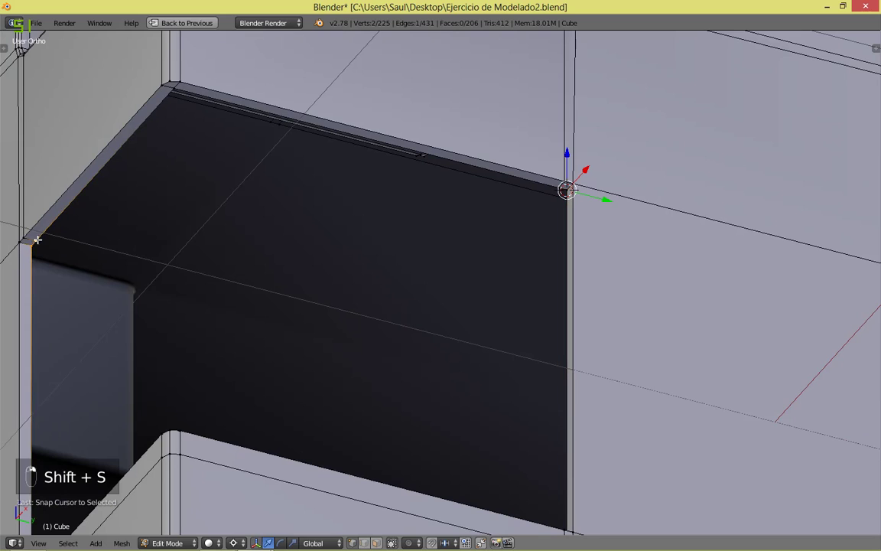
Step: Extrude the short edge at the left corner of the recess ceiling and scale it to the 3D cursor as a narrow strip
{"action": "key", "text": "e"}
{"action": "right_click", "coordinate": [349, 228]}
{"action": "key", "text": "s"}
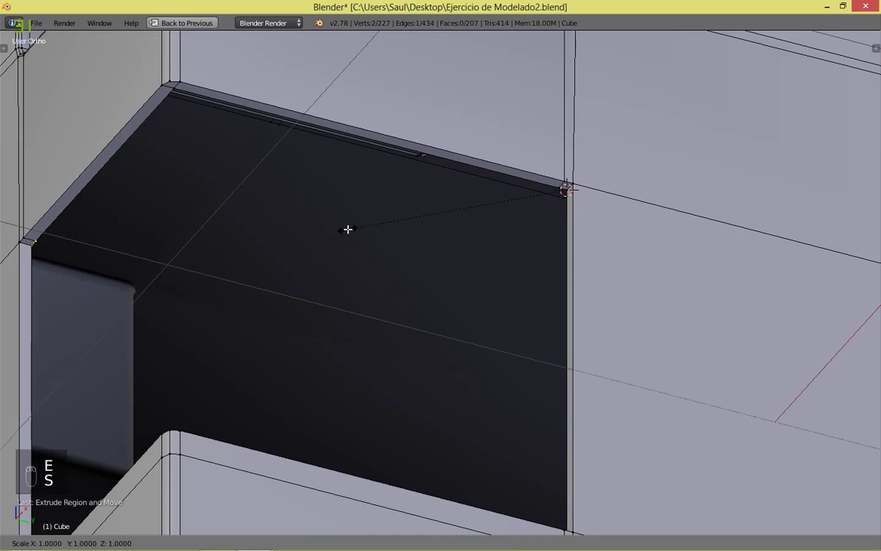
{"action": "left_click", "coordinate": [348, 229]}
{"action": "key", "text": "a"}
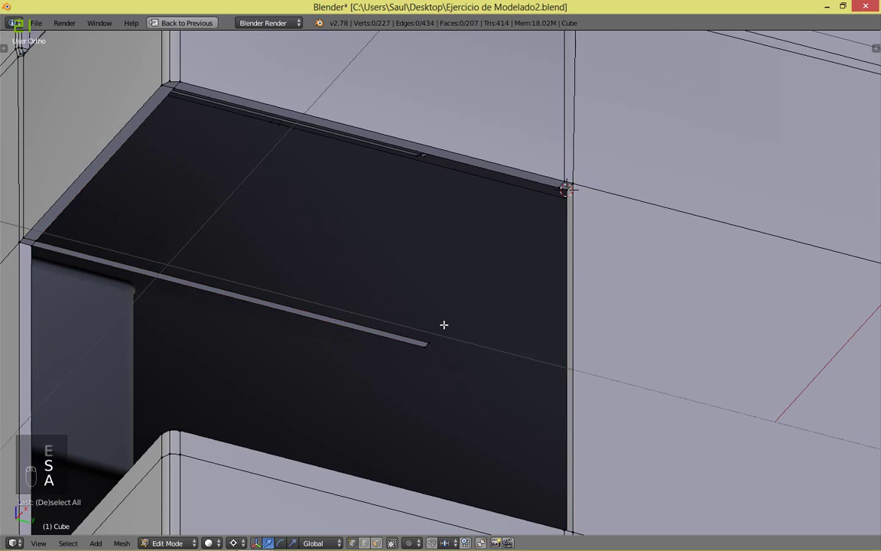
Step: Snap the 3D cursor to the adjacent inner-rim vertex, loop cut the ceiling strip and scale the cut to 0 along Y
{"action": "right_click", "coordinate": [558, 189]}
{"action": "key", "text": "shift+s"}
{"action": "left_click", "coordinate": [556, 191]}
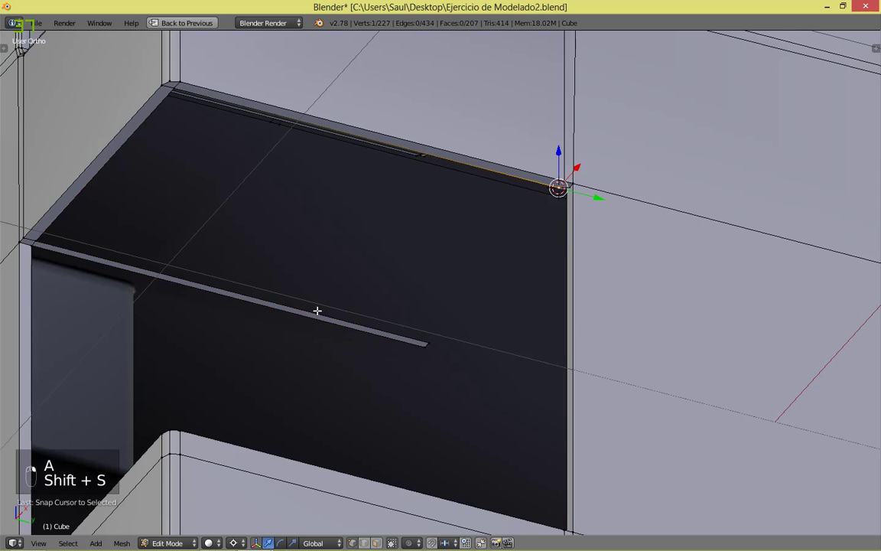
{"action": "key", "text": "ctrl+r"}
{"action": "left_click", "coordinate": [306, 316]}
{"action": "right_click", "coordinate": [306, 318]}
{"action": "key", "text": "s"}
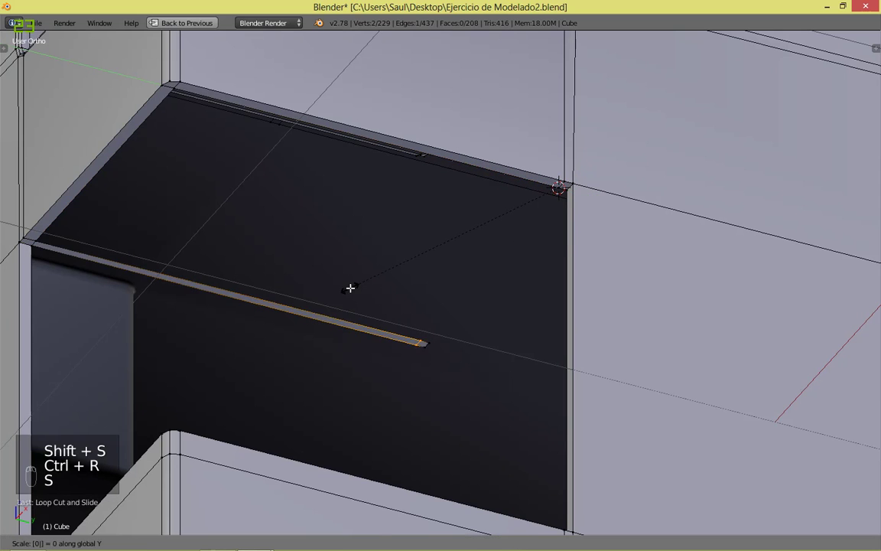
{"action": "left_click", "coordinate": [350, 288]}
{"action": "key", "text": "a"}
Step: Fill the narrow side gap and the large opening of the recess ceiling with faces, and save the file
{"action": "right_click", "coordinate": [424, 340]}
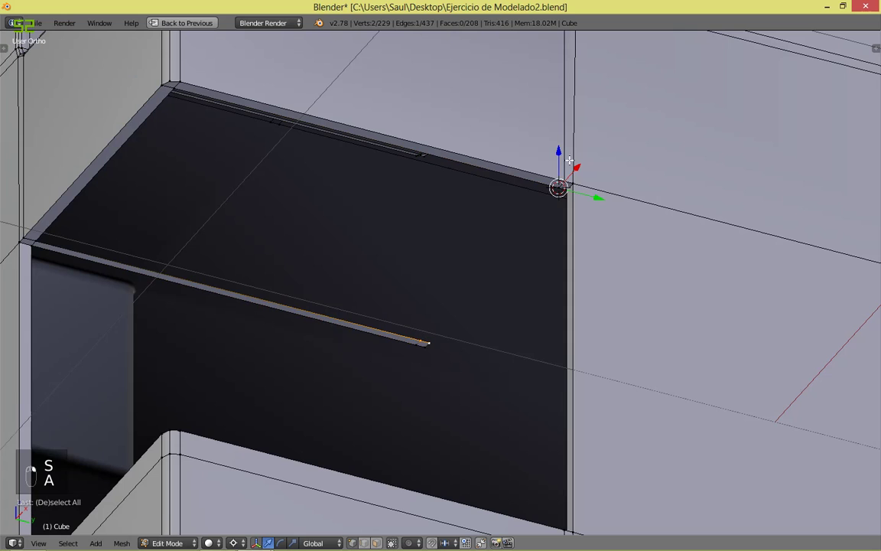
{"action": "right_click", "coordinate": [560, 186], "text": "shift"}
{"action": "key", "text": "f"}
{"action": "key", "text": "a"}
{"action": "right_click", "coordinate": [488, 265], "text": "alt"}
{"action": "key", "text": "f"}
{"action": "key", "text": "a"}
{"action": "middle_click_drag", "start_coordinate": [500, 256], "coordinate": [455, 283]}
{"action": "key", "text": "ctrl+s"}
Step: Fill the narrow vertical strip at the recess's back corner and its right side wall with faces, and save the file
{"action": "right_click", "coordinate": [338, 203]}
{"action": "right_click", "coordinate": [341, 207], "text": "shift"}
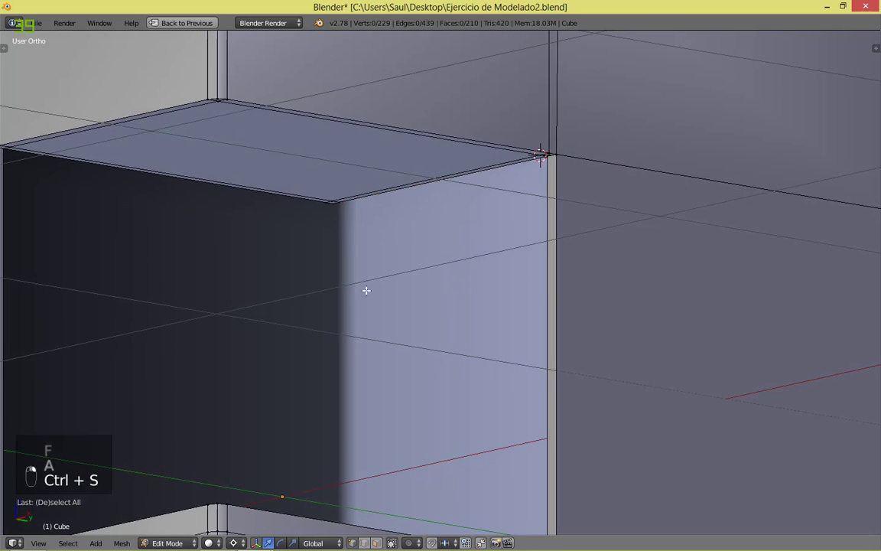
{"action": "right_click", "coordinate": [337, 209], "text": "shift"}
{"action": "mouse_move", "coordinate": [375, 321]}
{"action": "middle_mouse_down", "text": "shift"}
{"action": "mouse_move", "coordinate": [380, 210]}
{"action": "mouse_move", "coordinate": [364, 325]}
{"action": "middle_mouse_up", "text": "shift"}
{"action": "key", "text": "f"}
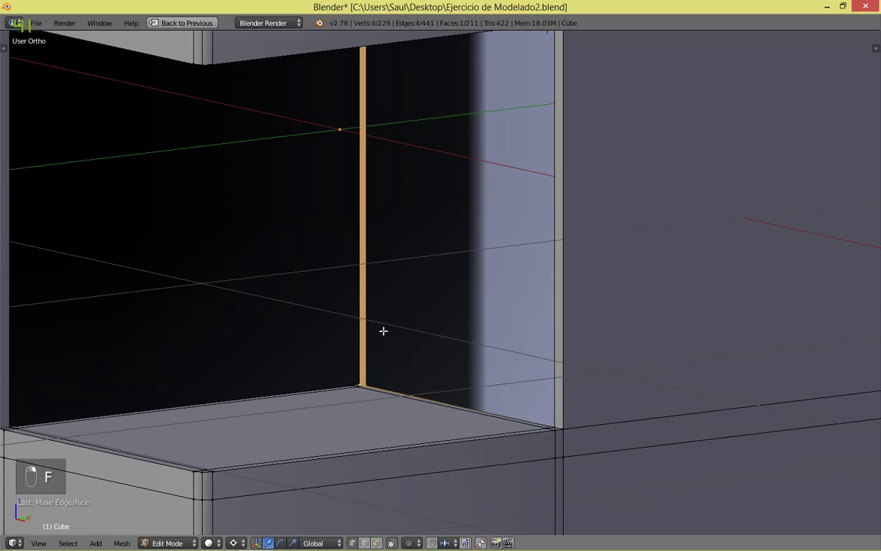
{"action": "key", "text": "a"}
{"action": "middle_click_drag", "start_coordinate": [390, 323], "coordinate": [403, 278]}
{"action": "key", "text": "f"}
{"action": "key", "text": "ctrl+s"}
Step: Fill the remaining narrow vertical gap and the large back wall of the recess with faces
{"action": "middle_click_drag", "start_coordinate": [165, 116], "coordinate": [431, 99]}
{"action": "right_click", "coordinate": [433, 99]}
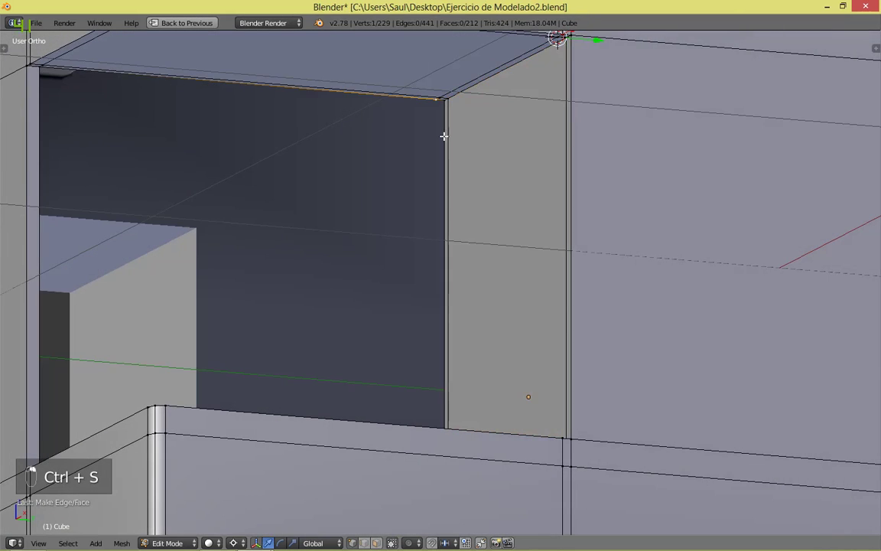
{"action": "middle_click_drag", "start_coordinate": [445, 134], "coordinate": [442, 203]}
{"action": "right_click", "coordinate": [430, 344], "text": "ctrl"}
{"action": "key", "text": "f"}
{"action": "key", "text": "a"}
{"action": "right_click", "coordinate": [431, 329], "text": "alt"}
{"action": "key", "text": "f"}
{"action": "key", "text": "a"}
{"action": "scroll", "coordinate": [539, 289], "scroll_direction": "down", "scroll_amount": 3}
Step: Return to Object Mode, save the file and check the shading of the closed recess
{"action": "key", "text": "Tab"}
{"action": "key", "text": "ctrl+s"}
{"action": "left_click", "coordinate": [298, 286]}
{"action": "middle_click_drag", "start_coordinate": [560, 326], "coordinate": [540, 318]}
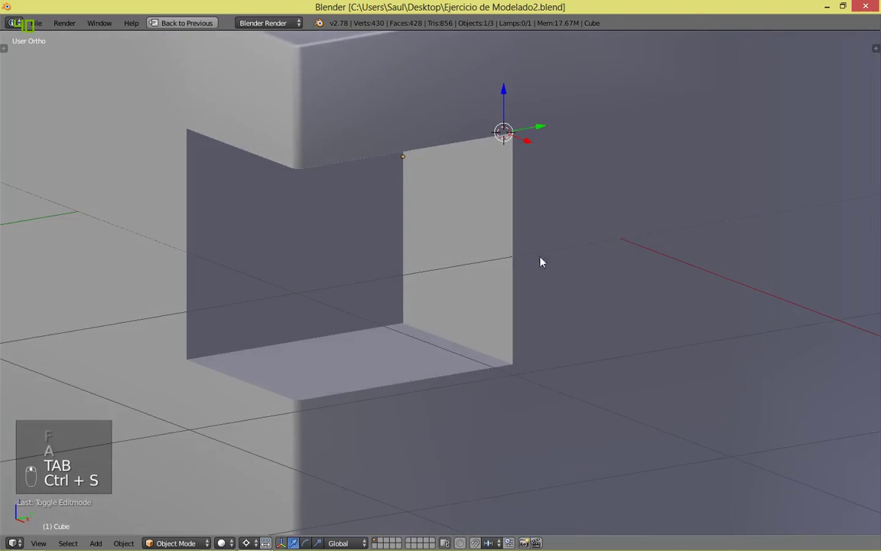
{"action": "middle_click_drag", "start_coordinate": [292, 201], "coordinate": [301, 359], "text": "shift"}
Step: Enter Edit Mode and examine the edge loops that run through the upper block, the recess and the lower block
{"action": "key", "text": "Tab"}
{"action": "middle_click_drag", "start_coordinate": [785, 303], "coordinate": [603, 285]}
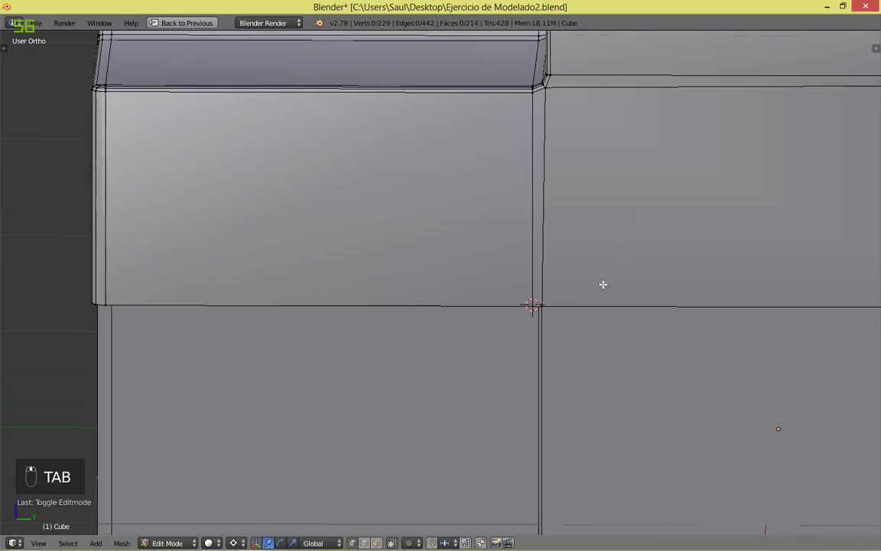
{"action": "middle_click_drag", "start_coordinate": [461, 284], "coordinate": [498, 254]}
{"action": "scroll", "coordinate": [543, 315], "scroll_direction": "up", "scroll_amount": 1}
{"action": "right_click", "coordinate": [541, 300], "text": "alt"}
{"action": "scroll", "coordinate": [540, 299], "scroll_direction": "down", "scroll_amount": 2}
{"action": "right_click", "coordinate": [134, 308], "text": "alt"}
{"action": "middle_click_drag", "start_coordinate": [220, 314], "coordinate": [279, 356]}
{"action": "middle_click_drag", "start_coordinate": [344, 373], "coordinate": [348, 169], "text": "shift"}
{"action": "middle_click_drag", "start_coordinate": [520, 356], "coordinate": [462, 390]}
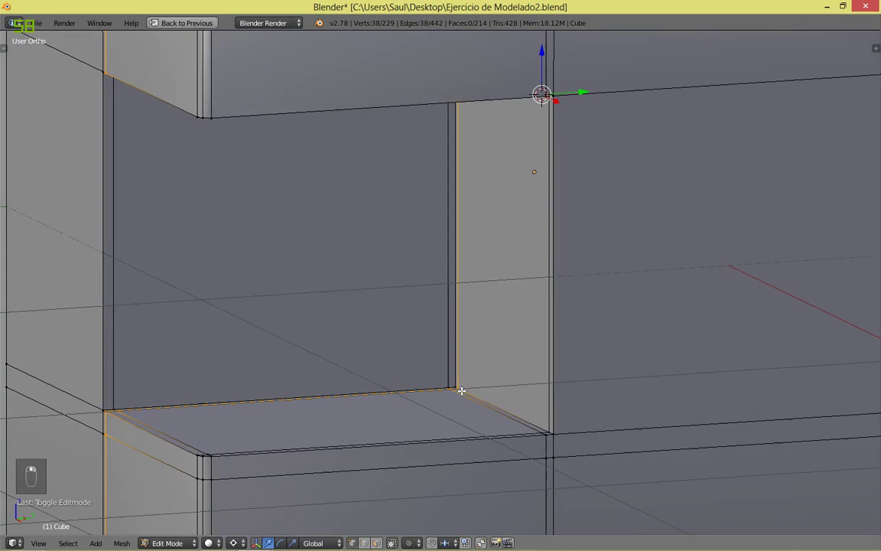
{"action": "right_click", "coordinate": [527, 480], "text": "alt"}
{"action": "middle_click_drag", "start_coordinate": [527, 480], "coordinate": [417, 480]}
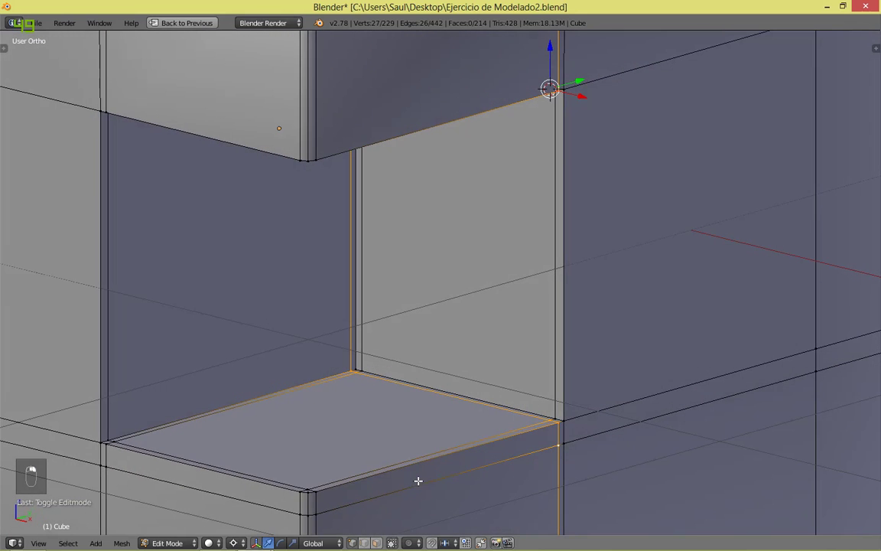
Step: Save the blend file, overwriting the existing version
{"action": "key", "text": "ctrl+s"}
{"action": "middle_click_drag", "start_coordinate": [609, 359], "coordinate": [575, 281]}
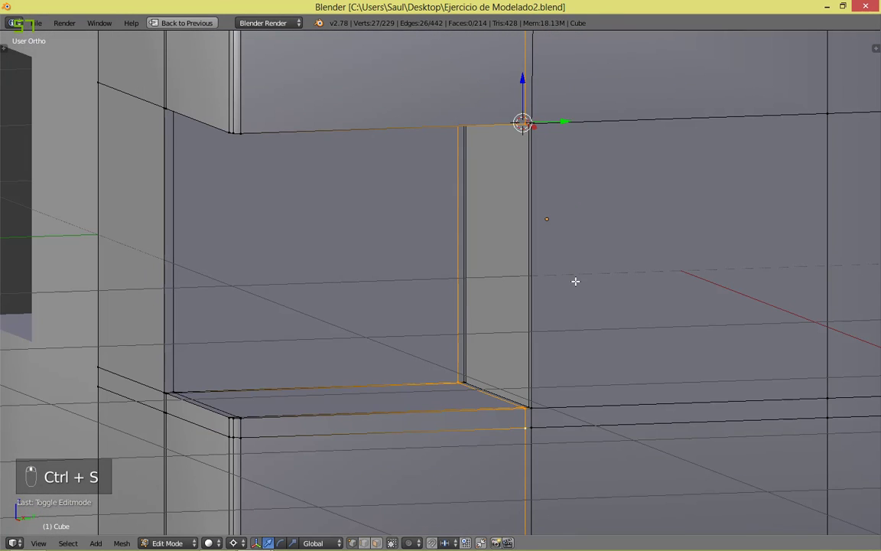
{"action": "middle_click_drag", "start_coordinate": [533, 221], "coordinate": [505, 229]}
{"action": "key", "text": "ctrl+s"}
{"action": "left_click", "coordinate": [515, 286]}
Step: Add a centred horizontal loop cut around the upper block above the recess
{"action": "key", "text": "ctrl+r"}
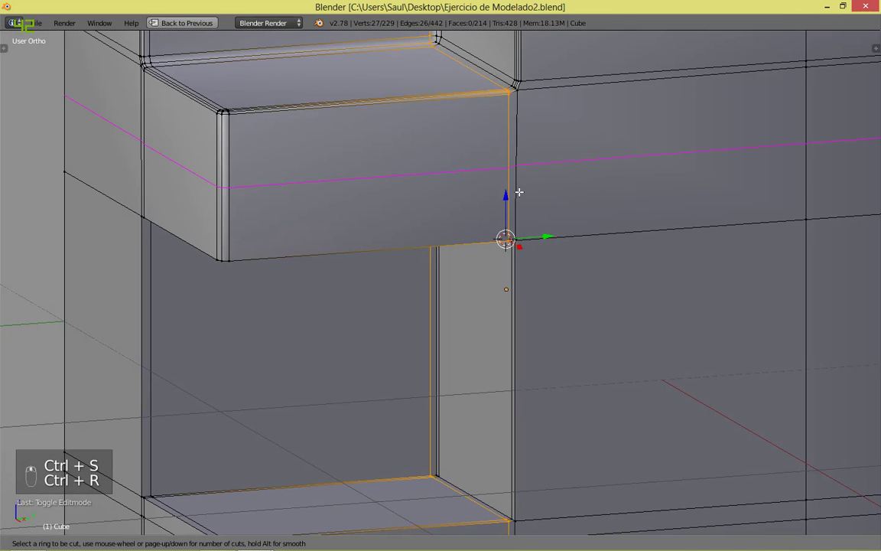
{"action": "left_click", "coordinate": [520, 192]}
{"action": "right_click", "coordinate": [520, 192]}
{"action": "key", "text": "s"}
{"action": "right_click", "coordinate": [619, 150]}
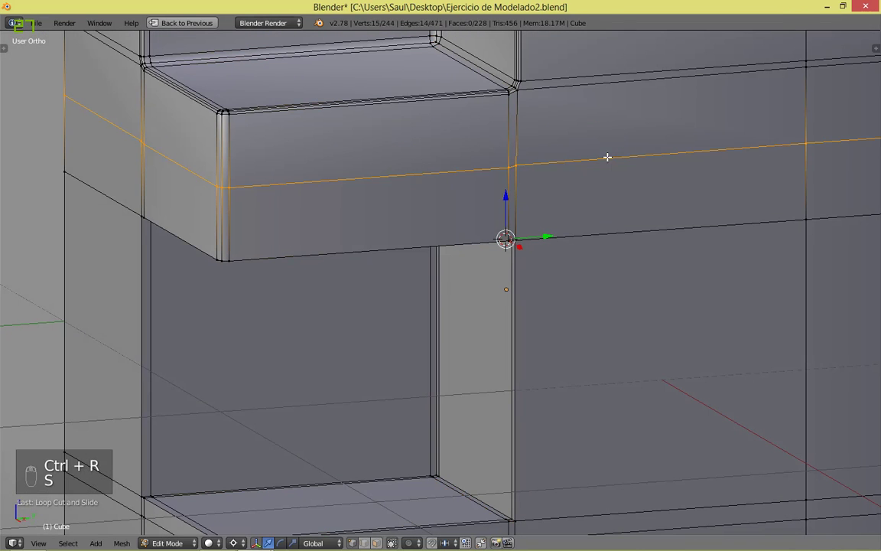
Step: Snap the 3D cursor to the new horizontal loop and flatten the loop with a scale of 0
{"action": "key", "text": "shift+s"}
{"action": "left_click", "coordinate": [617, 227]}
{"action": "middle_click_drag", "start_coordinate": [651, 185], "coordinate": [476, 261]}
{"action": "key", "text": "s"}
{"action": "key", "text": "0"}
{"action": "key", "text": "Return"}
{"action": "key", "text": "a"}
Step: Select the horizontal loop on the upper block and rip it apart without moving the ripped edges
{"action": "right_click", "coordinate": [600, 167], "text": "alt"}
{"action": "key", "text": "KP_1"}
{"action": "key", "text": "z"}
{"action": "key", "text": "z"}
{"action": "middle_click_drag", "start_coordinate": [783, 311], "coordinate": [702, 312]}
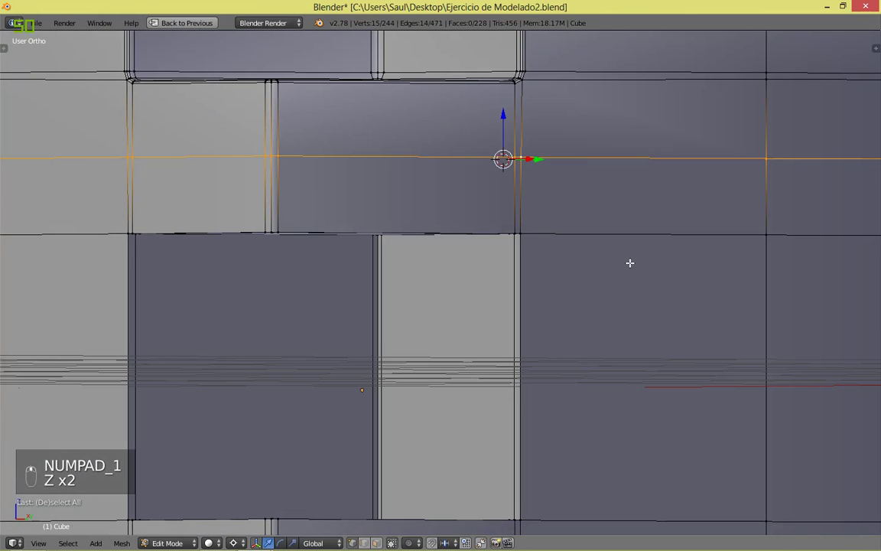
{"action": "key", "text": "v"}
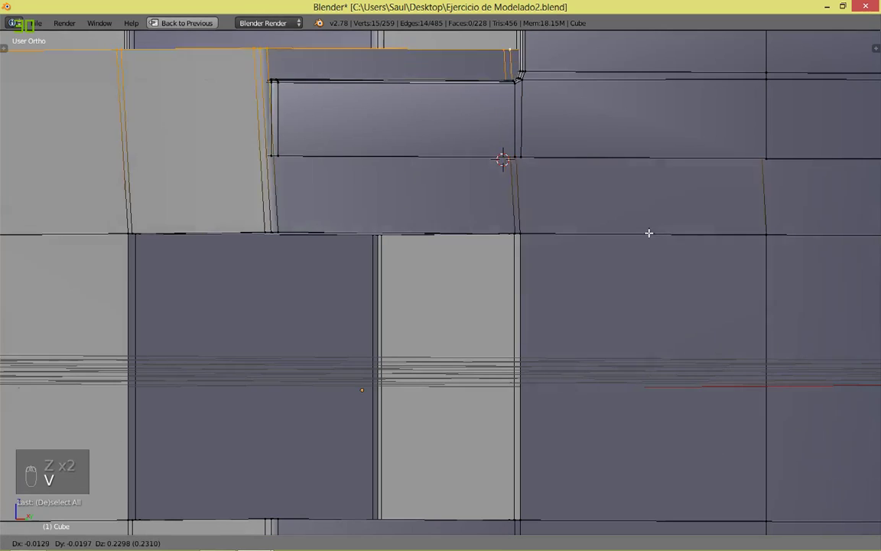
{"action": "right_click", "coordinate": [540, 368]}
Step: Check the ripped loop in wireframe shading, return to solid shading and hide the selected loop
{"action": "key", "text": "z"}
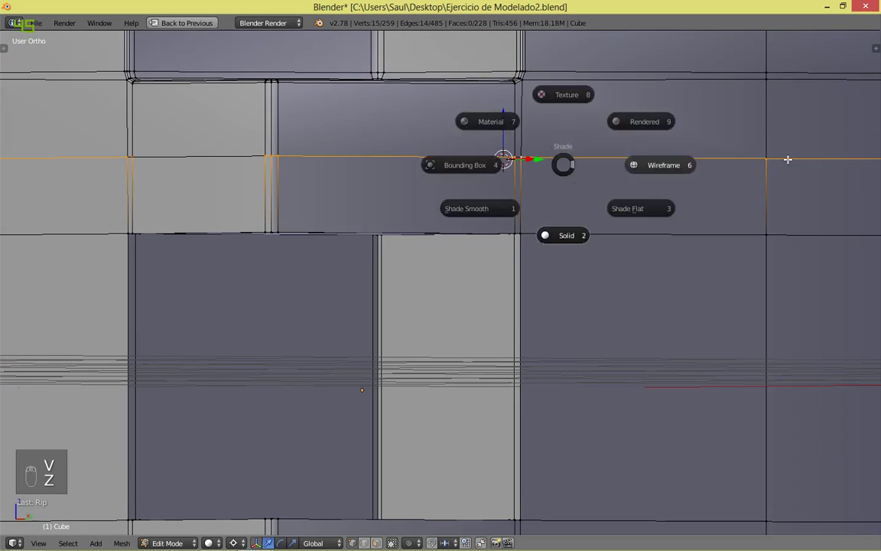
{"action": "left_click", "coordinate": [789, 163]}
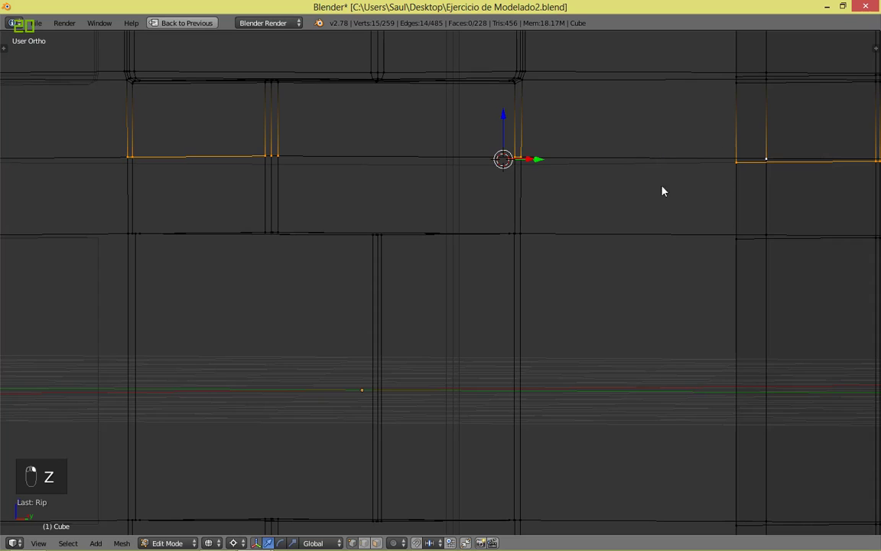
{"action": "key", "text": "z"}
{"action": "mouse_move", "coordinate": [626, 231]}
{"action": "middle_mouse_down"}
{"action": "mouse_move", "coordinate": [615, 271]}
{"action": "mouse_move", "coordinate": [568, 263]}
{"action": "mouse_move", "coordinate": [496, 208]}
{"action": "middle_mouse_up"}
{"action": "key", "text": "h"}
Step: Dissolve the edge loop running alongside the recess's right edge and through its floor and back wall
{"action": "right_click", "coordinate": [489, 213], "text": "alt"}
{"action": "middle_click_drag", "start_coordinate": [479, 245], "coordinate": [510, 330]}
{"action": "middle_click_drag", "start_coordinate": [510, 331], "coordinate": [645, 237], "text": "shift"}
{"action": "key", "text": "x"}
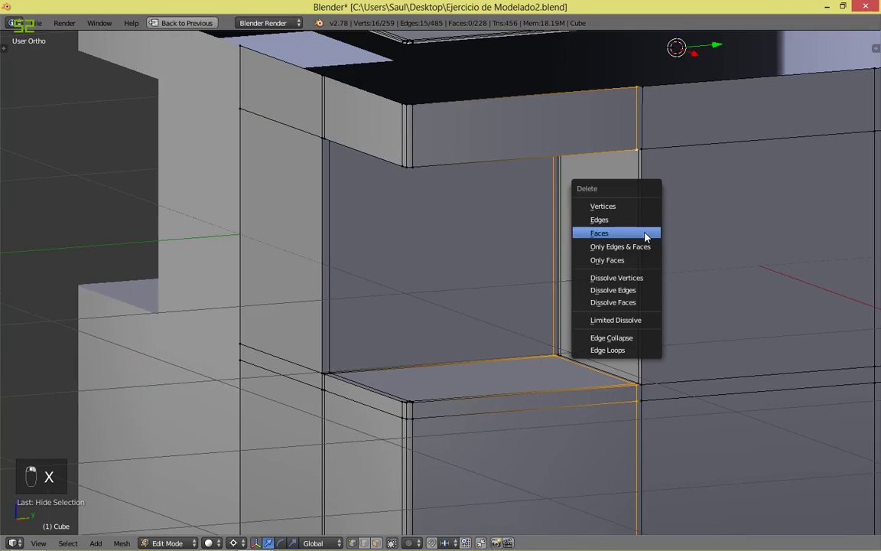
{"action": "left_click", "coordinate": [582, 290]}
{"action": "middle_click_drag", "start_coordinate": [535, 283], "coordinate": [324, 178]}
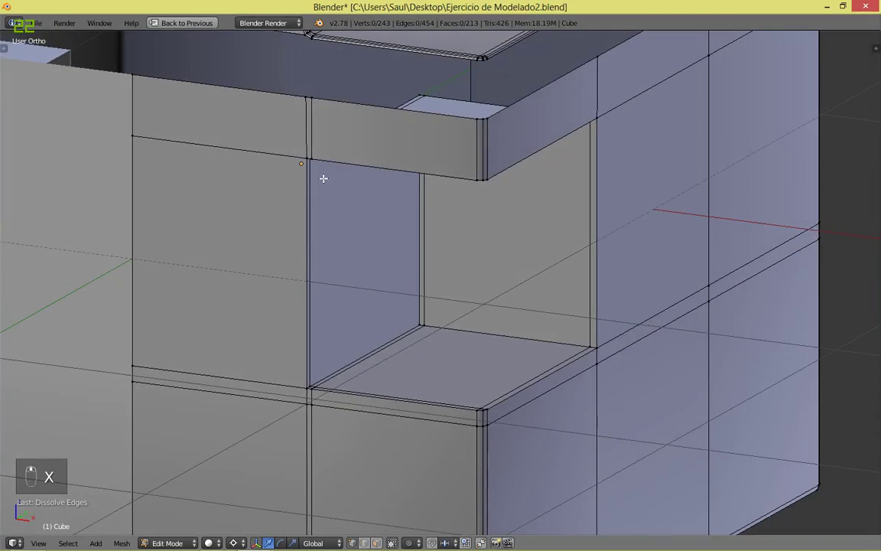
Step: Dissolve the matching edge loop alongside the recess's left edge and save the file
{"action": "right_click", "coordinate": [315, 134], "text": "alt"}
{"action": "key", "text": "x"}
{"action": "left_click", "coordinate": [317, 135]}
{"action": "middle_click_drag", "start_coordinate": [317, 136], "coordinate": [383, 144]}
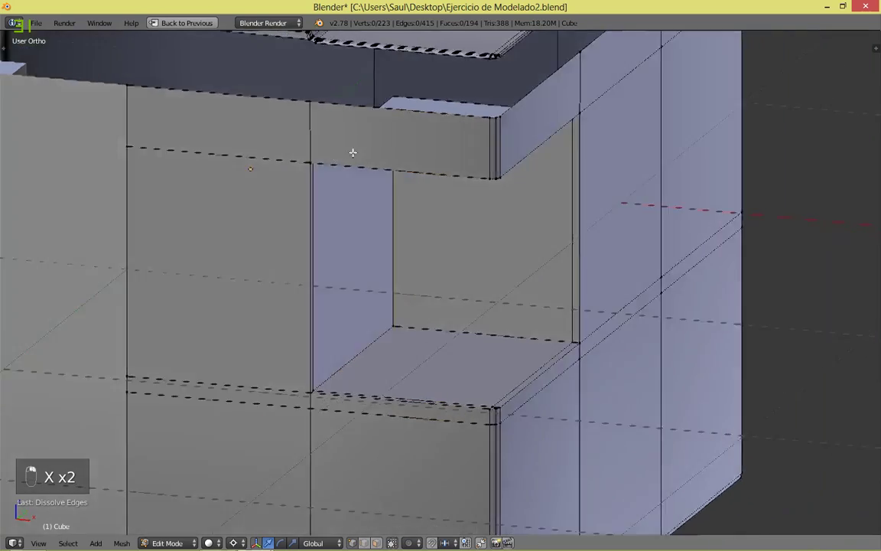
{"action": "key", "text": "ctrl+s"}
{"action": "middle_click_drag", "start_coordinate": [596, 213], "coordinate": [530, 329]}
{"action": "mouse_move", "coordinate": [597, 258]}
{"action": "middle_mouse_down"}
{"action": "mouse_move", "coordinate": [663, 98]}
{"action": "mouse_move", "coordinate": [647, 177]}
{"action": "mouse_move", "coordinate": [584, 246]}
{"action": "mouse_move", "coordinate": [664, 271]}
{"action": "mouse_move", "coordinate": [611, 261]}
{"action": "middle_mouse_up"}
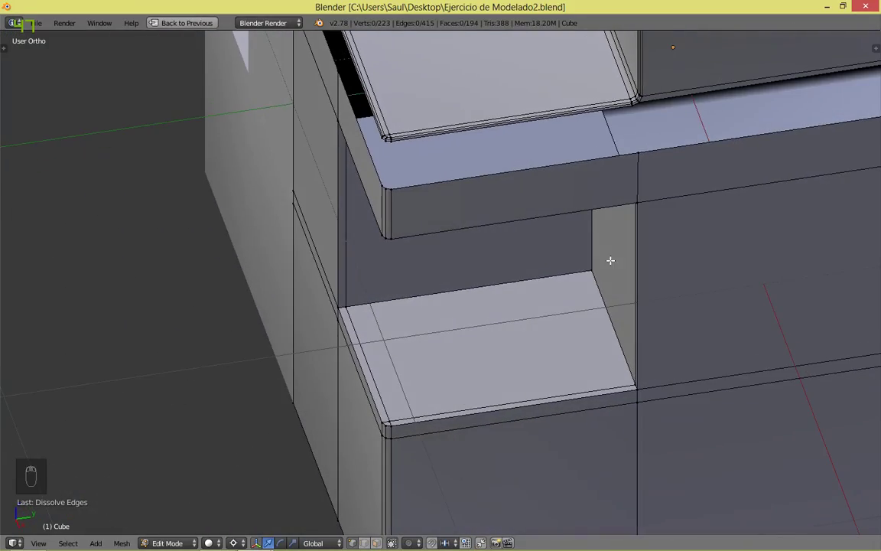
{"action": "middle_click_drag", "start_coordinate": [650, 283], "coordinate": [651, 186]}
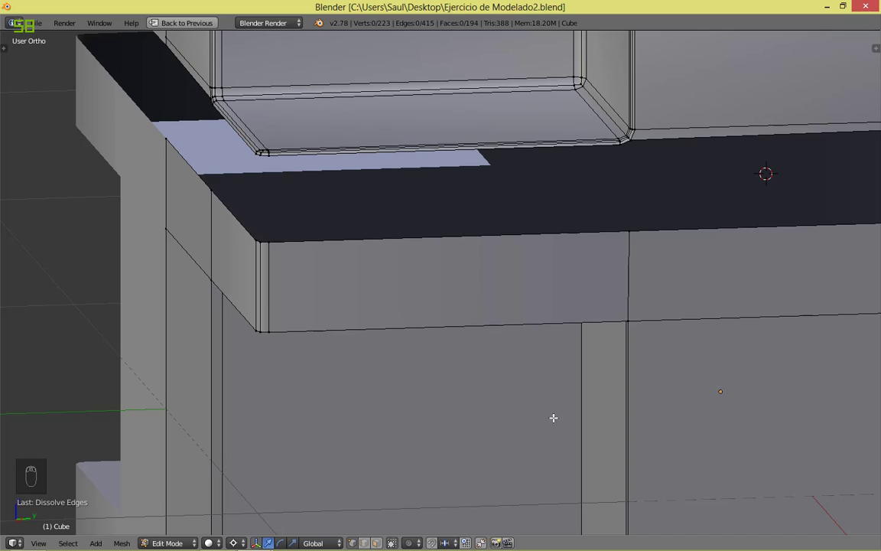
Step: Switch to edge selection and select the recess's inner corner edges along its floor, ceiling and back in wireframe shading
{"action": "middle_click_drag", "start_coordinate": [688, 395], "coordinate": [702, 326]}
{"action": "right_click", "coordinate": [624, 280], "text": "alt"}
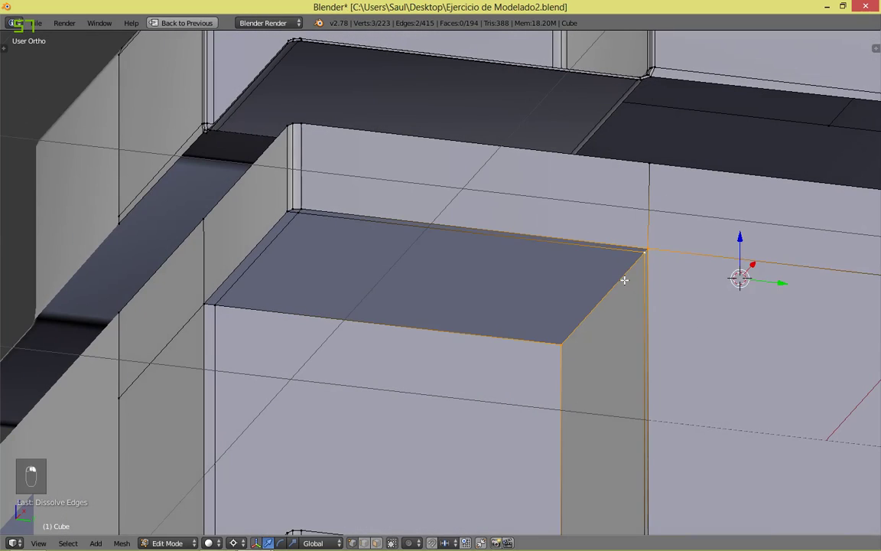
{"action": "middle_click_drag", "start_coordinate": [446, 333], "coordinate": [497, 355]}
{"action": "key", "text": "ctrl+Tab"}
{"action": "left_click", "coordinate": [473, 352]}
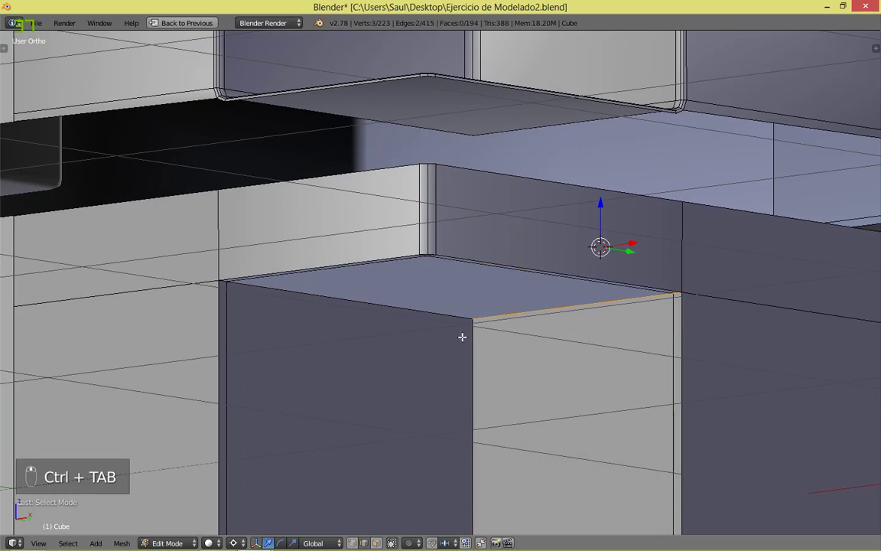
{"action": "key", "text": "z"}
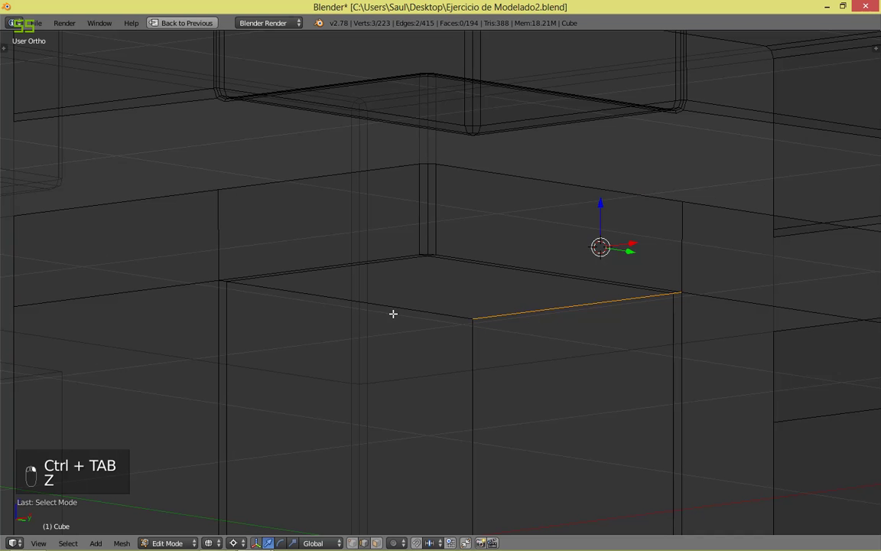
{"action": "middle_click_drag", "start_coordinate": [375, 301], "coordinate": [517, 337]}
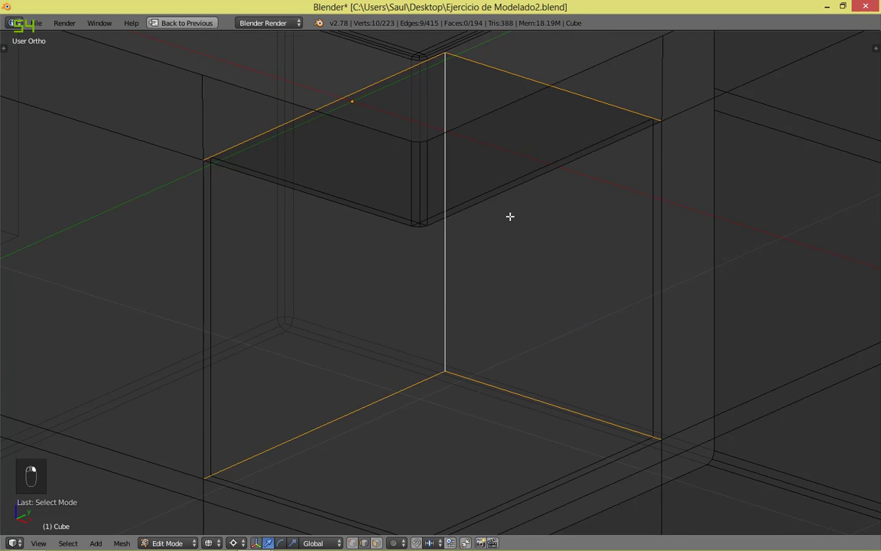
Step: Check the selected recess edges in solid shading and in object mode, returning to wireframe edit mode
{"action": "key", "text": "alt+Tab"}
{"action": "key", "text": "alt+Tab"}
{"action": "key", "text": "z"}
{"action": "left_click", "coordinate": [476, 487]}
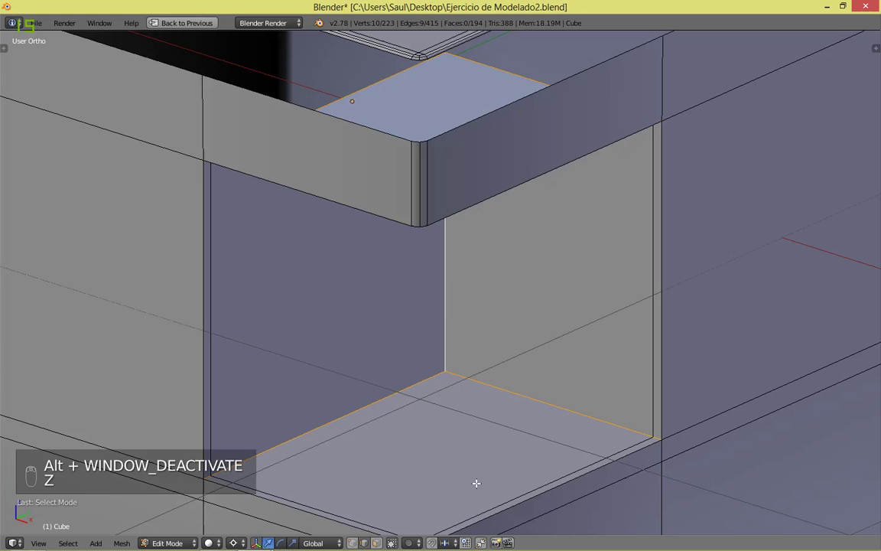
{"action": "key", "text": "Tab"}
{"action": "left_click", "coordinate": [393, 269]}
{"action": "key", "text": "Tab"}
{"action": "left_click", "coordinate": [517, 261]}
{"action": "key", "text": "z"}
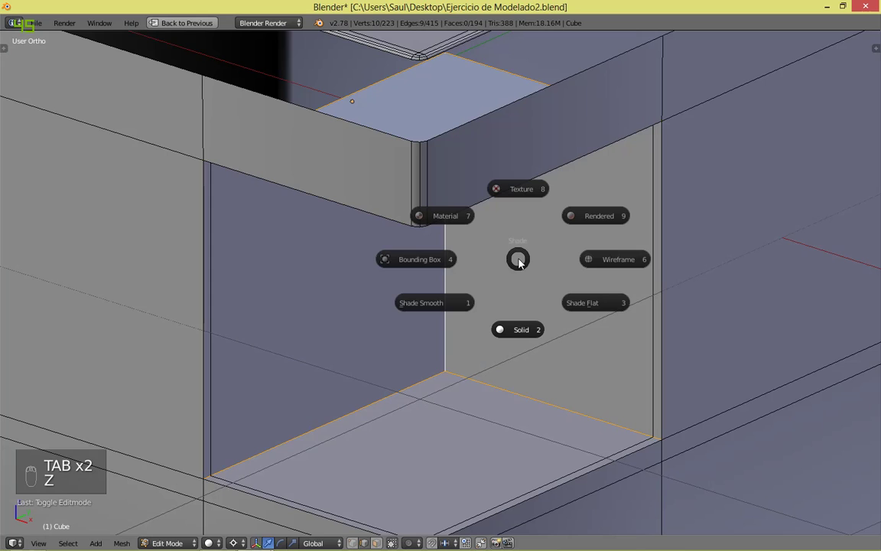
{"action": "left_click", "coordinate": [637, 262]}
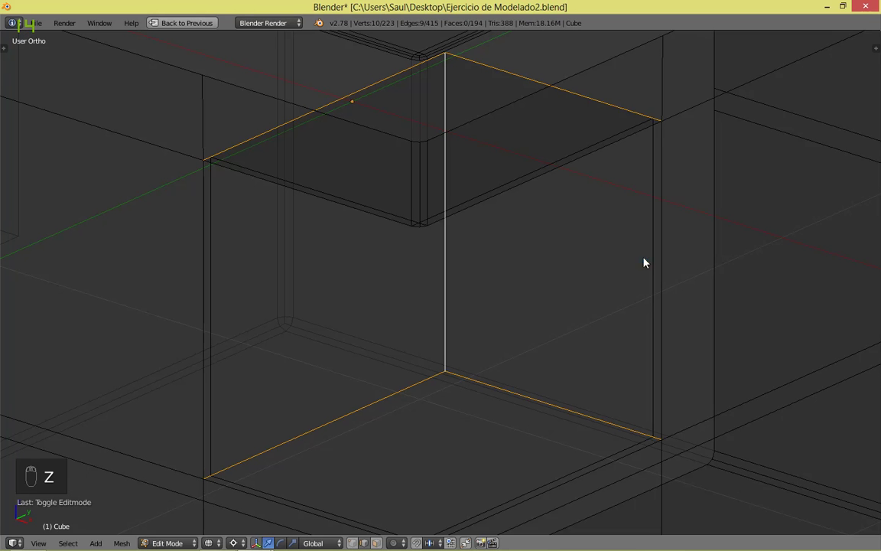
Step: Bevel the recess's inner edges with two segments and an offset of about 0.027 in solid shading, and save the file
{"action": "key", "text": "ctrl+Tab"}
{"action": "left_click", "coordinate": [633, 260]}
{"action": "middle_click_drag", "start_coordinate": [629, 265], "coordinate": [484, 251]}
{"action": "key", "text": "z"}
{"action": "left_click", "coordinate": [489, 302]}
{"action": "middle_click_drag", "start_coordinate": [590, 292], "coordinate": [563, 308]}
{"action": "key", "text": "ctrl+b"}
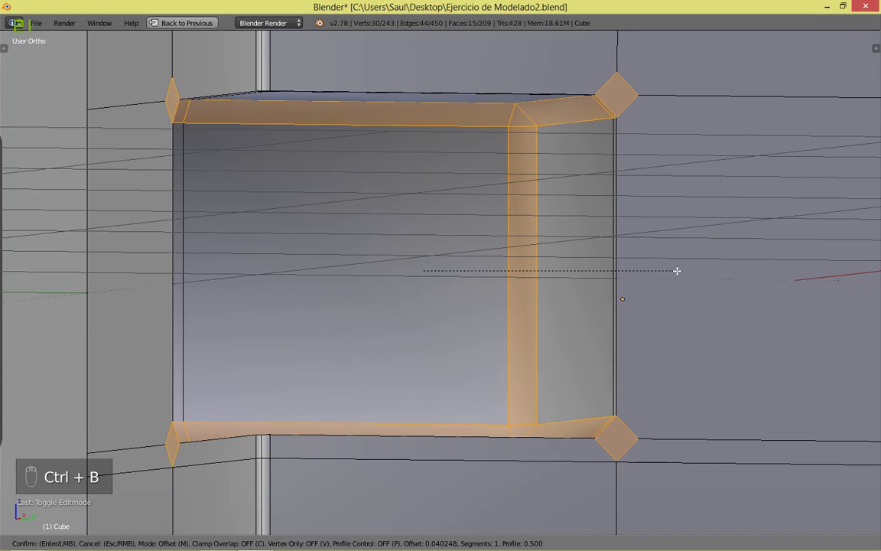
{"action": "scroll", "coordinate": [672, 272], "scroll_direction": "up", "scroll_amount": 1}
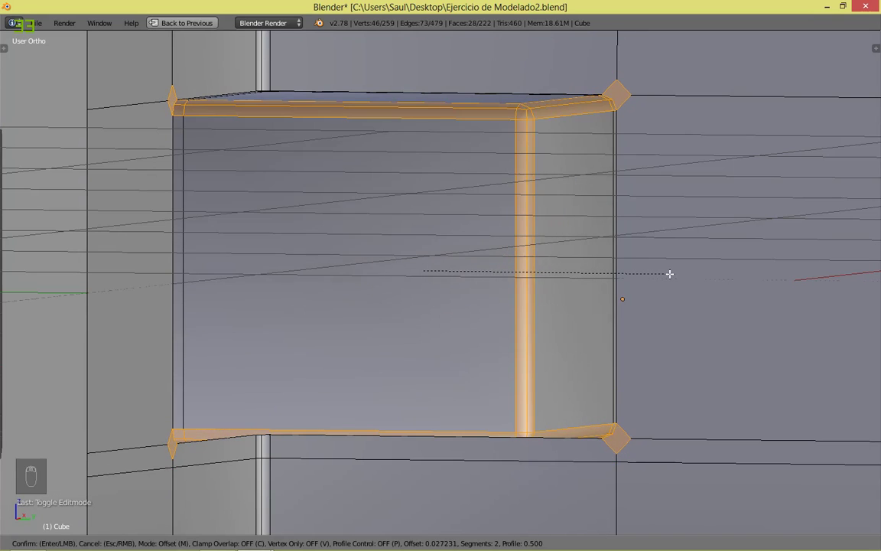
{"action": "left_click", "coordinate": [670, 273]}
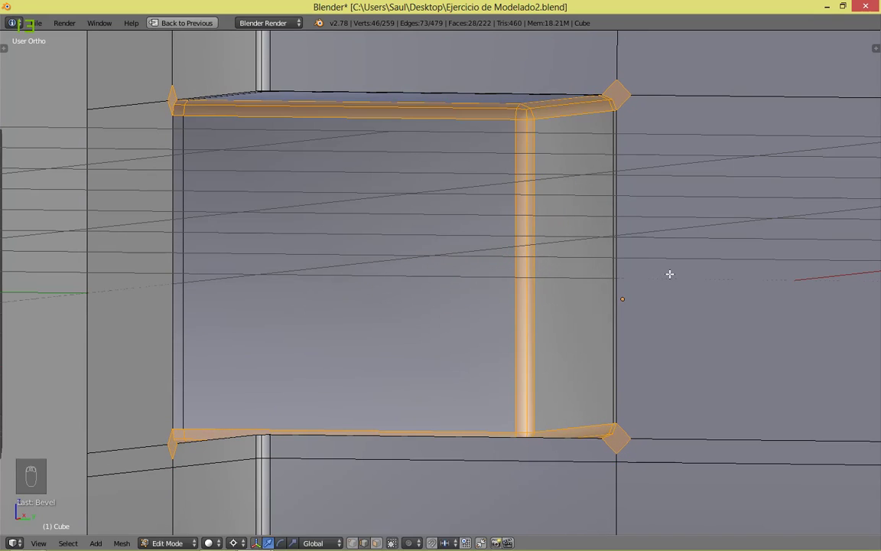
{"action": "middle_click_drag", "start_coordinate": [552, 322], "coordinate": [661, 393]}
{"action": "key", "text": "ctrl+s"}
{"action": "left_click", "coordinate": [621, 254]}
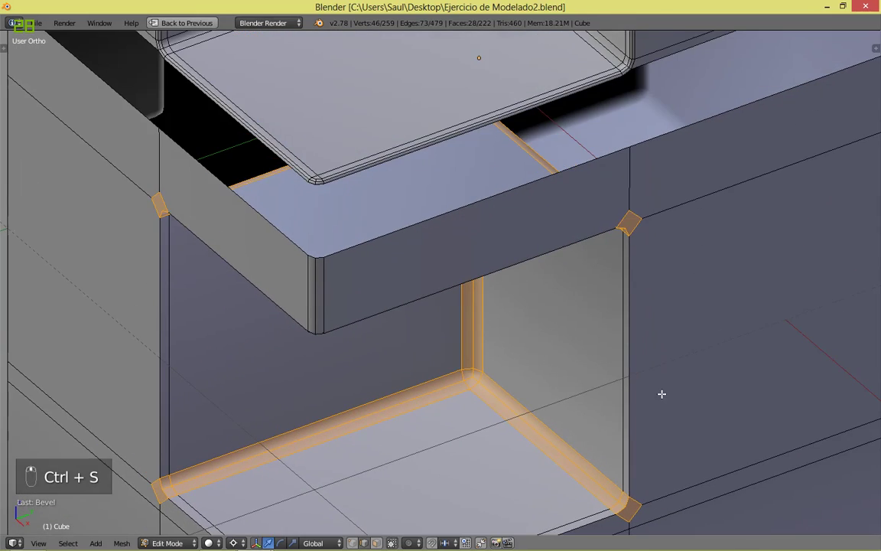
Step: Switch to vertex selection and delete the two outer tip vertices of the bevel at the recess's upper right corner
{"action": "key", "text": "Tab"}
{"action": "key", "text": "Tab"}
{"action": "scroll", "coordinate": [617, 311], "scroll_direction": "up", "scroll_amount": 2}
{"action": "key", "text": "ctrl+Tab"}
{"action": "left_click", "coordinate": [599, 289]}
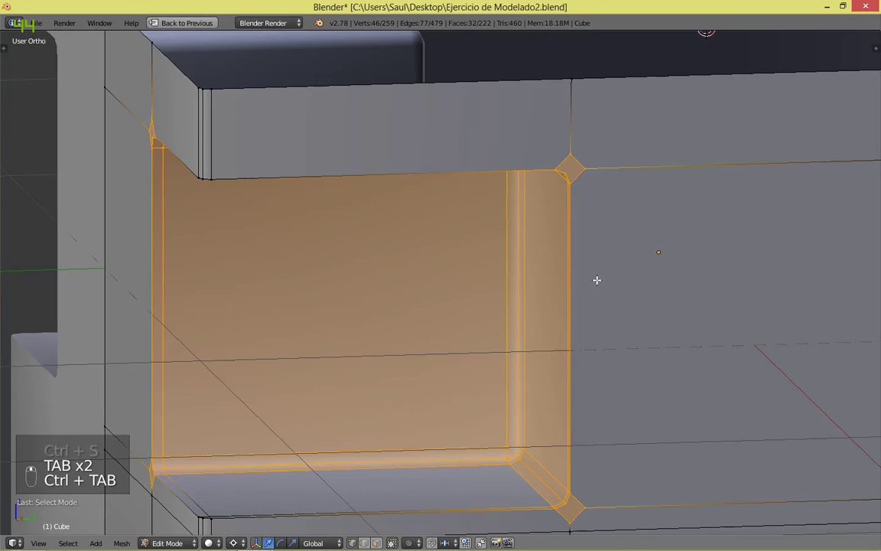
{"action": "right_click", "coordinate": [585, 169]}
{"action": "scroll", "coordinate": [582, 147], "scroll_direction": "down", "scroll_amount": 1}
{"action": "key", "text": "x"}
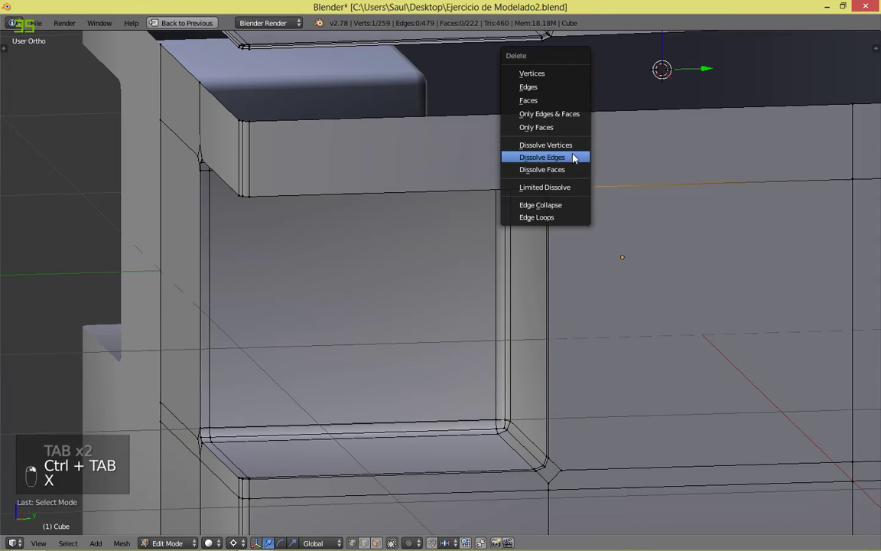
{"action": "key", "text": "x"}
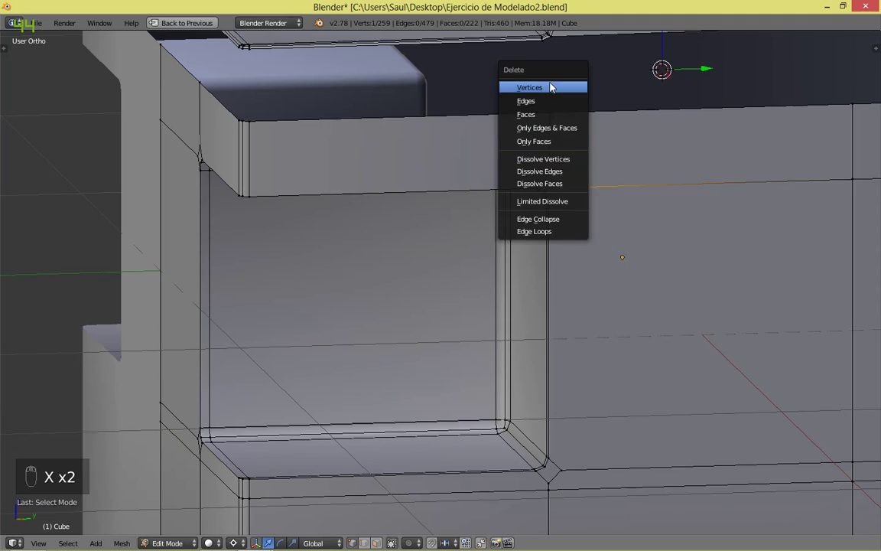
{"action": "left_click", "coordinate": [551, 86]}
{"action": "right_click", "coordinate": [549, 164]}
{"action": "key", "text": "x"}
{"action": "left_click", "coordinate": [508, 173]}
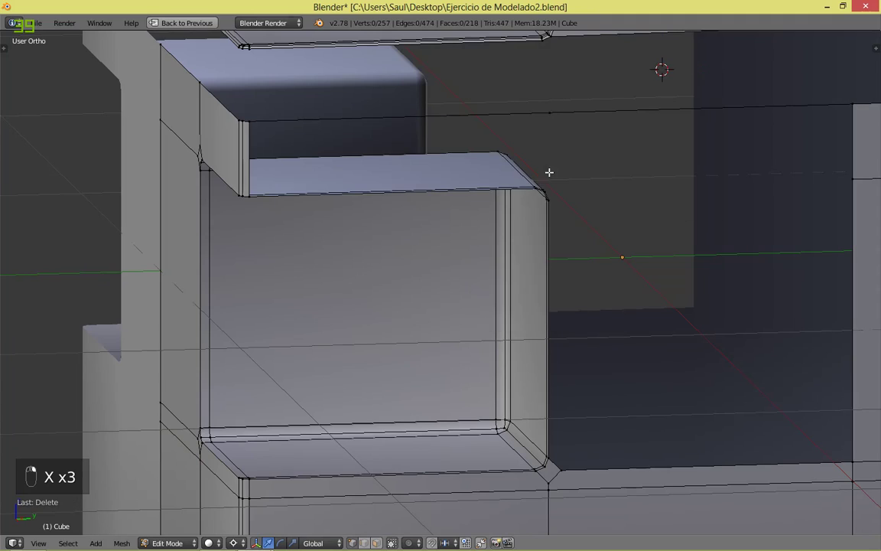
Step: Delete the two outer tip vertices of the bevel at the recess's lower right corner and save the file
{"action": "middle_click_drag", "start_coordinate": [244, 244], "coordinate": [466, 264]}
{"action": "right_click", "coordinate": [464, 266]}
{"action": "key", "text": "x"}
{"action": "left_click", "coordinate": [464, 266]}
{"action": "right_click", "coordinate": [398, 246]}
{"action": "key", "text": "x"}
{"action": "left_click", "coordinate": [398, 246]}
{"action": "middle_click_drag", "start_coordinate": [474, 303], "coordinate": [469, 275]}
{"action": "key", "text": "ctrl+s"}
Step: Cut a vertical edge loop through the block below the recess and snap the 3D cursor to the recess's lower right lip vertex
{"action": "scroll", "coordinate": [403, 255], "scroll_direction": "up", "scroll_amount": 2}
{"action": "key", "text": "ctrl+r"}
{"action": "left_click", "coordinate": [419, 235]}
{"action": "left_click", "coordinate": [633, 230]}
{"action": "right_click", "coordinate": [427, 192]}
{"action": "key", "text": "shift+s"}
{"action": "left_click", "coordinate": [429, 197]}
Step: Align the new vertical loop with the 3D cursor by scaling it to 0 along Y
{"action": "right_click", "coordinate": [192, 336]}
{"action": "scroll", "coordinate": [253, 348], "scroll_direction": "down", "scroll_amount": 4}
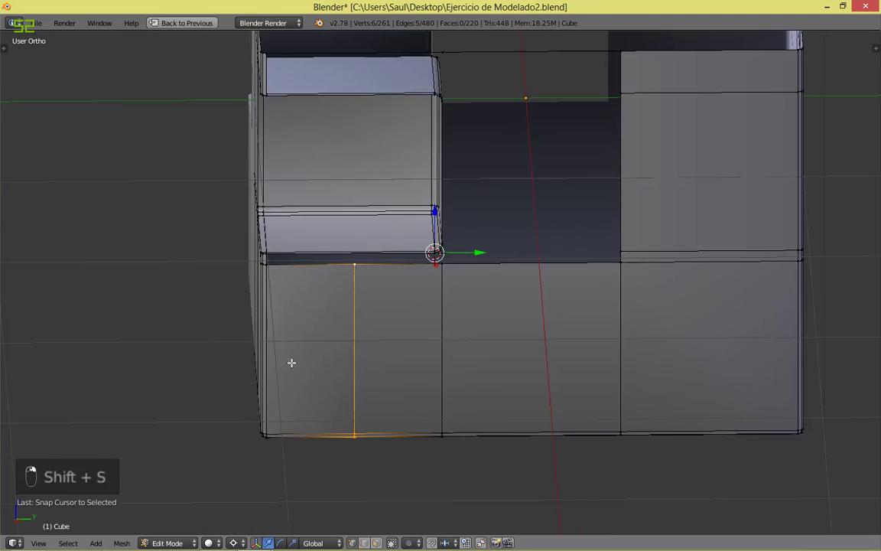
{"action": "key", "text": "z"}
{"action": "key", "text": "z"}
{"action": "scroll", "coordinate": [458, 320], "scroll_direction": "up", "scroll_amount": 4}
{"action": "type", "text": "s"}
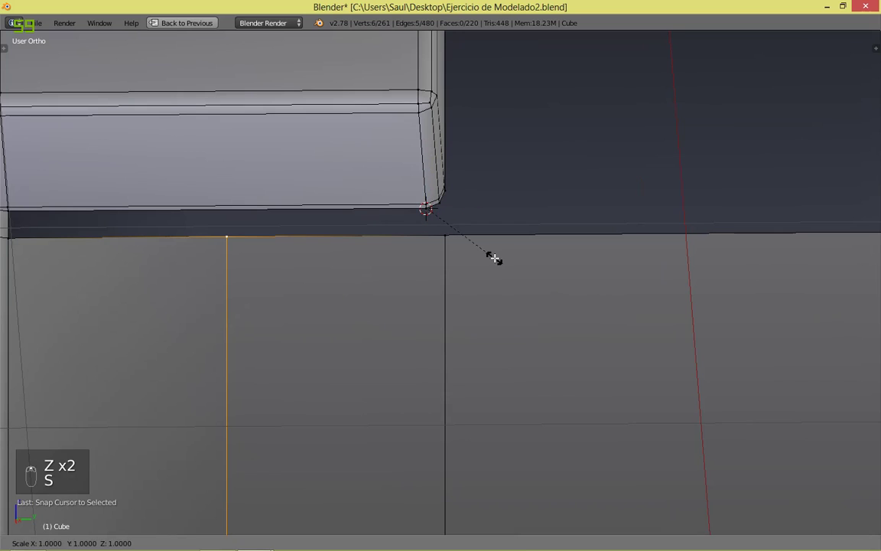
{"action": "type", "text": "0"}
{"action": "key", "text": "Return"}
Step: Fill the face between the recess's lower lip and the block below it
{"action": "key", "text": "a"}
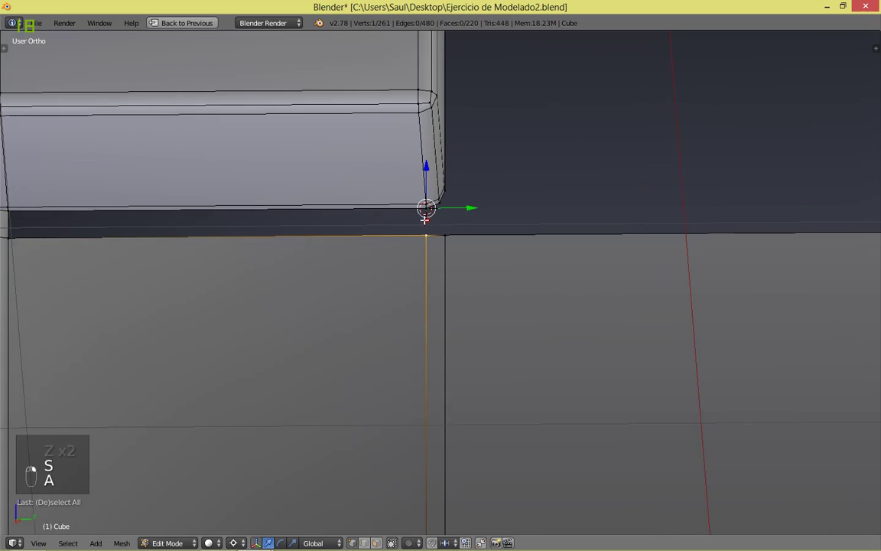
{"action": "key", "text": "f"}
{"action": "key", "text": "a"}
{"action": "middle_click_drag", "start_coordinate": [452, 263], "coordinate": [455, 251]}
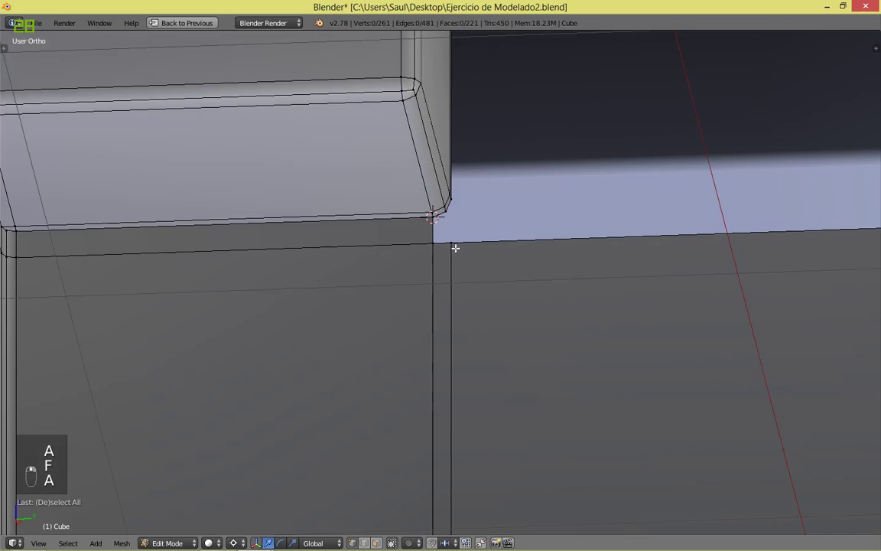
Step: Snap the 3D cursor to the adjacent bevel vertex and scale the neighbouring vertical loop to 0 along Y to align it
{"action": "right_click", "coordinate": [453, 217]}
{"action": "key", "text": "shift+s"}
{"action": "left_click", "coordinate": [455, 219]}
{"action": "right_click", "coordinate": [449, 268], "text": "alt"}
{"action": "key", "text": "s"}
{"action": "key", "text": "y"}
{"action": "key", "text": "0"}
{"action": "key", "text": "Return"}
{"action": "key", "text": "a"}
Step: Fill the narrow face directly below the recess's lower right bevel corner and save the file
{"action": "scroll", "coordinate": [451, 272], "scroll_direction": "up", "scroll_amount": 2}
{"action": "right_click", "coordinate": [452, 222]}
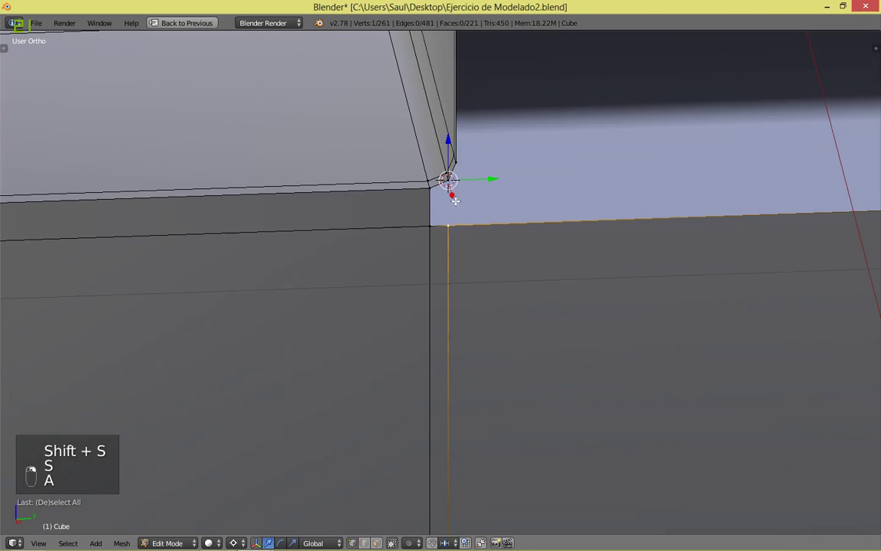
{"action": "right_click", "coordinate": [452, 180], "text": "ctrl"}
{"action": "key", "text": "f"}
{"action": "key", "text": "a"}
{"action": "scroll", "coordinate": [490, 187], "scroll_direction": "down", "scroll_amount": 3}
{"action": "key", "text": "ctrl+s"}
Step: Fill the horizontal strip from the recess's lower right corner across to the loop on the neighbouring block and save the file
{"action": "scroll", "coordinate": [627, 230], "scroll_direction": "up", "scroll_amount": 2}
{"action": "right_click", "coordinate": [624, 264]}
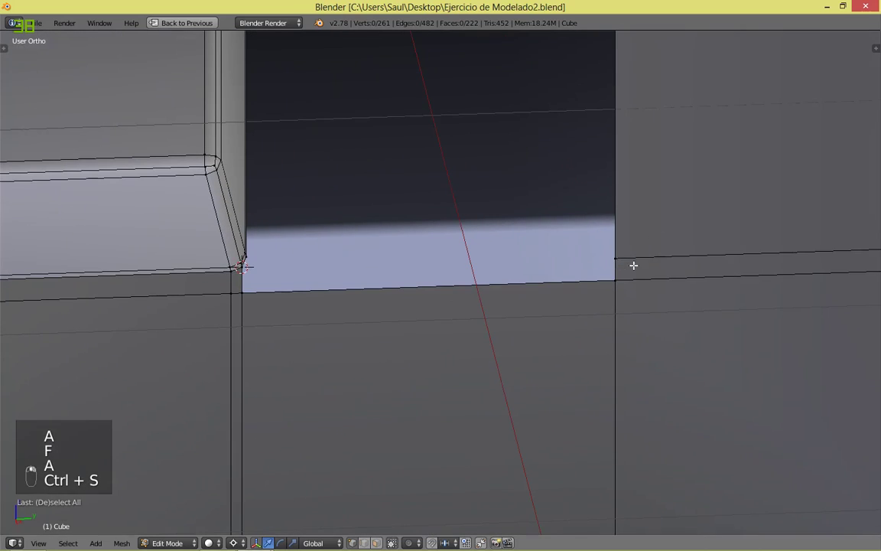
{"action": "right_click", "coordinate": [240, 267], "text": "ctrl"}
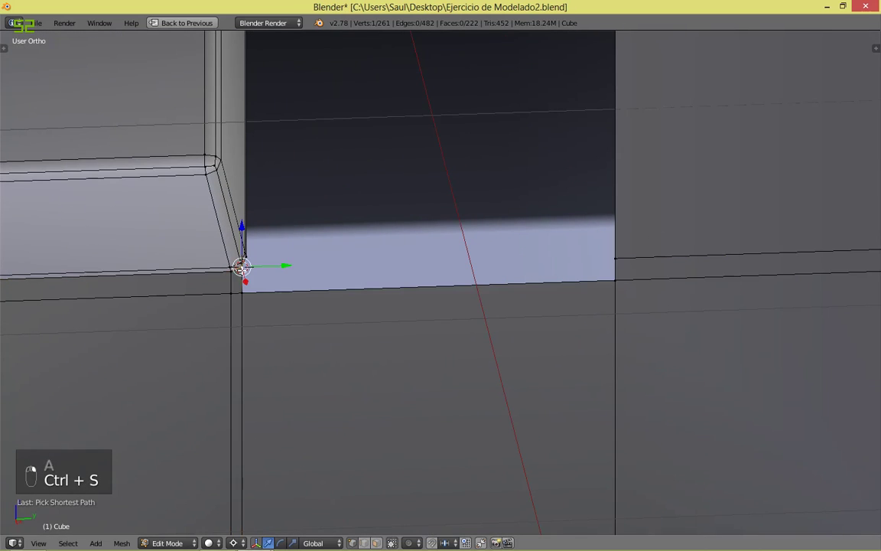
{"action": "key", "text": "f"}
{"action": "key", "text": "a"}
{"action": "middle_click_drag", "start_coordinate": [592, 261], "coordinate": [612, 254]}
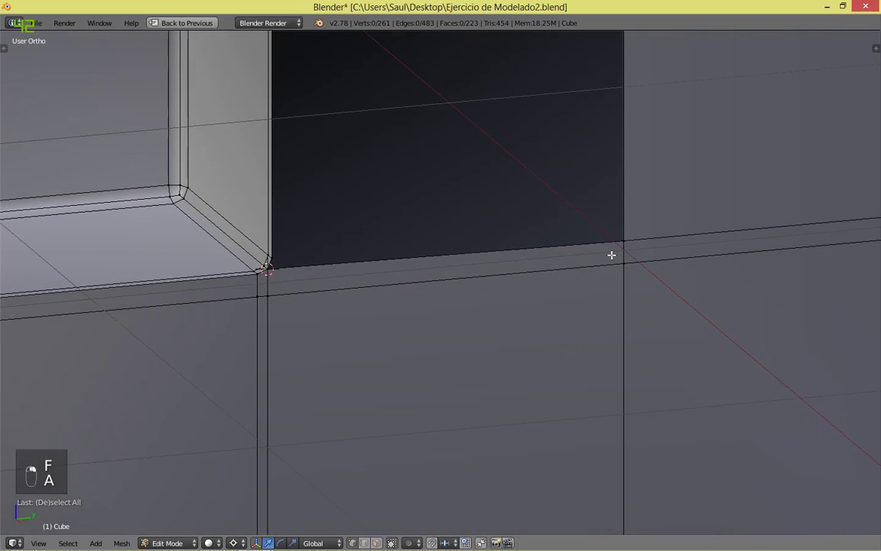
{"action": "key", "text": "ctrl+s"}
Step: Level the horizontal loop on the neighbouring block with the 3D cursor at the recess's lower corner and save the file
{"action": "right_click", "coordinate": [684, 234]}
{"action": "key", "text": "s"}
{"action": "left_click", "coordinate": [685, 234]}
{"action": "key", "text": "a"}
{"action": "mouse_move", "coordinate": [685, 234]}
{"action": "middle_mouse_down"}
{"action": "mouse_move", "coordinate": [672, 252]}
{"action": "mouse_move", "coordinate": [684, 242]}
{"action": "middle_mouse_up"}
{"action": "key", "text": "ctrl+s"}
Step: Snap the 3D cursor to the next bevel vertex up, cut a horizontal loop through the neighbouring block and scale it to 0 along Z
{"action": "right_click", "coordinate": [276, 213]}
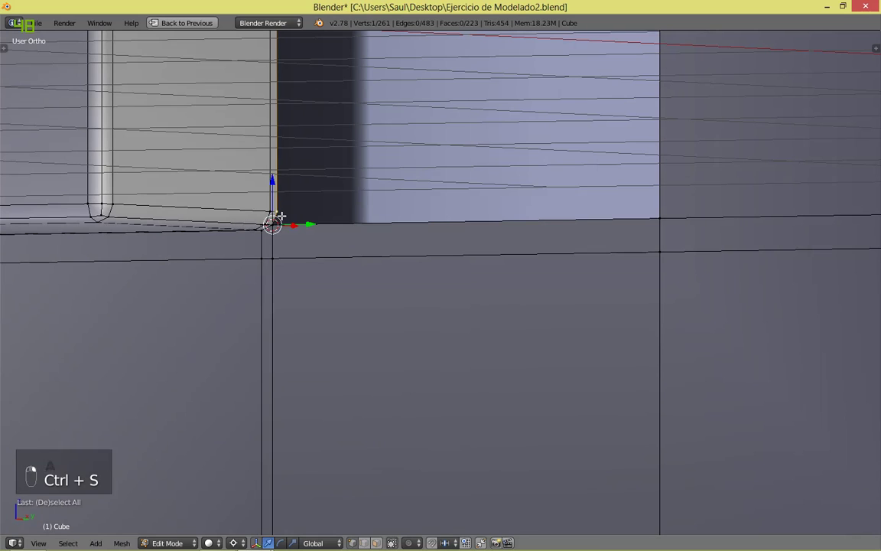
{"action": "key", "text": "shift+s"}
{"action": "left_click", "coordinate": [285, 220]}
{"action": "key", "text": "ctrl+r"}
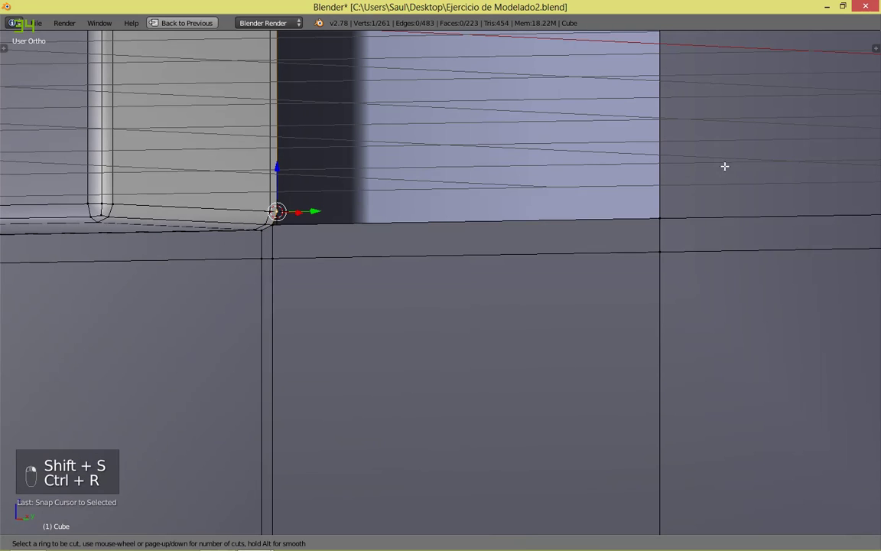
{"action": "double_click", "coordinate": [662, 122]}
{"action": "key", "text": "s"}
{"action": "key", "text": "z"}
{"action": "key", "text": "0"}
{"action": "left_click", "coordinate": [662, 121]}
{"action": "key", "text": "a"}
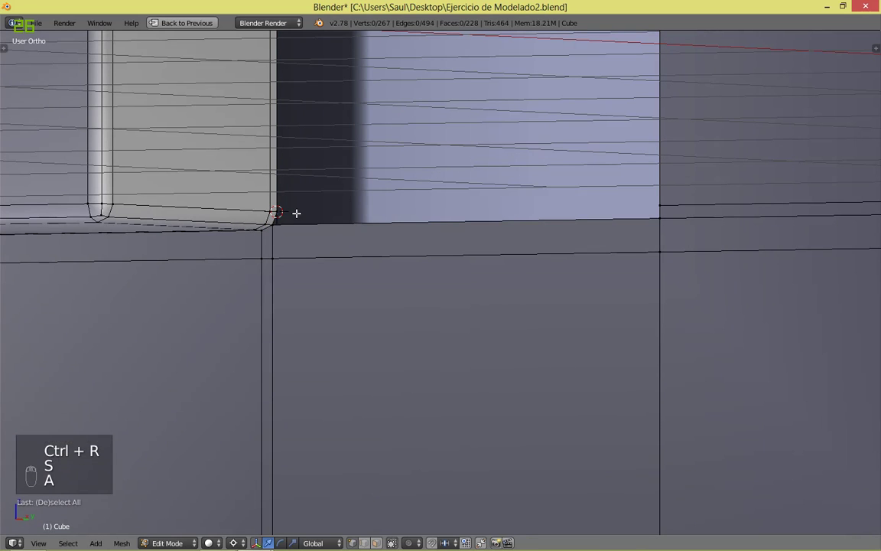
Step: Fill the thin strip between the recess's lower bevel vertices and the new horizontal loop, and save the file
{"action": "right_click", "coordinate": [667, 201], "text": "ctrl"}
{"action": "key", "text": "f"}
{"action": "key", "text": "a"}
{"action": "scroll", "coordinate": [663, 200], "scroll_direction": "down", "scroll_amount": 3}
{"action": "key", "text": "ctrl+s"}
Step: Snap the 3D cursor to the recess's upper right side vertex and scale the neighbouring block's upper horizontal loop to 0 along Z
{"action": "middle_click_drag", "start_coordinate": [431, 212], "coordinate": [439, 354], "text": "shift"}
{"action": "right_click", "coordinate": [356, 176]}
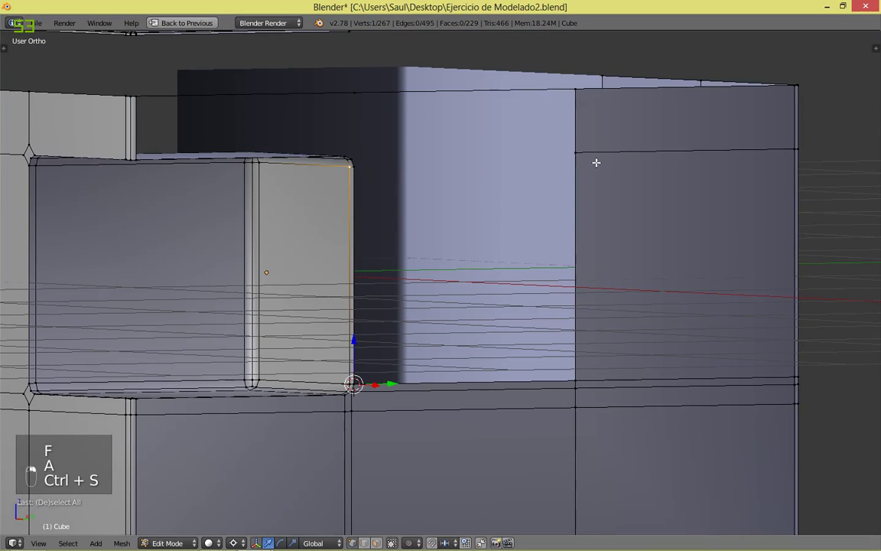
{"action": "right_click", "coordinate": [367, 173]}
{"action": "key", "text": "shift+s"}
{"action": "left_click", "coordinate": [369, 172]}
{"action": "right_click", "coordinate": [640, 151], "text": "alt"}
{"action": "key", "text": "s"}
{"action": "key", "text": "z"}
{"action": "key", "text": "0"}
{"action": "left_click", "coordinate": [644, 150]}
{"action": "key", "text": "a"}
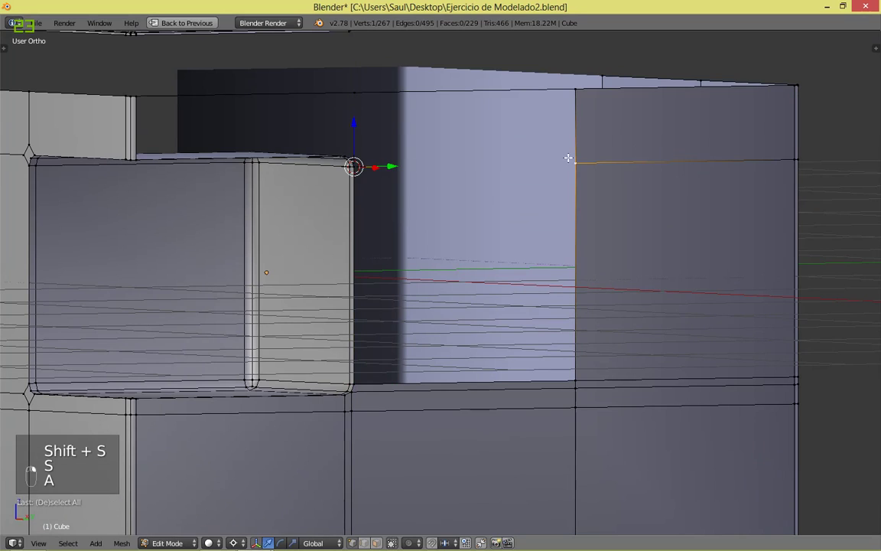
Step: Fill the large face between the recess's right edge and the neighbouring block, and save the file
{"action": "key", "text": "f"}
{"action": "key", "text": "a"}
{"action": "scroll", "coordinate": [583, 250], "scroll_direction": "up", "scroll_amount": 2}
{"action": "key", "text": "ctrl+s"}
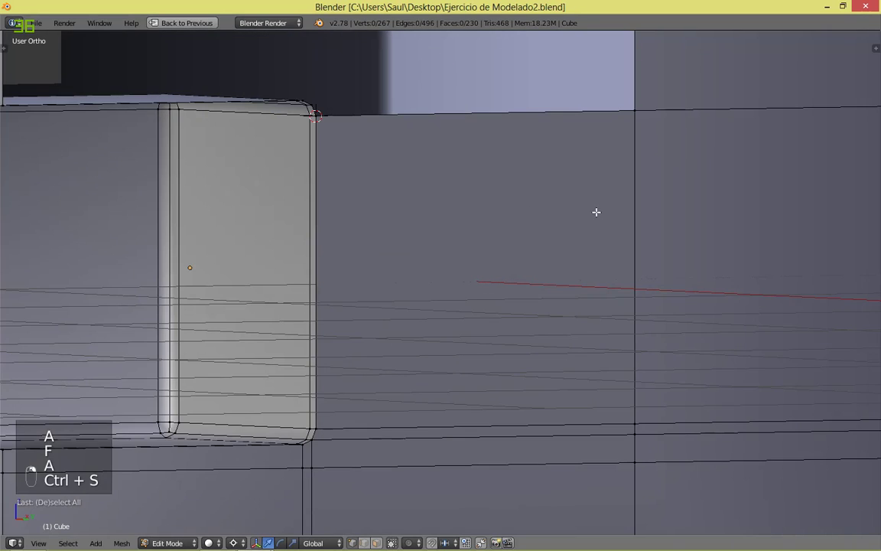
Step: Snap the 3D cursor to the next bevel vertex at the recess's upper corner
{"action": "scroll", "coordinate": [492, 229], "scroll_direction": "up", "scroll_amount": 1}
{"action": "middle_click_drag", "start_coordinate": [492, 228], "coordinate": [604, 296]}
{"action": "middle_click_drag", "start_coordinate": [362, 249], "coordinate": [344, 264]}
{"action": "right_click", "coordinate": [300, 236]}
{"action": "key", "text": "shift+s"}
{"action": "left_click", "coordinate": [306, 237]}
Step: Cut a horizontal loop through the neighbouring block's upper part and align it with the 3D cursor by scaling to 0 along Z
{"action": "key", "text": "ctrl+r"}
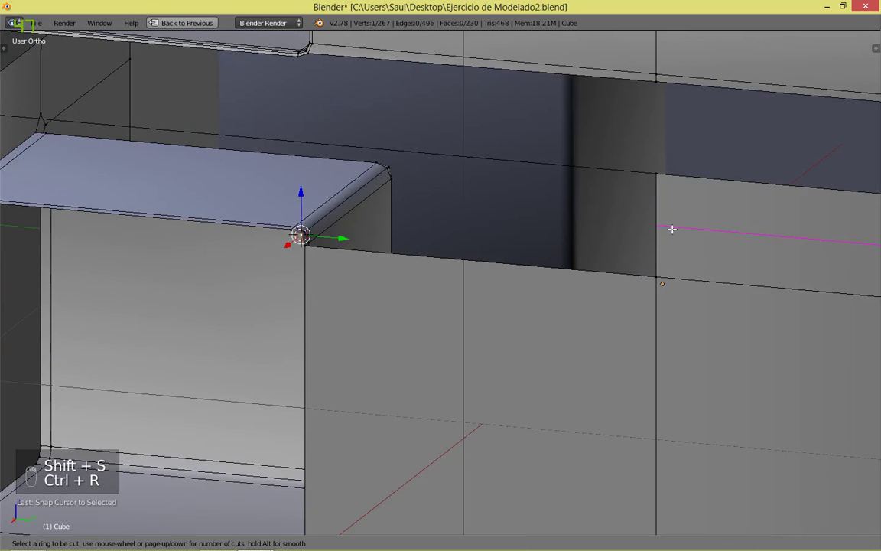
{"action": "left_click", "coordinate": [673, 230]}
{"action": "left_click", "coordinate": [672, 230]}
{"action": "key", "text": "s"}
{"action": "key", "text": "z"}
{"action": "key", "text": "0"}
{"action": "key", "text": "Return"}
{"action": "key", "text": "a"}
Step: Try to fill the thin strip beside the recess's upper bevel corner and undo the attempt
{"action": "middle_click_drag", "start_coordinate": [667, 261], "coordinate": [460, 282]}
{"action": "middle_click_drag", "start_coordinate": [362, 271], "coordinate": [386, 230]}
{"action": "right_click", "coordinate": [379, 213], "text": "ctrl"}
{"action": "key", "text": "f"}
{"action": "key", "text": "a"}
{"action": "key", "text": "ctrl+z"}
{"action": "key", "text": "ctrl+z"}
{"action": "key", "text": "ctrl+z"}
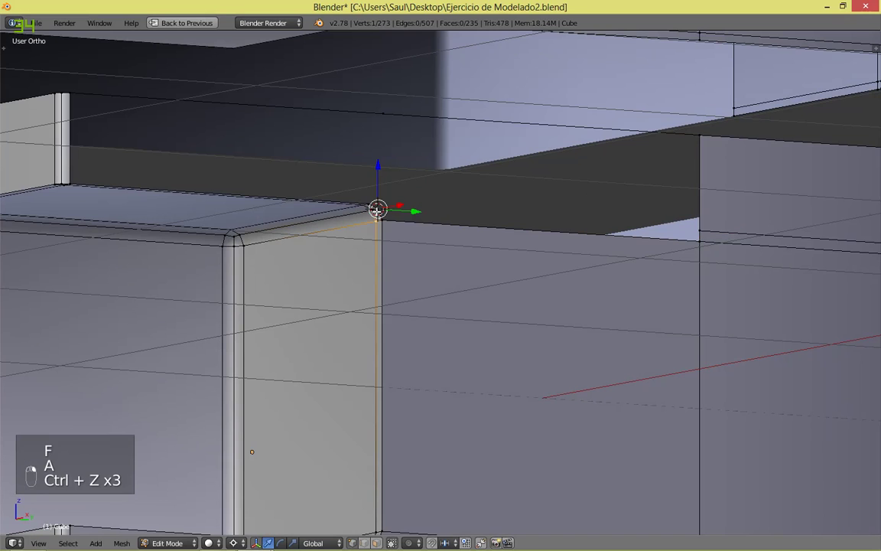
Step: Fill the thin strip between the recess's upper bevel corner and the neighbouring block, and save the file
{"action": "right_click", "coordinate": [698, 231], "text": "ctrl"}
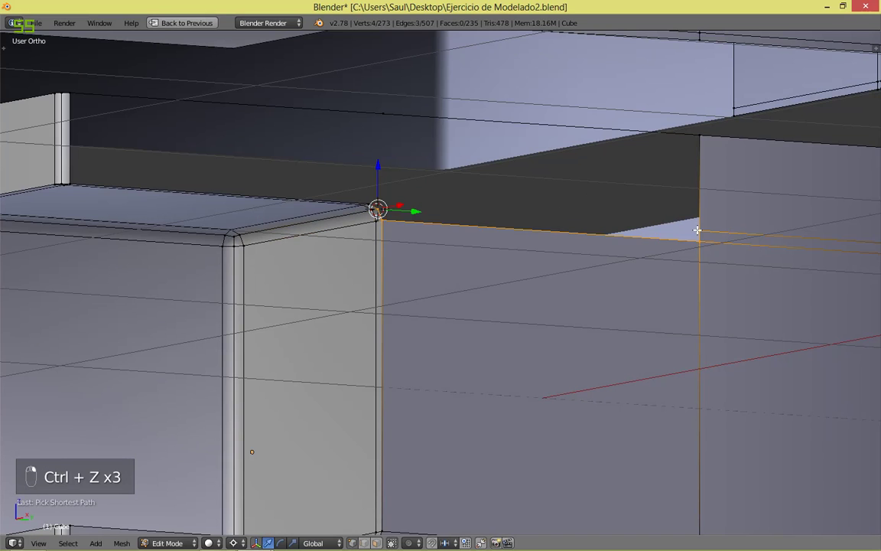
{"action": "key", "text": "f"}
{"action": "key", "text": "a"}
{"action": "middle_click_drag", "start_coordinate": [629, 234], "coordinate": [643, 245]}
{"action": "key", "text": "ctrl+s"}
{"action": "left_click", "coordinate": [644, 246]}
Step: Snap the 3D cursor to the vertex on the long upper edge above the recess's bevelled corner
{"action": "middle_click_drag", "start_coordinate": [591, 289], "coordinate": [712, 338]}
{"action": "scroll", "coordinate": [712, 284], "scroll_direction": "up", "scroll_amount": 1}
{"action": "right_click", "coordinate": [673, 176]}
{"action": "key", "text": "shift+s"}
{"action": "left_click", "coordinate": [672, 180]}
Step: Extrude the corner bevel vertex upward and align it with the 3D cursor by scaling to 0 along Z
{"action": "right_click", "coordinate": [661, 262]}
{"action": "key", "text": "e"}
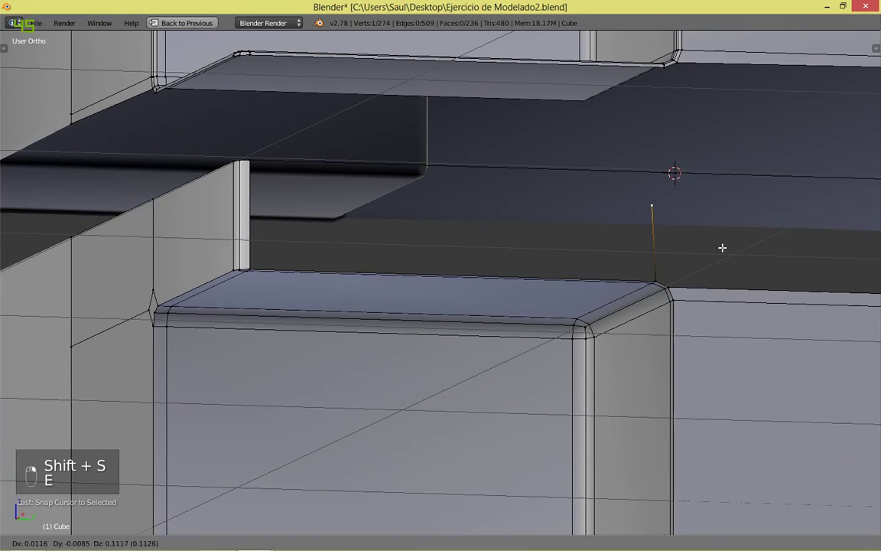
{"action": "key", "text": "g"}
{"action": "right_click", "coordinate": [721, 248]}
{"action": "key", "text": "s"}
{"action": "key", "text": "z"}
{"action": "key", "text": "0"}
{"action": "key", "text": "Return"}
Step: Delete the leftover vertex on the long upper edge where the 3D cursor sits
{"action": "key", "text": "x"}
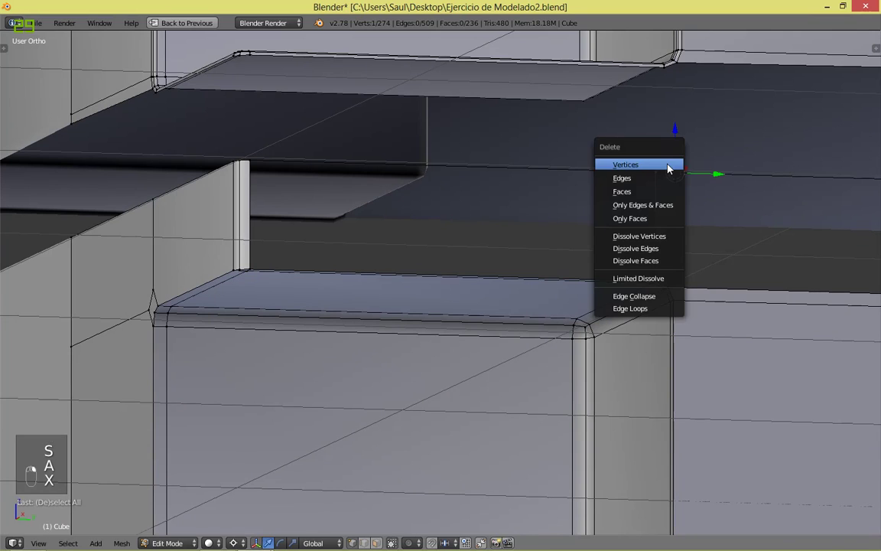
{"action": "key", "text": "x"}
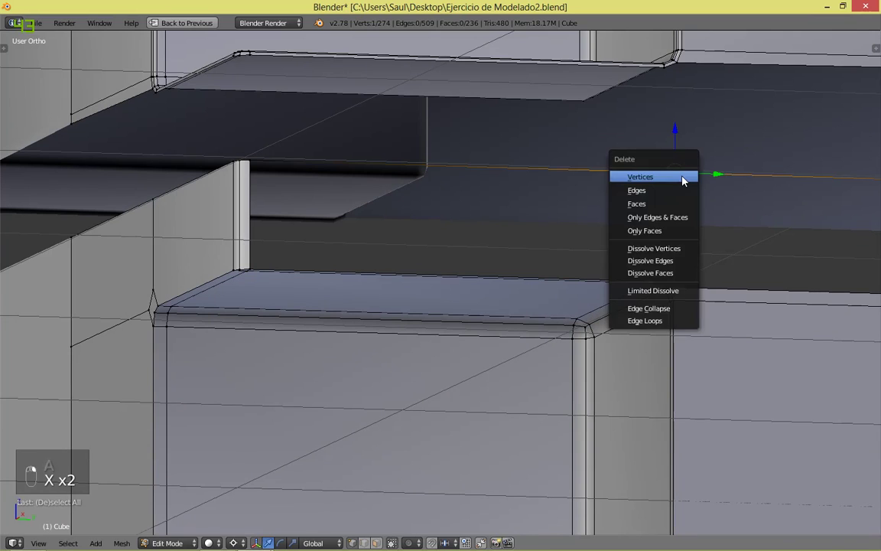
{"action": "left_click", "coordinate": [669, 177]}
Step: Fill the face above the recess between its rear bevel and the extruded vertical edge, and save the file
{"action": "right_click", "coordinate": [253, 160], "text": "ctrl"}
{"action": "key", "text": "f"}
{"action": "key", "text": "a"}
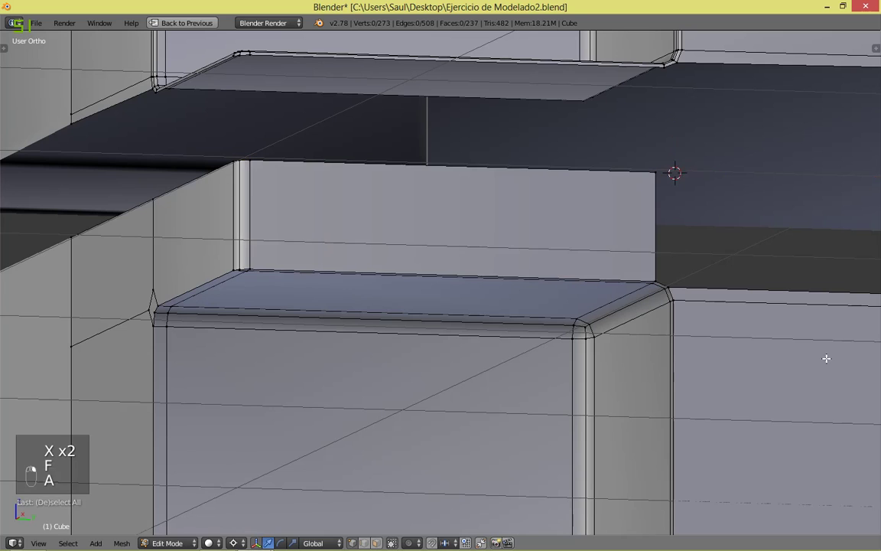
{"action": "middle_click_drag", "start_coordinate": [826, 358], "coordinate": [814, 358]}
{"action": "key", "text": "ctrl+s"}
Step: Extrude the adjacent bevel corner vertex upward and align it with the 3D cursor by scaling to 0 along Z
{"action": "middle_click_drag", "start_coordinate": [636, 292], "coordinate": [355, 348], "text": "shift"}
{"action": "right_click", "coordinate": [368, 341]}
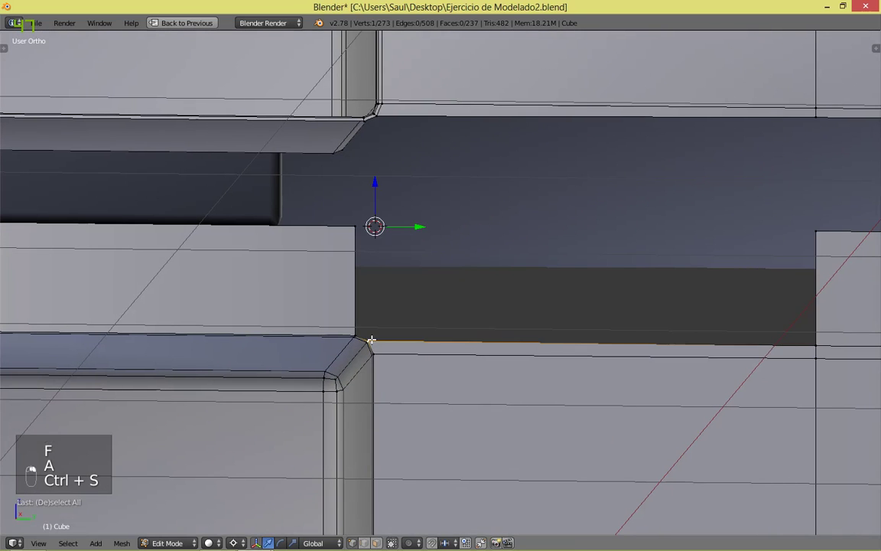
{"action": "key", "text": "e"}
{"action": "key", "text": "s"}
{"action": "key", "text": "z"}
{"action": "key", "text": "0"}
{"action": "key", "text": "Return"}
{"action": "key", "text": "a"}
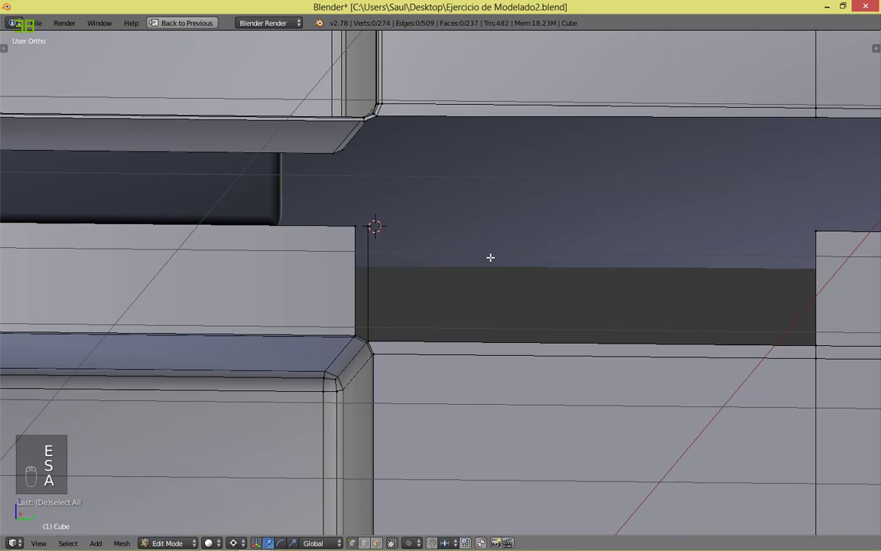
Step: Fill the narrow strip between the two extruded vertical edges above the bevel corner
{"action": "right_click", "coordinate": [368, 227], "text": "ctrl"}
{"action": "key", "text": "f"}
{"action": "key", "text": "a"}
Step: Fill the wide opening between the extruded corner edge and the neighbouring block's edge, and save the file
{"action": "right_click", "coordinate": [373, 225]}
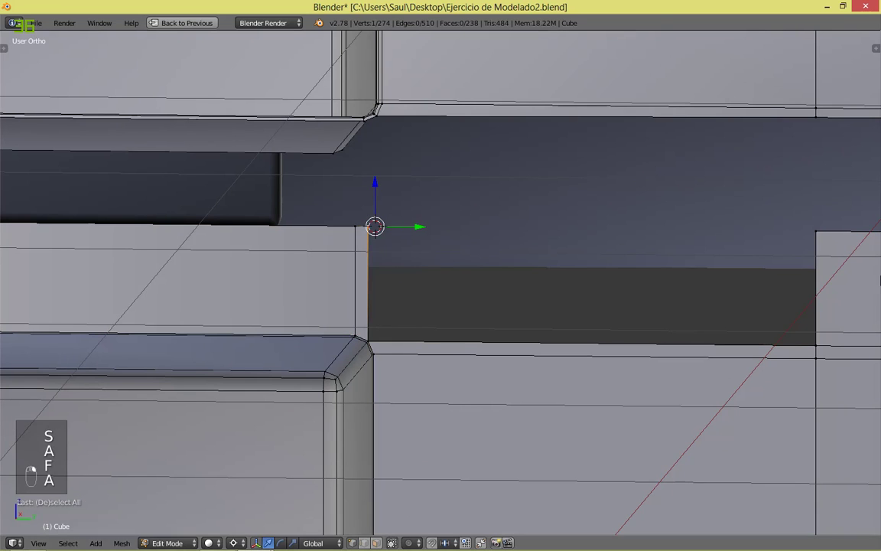
{"action": "right_click", "coordinate": [821, 230], "text": "ctrl"}
{"action": "key", "text": "f"}
{"action": "key", "text": "a"}
{"action": "middle_click_drag", "start_coordinate": [821, 230], "coordinate": [329, 324]}
{"action": "key", "text": "ctrl+s"}
{"action": "middle_click_drag", "start_coordinate": [407, 360], "coordinate": [638, 258]}
{"action": "key", "text": "ctrl+s"}
Step: Delete the two leftover vertices beside the front recess's lower bevel corner, and save the file
{"action": "middle_click_drag", "start_coordinate": [490, 367], "coordinate": [523, 400]}
{"action": "middle_click_drag", "start_coordinate": [351, 497], "coordinate": [527, 332], "text": "shift"}
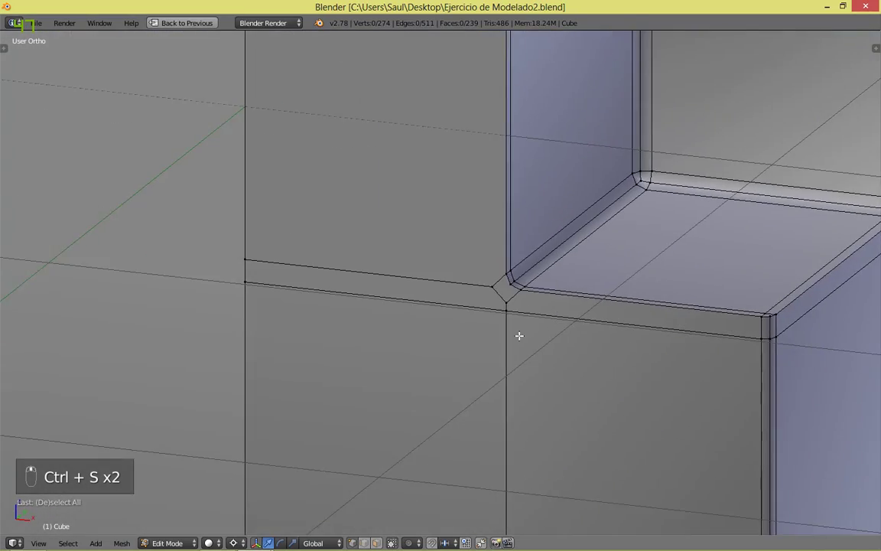
{"action": "scroll", "coordinate": [525, 332], "scroll_direction": "up", "scroll_amount": 4}
{"action": "right_click", "coordinate": [575, 325]}
{"action": "key", "text": "x"}
{"action": "left_click", "coordinate": [575, 324]}
{"action": "right_click", "coordinate": [560, 304]}
{"action": "key", "text": "x"}
{"action": "left_click", "coordinate": [559, 304]}
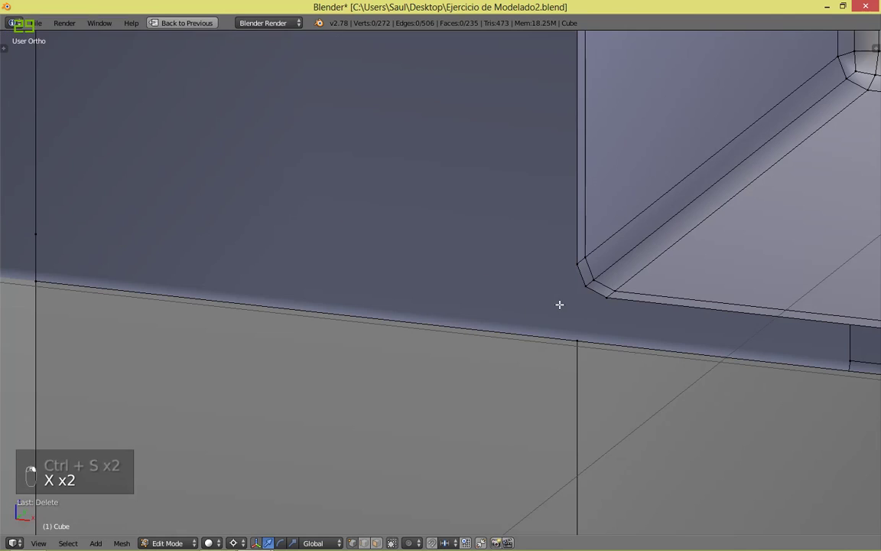
{"action": "scroll", "coordinate": [577, 292], "scroll_direction": "down", "scroll_amount": 3}
{"action": "key", "text": "ctrl+s"}
Step: Snap the 3D cursor to the outer bevel vertex at the front recess's lower corner
{"action": "scroll", "coordinate": [577, 292], "scroll_direction": "up", "scroll_amount": 2}
{"action": "right_click", "coordinate": [576, 293]}
{"action": "key", "text": "shift+s"}
{"action": "left_click", "coordinate": [582, 338]}
Step: Cut a vertical loop through the block below the recess and align it with the 3D cursor along X
{"action": "middle_click_drag", "start_coordinate": [582, 338], "coordinate": [444, 261]}
{"action": "key", "text": "ctrl+r"}
{"action": "left_click", "coordinate": [444, 263]}
{"action": "right_click", "coordinate": [444, 263]}
{"action": "key", "text": "s"}
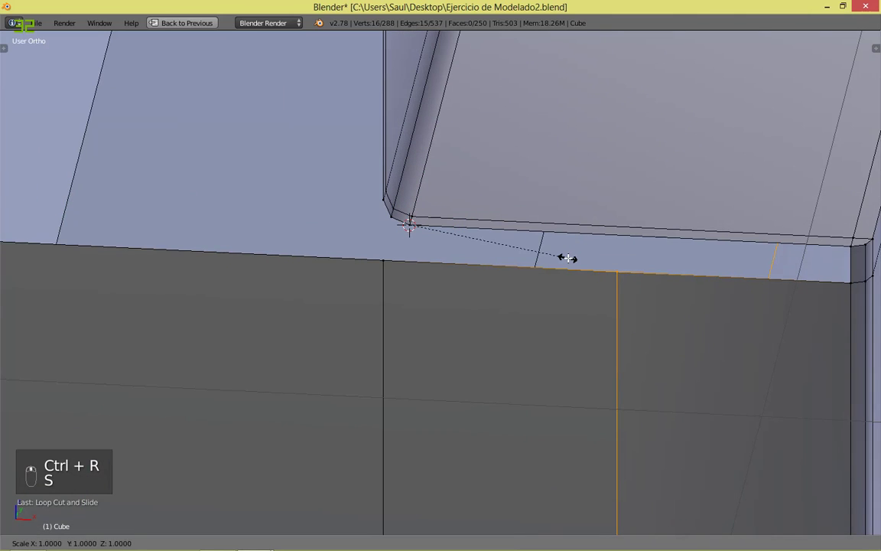
{"action": "key", "text": "Return"}
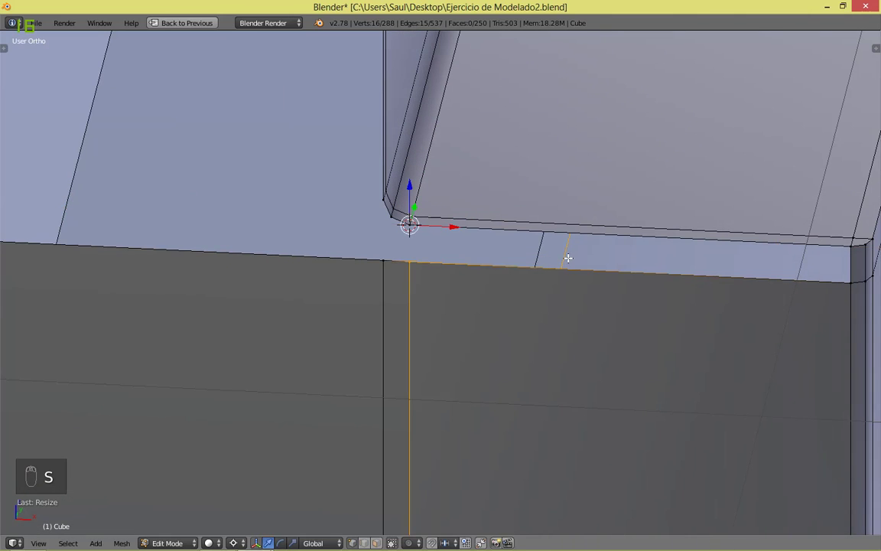
Step: Fill the strip below the recess's lower front edge, from the new vertical loop to the block's outer corner
{"action": "scroll", "coordinate": [567, 259], "scroll_direction": "down", "scroll_amount": 5}
{"action": "middle_click_drag", "start_coordinate": [545, 259], "coordinate": [377, 187]}
{"action": "scroll", "coordinate": [377, 187], "scroll_direction": "up", "scroll_amount": 5}
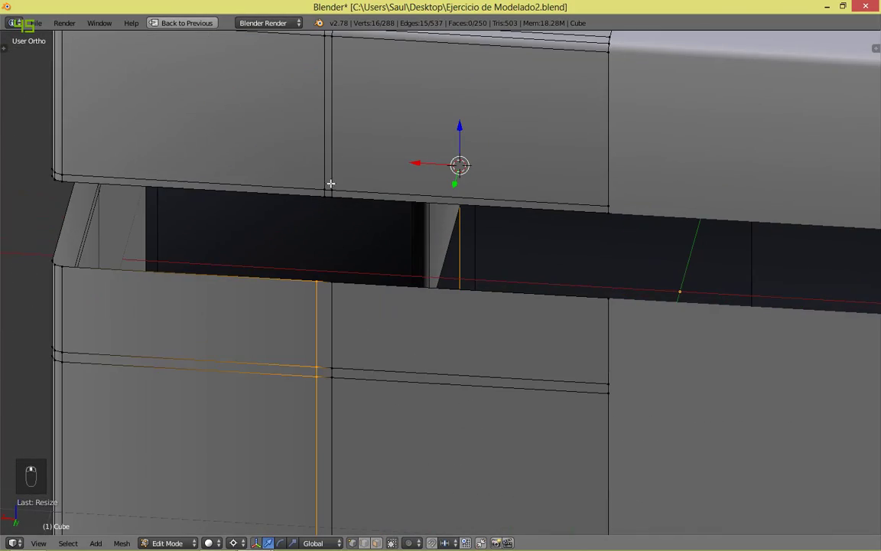
{"action": "middle_click_drag", "start_coordinate": [313, 394], "coordinate": [698, 315]}
{"action": "scroll", "coordinate": [410, 191], "scroll_direction": "up", "scroll_amount": 4}
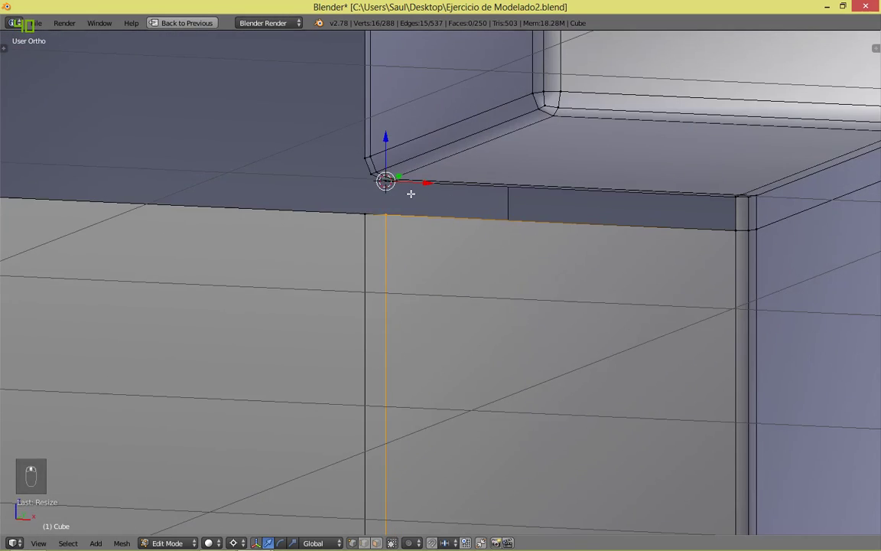
{"action": "key", "text": "f"}
{"action": "key", "text": "ctrl+z"}
{"action": "right_click", "coordinate": [361, 141], "text": "ctrl"}
{"action": "scroll", "coordinate": [360, 184], "scroll_direction": "down", "scroll_amount": 1}
{"action": "mouse_move", "coordinate": [373, 205]}
{"action": "middle_mouse_down"}
{"action": "mouse_move", "coordinate": [382, 211]}
{"action": "mouse_move", "coordinate": [382, 268]}
{"action": "mouse_move", "coordinate": [359, 215]}
{"action": "middle_mouse_up"}
{"action": "key", "text": "f"}
{"action": "key", "text": "a"}
Step: Snap the 3D cursor to the next bevel vertex and align the neighbouring vertical loop with it by scaling to 0 along X
{"action": "right_click", "coordinate": [361, 212]}
{"action": "key", "text": "shift+s"}
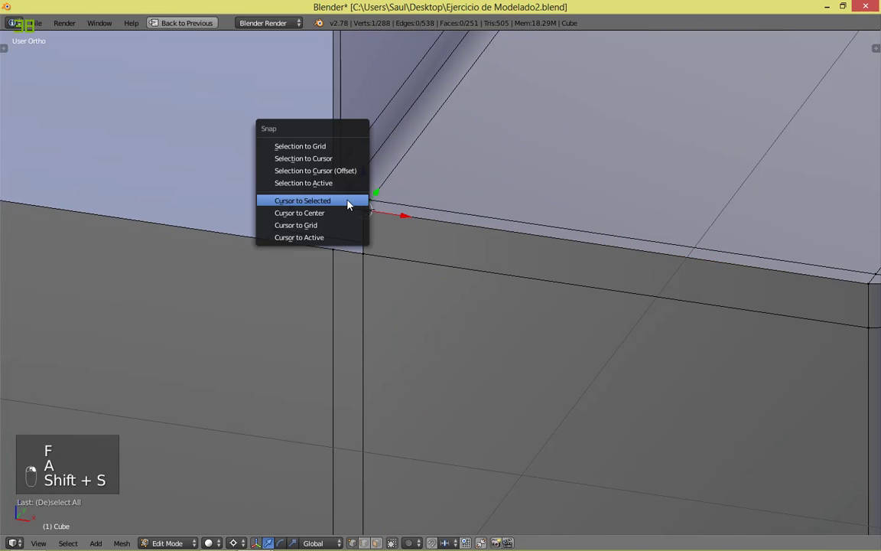
{"action": "left_click", "coordinate": [302, 201]}
{"action": "right_click", "coordinate": [324, 285], "text": "alt"}
{"action": "key", "text": "s"}
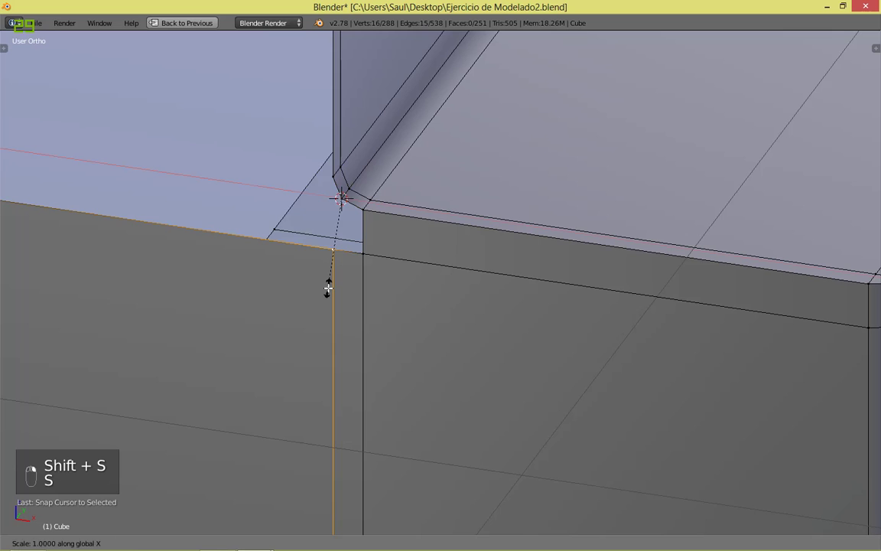
{"action": "key", "text": "0"}
{"action": "key", "text": "Return"}
Step: Fill the narrow strip between the two vertical loops below the bevel corner, and save the file
{"action": "key", "text": "a"}
{"action": "right_click", "coordinate": [345, 249]}
{"action": "right_click", "coordinate": [344, 211], "text": "ctrl"}
{"action": "key", "text": "f"}
{"action": "middle_click_drag", "start_coordinate": [359, 225], "coordinate": [500, 336], "text": "shift"}
{"action": "key", "text": "ctrl+s"}
{"action": "left_click", "coordinate": [502, 337]}
Step: Delete the leftover vertices at the upper band's bevel corner and along the centre line of the front opening
{"action": "scroll", "coordinate": [483, 315], "scroll_direction": "down", "scroll_amount": 4}
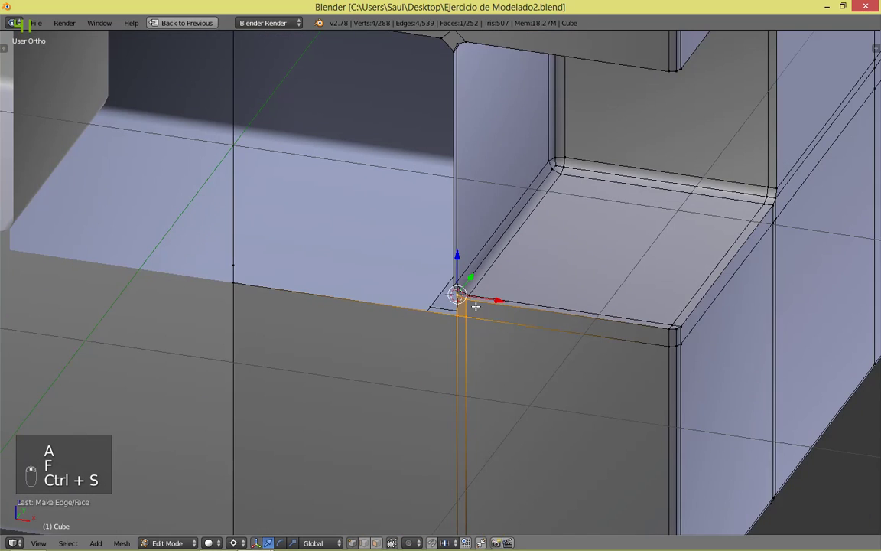
{"action": "middle_click_drag", "start_coordinate": [450, 45], "coordinate": [483, 334], "text": "shift"}
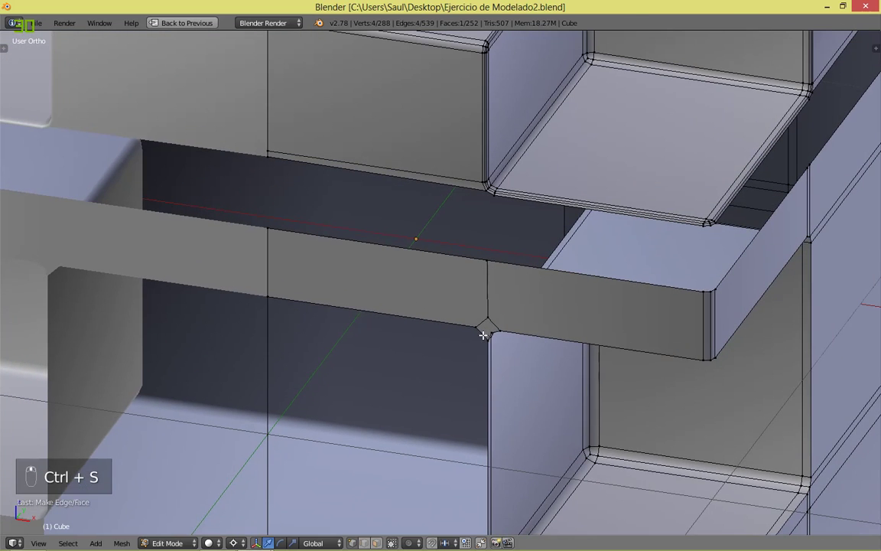
{"action": "right_click", "coordinate": [471, 323]}
{"action": "key", "text": "x"}
{"action": "left_click", "coordinate": [472, 328]}
{"action": "right_click", "coordinate": [276, 309]}
{"action": "key", "text": "x"}
{"action": "left_click", "coordinate": [277, 311]}
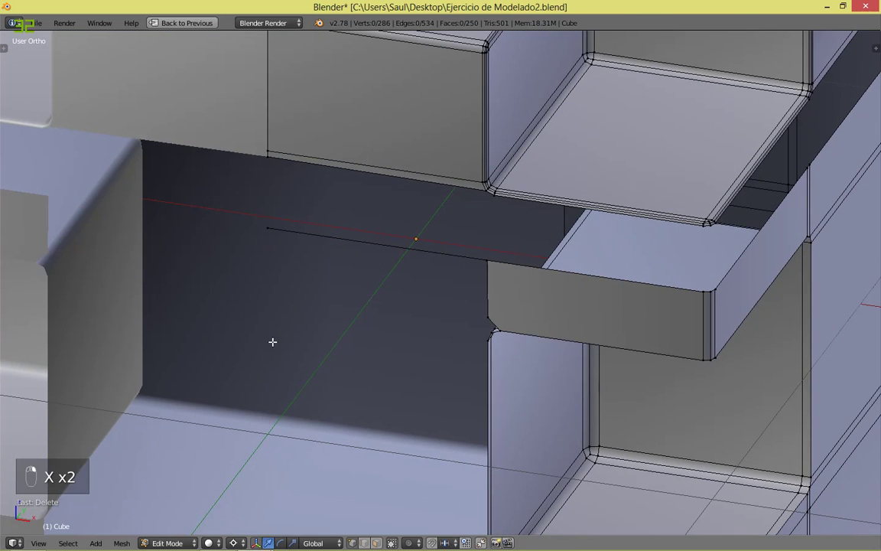
{"action": "middle_click_drag", "start_coordinate": [269, 450], "coordinate": [286, 182], "text": "shift"}
{"action": "right_click", "coordinate": [295, 268]}
{"action": "key", "text": "x"}
{"action": "left_click", "coordinate": [295, 271]}
Step: Extrude the recess's vertical bevel edges along X to the model's centre line to rebuild the large front face
{"action": "middle_click_drag", "start_coordinate": [355, 251], "coordinate": [352, 319], "text": "shift"}
{"action": "middle_click_drag", "start_coordinate": [541, 346], "coordinate": [531, 337]}
{"action": "scroll", "coordinate": [474, 379], "scroll_direction": "up", "scroll_amount": 2}
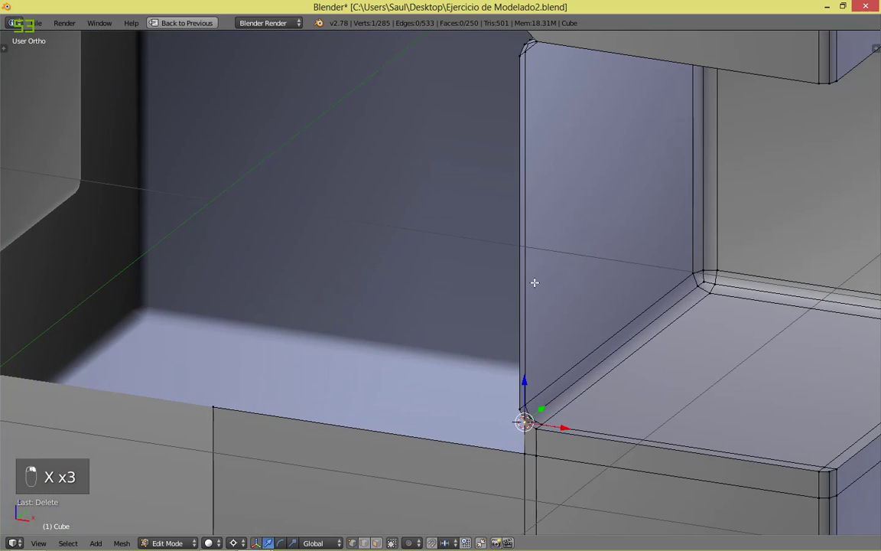
{"action": "middle_click_drag", "start_coordinate": [544, 156], "coordinate": [544, 264], "text": "shift"}
{"action": "scroll", "coordinate": [565, 368], "scroll_direction": "down", "scroll_amount": 2}
{"action": "key", "text": "e"}
{"action": "right_click", "coordinate": [564, 368]}
{"action": "left_click_drag", "start_coordinate": [540, 460], "coordinate": [299, 419]}
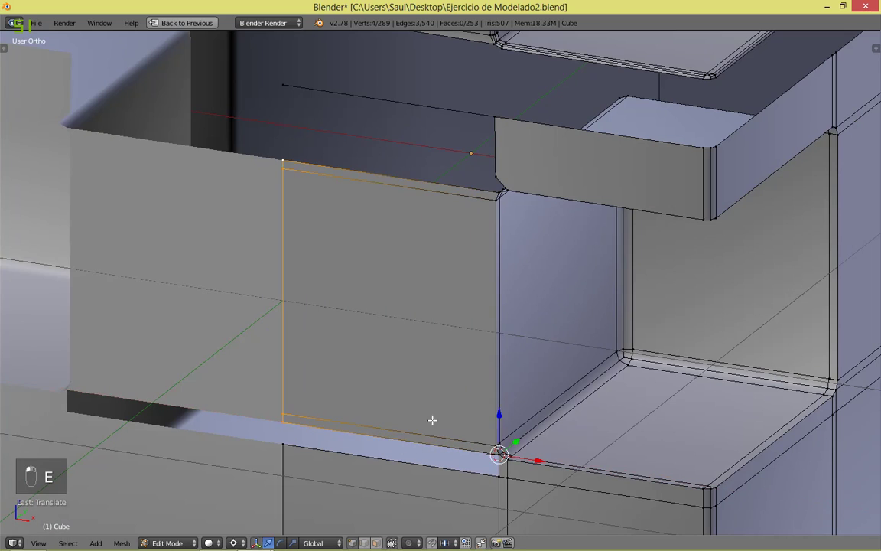
Step: Fill the strip between the extruded front face and the block below it, and save the file
{"action": "middle_click_drag", "start_coordinate": [498, 412], "coordinate": [498, 237], "text": "shift"}
{"action": "scroll", "coordinate": [507, 257], "scroll_direction": "up", "scroll_amount": 2}
{"action": "key", "text": "a"}
{"action": "right_click", "coordinate": [486, 277], "text": "alt"}
{"action": "key", "text": "f"}
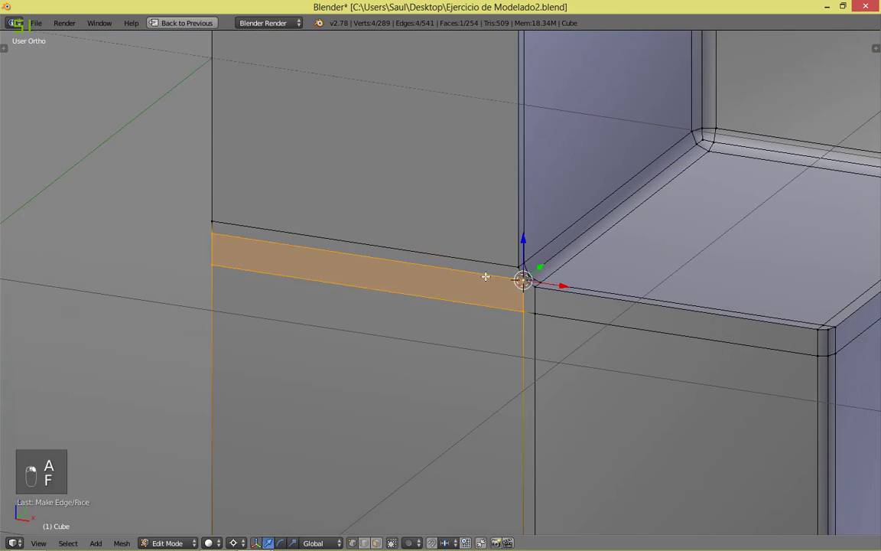
{"action": "scroll", "coordinate": [486, 277], "scroll_direction": "down", "scroll_amount": 4}
{"action": "key", "text": "a"}
{"action": "middle_click_drag", "start_coordinate": [507, 121], "coordinate": [507, 319], "text": "shift"}
{"action": "scroll", "coordinate": [508, 319], "scroll_direction": "up", "scroll_amount": 3}
{"action": "key", "text": "ctrl+s"}
{"action": "left_click", "coordinate": [541, 319]}
Step: Delete the leftover vertices at the upper band's lower bevel corner and on its upper edge
{"action": "right_click", "coordinate": [548, 295]}
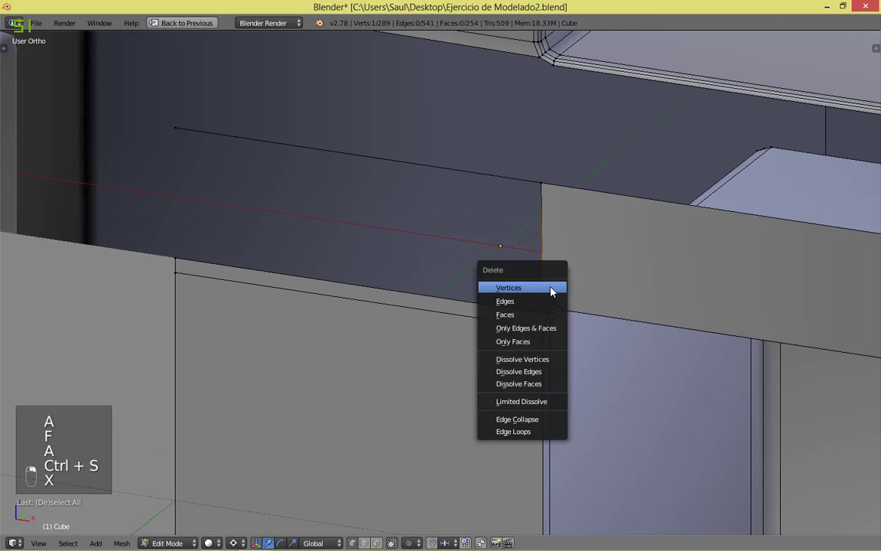
{"action": "key", "text": "x"}
{"action": "left_click", "coordinate": [549, 272]}
{"action": "right_click", "coordinate": [557, 310]}
{"action": "scroll", "coordinate": [616, 299], "scroll_direction": "down", "scroll_amount": 3}
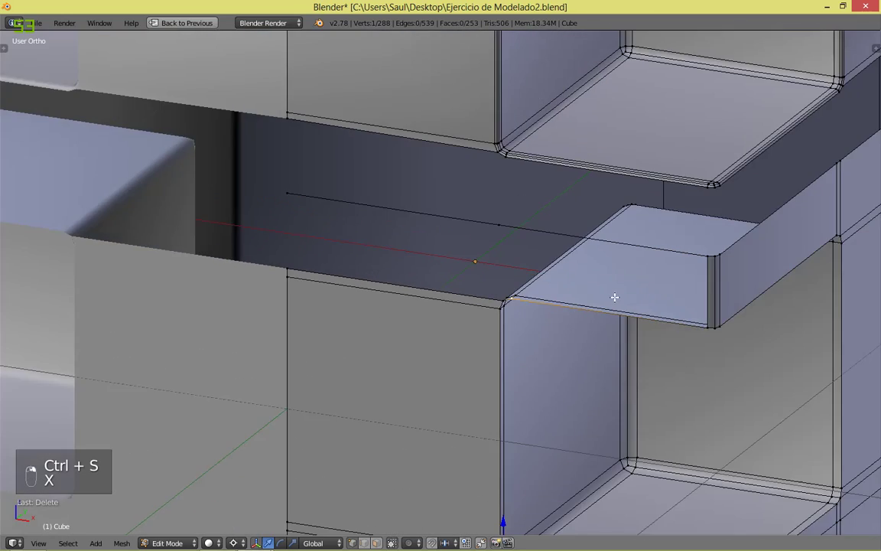
{"action": "middle_click_drag", "start_coordinate": [616, 299], "coordinate": [488, 293], "text": "shift"}
{"action": "scroll", "coordinate": [481, 226], "scroll_direction": "up", "scroll_amount": 2}
{"action": "right_click", "coordinate": [397, 182]}
{"action": "key", "text": "x"}
{"action": "left_click", "coordinate": [404, 188]}
Step: Try to extrude a vertex from the upper band's outer corner and undo the attempt
{"action": "key", "text": "e"}
{"action": "right_click", "coordinate": [629, 179]}
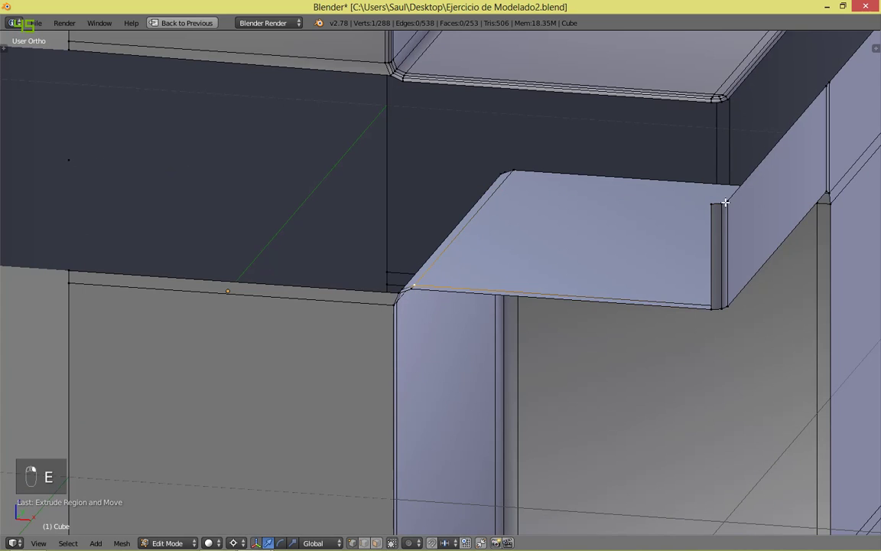
{"action": "key", "text": "ctrl+z"}
{"action": "key", "text": "ctrl+z"}
{"action": "key", "text": "ctrl+z"}
Step: Snap the 3D cursor to the bevel corner vertex and extrude the band's upper outer vertex to it, scaling to 0 along X
{"action": "right_click", "coordinate": [397, 292]}
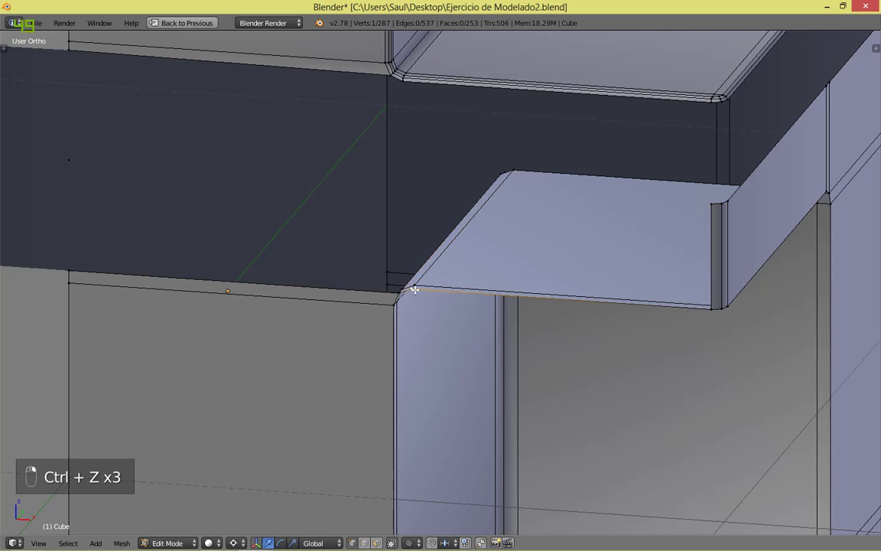
{"action": "key", "text": "shift+s"}
{"action": "left_click", "coordinate": [577, 241]}
{"action": "key", "text": "e"}
{"action": "key", "text": "s"}
{"action": "left_click", "coordinate": [431, 176]}
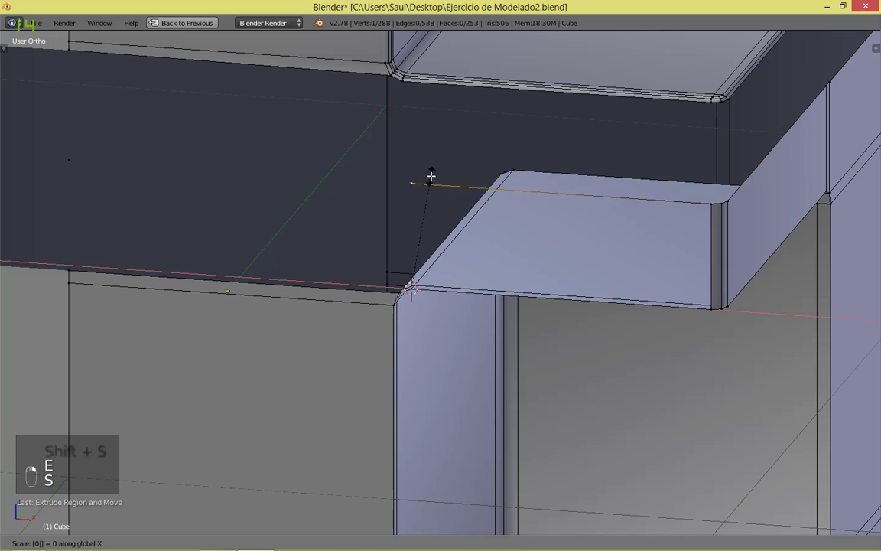
{"action": "key", "text": "a"}
Step: Fill the upper band's front face between the new extruded edge and the recess's upper edge, and save the file
{"action": "middle_click_drag", "start_coordinate": [374, 223], "coordinate": [369, 154]}
{"action": "middle_click_drag", "start_coordinate": [380, 108], "coordinate": [439, 300], "text": "shift"}
{"action": "key", "text": "f"}
{"action": "key", "text": "a"}
{"action": "key", "text": "ctrl+s"}
{"action": "left_click", "coordinate": [439, 300]}
Step: Snap the 3D cursor to the bevel corner vertex at the recess's upper corner, below the front band
{"action": "right_click", "coordinate": [454, 349]}
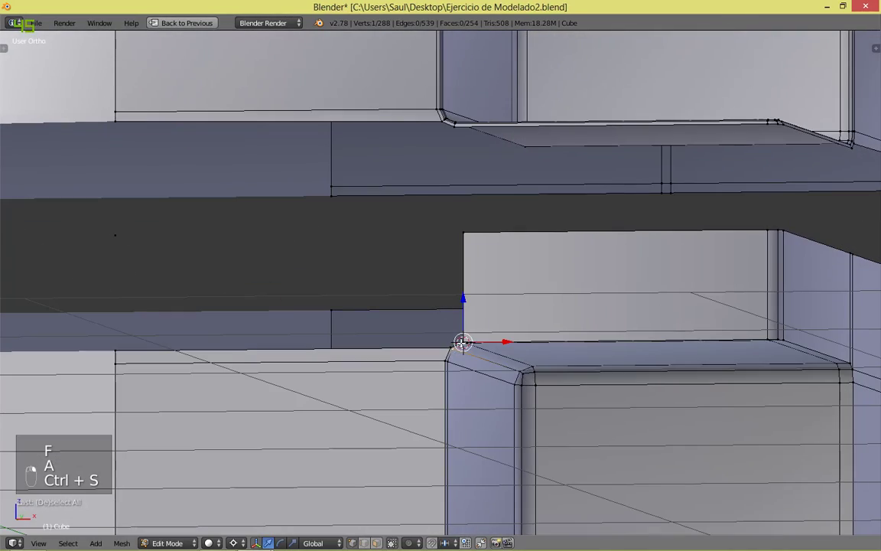
{"action": "middle_click_drag", "start_coordinate": [455, 346], "coordinate": [493, 352]}
{"action": "scroll", "coordinate": [495, 353], "scroll_direction": "up", "scroll_amount": 4}
{"action": "middle_click_drag", "start_coordinate": [527, 380], "coordinate": [505, 356]}
{"action": "right_click", "coordinate": [356, 279]}
{"action": "key", "text": "shift+s"}
{"action": "left_click", "coordinate": [393, 269]}
Step: Extrude the front band's upper corner vertex and scale it to 0 along X to align it with the 3D cursor
{"action": "middle_click_drag", "start_coordinate": [393, 269], "coordinate": [435, 161]}
{"action": "key", "text": "e"}
{"action": "right_click", "coordinate": [449, 197]}
{"action": "key", "text": "s"}
{"action": "key", "text": "x"}
{"action": "key", "text": "0"}
{"action": "key", "text": "Return"}
{"action": "key", "text": "a"}
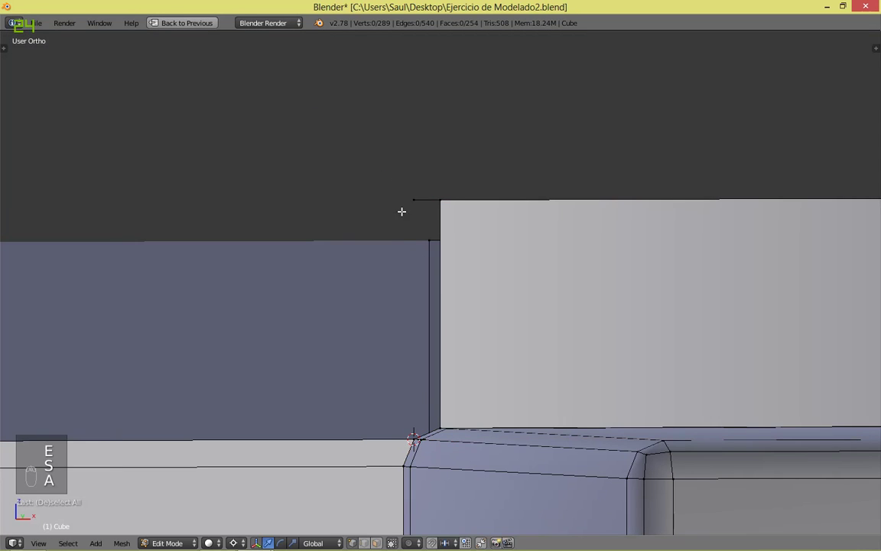
Step: Fill the narrow front face beside the recess's bevelled corner and delete the stray vertex at the gap's far end
{"action": "key", "text": "f"}
{"action": "key", "text": "a"}
{"action": "scroll", "coordinate": [417, 366], "scroll_direction": "down", "scroll_amount": 2}
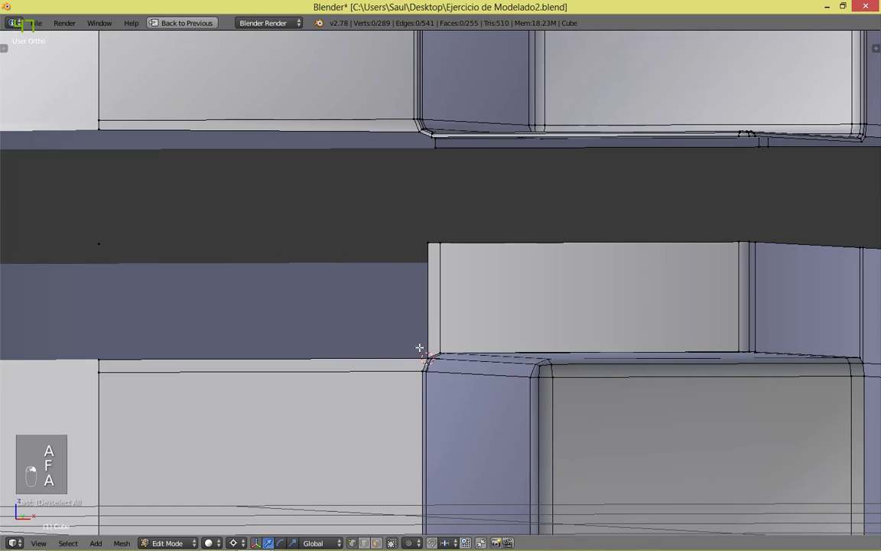
{"action": "key", "text": "x"}
{"action": "left_click", "coordinate": [105, 247]}
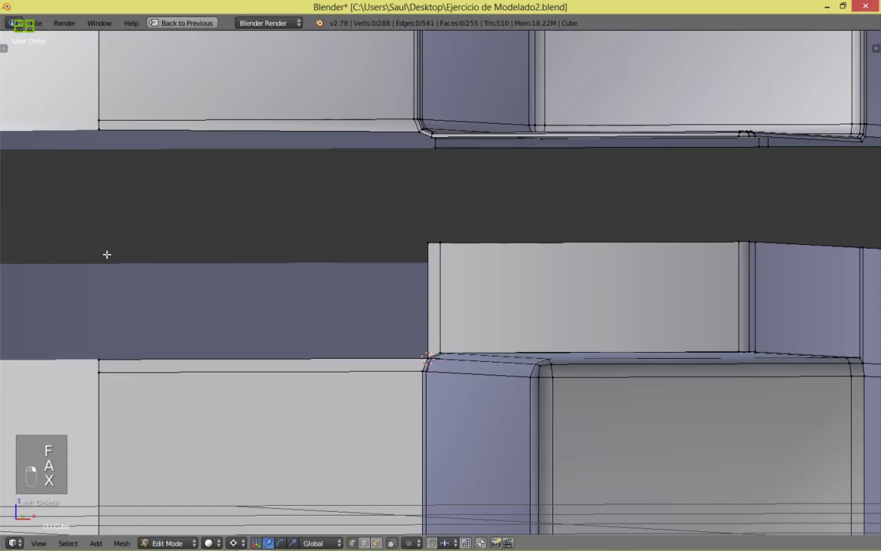
Step: Extrude the new upper vertex along X to the mirror boundary, fill the remaining front band face, and save the file
{"action": "key", "text": "e"}
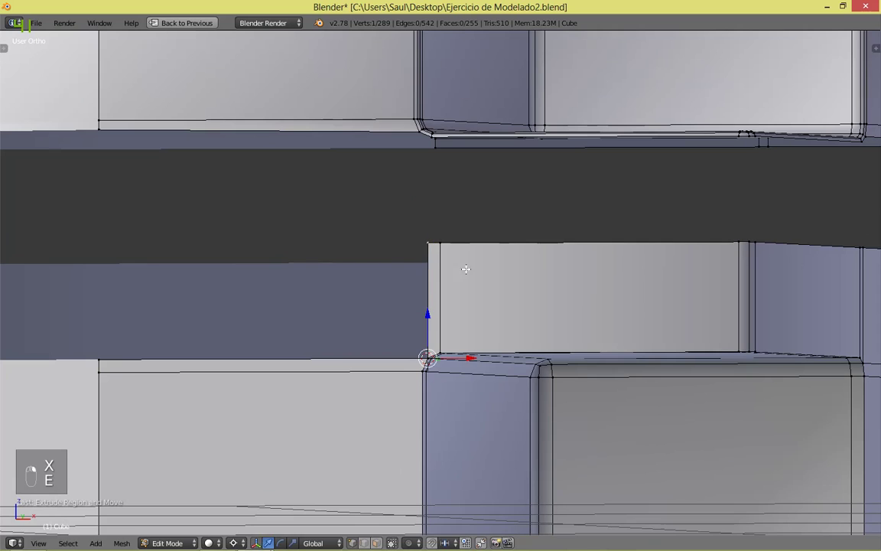
{"action": "left_click_drag", "start_coordinate": [473, 353], "coordinate": [100, 365]}
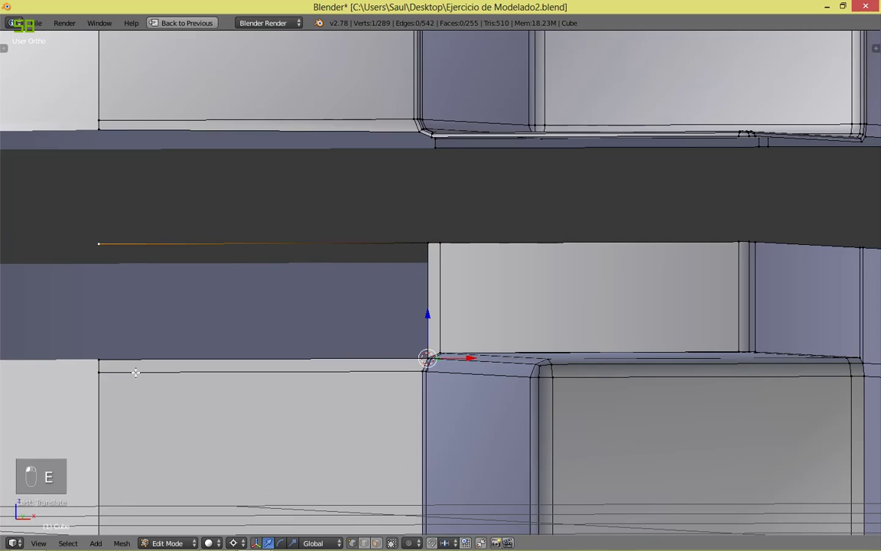
{"action": "right_click", "coordinate": [102, 250], "text": "ctrl"}
{"action": "key", "text": "f"}
{"action": "key", "text": "a"}
{"action": "scroll", "coordinate": [568, 279], "scroll_direction": "down", "scroll_amount": 3}
{"action": "key", "text": "ctrl+s"}
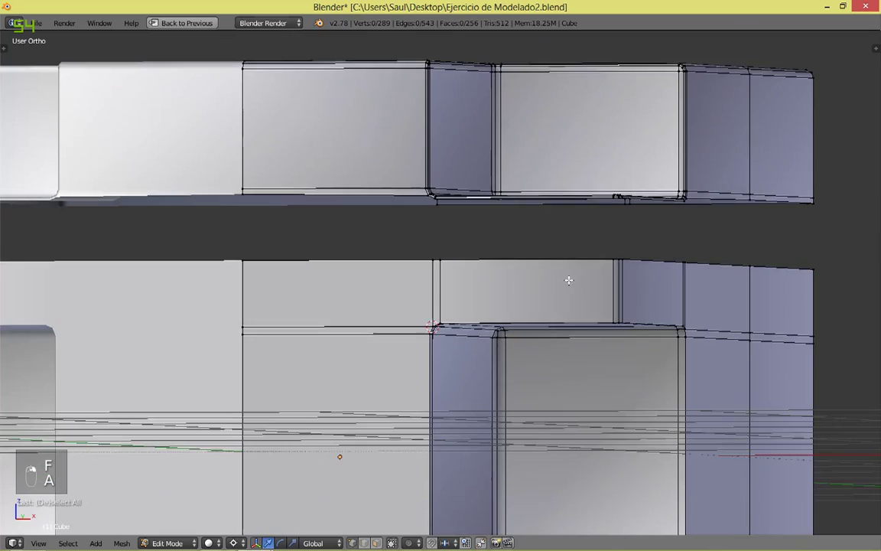
Step: Select the two open edge loops above and below the gap between the upper section and the band
{"action": "left_click", "coordinate": [570, 281]}
{"action": "scroll", "coordinate": [707, 452], "scroll_direction": "down", "scroll_amount": 1}
{"action": "middle_click_drag", "start_coordinate": [708, 451], "coordinate": [652, 346]}
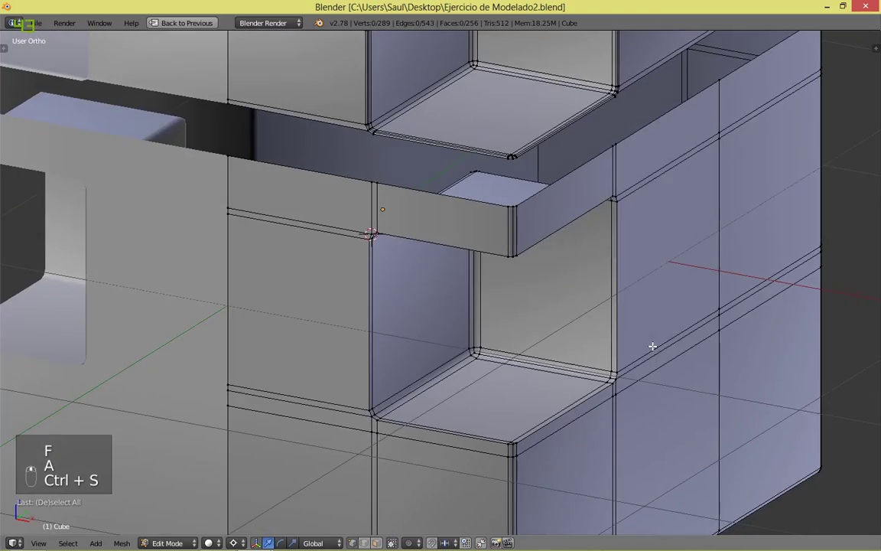
{"action": "middle_click_drag", "start_coordinate": [637, 396], "coordinate": [565, 364]}
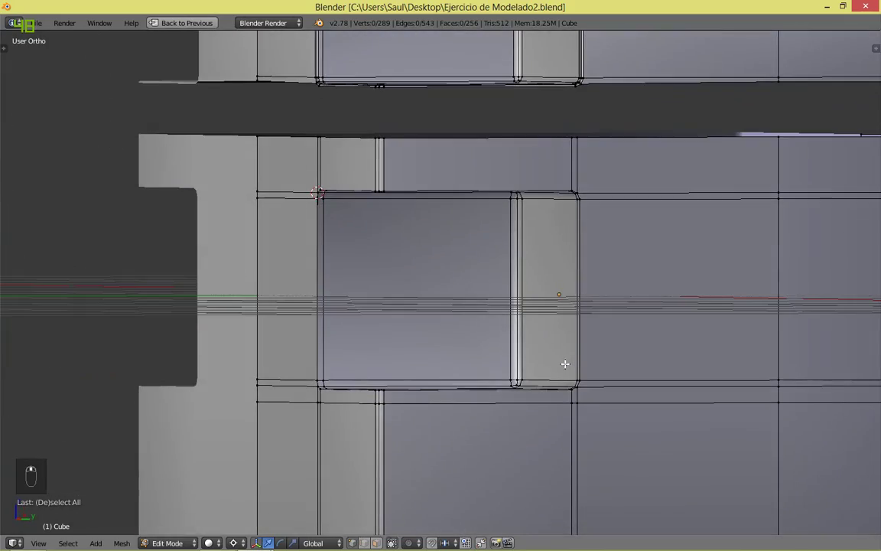
{"action": "middle_click_drag", "start_coordinate": [586, 138], "coordinate": [304, 181]}
{"action": "right_click", "coordinate": [641, 176], "text": "alt"}
{"action": "right_click", "coordinate": [496, 152], "text": "alt+shift"}
{"action": "right_click", "coordinate": [244, 150], "text": "alt+shift"}
{"action": "key", "text": "ctrl+z"}
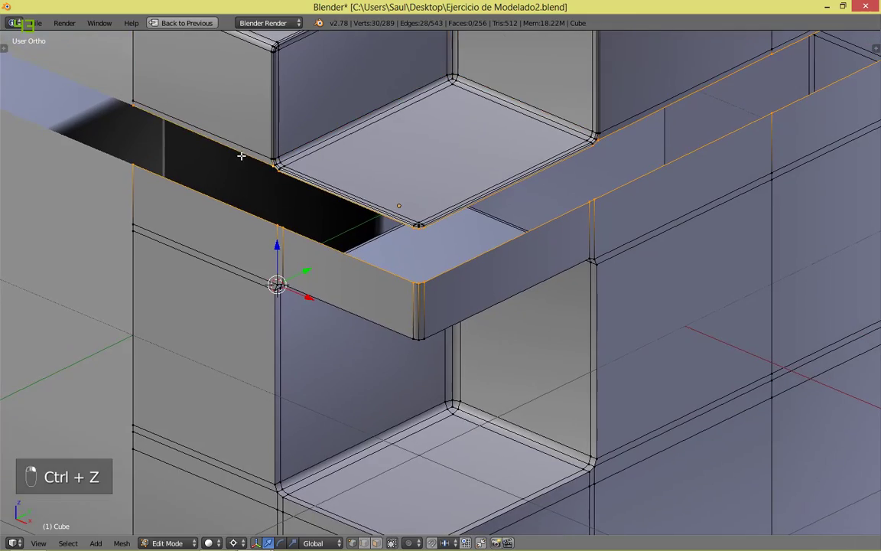
Step: Try Bridge Edge Loops on the two selected loops, check the result, and undo it
{"action": "key", "text": "z"}
{"action": "middle_click_drag", "start_coordinate": [814, 193], "coordinate": [490, 161]}
{"action": "key", "text": "ctrl+e"}
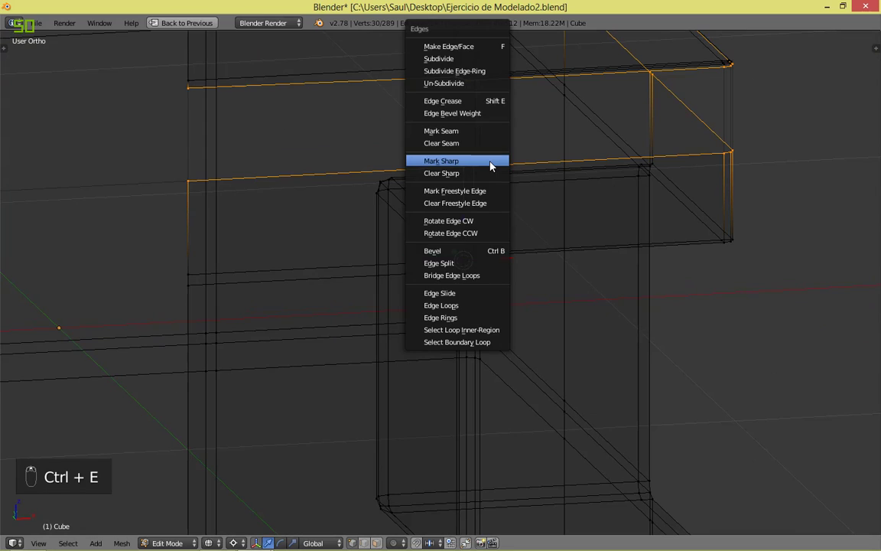
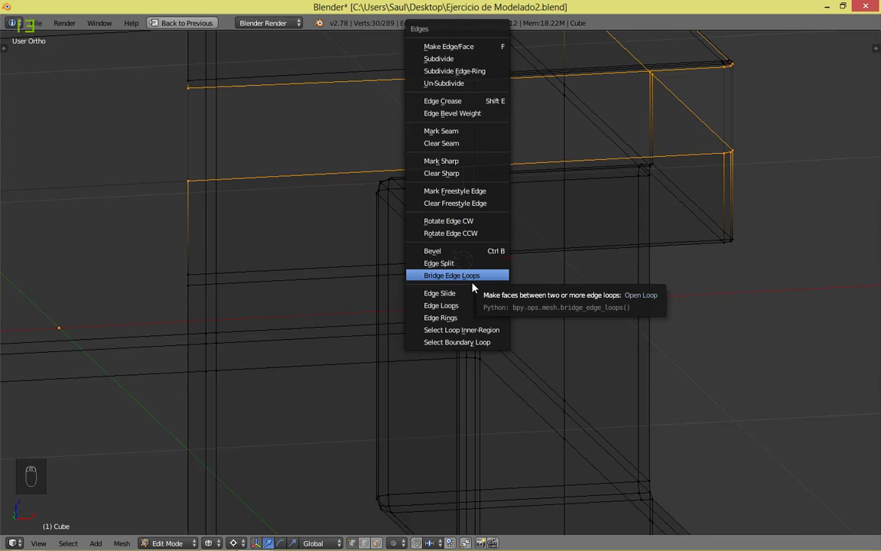
{"action": "left_click", "coordinate": [472, 283]}
{"action": "scroll", "coordinate": [750, 253], "scroll_direction": "up", "scroll_amount": 5}
{"action": "scroll", "coordinate": [575, 108], "scroll_direction": "down", "scroll_amount": 3}
{"action": "key", "text": "z"}
{"action": "scroll", "coordinate": [589, 341], "scroll_direction": "up", "scroll_amount": 1}
{"action": "key", "text": "ctrl+z"}
Step: Clear the selection and reselect the gap's upper and lower edge loops in wireframe display
{"action": "middle_click_drag", "start_coordinate": [496, 208], "coordinate": [494, 306], "text": "shift"}
{"action": "key", "text": "z"}
{"action": "middle_click_drag", "start_coordinate": [753, 273], "coordinate": [728, 274]}
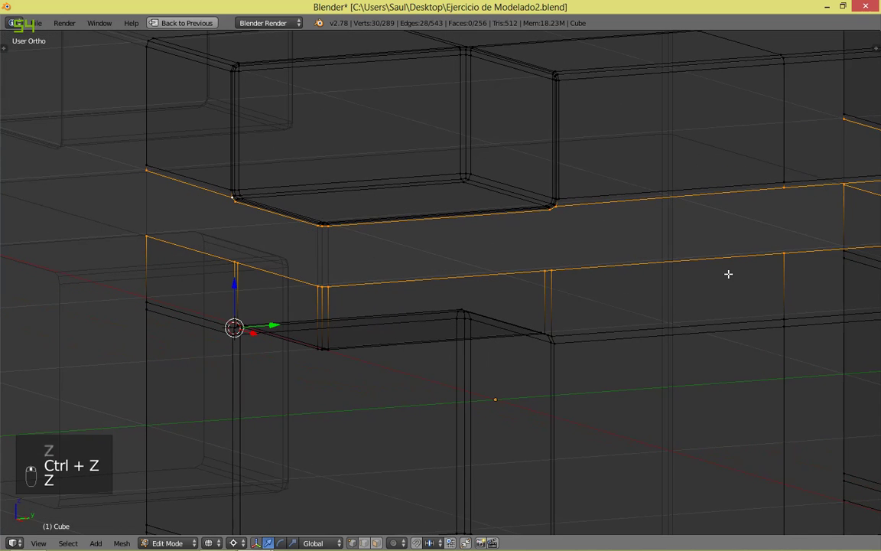
{"action": "key", "text": "a"}
{"action": "left_click", "coordinate": [682, 263], "text": "alt"}
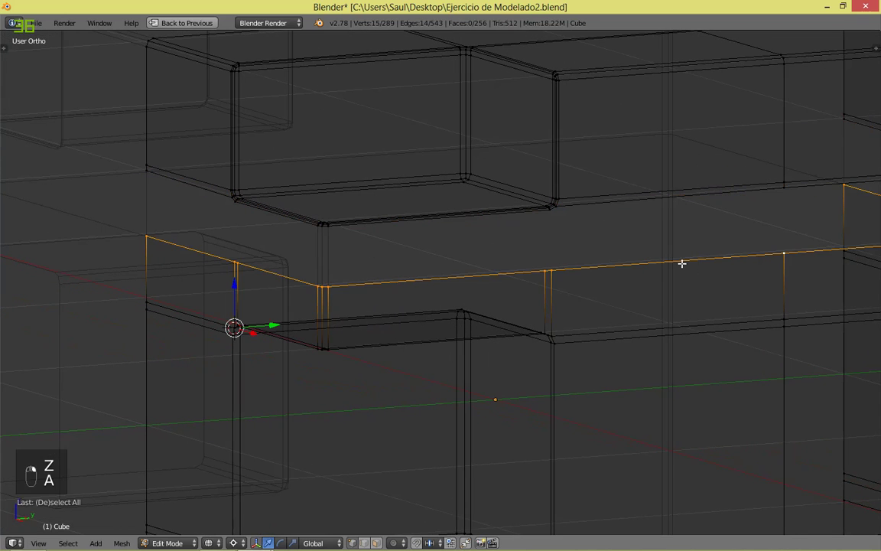
{"action": "left_click", "coordinate": [667, 202], "text": "alt"}
{"action": "left_click", "coordinate": [473, 220], "text": "alt+shift"}
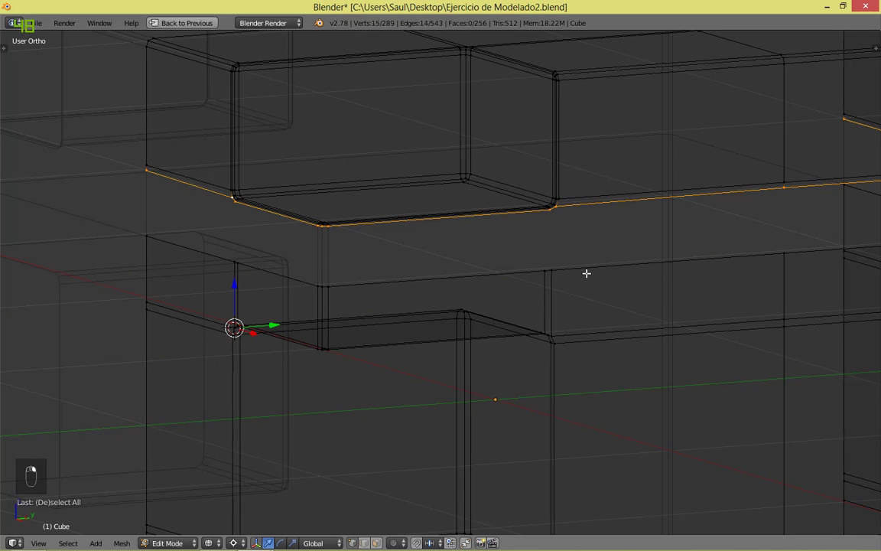
{"action": "middle_click_drag", "start_coordinate": [629, 273], "coordinate": [665, 271]}
{"action": "left_click", "coordinate": [641, 250], "text": "alt"}
{"action": "key", "text": "ctrl+z"}
{"action": "left_click", "coordinate": [638, 251], "text": "alt+shift"}
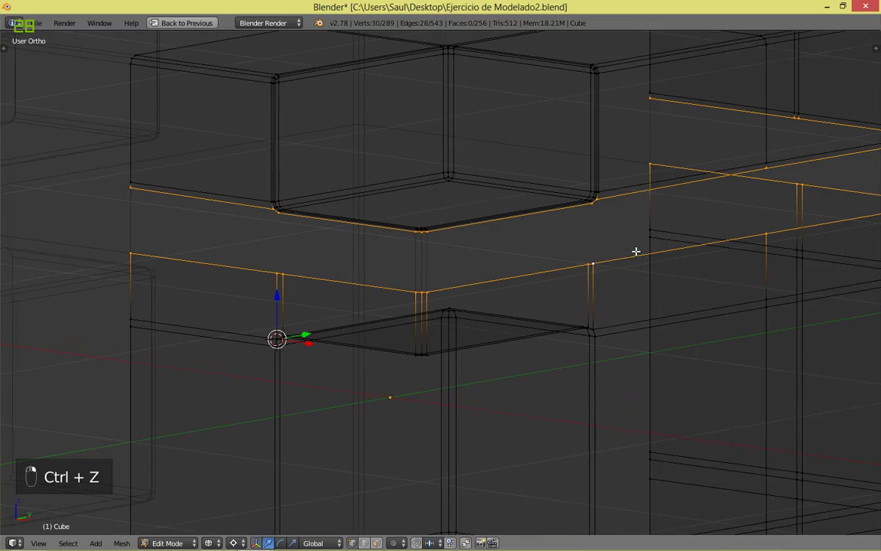
Step: Bridge the reselected loops, inspect the new faces in solid shading, and undo the bridge
{"action": "key", "text": "ctrl+e"}
{"action": "left_click", "coordinate": [634, 250]}
{"action": "scroll", "coordinate": [625, 278], "scroll_direction": "down", "scroll_amount": 3}
{"action": "mouse_move", "coordinate": [623, 278]}
{"action": "middle_mouse_down"}
{"action": "mouse_move", "coordinate": [557, 266]}
{"action": "mouse_move", "coordinate": [548, 386]}
{"action": "mouse_move", "coordinate": [403, 384]}
{"action": "mouse_move", "coordinate": [621, 403]}
{"action": "mouse_move", "coordinate": [523, 382]}
{"action": "mouse_move", "coordinate": [613, 311]}
{"action": "mouse_move", "coordinate": [350, 279]}
{"action": "mouse_move", "coordinate": [328, 309]}
{"action": "mouse_move", "coordinate": [669, 276]}
{"action": "mouse_move", "coordinate": [384, 284]}
{"action": "middle_mouse_up"}
{"action": "key", "text": "z"}
{"action": "scroll", "coordinate": [328, 309], "scroll_direction": "up", "scroll_amount": 4}
{"action": "key", "text": "KP_5"}
{"action": "scroll", "coordinate": [454, 280], "scroll_direction": "down", "scroll_amount": 5}
{"action": "key", "text": "KP_5"}
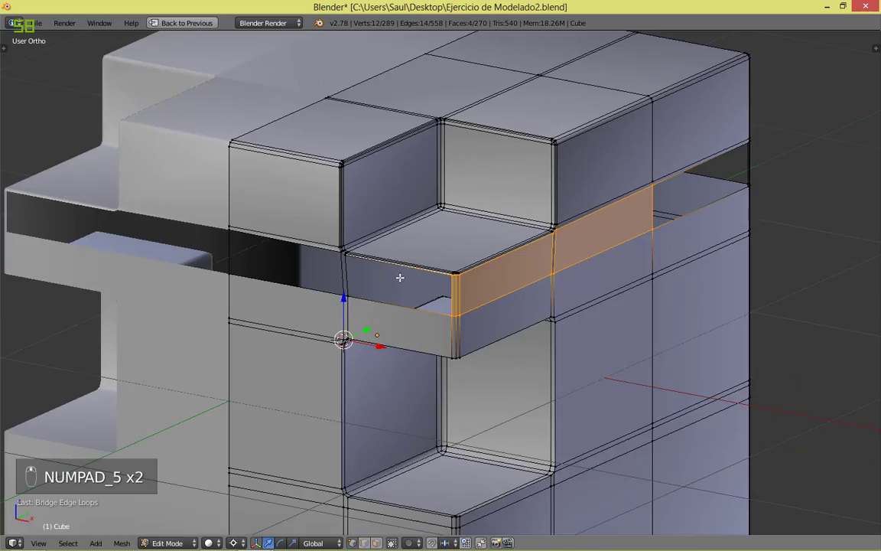
{"action": "scroll", "coordinate": [504, 327], "scroll_direction": "up", "scroll_amount": 6}
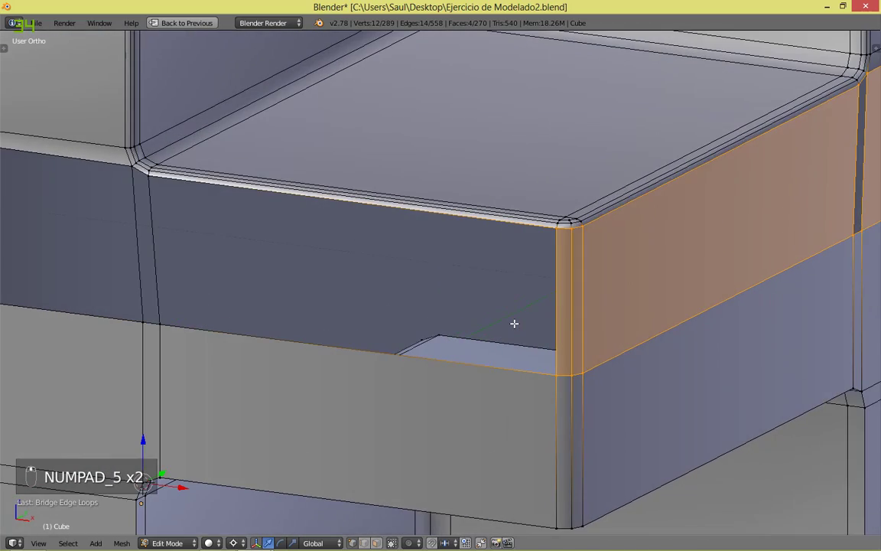
{"action": "middle_click_drag", "start_coordinate": [428, 343], "coordinate": [486, 333]}
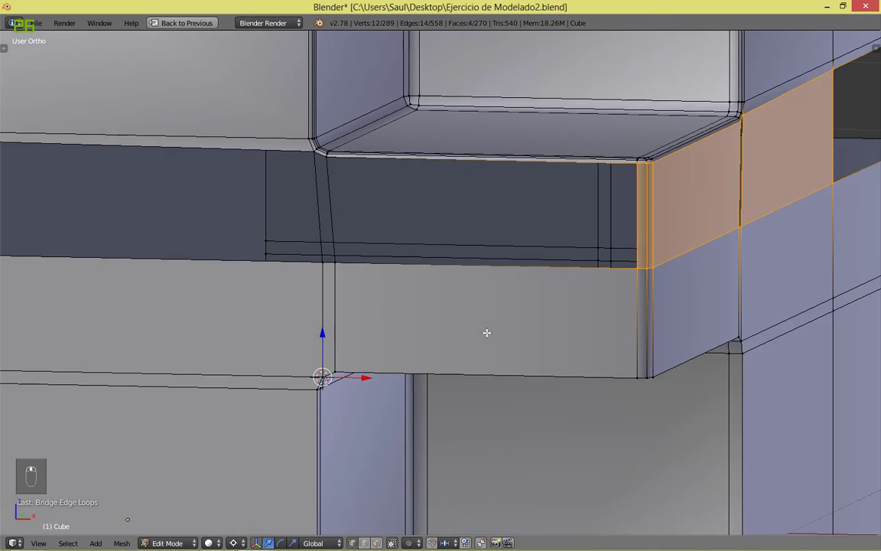
{"action": "key", "text": "ctrl+z"}
Step: Try to close the gap manually from the front band's upper vertices, and undo back through the recent changes
{"action": "scroll", "coordinate": [487, 332], "scroll_direction": "down", "scroll_amount": 2}
{"action": "key", "text": "a"}
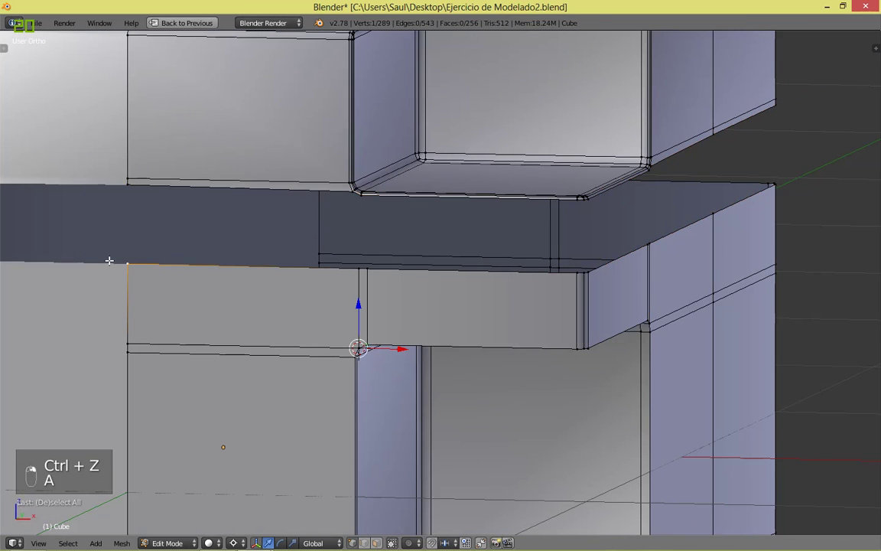
{"action": "key", "text": "f"}
{"action": "key", "text": "a"}
{"action": "right_click", "coordinate": [364, 273]}
{"action": "middle_click_drag", "start_coordinate": [367, 227], "coordinate": [451, 241]}
{"action": "key", "text": "ctrl+z"}
{"action": "key", "text": "ctrl+z"}
{"action": "key", "text": "ctrl+z"}
{"action": "key", "text": "ctrl+z"}
{"action": "key", "text": "ctrl+z"}
{"action": "key", "text": "ctrl+z"}
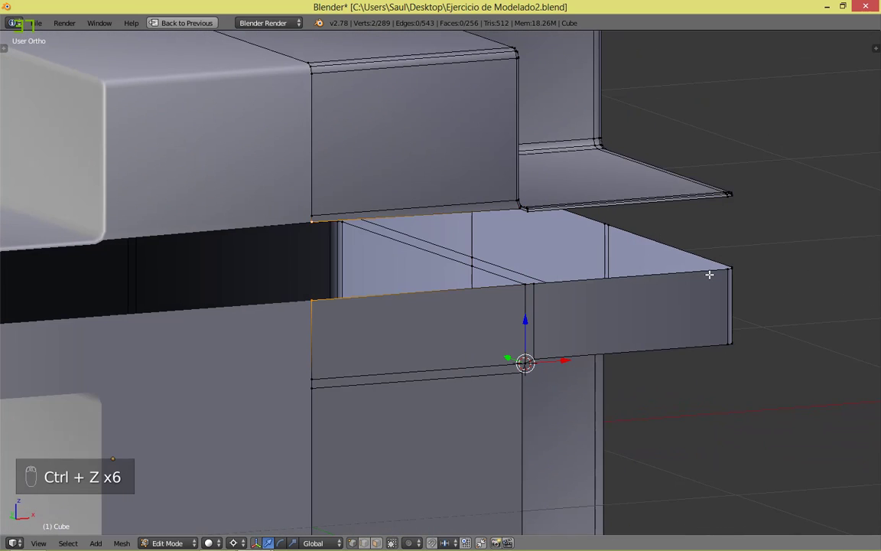
{"action": "key", "text": "ctrl+z"}
{"action": "key", "text": "ctrl+z"}
{"action": "key", "text": "ctrl+z"}
{"action": "key", "text": "ctrl+z"}
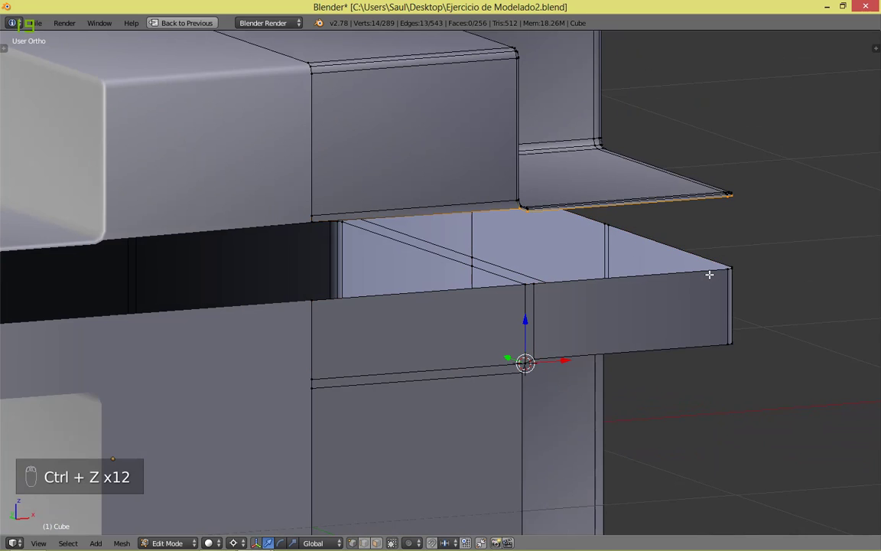
Step: Select the whole mesh and recalculate its face normals
{"action": "key", "text": "a"}
{"action": "key", "text": "a"}
{"action": "key", "text": "a"}
{"action": "key", "text": "w"}
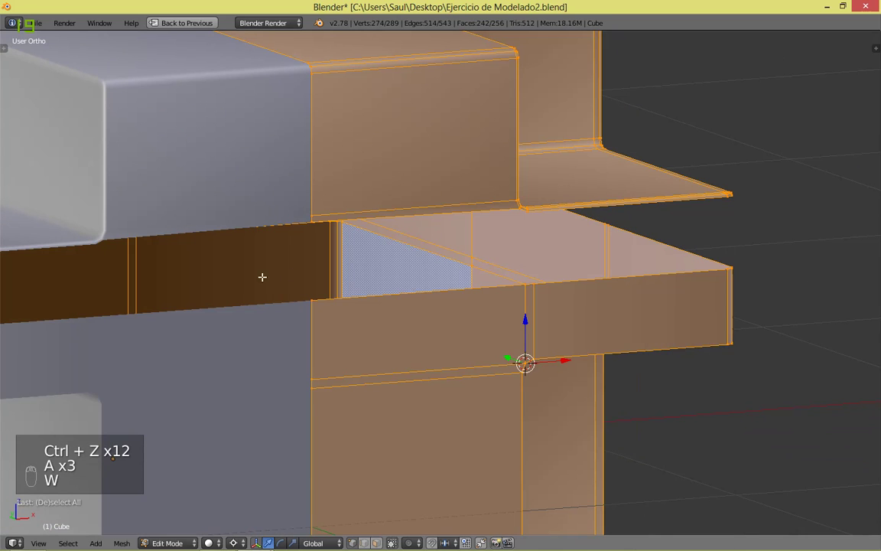
{"action": "middle_click_drag", "start_coordinate": [664, 232], "coordinate": [575, 231]}
{"action": "key", "text": "ctrl+f"}
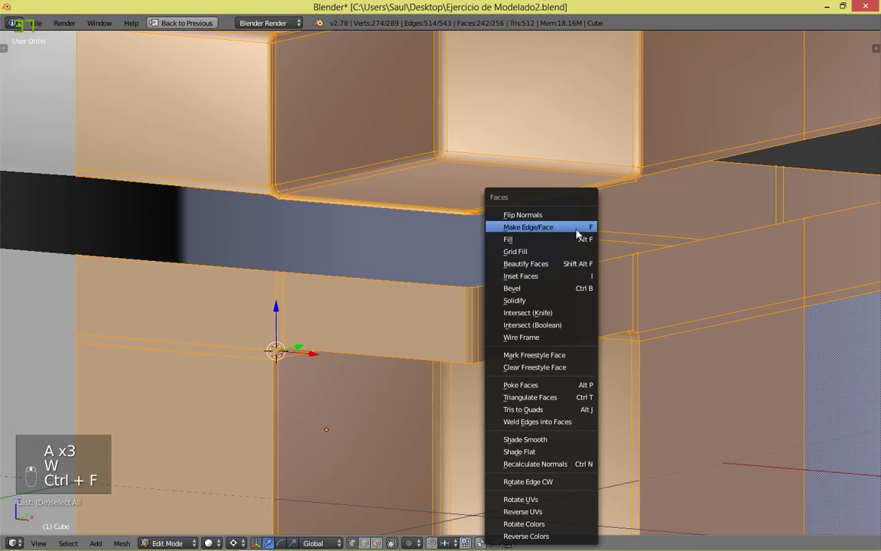
{"action": "left_click", "coordinate": [581, 466]}
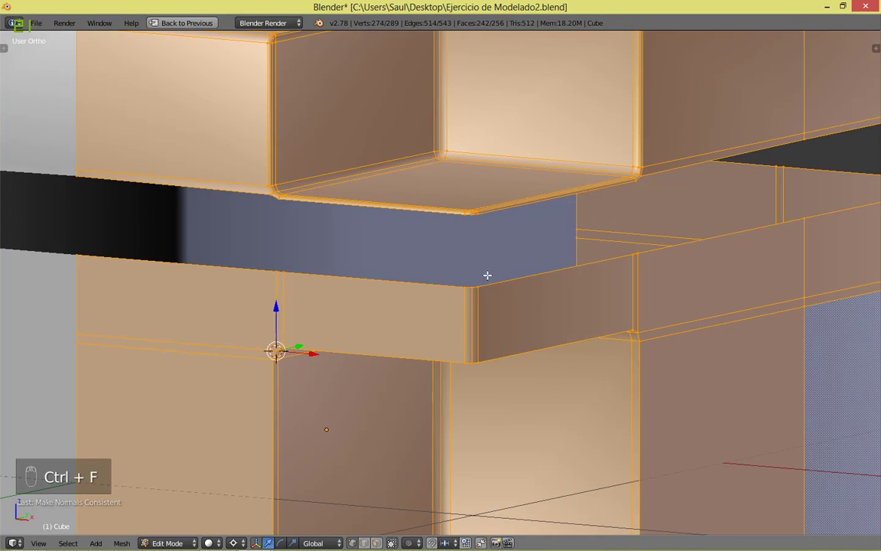
Step: Try bridging the gap's two boundary loops once more after the normals recalculation, and undo the bridge
{"action": "key", "text": "a"}
{"action": "right_click", "coordinate": [382, 281], "text": "alt"}
{"action": "right_click", "coordinate": [193, 194], "text": "alt+shift"}
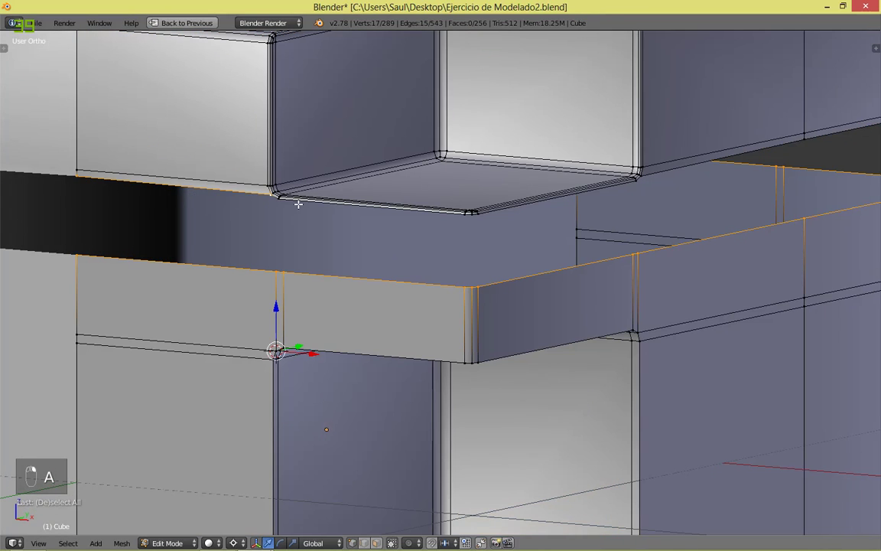
{"action": "middle_click_drag", "start_coordinate": [805, 167], "coordinate": [566, 186]}
{"action": "key", "text": "ctrl+e"}
{"action": "left_click", "coordinate": [612, 276]}
{"action": "middle_click_drag", "start_coordinate": [411, 303], "coordinate": [527, 297]}
{"action": "scroll", "coordinate": [565, 286], "scroll_direction": "up", "scroll_amount": 3}
{"action": "key", "text": "ctrl+z"}
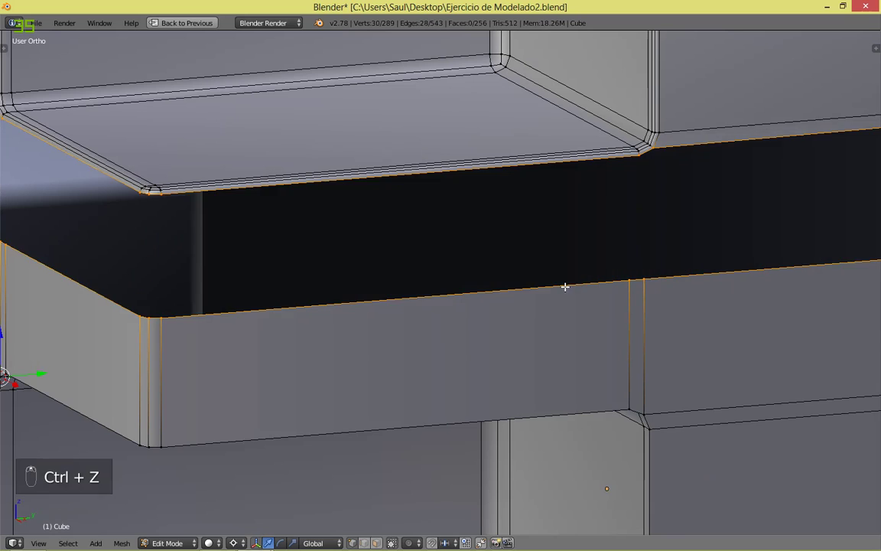
{"action": "scroll", "coordinate": [566, 287], "scroll_direction": "down", "scroll_amount": 3}
{"action": "middle_click_drag", "start_coordinate": [308, 352], "coordinate": [407, 338]}
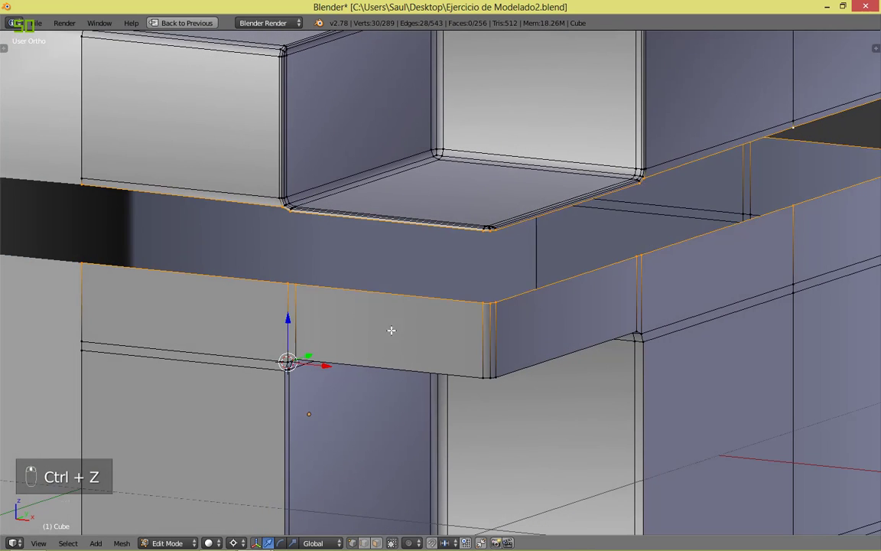
Step: Select the upper section's open lower edge loop, inspect it in wireframe, and start and cancel a move of it
{"action": "key", "text": "a"}
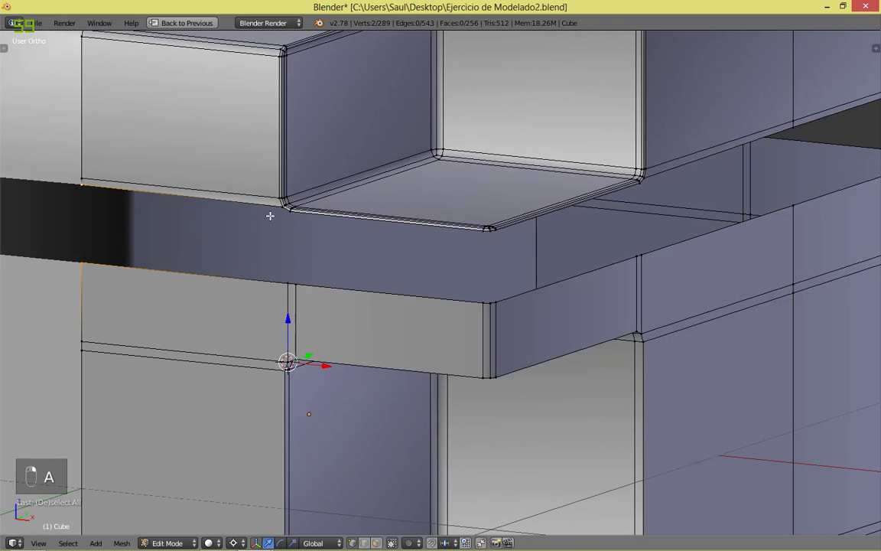
{"action": "right_click", "coordinate": [309, 216], "text": "alt"}
{"action": "right_click", "coordinate": [198, 204], "text": "alt+shift"}
{"action": "scroll", "coordinate": [763, 256], "scroll_direction": "down", "scroll_amount": 3}
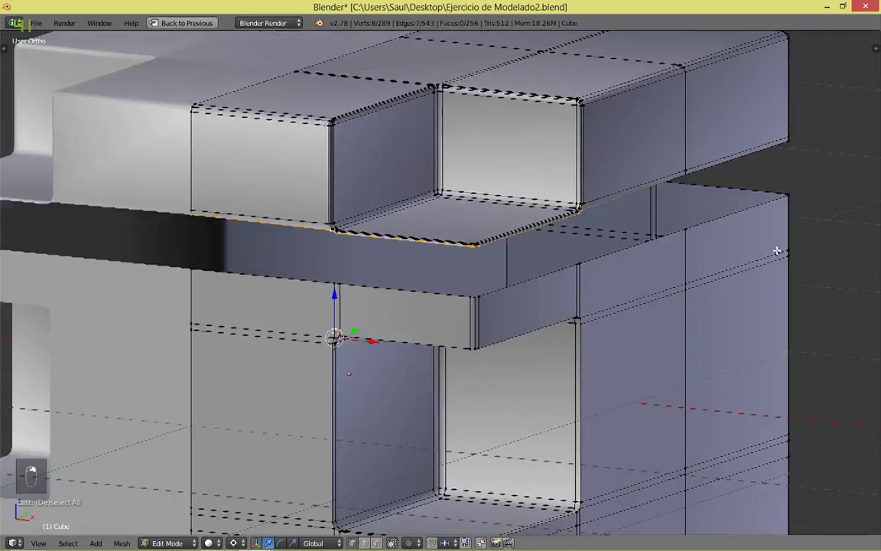
{"action": "middle_click_drag", "start_coordinate": [819, 200], "coordinate": [637, 188]}
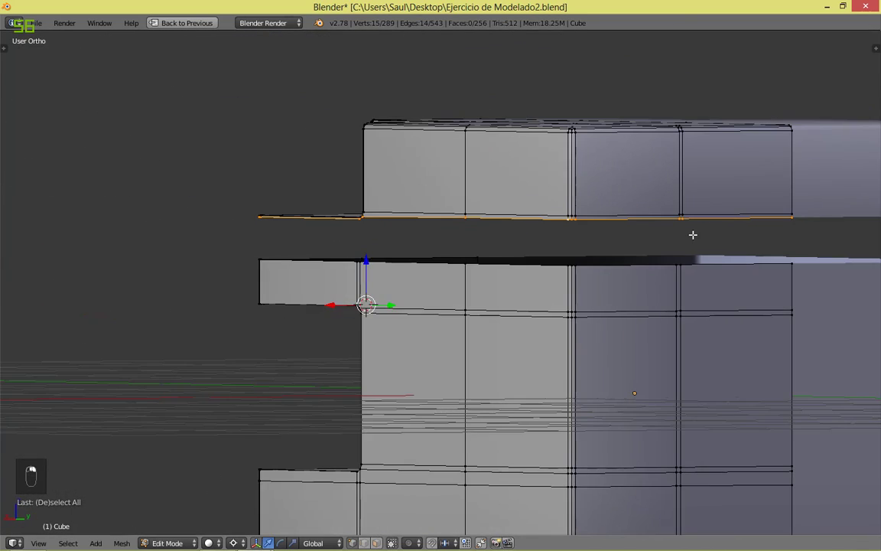
{"action": "scroll", "coordinate": [448, 227], "scroll_direction": "up", "scroll_amount": 3}
{"action": "middle_click_drag", "start_coordinate": [439, 228], "coordinate": [490, 259]}
{"action": "scroll", "coordinate": [490, 259], "scroll_direction": "down", "scroll_amount": 5}
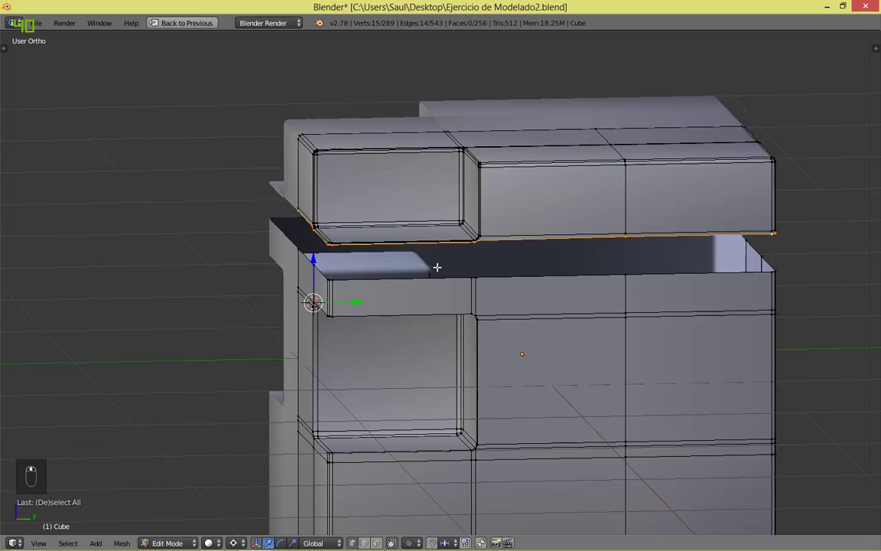
{"action": "key", "text": "z"}
{"action": "key", "text": "g"}
{"action": "right_click", "coordinate": [577, 135]}
{"action": "scroll", "coordinate": [582, 182], "scroll_direction": "up", "scroll_amount": 4}
{"action": "scroll", "coordinate": [585, 184], "scroll_direction": "down", "scroll_amount": 3}
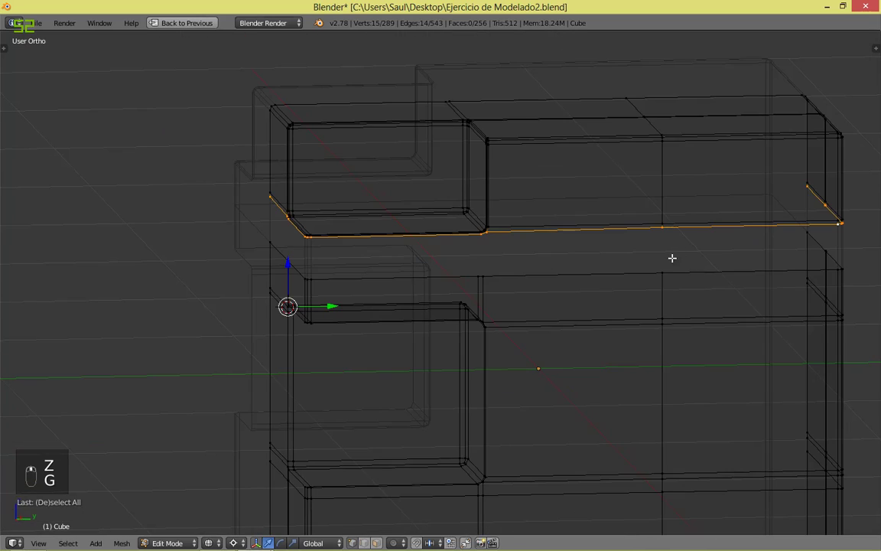
Step: Return to solid shading, save the file, and clear the selection
{"action": "key", "text": "z"}
{"action": "scroll", "coordinate": [596, 313], "scroll_direction": "up", "scroll_amount": 4}
{"action": "scroll", "coordinate": [566, 338], "scroll_direction": "down", "scroll_amount": 2}
{"action": "middle_click_drag", "start_coordinate": [567, 338], "coordinate": [589, 351]}
{"action": "key", "text": "ctrl+s"}
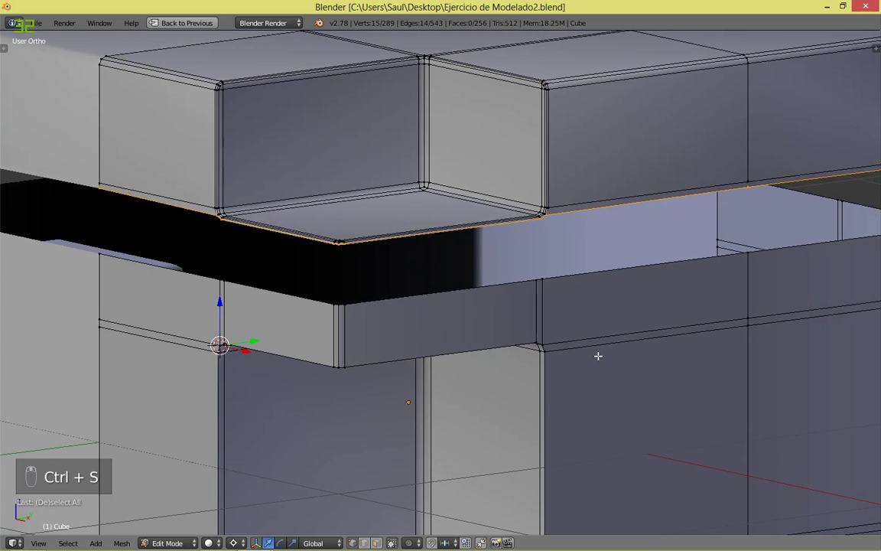
{"action": "scroll", "coordinate": [595, 354], "scroll_direction": "down", "scroll_amount": 2}
{"action": "scroll", "coordinate": [604, 329], "scroll_direction": "up", "scroll_amount": 3}
{"action": "key", "text": "a"}
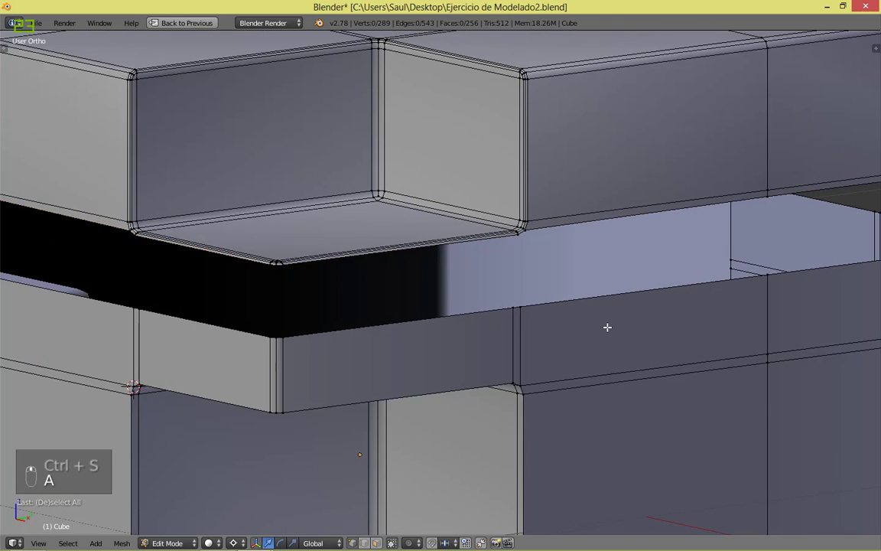
Step: Reveal the hidden strip between the upper section and the band, and delete its vertices
{"action": "key", "text": "Tab"}
{"action": "key", "text": "Tab"}
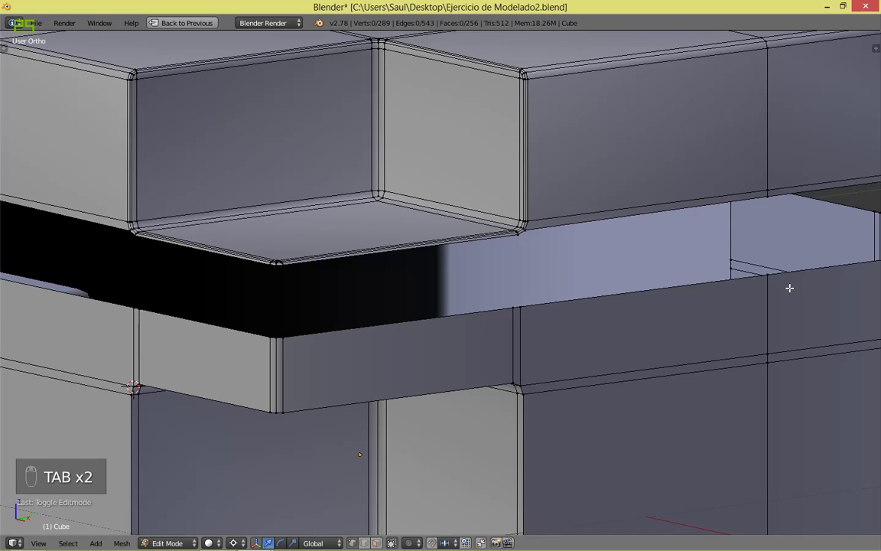
{"action": "key", "text": "alt+h"}
{"action": "scroll", "coordinate": [661, 306], "scroll_direction": "down", "scroll_amount": 2}
{"action": "key", "text": "g"}
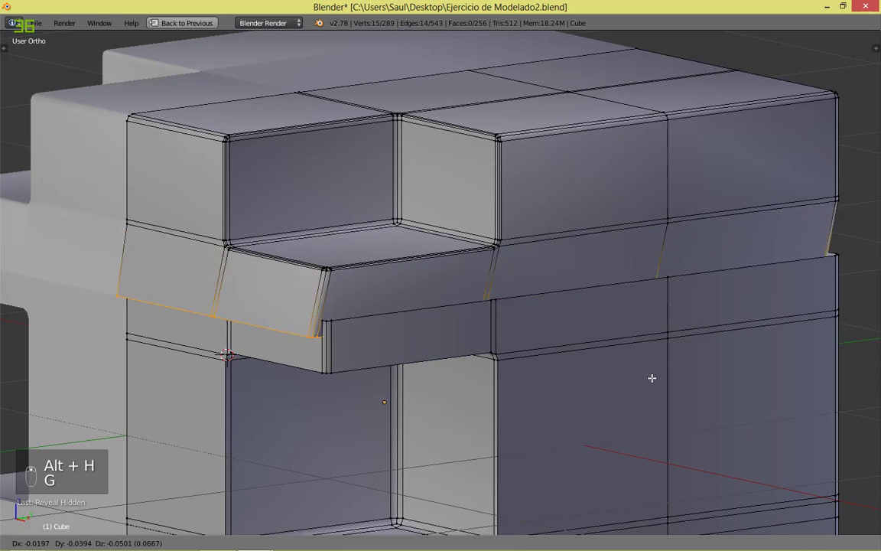
{"action": "right_click", "coordinate": [696, 335]}
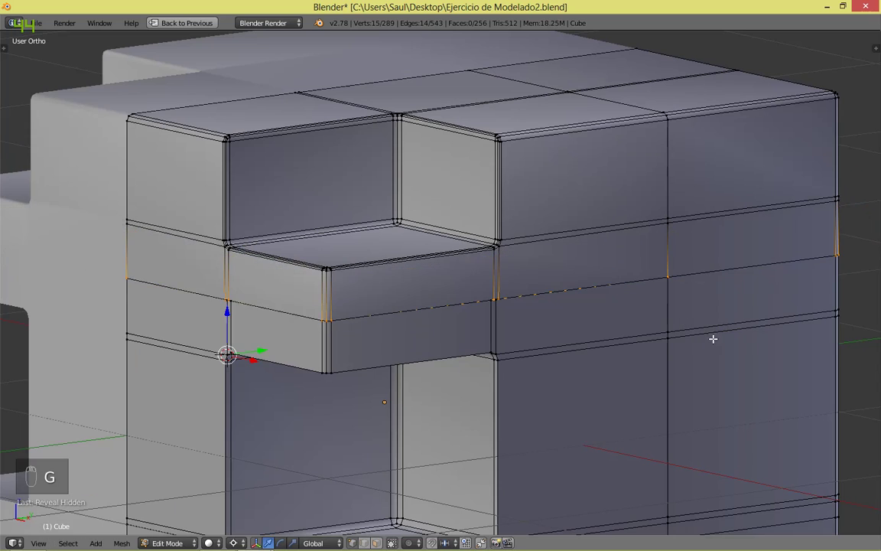
{"action": "scroll", "coordinate": [743, 336], "scroll_direction": "up", "scroll_amount": 3}
{"action": "key", "text": "x"}
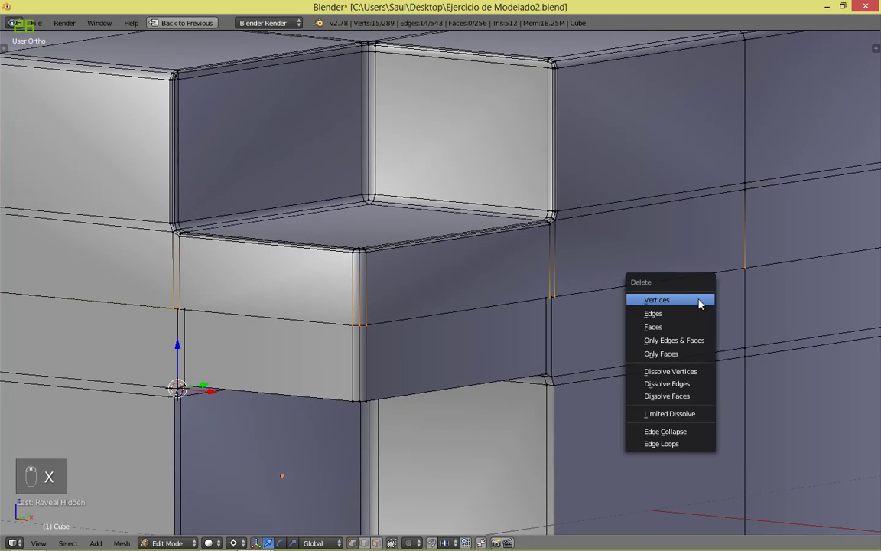
{"action": "left_click", "coordinate": [699, 300]}
Step: Select the two boundary loops of the reopened gap and bridge them with new faces
{"action": "right_click", "coordinate": [712, 248], "text": "alt"}
{"action": "right_click", "coordinate": [411, 244], "text": "alt+shift"}
{"action": "scroll", "coordinate": [91, 237], "scroll_direction": "down", "scroll_amount": 5}
{"action": "key", "text": "z"}
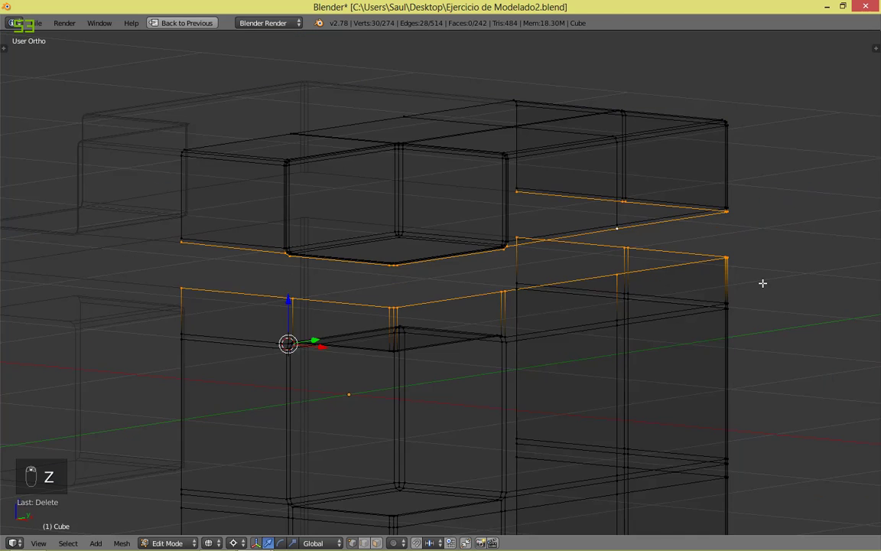
{"action": "middle_click_drag", "start_coordinate": [764, 281], "coordinate": [720, 281]}
{"action": "key", "text": "ctrl+e"}
{"action": "left_click", "coordinate": [722, 284]}
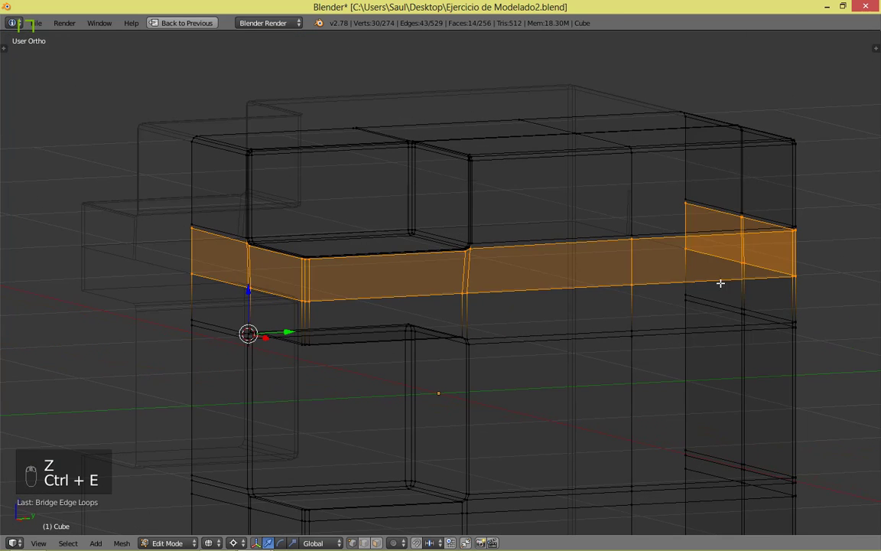
{"action": "scroll", "coordinate": [608, 148], "scroll_direction": "up", "scroll_amount": 3}
{"action": "key", "text": "z"}
Step: Save the file and check the bridged faces in object and edit mode with the selection cleared
{"action": "middle_click_drag", "start_coordinate": [556, 346], "coordinate": [630, 348]}
{"action": "key", "text": "Tab"}
{"action": "key", "text": "ctrl+s"}
{"action": "key", "text": "Tab"}
{"action": "middle_click_drag", "start_coordinate": [475, 374], "coordinate": [667, 345]}
{"action": "key", "text": "a"}
{"action": "key", "text": "a"}
{"action": "key", "text": "Tab"}
{"action": "mouse_move", "coordinate": [211, 327]}
{"action": "middle_mouse_down"}
{"action": "mouse_move", "coordinate": [301, 314]}
{"action": "mouse_move", "coordinate": [482, 334]}
{"action": "middle_mouse_up"}
{"action": "key", "text": "Tab"}
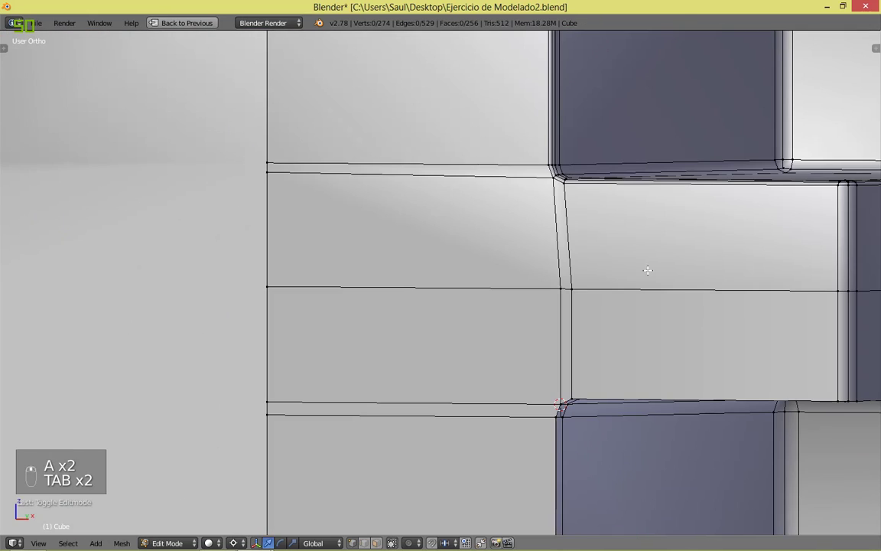
{"action": "key", "text": "Tab"}
{"action": "middle_click_drag", "start_coordinate": [660, 265], "coordinate": [625, 270]}
{"action": "key", "text": "Tab"}
Step: Snap the 3D cursor to the upper recess corner's outer bevel vertex and align the band vertex beneath it by scaling to 0
{"action": "middle_click_drag", "start_coordinate": [475, 271], "coordinate": [515, 219]}
{"action": "left_click", "coordinate": [517, 221]}
{"action": "right_click", "coordinate": [539, 331]}
{"action": "right_click", "coordinate": [532, 328]}
{"action": "key", "text": "s"}
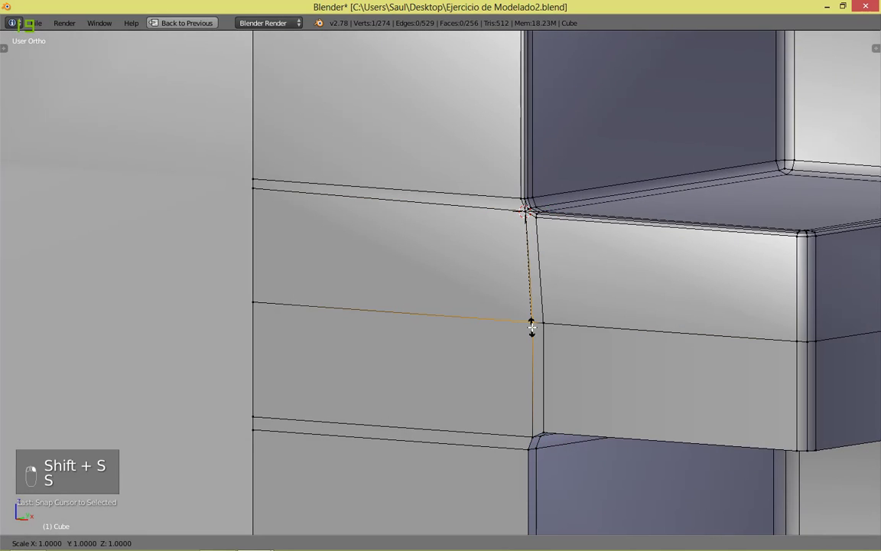
{"action": "key", "text": "0"}
{"action": "key", "text": "Return"}
{"action": "key", "text": "a"}
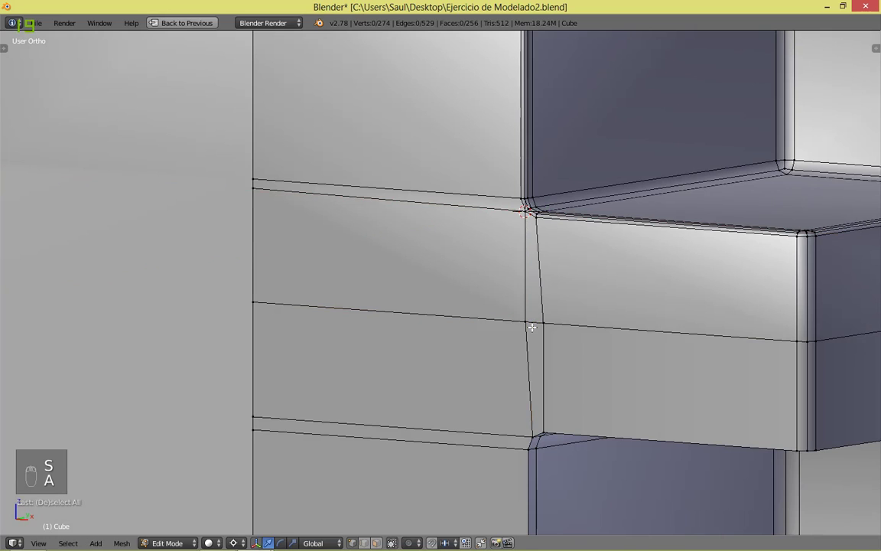
Step: Snap the 3D cursor to the corner's inner bevel vertex and align the neighbouring band vertex beneath it by scaling
{"action": "right_click", "coordinate": [543, 325]}
{"action": "right_click", "coordinate": [536, 233]}
{"action": "key", "text": "shift+s"}
{"action": "left_click", "coordinate": [542, 257]}
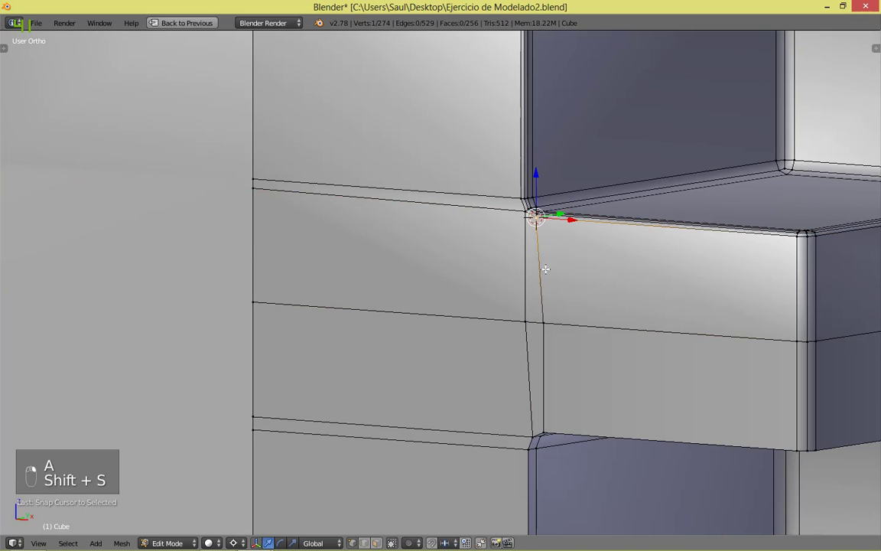
{"action": "key", "text": "s"}
{"action": "left_click", "coordinate": [550, 306]}
{"action": "key", "text": "a"}
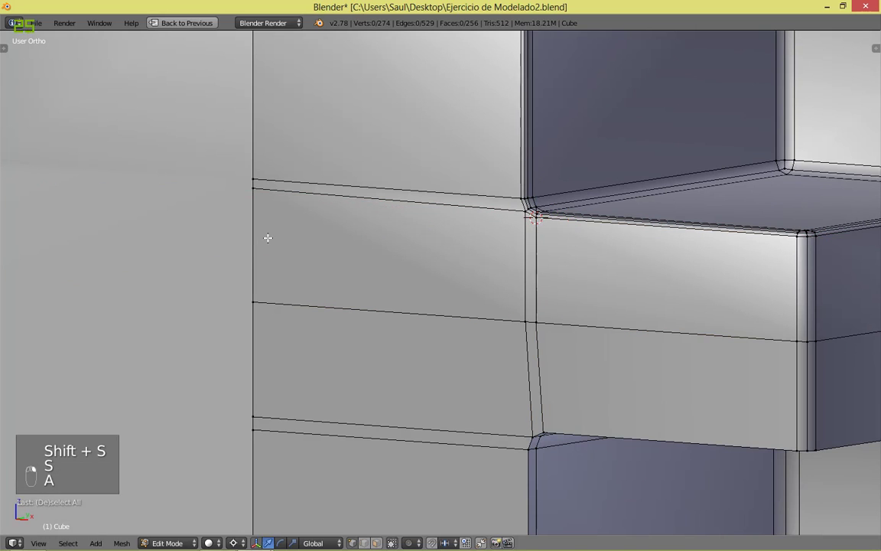
Step: Snap the 3D cursor back to the outer bevel vertex and level the mirror-seam vertex with it by scaling Z to 0
{"action": "right_click", "coordinate": [515, 217]}
{"action": "key", "text": "shift+s"}
{"action": "left_click", "coordinate": [515, 217]}
{"action": "right_click", "coordinate": [247, 189]}
{"action": "key", "text": "s"}
{"action": "key", "text": "z"}
{"action": "key", "text": "0"}
{"action": "left_click", "coordinate": [247, 189]}
{"action": "key", "text": "a"}
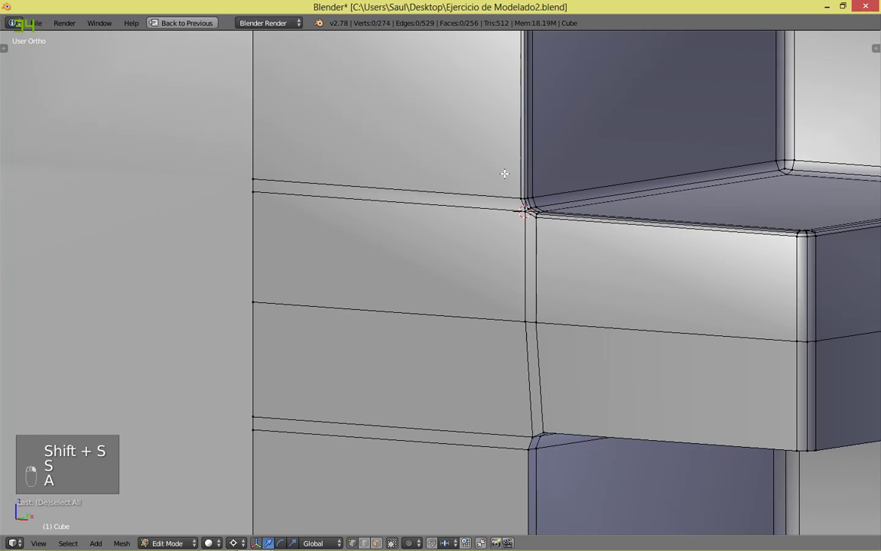
Step: Show the Subsurf modifier's smoothing in the viewport and inspect the block corners in object mode
{"action": "scroll", "coordinate": [528, 211], "scroll_direction": "down", "scroll_amount": 1}
{"action": "key", "text": "Tab"}
{"action": "middle_click_drag", "start_coordinate": [309, 283], "coordinate": [348, 277]}
{"action": "key", "text": "shift+space"}
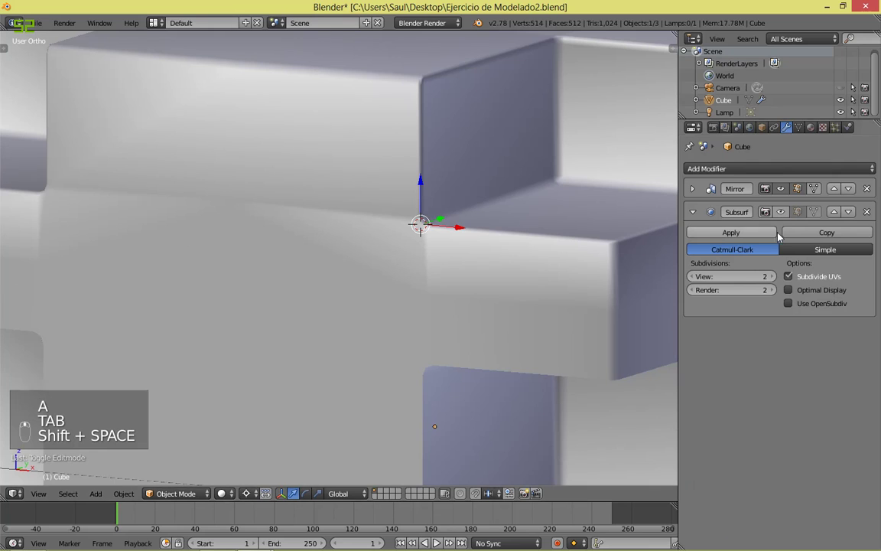
{"action": "left_click", "coordinate": [781, 211]}
{"action": "middle_click_drag", "start_coordinate": [406, 420], "coordinate": [482, 376]}
{"action": "scroll", "coordinate": [502, 380], "scroll_direction": "up", "scroll_amount": 2}
{"action": "middle_click_drag", "start_coordinate": [543, 379], "coordinate": [335, 227], "text": "shift"}
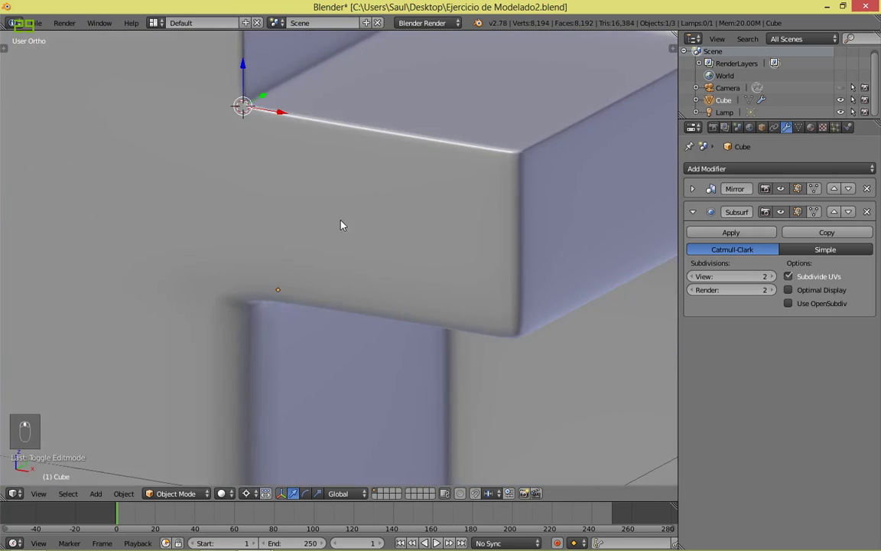
{"action": "scroll", "coordinate": [336, 225], "scroll_direction": "down", "scroll_amount": 5}
{"action": "middle_click_drag", "start_coordinate": [401, 363], "coordinate": [391, 348]}
Step: Return to edit mode at the lower recess, hide the Subsurf smoothing, and maximize the 3D view
{"action": "key", "text": "Tab"}
{"action": "middle_click_drag", "start_coordinate": [564, 341], "coordinate": [554, 184], "text": "shift"}
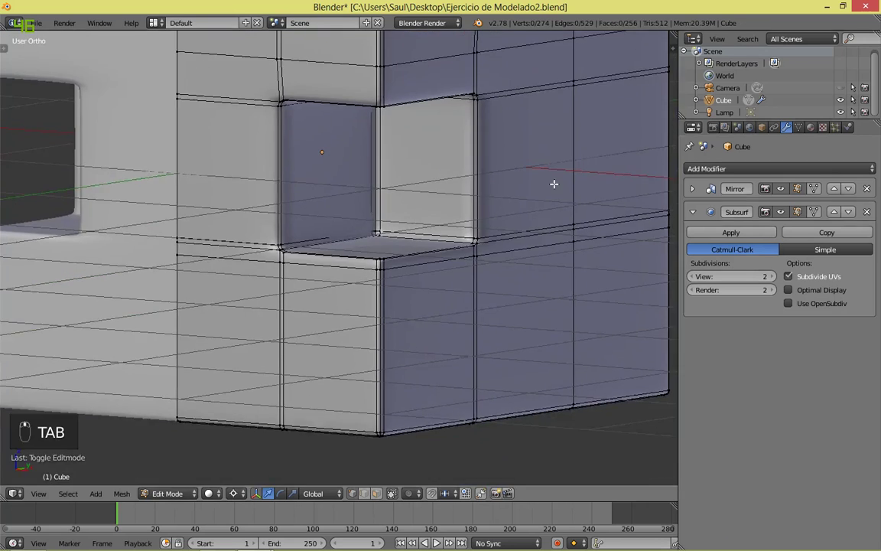
{"action": "scroll", "coordinate": [554, 184], "scroll_direction": "up", "scroll_amount": 4}
{"action": "left_click", "coordinate": [780, 212]}
{"action": "key", "text": "shift+space"}
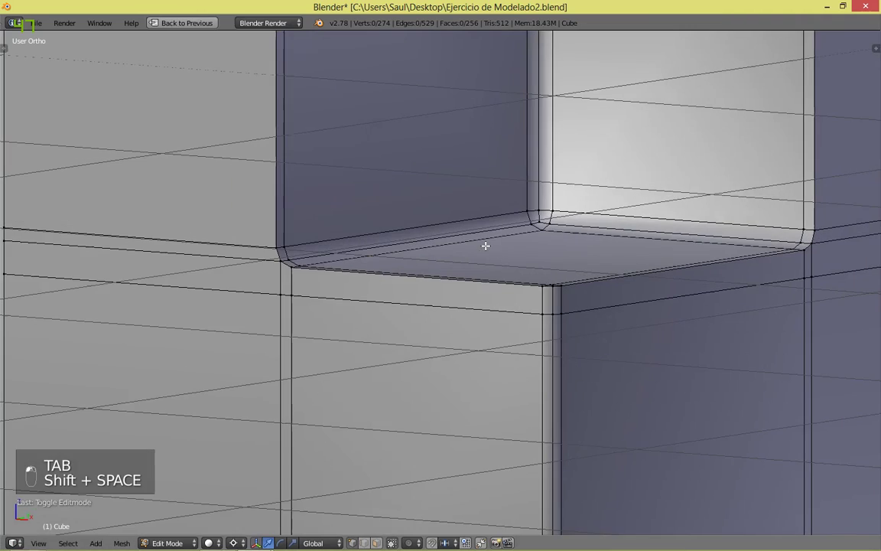
{"action": "middle_click_drag", "start_coordinate": [575, 362], "coordinate": [483, 416]}
{"action": "right_click", "coordinate": [469, 437], "text": "alt"}
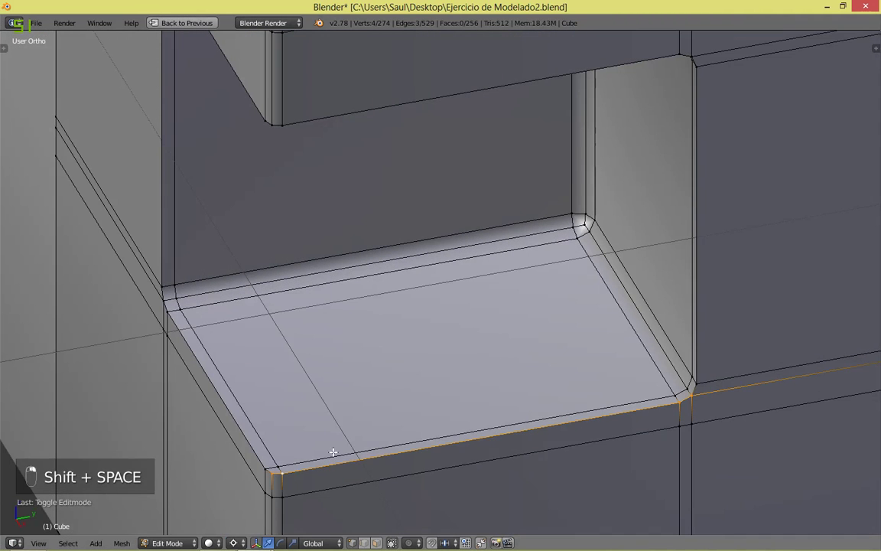
{"action": "right_click", "coordinate": [238, 442], "text": "alt+shift"}
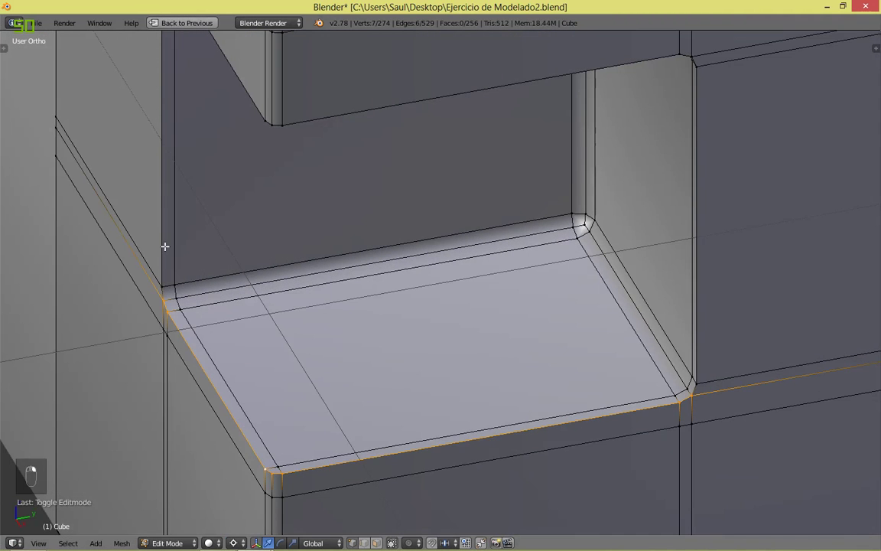
{"action": "right_click", "coordinate": [706, 149], "text": "alt+shift"}
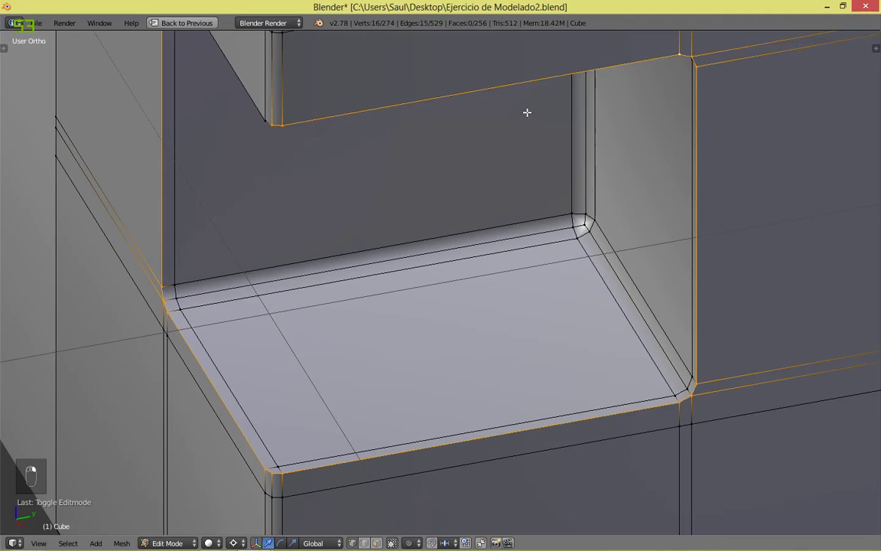
{"action": "scroll", "coordinate": [501, 185], "scroll_direction": "down", "scroll_amount": 2}
{"action": "middle_click_drag", "start_coordinate": [501, 185], "coordinate": [452, 273], "text": "shift"}
{"action": "scroll", "coordinate": [453, 274], "scroll_direction": "up", "scroll_amount": 2}
{"action": "scroll", "coordinate": [475, 260], "scroll_direction": "down", "scroll_amount": 2}
{"action": "middle_click_drag", "start_coordinate": [641, 431], "coordinate": [598, 291], "text": "shift"}
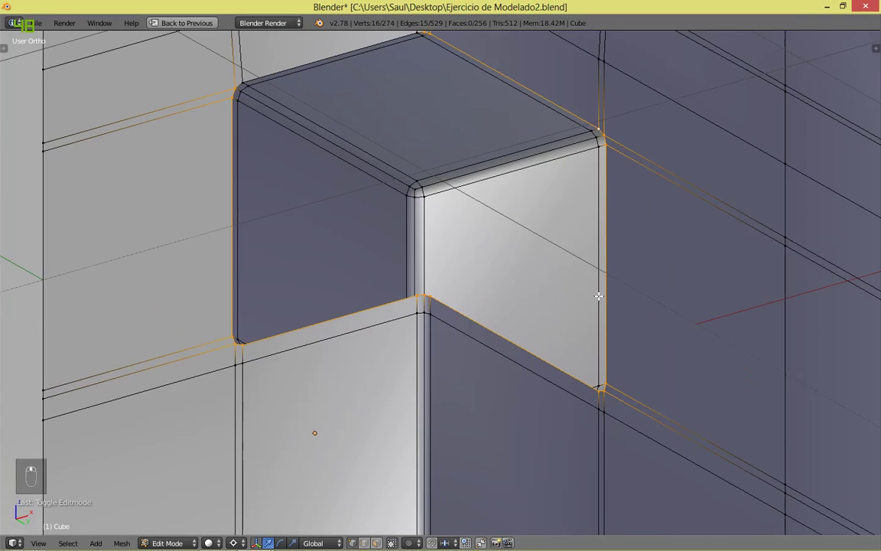
{"action": "right_click", "coordinate": [604, 257], "text": "alt"}
{"action": "right_click", "coordinate": [598, 237], "text": "alt"}
{"action": "right_click", "coordinate": [325, 67], "text": "alt"}
Step: Select the inner edge loop around the lower recess opening by picking shortest paths between its corner vertices
{"action": "right_click", "coordinate": [429, 44]}
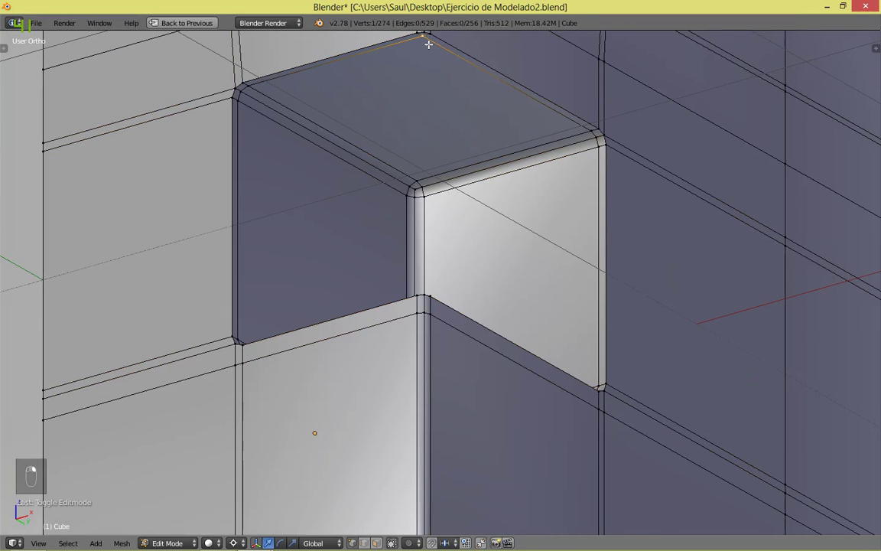
{"action": "middle_click_drag", "start_coordinate": [592, 260], "coordinate": [601, 316]}
{"action": "right_click", "coordinate": [605, 153], "text": "ctrl"}
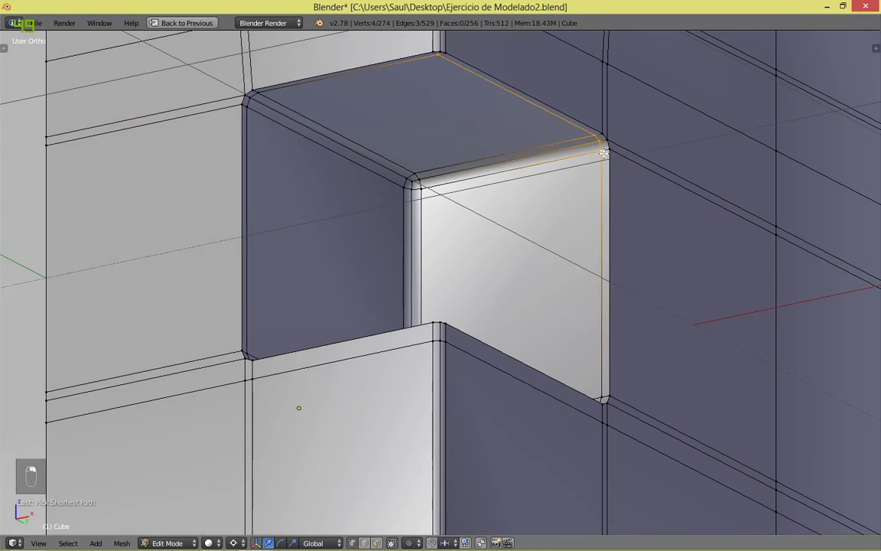
{"action": "middle_click_drag", "start_coordinate": [604, 155], "coordinate": [608, 286]}
{"action": "middle_click_drag", "start_coordinate": [618, 383], "coordinate": [608, 230], "text": "shift"}
{"action": "scroll", "coordinate": [611, 289], "scroll_direction": "up", "scroll_amount": 3}
{"action": "right_click", "coordinate": [678, 295], "text": "ctrl"}
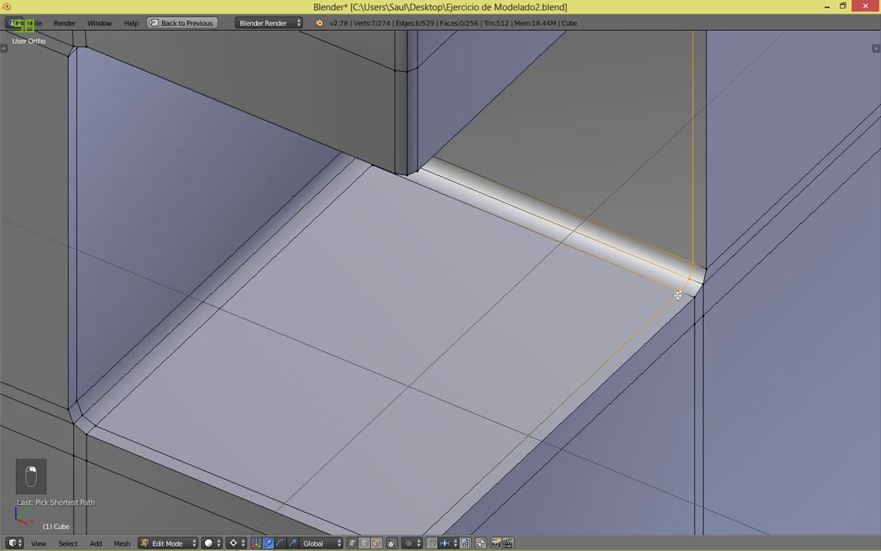
{"action": "middle_click_drag", "start_coordinate": [479, 431], "coordinate": [654, 258], "text": "shift"}
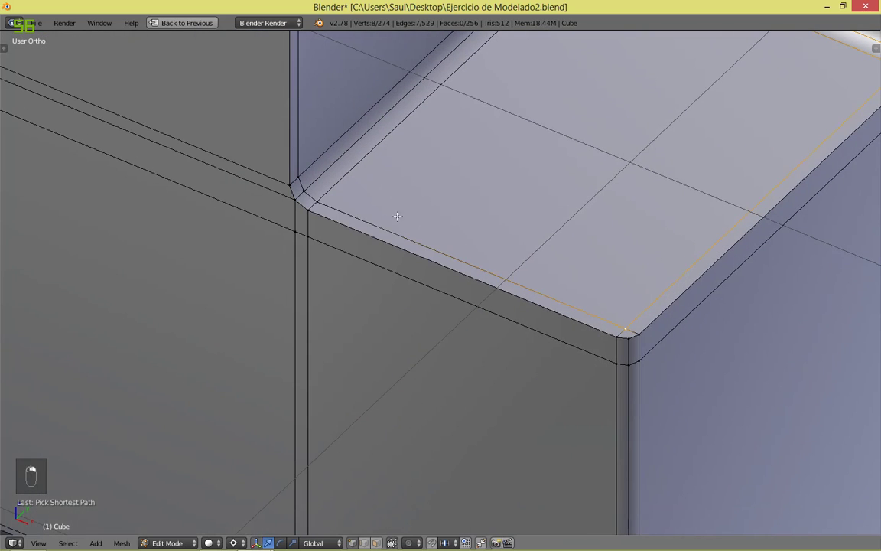
{"action": "right_click", "coordinate": [300, 172], "text": "ctrl"}
{"action": "middle_click_drag", "start_coordinate": [300, 173], "coordinate": [437, 374]}
{"action": "right_click", "coordinate": [391, 144], "text": "ctrl"}
{"action": "mouse_move", "coordinate": [507, 135]}
{"action": "middle_mouse_down"}
{"action": "mouse_move", "coordinate": [407, 261]}
{"action": "mouse_move", "coordinate": [465, 320]}
{"action": "mouse_move", "coordinate": [535, 327]}
{"action": "mouse_move", "coordinate": [503, 147]}
{"action": "middle_mouse_up"}
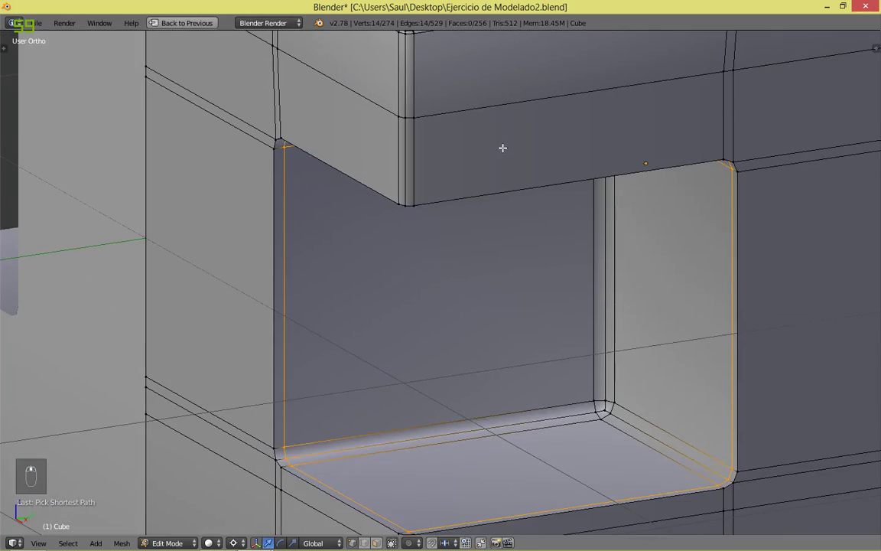
Step: Edge-slide the inner loop deeper into the recess in wireframe, and return to solid shading
{"action": "key", "text": "z"}
{"action": "left_click", "coordinate": [631, 161]}
{"action": "middle_click_drag", "start_coordinate": [676, 231], "coordinate": [759, 239]}
{"action": "scroll", "coordinate": [758, 239], "scroll_direction": "up", "scroll_amount": 1}
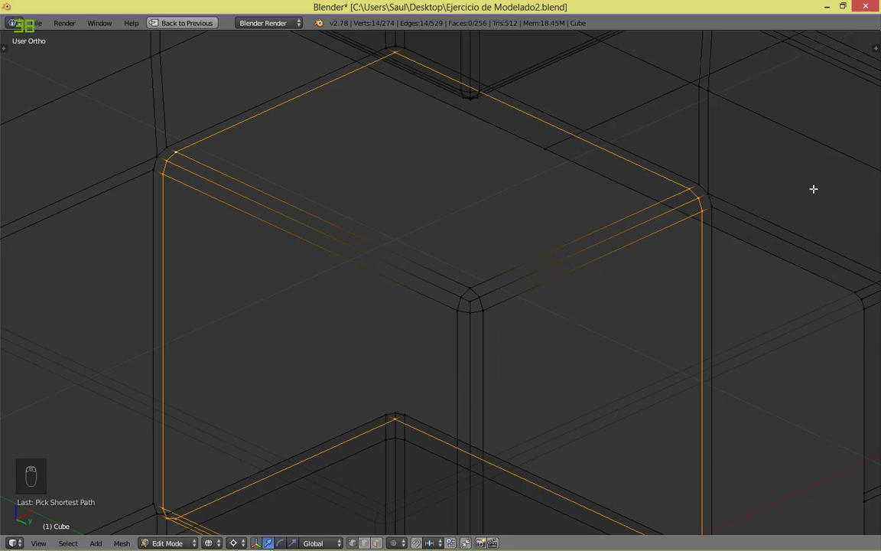
{"action": "key", "text": "g"}
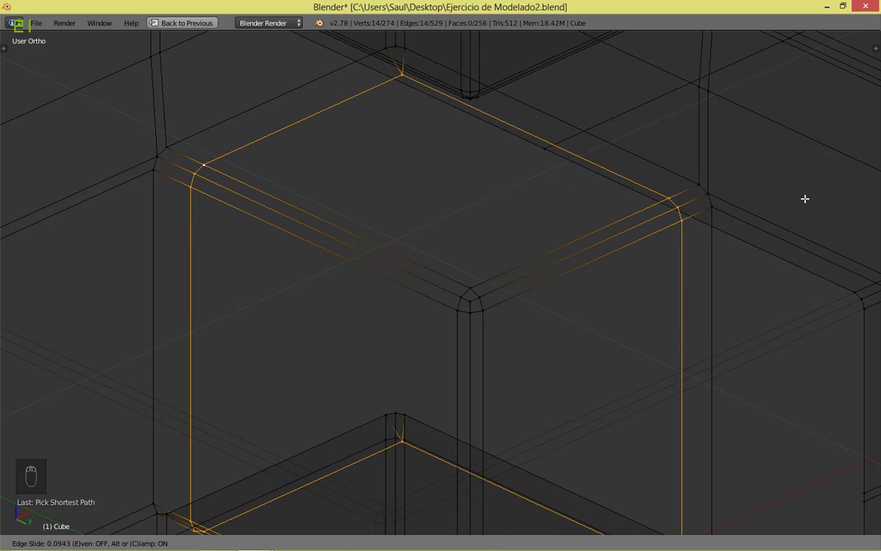
{"action": "left_click", "coordinate": [639, 117]}
{"action": "key", "text": "z"}
Step: Select all the outer rim edges around the lower recess opening, including the corner edges
{"action": "mouse_move", "coordinate": [639, 118]}
{"action": "middle_mouse_down"}
{"action": "mouse_move", "coordinate": [627, 397]}
{"action": "mouse_move", "coordinate": [614, 187]}
{"action": "mouse_move", "coordinate": [622, 225]}
{"action": "middle_mouse_up"}
{"action": "right_click", "coordinate": [543, 373], "text": "alt"}
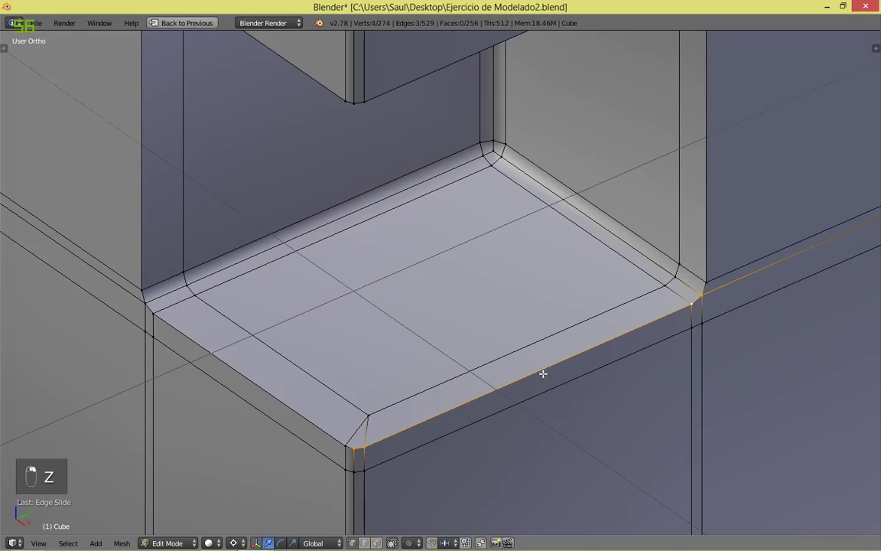
{"action": "right_click", "coordinate": [309, 405], "text": "alt+shift"}
{"action": "scroll", "coordinate": [167, 242], "scroll_direction": "down", "scroll_amount": 3}
{"action": "key", "text": "z"}
{"action": "right_click", "coordinate": [354, 166], "text": "alt+shift"}
{"action": "right_click", "coordinate": [440, 159], "text": "alt+shift"}
{"action": "right_click", "coordinate": [608, 179], "text": "alt+shift"}
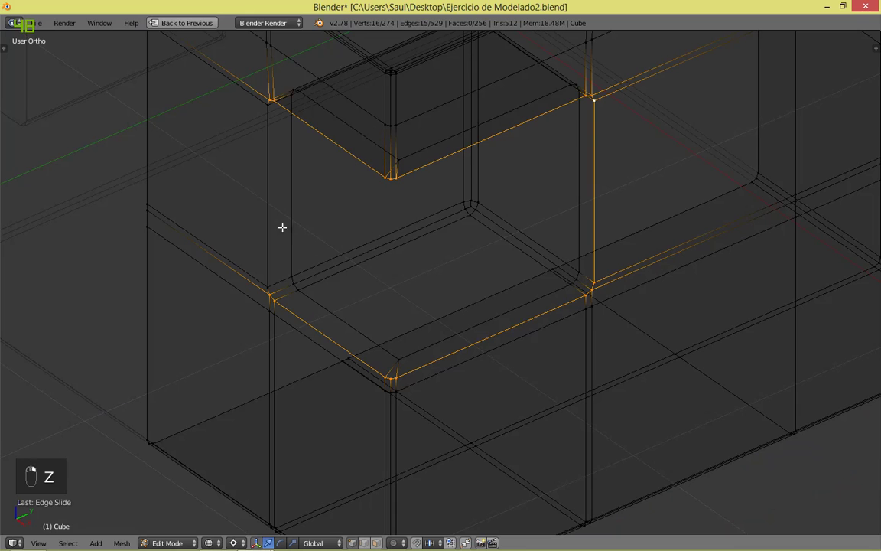
{"action": "key", "text": "z"}
{"action": "middle_click_drag", "start_coordinate": [600, 336], "coordinate": [600, 246]}
{"action": "scroll", "coordinate": [716, 262], "scroll_direction": "up", "scroll_amount": 1}
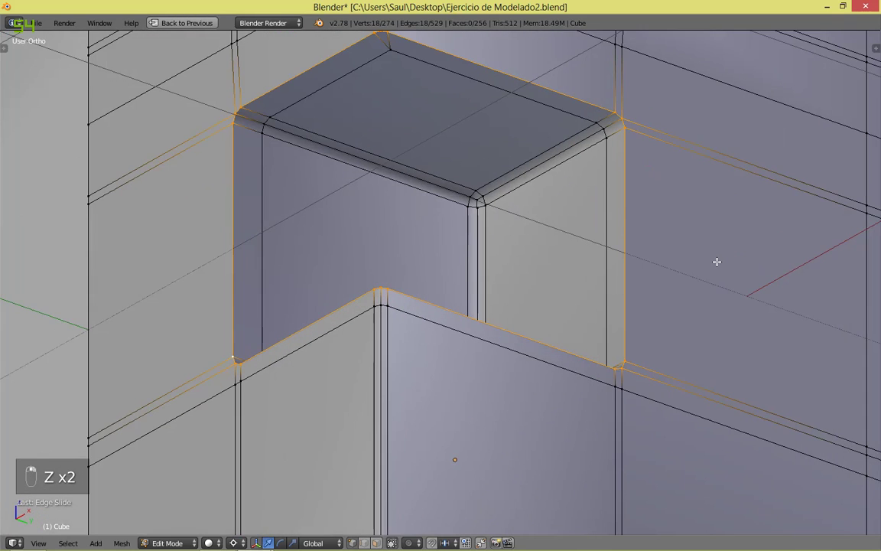
Step: Bevel the recess rim with 3 segments and an offset of about 0.03
{"action": "middle_click_drag", "start_coordinate": [717, 264], "coordinate": [708, 296]}
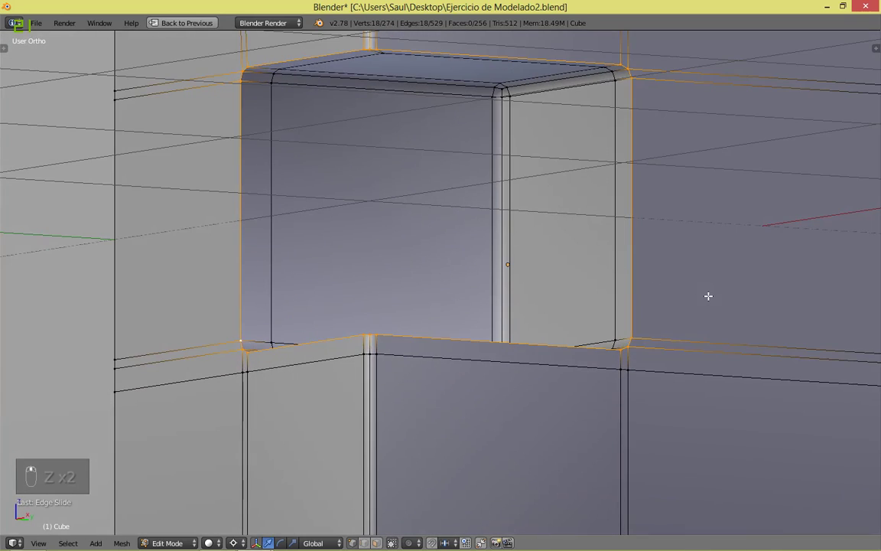
{"action": "key", "text": "ctrl+b"}
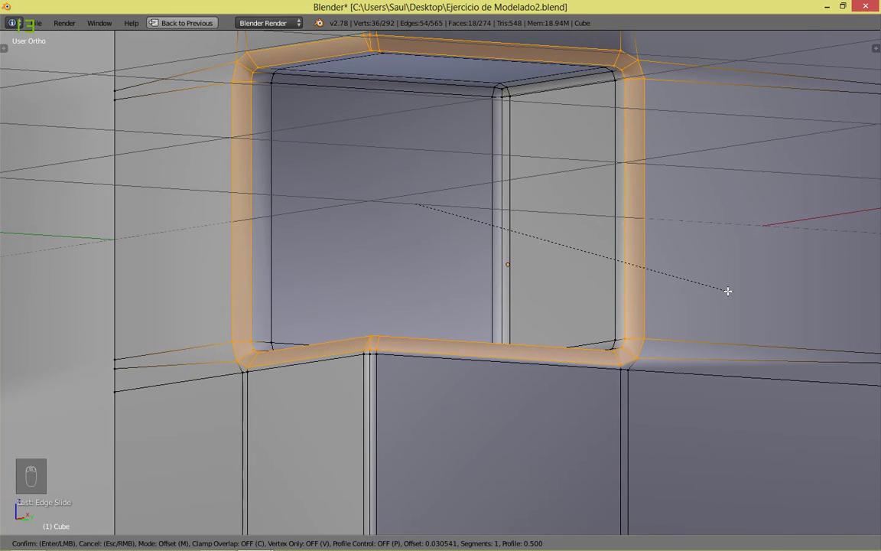
{"action": "scroll", "coordinate": [728, 291], "scroll_direction": "up", "scroll_amount": 1}
{"action": "scroll", "coordinate": [728, 291], "scroll_direction": "up", "scroll_amount": 1}
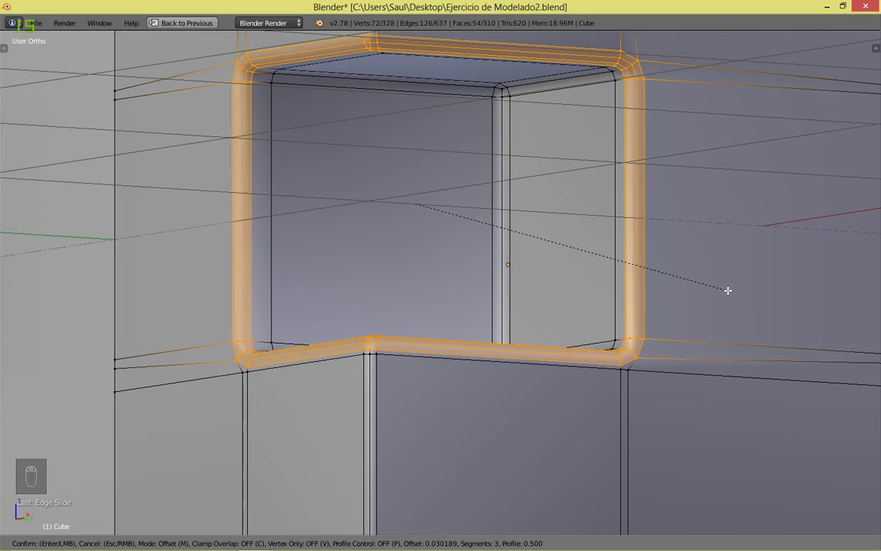
{"action": "left_click", "coordinate": [726, 291]}
Step: Leave edit mode and turn the Subsurf modifier's viewport display on for the bevelled recess
{"action": "middle_click_drag", "start_coordinate": [720, 296], "coordinate": [728, 330]}
{"action": "scroll", "coordinate": [728, 332], "scroll_direction": "up", "scroll_amount": 2}
{"action": "key", "text": "Tab"}
{"action": "middle_click_drag", "start_coordinate": [448, 346], "coordinate": [433, 305]}
{"action": "key", "text": "shift+space"}
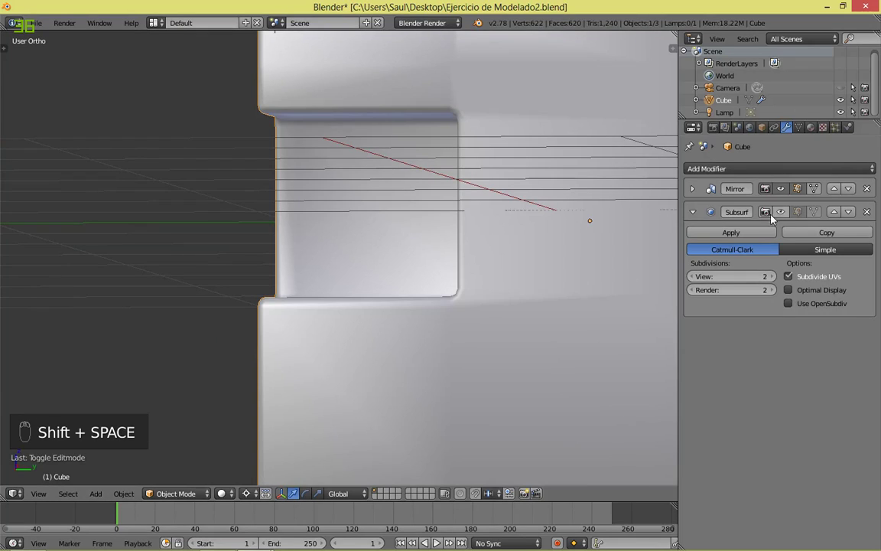
{"action": "key", "text": "shift+space"}
Step: Inspect the smoothed recess in wireframe and solid shading, and examine its bevelled corner topology in edit mode
{"action": "mouse_move", "coordinate": [444, 311]}
{"action": "middle_mouse_down"}
{"action": "mouse_move", "coordinate": [440, 351]}
{"action": "mouse_move", "coordinate": [466, 368]}
{"action": "mouse_move", "coordinate": [513, 364]}
{"action": "mouse_move", "coordinate": [568, 466]}
{"action": "mouse_move", "coordinate": [581, 369]}
{"action": "mouse_move", "coordinate": [592, 411]}
{"action": "middle_mouse_up"}
{"action": "key", "text": "z"}
{"action": "left_click", "coordinate": [873, 405]}
{"action": "key", "text": "z"}
{"action": "left_click", "coordinate": [675, 445]}
{"action": "middle_click_drag", "start_coordinate": [675, 444], "coordinate": [392, 384]}
{"action": "key", "text": "Tab"}
{"action": "left_click", "coordinate": [757, 380]}
{"action": "middle_click_drag", "start_coordinate": [599, 307], "coordinate": [635, 330]}
{"action": "scroll", "coordinate": [751, 238], "scroll_direction": "up", "scroll_amount": 3}
{"action": "middle_click_drag", "start_coordinate": [498, 266], "coordinate": [192, 272], "text": "shift"}
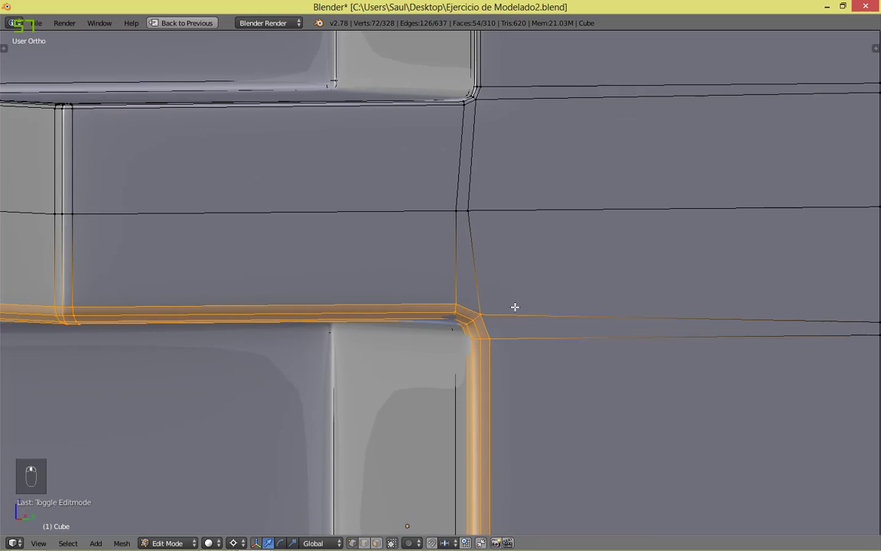
Step: Align the band's middle vertex with the recess's upper corner rim vertex by scaling Y to 0 about the 3D cursor, and save the file
{"action": "right_click", "coordinate": [483, 303]}
{"action": "right_click", "coordinate": [482, 208]}
{"action": "right_click", "coordinate": [488, 297]}
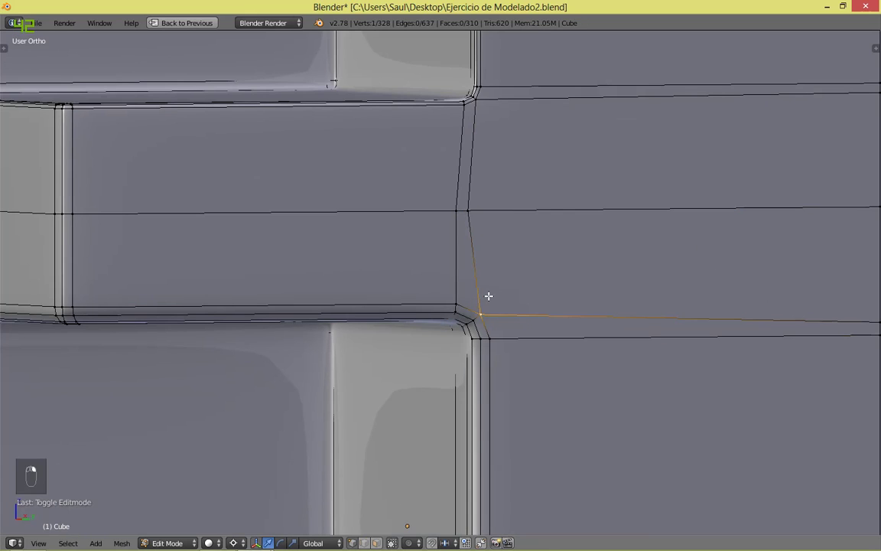
{"action": "key", "text": "shift+s"}
{"action": "left_click", "coordinate": [480, 223]}
{"action": "right_click", "coordinate": [479, 223]}
{"action": "key", "text": "s"}
{"action": "key", "text": "y"}
{"action": "key", "text": "0"}
{"action": "key", "text": "Return"}
{"action": "key", "text": "a"}
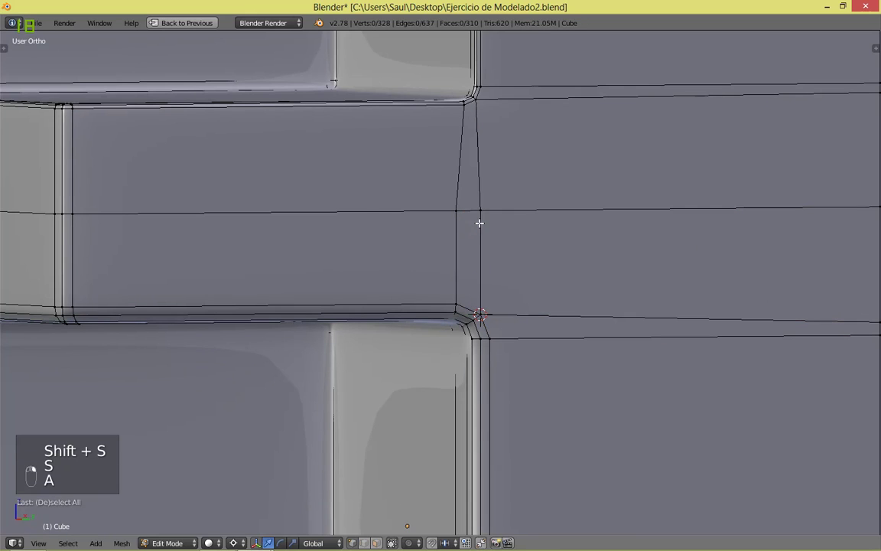
{"action": "key", "text": "ctrl+s"}
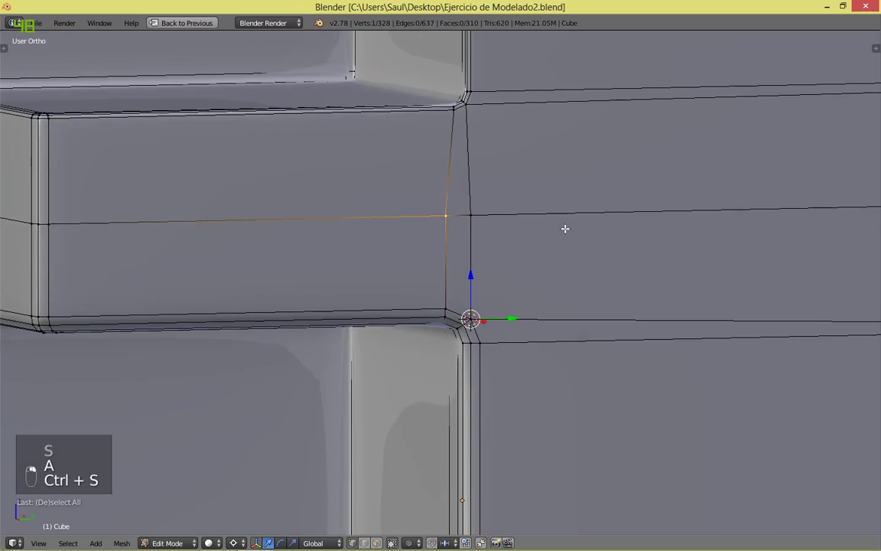
Step: Select the horizontal edge row running across the wall from the recess corner and flatten it by scaling Z to 0 about the 3D cursor
{"action": "key", "text": "Tab"}
{"action": "key", "text": "Tab"}
{"action": "left_click", "coordinate": [565, 289]}
{"action": "scroll", "coordinate": [486, 309], "scroll_direction": "up", "scroll_amount": 3}
{"action": "right_click", "coordinate": [757, 309]}
{"action": "key", "text": "s"}
{"action": "key", "text": "c"}
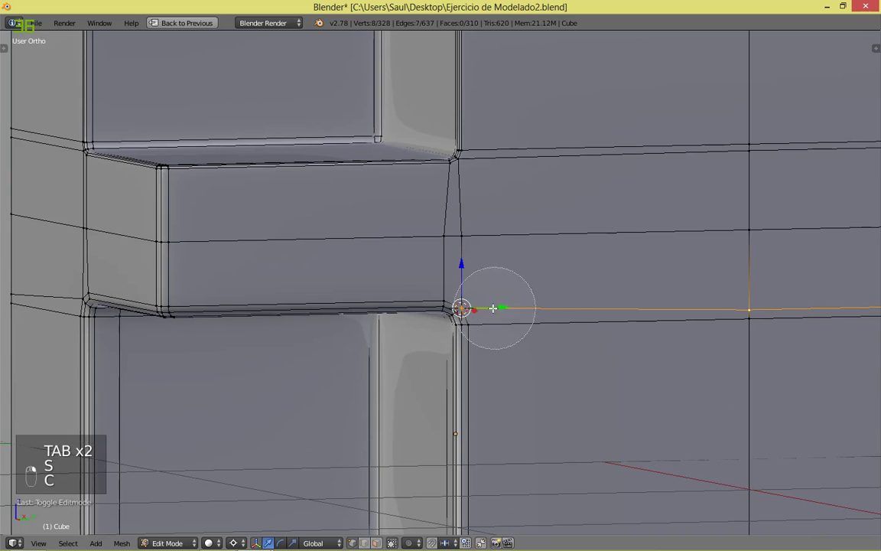
{"action": "right_click", "coordinate": [462, 309]}
{"action": "key", "text": "s"}
{"action": "key", "text": "z"}
{"action": "key", "text": "0"}
{"action": "left_click", "coordinate": [461, 307]}
{"action": "key", "text": "a"}
{"action": "scroll", "coordinate": [465, 309], "scroll_direction": "down", "scroll_amount": 3}
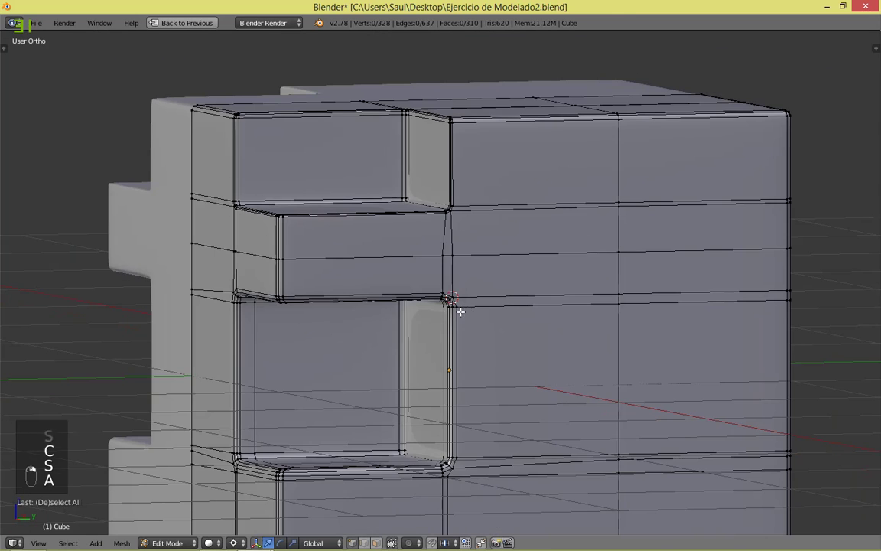
Step: Inspect the smoothed recess in object mode with wireframe and solid shading, and examine its topology from the other side in edit mode
{"action": "key", "text": "Tab"}
{"action": "middle_click_drag", "start_coordinate": [437, 402], "coordinate": [410, 309], "text": "shift"}
{"action": "key", "text": "z"}
{"action": "middle_click_drag", "start_coordinate": [640, 301], "coordinate": [602, 256]}
{"action": "key", "text": "z"}
{"action": "middle_click_drag", "start_coordinate": [526, 369], "coordinate": [397, 342]}
{"action": "key", "text": "Tab"}
{"action": "scroll", "coordinate": [718, 293], "scroll_direction": "up", "scroll_amount": 1}
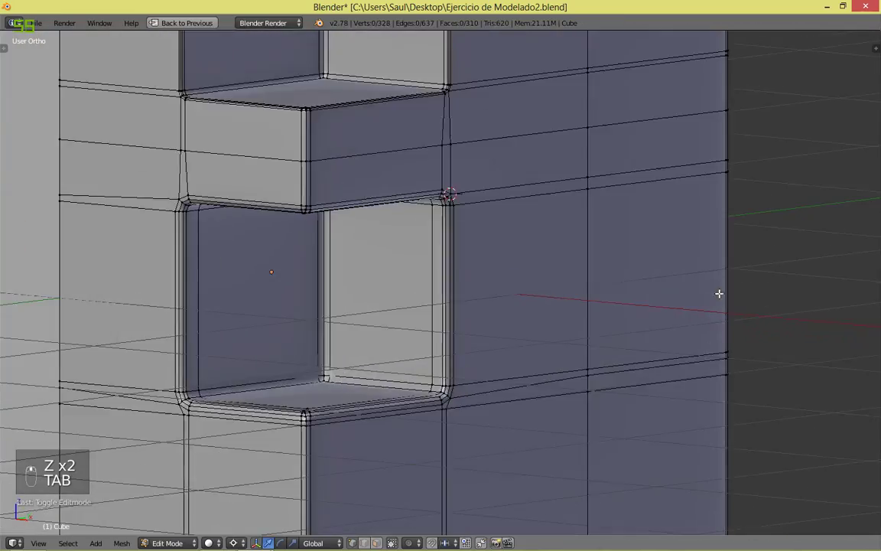
Step: Snap the 3D cursor to the recess's opposite upper corner rim vertex and level the vertex at the edge row's far end with it
{"action": "middle_click_drag", "start_coordinate": [644, 315], "coordinate": [808, 229], "text": "shift"}
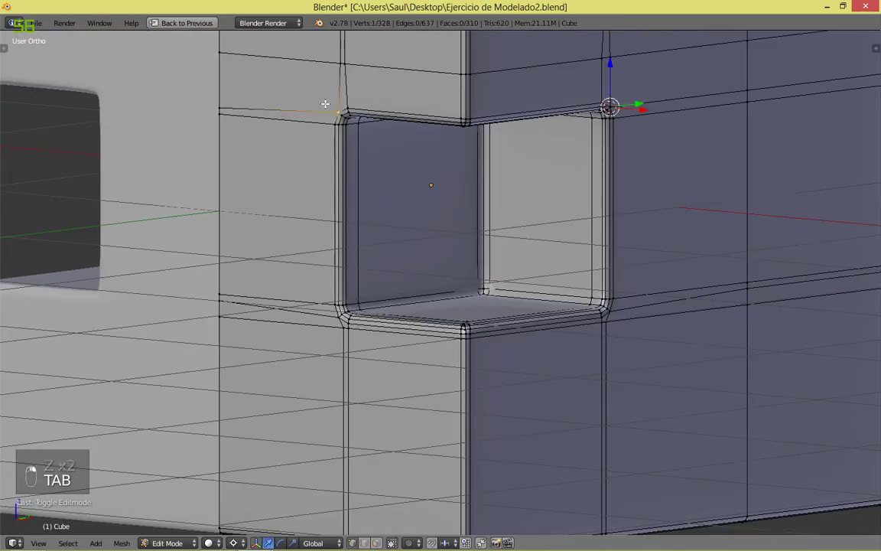
{"action": "key", "text": "KP_Decimal"}
{"action": "key", "text": "shift+s"}
{"action": "left_click", "coordinate": [332, 266]}
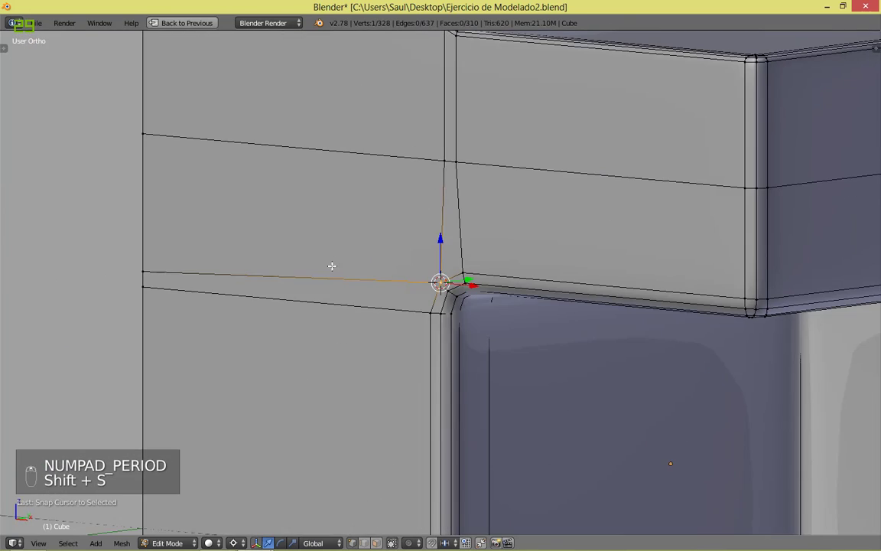
{"action": "middle_click_drag", "start_coordinate": [118, 272], "coordinate": [210, 273], "text": "shift"}
{"action": "key", "text": "g"}
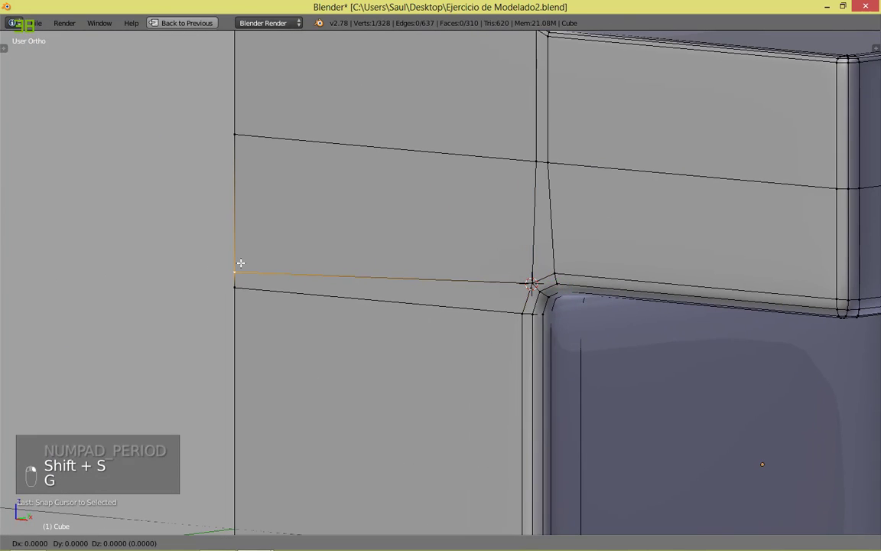
{"action": "key", "text": "s"}
{"action": "left_click", "coordinate": [241, 263]}
{"action": "key", "text": "a"}
{"action": "middle_click_drag", "start_coordinate": [241, 262], "coordinate": [745, 370]}
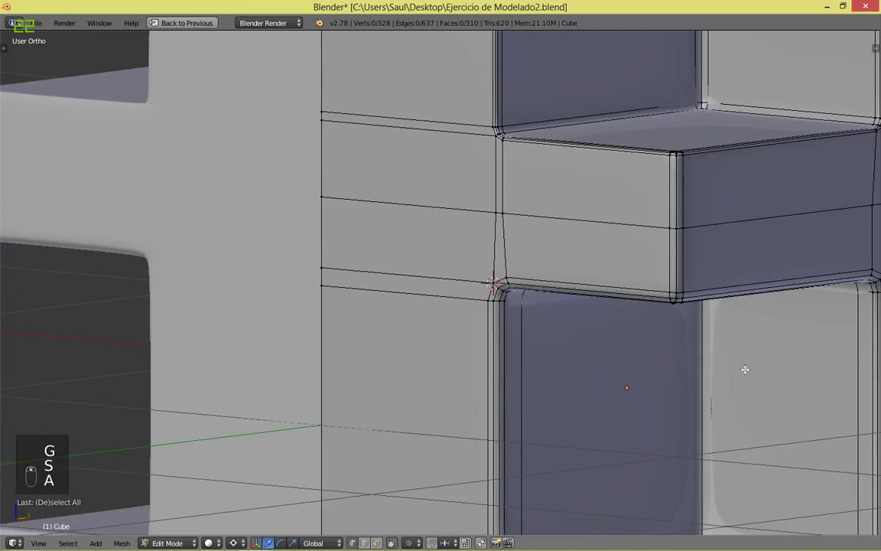
Step: Leave edit mode and save the file over the existing version
{"action": "key", "text": "Tab"}
{"action": "middle_click_drag", "start_coordinate": [532, 424], "coordinate": [445, 163], "text": "shift"}
{"action": "key", "text": "ctrl+s"}
{"action": "left_click", "coordinate": [444, 163]}
Step: Inspect the block's lower section in edit mode, examining the edge loop below the recess and the bottom outer corner
{"action": "scroll", "coordinate": [629, 301], "scroll_direction": "down", "scroll_amount": 4}
{"action": "middle_click_drag", "start_coordinate": [629, 301], "coordinate": [564, 336]}
{"action": "key", "text": "Tab"}
{"action": "middle_click_drag", "start_coordinate": [675, 356], "coordinate": [598, 295]}
{"action": "scroll", "coordinate": [597, 295], "scroll_direction": "up", "scroll_amount": 4}
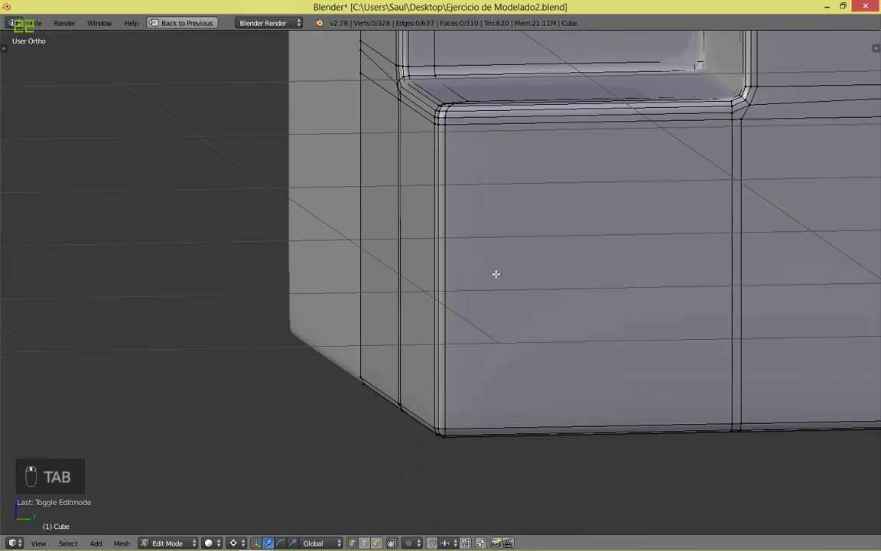
{"action": "right_click", "coordinate": [785, 122], "text": "alt"}
{"action": "scroll", "coordinate": [785, 121], "scroll_direction": "down", "scroll_amount": 3}
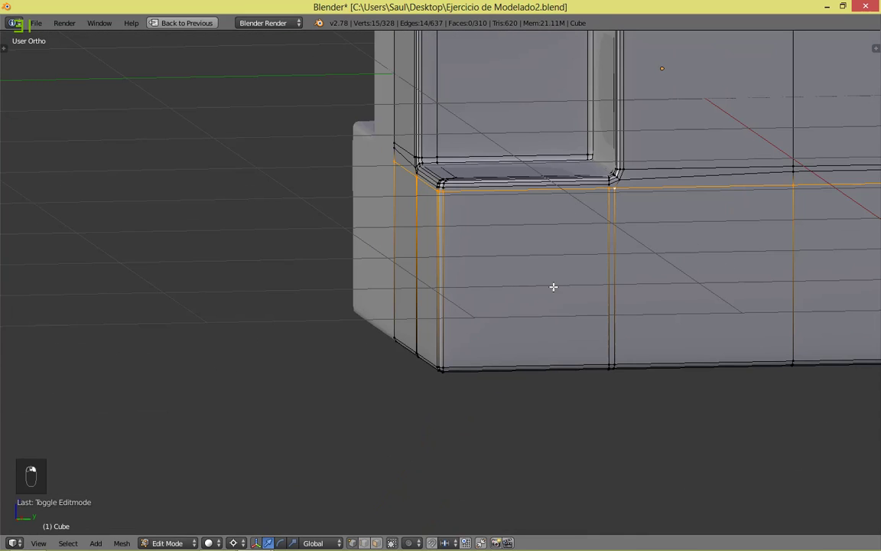
{"action": "middle_click_drag", "start_coordinate": [520, 391], "coordinate": [584, 295]}
{"action": "scroll", "coordinate": [585, 297], "scroll_direction": "up", "scroll_amount": 5}
{"action": "key", "text": "a"}
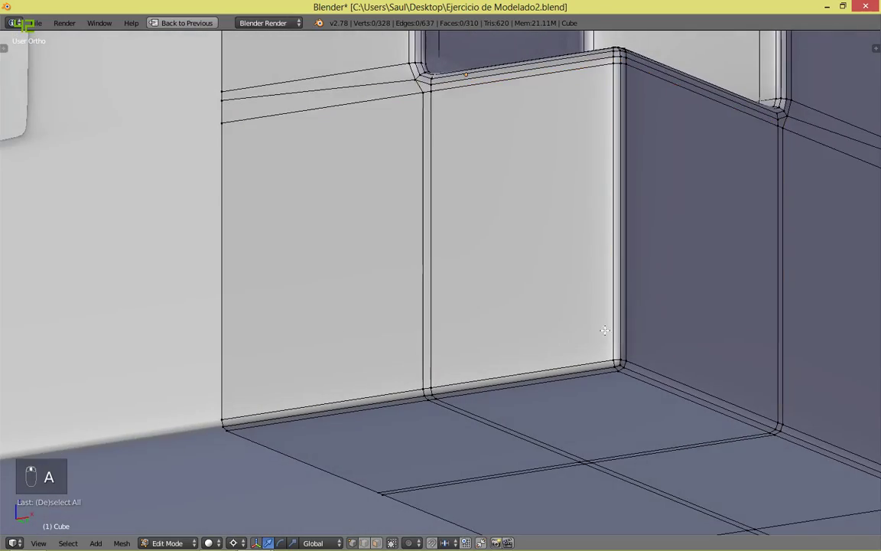
Step: Select the vertices around the block's bottom outer corner and its vertical edge, and delete them
{"action": "middle_click_drag", "start_coordinate": [604, 335], "coordinate": [612, 314]}
{"action": "key", "text": "c"}
{"action": "left_click", "coordinate": [636, 358]}
{"action": "right_click", "coordinate": [635, 358]}
{"action": "middle_click_drag", "start_coordinate": [786, 234], "coordinate": [728, 248]}
{"action": "key", "text": "x"}
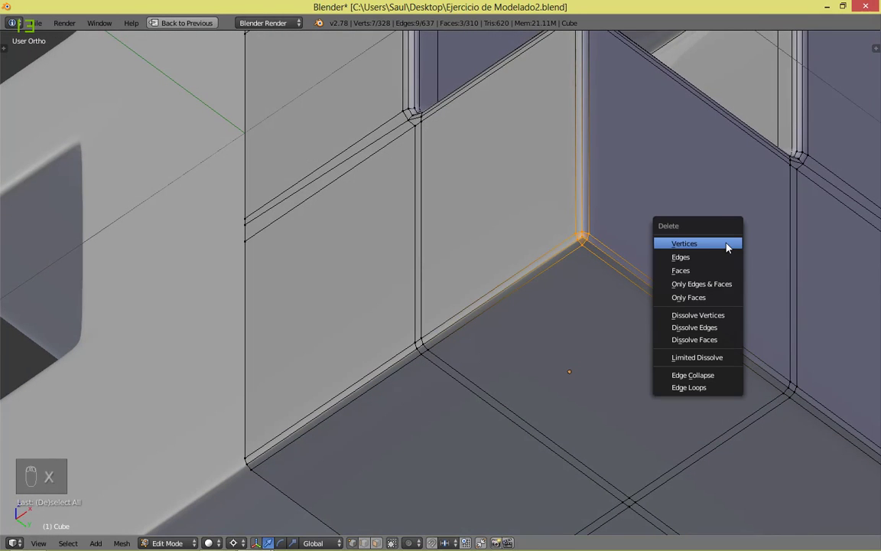
{"action": "left_click", "coordinate": [727, 244]}
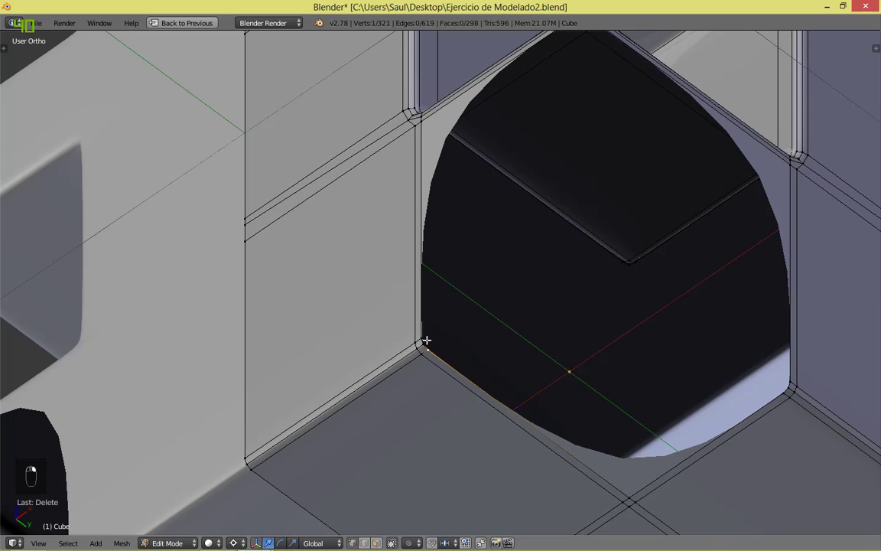
Step: Delete the leftover bevel vertices at the three lower corners of the opening
{"action": "key", "text": "x"}
{"action": "left_click", "coordinate": [478, 313]}
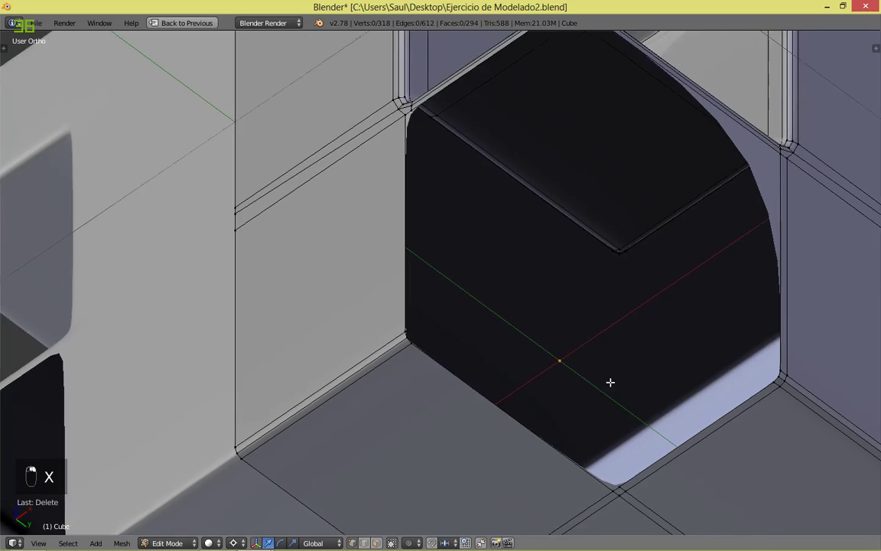
{"action": "middle_click_drag", "start_coordinate": [626, 400], "coordinate": [480, 259], "text": "shift"}
{"action": "key", "text": "x"}
{"action": "left_click", "coordinate": [474, 337]}
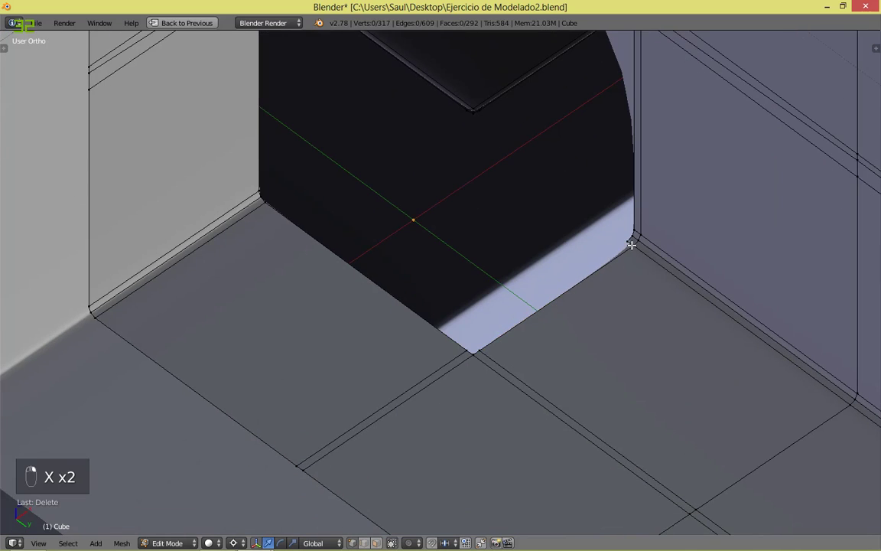
{"action": "key", "text": "x"}
{"action": "left_click", "coordinate": [633, 223]}
Step: Select the border edge loop around the opened corner, then clear it and pick a vertex on the opening's upper edge
{"action": "middle_click_drag", "start_coordinate": [632, 35], "coordinate": [598, 310], "text": "shift"}
{"action": "right_click", "coordinate": [644, 281], "text": "alt"}
{"action": "middle_click_drag", "start_coordinate": [645, 365], "coordinate": [705, 390], "text": "shift"}
{"action": "middle_click_drag", "start_coordinate": [699, 185], "coordinate": [726, 210]}
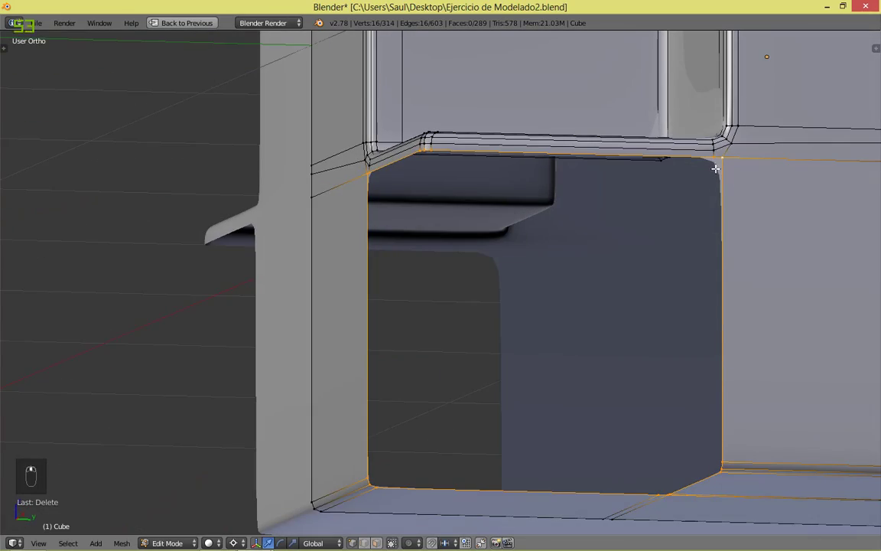
{"action": "key", "text": "a"}
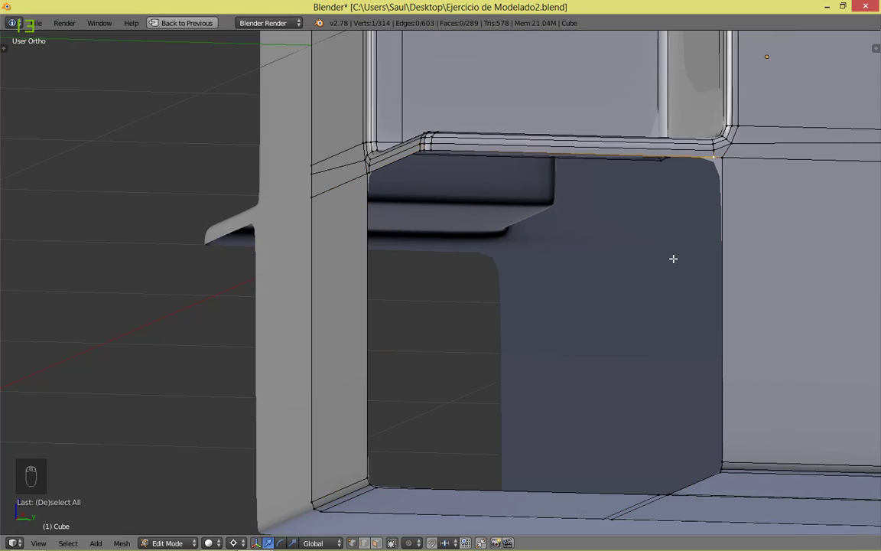
{"action": "scroll", "coordinate": [673, 259], "scroll_direction": "down", "scroll_amount": 3}
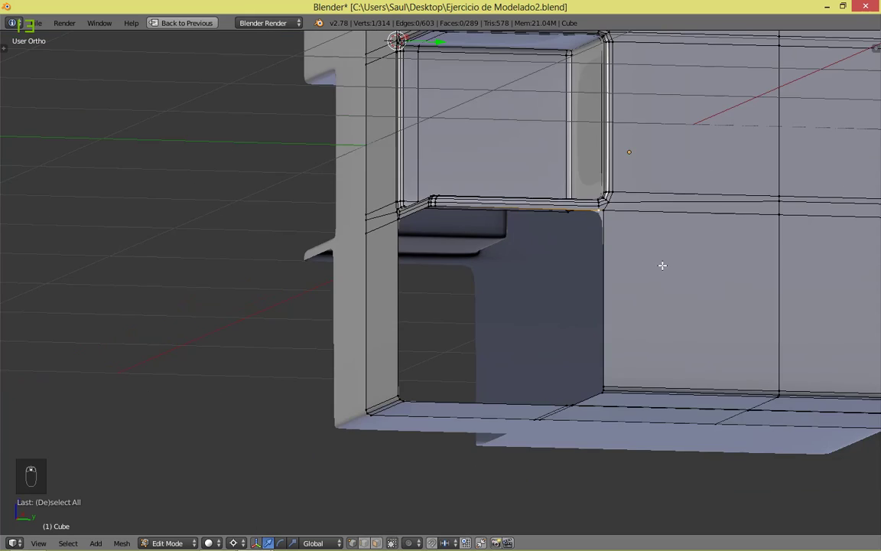
Step: Leave edit mode and undo the vertex deletions at the block's bottom corner
{"action": "key", "text": "Tab"}
{"action": "scroll", "coordinate": [350, 289], "scroll_direction": "up", "scroll_amount": 2}
{"action": "middle_click_drag", "start_coordinate": [407, 297], "coordinate": [493, 360]}
{"action": "key", "text": "ctrl+z"}
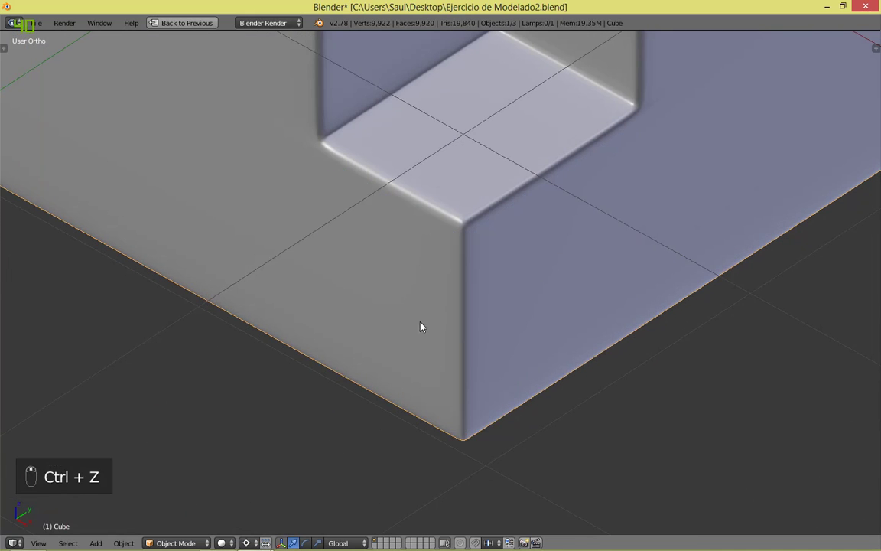
Step: Snap the 3D cursor to the block's bottom outer corner vertex in edit mode and return to object mode
{"action": "scroll", "coordinate": [415, 240], "scroll_direction": "up", "scroll_amount": 5}
{"action": "key", "text": "Tab"}
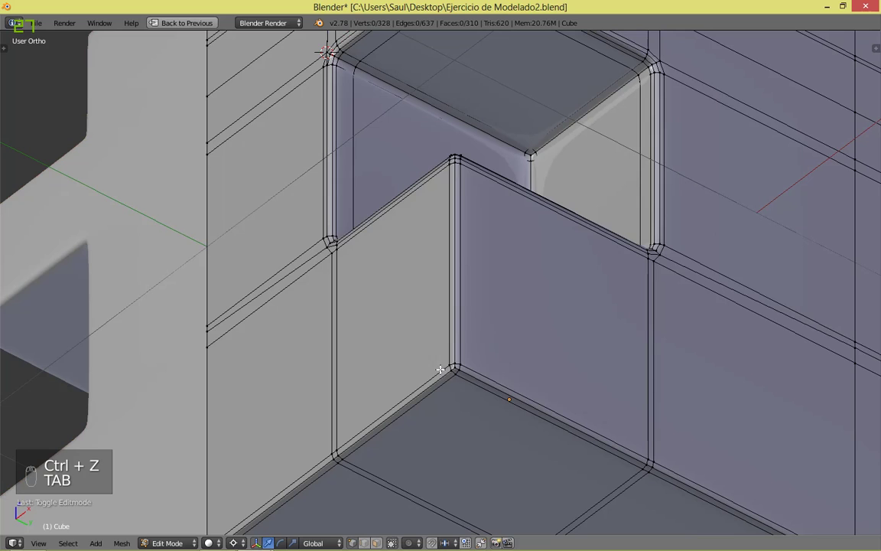
{"action": "key", "text": "shift+s"}
{"action": "left_click", "coordinate": [597, 309]}
{"action": "key", "text": "Tab"}
Step: Add a UV sphere at the 3D cursor on the block's bottom corner
{"action": "scroll", "coordinate": [537, 185], "scroll_direction": "down", "scroll_amount": 3}
{"action": "key", "text": "shift+a"}
{"action": "mouse_move", "coordinate": [482, 180]}
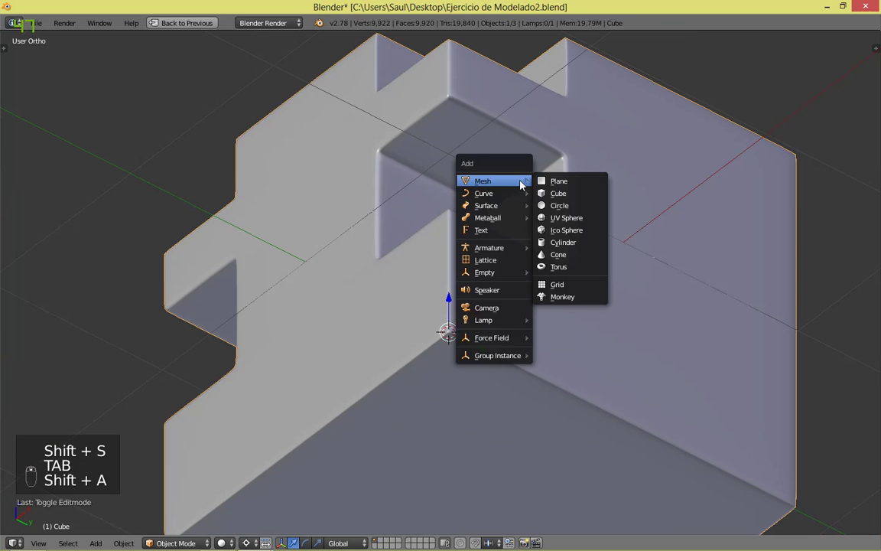
{"action": "left_click", "coordinate": [574, 219]}
{"action": "middle_click_drag", "start_coordinate": [645, 218], "coordinate": [679, 293]}
{"action": "scroll", "coordinate": [679, 293], "scroll_direction": "up", "scroll_amount": 1}
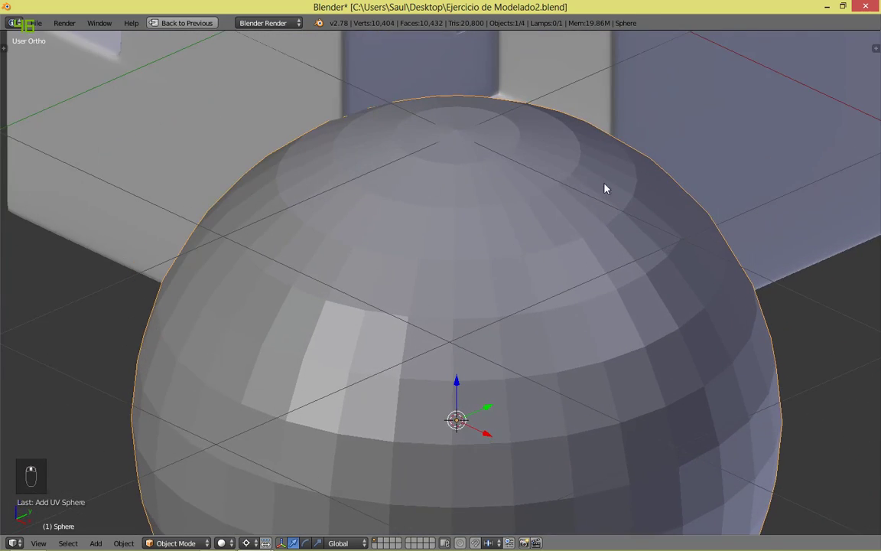
Step: Examine the UV sphere's top pole vertex in edit mode, then delete the sphere
{"action": "key", "text": "Tab"}
{"action": "right_click", "coordinate": [441, 118]}
{"action": "key", "text": "g"}
{"action": "right_click", "coordinate": [635, 149]}
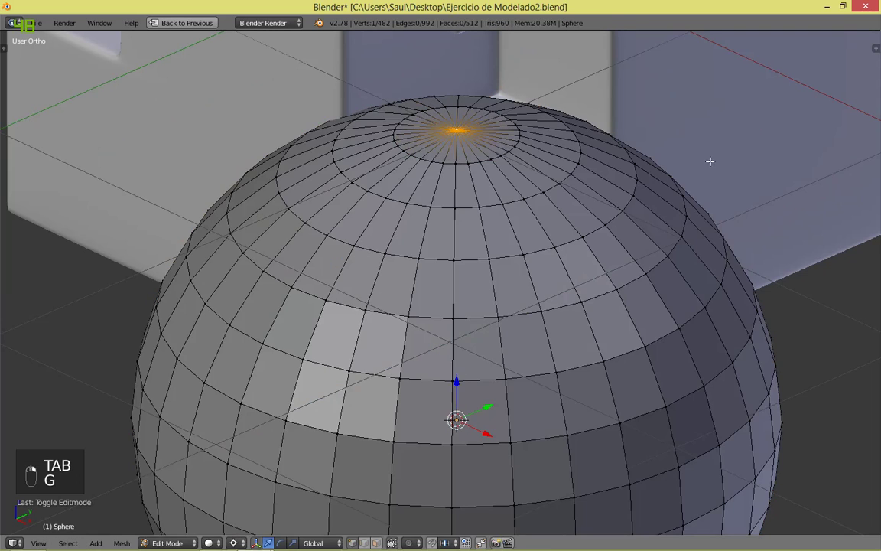
{"action": "key", "text": "Tab"}
{"action": "key", "text": "x"}
{"action": "left_click", "coordinate": [409, 125]}
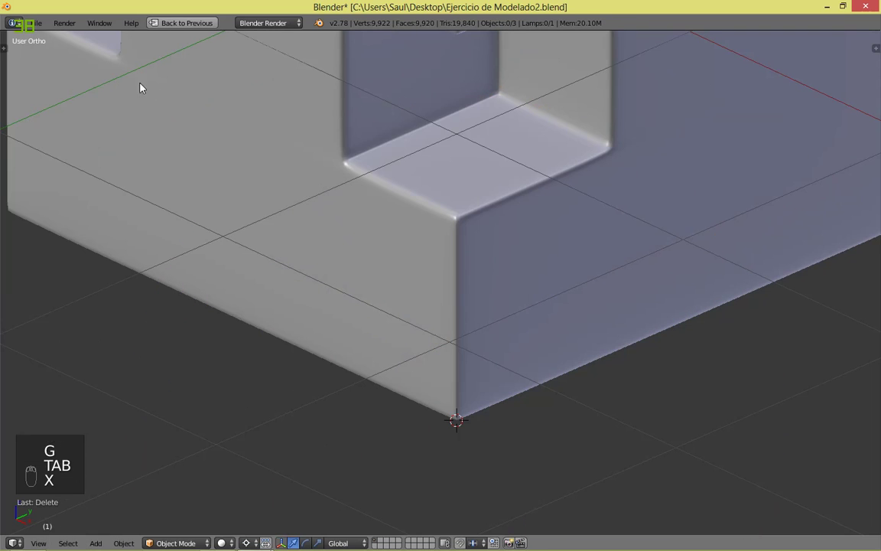
Step: Open the add-on settings in the user preferences and search for "extra"
{"action": "key", "text": "shift+a"}
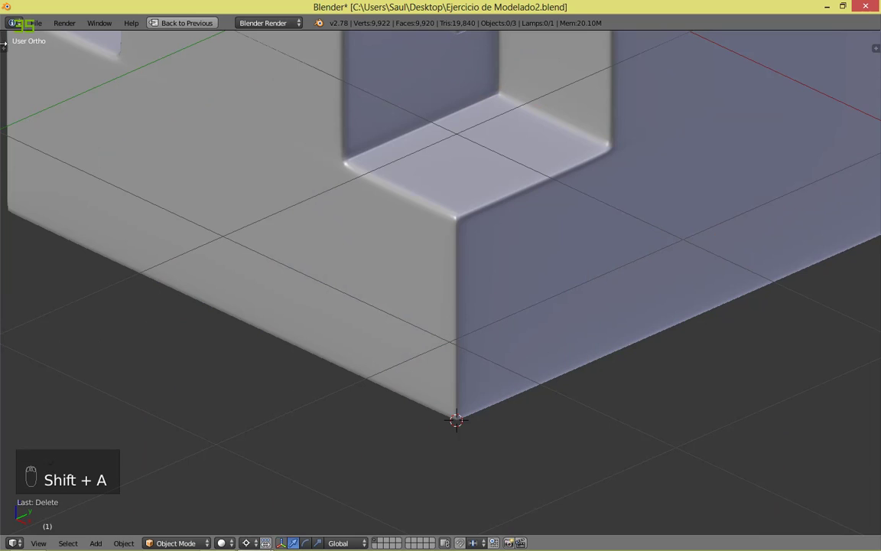
{"action": "left_click", "coordinate": [35, 23]}
{"action": "left_click", "coordinate": [72, 158]}
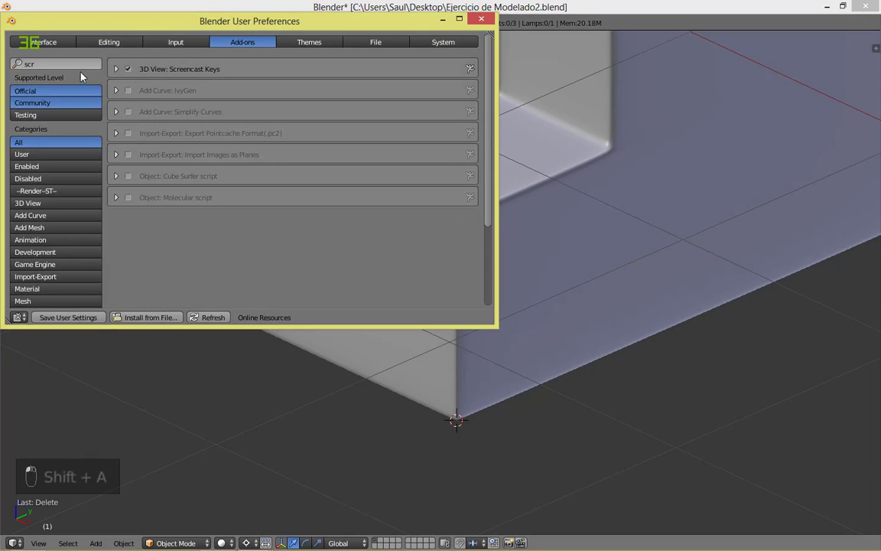
{"action": "left_click_drag", "start_coordinate": [184, 26], "coordinate": [192, 62]}
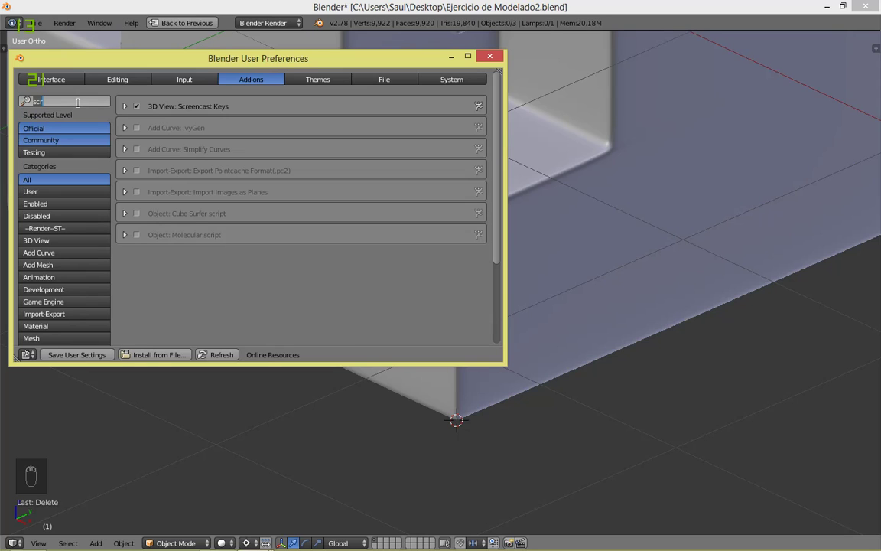
{"action": "key", "text": "BackSpace"}
{"action": "type", "text": "extr"}
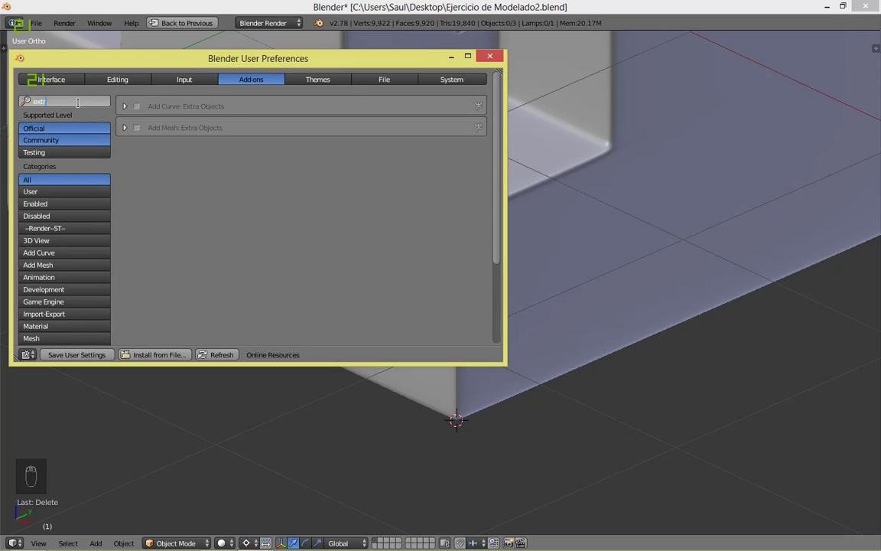
Step: Enable the Add Mesh: Extra Objects and Add Curve: Extra Objects add-ons and close the user preferences
{"action": "left_click", "coordinate": [137, 128]}
{"action": "left_click", "coordinate": [136, 107]}
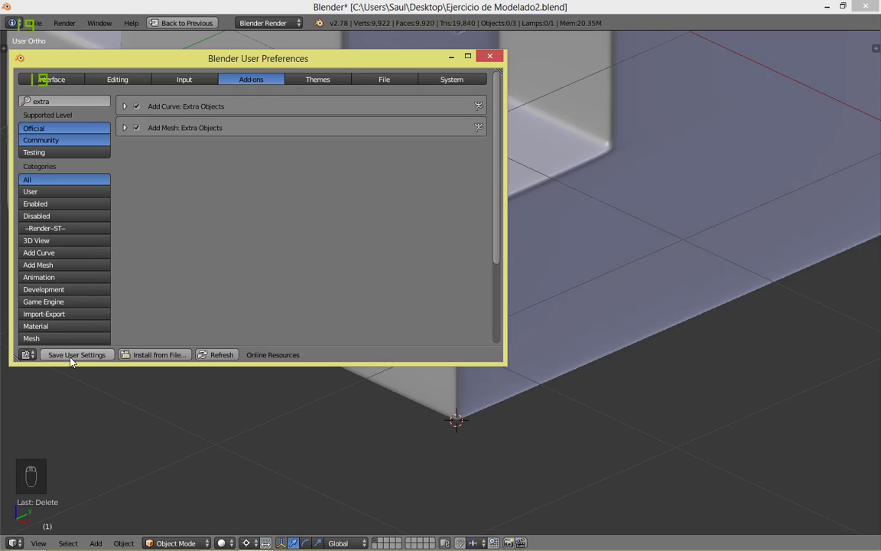
{"action": "left_click", "coordinate": [490, 56]}
Step: Add a Round Cube mesh at the 3D cursor on the block's bottom corner
{"action": "key", "text": "shift+a"}
{"action": "mouse_move", "coordinate": [474, 165]}
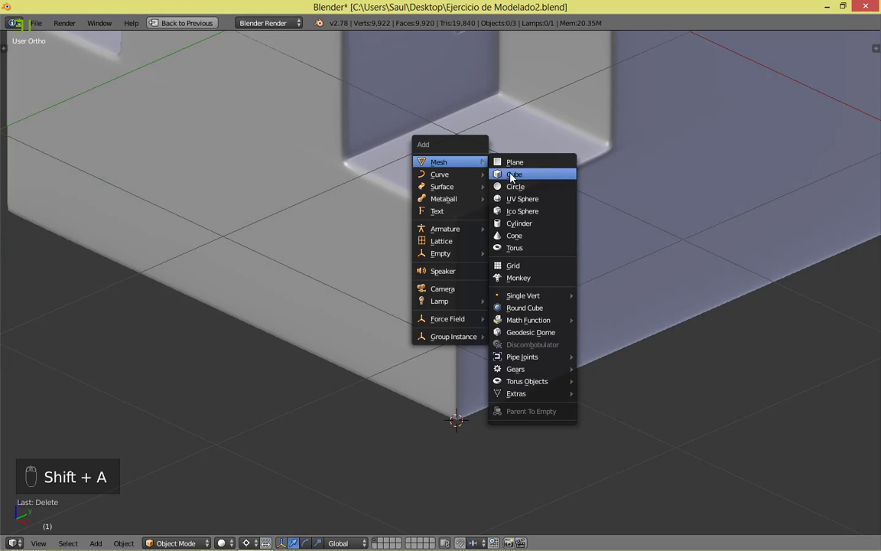
{"action": "left_click", "coordinate": [536, 308]}
Step: Scale the round cube down uniformly until it fits below the block's lower recess at the corner
{"action": "scroll", "coordinate": [397, 269], "scroll_direction": "down", "scroll_amount": 2}
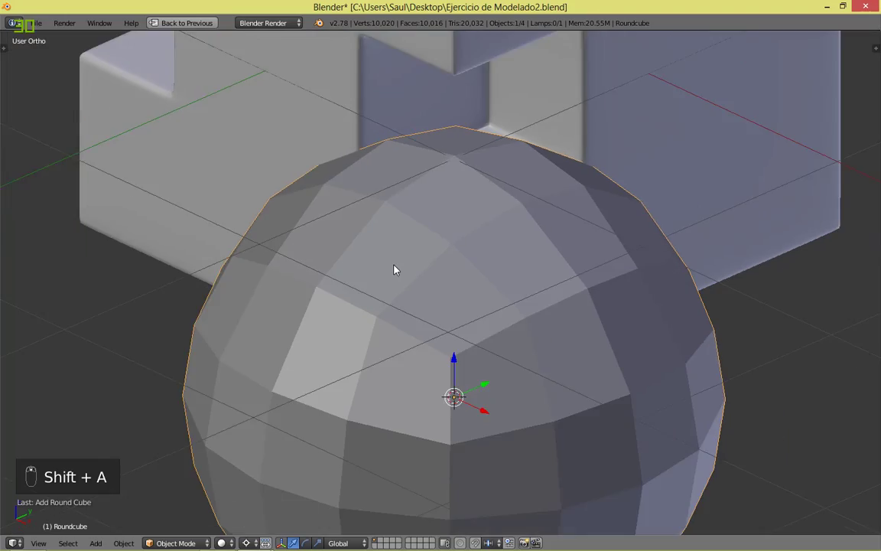
{"action": "key", "text": "KP_7"}
{"action": "key", "text": "z"}
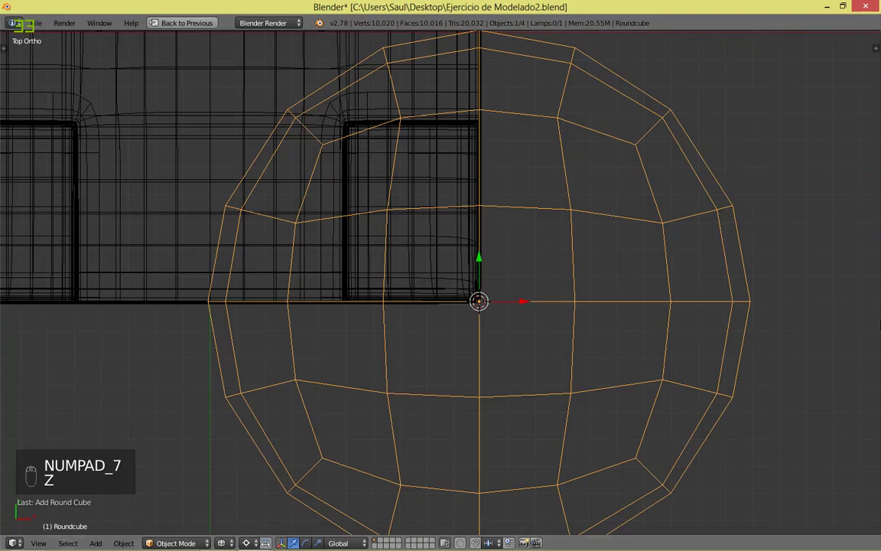
{"action": "mouse_move", "coordinate": [878, 326]}
{"action": "middle_mouse_down"}
{"action": "mouse_move", "coordinate": [787, 238]}
{"action": "mouse_move", "coordinate": [724, 457]}
{"action": "mouse_move", "coordinate": [576, 388]}
{"action": "mouse_move", "coordinate": [760, 251]}
{"action": "middle_mouse_up"}
{"action": "key", "text": "z"}
{"action": "key", "text": "s"}
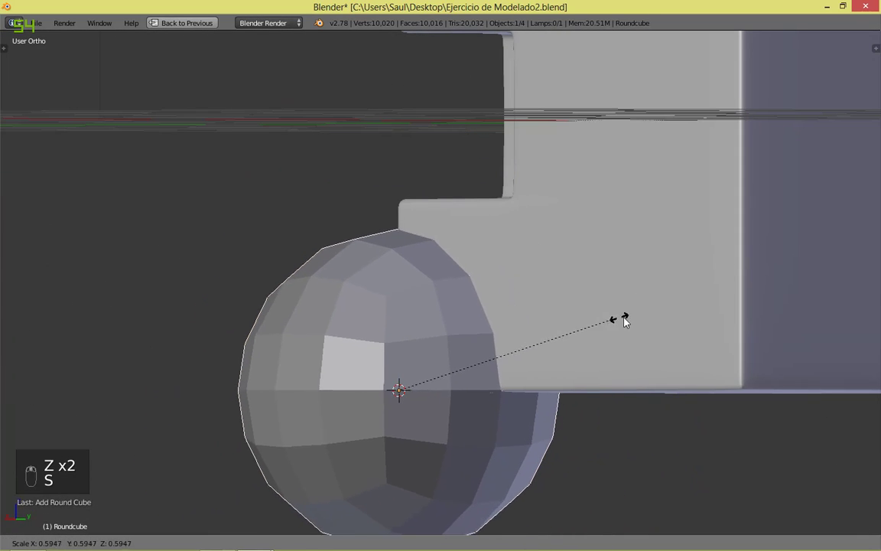
{"action": "left_click", "coordinate": [647, 322]}
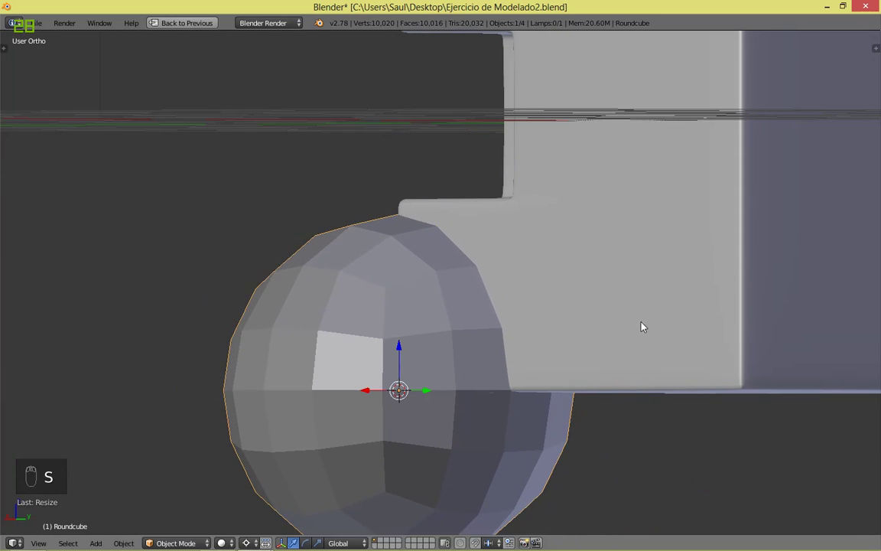
{"action": "key", "text": "z"}
{"action": "middle_click_drag", "start_coordinate": [610, 252], "coordinate": [712, 369]}
{"action": "key", "text": "z"}
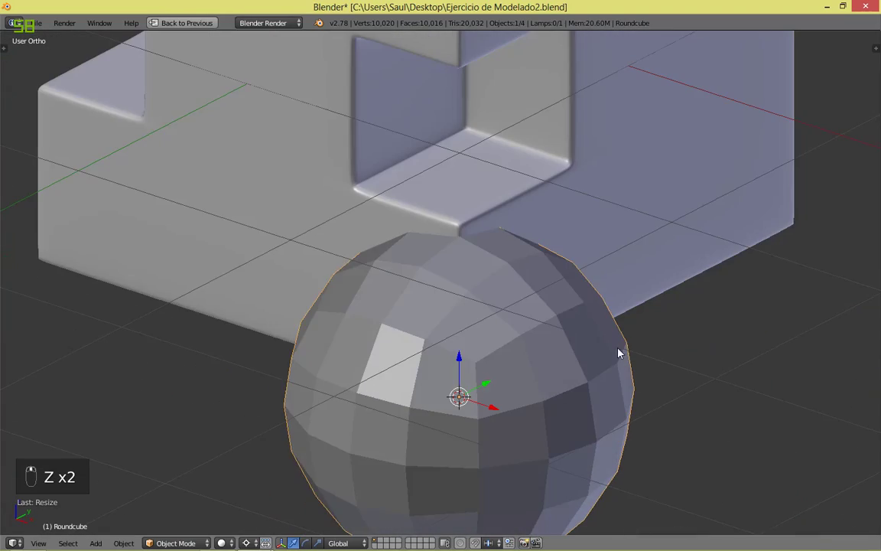
Step: In the round cube's face select mode, deselect the quadrant of faces overlapping the block as seen from above
{"action": "key", "text": "Tab"}
{"action": "key", "text": "KP_7"}
{"action": "key", "text": "z"}
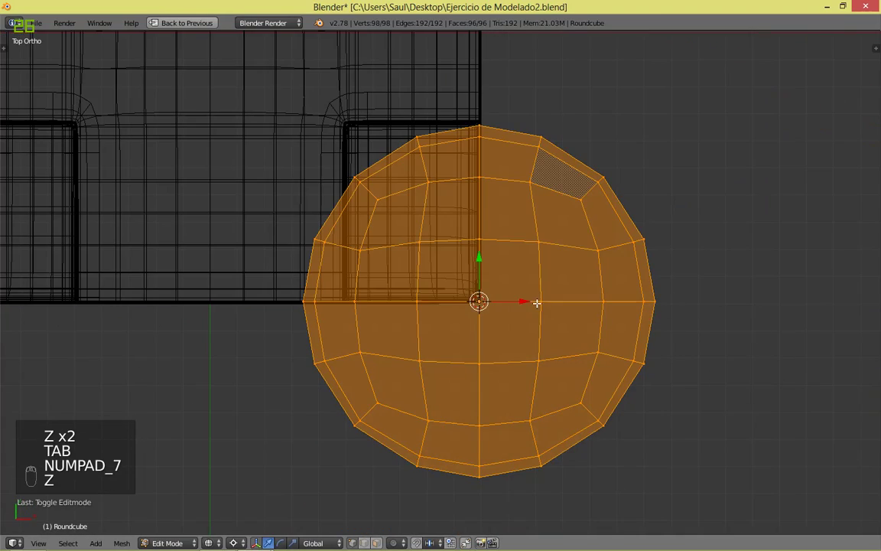
{"action": "key", "text": "ctrl+Tab"}
{"action": "left_click", "coordinate": [528, 306]}
{"action": "key", "text": "c"}
{"action": "mouse_move", "coordinate": [436, 251]}
{"action": "middle_mouse_down"}
{"action": "mouse_move", "coordinate": [323, 250]}
{"action": "mouse_move", "coordinate": [415, 126]}
{"action": "mouse_move", "coordinate": [423, 211]}
{"action": "middle_mouse_up"}
{"action": "right_click", "coordinate": [423, 212]}
{"action": "mouse_move", "coordinate": [683, 369]}
{"action": "middle_mouse_down"}
{"action": "mouse_move", "coordinate": [530, 273]}
{"action": "mouse_move", "coordinate": [558, 234]}
{"action": "mouse_move", "coordinate": [615, 216]}
{"action": "middle_mouse_up"}
{"action": "key", "text": "z"}
{"action": "left_click", "coordinate": [615, 387]}
{"action": "mouse_move", "coordinate": [616, 388]}
{"action": "middle_mouse_down"}
{"action": "mouse_move", "coordinate": [791, 379]}
{"action": "mouse_move", "coordinate": [760, 330]}
{"action": "middle_mouse_up"}
{"action": "key", "text": "KP_3"}
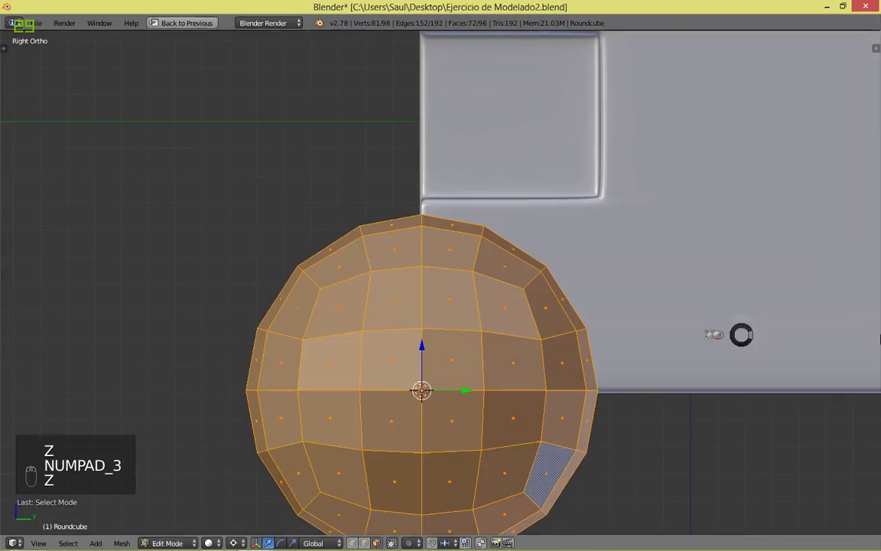
Step: Add the lower half of the remaining quadrant to the selection and delete the selected faces, keeping only the octant inside the block
{"action": "key", "text": "z"}
{"action": "middle_click_drag", "start_coordinate": [624, 349], "coordinate": [620, 314], "text": "shift"}
{"action": "key", "text": "c"}
{"action": "scroll", "coordinate": [531, 406], "scroll_direction": "down", "scroll_amount": 2}
{"action": "mouse_move", "coordinate": [558, 385]}
{"action": "left_mouse_down"}
{"action": "mouse_move", "coordinate": [425, 356]}
{"action": "mouse_move", "coordinate": [633, 338]}
{"action": "mouse_move", "coordinate": [379, 485]}
{"action": "left_mouse_up"}
{"action": "right_click", "coordinate": [379, 485]}
{"action": "scroll", "coordinate": [641, 251], "scroll_direction": "up", "scroll_amount": 2}
{"action": "key", "text": "z"}
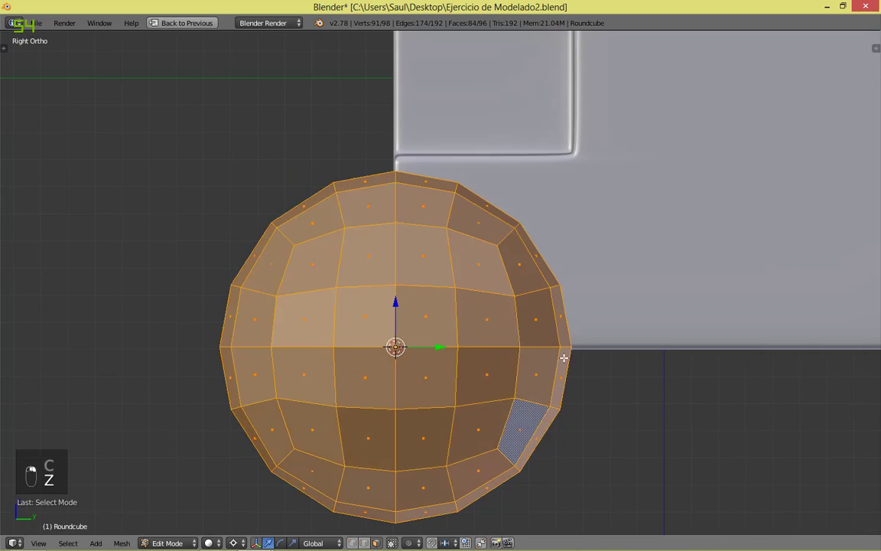
{"action": "middle_click_drag", "start_coordinate": [621, 366], "coordinate": [731, 345]}
{"action": "key", "text": "x"}
{"action": "left_click", "coordinate": [704, 369]}
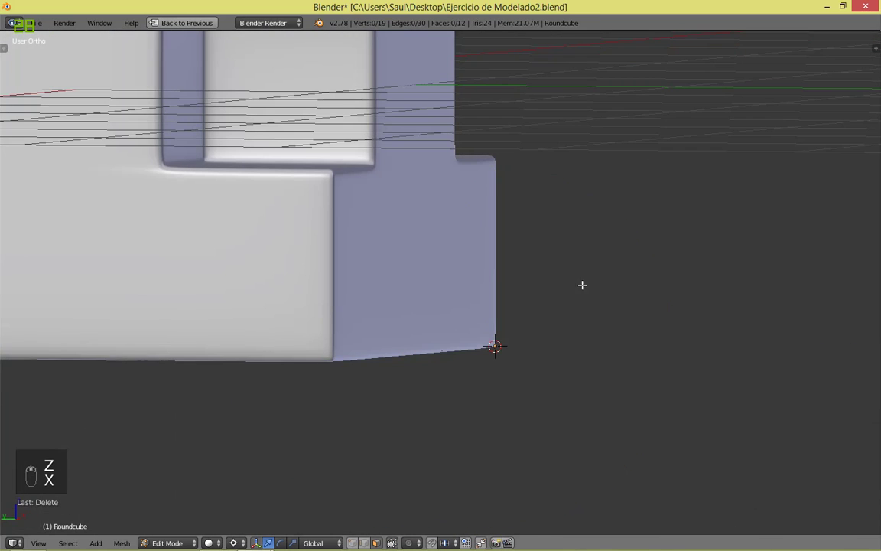
Step: Switch to vertex selection, return to object mode and show the objects in wireframe
{"action": "key", "text": "ctrl+Tab"}
{"action": "left_click", "coordinate": [531, 233]}
{"action": "middle_click_drag", "start_coordinate": [575, 234], "coordinate": [429, 256]}
{"action": "key", "text": "Tab"}
{"action": "key", "text": "z"}
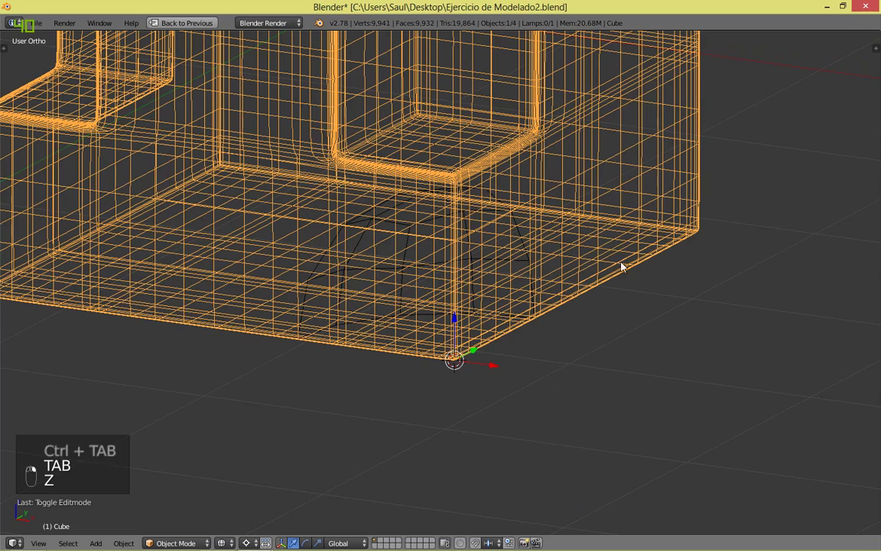
{"action": "right_click", "coordinate": [504, 202]}
{"action": "key", "text": "g"}
{"action": "right_click", "coordinate": [590, 331]}
{"action": "key", "text": "z"}
{"action": "key", "text": "g"}
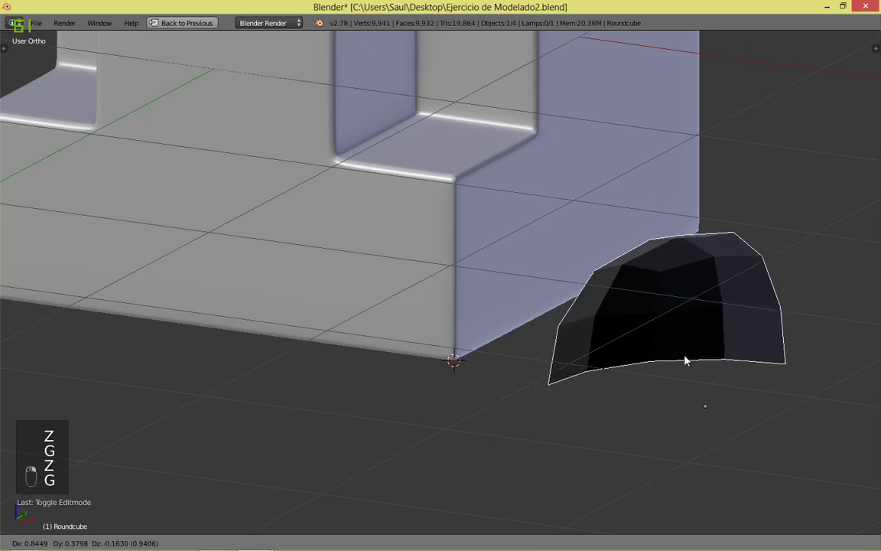
{"action": "right_click", "coordinate": [685, 359]}
Step: Delete the block's vertices clustered at its bottom outer corner, opening the three faces that meet there
{"action": "right_click", "coordinate": [286, 273]}
{"action": "key", "text": "Tab"}
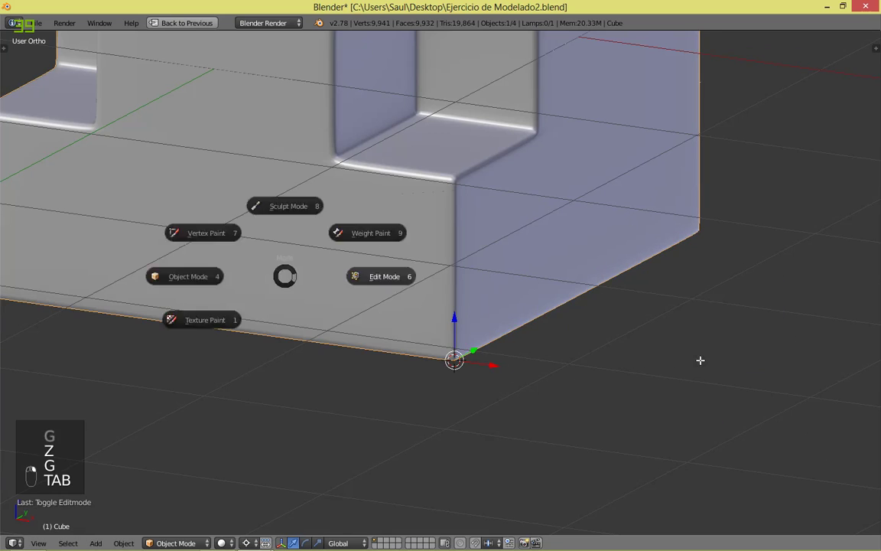
{"action": "middle_click_drag", "start_coordinate": [703, 355], "coordinate": [569, 269]}
{"action": "scroll", "coordinate": [483, 276], "scroll_direction": "up", "scroll_amount": 3}
{"action": "key", "text": "c"}
{"action": "left_click", "coordinate": [415, 271]}
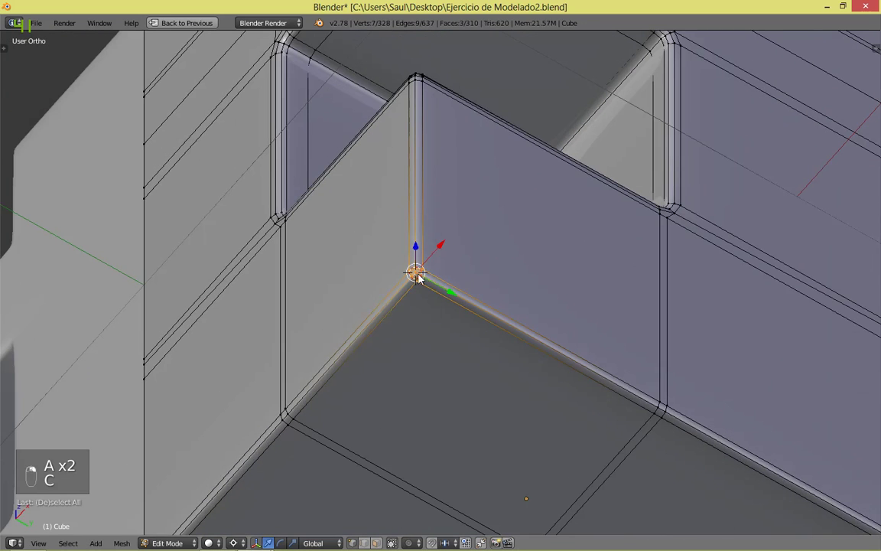
{"action": "key", "text": "x"}
{"action": "left_click", "coordinate": [406, 249]}
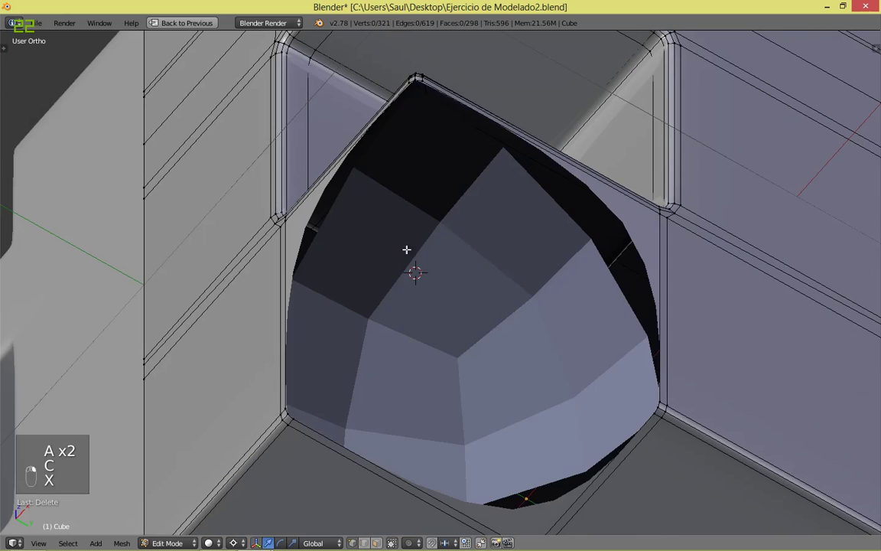
Step: Delete the leftover bevel vertices around the block's corner opening and save the file
{"action": "key", "text": "x"}
{"action": "left_click", "coordinate": [287, 403]}
{"action": "middle_click_drag", "start_coordinate": [531, 496], "coordinate": [494, 416], "text": "shift"}
{"action": "key", "text": "x"}
{"action": "left_click", "coordinate": [496, 419]}
{"action": "key", "text": "x"}
{"action": "left_click", "coordinate": [447, 392]}
{"action": "key", "text": "x"}
{"action": "left_click", "coordinate": [566, 290]}
{"action": "middle_click_drag", "start_coordinate": [571, 230], "coordinate": [617, 378]}
{"action": "scroll", "coordinate": [617, 378], "scroll_direction": "down", "scroll_amount": 2}
{"action": "key", "text": "Tab"}
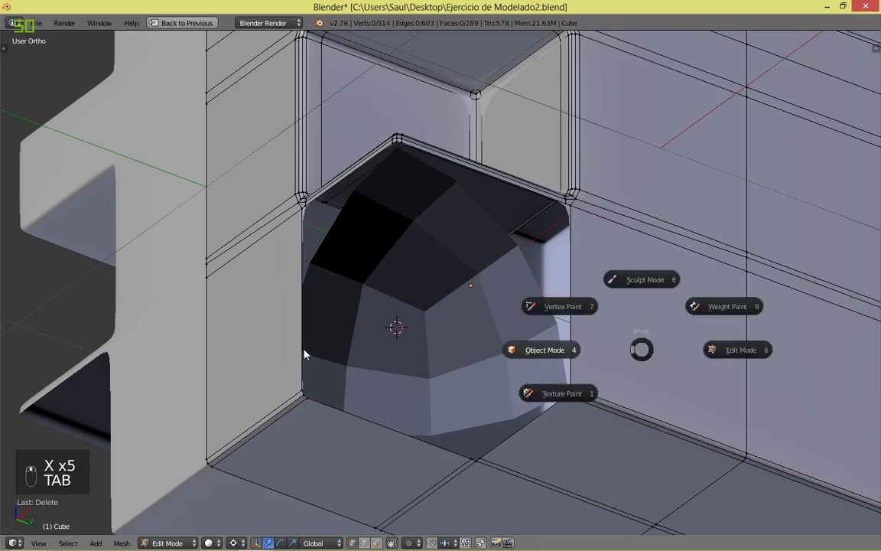
{"action": "left_click", "coordinate": [328, 354]}
{"action": "middle_click_drag", "start_coordinate": [314, 351], "coordinate": [328, 369]}
{"action": "key", "text": "ctrl+s"}
{"action": "left_click", "coordinate": [328, 369]}
Step: Scale the round-cube octant down slightly within the corner opening and save the file
{"action": "right_click", "coordinate": [427, 270]}
{"action": "middle_click_drag", "start_coordinate": [427, 269], "coordinate": [675, 262]}
{"action": "key", "text": "s"}
{"action": "right_click", "coordinate": [667, 266]}
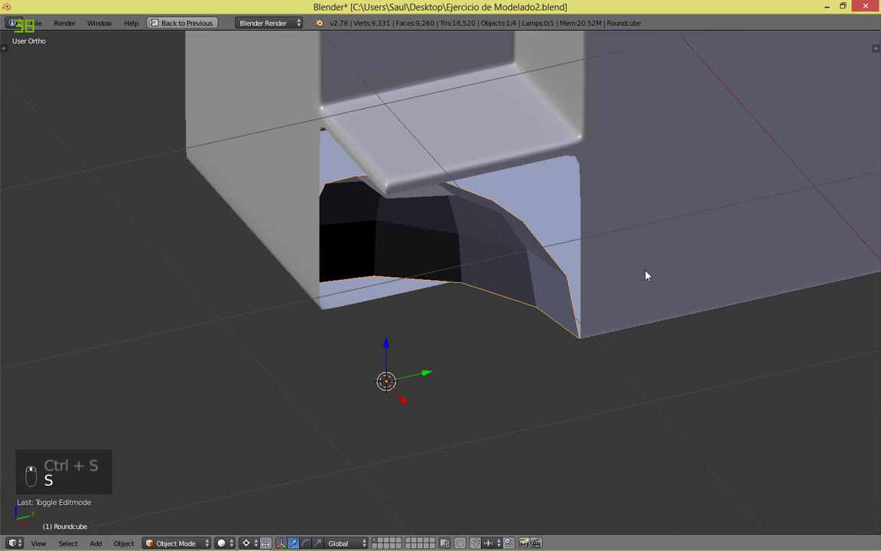
{"action": "key", "text": "s"}
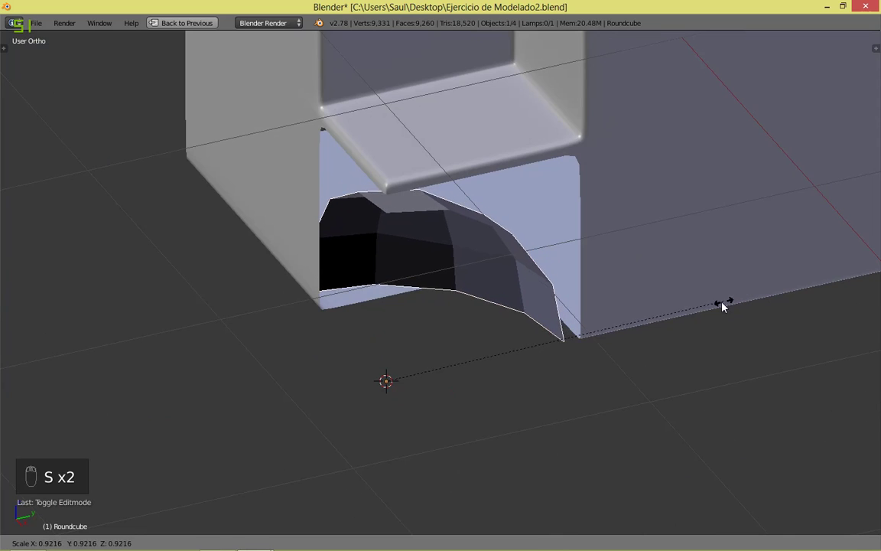
{"action": "left_click", "coordinate": [663, 317]}
{"action": "middle_click_drag", "start_coordinate": [525, 359], "coordinate": [574, 342]}
{"action": "key", "text": "ctrl+s"}
Step: Try to join the block and the round-cube octant with the octant as the active object
{"action": "right_click", "coordinate": [182, 313]}
{"action": "key", "text": "Tab"}
{"action": "scroll", "coordinate": [387, 375], "scroll_direction": "up", "scroll_amount": 3}
{"action": "key", "text": "Tab"}
{"action": "right_click", "coordinate": [501, 221], "text": "shift"}
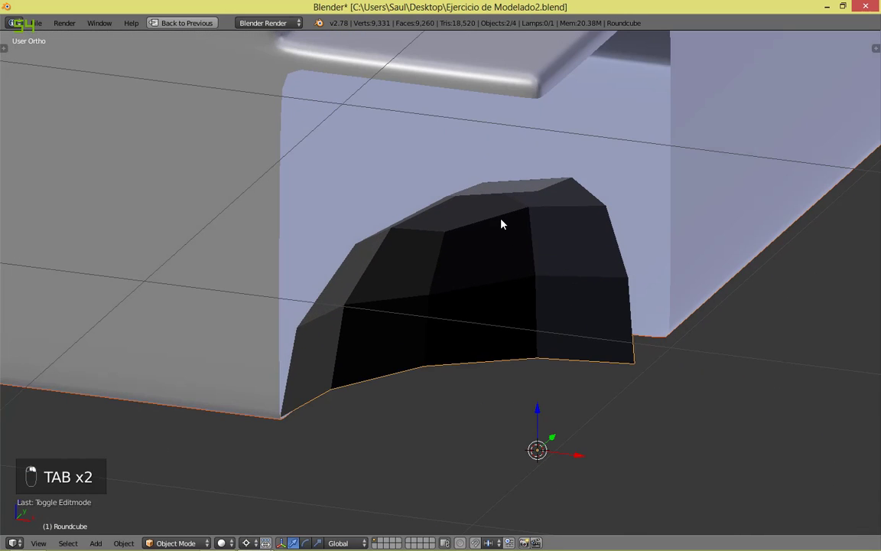
{"action": "key", "text": "ctrl+j"}
{"action": "key", "text": "ctrl+z"}
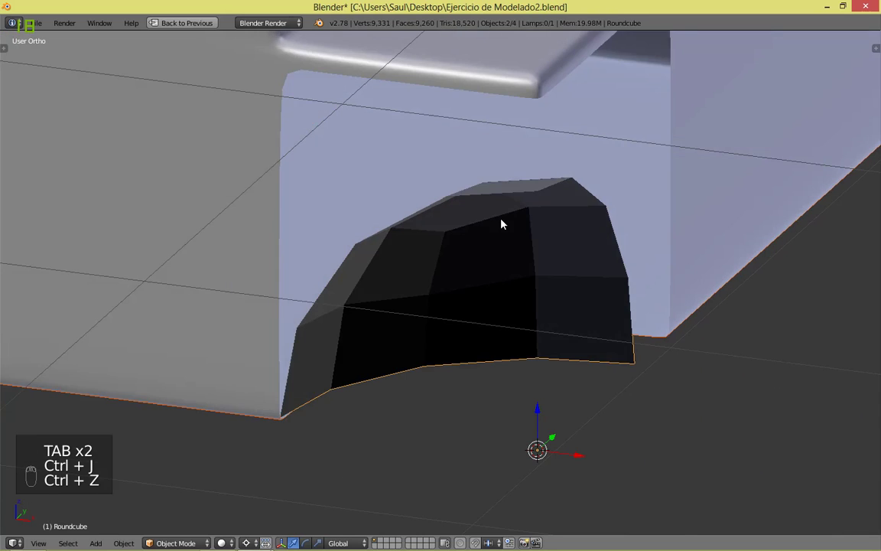
Step: Join the round-cube octant into the block with the block as the active object, and save the file
{"action": "scroll", "coordinate": [501, 223], "scroll_direction": "down", "scroll_amount": 3}
{"action": "key", "text": "a"}
{"action": "right_click", "coordinate": [492, 224]}
{"action": "right_click", "coordinate": [632, 153]}
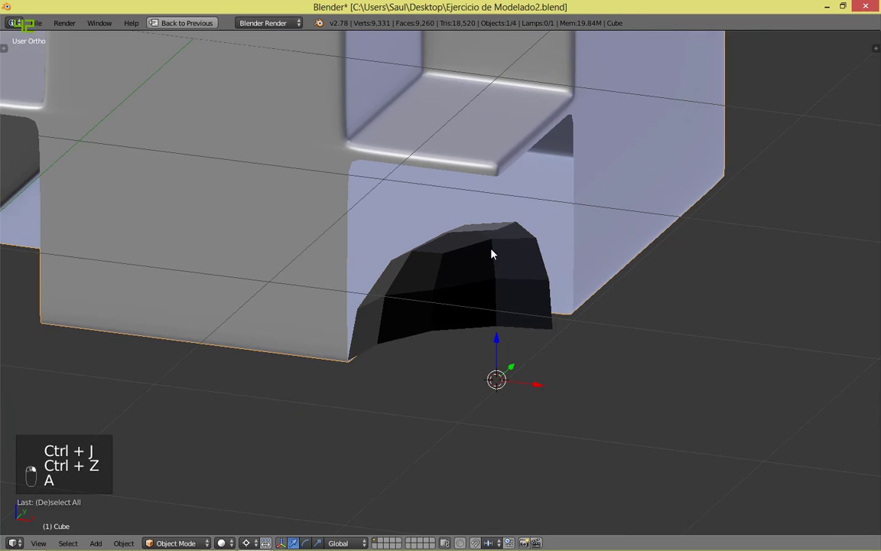
{"action": "right_click", "coordinate": [492, 252], "text": "shift"}
{"action": "right_click", "coordinate": [631, 142], "text": "shift"}
{"action": "key", "text": "ctrl+j"}
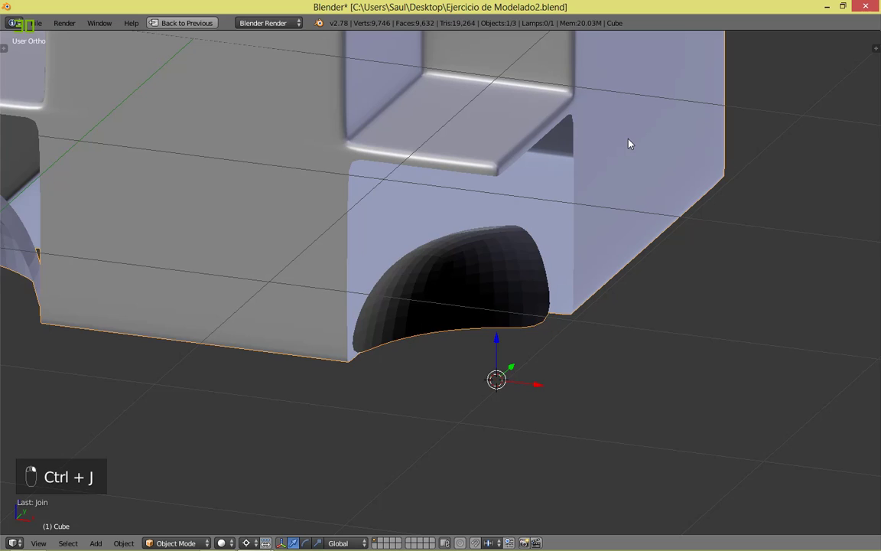
{"action": "scroll", "coordinate": [628, 169], "scroll_direction": "up", "scroll_amount": 3}
{"action": "key", "text": "ctrl+s"}
{"action": "scroll", "coordinate": [589, 245], "scroll_direction": "up", "scroll_amount": 1}
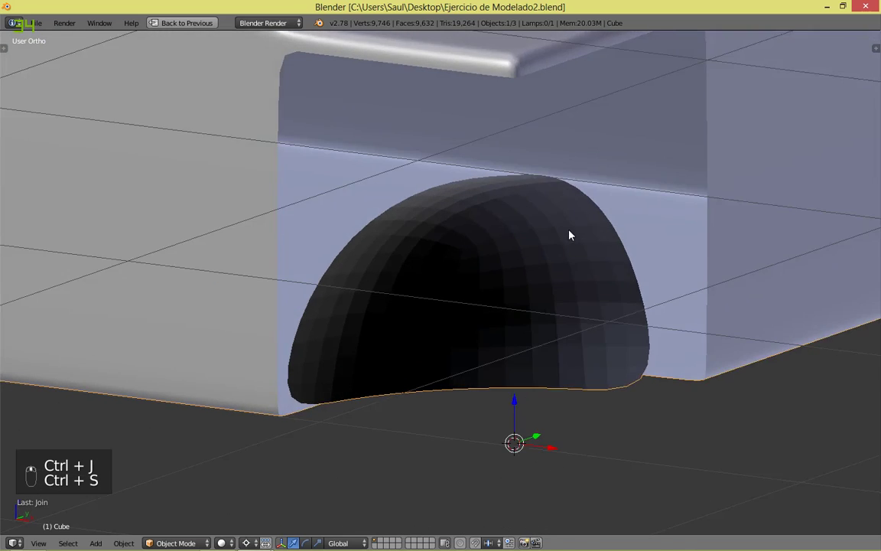
Step: Turn off the viewport display of the block's Subsurf modifier
{"action": "key", "text": "shift+space"}
{"action": "left_click", "coordinate": [780, 212]}
{"action": "key", "text": "shift+space"}
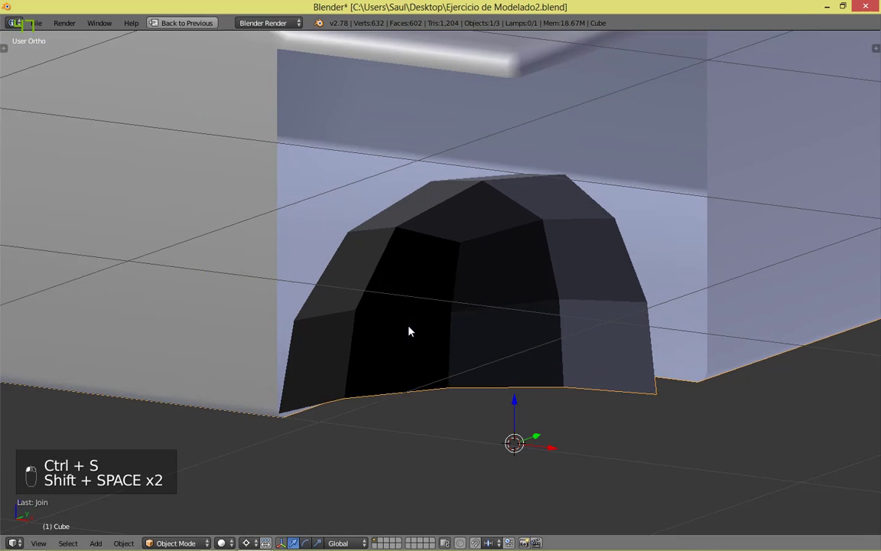
Step: Select the block's entire mesh in edit mode and recalculate its normals
{"action": "scroll", "coordinate": [398, 313], "scroll_direction": "up", "scroll_amount": 4}
{"action": "key", "text": "Tab"}
{"action": "key", "text": "a"}
{"action": "key", "text": "a"}
{"action": "key", "text": "a"}
{"action": "key", "text": "a"}
{"action": "key", "text": "a"}
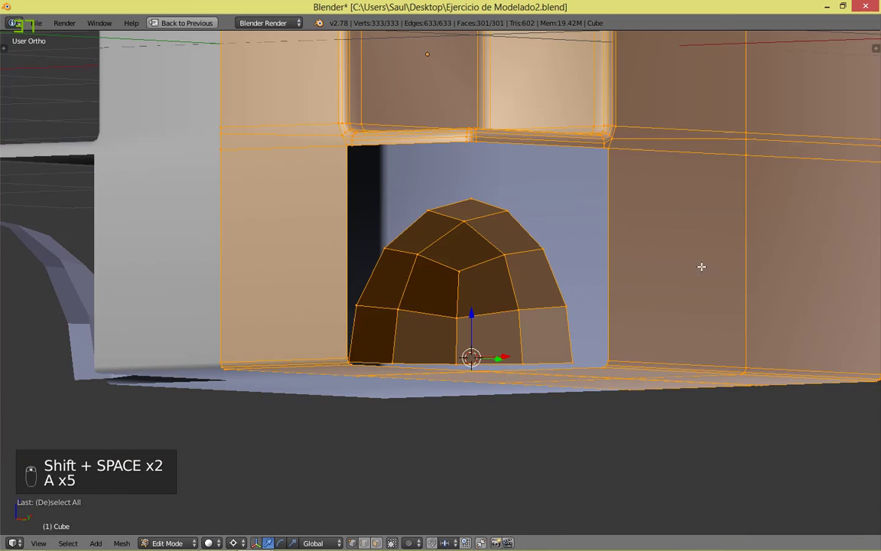
{"action": "key", "text": "ctrl+f"}
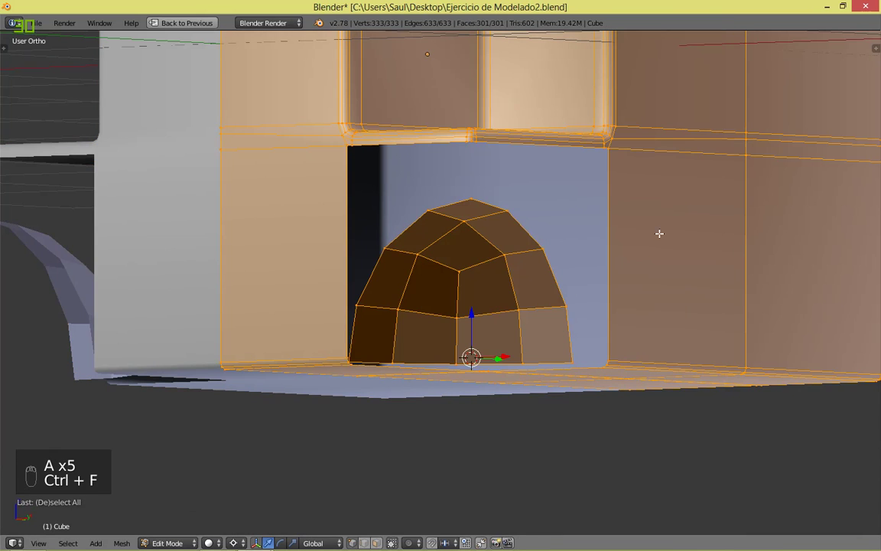
{"action": "key", "text": "a"}
{"action": "key", "text": "a"}
{"action": "key", "text": "a"}
{"action": "key", "text": "a"}
{"action": "scroll", "coordinate": [659, 235], "scroll_direction": "down", "scroll_amount": 4}
{"action": "key", "text": "a"}
{"action": "key", "text": "a"}
{"action": "scroll", "coordinate": [659, 233], "scroll_direction": "up", "scroll_amount": 4}
{"action": "key", "text": "ctrl+f"}
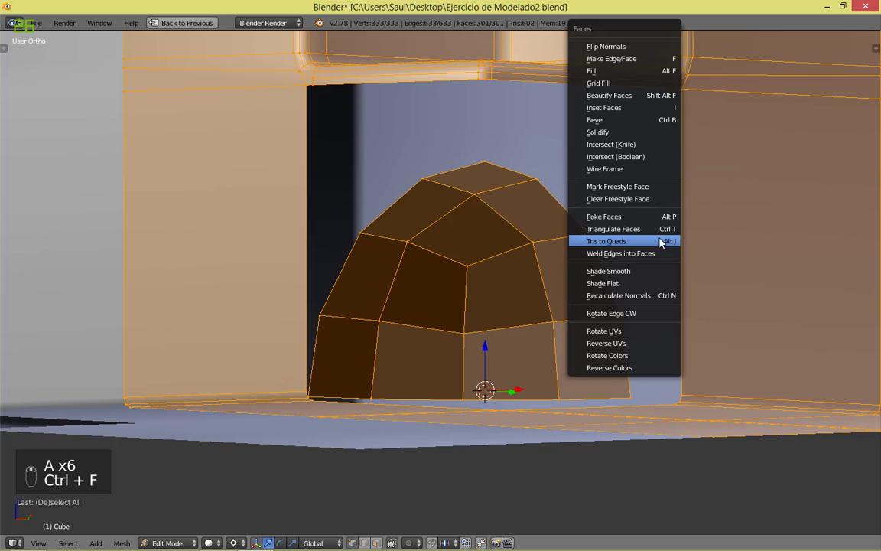
{"action": "left_click", "coordinate": [633, 297]}
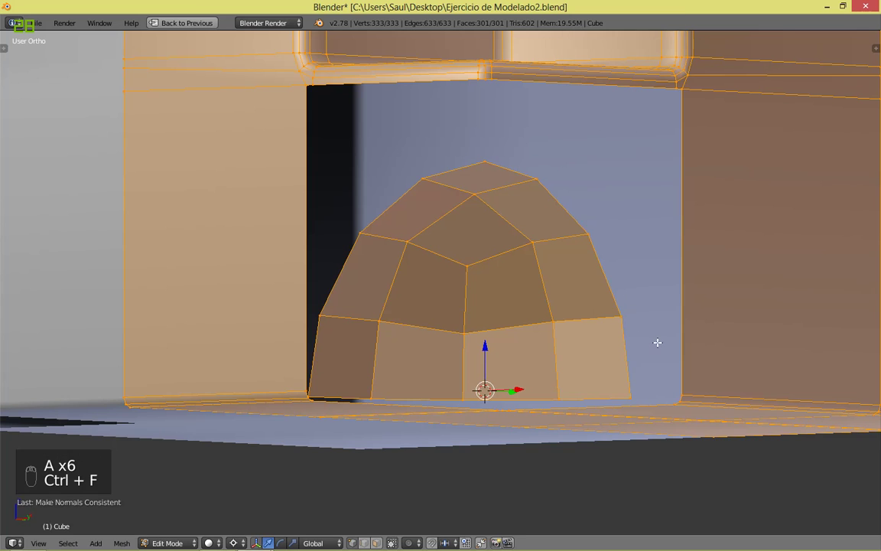
Step: Examine the gap between the spherical patch and the lower edges of the corner opening
{"action": "key", "text": "a"}
{"action": "middle_click_drag", "start_coordinate": [645, 202], "coordinate": [651, 252]}
{"action": "scroll", "coordinate": [651, 251], "scroll_direction": "up", "scroll_amount": 2}
{"action": "middle_click_drag", "start_coordinate": [348, 469], "coordinate": [578, 267], "text": "shift"}
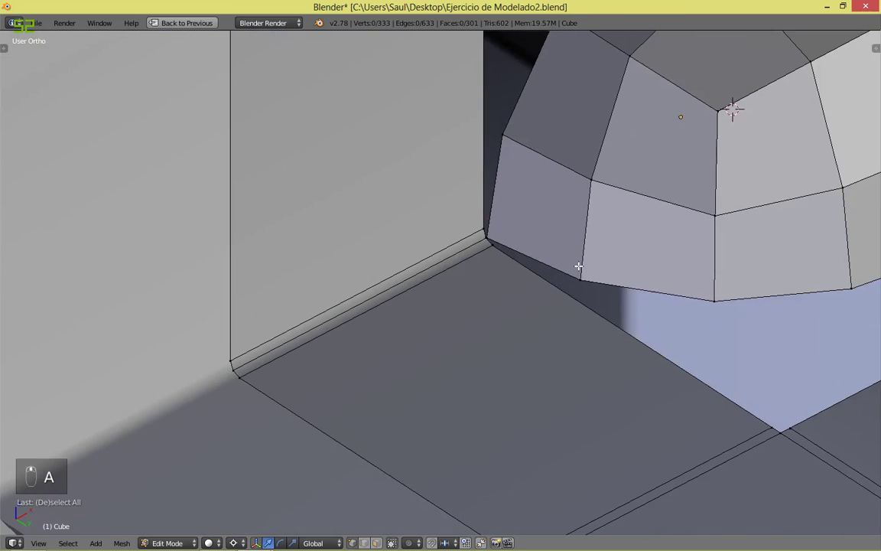
{"action": "scroll", "coordinate": [583, 267], "scroll_direction": "up", "scroll_amount": 3}
{"action": "middle_click_drag", "start_coordinate": [772, 252], "coordinate": [634, 365], "text": "shift"}
{"action": "scroll", "coordinate": [631, 366], "scroll_direction": "down", "scroll_amount": 4}
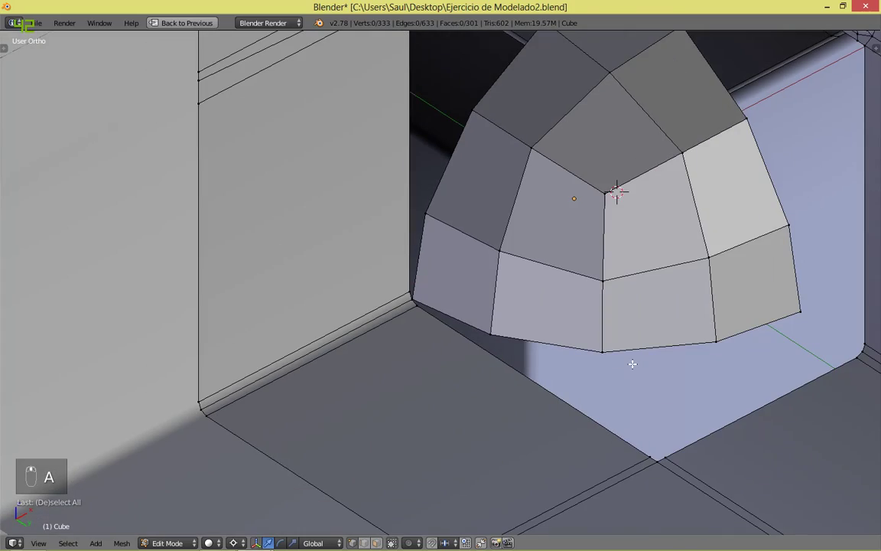
{"action": "middle_click_drag", "start_coordinate": [713, 403], "coordinate": [587, 298]}
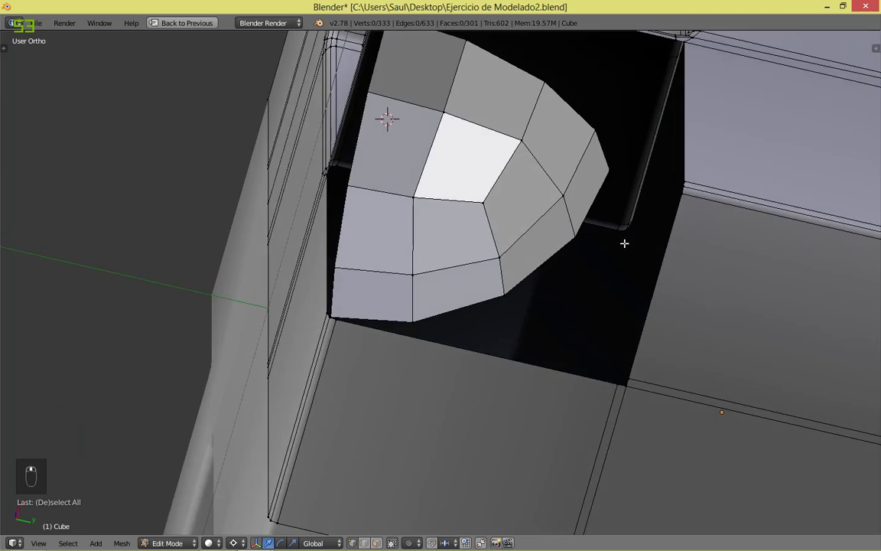
{"action": "middle_click_drag", "start_coordinate": [624, 243], "coordinate": [547, 356]}
Step: Add a loop cut along the spherical patch's side border, slid close to its outer edge
{"action": "scroll", "coordinate": [615, 358], "scroll_direction": "up", "scroll_amount": 3}
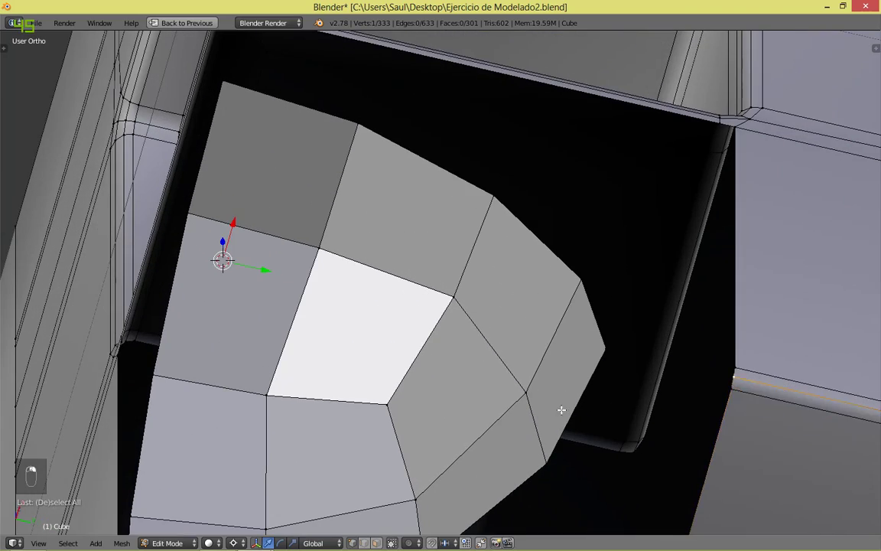
{"action": "middle_click_drag", "start_coordinate": [554, 403], "coordinate": [604, 475]}
{"action": "middle_click_drag", "start_coordinate": [568, 317], "coordinate": [636, 293]}
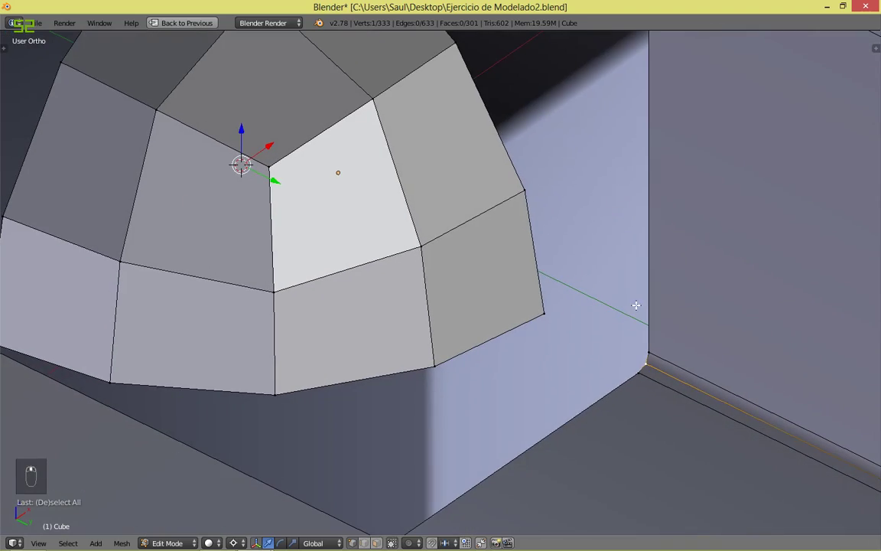
{"action": "key", "text": "ctrl+r"}
{"action": "left_click", "coordinate": [527, 315]}
{"action": "left_click", "coordinate": [575, 305]}
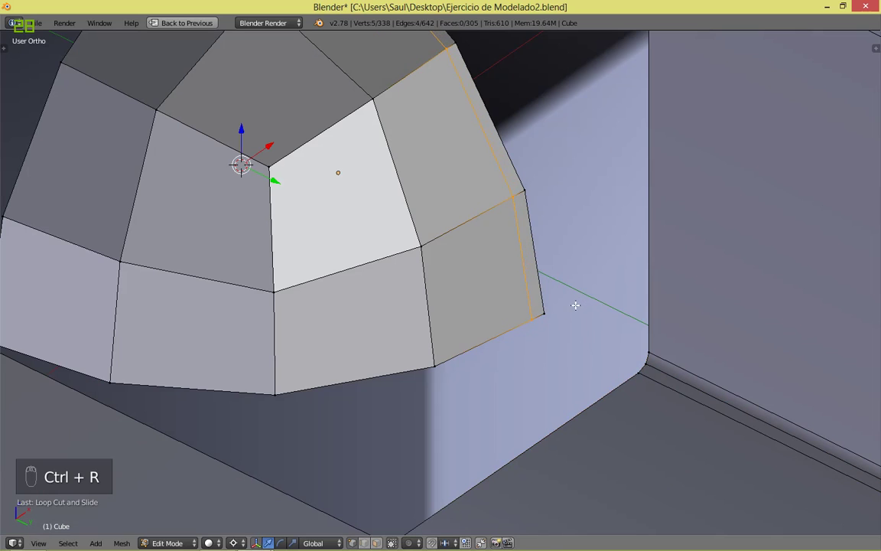
Step: Fill a face between the narrow end of the patch's new edge strip and the bevelled lower corner of the opening
{"action": "right_click", "coordinate": [646, 366]}
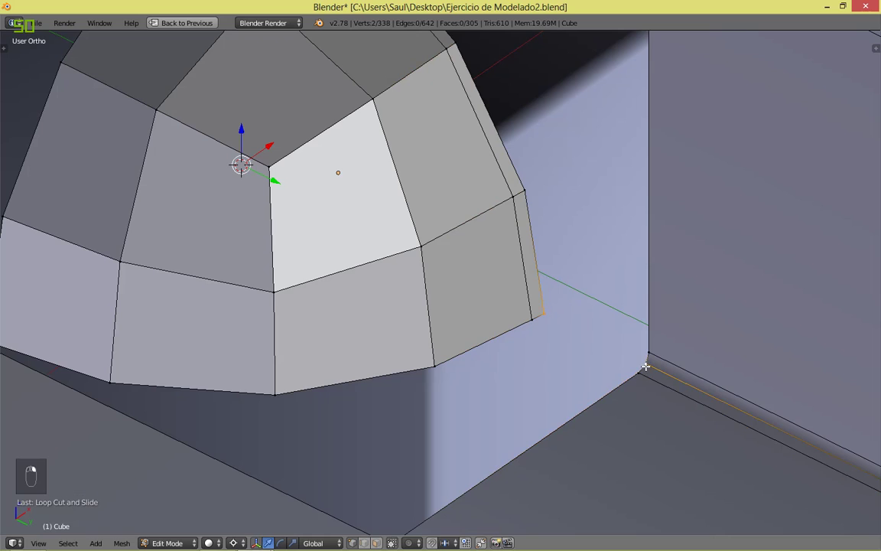
{"action": "key", "text": "f"}
{"action": "key", "text": "a"}
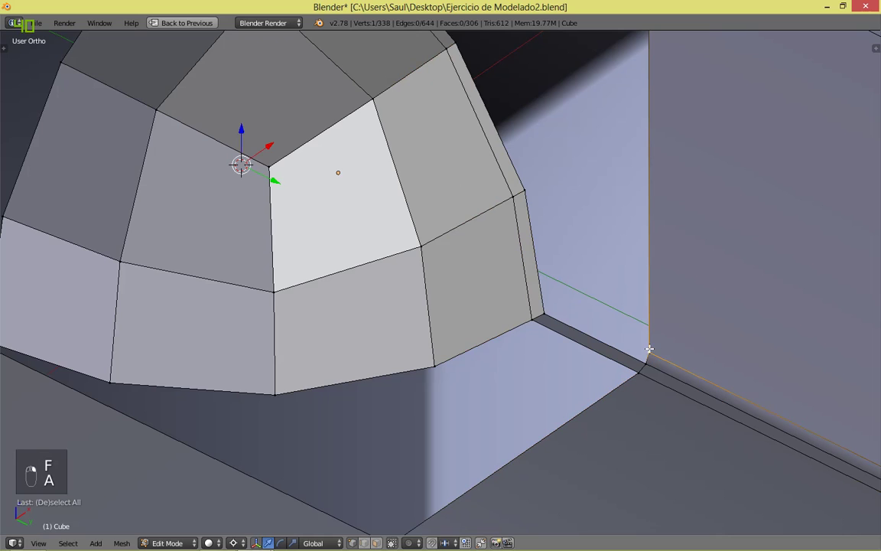
Step: Add a loop cut close to the spherical patch's bottom border, fill the small face joining it to the opening's right lower corner, and save
{"action": "key", "text": "ctrl+r"}
{"action": "left_click", "coordinate": [540, 283]}
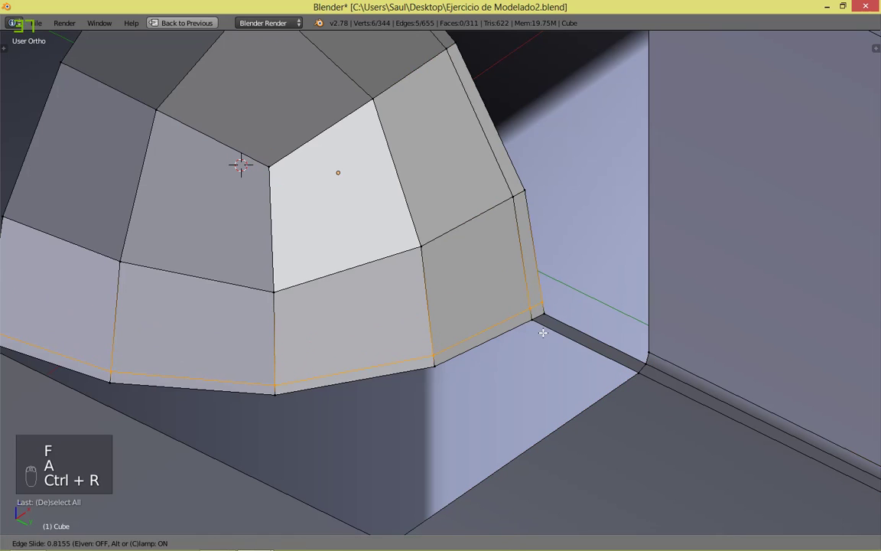
{"action": "left_click", "coordinate": [544, 314]}
{"action": "key", "text": "f"}
{"action": "key", "text": "a"}
{"action": "middle_click_drag", "start_coordinate": [651, 335], "coordinate": [617, 352]}
{"action": "scroll", "coordinate": [618, 352], "scroll_direction": "down", "scroll_amount": 2}
{"action": "middle_click_drag", "start_coordinate": [602, 319], "coordinate": [610, 374]}
{"action": "key", "text": "ctrl+s"}
{"action": "scroll", "coordinate": [610, 374], "scroll_direction": "down", "scroll_amount": 2}
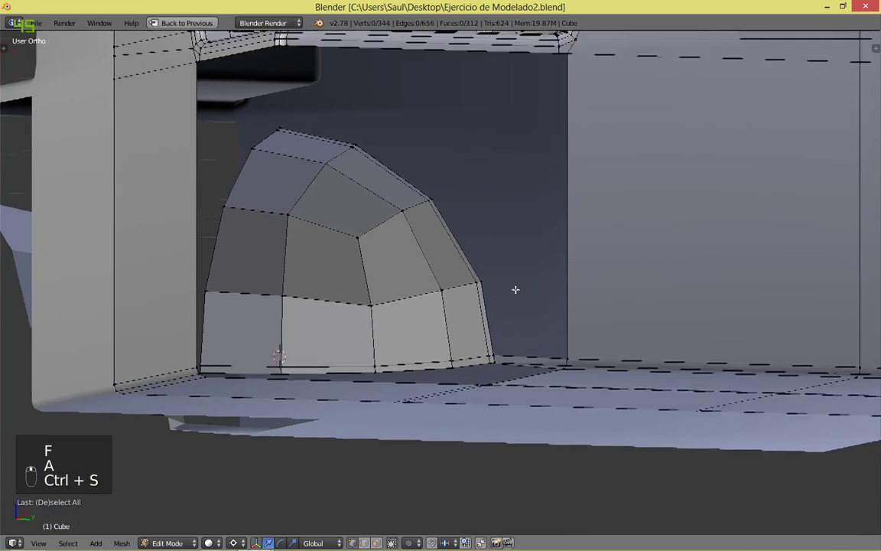
Step: Slide the three bevel vertices at the opening's left lower corner back along their edges, away from the spherical patch
{"action": "middle_click_drag", "start_coordinate": [510, 258], "coordinate": [520, 385], "text": "shift"}
{"action": "middle_click_drag", "start_coordinate": [478, 436], "coordinate": [524, 348]}
{"action": "middle_click_drag", "start_coordinate": [524, 348], "coordinate": [608, 189], "text": "shift"}
{"action": "right_click", "coordinate": [249, 219]}
{"action": "key", "text": "KP_Decimal"}
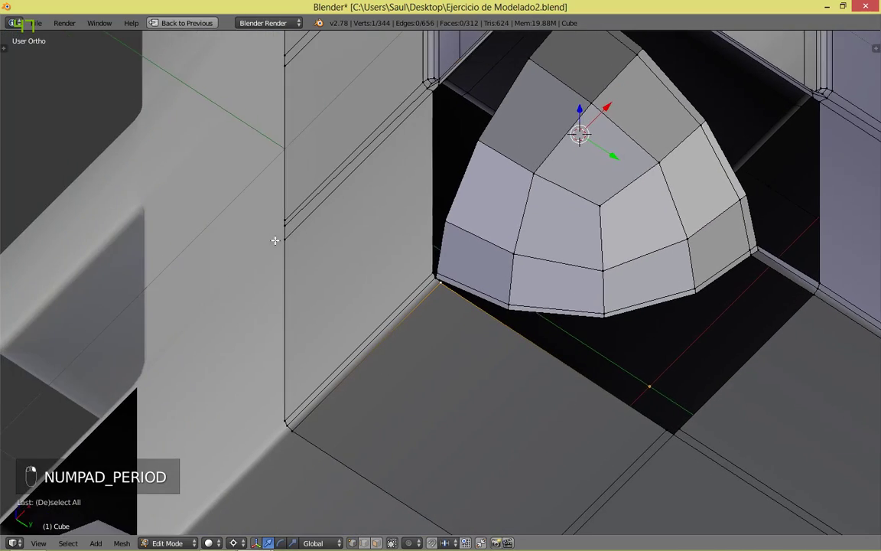
{"action": "key", "text": "a"}
{"action": "key", "text": "a"}
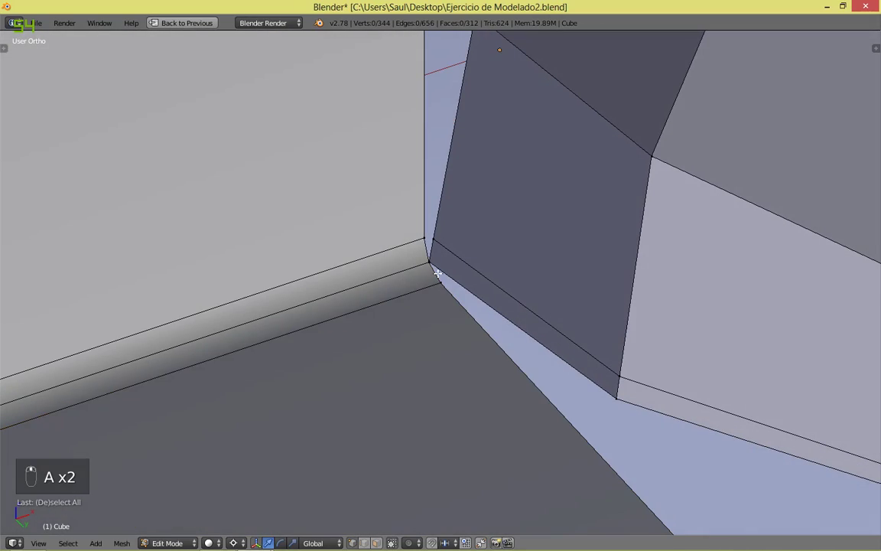
{"action": "right_click", "coordinate": [428, 260], "text": "ctrl"}
{"action": "key", "text": "g"}
{"action": "key", "text": "g"}
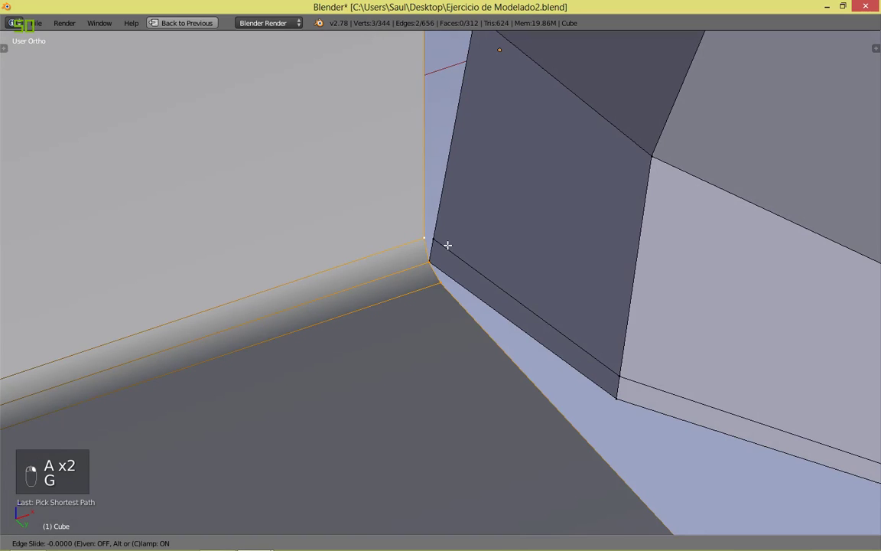
{"action": "left_click", "coordinate": [441, 251]}
{"action": "key", "text": "a"}
Step: Add a loop cut along the spherical patch's left border, slid close to its outer edge
{"action": "key", "text": "ctrl+r"}
{"action": "left_click", "coordinate": [452, 270]}
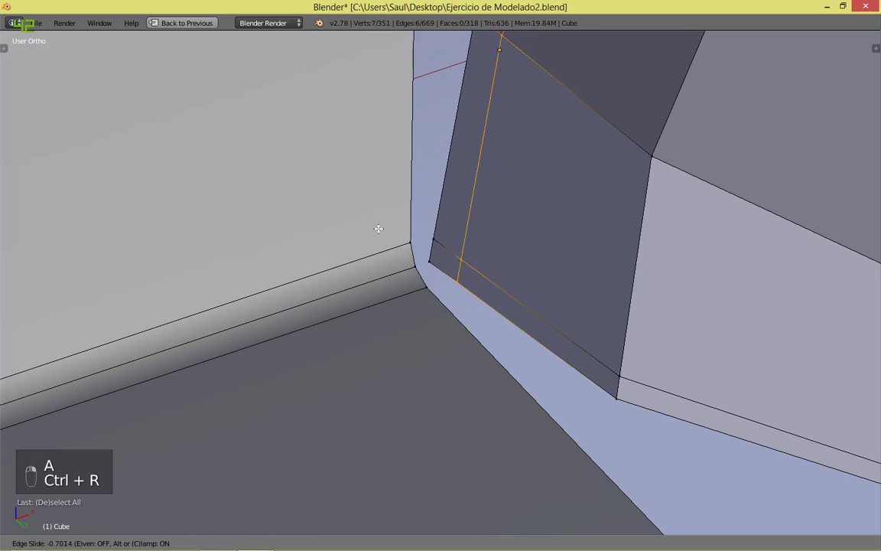
{"action": "left_click", "coordinate": [364, 223]}
Step: Fill two small faces between the patch's left lower corner and the bevelled corner of the opening, and save the file
{"action": "right_click", "coordinate": [413, 276]}
{"action": "right_click", "coordinate": [422, 286], "text": "shift"}
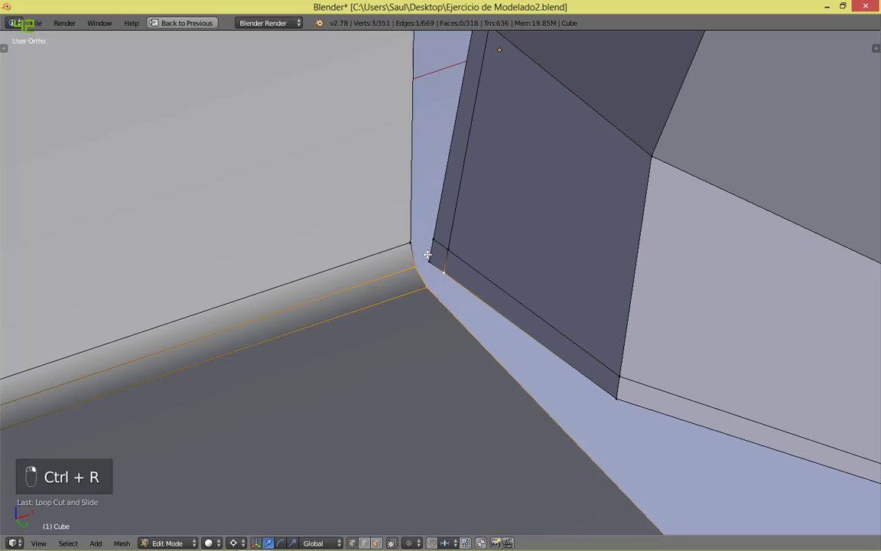
{"action": "key", "text": "f"}
{"action": "key", "text": "a"}
{"action": "key", "text": "f"}
{"action": "key", "text": "a"}
{"action": "middle_click_drag", "start_coordinate": [437, 252], "coordinate": [506, 261]}
{"action": "key", "text": "ctrl+s"}
{"action": "left_click", "coordinate": [508, 262]}
Step: Cut a loop across the underside panel left of the opening and fill the first face between that panel and the patch's bottom border
{"action": "scroll", "coordinate": [536, 344], "scroll_direction": "down", "scroll_amount": 4}
{"action": "middle_click_drag", "start_coordinate": [539, 360], "coordinate": [534, 316]}
{"action": "scroll", "coordinate": [484, 362], "scroll_direction": "up", "scroll_amount": 4}
{"action": "middle_click_drag", "start_coordinate": [493, 363], "coordinate": [489, 273], "text": "shift"}
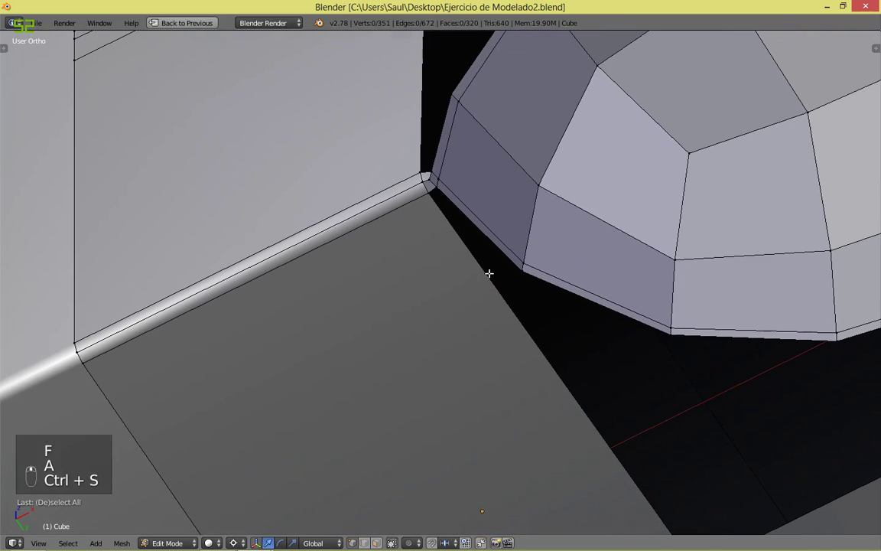
{"action": "right_click", "coordinate": [523, 272]}
{"action": "key", "text": "ctrl+r"}
{"action": "left_click", "coordinate": [475, 296]}
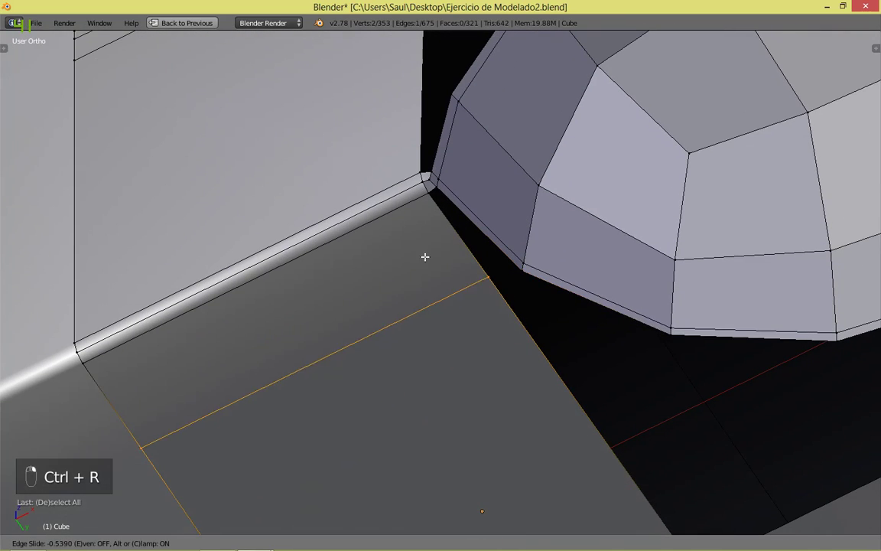
{"action": "left_click", "coordinate": [445, 266]}
{"action": "right_click", "coordinate": [512, 284]}
{"action": "key", "text": "f"}
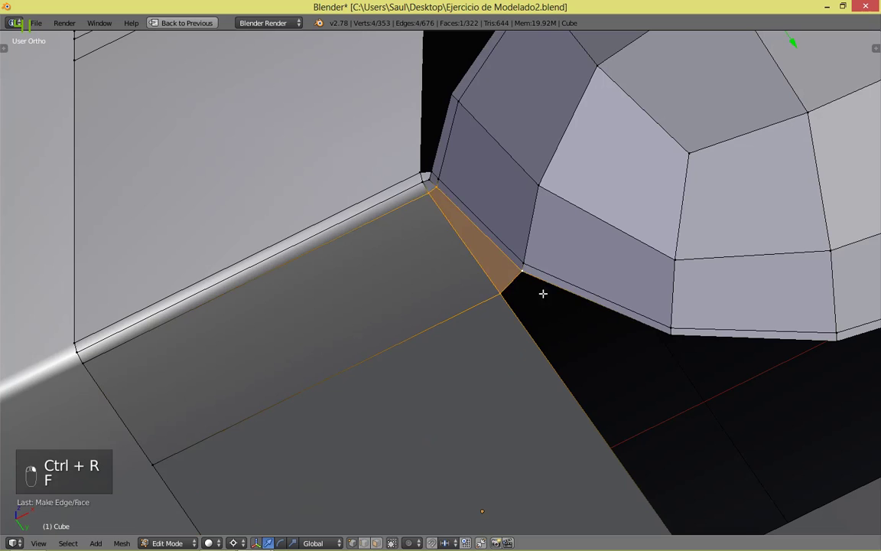
{"action": "key", "text": "a"}
Step: Add a second loop cut across the left underside panel, fill the next face up to the patch's bottom border, and save
{"action": "scroll", "coordinate": [482, 300], "scroll_direction": "up", "scroll_amount": 3}
{"action": "key", "text": "ctrl+r"}
{"action": "left_click", "coordinate": [484, 300]}
{"action": "left_click", "coordinate": [472, 289]}
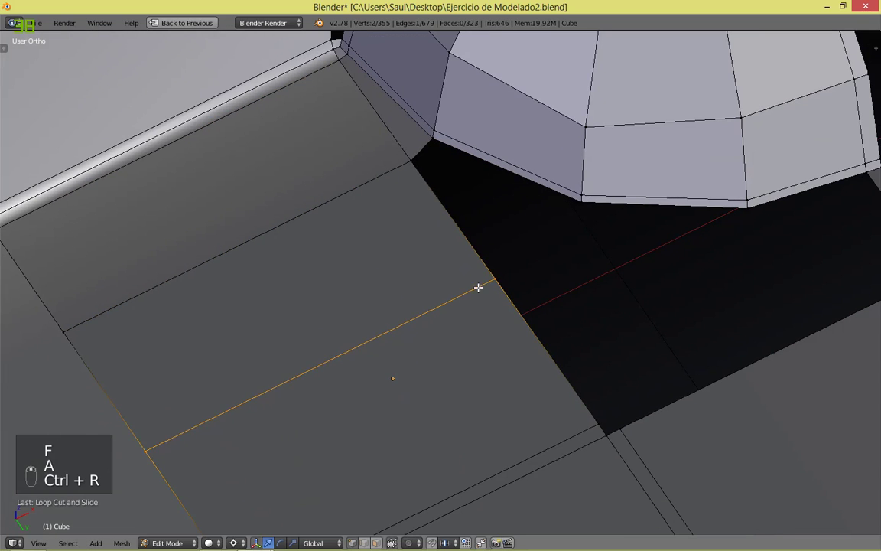
{"action": "right_click", "coordinate": [579, 212], "text": "shift"}
{"action": "key", "text": "f"}
{"action": "key", "text": "a"}
{"action": "middle_click_drag", "start_coordinate": [645, 268], "coordinate": [456, 243], "text": "shift"}
{"action": "key", "text": "ctrl+s"}
{"action": "left_click", "coordinate": [513, 252]}
Step: Snap the 3D cursor to a vertex at the opening's inner underside corner, then extrude a vertex there and scale it along global Y
{"action": "right_click", "coordinate": [564, 188]}
{"action": "middle_click_drag", "start_coordinate": [439, 403], "coordinate": [443, 319], "text": "shift"}
{"action": "key", "text": "shift+s"}
{"action": "left_click", "coordinate": [452, 310]}
{"action": "key", "text": "e"}
{"action": "key", "text": "s"}
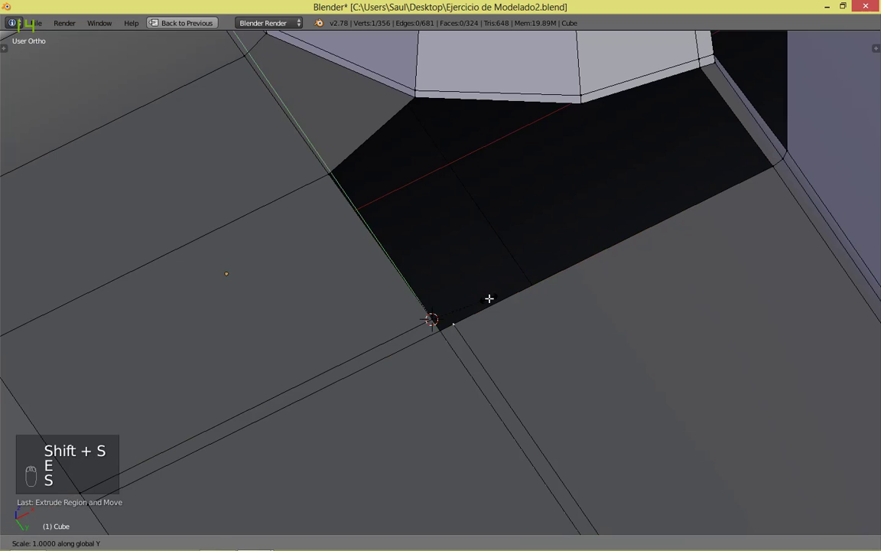
{"action": "left_click", "coordinate": [489, 298]}
Step: Fill two faces around the extruded corner vertex, one of them reaching the patch's bottom border, and save the file
{"action": "key", "text": "a"}
{"action": "key", "text": "a"}
{"action": "key", "text": "f"}
{"action": "key", "text": "a"}
{"action": "scroll", "coordinate": [452, 309], "scroll_direction": "down", "scroll_amount": 2}
{"action": "key", "text": "ctrl+s"}
{"action": "scroll", "coordinate": [452, 309], "scroll_direction": "up", "scroll_amount": 2}
{"action": "right_click", "coordinate": [451, 307]}
{"action": "right_click", "coordinate": [417, 98], "text": "shift"}
{"action": "key", "text": "f"}
{"action": "key", "text": "a"}
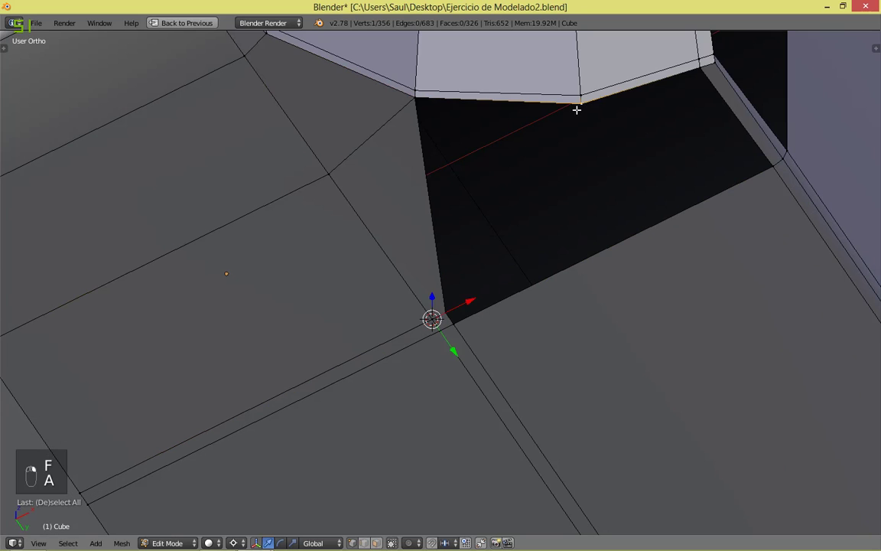
Step: Cut a loop across the right underside panel, fill the face between it and the patch's bottom border, and save
{"action": "key", "text": "ctrl+r"}
{"action": "left_click", "coordinate": [668, 216]}
{"action": "left_click", "coordinate": [661, 217]}
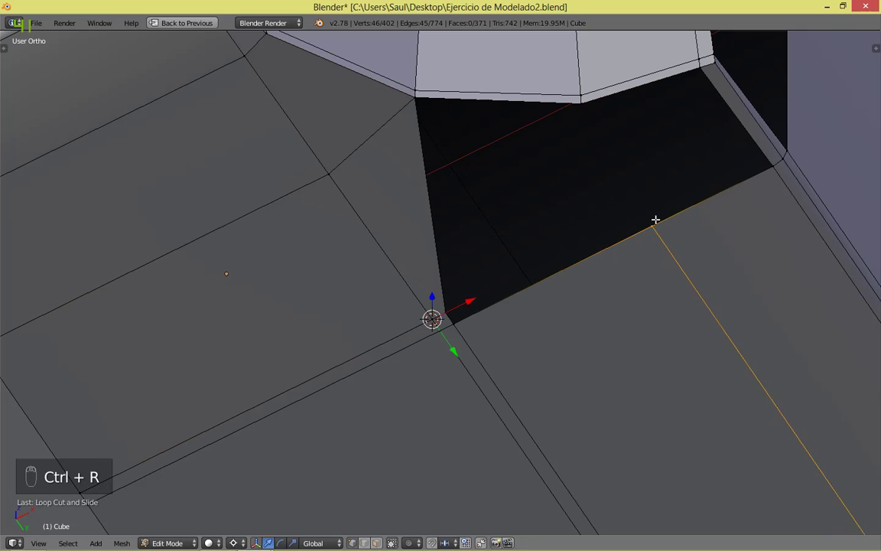
{"action": "key", "text": "f"}
{"action": "key", "text": "a"}
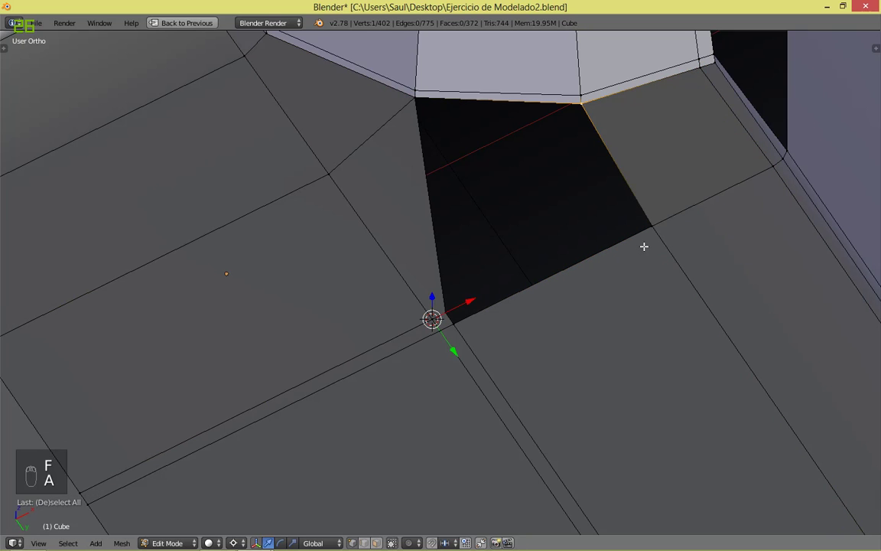
{"action": "scroll", "coordinate": [644, 246], "scroll_direction": "down", "scroll_amount": 6}
{"action": "key", "text": "ctrl+s"}
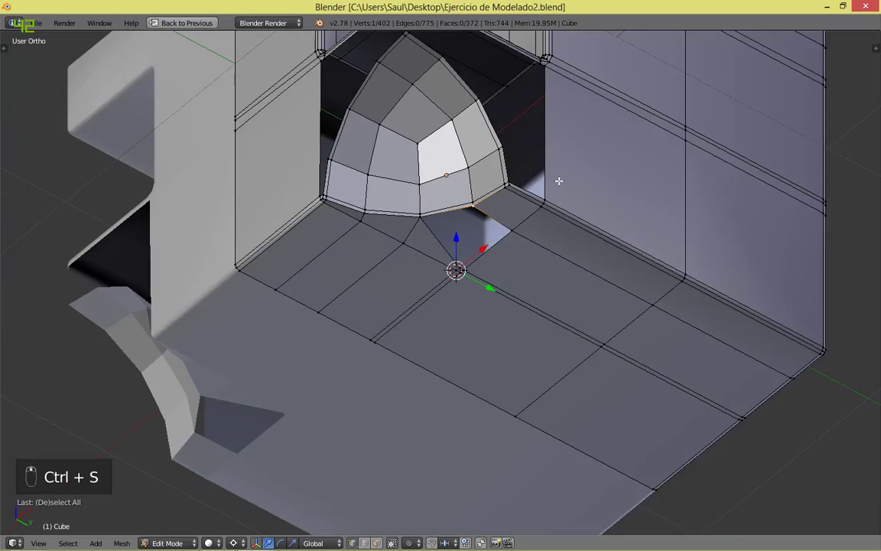
Step: Delete the extruded vertex at the opening's inner underside corner together with its attached faces
{"action": "middle_click_drag", "start_coordinate": [560, 181], "coordinate": [521, 321], "text": "shift"}
{"action": "scroll", "coordinate": [555, 276], "scroll_direction": "up", "scroll_amount": 4}
{"action": "middle_click_drag", "start_coordinate": [564, 264], "coordinate": [539, 242]}
{"action": "scroll", "coordinate": [541, 264], "scroll_direction": "up", "scroll_amount": 3}
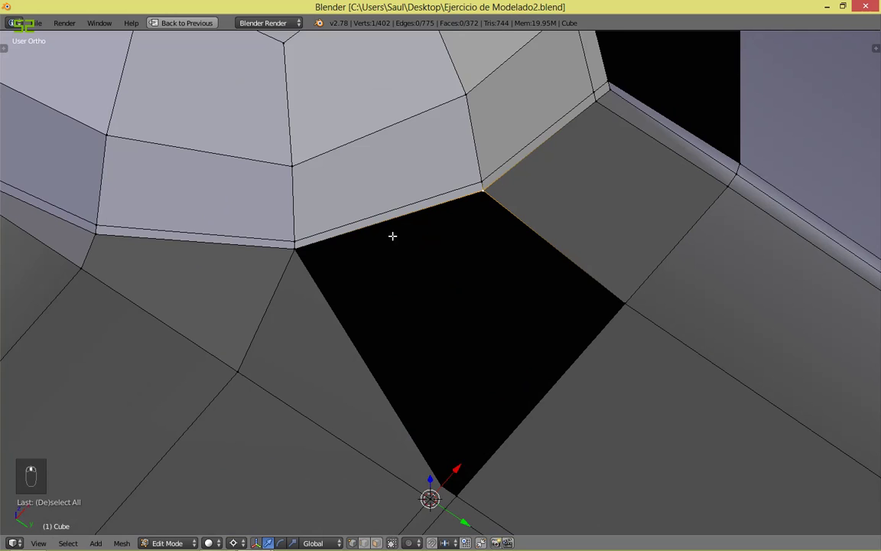
{"action": "scroll", "coordinate": [524, 323], "scroll_direction": "down", "scroll_amount": 2}
{"action": "key", "text": "x"}
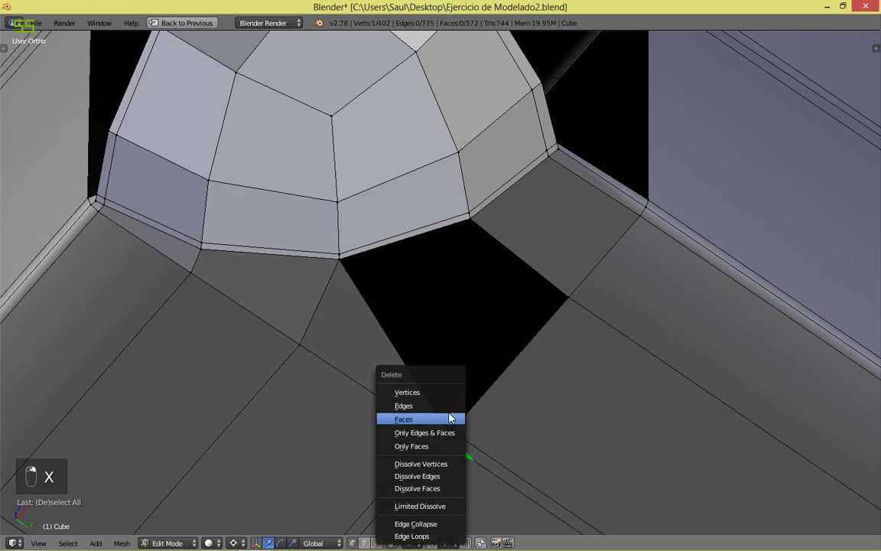
{"action": "left_click", "coordinate": [445, 387]}
Step: Cut a loop across the block's right wall and fill the lowest face between the wall and the patch's side border
{"action": "middle_click_drag", "start_coordinate": [475, 231], "coordinate": [600, 292]}
{"action": "scroll", "coordinate": [545, 108], "scroll_direction": "up", "scroll_amount": 3}
{"action": "middle_click_drag", "start_coordinate": [507, 337], "coordinate": [478, 236], "text": "shift"}
{"action": "key", "text": "ctrl+r"}
{"action": "key", "text": "ctrl+r"}
{"action": "left_click", "coordinate": [576, 242]}
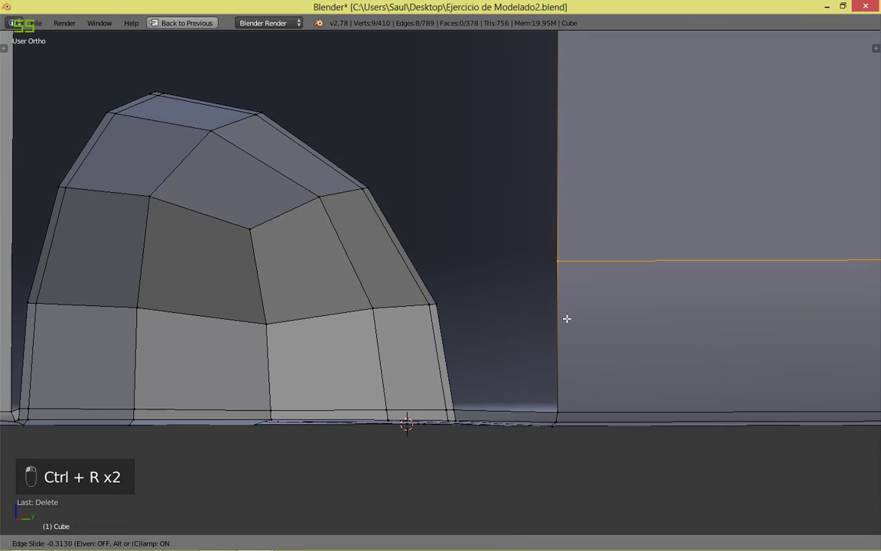
{"action": "left_click", "coordinate": [557, 350]}
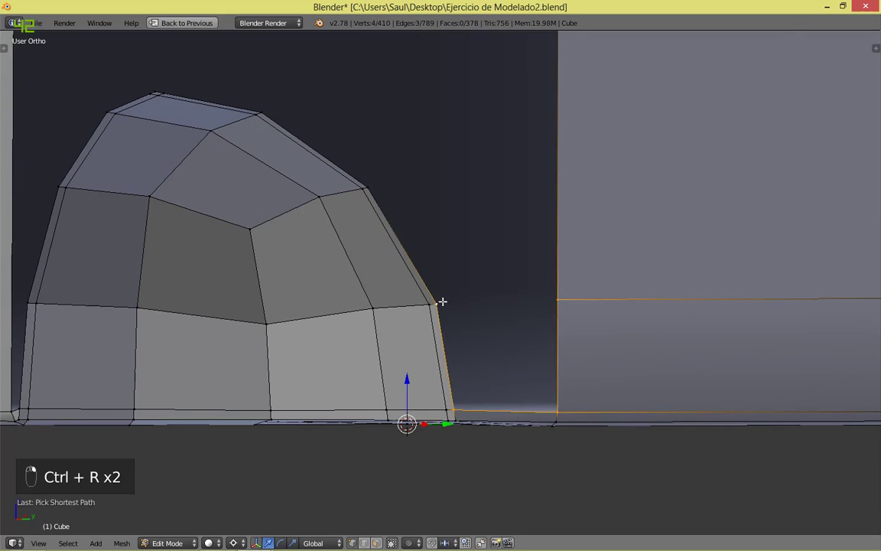
{"action": "key", "text": "f"}
{"action": "key", "text": "a"}
Step: Add a higher loop cut across the right wall and fill the next face up to the patch's side border
{"action": "middle_click_drag", "start_coordinate": [659, 145], "coordinate": [648, 262], "text": "shift"}
{"action": "key", "text": "ctrl+r"}
{"action": "left_click", "coordinate": [555, 256]}
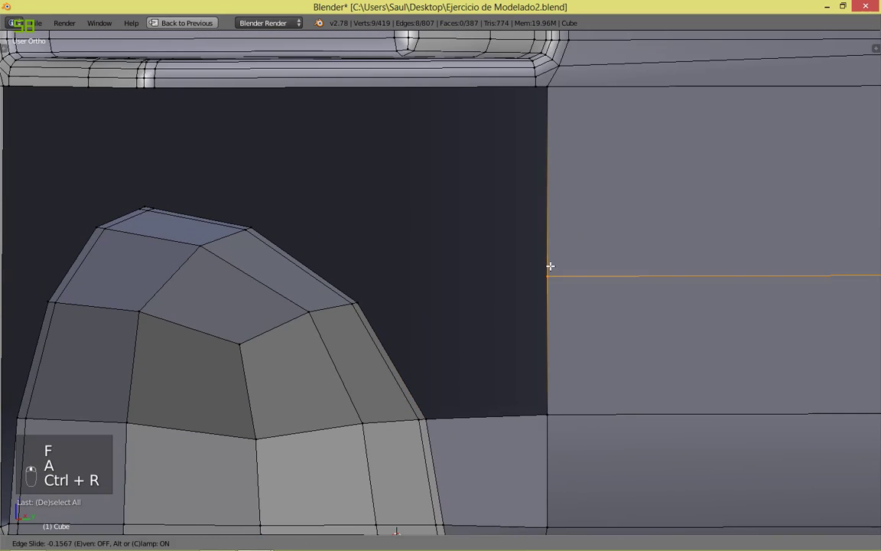
{"action": "left_click", "coordinate": [545, 270]}
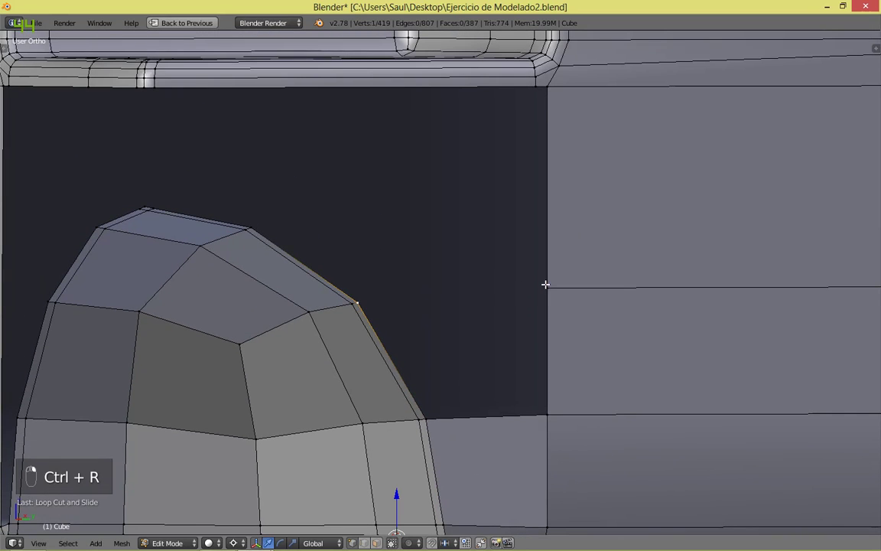
{"action": "key", "text": "f"}
{"action": "key", "text": "a"}
Step: Cut a loop across the block's left wall and fill the lowest face between the wall and the patch's side border
{"action": "middle_click_drag", "start_coordinate": [544, 286], "coordinate": [335, 254]}
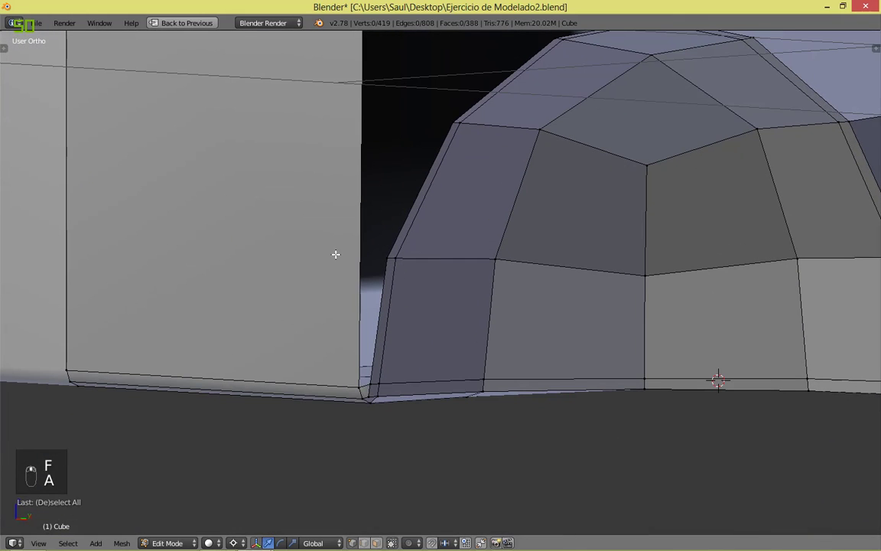
{"action": "key", "text": "ctrl+r"}
{"action": "key", "text": "ctrl+r"}
{"action": "left_click", "coordinate": [371, 250]}
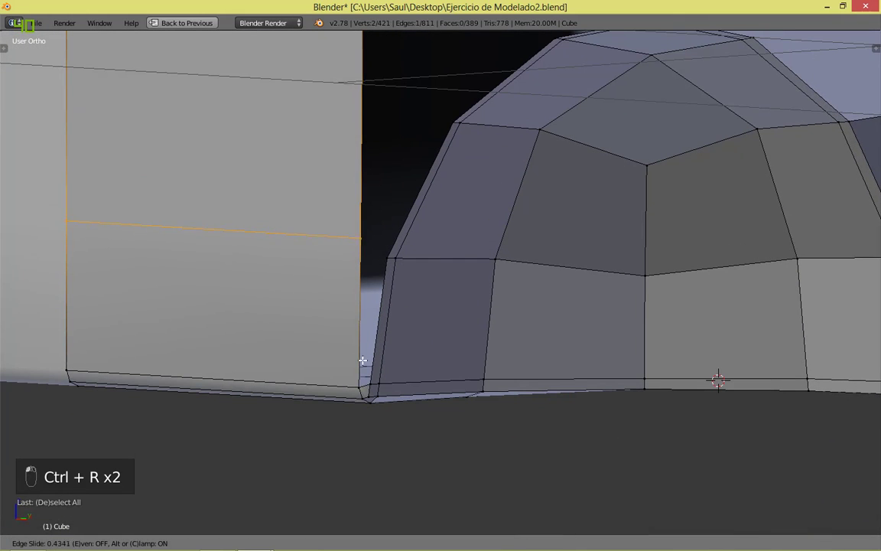
{"action": "left_click", "coordinate": [361, 339]}
{"action": "right_click", "coordinate": [389, 262]}
{"action": "right_click", "coordinate": [360, 242], "text": "ctrl"}
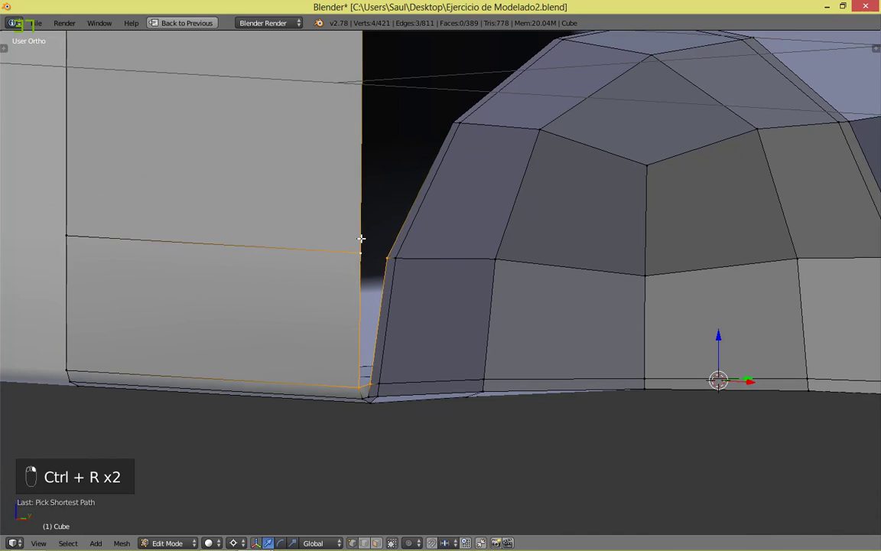
{"action": "key", "text": "f"}
Step: Add a higher loop cut across the left wall, fill the next face up to the patch, and save the file
{"action": "middle_click_drag", "start_coordinate": [413, 122], "coordinate": [363, 198]}
{"action": "key", "text": "ctrl+r"}
{"action": "left_click", "coordinate": [357, 216]}
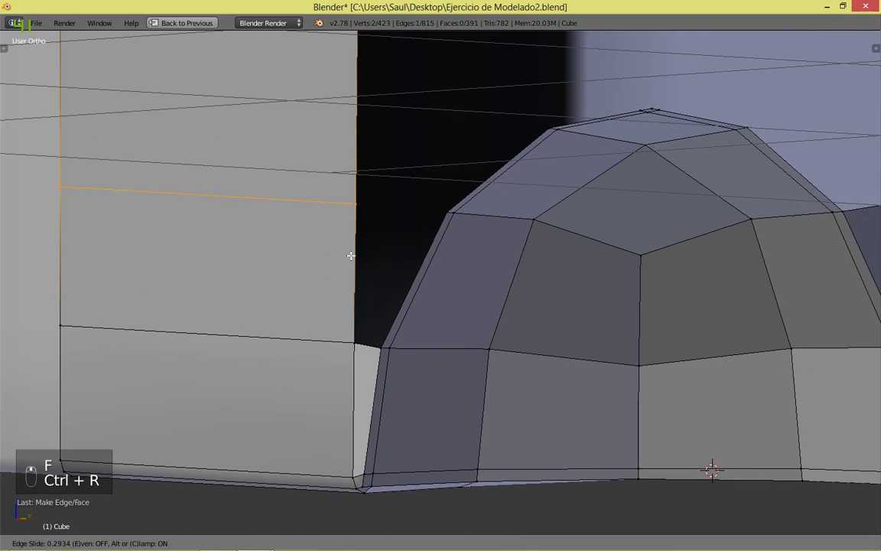
{"action": "left_click", "coordinate": [350, 255]}
{"action": "key", "text": "f"}
{"action": "scroll", "coordinate": [531, 183], "scroll_direction": "down", "scroll_amount": 3}
{"action": "key", "text": "a"}
{"action": "key", "text": "ctrl+s"}
Step: Select the three vertices at the patch's top tip and the matching three on the bevelled corner directly above
{"action": "middle_click_drag", "start_coordinate": [596, 144], "coordinate": [448, 261], "text": "shift"}
{"action": "scroll", "coordinate": [455, 305], "scroll_direction": "up", "scroll_amount": 1}
{"action": "right_click", "coordinate": [438, 334]}
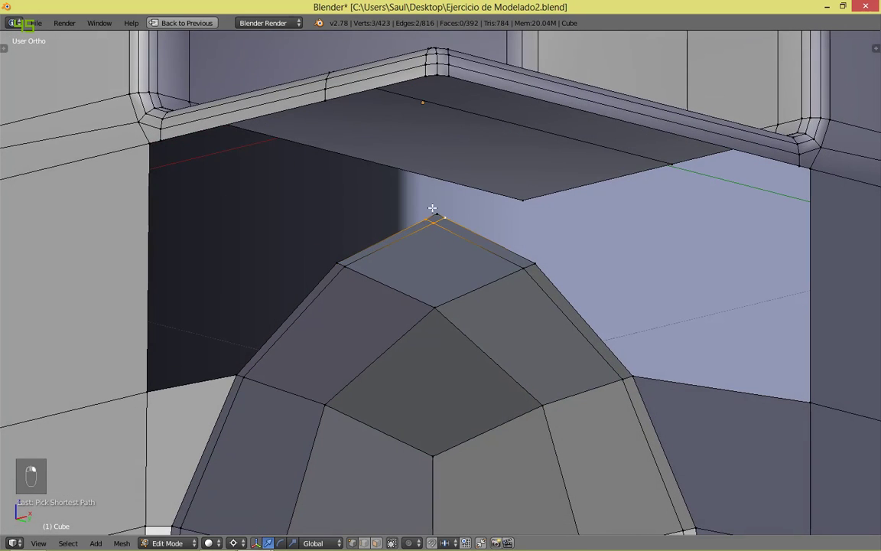
{"action": "key", "text": "c"}
{"action": "right_click", "coordinate": [432, 272]}
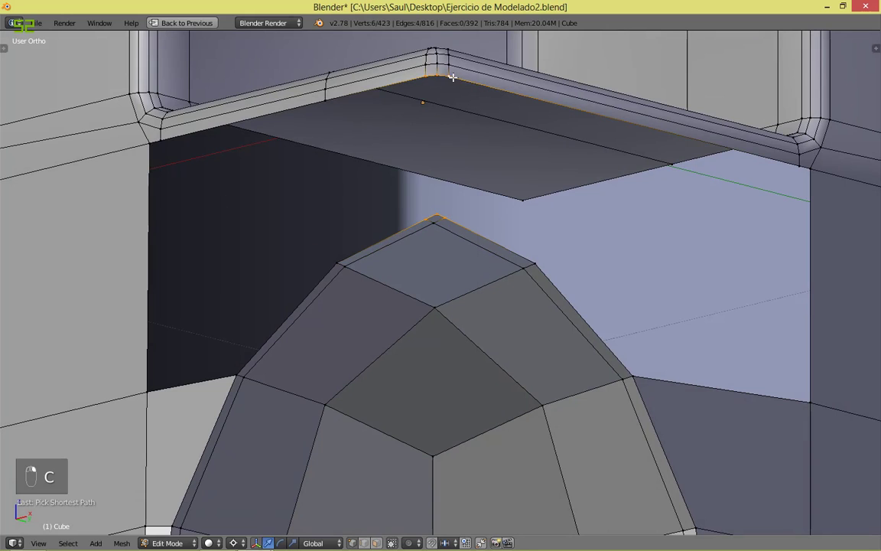
{"action": "key", "text": "ctrl+e"}
{"action": "left_click", "coordinate": [438, 275]}
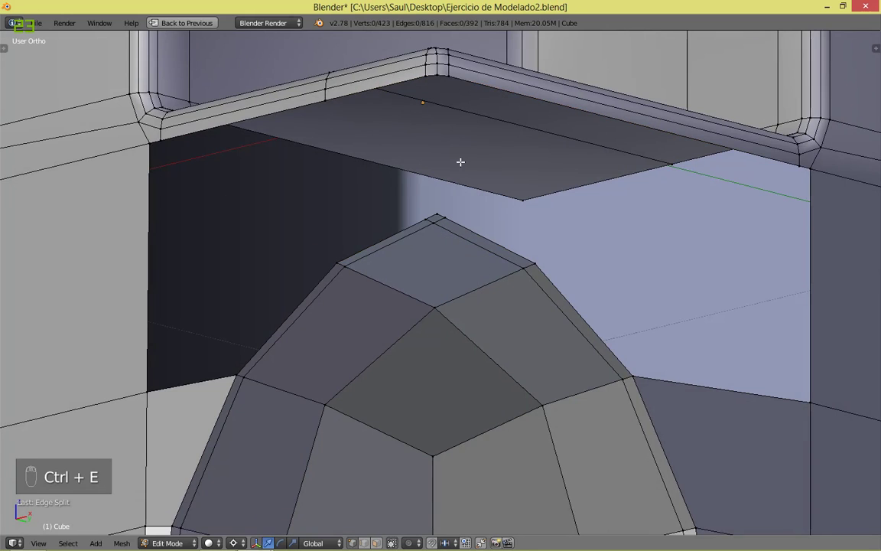
{"action": "key", "text": "ctrl+z"}
Step: Bridge the selected edges of the patch's top tip to the bevelled corner above, and save the file
{"action": "key", "text": "ctrl+e"}
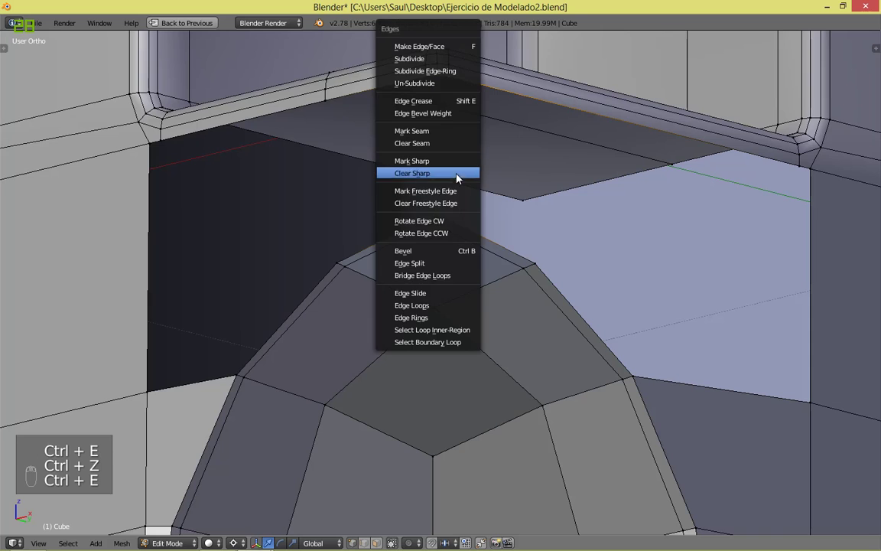
{"action": "left_click", "coordinate": [431, 276]}
{"action": "key", "text": "a"}
{"action": "middle_click_drag", "start_coordinate": [557, 244], "coordinate": [448, 204]}
{"action": "key", "text": "ctrl+s"}
{"action": "middle_click_drag", "start_coordinate": [387, 318], "coordinate": [390, 286]}
{"action": "middle_click_drag", "start_coordinate": [301, 153], "coordinate": [348, 214]}
{"action": "key", "text": "ctrl+r"}
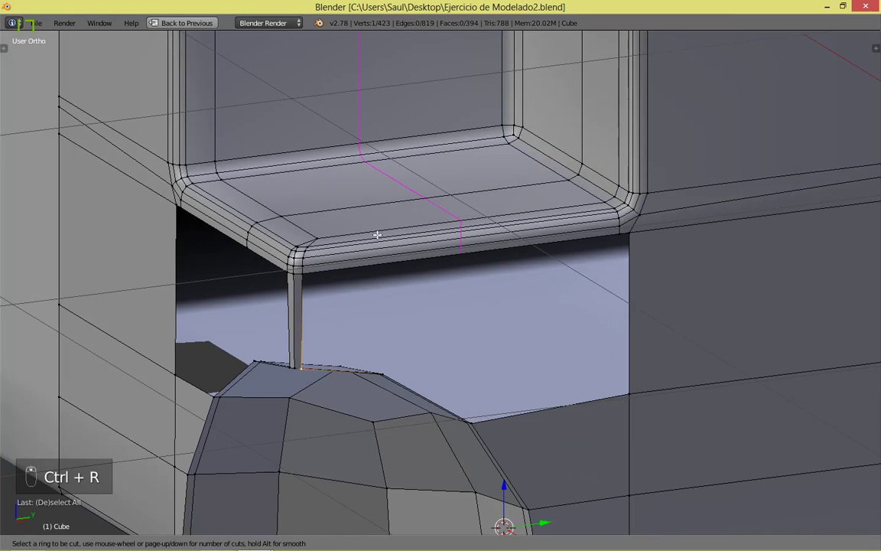
{"action": "right_click", "coordinate": [378, 235]}
{"action": "scroll", "coordinate": [401, 241], "scroll_direction": "down", "scroll_amount": 5}
{"action": "key", "text": "ctrl+r"}
{"action": "right_click", "coordinate": [416, 258]}
{"action": "scroll", "coordinate": [416, 260], "scroll_direction": "up", "scroll_amount": 6}
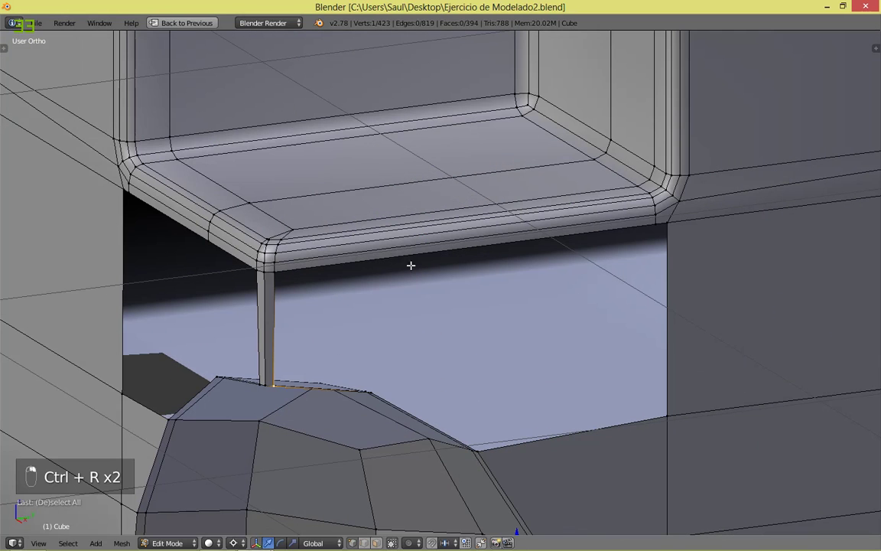
Step: Cut a loop across the right upper bevelled border and fill the face between it and the patch beside the bridged strip
{"action": "key", "text": "ctrl+r"}
{"action": "left_click", "coordinate": [401, 250]}
{"action": "left_click", "coordinate": [341, 351]}
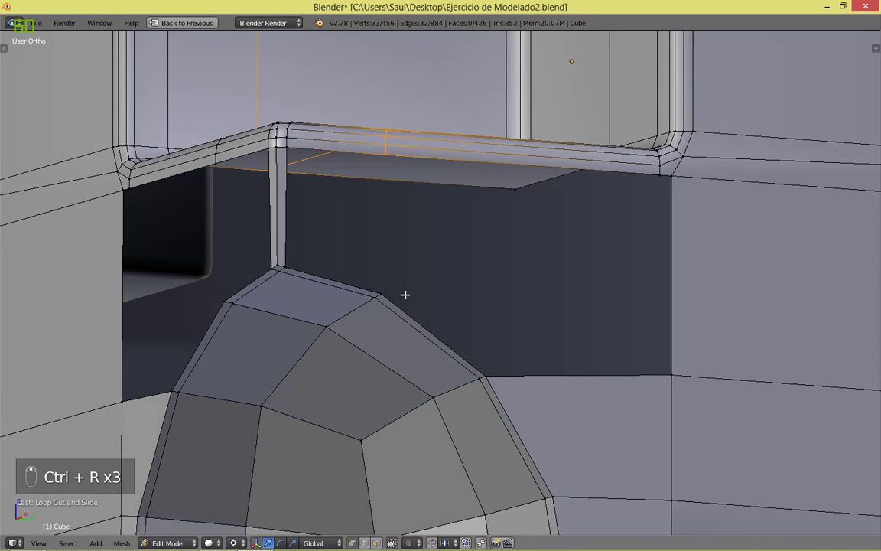
{"action": "right_click", "coordinate": [393, 279], "text": "shift"}
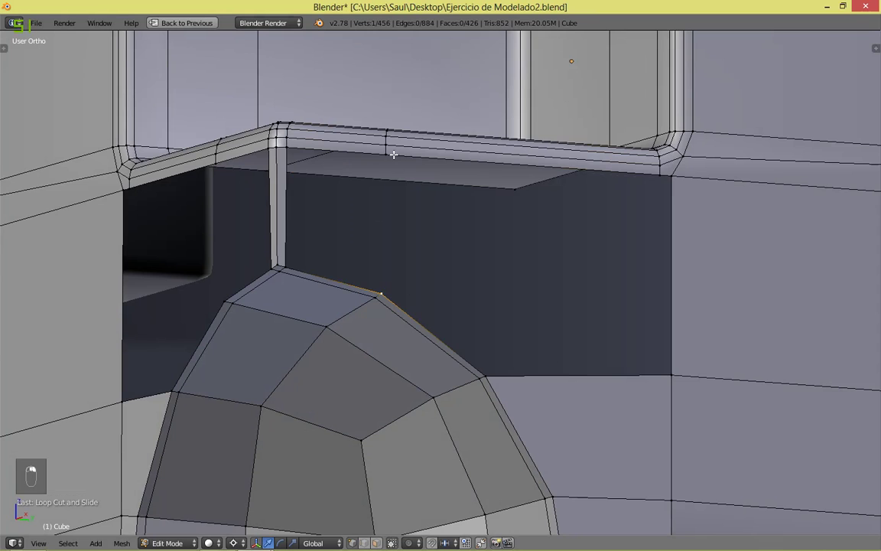
{"action": "key", "text": "f"}
{"action": "key", "text": "a"}
Step: Cut another loop across the right upper bevelled border and fill the face from it down to the patch edge
{"action": "middle_click_drag", "start_coordinate": [469, 179], "coordinate": [446, 355]}
{"action": "key", "text": "ctrl+r"}
{"action": "left_click", "coordinate": [413, 138]}
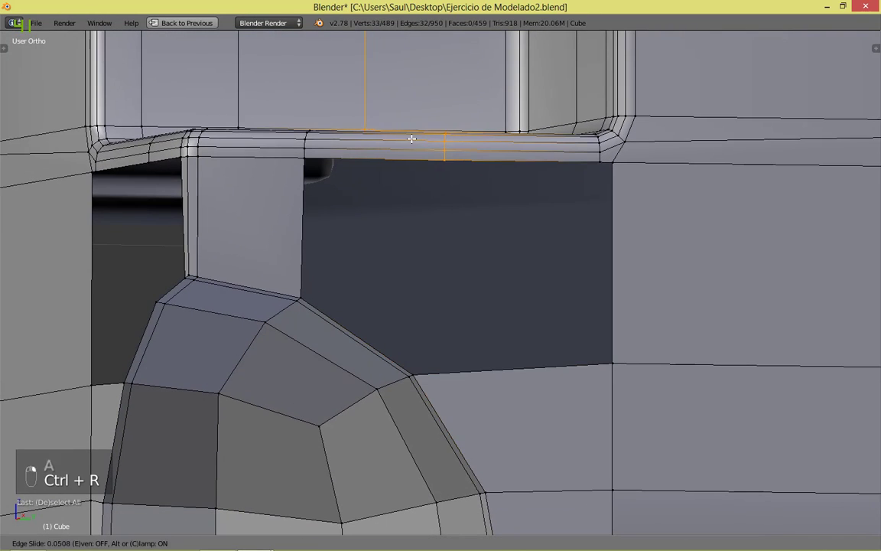
{"action": "left_click", "coordinate": [412, 301]}
{"action": "key", "text": "f"}
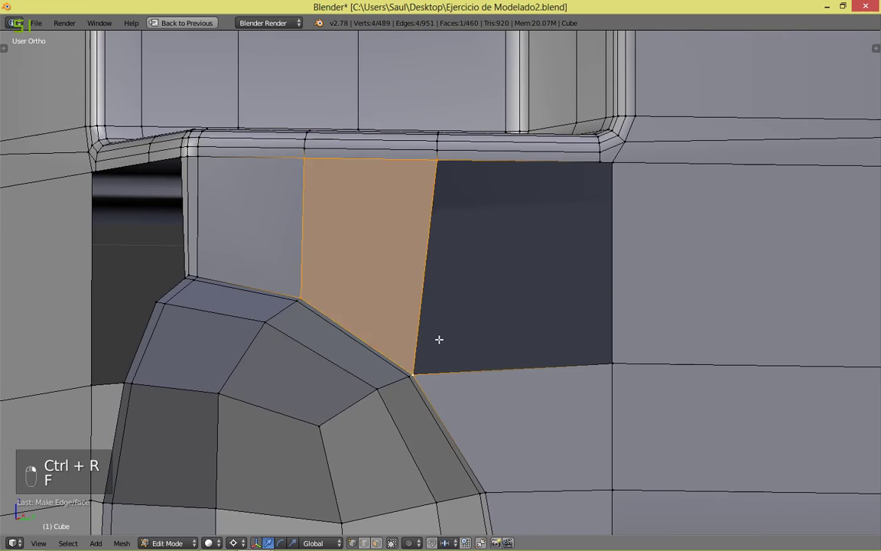
{"action": "key", "text": "a"}
Step: Cut a vertical loop through the right wall faces beside the patch, slid close to the existing wall edge
{"action": "middle_click_drag", "start_coordinate": [470, 350], "coordinate": [455, 354]}
{"action": "middle_click_drag", "start_coordinate": [555, 414], "coordinate": [506, 291]}
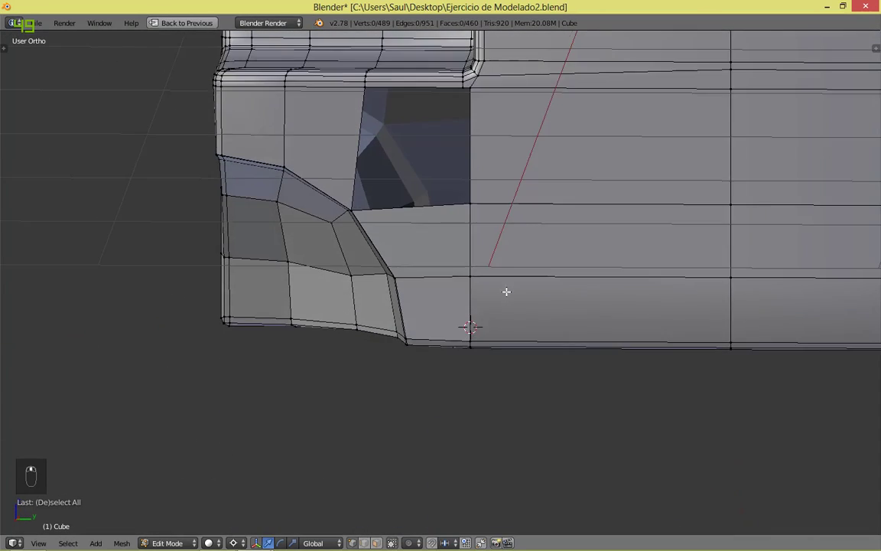
{"action": "scroll", "coordinate": [506, 291], "scroll_direction": "up", "scroll_amount": 3}
{"action": "key", "text": "ctrl+r"}
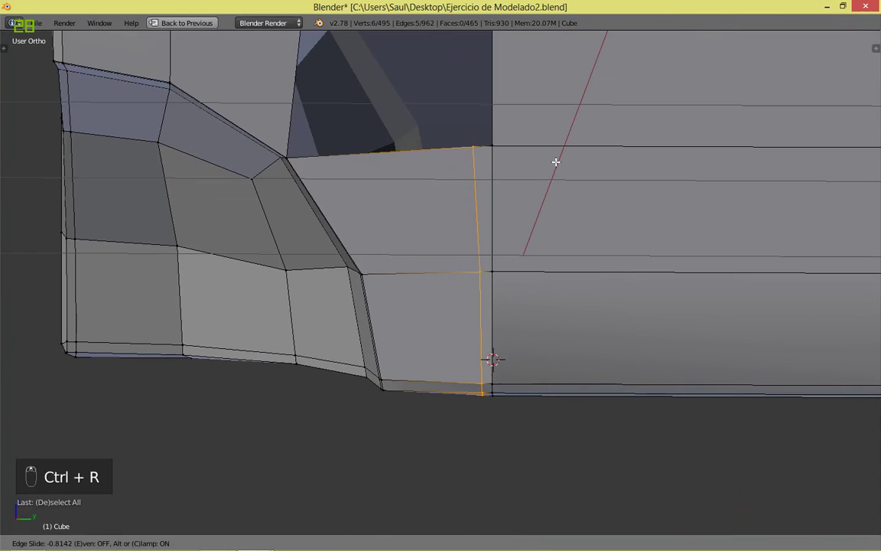
{"action": "left_click", "coordinate": [555, 161]}
Step: Fill the remaining right wall hole with a wide face beside the patch and a narrow strip along the wall edge
{"action": "right_click", "coordinate": [480, 141]}
{"action": "middle_click_drag", "start_coordinate": [480, 142], "coordinate": [474, 346], "text": "shift"}
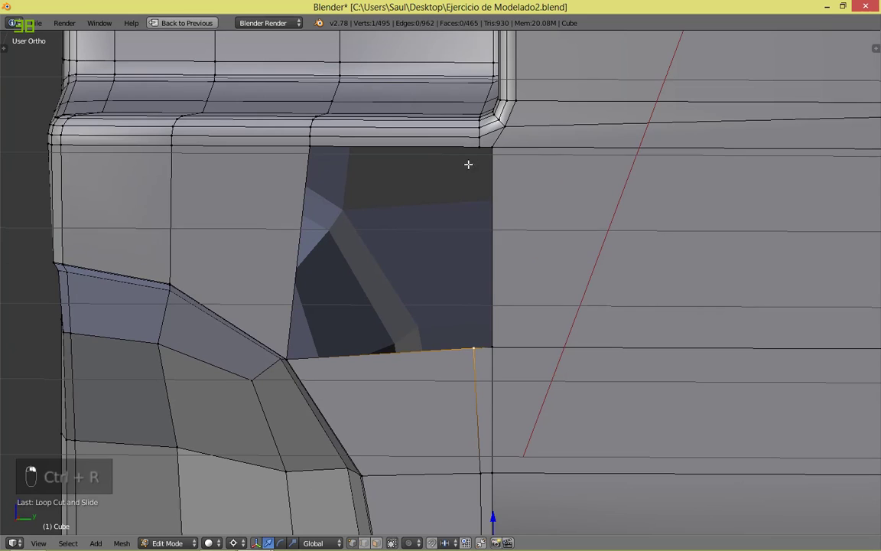
{"action": "key", "text": "f"}
{"action": "key", "text": "a"}
{"action": "key", "text": "f"}
{"action": "key", "text": "a"}
{"action": "middle_click_drag", "start_coordinate": [482, 173], "coordinate": [498, 239]}
{"action": "scroll", "coordinate": [474, 412], "scroll_direction": "down", "scroll_amount": 3, "text": "shift"}
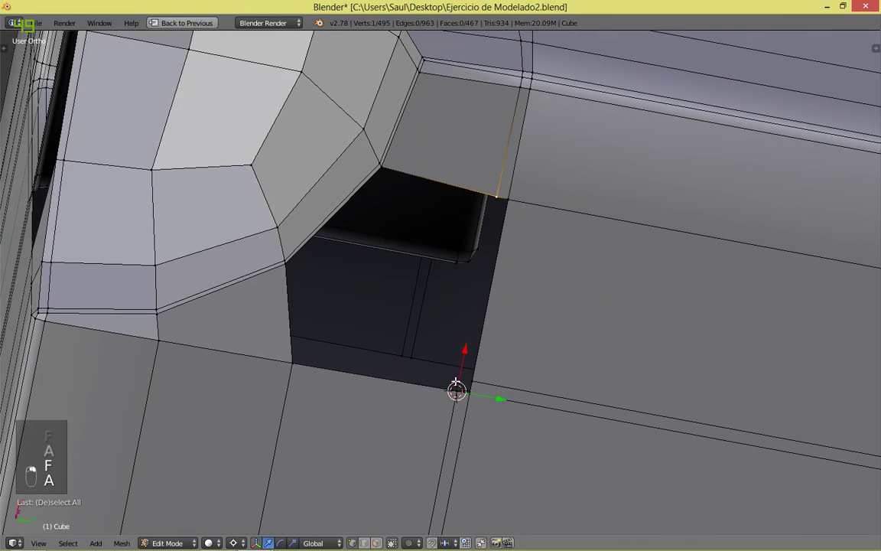
{"action": "right_click", "coordinate": [456, 390], "text": "ctrl"}
{"action": "key", "text": "ctrl+z"}
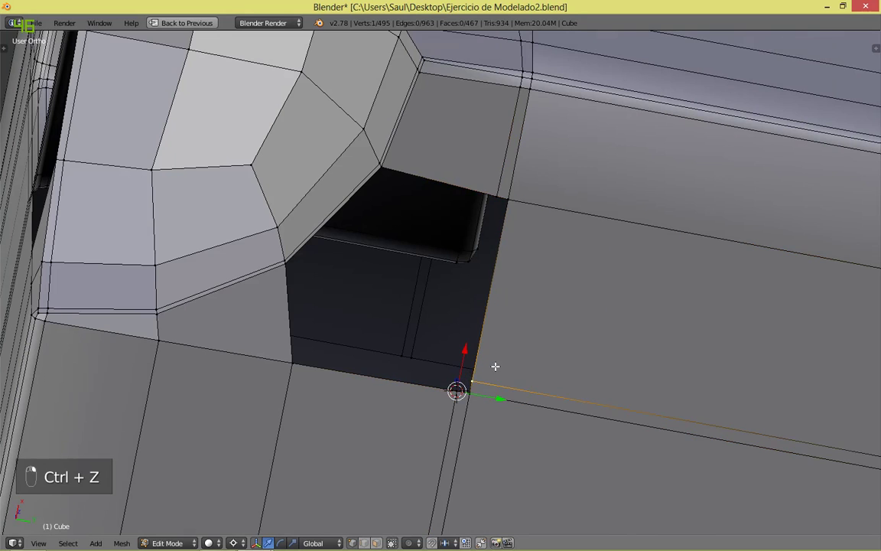
{"action": "middle_click_drag", "start_coordinate": [490, 352], "coordinate": [483, 299], "text": "shift"}
{"action": "right_click", "coordinate": [483, 224], "text": "alt"}
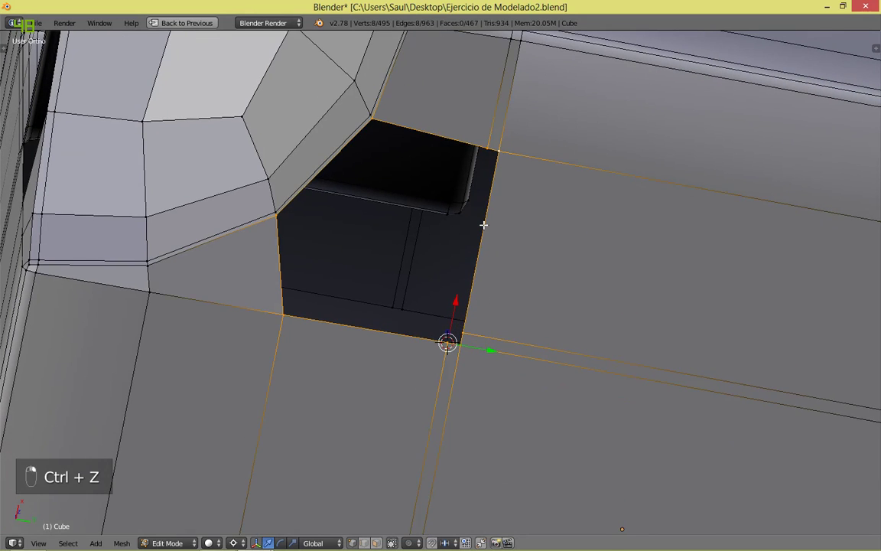
{"action": "scroll", "coordinate": [475, 361], "scroll_direction": "up", "scroll_amount": 1}
{"action": "key", "text": "a"}
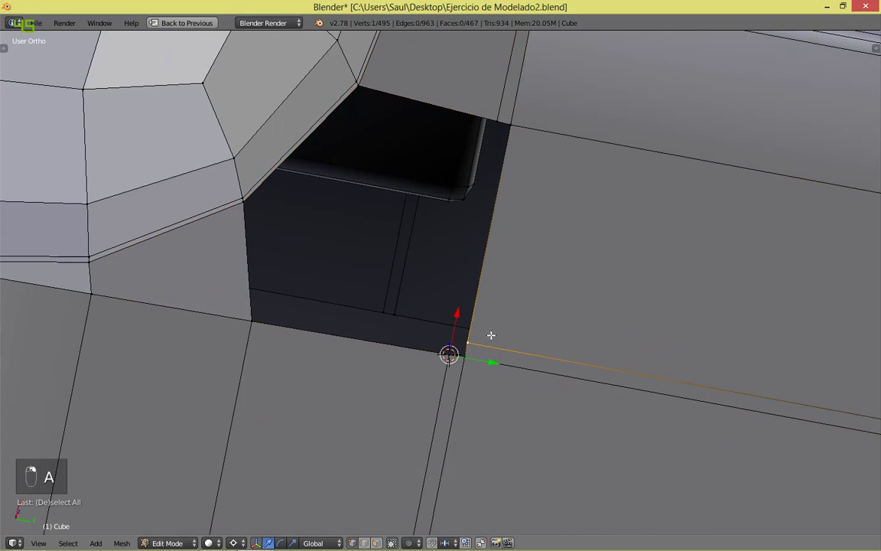
Step: Extrude the vertex just above the underside hole's corner and scale the new vertex into line with the 3D cursor
{"action": "key", "text": "e"}
{"action": "right_click", "coordinate": [439, 233]}
{"action": "key", "text": "s"}
{"action": "key", "text": "x"}
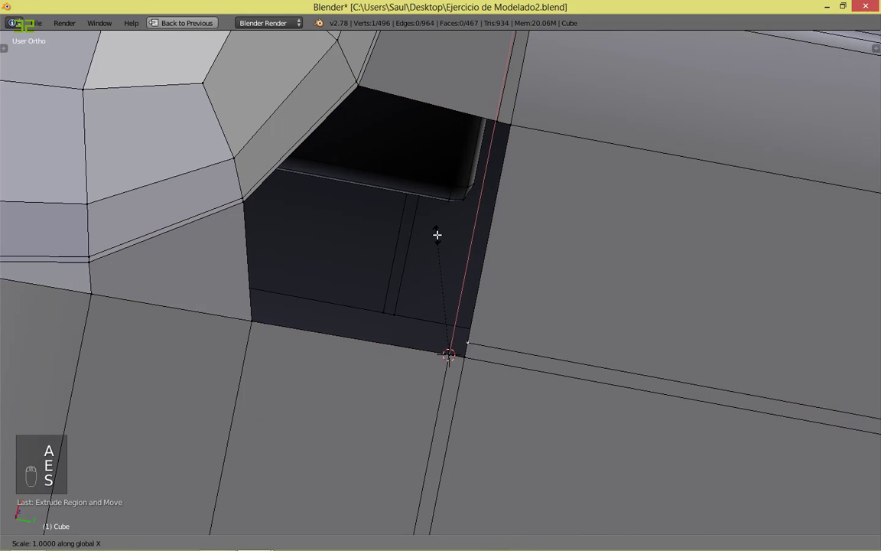
{"action": "left_click", "coordinate": [437, 234]}
Step: Fill the small corner quad beside the extruded vertex and the underside quad reaching from it to the patch edge
{"action": "right_click", "coordinate": [454, 337]}
{"action": "right_click", "coordinate": [450, 354], "text": "ctrl"}
{"action": "key", "text": "f"}
{"action": "key", "text": "a"}
{"action": "right_click", "coordinate": [452, 339]}
{"action": "right_click", "coordinate": [249, 201], "text": "ctrl"}
{"action": "key", "text": "f"}
{"action": "key", "text": "a"}
Step: Fill the narrow strip and the last quad of the underside hole next to the patch, and save the file
{"action": "right_click", "coordinate": [491, 125], "text": "ctrl"}
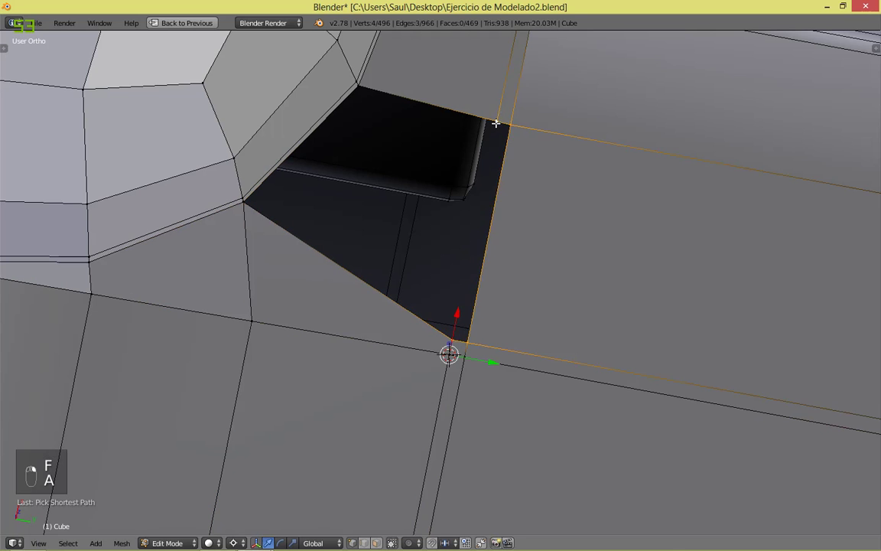
{"action": "key", "text": "f"}
{"action": "key", "text": "a"}
{"action": "key", "text": "f"}
{"action": "key", "text": "a"}
{"action": "scroll", "coordinate": [497, 188], "scroll_direction": "down", "scroll_amount": 2}
{"action": "middle_click_drag", "start_coordinate": [500, 193], "coordinate": [562, 309]}
{"action": "key", "text": "ctrl+s"}
{"action": "left_click", "coordinate": [562, 310]}
Step: Examine the wall on the patch's other side, including its open gap and lower faces, and save the file again
{"action": "key", "text": "Tab"}
{"action": "key", "text": "Tab"}
{"action": "middle_click_drag", "start_coordinate": [560, 358], "coordinate": [560, 303]}
{"action": "key", "text": "ctrl+s"}
{"action": "left_click", "coordinate": [562, 305]}
{"action": "middle_click_drag", "start_coordinate": [579, 336], "coordinate": [606, 360]}
{"action": "scroll", "coordinate": [606, 280], "scroll_direction": "up", "scroll_amount": 3}
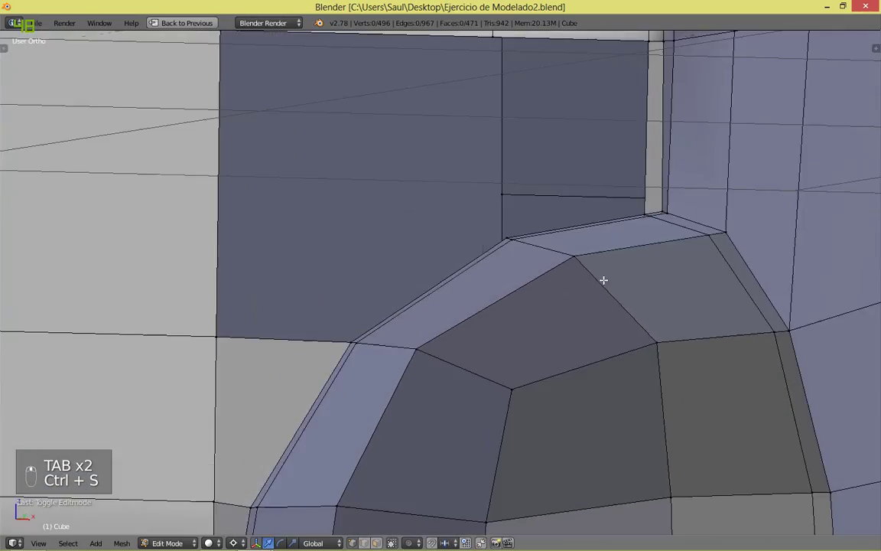
{"action": "middle_click_drag", "start_coordinate": [553, 243], "coordinate": [560, 365], "text": "shift"}
{"action": "middle_click_drag", "start_coordinate": [341, 414], "coordinate": [407, 165], "text": "shift"}
{"action": "scroll", "coordinate": [421, 306], "scroll_direction": "down", "scroll_amount": 3}
{"action": "mouse_move", "coordinate": [423, 340]}
{"action": "middle_mouse_down"}
{"action": "mouse_move", "coordinate": [439, 272]}
{"action": "mouse_move", "coordinate": [433, 337]}
{"action": "middle_mouse_up"}
{"action": "scroll", "coordinate": [438, 283], "scroll_direction": "up", "scroll_amount": 3}
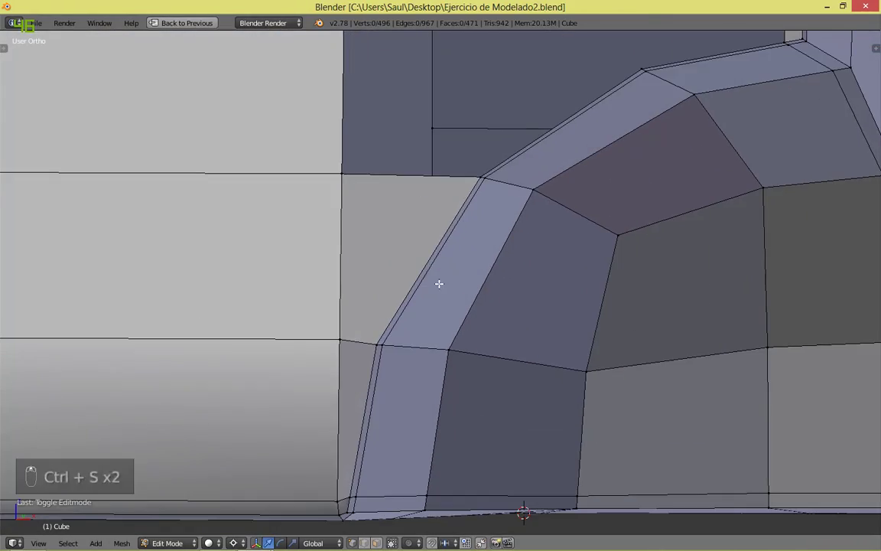
{"action": "scroll", "coordinate": [439, 283], "scroll_direction": "down", "scroll_amount": 2}
Step: Delete the two left wall faces beside the patch's lower edge, return to vertex selection, and save the file
{"action": "key", "text": "ctrl+Tab"}
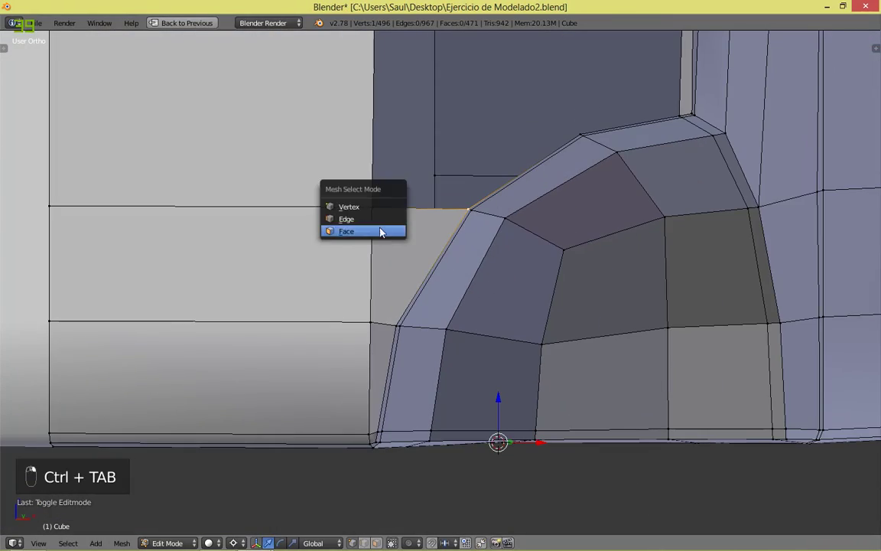
{"action": "left_click", "coordinate": [344, 230]}
{"action": "right_click", "coordinate": [386, 235]}
{"action": "right_click", "coordinate": [381, 367], "text": "shift"}
{"action": "key", "text": "x"}
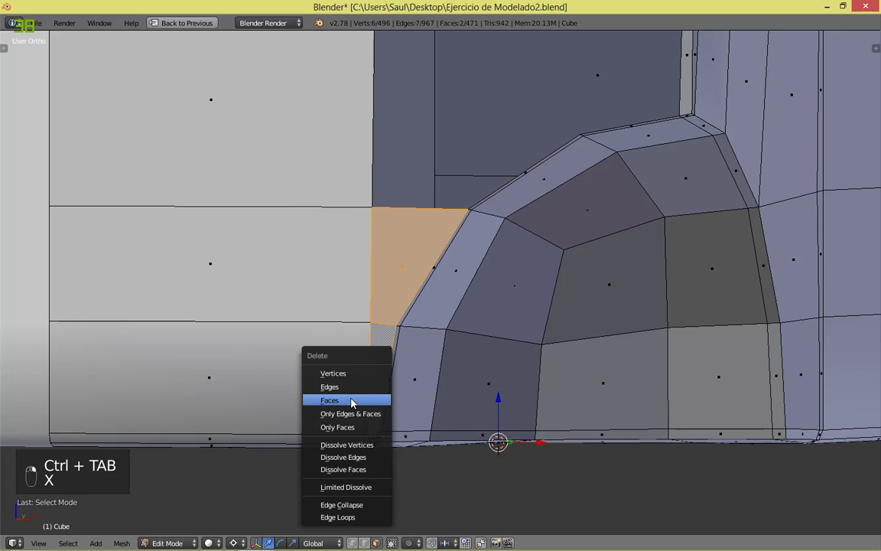
{"action": "left_click", "coordinate": [352, 400]}
{"action": "key", "text": "ctrl+Tab"}
{"action": "left_click", "coordinate": [354, 373]}
{"action": "middle_click_drag", "start_coordinate": [492, 179], "coordinate": [492, 302], "text": "shift"}
{"action": "key", "text": "ctrl+s"}
Step: Fill the two left wall quads between the upper bevelled border and the top part of the patch edge
{"action": "middle_click_drag", "start_coordinate": [673, 251], "coordinate": [589, 240]}
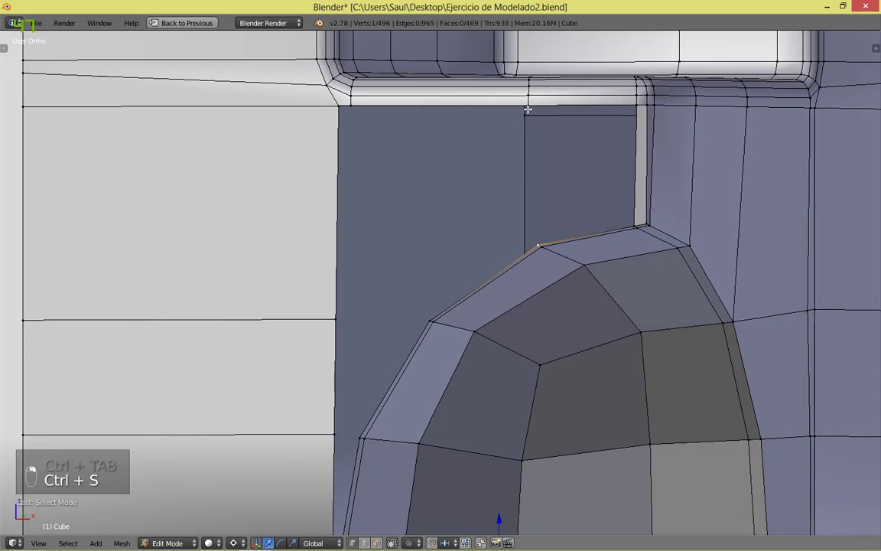
{"action": "key", "text": "f"}
{"action": "key", "text": "a"}
{"action": "middle_click_drag", "start_coordinate": [438, 114], "coordinate": [506, 132]}
{"action": "key", "text": "ctrl+r"}
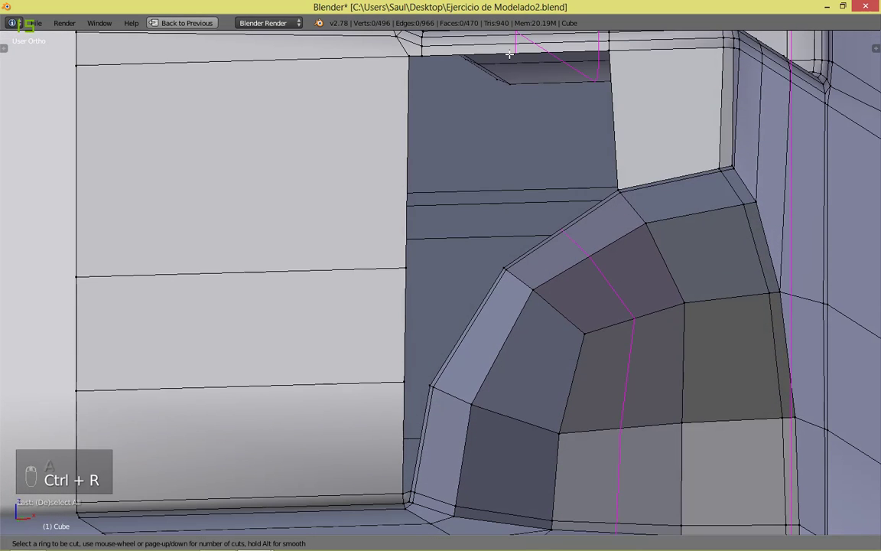
{"action": "right_click", "coordinate": [470, 80]}
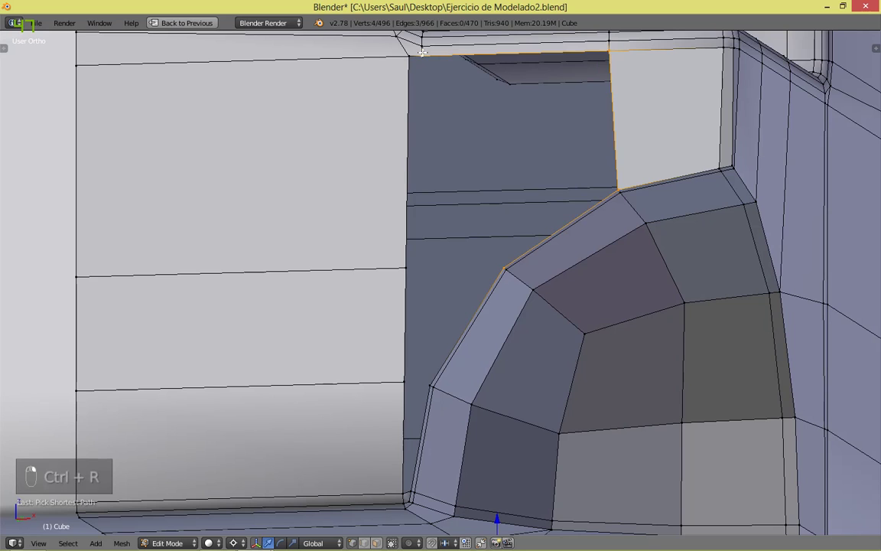
{"action": "key", "text": "f"}
{"action": "key", "text": "a"}
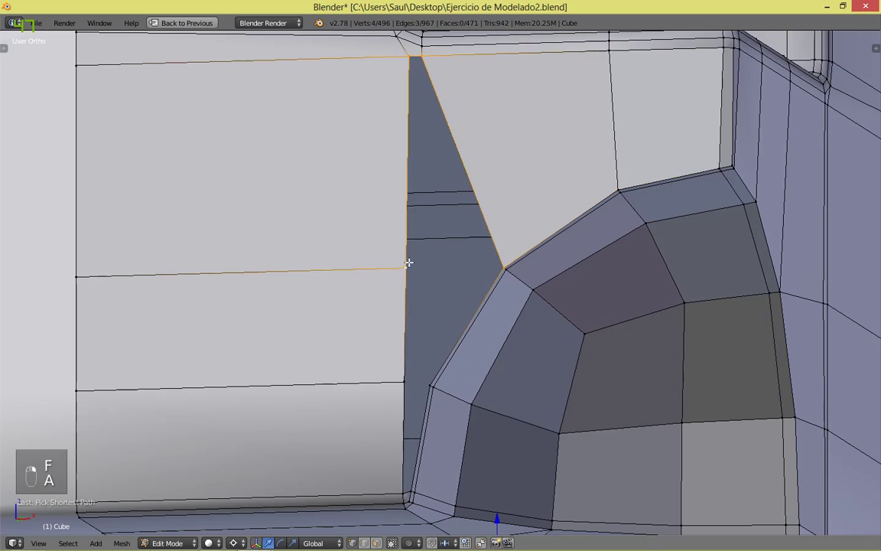
Step: Fill the remaining three gaps between the left wall edge and the patch with quads, and save the file
{"action": "key", "text": "f"}
{"action": "key", "text": "a"}
{"action": "key", "text": "f"}
{"action": "key", "text": "a"}
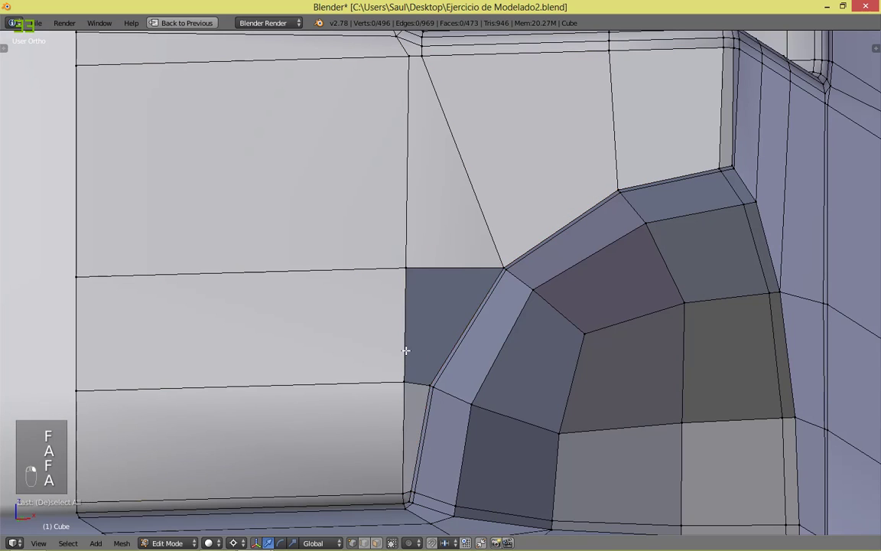
{"action": "key", "text": "f"}
{"action": "key", "text": "a"}
{"action": "scroll", "coordinate": [440, 335], "scroll_direction": "down", "scroll_amount": 4}
{"action": "middle_click_drag", "start_coordinate": [630, 330], "coordinate": [574, 352]}
{"action": "key", "text": "ctrl+s"}
{"action": "left_click", "coordinate": [576, 336]}
Step: Apply smooth shading to the whole block and save the file in Edit Mode
{"action": "key", "text": "Tab"}
{"action": "middle_click_drag", "start_coordinate": [218, 381], "coordinate": [232, 293]}
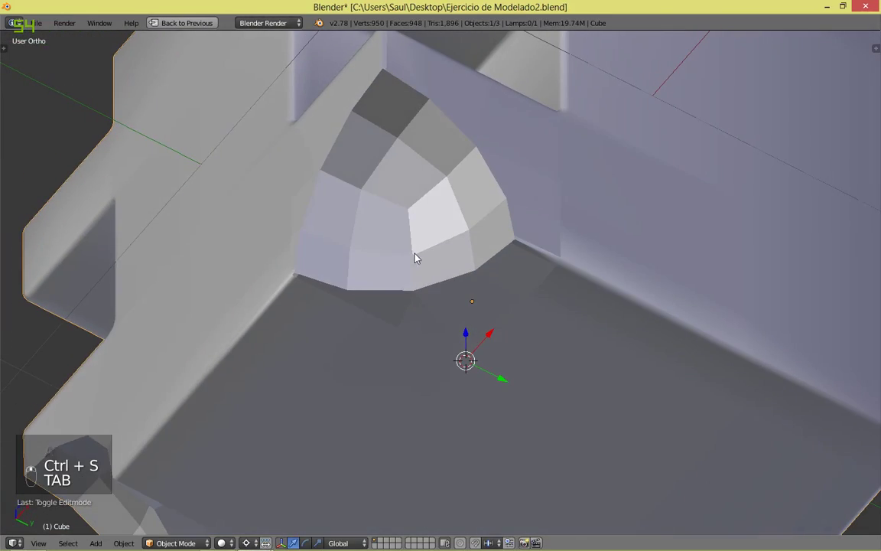
{"action": "key", "text": "z"}
{"action": "middle_click_drag", "start_coordinate": [358, 363], "coordinate": [364, 291]}
{"action": "key", "text": "Tab"}
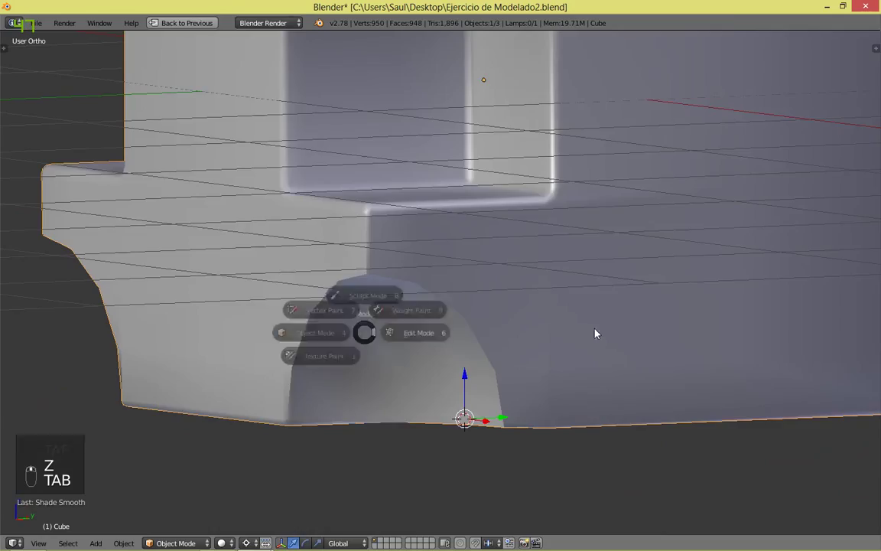
{"action": "middle_click_drag", "start_coordinate": [595, 367], "coordinate": [575, 301]}
{"action": "scroll", "coordinate": [589, 245], "scroll_direction": "up", "scroll_amount": 2}
{"action": "key", "text": "ctrl+s"}
{"action": "scroll", "coordinate": [602, 341], "scroll_direction": "up", "scroll_amount": 1}
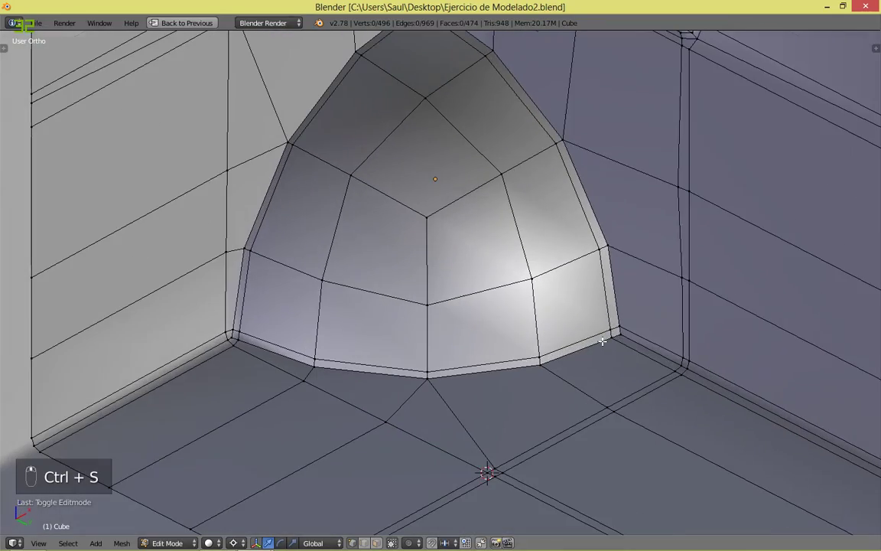
Step: Show the Subsurf modifier in the viewport and inspect the smoothed corner patch from several sides
{"action": "key", "text": "a"}
{"action": "key", "text": "a"}
{"action": "key", "text": "Tab"}
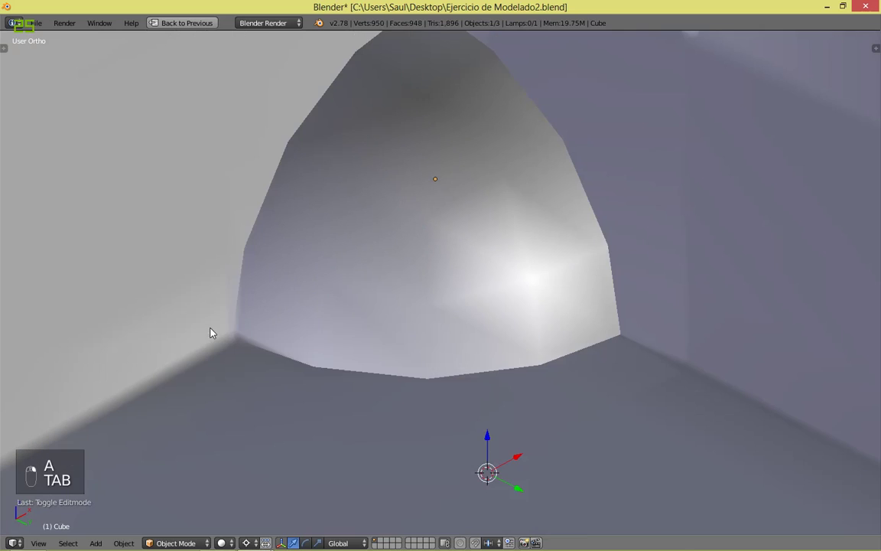
{"action": "key", "text": "shift+space"}
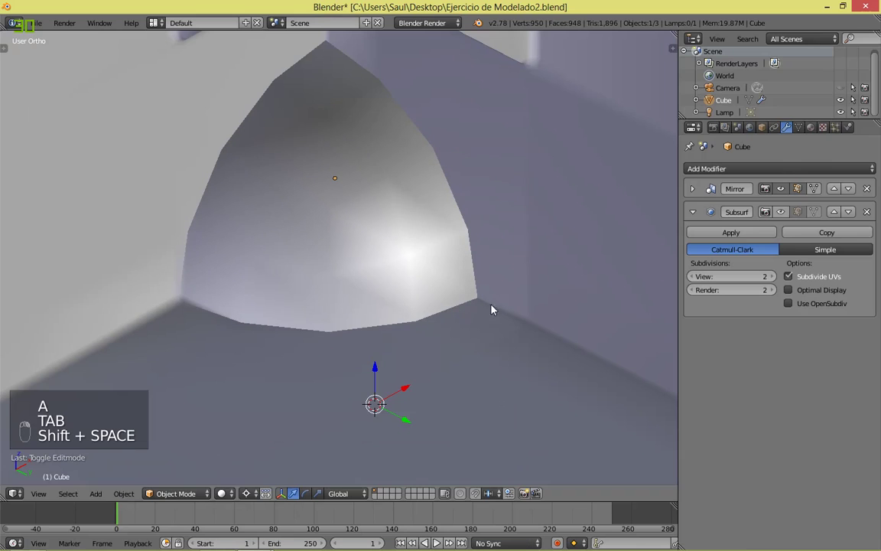
{"action": "left_click", "coordinate": [775, 213]}
{"action": "key", "text": "shift+space"}
{"action": "scroll", "coordinate": [458, 350], "scroll_direction": "down", "scroll_amount": 3}
{"action": "scroll", "coordinate": [392, 380], "scroll_direction": "up", "scroll_amount": 2}
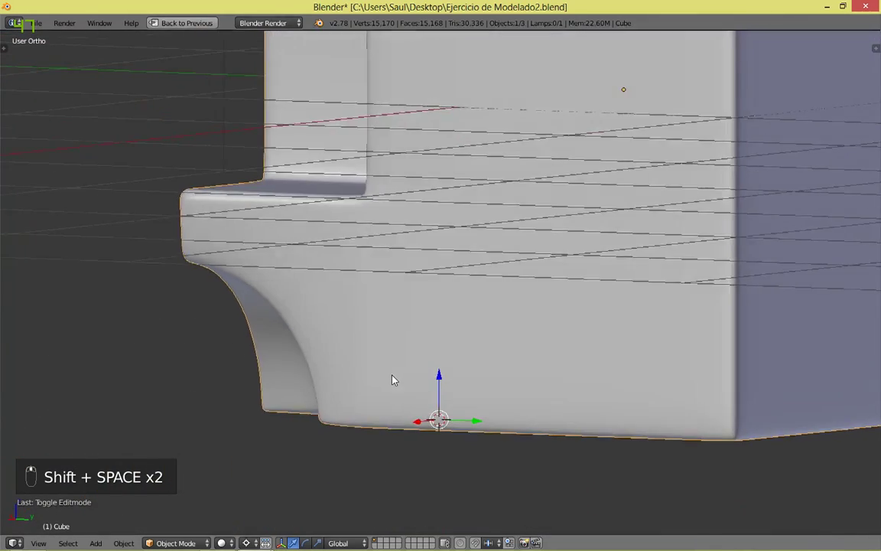
{"action": "scroll", "coordinate": [392, 380], "scroll_direction": "up", "scroll_amount": 3}
Step: Hide the Subsurf modifier in the viewport and return to editing the block's mesh
{"action": "key", "text": "shift+space"}
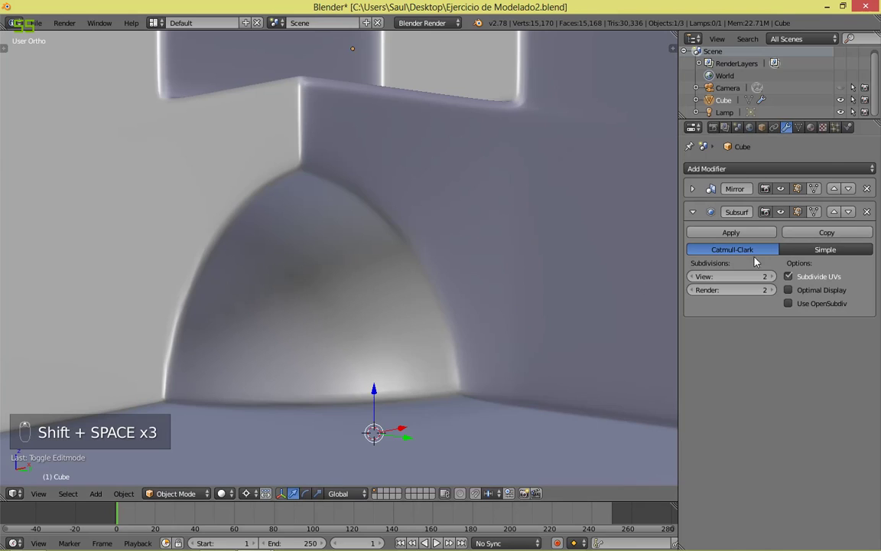
{"action": "left_click", "coordinate": [766, 212]}
{"action": "key", "text": "shift+space"}
{"action": "key", "text": "Tab"}
{"action": "scroll", "coordinate": [757, 364], "scroll_direction": "up", "scroll_amount": 2}
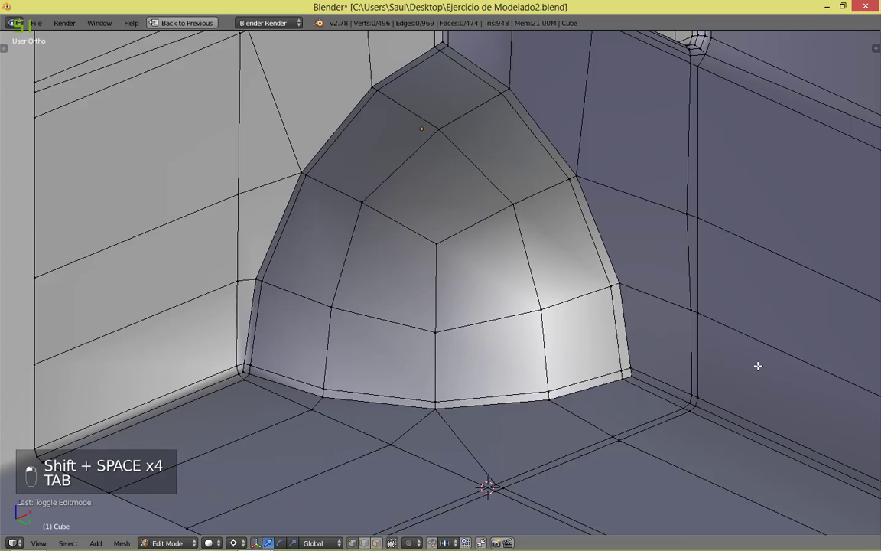
Step: Examine the vertex at the patch's bottom right corner in close-up and from the right orthographic view
{"action": "middle_click_drag", "start_coordinate": [755, 397], "coordinate": [545, 261], "text": "shift"}
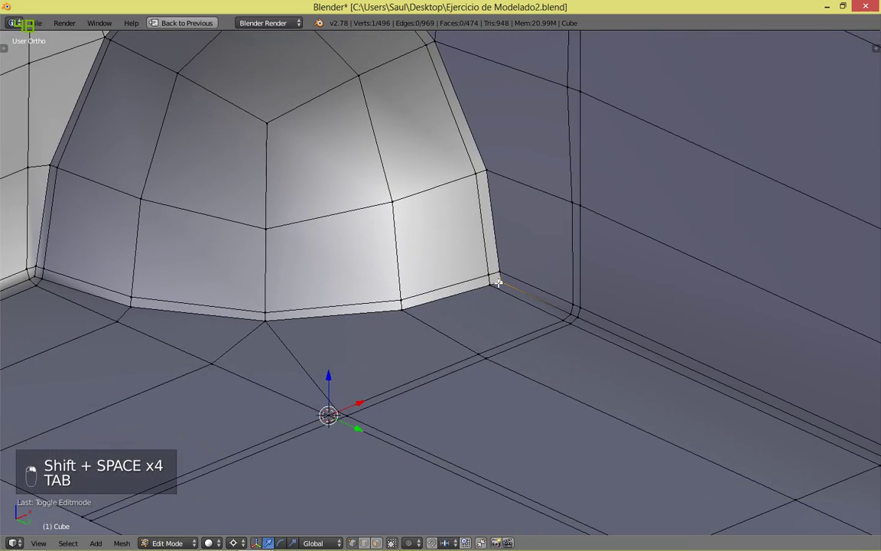
{"action": "key", "text": "KP_Decimal"}
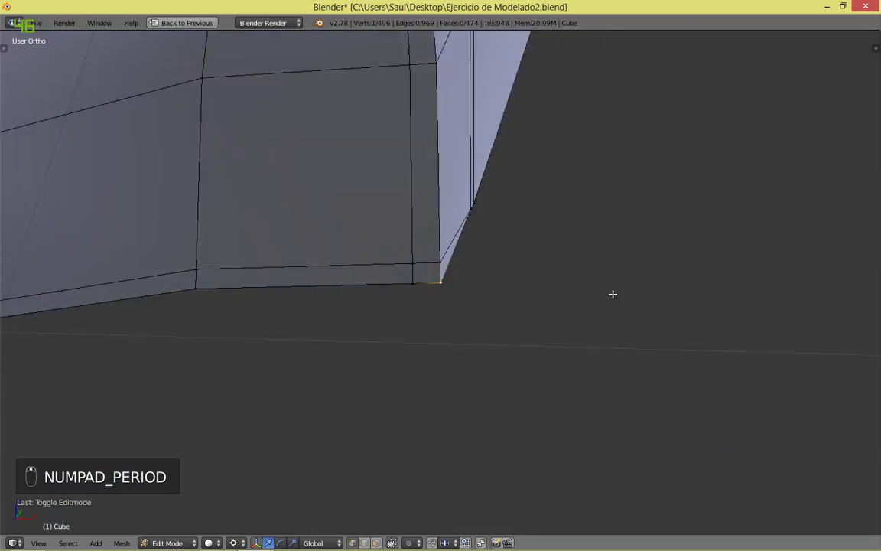
{"action": "middle_click_drag", "start_coordinate": [613, 294], "coordinate": [511, 310]}
{"action": "key", "text": "KP_3"}
{"action": "scroll", "coordinate": [447, 323], "scroll_direction": "down", "scroll_amount": 3}
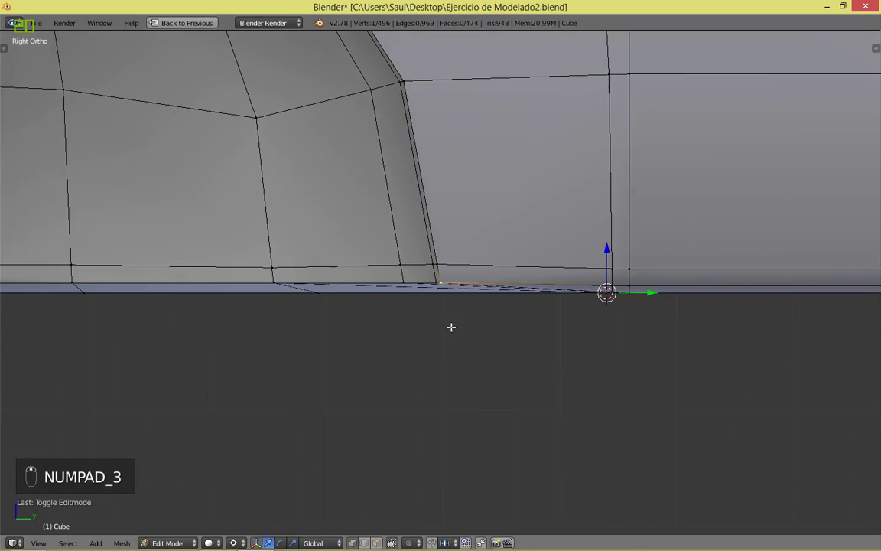
{"action": "middle_click_drag", "start_coordinate": [451, 326], "coordinate": [456, 303]}
{"action": "key", "text": "a"}
{"action": "key", "text": "a"}
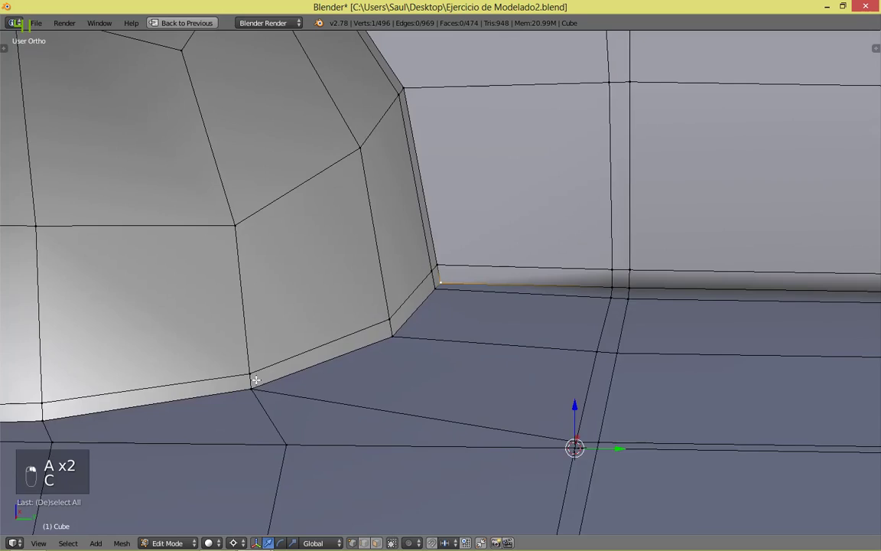
Step: Snap the 3D cursor to the underside vertex at the foot of the right wall's vertical edge loop
{"action": "middle_click_drag", "start_coordinate": [256, 381], "coordinate": [648, 285]}
{"action": "middle_click_drag", "start_coordinate": [468, 306], "coordinate": [575, 308]}
{"action": "scroll", "coordinate": [611, 259], "scroll_direction": "up", "scroll_amount": 3}
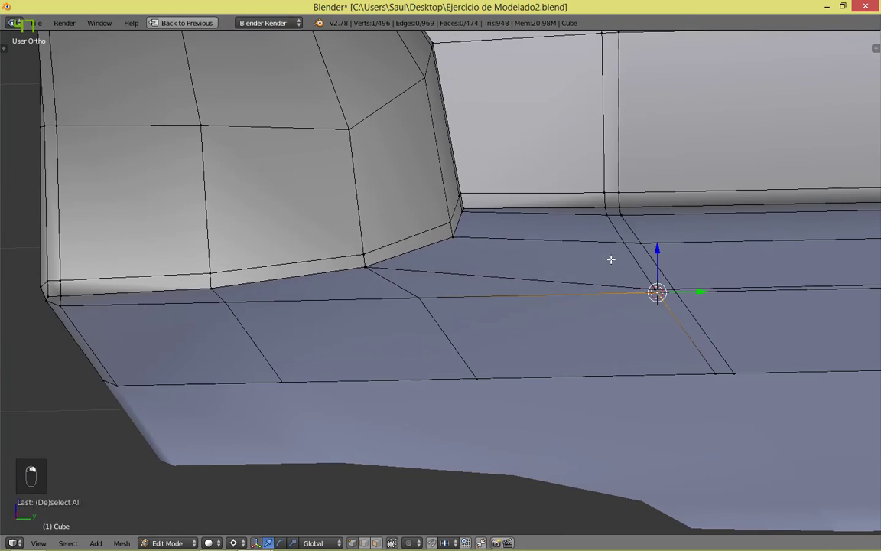
{"action": "key", "text": "shift+s"}
{"action": "left_click", "coordinate": [605, 218]}
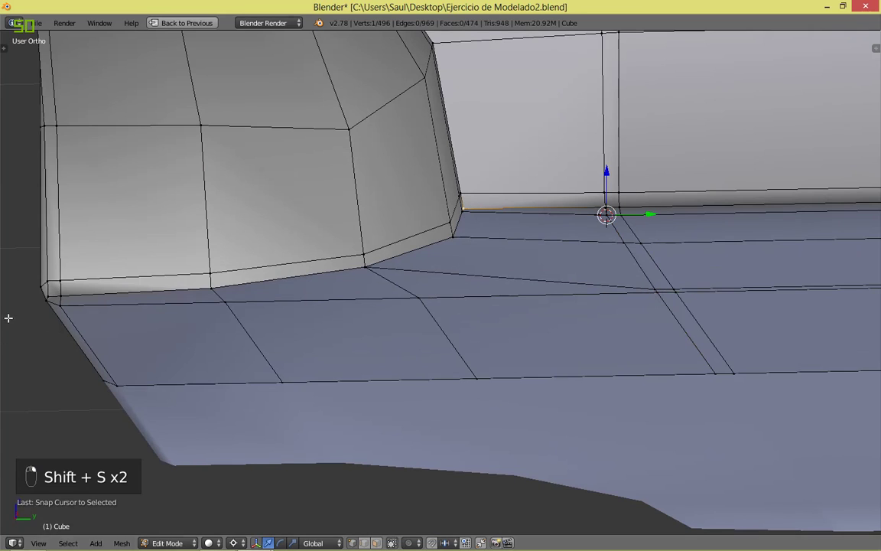
Step: Align the vertices along the patch's bottom rim with the 3D cursor by scaling them, and save the file
{"action": "right_click", "coordinate": [463, 208], "text": "ctrl"}
{"action": "key", "text": "s"}
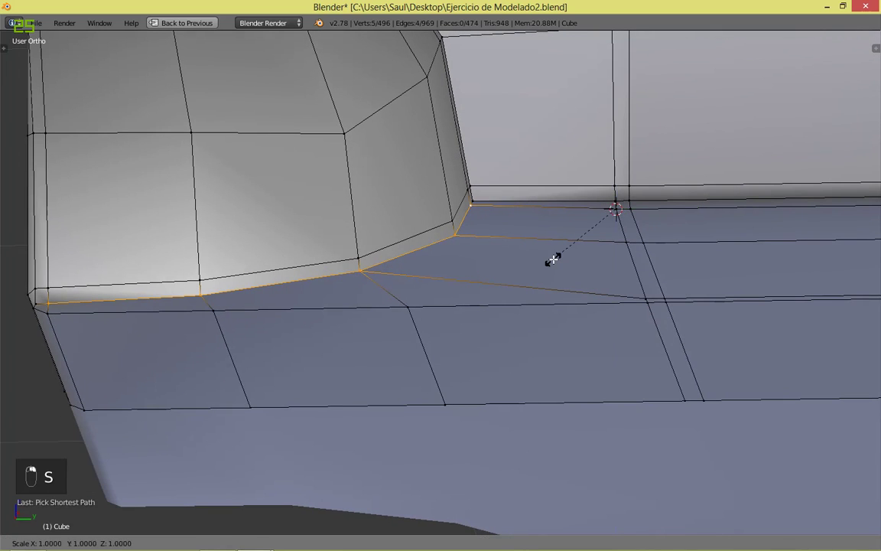
{"action": "left_click", "coordinate": [553, 260]}
{"action": "key", "text": "a"}
{"action": "middle_click_drag", "start_coordinate": [554, 258], "coordinate": [580, 281]}
{"action": "key", "text": "ctrl+s"}
{"action": "left_click", "coordinate": [535, 279]}
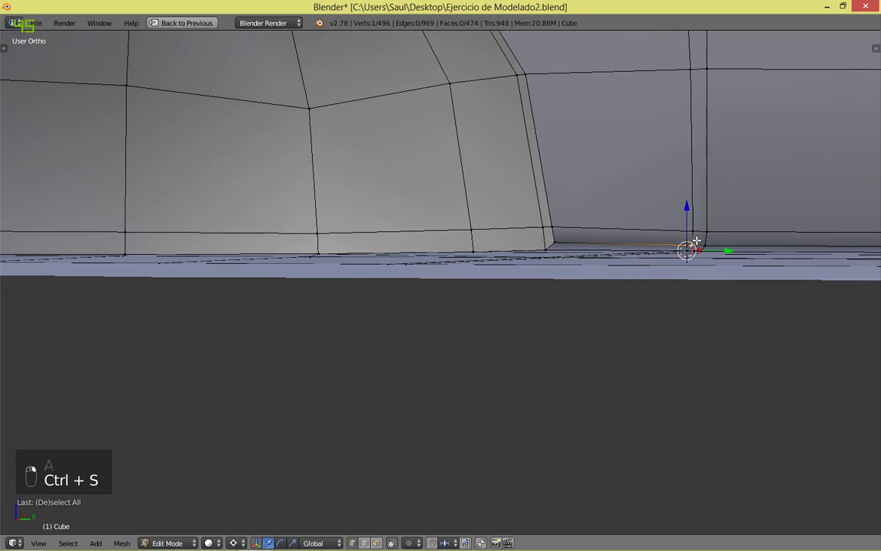
Step: Snap the 3D cursor to the right wall's middle bevel vertex at the vertical loop and level the patch's corner vertex with it
{"action": "key", "text": "shift+s"}
{"action": "left_click", "coordinate": [624, 241]}
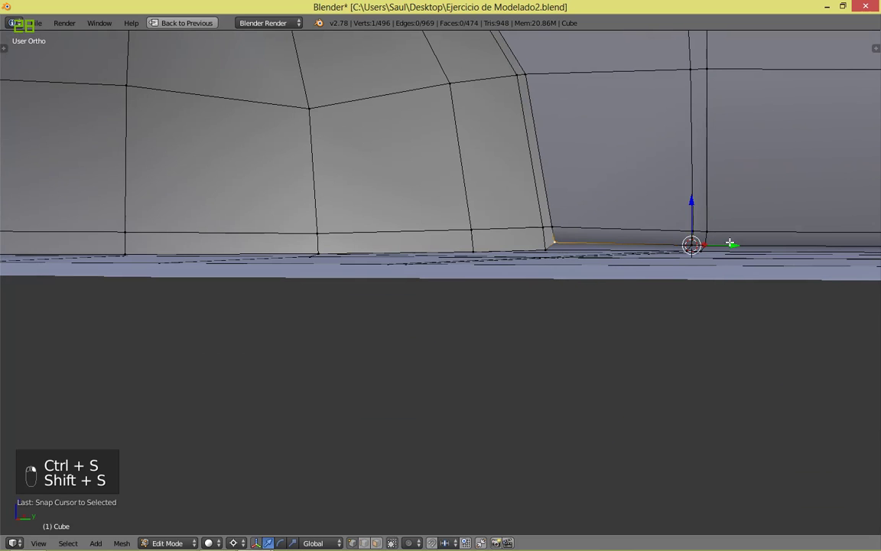
{"action": "key", "text": "shift+s"}
{"action": "left_click", "coordinate": [716, 245]}
{"action": "middle_click_drag", "start_coordinate": [715, 246], "coordinate": [679, 216]}
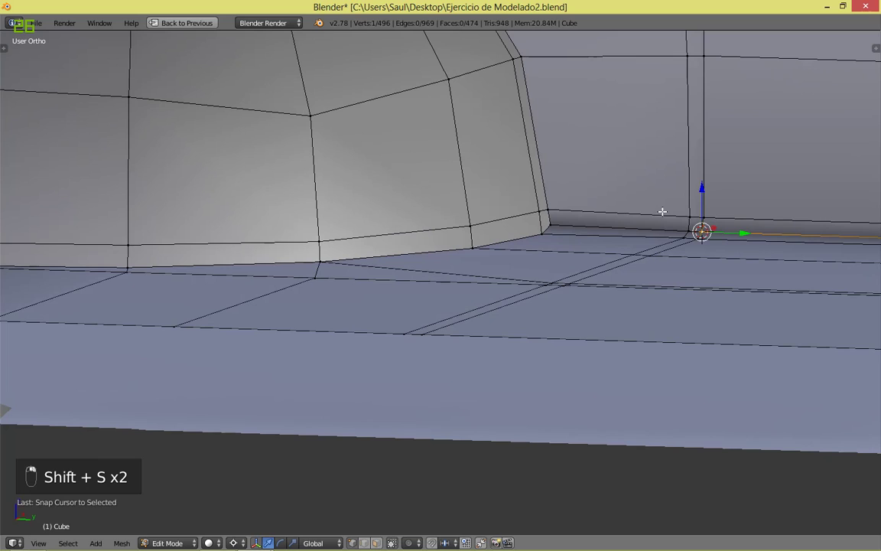
{"action": "key", "text": "a"}
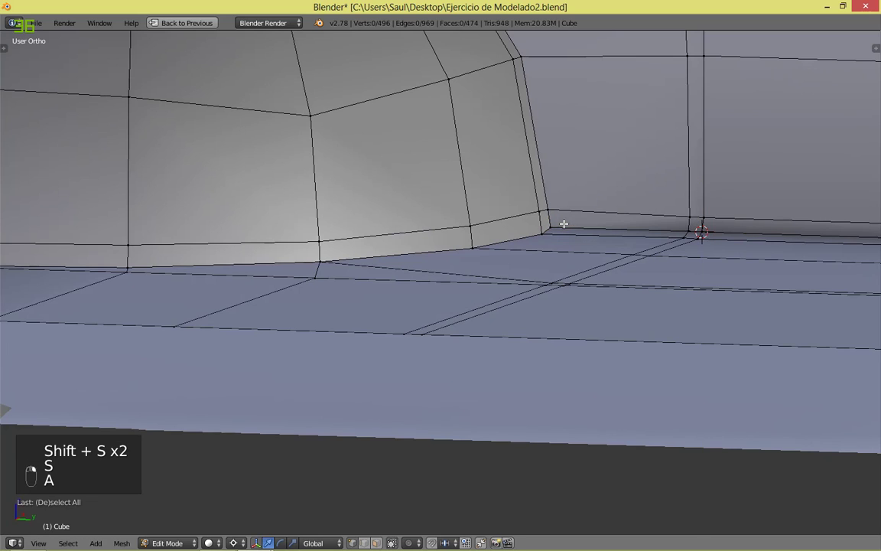
Step: Level the middle bevel vertex of the adjacent vertical loop with the 3D cursor by scaling Z to 0, and save
{"action": "right_click", "coordinate": [682, 228]}
{"action": "key", "text": "s"}
{"action": "key", "text": "z"}
{"action": "key", "text": "0"}
{"action": "key", "text": "Return"}
{"action": "key", "text": "a"}
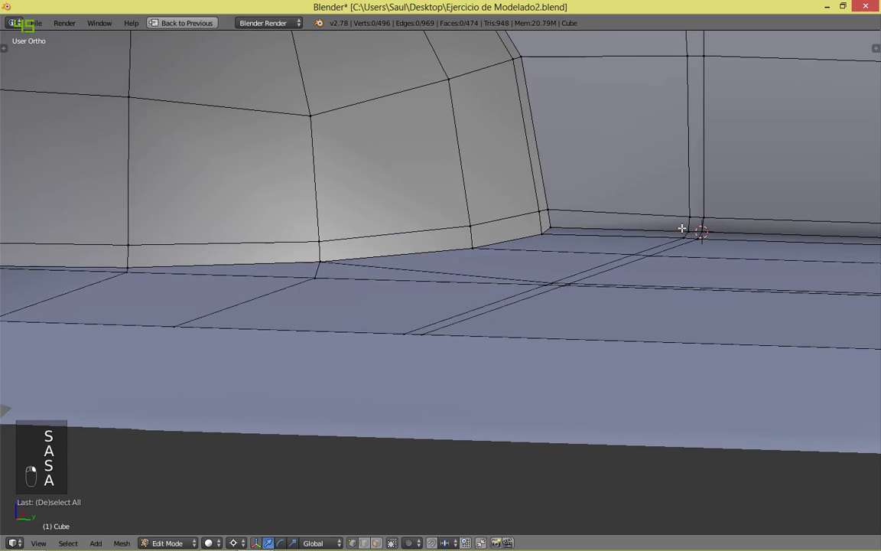
{"action": "key", "text": "ctrl+s"}
{"action": "key", "text": "Return"}
Step: Snap the 3D cursor to the right wall's upper bevel vertex, level the matching patch rim vertex by scaling Z to 0, and save
{"action": "right_click", "coordinate": [703, 212]}
{"action": "key", "text": "shift+s"}
{"action": "left_click", "coordinate": [704, 215]}
{"action": "right_click", "coordinate": [560, 208]}
{"action": "key", "text": "s"}
{"action": "key", "text": "z"}
{"action": "key", "text": "Return"}
{"action": "key", "text": "KP_0"}
{"action": "key", "text": "KP_0"}
{"action": "key", "text": "KP_Decimal"}
{"action": "key", "text": "s"}
{"action": "right_click", "coordinate": [561, 206]}
{"action": "key", "text": "a"}
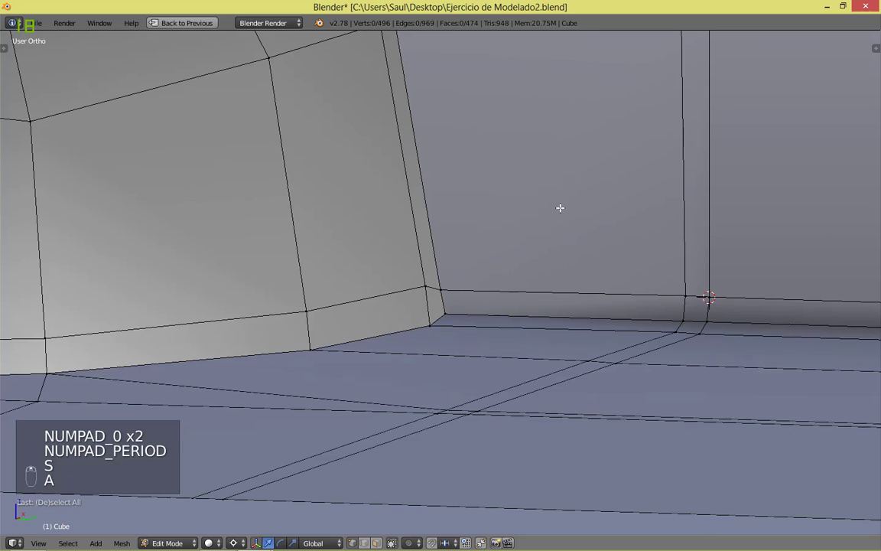
{"action": "key", "text": "ctrl+s"}
Step: Snap the 3D cursor to the underside vertex at the patch's front wall corner and align the adjacent rim vertex with it
{"action": "middle_click_drag", "start_coordinate": [560, 207], "coordinate": [608, 274]}
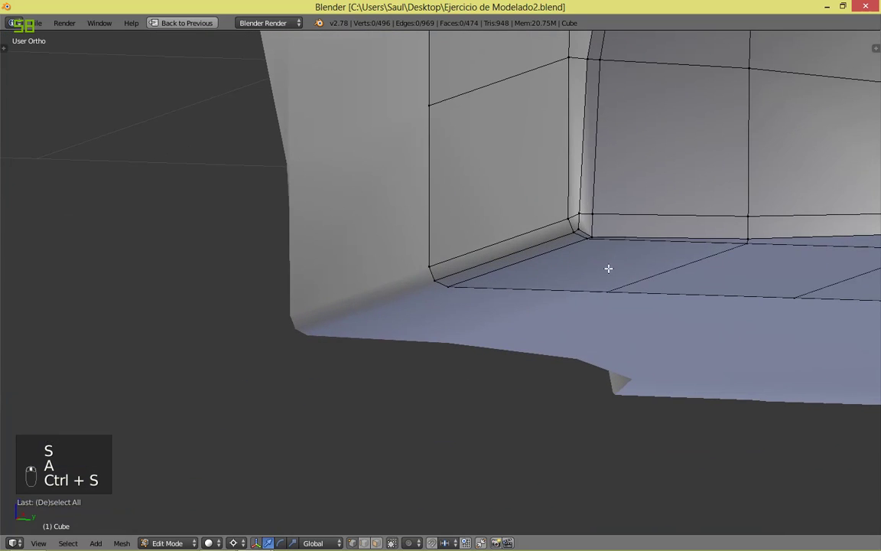
{"action": "right_click", "coordinate": [584, 241]}
{"action": "key", "text": "KP_Decimal"}
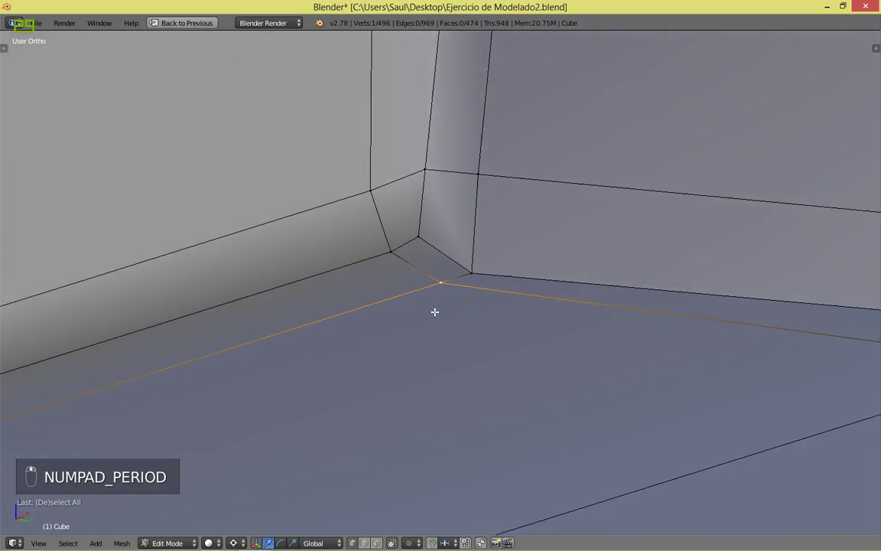
{"action": "middle_click_drag", "start_coordinate": [434, 313], "coordinate": [501, 287]}
{"action": "key", "text": "shift+s"}
{"action": "left_click", "coordinate": [494, 286]}
{"action": "right_click", "coordinate": [485, 283]}
{"action": "key", "text": "s"}
{"action": "left_click", "coordinate": [632, 240]}
{"action": "key", "text": "a"}
Step: Snap the 3D cursor to the front wall's middle bevel vertex and align the neighbouring patch vertex with it
{"action": "right_click", "coordinate": [435, 232]}
{"action": "key", "text": "shift+s"}
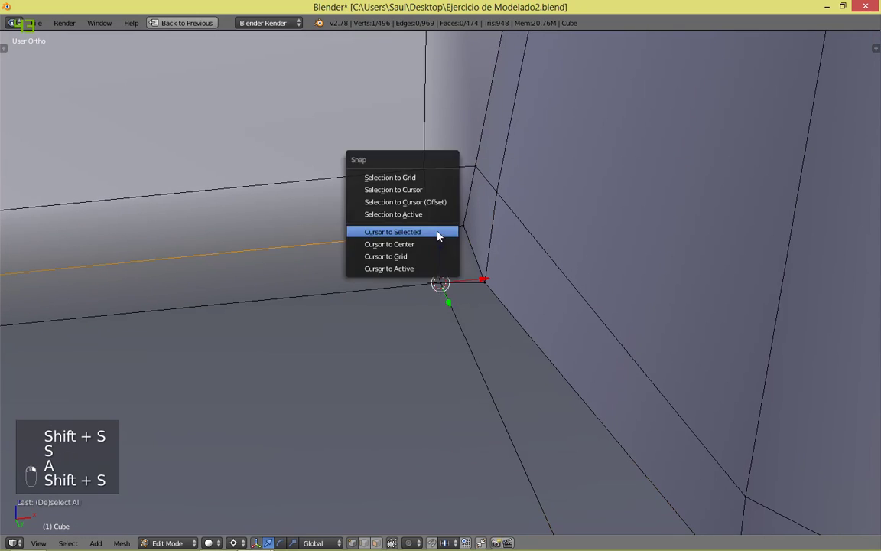
{"action": "key", "text": "s"}
{"action": "key", "text": "a"}
Step: Snap the 3D cursor to the front wall's upper bevel vertex beside the patch
{"action": "middle_click_drag", "start_coordinate": [458, 220], "coordinate": [416, 213]}
{"action": "right_click", "coordinate": [413, 209]}
{"action": "key", "text": "shift+s"}
{"action": "left_click", "coordinate": [407, 201]}
Step: Try to align the patch's upper bevel vertex with the 3D cursor by scaling, and undo it
{"action": "key", "text": "s"}
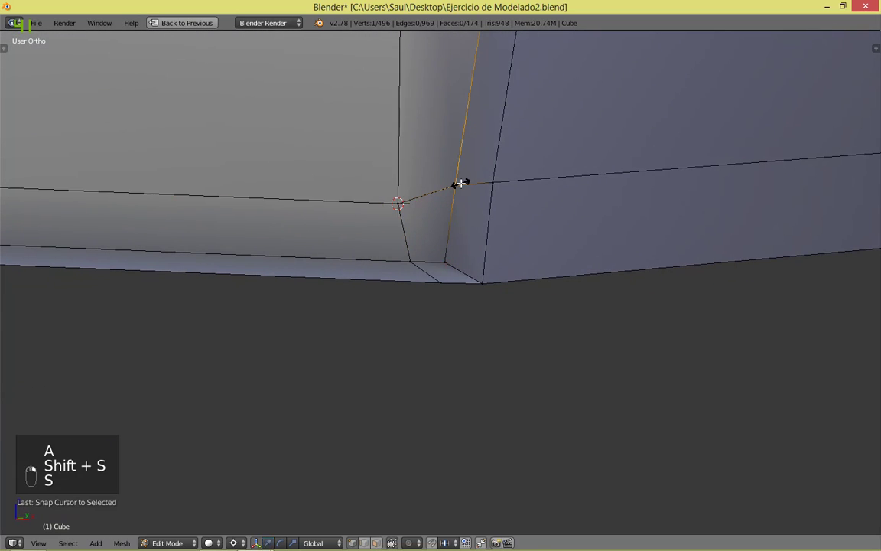
{"action": "left_click", "coordinate": [461, 184]}
{"action": "middle_click_drag", "start_coordinate": [461, 183], "coordinate": [492, 183]}
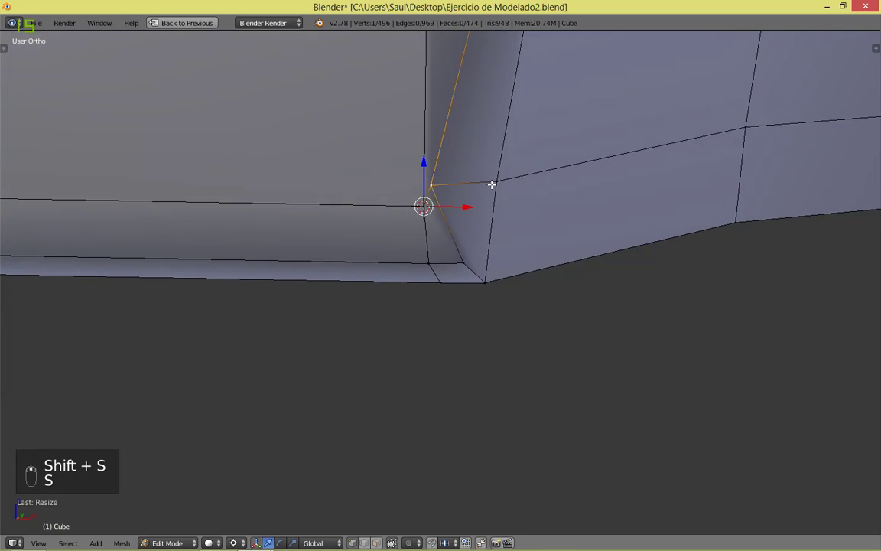
{"action": "key", "text": "ctrl+z"}
Step: Align the patch's upper bevel vertex with the 3D cursor on the front wall by scaling it again
{"action": "key", "text": "s"}
{"action": "left_click", "coordinate": [494, 187]}
{"action": "key", "text": "s"}
{"action": "left_click", "coordinate": [495, 186]}
Step: Snap the 3D cursor to the front corner's underside vertex and align the adjacent rim vertex by scaling Y to 0
{"action": "right_click", "coordinate": [446, 277]}
{"action": "key", "text": "shift+s"}
{"action": "left_click", "coordinate": [444, 268]}
{"action": "middle_click_drag", "start_coordinate": [543, 302], "coordinate": [436, 281]}
{"action": "key", "text": "s"}
{"action": "left_click", "coordinate": [441, 279]}
{"action": "type", "text": "sx"}
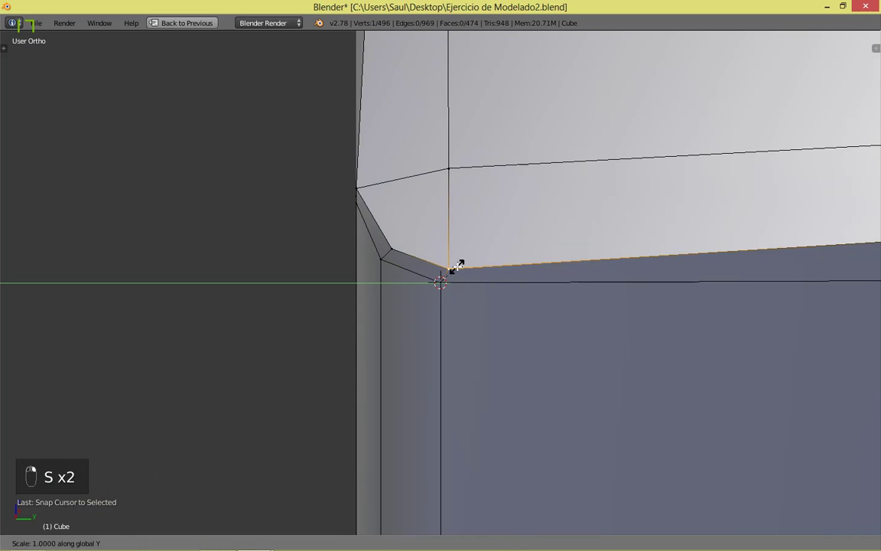
{"action": "type", "text": "0"}
{"action": "key", "text": "Return"}
{"action": "key", "text": "a"}
Step: Snap the 3D cursor to the front wall's middle bevel vertex, align the neighbouring patch vertex with it by scaling, and save
{"action": "right_click", "coordinate": [384, 264]}
{"action": "key", "text": "shift+s"}
{"action": "left_click", "coordinate": [344, 262]}
{"action": "key", "text": "s"}
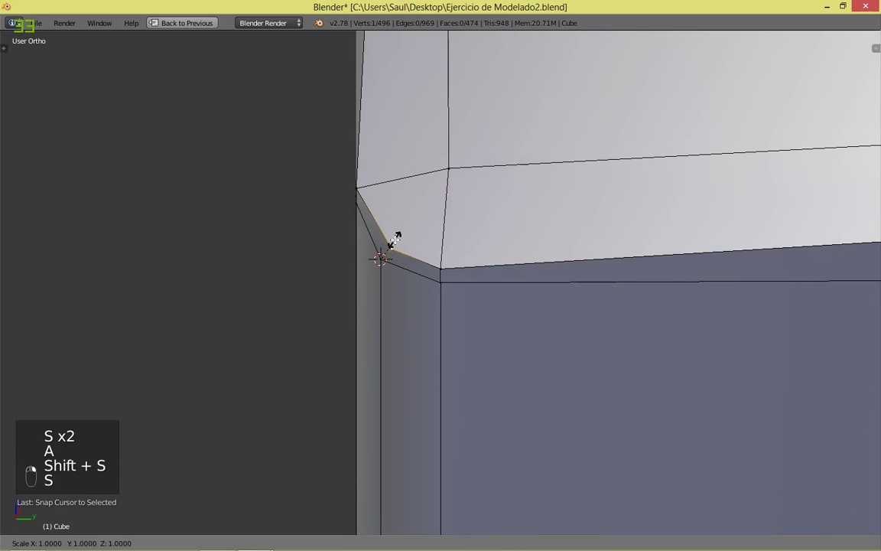
{"action": "left_click", "coordinate": [395, 239]}
{"action": "key", "text": "a"}
{"action": "middle_click_drag", "start_coordinate": [393, 240], "coordinate": [490, 326]}
{"action": "key", "text": "ctrl+s"}
{"action": "left_click", "coordinate": [489, 327]}
Step: Snap the 3D cursor to the right wall's middle bevel vertex at the vertical loop and align the patch's corner vertex by scaling X to 0
{"action": "scroll", "coordinate": [609, 338], "scroll_direction": "down", "scroll_amount": 12}
{"action": "middle_click_drag", "start_coordinate": [708, 338], "coordinate": [427, 312]}
{"action": "scroll", "coordinate": [451, 300], "scroll_direction": "up", "scroll_amount": 5}
{"action": "key", "text": "KP_Decimal"}
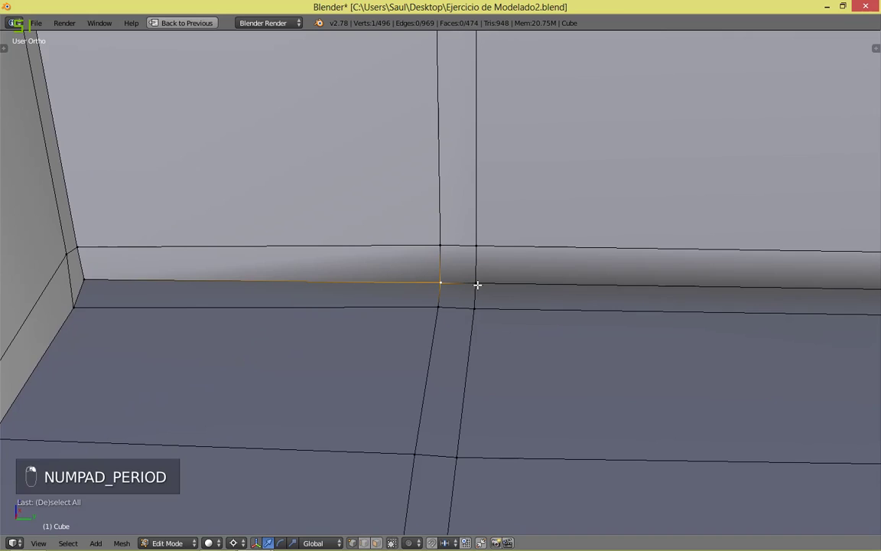
{"action": "key", "text": "shift+s"}
{"action": "left_click", "coordinate": [533, 324]}
{"action": "middle_click_drag", "start_coordinate": [159, 293], "coordinate": [523, 258]}
{"action": "key", "text": "s"}
{"action": "key", "text": "Escape"}
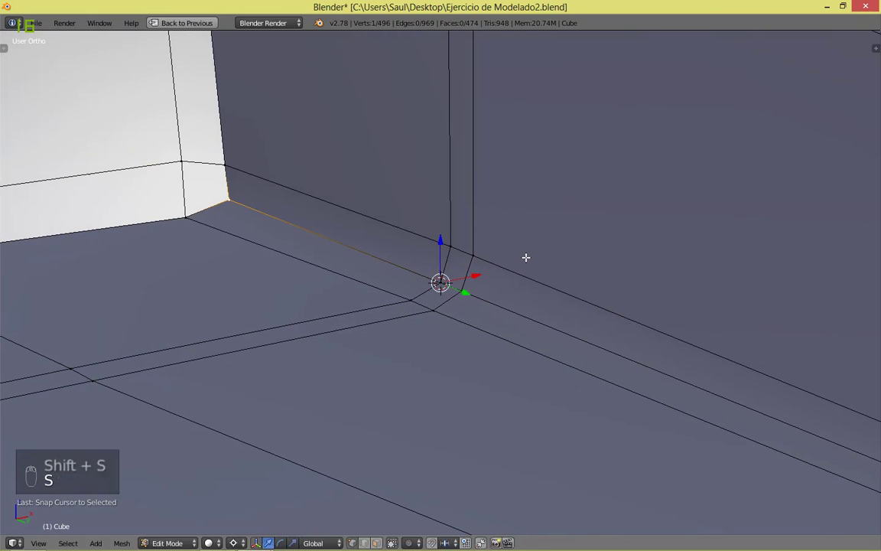
{"action": "key", "text": "s"}
{"action": "key", "text": "x"}
{"action": "key", "text": "0"}
{"action": "key", "text": "Return"}
{"action": "key", "text": "s"}
{"action": "right_click", "coordinate": [526, 257]}
{"action": "key", "text": "a"}
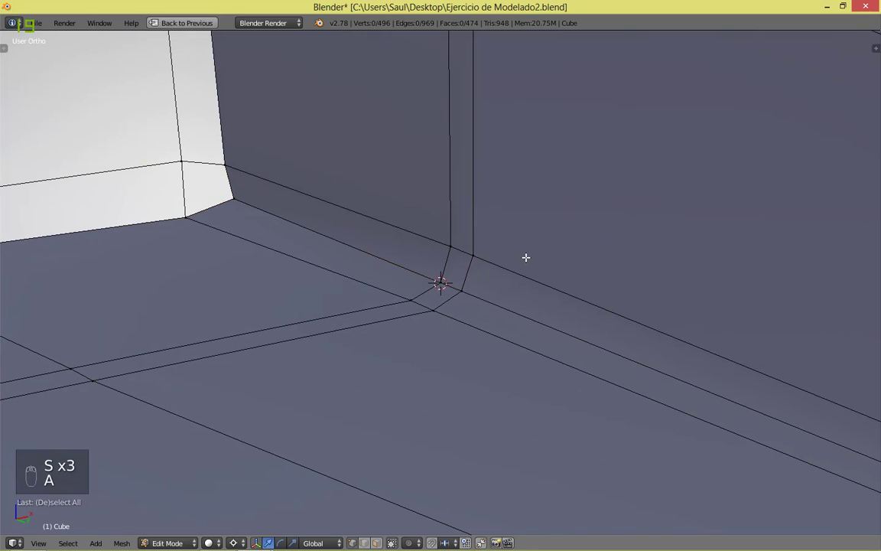
Step: Snap the 3D cursor to the right wall loop's underside vertex and align the patch's bottom rim vertex by scaling X to 0
{"action": "key", "text": "shift+s"}
{"action": "left_click", "coordinate": [418, 300]}
{"action": "right_click", "coordinate": [205, 231]}
{"action": "key", "text": "s"}
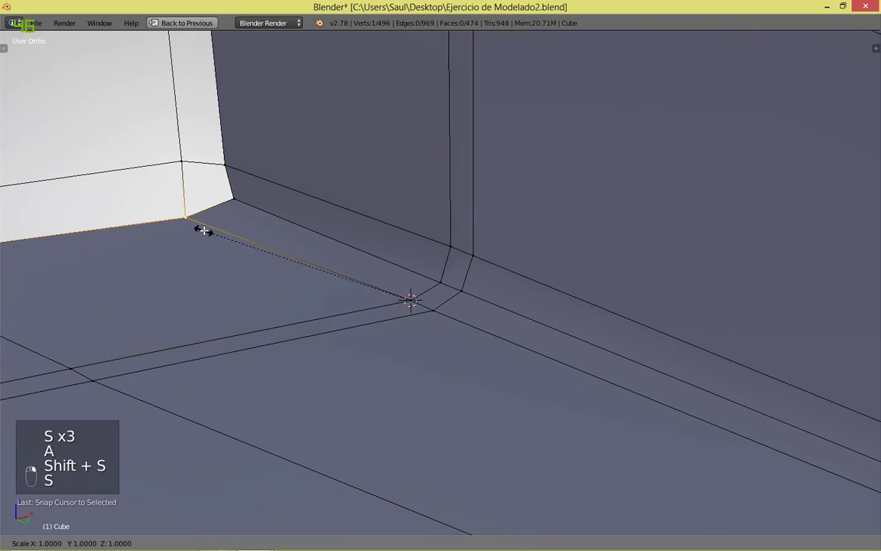
{"action": "key", "text": "x"}
{"action": "key", "text": "0"}
{"action": "key", "text": "Return"}
{"action": "key", "text": "a"}
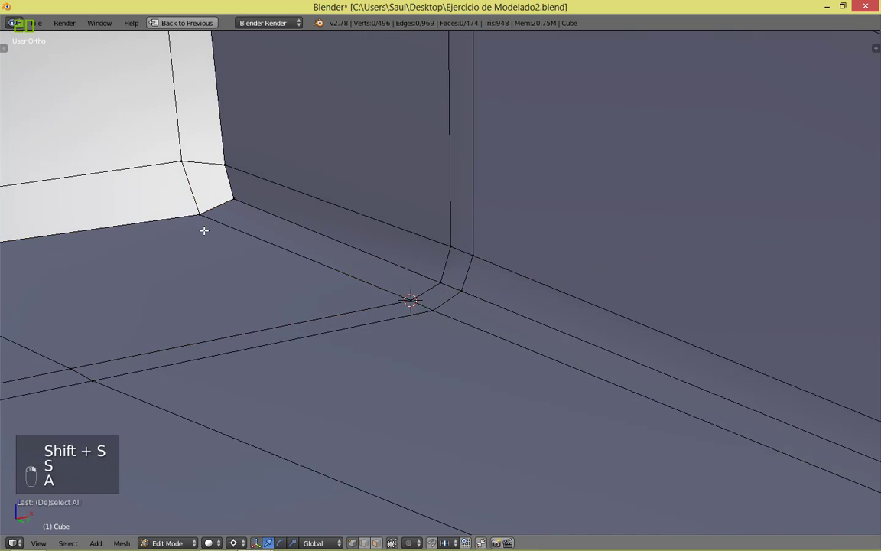
Step: Snap the 3D cursor to the right wall loop's upper bevel vertex and level the patch's matching vertex by scaling Z to 0
{"action": "right_click", "coordinate": [448, 246]}
{"action": "key", "text": "shift+s"}
{"action": "left_click", "coordinate": [449, 250]}
{"action": "right_click", "coordinate": [208, 161]}
{"action": "key", "text": "s"}
{"action": "key", "text": "z"}
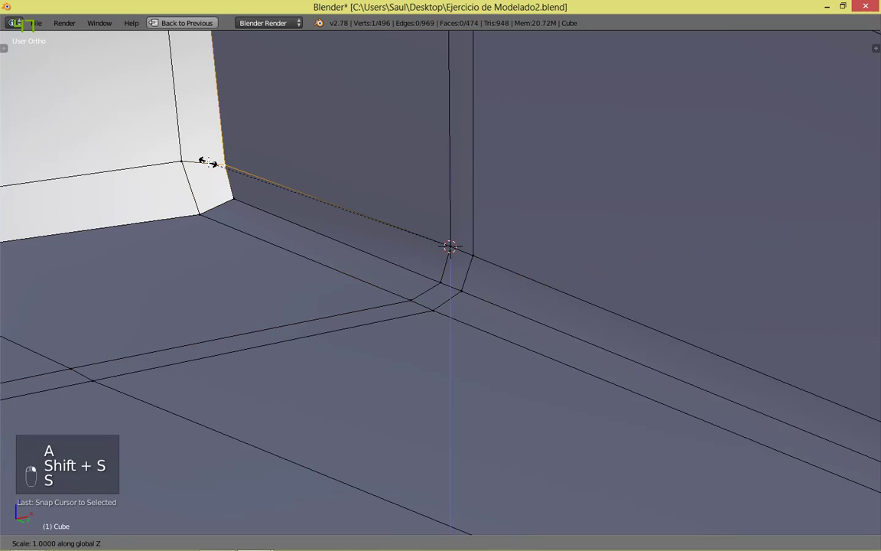
{"action": "key", "text": "0"}
{"action": "key", "text": "Return"}
{"action": "key", "text": "a"}
{"action": "scroll", "coordinate": [324, 172], "scroll_direction": "down", "scroll_amount": 3}
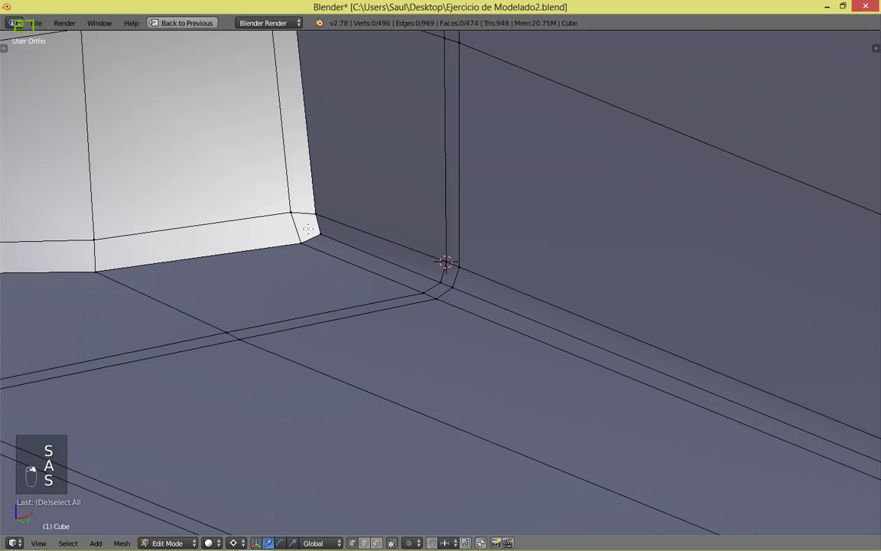
Step: Align the patch's upper bevel vertex with the right wall by scaling X to 0, check it from the front, and save
{"action": "key", "text": "s"}
{"action": "key", "text": "x"}
{"action": "key", "text": "0"}
{"action": "key", "text": "Return"}
{"action": "middle_click_drag", "start_coordinate": [317, 213], "coordinate": [368, 245]}
{"action": "scroll", "coordinate": [368, 245], "scroll_direction": "down", "scroll_amount": 5}
{"action": "key", "text": "ctrl+s"}
{"action": "key", "text": "KP_1"}
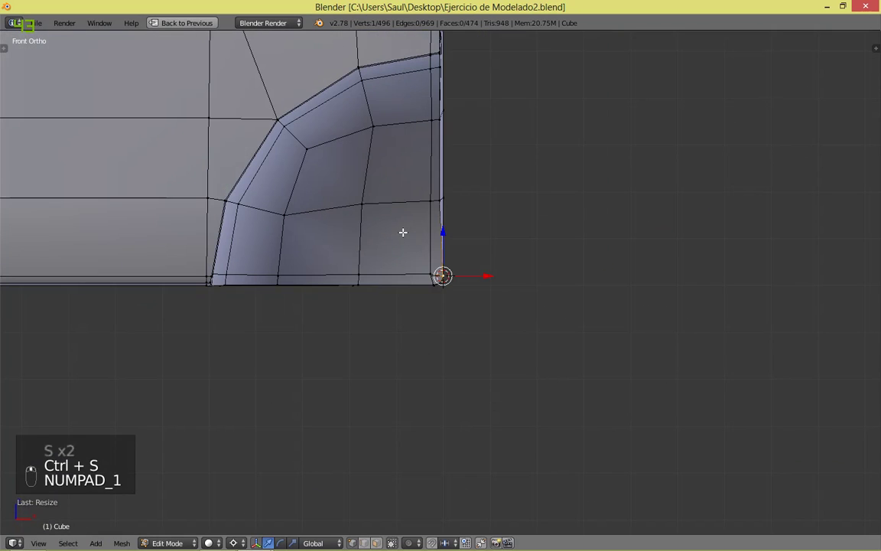
{"action": "key", "text": "ctrl+s"}
Step: Flatten the arched rim path on the right wall against the 3D cursor by scaling X to 0, and save the file
{"action": "middle_click_drag", "start_coordinate": [525, 182], "coordinate": [359, 284]}
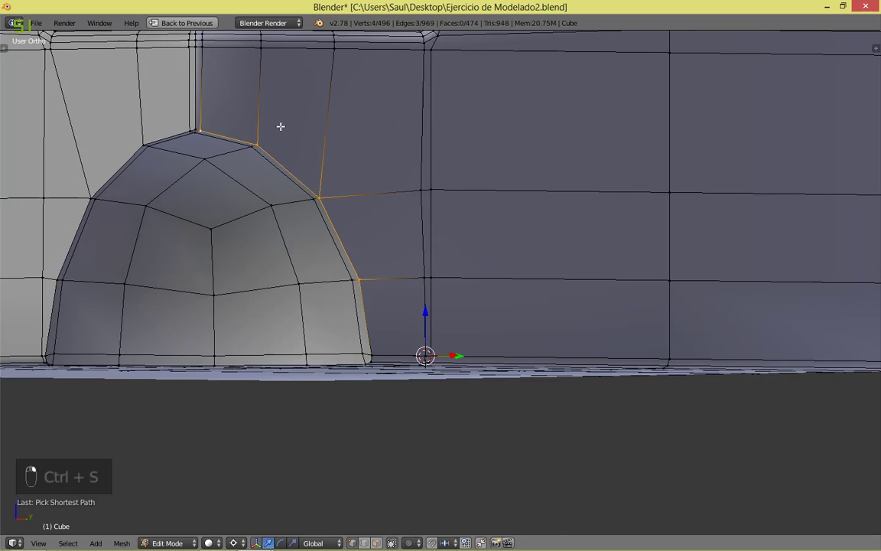
{"action": "key", "text": "s"}
{"action": "key", "text": "x"}
{"action": "key", "text": "0"}
{"action": "key", "text": "Return"}
{"action": "key", "text": "a"}
{"action": "middle_click_drag", "start_coordinate": [471, 210], "coordinate": [451, 291]}
{"action": "key", "text": "ctrl+s"}
{"action": "left_click", "coordinate": [409, 243]}
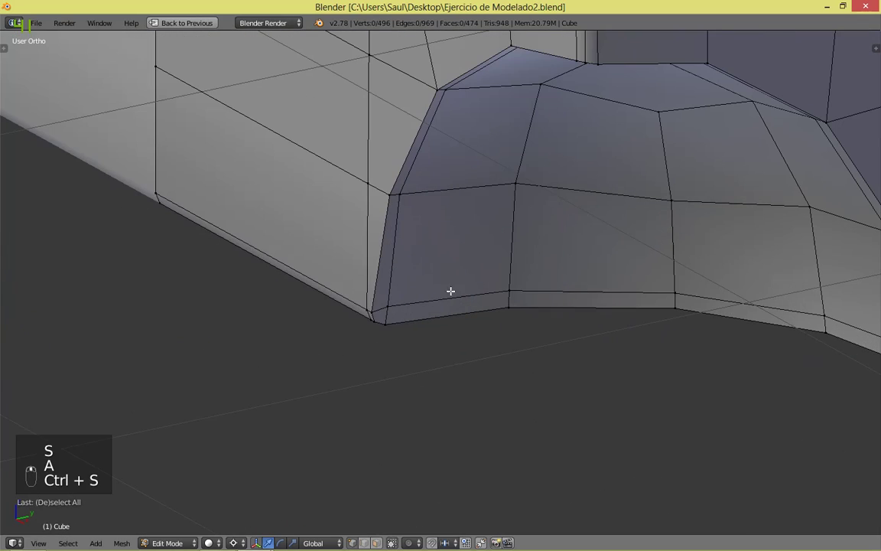
Step: Snap the 3D cursor to the front wall's bevel vertex, align the arched rim path on that wall by scaling it, and save
{"action": "key", "text": "shift+s"}
{"action": "left_click", "coordinate": [366, 309]}
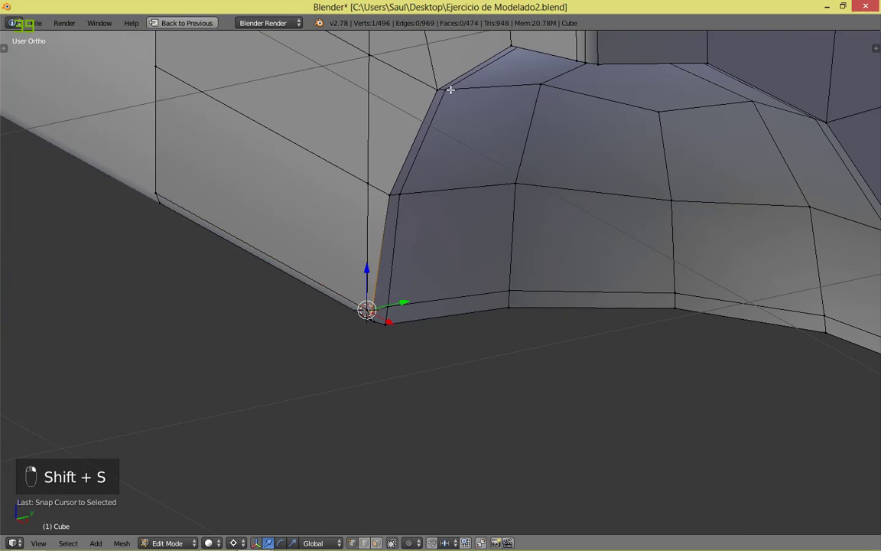
{"action": "left_click", "coordinate": [575, 61], "text": "ctrl"}
{"action": "key", "text": "s"}
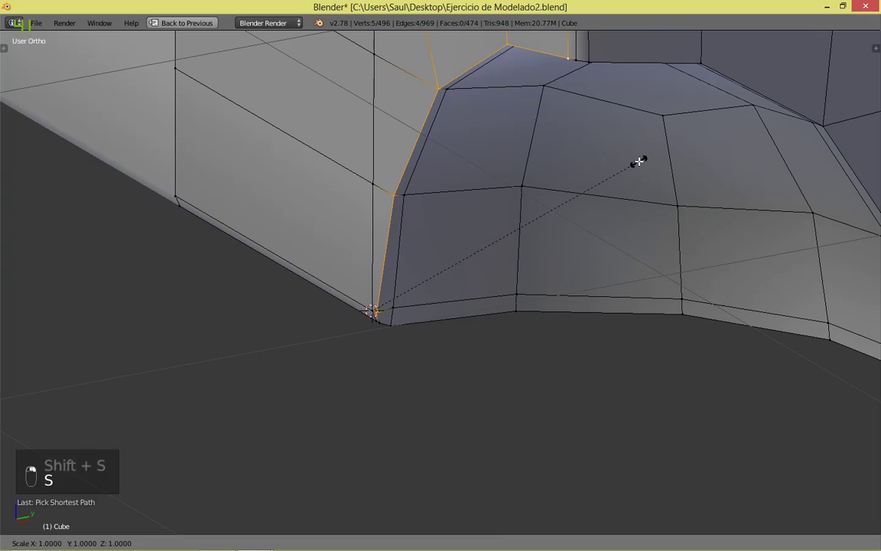
{"action": "right_click", "coordinate": [637, 161]}
{"action": "key", "text": "a"}
{"action": "key", "text": "ctrl+s"}
{"action": "left_click", "coordinate": [640, 165]}
Step: Examine the rounded corner patch from below and in the front and right orthographic views, saving the file along the way
{"action": "middle_click_drag", "start_coordinate": [640, 166], "coordinate": [566, 239]}
{"action": "key", "text": "ctrl+s"}
{"action": "left_click", "coordinate": [570, 241]}
{"action": "middle_click_drag", "start_coordinate": [572, 183], "coordinate": [550, 246]}
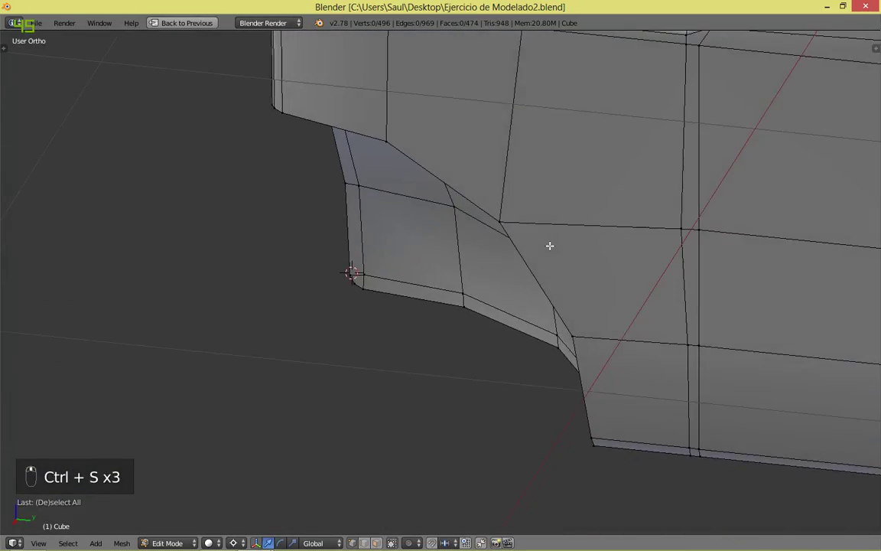
{"action": "key", "text": "KP_3"}
{"action": "key", "text": "KP_1"}
{"action": "key", "text": "KP_3"}
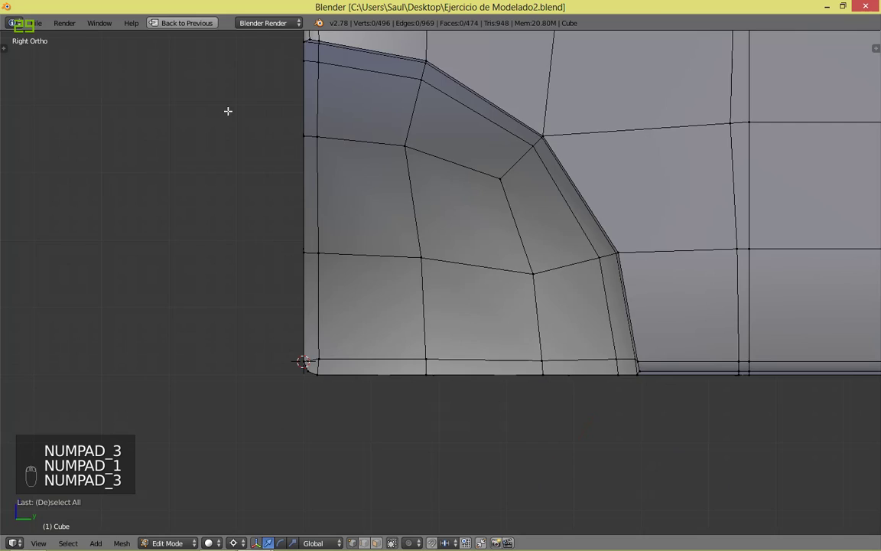
Step: Snap the 3D cursor to the selected bevel vertex just below the ledge's rounded outer corner
{"action": "scroll", "coordinate": [226, 113], "scroll_direction": "up", "scroll_amount": 5}
{"action": "right_click", "coordinate": [380, 197]}
{"action": "key", "text": "KP_Decimal"}
{"action": "middle_click_drag", "start_coordinate": [378, 199], "coordinate": [479, 171]}
{"action": "key", "text": "shift+s"}
{"action": "left_click", "coordinate": [452, 151]}
{"action": "middle_click_drag", "start_coordinate": [433, 268], "coordinate": [476, 292]}
{"action": "middle_click_drag", "start_coordinate": [436, 91], "coordinate": [452, 315]}
Step: Slide the three middle vertices of the ledge's rounded outer corner along their edges to even out the bevel
{"action": "key", "text": "g"}
{"action": "key", "text": "g"}
{"action": "left_click", "coordinate": [446, 280]}
{"action": "right_click", "coordinate": [431, 313]}
{"action": "key", "text": "g"}
{"action": "key", "text": "g"}
{"action": "left_click", "coordinate": [442, 315]}
{"action": "right_click", "coordinate": [435, 349]}
{"action": "key", "text": "g"}
{"action": "key", "text": "g"}
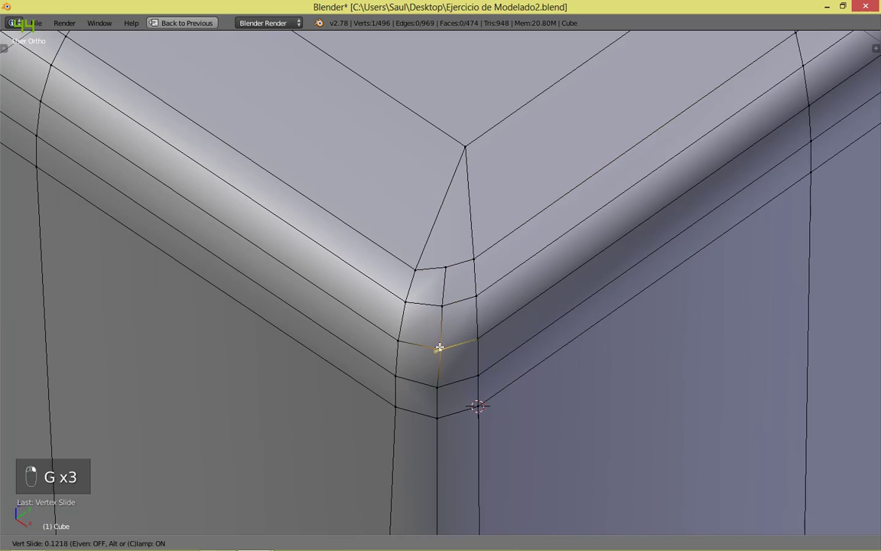
{"action": "left_click", "coordinate": [439, 349]}
Step: Align the patch's upper rim vertex on the right bevel edge with the 3D cursor by scaling Y to 0
{"action": "middle_click_drag", "start_coordinate": [439, 349], "coordinate": [492, 268]}
{"action": "key", "text": "a"}
{"action": "right_click", "coordinate": [468, 353]}
{"action": "key", "text": "s"}
{"action": "key", "text": "Return"}
{"action": "key", "text": "s"}
{"action": "key", "text": "y"}
{"action": "key", "text": "0"}
{"action": "key", "text": "Return"}
{"action": "key", "text": "a"}
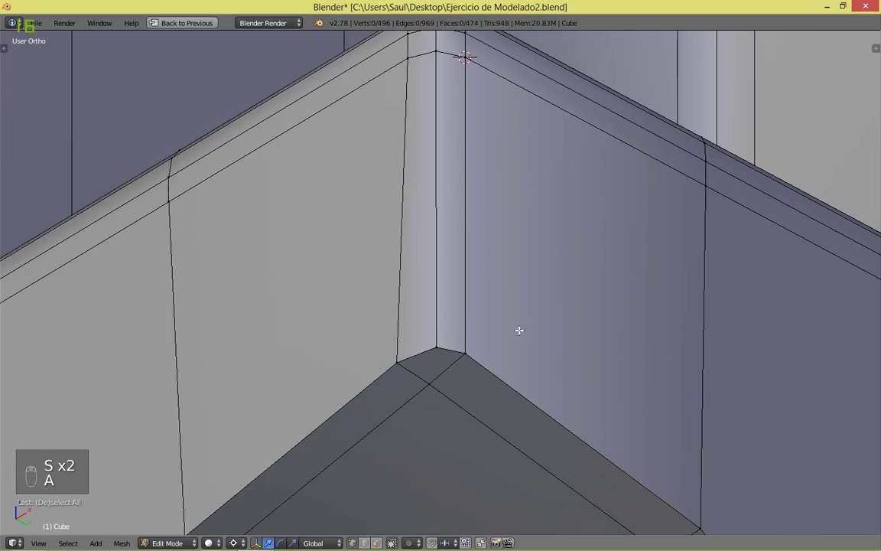
{"action": "key", "text": "shift+s"}
{"action": "left_click", "coordinate": [417, 65]}
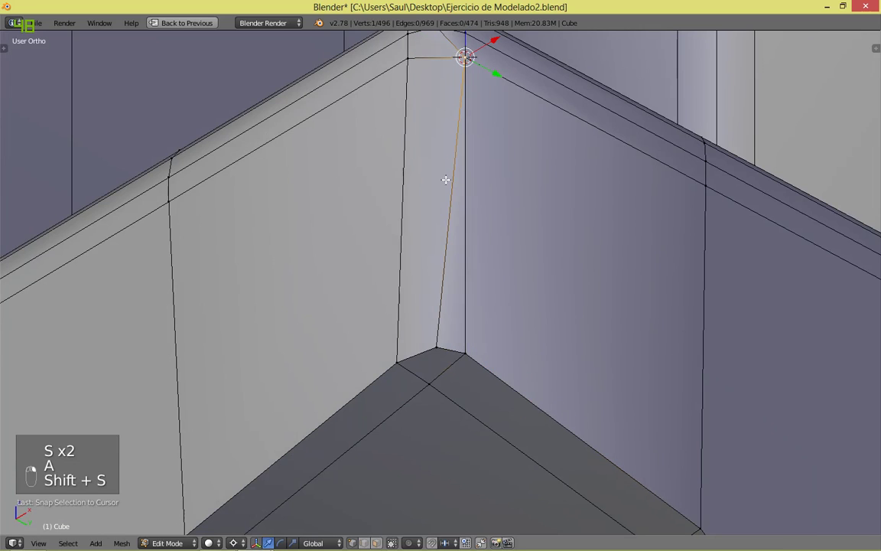
{"action": "key", "text": "ctrl+z"}
Step: Snap the 3D cursor to the middle bevel vertex and align the rim vertex beneath it by scaling X to 0
{"action": "key", "text": "shift+s"}
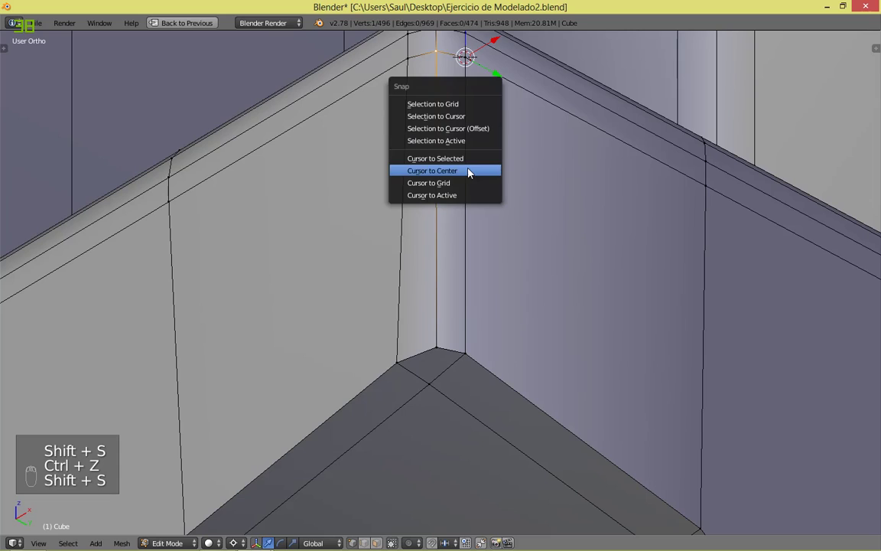
{"action": "left_click", "coordinate": [467, 160]}
{"action": "right_click", "coordinate": [447, 330]}
{"action": "key", "text": "s"}
{"action": "key", "text": "x"}
{"action": "key", "text": "0"}
{"action": "key", "text": "Return"}
{"action": "key", "text": "s"}
{"action": "right_click", "coordinate": [465, 321]}
{"action": "key", "text": "a"}
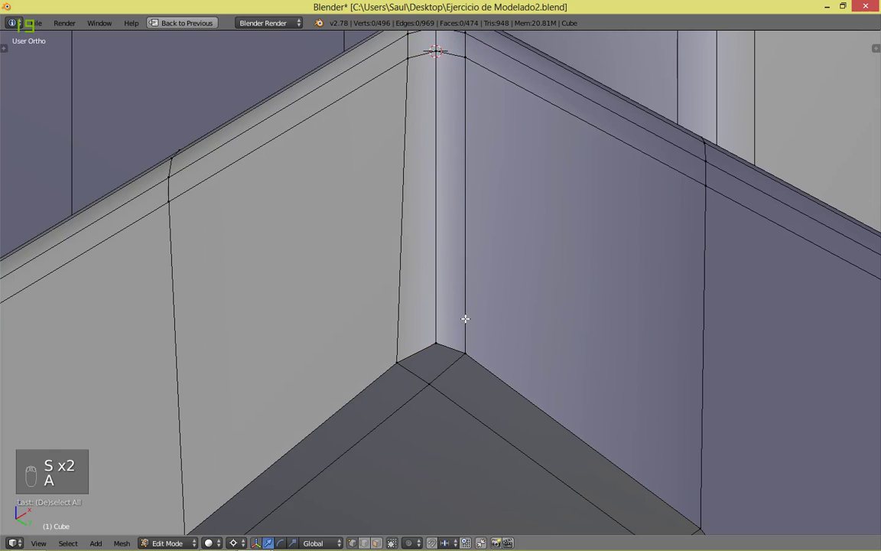
{"action": "key", "text": "shift+s"}
{"action": "left_click", "coordinate": [403, 70]}
{"action": "key", "text": "ctrl+z"}
Step: Snap the 3D cursor to the left bevel vertex, align the rim vertex beneath it by scaling X to 0, and save
{"action": "key", "text": "shift+s"}
{"action": "left_click", "coordinate": [434, 191]}
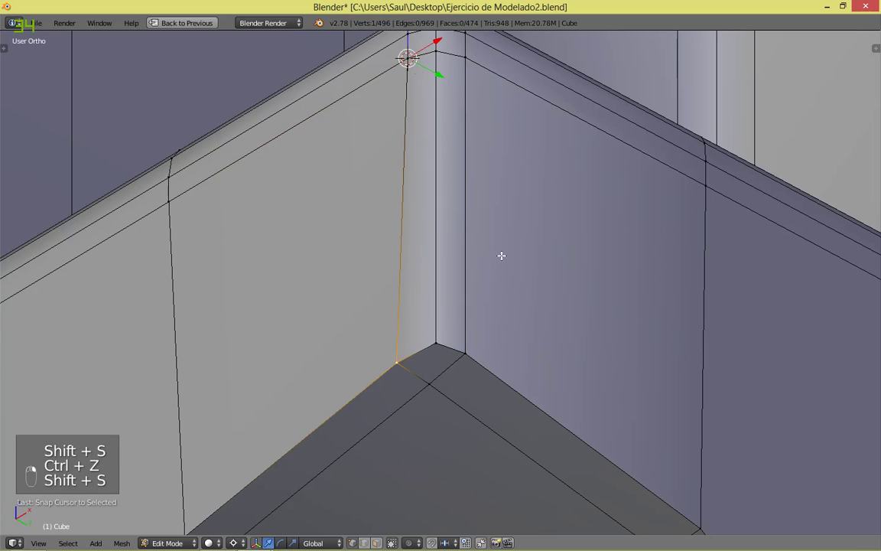
{"action": "key", "text": "s"}
{"action": "key", "text": "x"}
{"action": "key", "text": "0"}
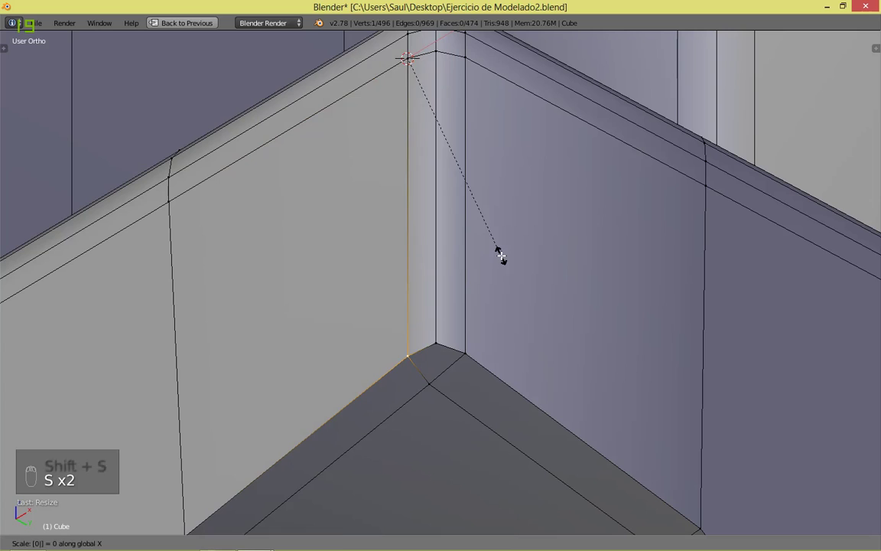
{"action": "left_click", "coordinate": [501, 256]}
{"action": "key", "text": "a"}
{"action": "key", "text": "ctrl+s"}
Step: Select the corner patch's inner edge loop parallel to the rim and edge-slide it about 0.18 farther inward
{"action": "scroll", "coordinate": [535, 337], "scroll_direction": "down", "scroll_amount": 3}
{"action": "key", "text": "Tab"}
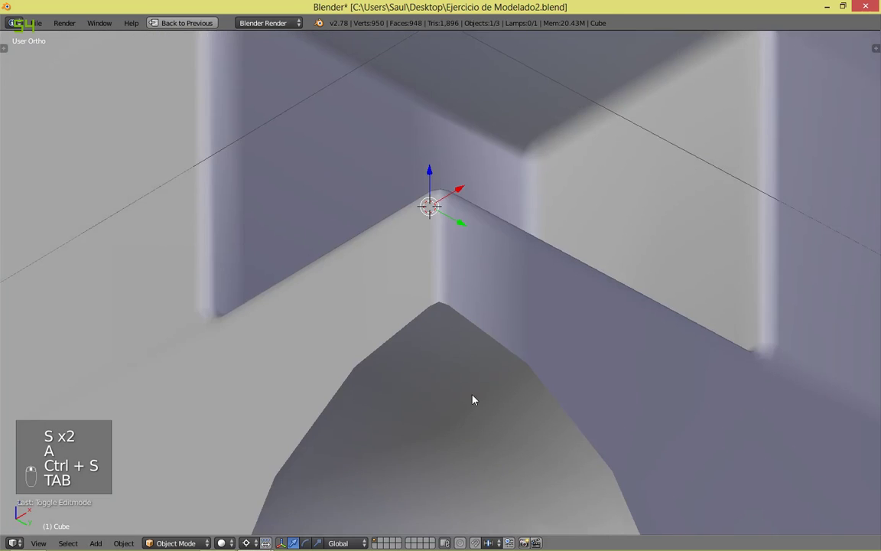
{"action": "middle_click_drag", "start_coordinate": [470, 408], "coordinate": [440, 227], "text": "shift"}
{"action": "key", "text": "Tab"}
{"action": "middle_click_drag", "start_coordinate": [640, 374], "coordinate": [653, 172], "text": "shift"}
{"action": "right_click", "coordinate": [644, 316]}
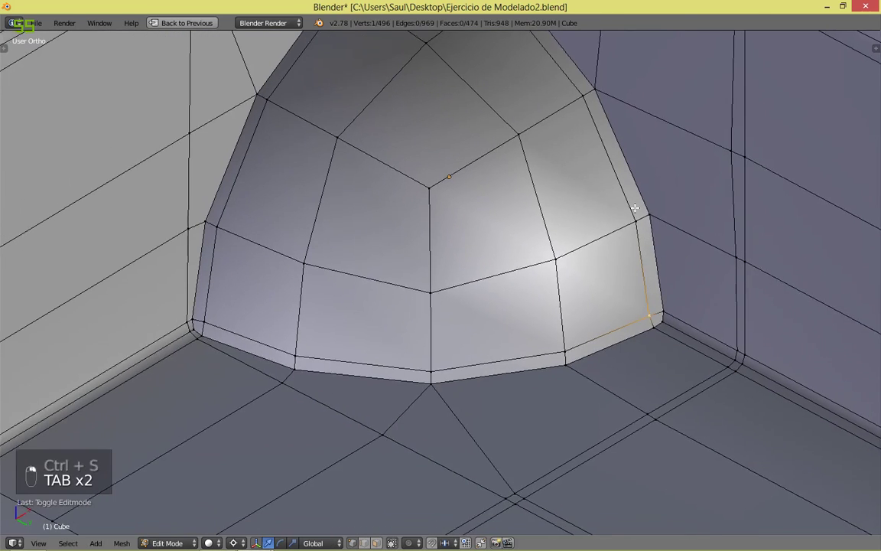
{"action": "middle_click_drag", "start_coordinate": [635, 207], "coordinate": [638, 309], "text": "shift"}
{"action": "right_click", "coordinate": [423, 39], "text": "ctrl"}
{"action": "right_click", "coordinate": [211, 420], "text": "ctrl"}
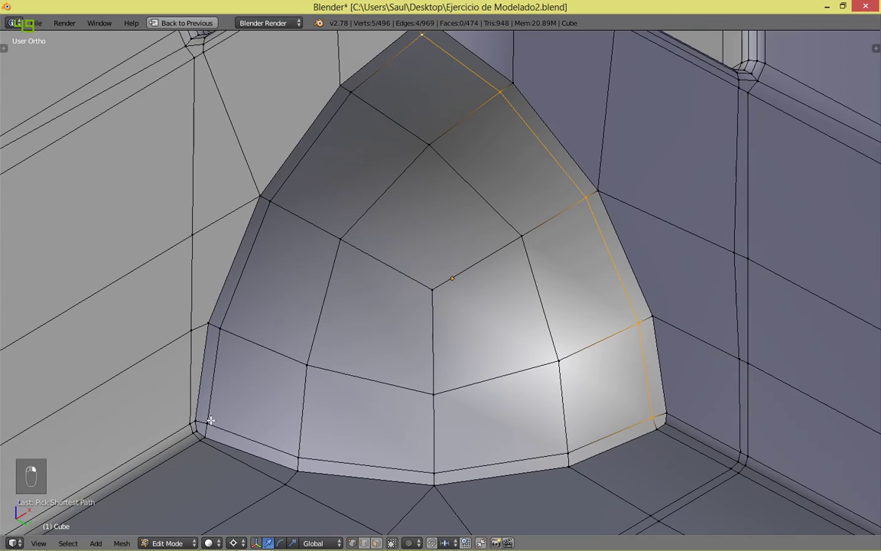
{"action": "right_click", "coordinate": [581, 452], "text": "ctrl"}
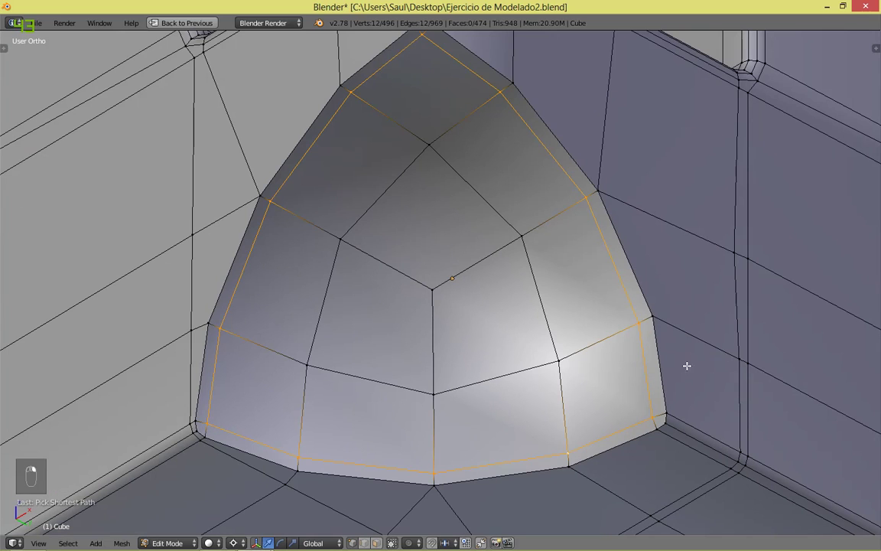
{"action": "key", "text": "g"}
{"action": "key", "text": "g"}
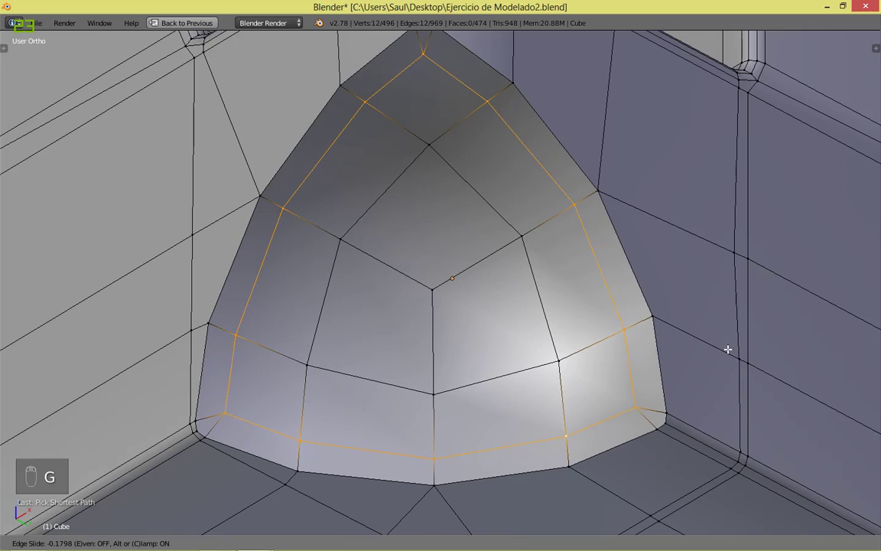
{"action": "left_click", "coordinate": [727, 349]}
Step: Select the outer rim edge loop around the whole corner patch and save the file
{"action": "right_click", "coordinate": [663, 379], "text": "alt"}
{"action": "right_click", "coordinate": [504, 473], "text": "alt"}
{"action": "right_click", "coordinate": [659, 383], "text": "alt+shift"}
{"action": "right_click", "coordinate": [275, 451], "text": "alt+shift"}
{"action": "right_click", "coordinate": [222, 302], "text": "alt+shift"}
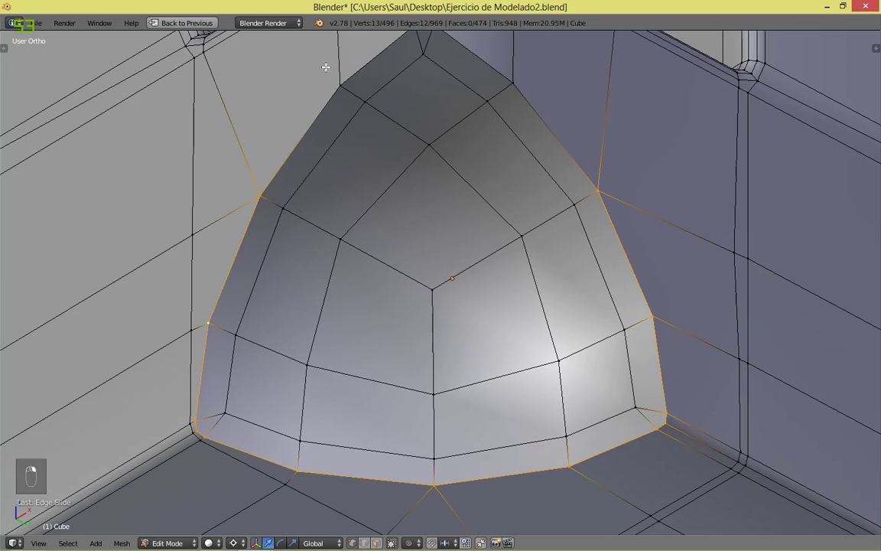
{"action": "middle_click_drag", "start_coordinate": [442, 93], "coordinate": [418, 209], "text": "shift"}
{"action": "right_click", "coordinate": [457, 181], "text": "alt+shift"}
{"action": "middle_click_drag", "start_coordinate": [548, 337], "coordinate": [534, 218], "text": "shift"}
{"action": "middle_click_drag", "start_coordinate": [445, 437], "coordinate": [302, 276]}
{"action": "key", "text": "ctrl+s"}
{"action": "left_click", "coordinate": [517, 494]}
{"action": "scroll", "coordinate": [302, 275], "scroll_direction": "up", "scroll_amount": 2}
{"action": "middle_click_drag", "start_coordinate": [199, 403], "coordinate": [458, 248], "text": "shift"}
{"action": "scroll", "coordinate": [529, 268], "scroll_direction": "down", "scroll_amount": 7}
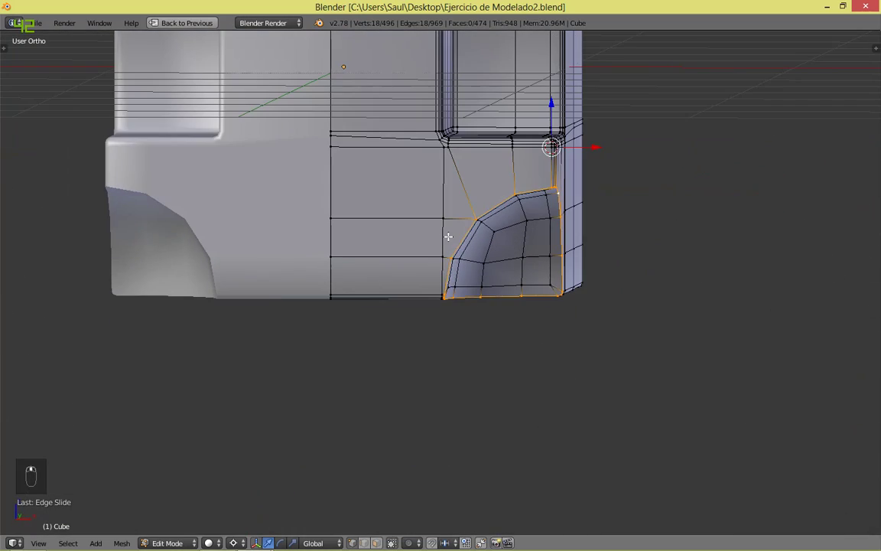
Step: Select the long edge loop beside the patch and circle-deselect the unwanted vertex at the upper step's edge
{"action": "right_click", "coordinate": [448, 236], "text": "alt"}
{"action": "key", "text": "c"}
{"action": "key", "text": "z"}
{"action": "mouse_move", "coordinate": [641, 173]}
{"action": "middle_mouse_down"}
{"action": "mouse_move", "coordinate": [515, 224]}
{"action": "mouse_move", "coordinate": [489, 417]}
{"action": "middle_mouse_up"}
{"action": "key", "text": "z"}
{"action": "middle_click_drag", "start_coordinate": [466, 139], "coordinate": [429, 360], "text": "shift"}
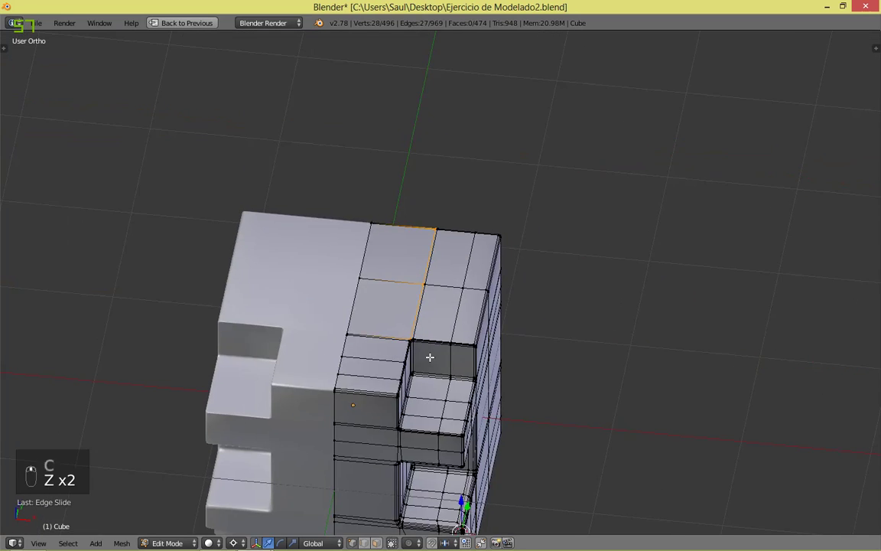
{"action": "scroll", "coordinate": [427, 364], "scroll_direction": "up", "scroll_amount": 3}
{"action": "key", "text": "c"}
{"action": "middle_click", "coordinate": [405, 377]}
{"action": "right_click", "coordinate": [404, 379]}
{"action": "scroll", "coordinate": [407, 380], "scroll_direction": "down", "scroll_amount": 3}
{"action": "middle_click_drag", "start_coordinate": [444, 396], "coordinate": [456, 126], "text": "shift"}
{"action": "scroll", "coordinate": [448, 309], "scroll_direction": "up", "scroll_amount": 3}
{"action": "scroll", "coordinate": [498, 238], "scroll_direction": "up", "scroll_amount": 6}
Step: Edge-slide the selected loop slightly away from the rounded patch, by about 0.07, and deselect everything
{"action": "middle_click_drag", "start_coordinate": [449, 309], "coordinate": [502, 196]}
{"action": "key", "text": "g"}
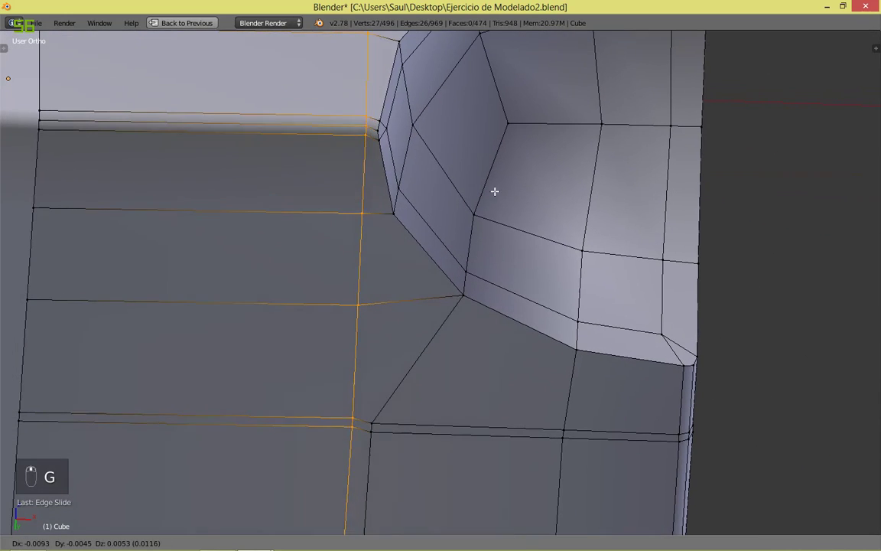
{"action": "left_click", "coordinate": [483, 201]}
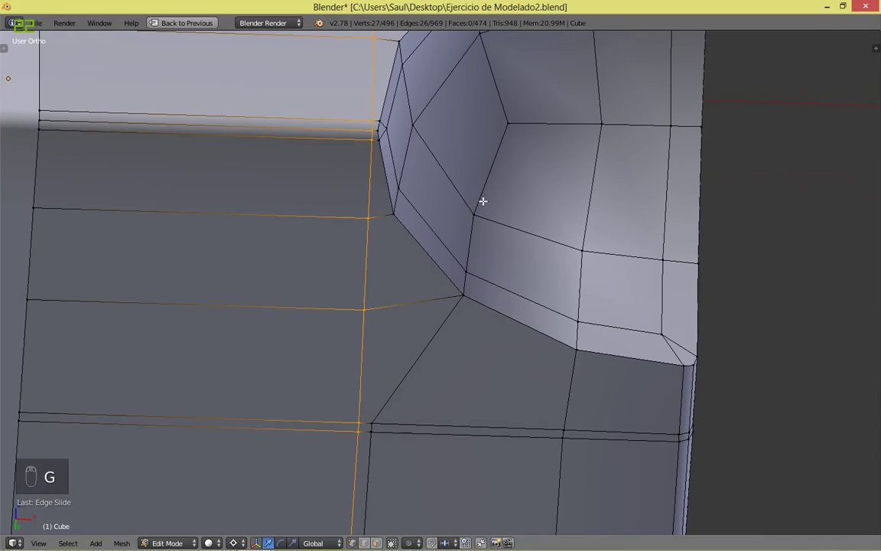
{"action": "key", "text": "g"}
{"action": "key", "text": "g"}
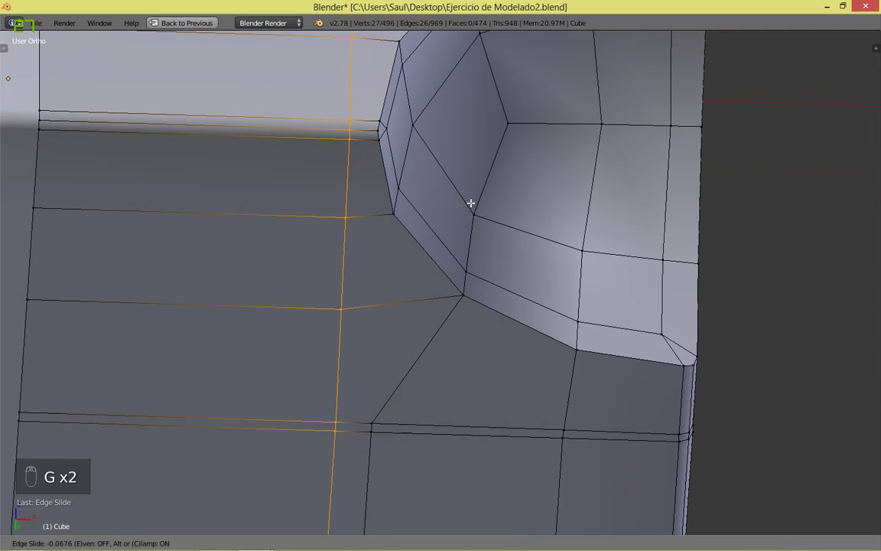
{"action": "left_click", "coordinate": [470, 202]}
{"action": "key", "text": "a"}
Step: Select the complete outer rim loop of the corner patch and bevel it narrowly with one added segment
{"action": "middle_click_drag", "start_coordinate": [471, 202], "coordinate": [489, 313]}
{"action": "right_click", "coordinate": [490, 313], "text": "alt"}
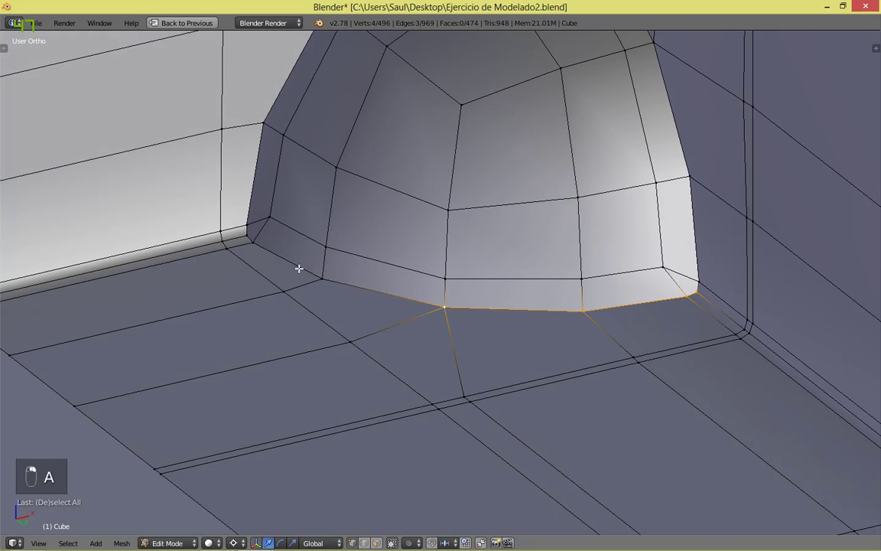
{"action": "middle_click_drag", "start_coordinate": [264, 196], "coordinate": [314, 134]}
{"action": "right_click", "coordinate": [321, 52], "text": "alt+shift"}
{"action": "middle_click_drag", "start_coordinate": [320, 52], "coordinate": [509, 189]}
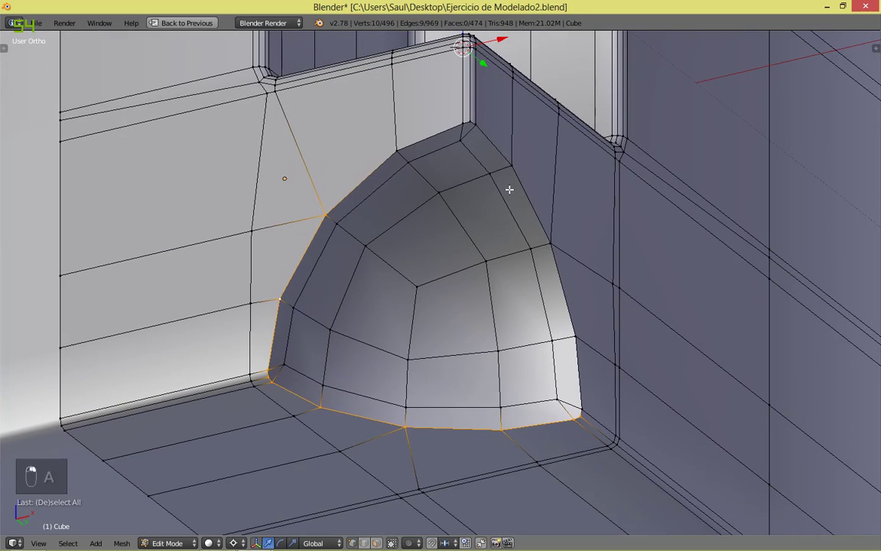
{"action": "right_click", "coordinate": [498, 140], "text": "alt+shift"}
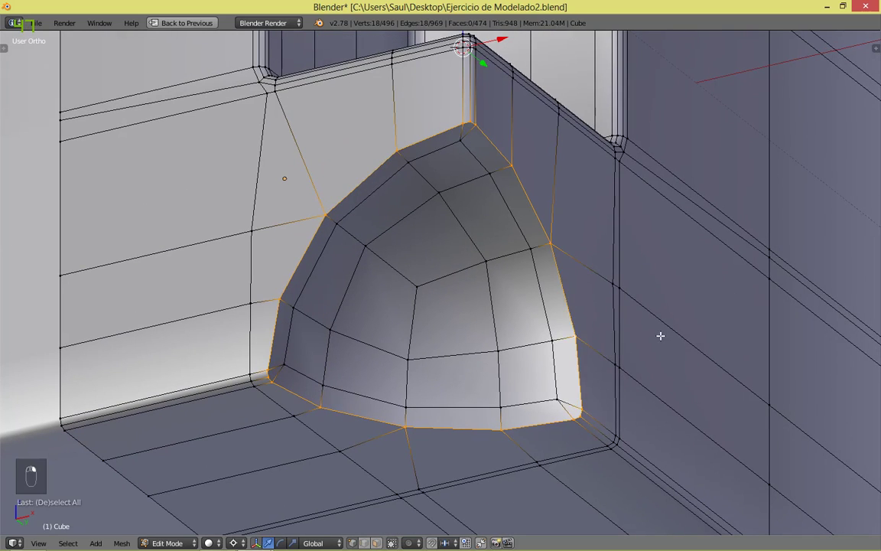
{"action": "scroll", "coordinate": [610, 316], "scroll_direction": "up", "scroll_amount": 2}
{"action": "key", "text": "ctrl+b"}
{"action": "scroll", "coordinate": [739, 332], "scroll_direction": "up", "scroll_amount": 1}
{"action": "left_click", "coordinate": [739, 333]}
Step: Leave Edit Mode and turn on the Subsurf modifier's viewport display for the block
{"action": "key", "text": "Tab"}
{"action": "middle_click_drag", "start_coordinate": [597, 295], "coordinate": [433, 336]}
{"action": "scroll", "coordinate": [434, 244], "scroll_direction": "down", "scroll_amount": 1}
{"action": "key", "text": "shift+space"}
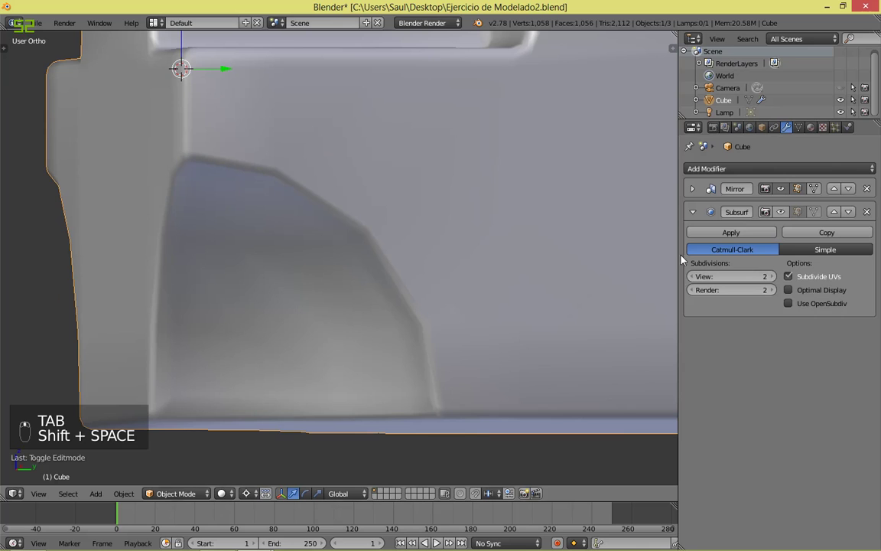
{"action": "left_click", "coordinate": [781, 212]}
{"action": "key", "text": "shift+space"}
Step: Examine the smoothed block's cutouts and ledges with its edit mesh shown
{"action": "scroll", "coordinate": [444, 291], "scroll_direction": "down", "scroll_amount": 3}
{"action": "middle_click_drag", "start_coordinate": [559, 199], "coordinate": [542, 414], "text": "shift"}
{"action": "scroll", "coordinate": [420, 404], "scroll_direction": "down", "scroll_amount": 4}
{"action": "scroll", "coordinate": [543, 414], "scroll_direction": "up", "scroll_amount": 2}
{"action": "middle_click_drag", "start_coordinate": [607, 387], "coordinate": [780, 286]}
{"action": "key", "text": "Tab"}
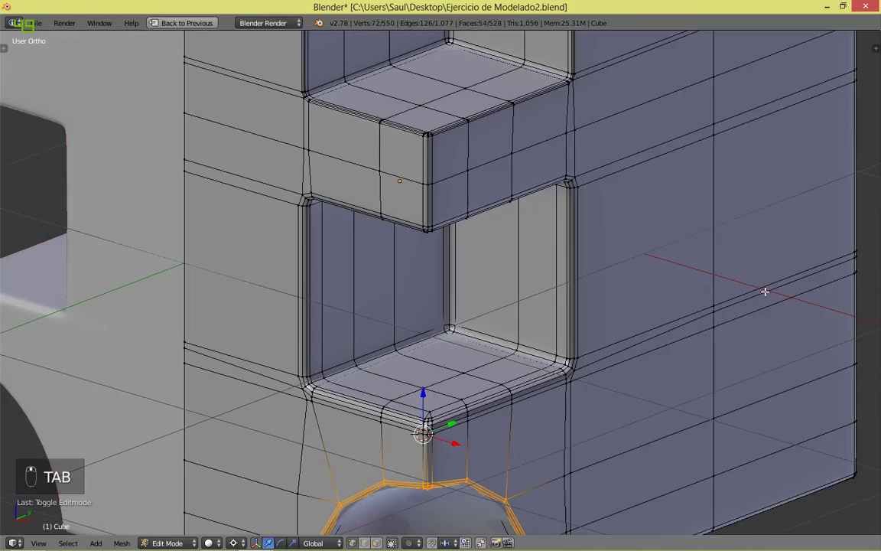
{"action": "scroll", "coordinate": [765, 291], "scroll_direction": "up", "scroll_amount": 3}
{"action": "middle_click_drag", "start_coordinate": [702, 324], "coordinate": [746, 320]}
{"action": "middle_click_drag", "start_coordinate": [369, 439], "coordinate": [513, 333]}
{"action": "scroll", "coordinate": [541, 334], "scroll_direction": "up", "scroll_amount": 3}
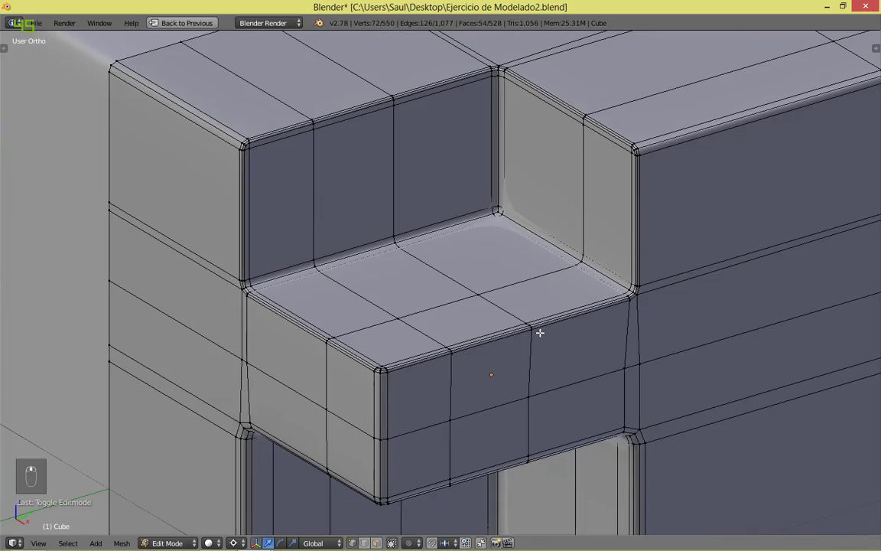
Step: Inspect the shading of the upper step's inner corner in solid and wireframe display, in and out of Edit Mode
{"action": "scroll", "coordinate": [530, 248], "scroll_direction": "down", "scroll_amount": 3}
{"action": "scroll", "coordinate": [491, 327], "scroll_direction": "up", "scroll_amount": 3}
{"action": "scroll", "coordinate": [492, 326], "scroll_direction": "down", "scroll_amount": 3}
{"action": "scroll", "coordinate": [492, 327], "scroll_direction": "up", "scroll_amount": 4}
{"action": "scroll", "coordinate": [617, 314], "scroll_direction": "down", "scroll_amount": 3}
{"action": "scroll", "coordinate": [616, 315], "scroll_direction": "up", "scroll_amount": 2}
{"action": "key", "text": "Tab"}
{"action": "key", "text": "z"}
{"action": "key", "text": "z"}
{"action": "middle_click_drag", "start_coordinate": [496, 365], "coordinate": [519, 286]}
{"action": "key", "text": "Tab"}
{"action": "scroll", "coordinate": [688, 283], "scroll_direction": "down", "scroll_amount": 3}
{"action": "middle_click_drag", "start_coordinate": [608, 274], "coordinate": [631, 331]}
{"action": "scroll", "coordinate": [642, 325], "scroll_direction": "up", "scroll_amount": 4}
{"action": "middle_click_drag", "start_coordinate": [729, 294], "coordinate": [527, 264]}
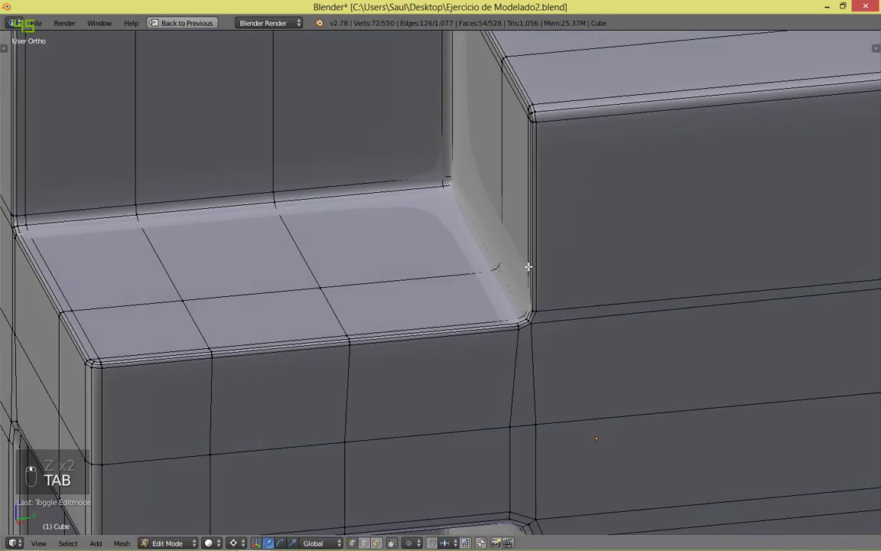
Step: Dissolve the horizontal edge loop running around the block just below the lower cutout, above the rounded patch
{"action": "scroll", "coordinate": [513, 422], "scroll_direction": "down", "scroll_amount": 2}
{"action": "middle_click_drag", "start_coordinate": [519, 422], "coordinate": [557, 197], "text": "shift"}
{"action": "scroll", "coordinate": [550, 294], "scroll_direction": "down", "scroll_amount": 1}
{"action": "middle_click_drag", "start_coordinate": [550, 297], "coordinate": [581, 93], "text": "shift"}
{"action": "scroll", "coordinate": [560, 307], "scroll_direction": "up", "scroll_amount": 2}
{"action": "middle_click_drag", "start_coordinate": [559, 307], "coordinate": [593, 335]}
{"action": "scroll", "coordinate": [567, 247], "scroll_direction": "down", "scroll_amount": 3}
{"action": "scroll", "coordinate": [601, 326], "scroll_direction": "up", "scroll_amount": 2}
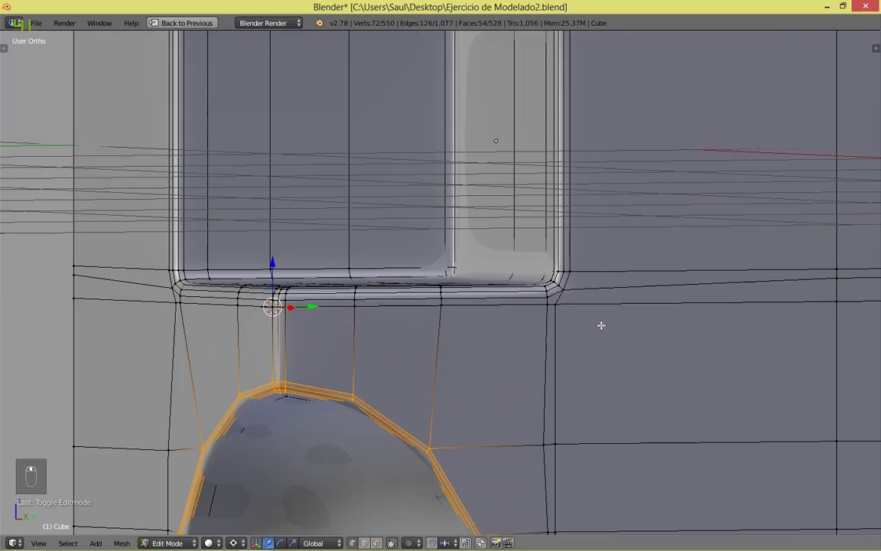
{"action": "right_click", "coordinate": [608, 305], "text": "alt"}
{"action": "key", "text": "x"}
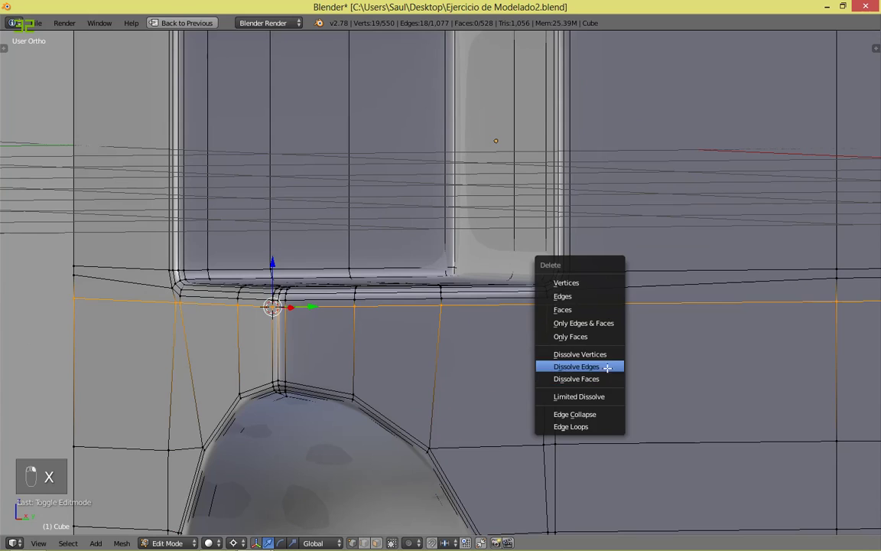
{"action": "left_click", "coordinate": [607, 367]}
Step: Dissolve the horizontal edge loop running around the middle of the protruding ledge between the two cutouts
{"action": "scroll", "coordinate": [595, 241], "scroll_direction": "down", "scroll_amount": 3}
{"action": "middle_click_drag", "start_coordinate": [594, 242], "coordinate": [592, 356], "text": "shift"}
{"action": "scroll", "coordinate": [586, 179], "scroll_direction": "up", "scroll_amount": 2}
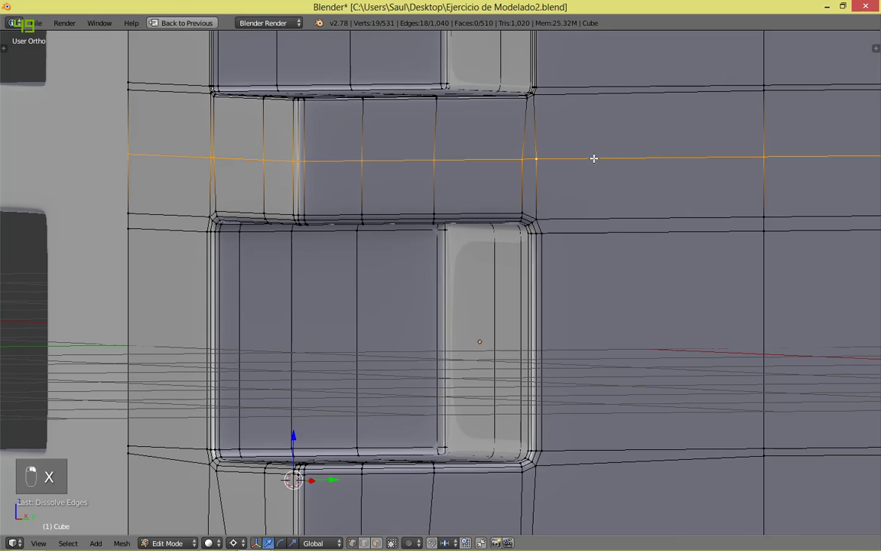
{"action": "key", "text": "x"}
{"action": "left_click", "coordinate": [596, 158]}
Step: Dissolve the vertical edge loop running through the middle of the wide flat wall beside the cutouts
{"action": "scroll", "coordinate": [647, 236], "scroll_direction": "down", "scroll_amount": 2}
{"action": "right_click", "coordinate": [655, 204], "text": "alt"}
{"action": "scroll", "coordinate": [656, 208], "scroll_direction": "down", "scroll_amount": 1}
{"action": "key", "text": "x"}
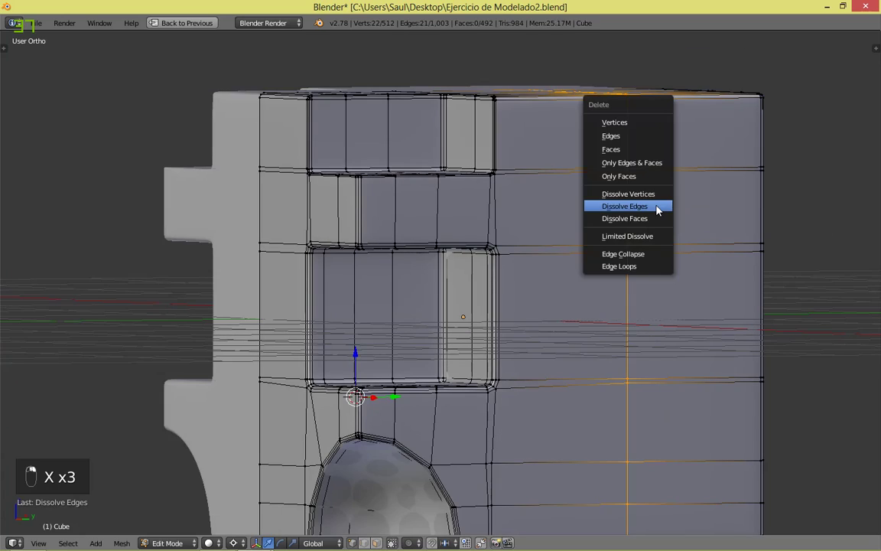
{"action": "left_click", "coordinate": [656, 207]}
{"action": "scroll", "coordinate": [653, 214], "scroll_direction": "down", "scroll_amount": 2}
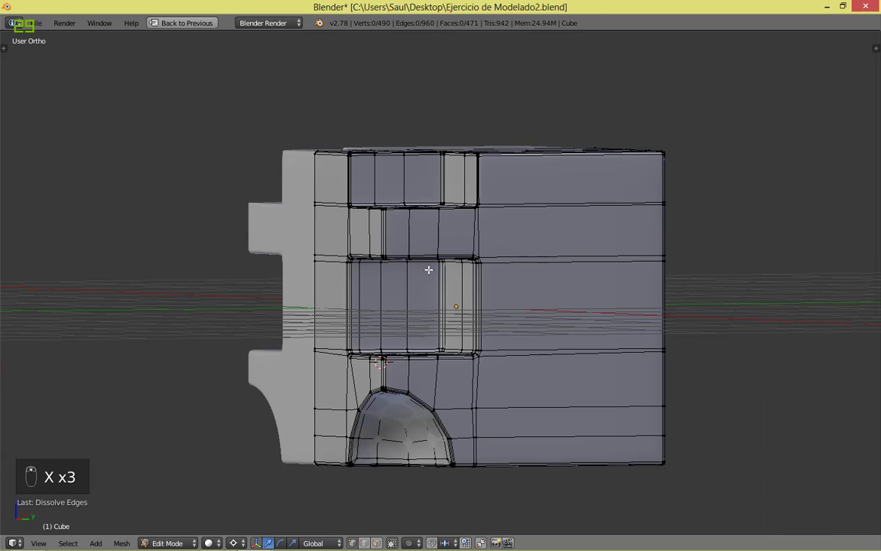
Step: Leave Edit Mode and turn on the Wire and Draw All Edges display options for the Cube object
{"action": "middle_click_drag", "start_coordinate": [482, 255], "coordinate": [598, 289]}
{"action": "scroll", "coordinate": [598, 289], "scroll_direction": "up", "scroll_amount": 3}
{"action": "key", "text": "Tab"}
{"action": "middle_click_drag", "start_coordinate": [506, 210], "coordinate": [501, 169]}
{"action": "key", "text": "shift+space"}
{"action": "left_click", "coordinate": [763, 128]}
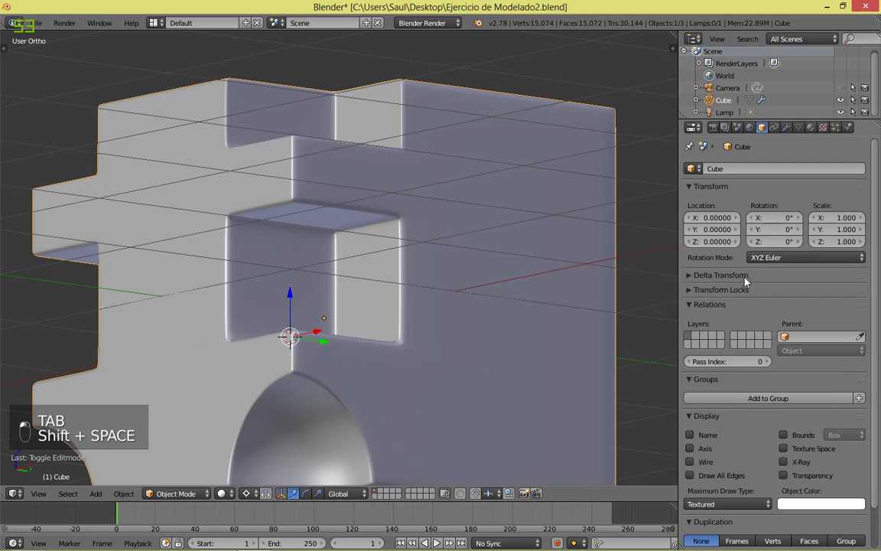
{"action": "left_click", "coordinate": [691, 476]}
{"action": "left_click", "coordinate": [690, 461]}
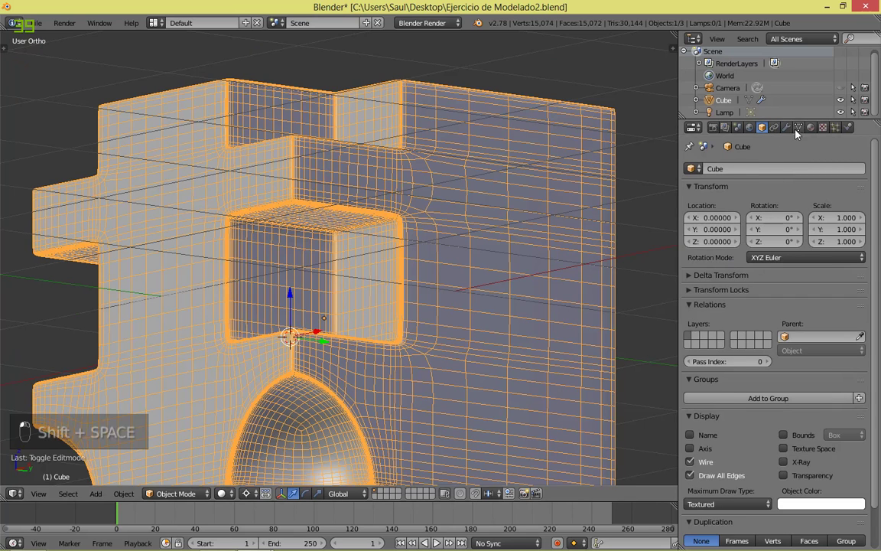
Step: Turn on Optimal Display for the Subsurf modifier and return to the maximized 3D view
{"action": "left_click", "coordinate": [787, 127]}
{"action": "left_click", "coordinate": [815, 293]}
{"action": "key", "text": "shift+space"}
Step: Compare the block's smoothed wireframe with its edit mesh around the cutouts and the wide flat wall
{"action": "middle_click_drag", "start_coordinate": [515, 286], "coordinate": [559, 238], "text": "shift"}
{"action": "key", "text": "Tab"}
{"action": "middle_click_drag", "start_coordinate": [679, 218], "coordinate": [466, 236]}
{"action": "scroll", "coordinate": [466, 236], "scroll_direction": "down", "scroll_amount": 2}
{"action": "key", "text": "Tab"}
{"action": "key", "text": "Tab"}
{"action": "key", "text": "Tab"}
{"action": "key", "text": "Tab"}
Step: Add a vertical loop cut on the wide flat wall, slide it close to the cutouts, and leave Edit Mode
{"action": "key", "text": "ctrl+r"}
{"action": "left_click", "coordinate": [598, 42]}
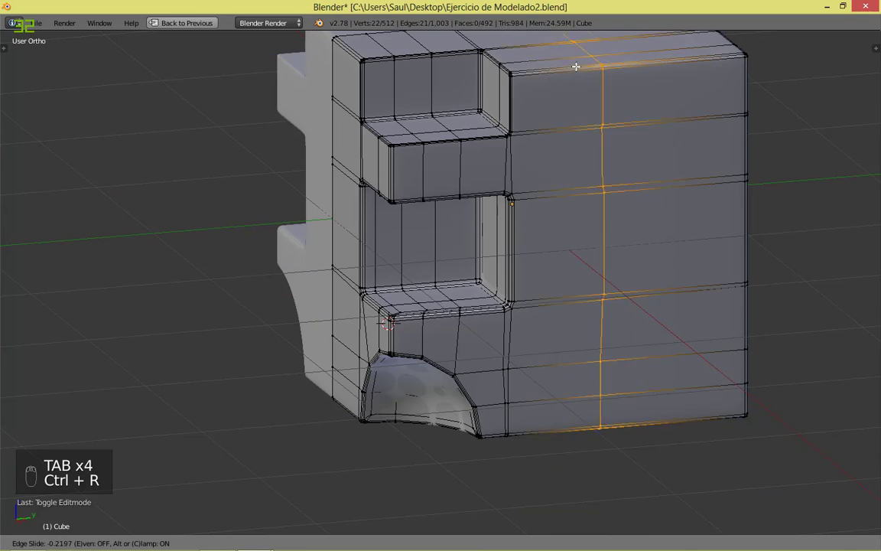
{"action": "left_click", "coordinate": [505, 84]}
{"action": "key", "text": "Tab"}
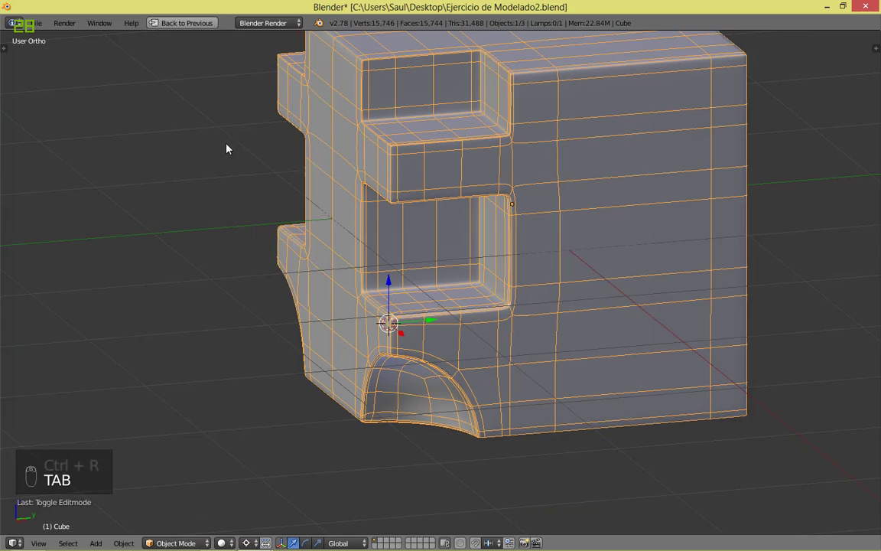
Step: Add a horizontal loop cut just below the lower cutout and flatten it by scaling to 0 along Z
{"action": "scroll", "coordinate": [311, 228], "scroll_direction": "up", "scroll_amount": 1}
{"action": "scroll", "coordinate": [449, 248], "scroll_direction": "up", "scroll_amount": 3}
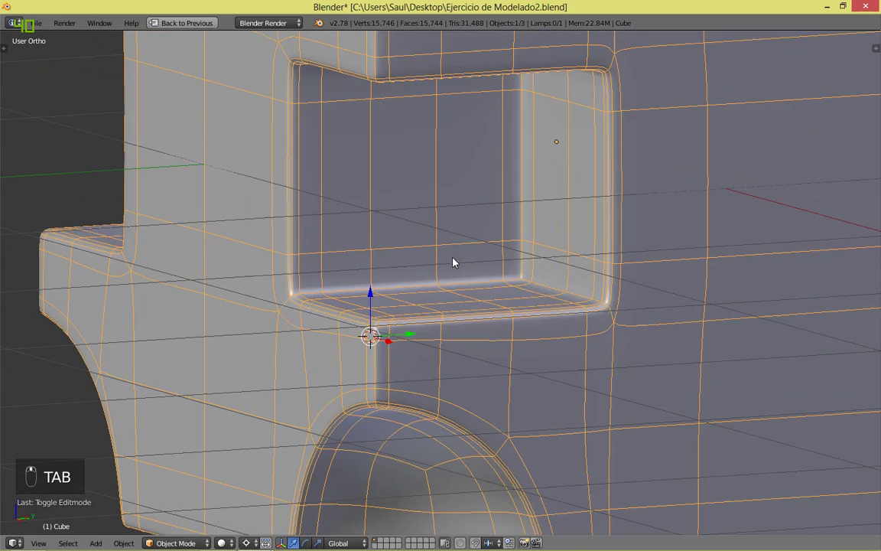
{"action": "key", "text": "Tab"}
{"action": "key", "text": "ctrl+r"}
{"action": "left_click", "coordinate": [395, 360]}
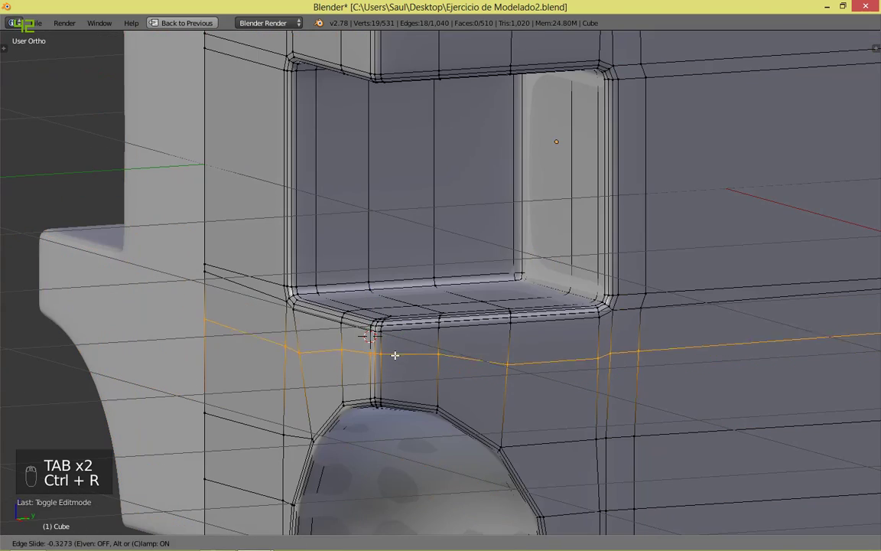
{"action": "left_click", "coordinate": [394, 347]}
{"action": "type", "text": "s"}
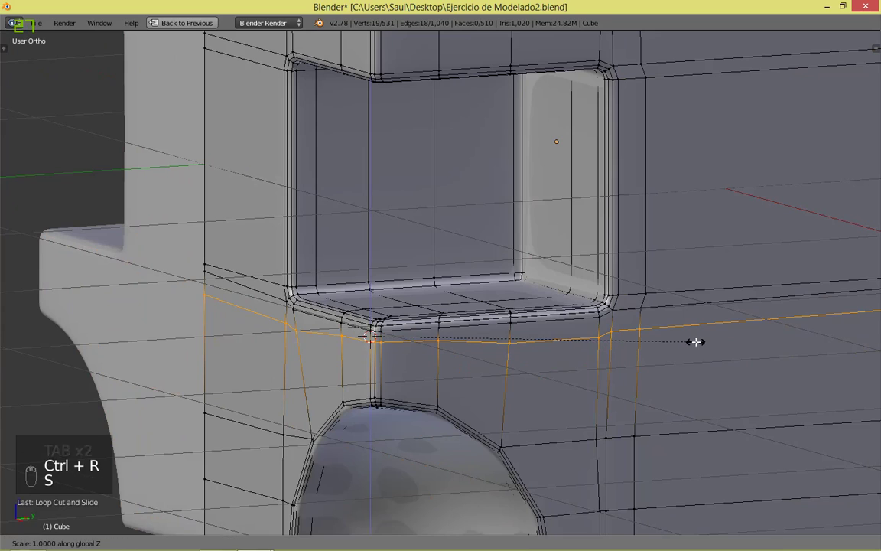
{"action": "type", "text": "0"}
{"action": "left_click", "coordinate": [695, 342]}
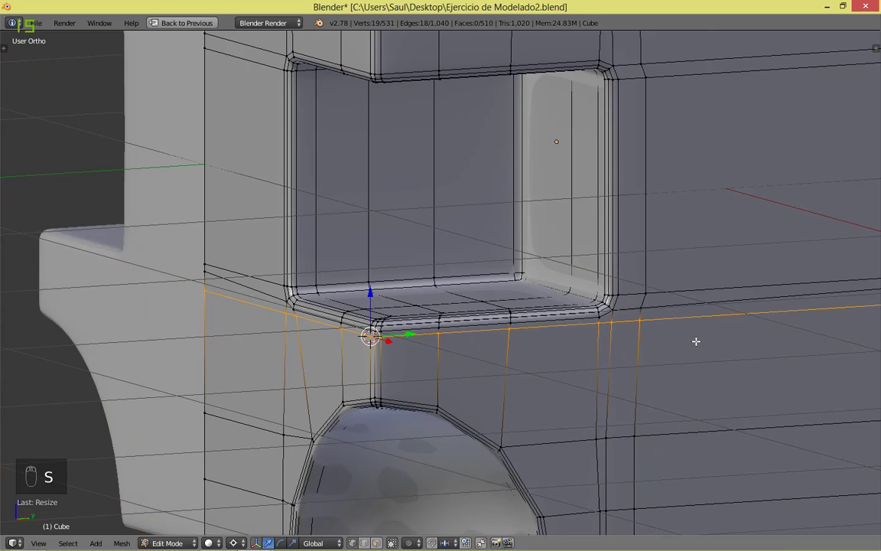
Step: Add a horizontal loop cut around the ledge between the cutouts and raise it along Z close to the ledge's upper edge
{"action": "key", "text": "Tab"}
{"action": "middle_click_drag", "start_coordinate": [231, 344], "coordinate": [516, 213]}
{"action": "key", "text": "Tab"}
{"action": "key", "text": "ctrl+r"}
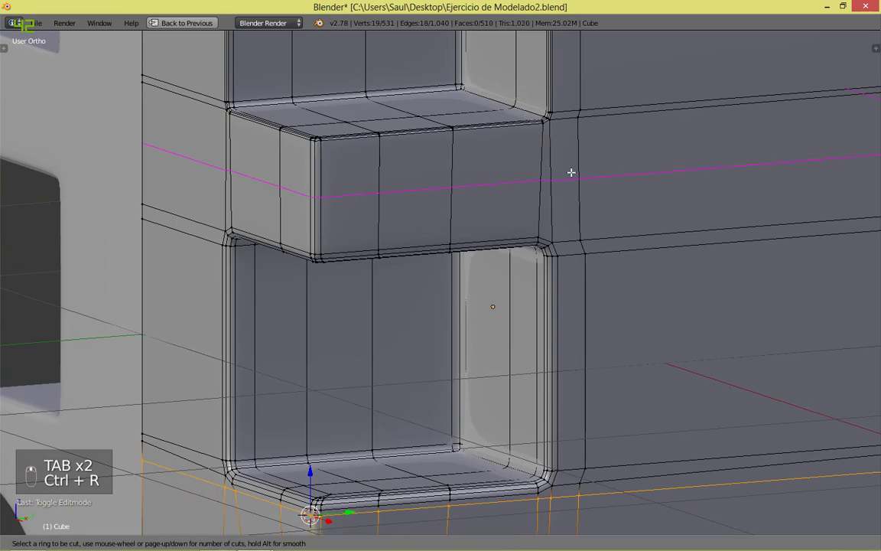
{"action": "left_click", "coordinate": [571, 172]}
{"action": "right_click", "coordinate": [571, 172]}
{"action": "key", "text": "g"}
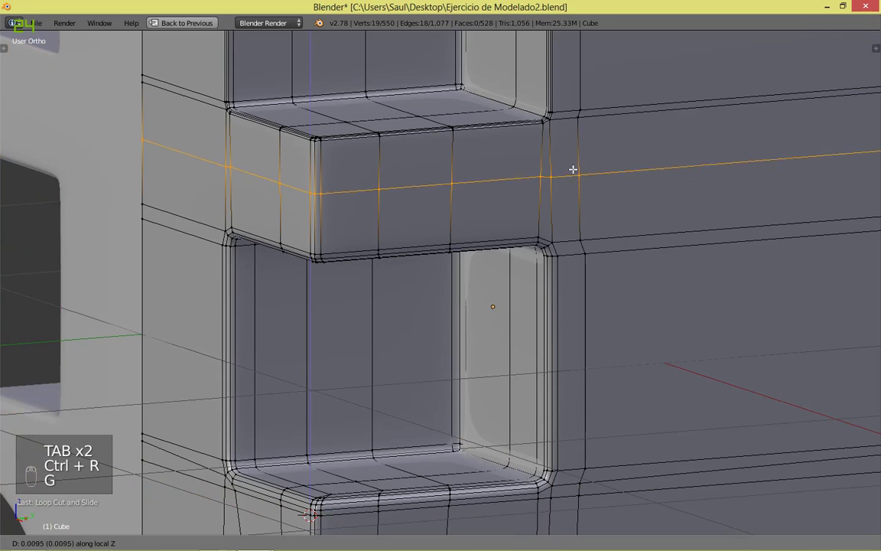
{"action": "left_click", "coordinate": [571, 138]}
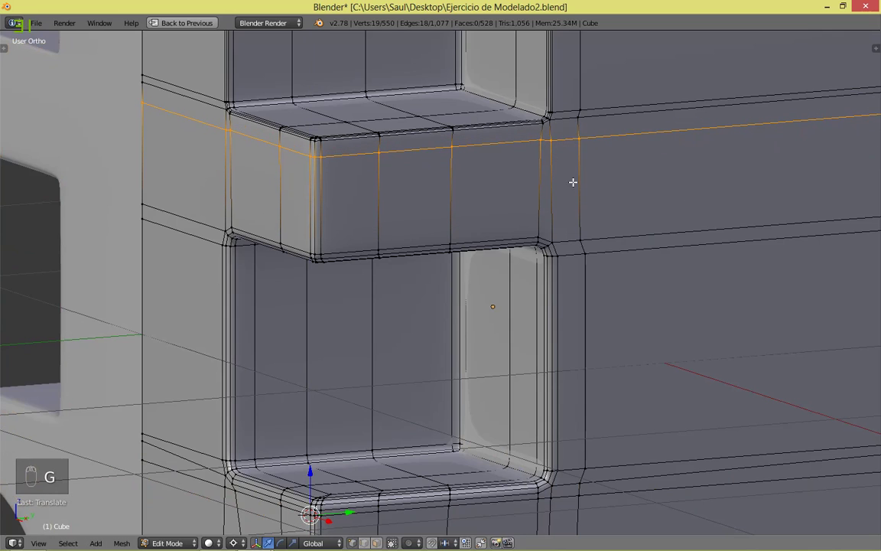
Step: Snap the 3D cursor to the raised loop and flatten the loop along Z
{"action": "key", "text": "shift+s"}
{"action": "key", "text": "s"}
{"action": "key", "text": "a"}
Step: Add a second horizontal loop cut around the ledge, centred below the first, and flatten it along Z about the snapped 3D cursor
{"action": "key", "text": "ctrl+r"}
{"action": "left_click", "coordinate": [573, 182]}
{"action": "right_click", "coordinate": [573, 182]}
{"action": "key", "text": "shift+s"}
{"action": "key", "text": "s"}
{"action": "key", "text": "a"}
Step: Slide the ledge's second edge loop down close to its lower edge and flatten it along Z
{"action": "right_click", "coordinate": [572, 183], "text": "alt"}
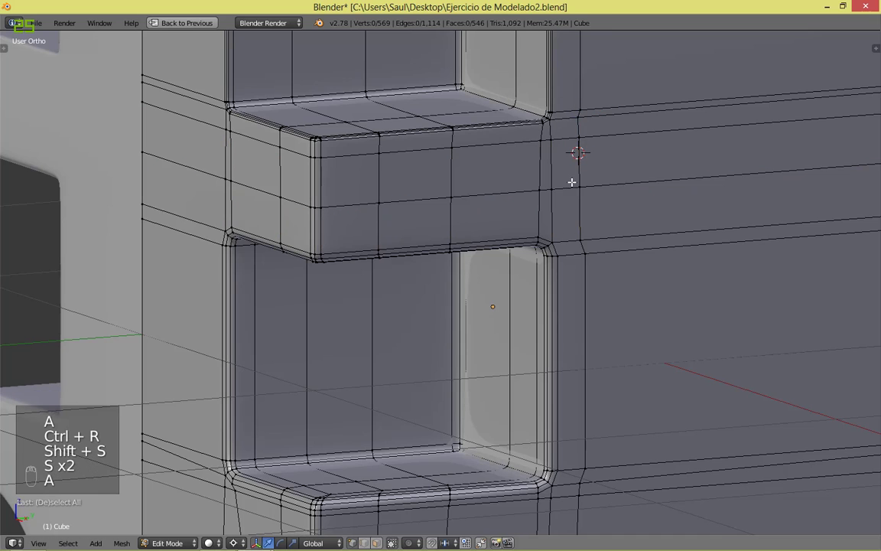
{"action": "key", "text": "g"}
{"action": "key", "text": "g"}
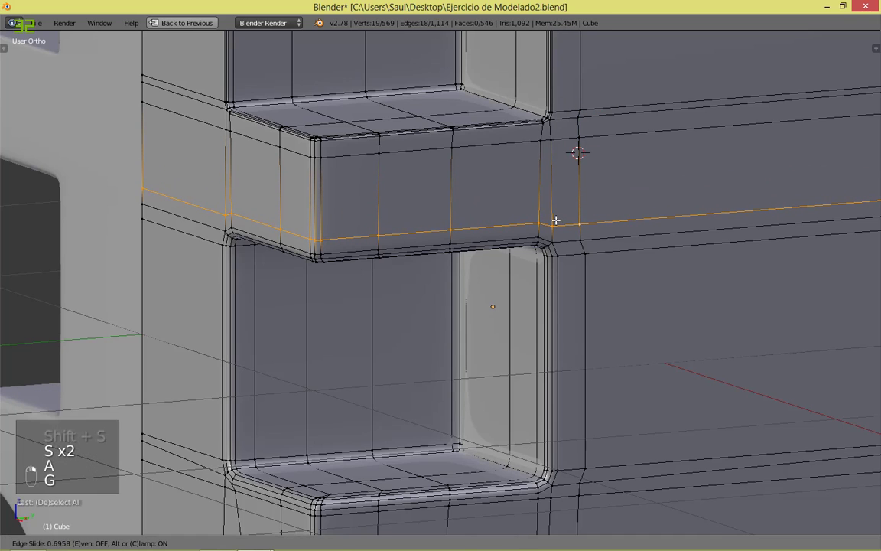
{"action": "left_click", "coordinate": [556, 220]}
{"action": "key", "text": "shift+s"}
{"action": "key", "text": "s"}
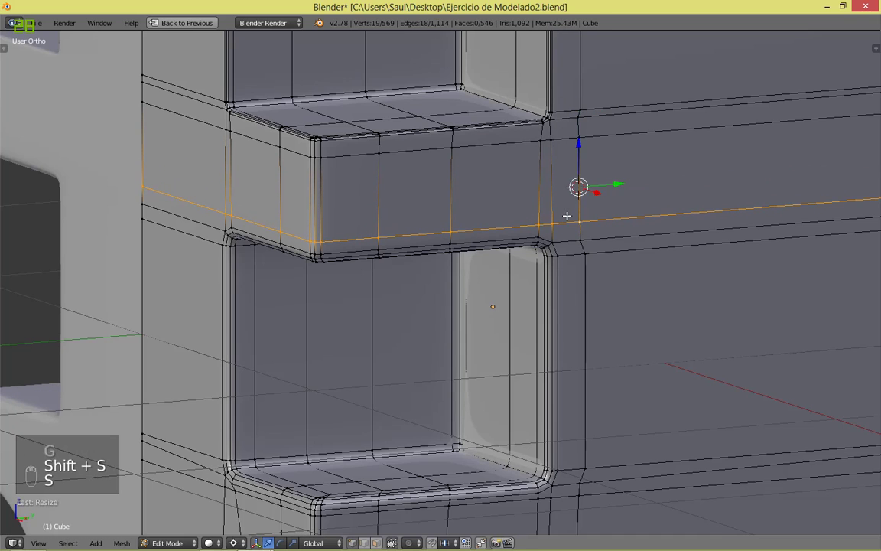
{"action": "key", "text": "a"}
Step: Leave Edit Mode and save the file
{"action": "key", "text": "Tab"}
{"action": "left_click", "coordinate": [254, 260]}
{"action": "scroll", "coordinate": [331, 244], "scroll_direction": "down", "scroll_amount": 6}
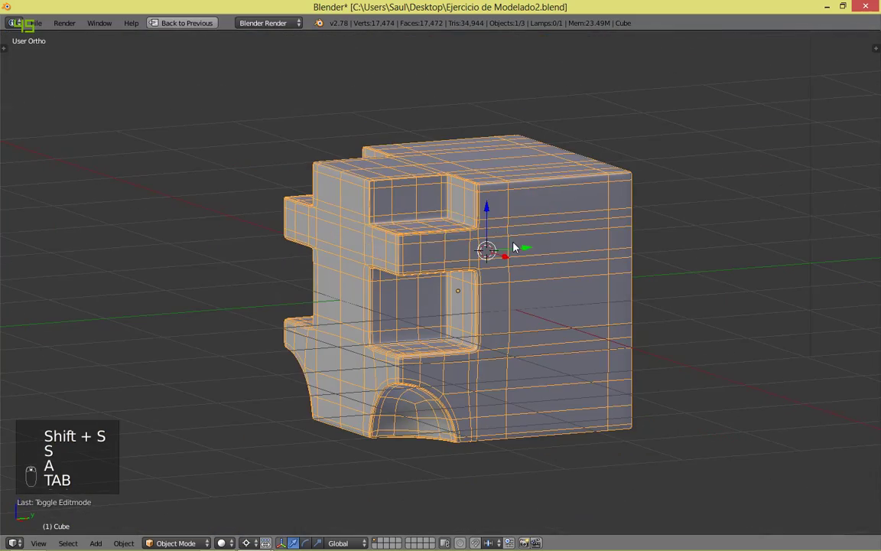
{"action": "key", "text": "ctrl+s"}
Step: Examine the smoothed block's wireframe and shading around the ledges, the cutouts and the rounded corner patch
{"action": "mouse_move", "coordinate": [610, 264]}
{"action": "middle_mouse_down"}
{"action": "mouse_move", "coordinate": [453, 279]}
{"action": "mouse_move", "coordinate": [616, 274]}
{"action": "middle_mouse_up"}
{"action": "scroll", "coordinate": [466, 199], "scroll_direction": "up", "scroll_amount": 4}
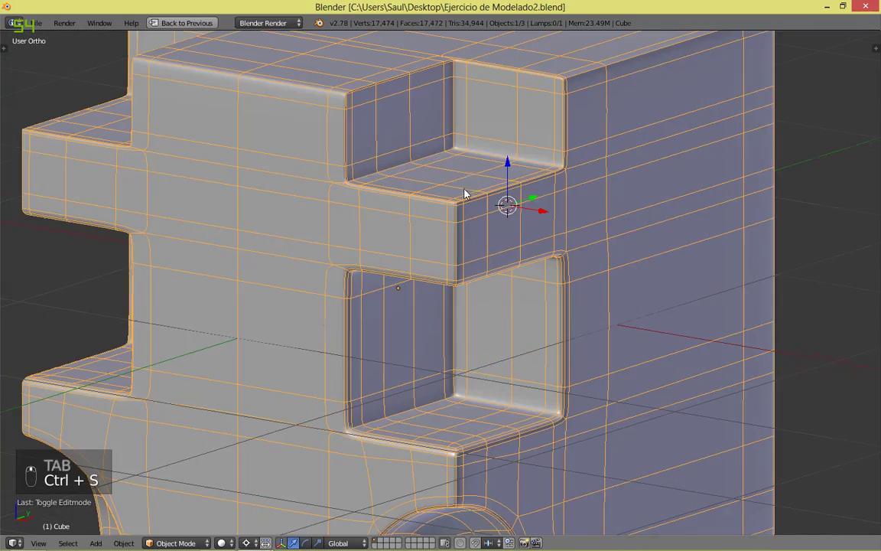
{"action": "key", "text": "z"}
{"action": "middle_click_drag", "start_coordinate": [497, 330], "coordinate": [503, 214], "text": "shift"}
{"action": "key", "text": "Tab"}
{"action": "middle_click_drag", "start_coordinate": [296, 270], "coordinate": [317, 272]}
{"action": "middle_click_drag", "start_coordinate": [504, 446], "coordinate": [508, 354]}
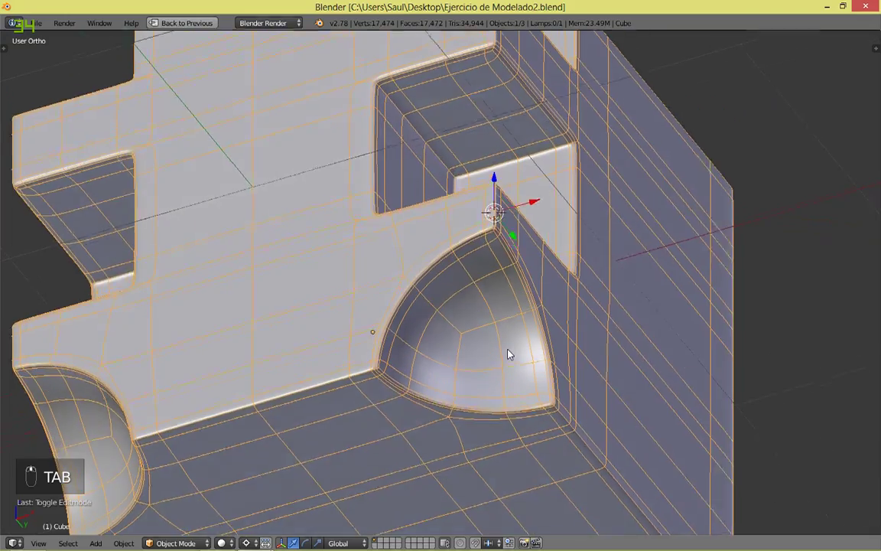
{"action": "middle_click_drag", "start_coordinate": [277, 187], "coordinate": [288, 349], "text": "shift"}
{"action": "middle_click_drag", "start_coordinate": [555, 172], "coordinate": [541, 255]}
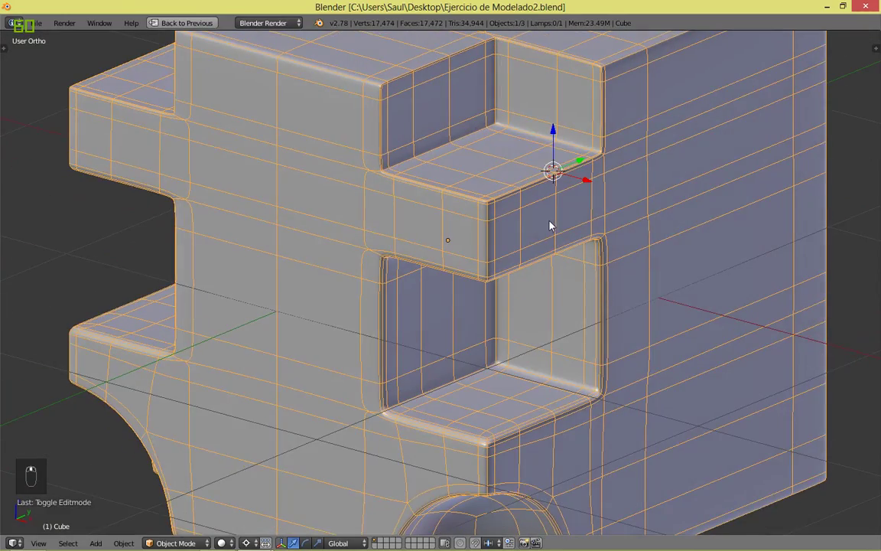
{"action": "scroll", "coordinate": [548, 226], "scroll_direction": "up", "scroll_amount": 1}
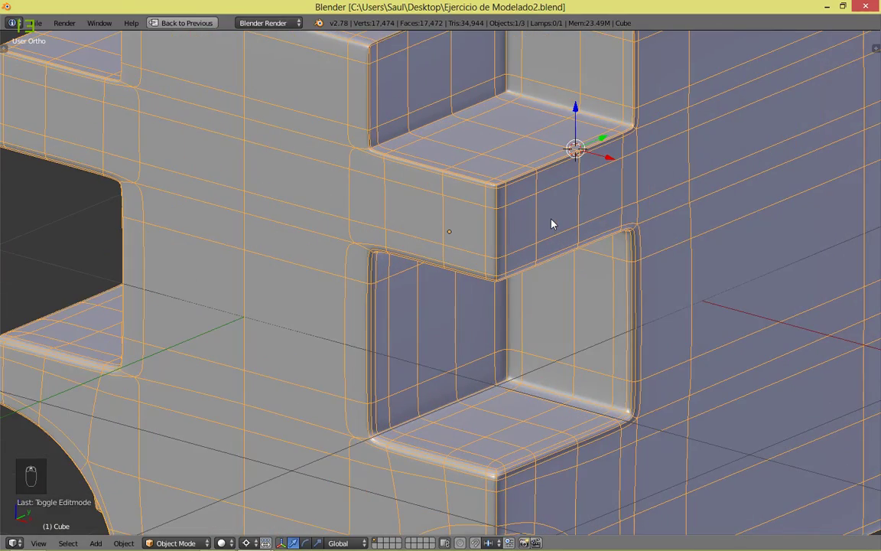